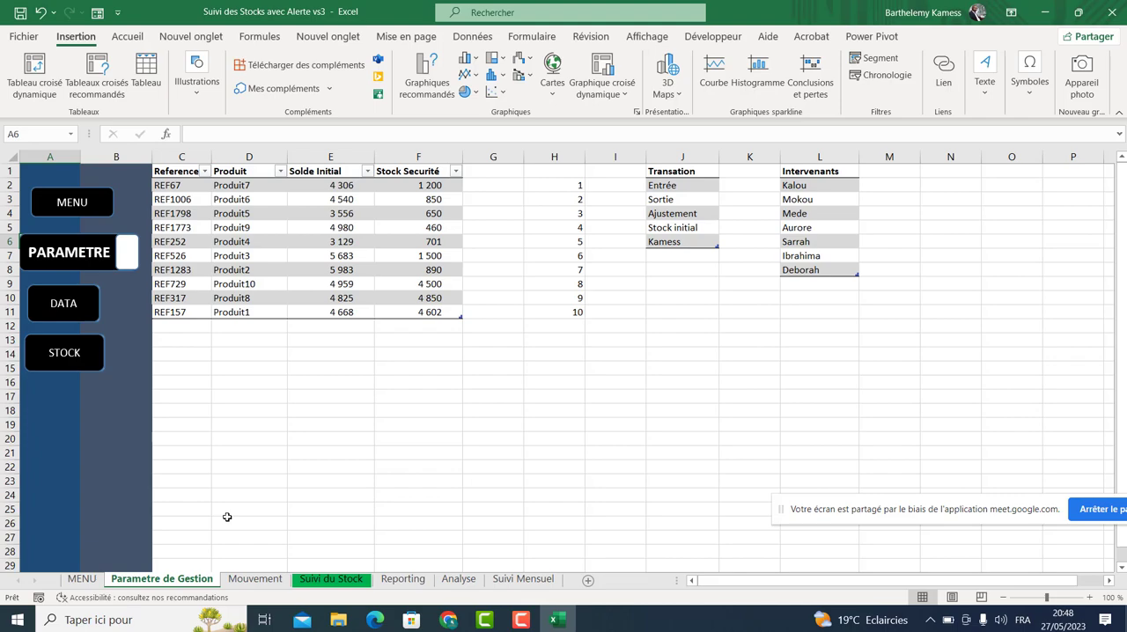
Examine the product table of references, products, initial balances and safety stock on the parameters sheet.
{"action": "left_click_drag", "start_coordinate": [181, 191], "coordinate": [402, 317]}
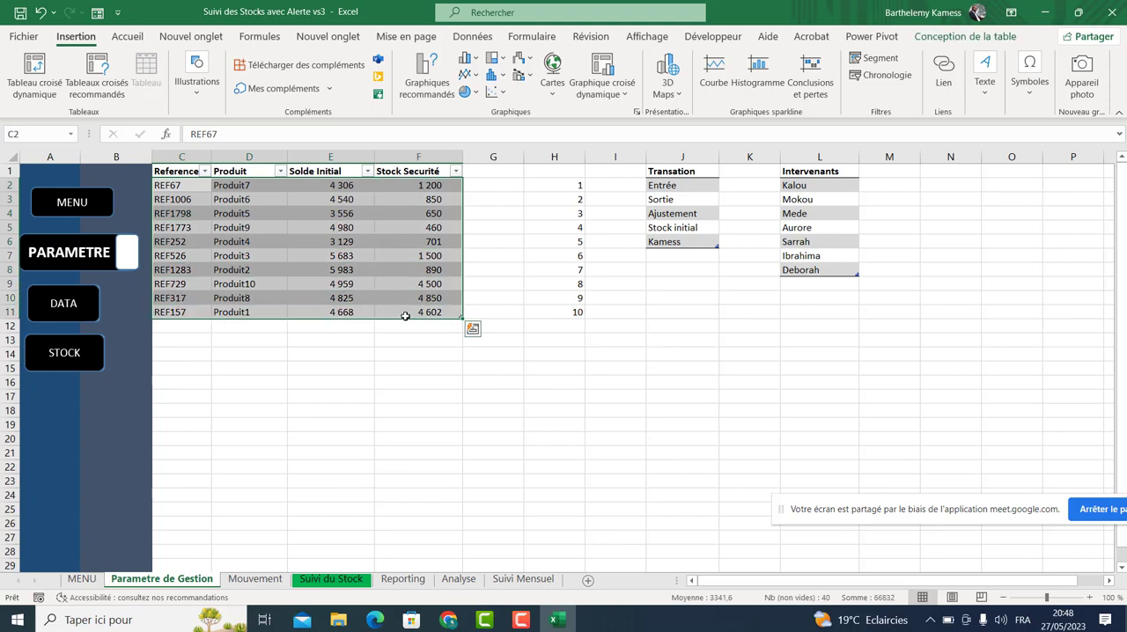
{"action": "left_click", "coordinate": [360, 397]}
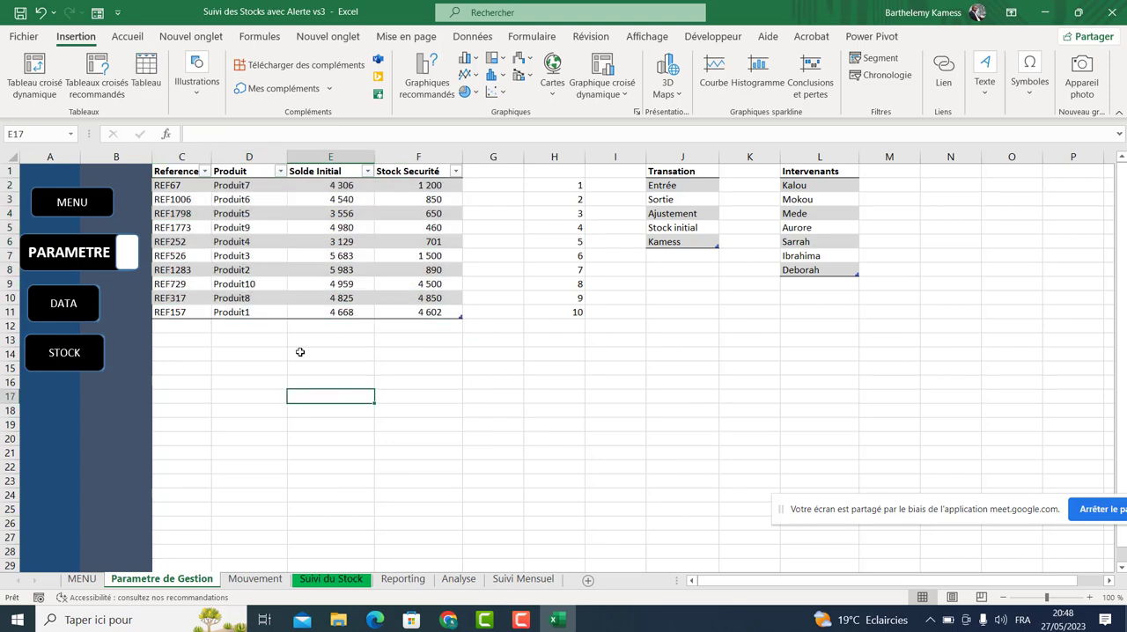
{"action": "left_click", "coordinate": [194, 186]}
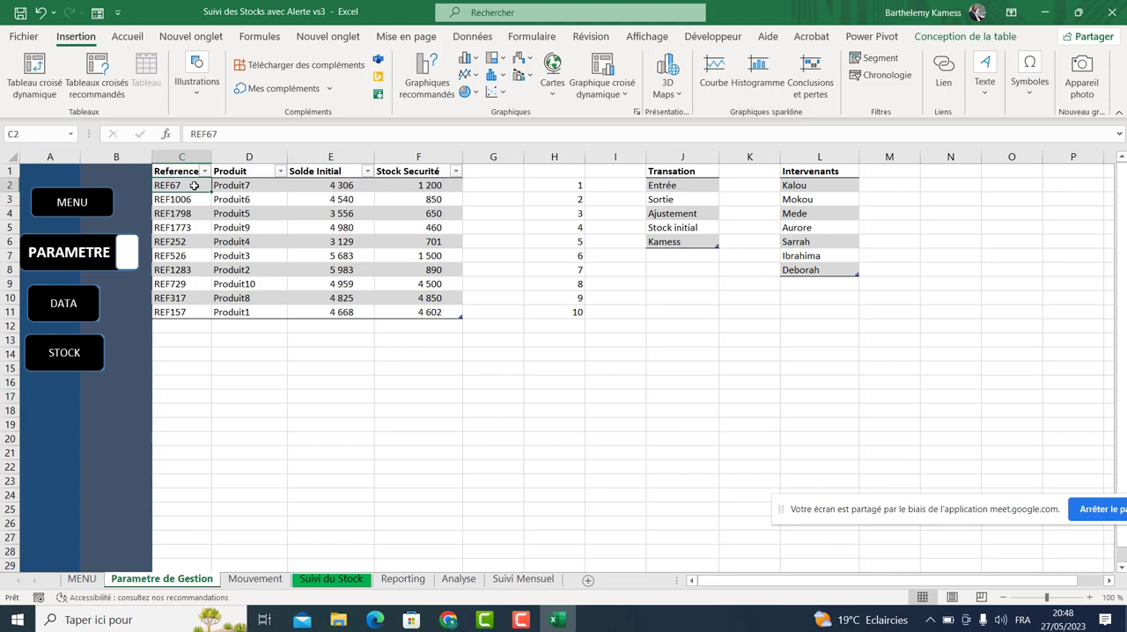
{"action": "left_click", "coordinate": [259, 190]}
{"action": "left_click", "coordinate": [334, 180]}
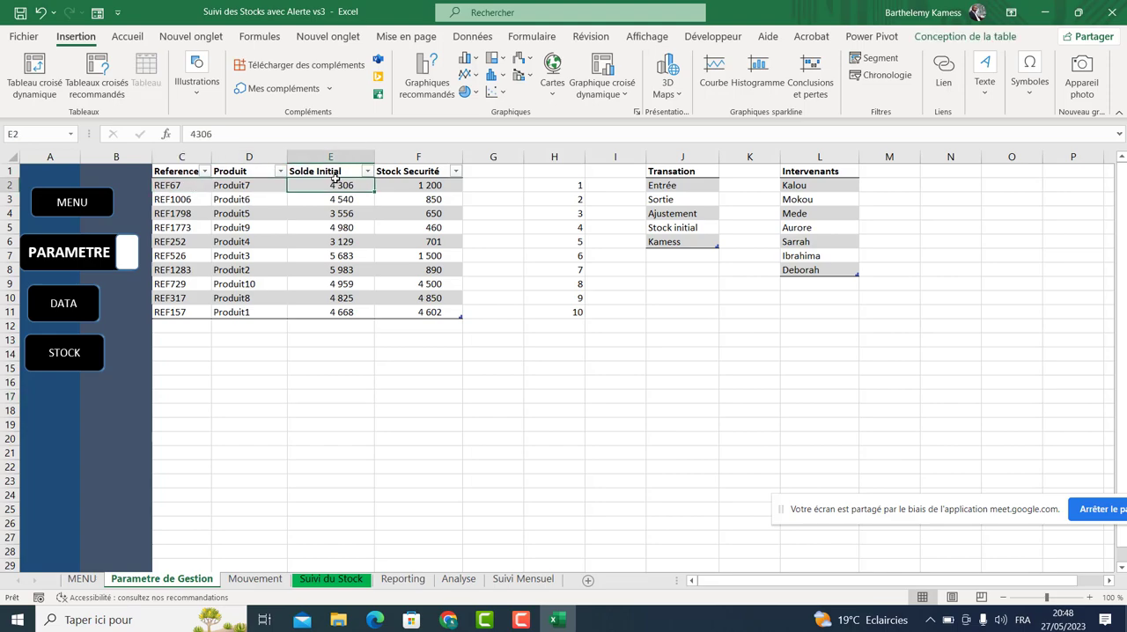
{"action": "left_click", "coordinate": [385, 184]}
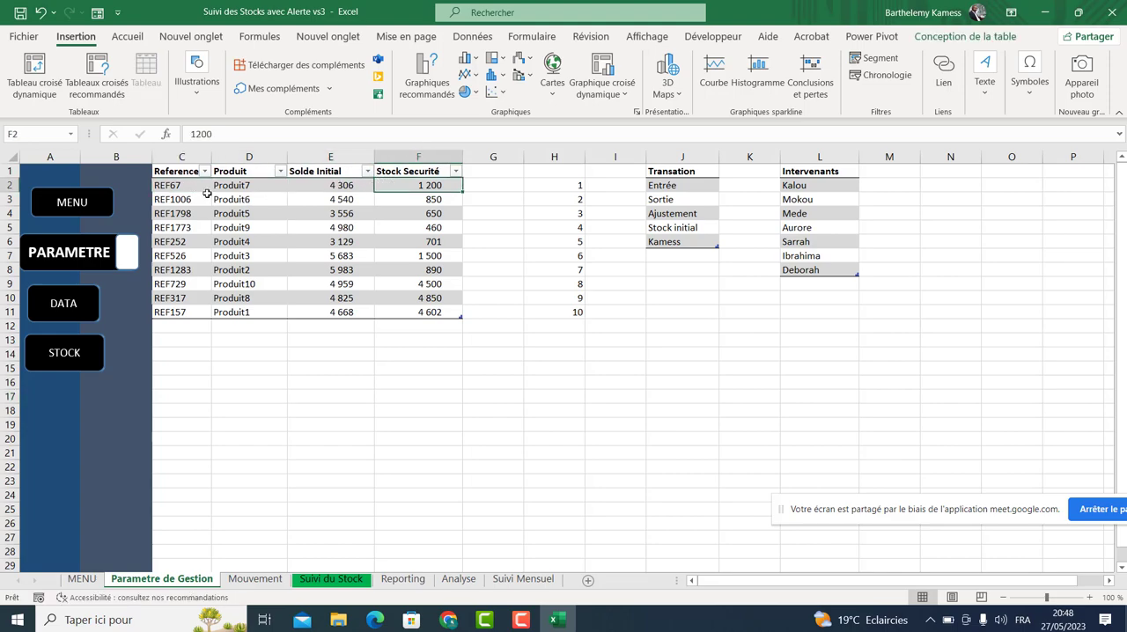
{"action": "left_click_drag", "start_coordinate": [197, 185], "coordinate": [397, 310]}
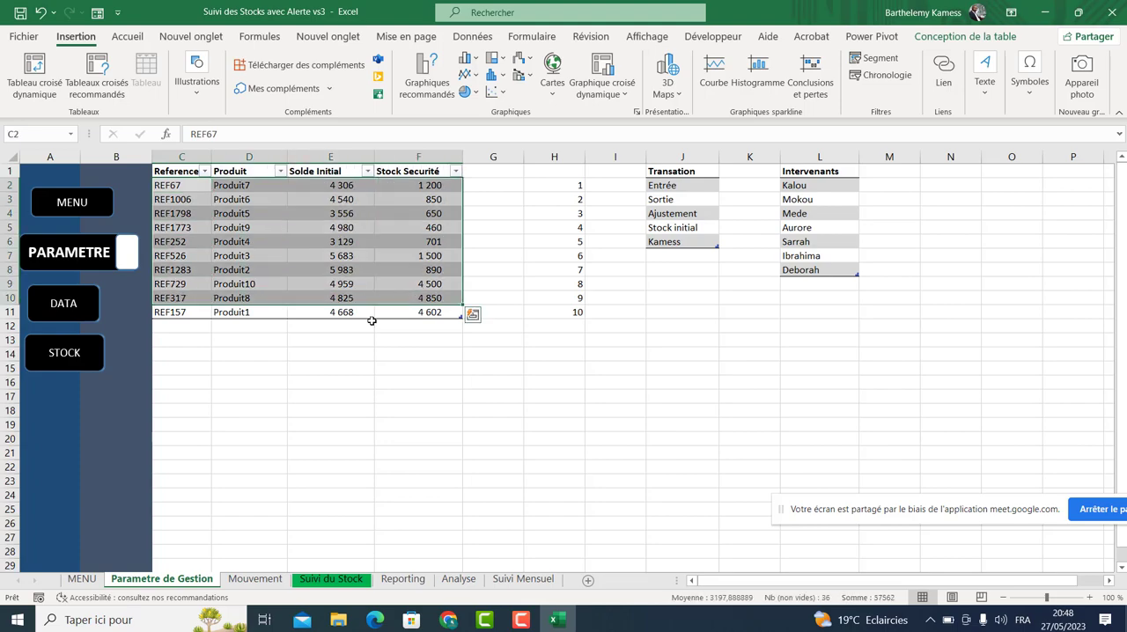
{"action": "left_click", "coordinate": [192, 328]}
{"action": "left_click_drag", "start_coordinate": [225, 333], "coordinate": [457, 477]}
Clear the numbers 1 to 10 from column H beside the product table.
{"action": "left_click_drag", "start_coordinate": [572, 190], "coordinate": [577, 315]}
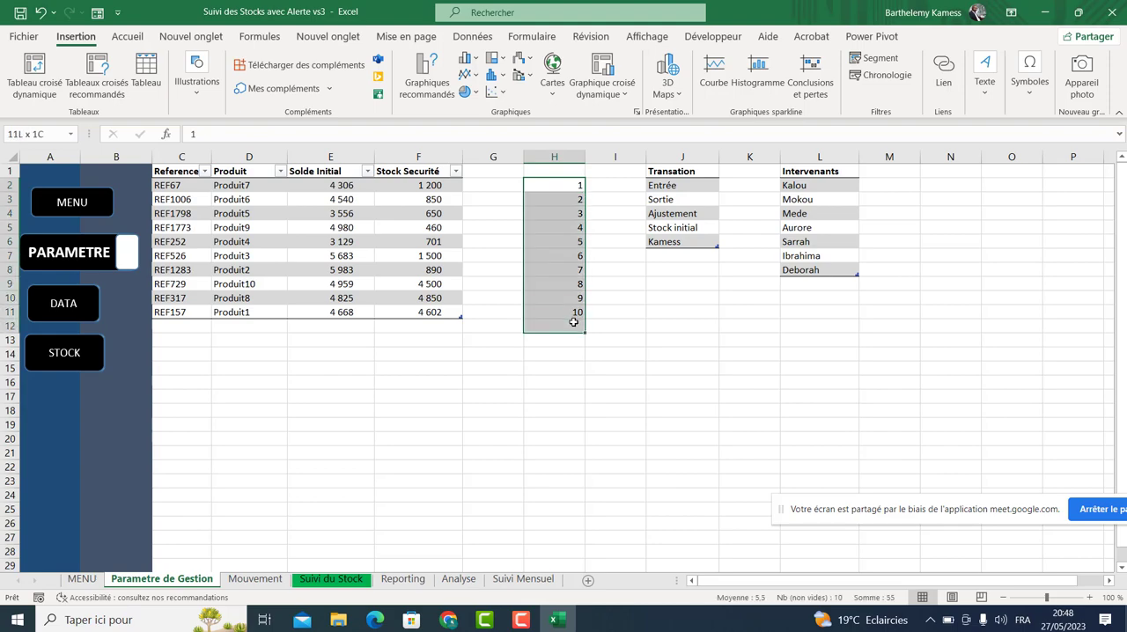
{"action": "key", "text": "Delete"}
{"action": "left_click", "coordinate": [607, 300]}
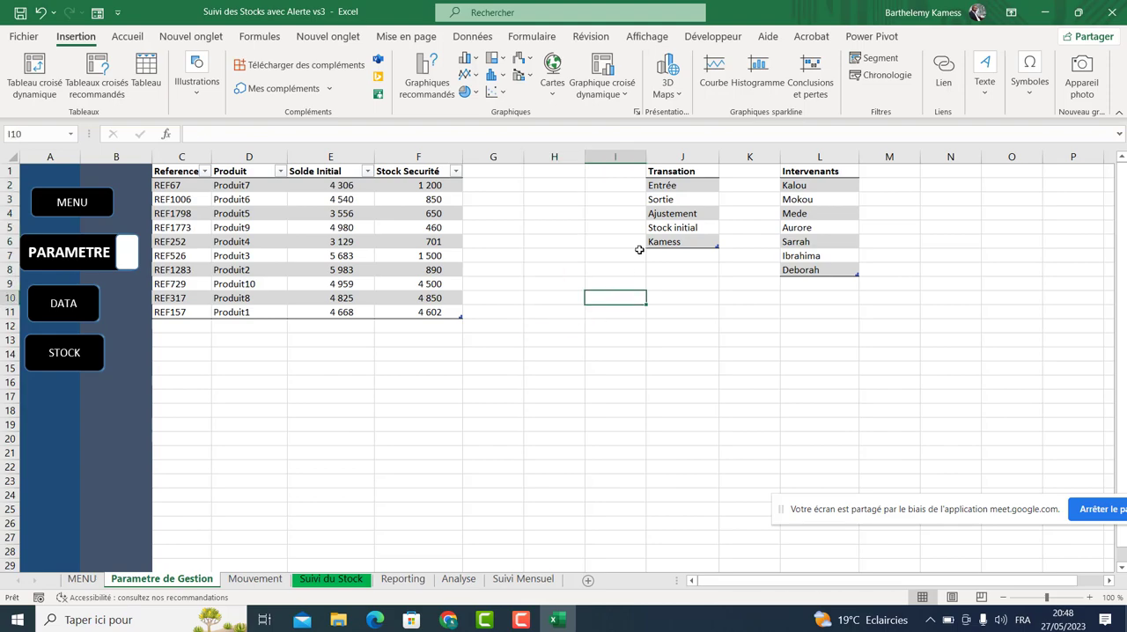
Examine the Transaction and Intervenants lists on the parameters sheet.
{"action": "left_click_drag", "start_coordinate": [665, 186], "coordinate": [673, 242]}
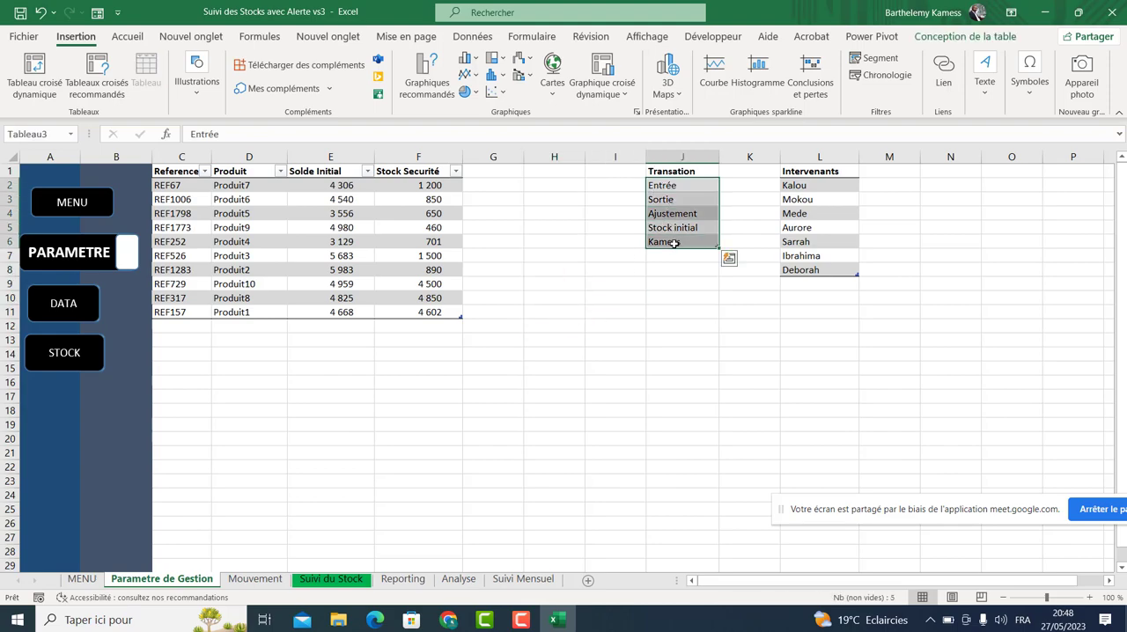
{"action": "left_click", "coordinate": [682, 189]}
{"action": "left_click", "coordinate": [682, 211]}
{"action": "left_click", "coordinate": [681, 174]}
{"action": "left_click_drag", "start_coordinate": [800, 186], "coordinate": [815, 271]}
{"action": "left_click", "coordinate": [747, 272]}
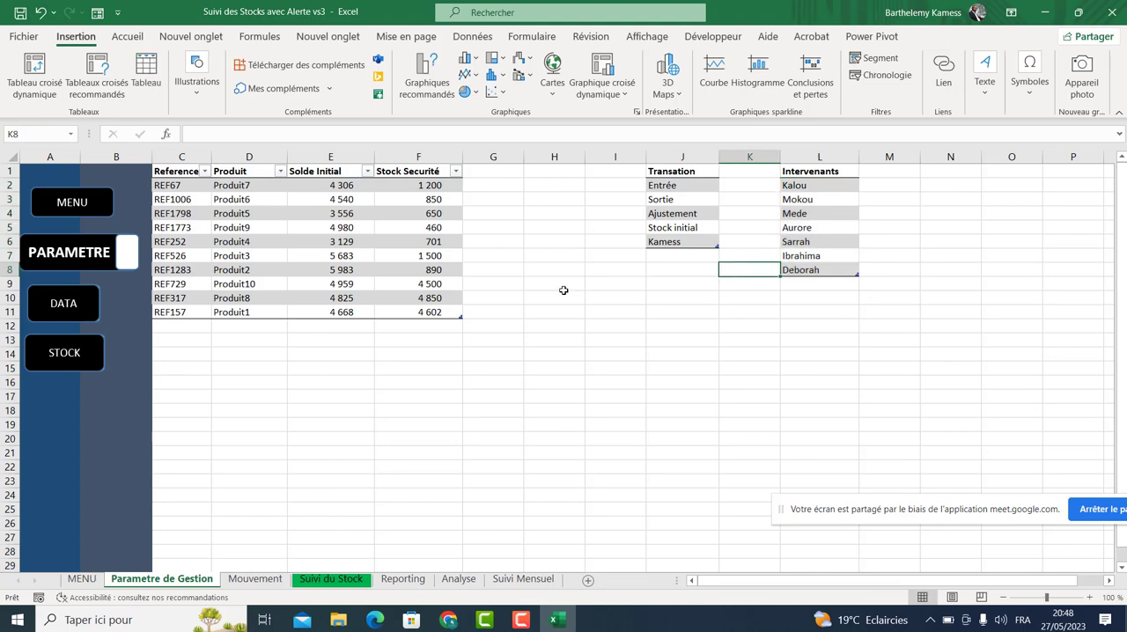
{"action": "left_click", "coordinate": [679, 189]}
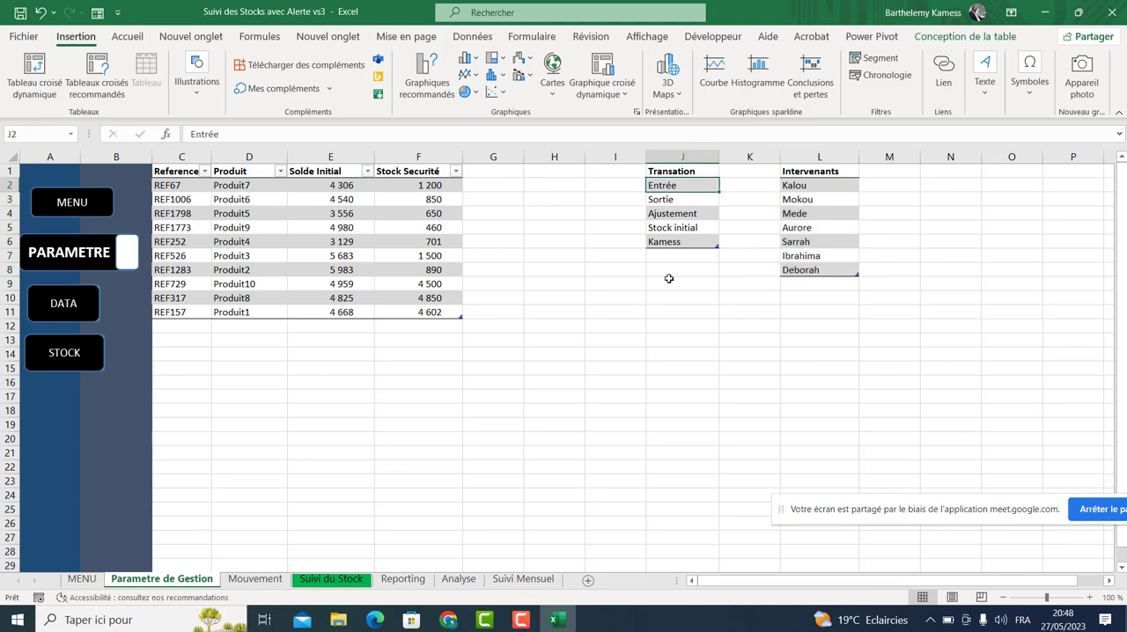
{"action": "left_click", "coordinate": [669, 263]}
{"action": "left_click", "coordinate": [670, 254]}
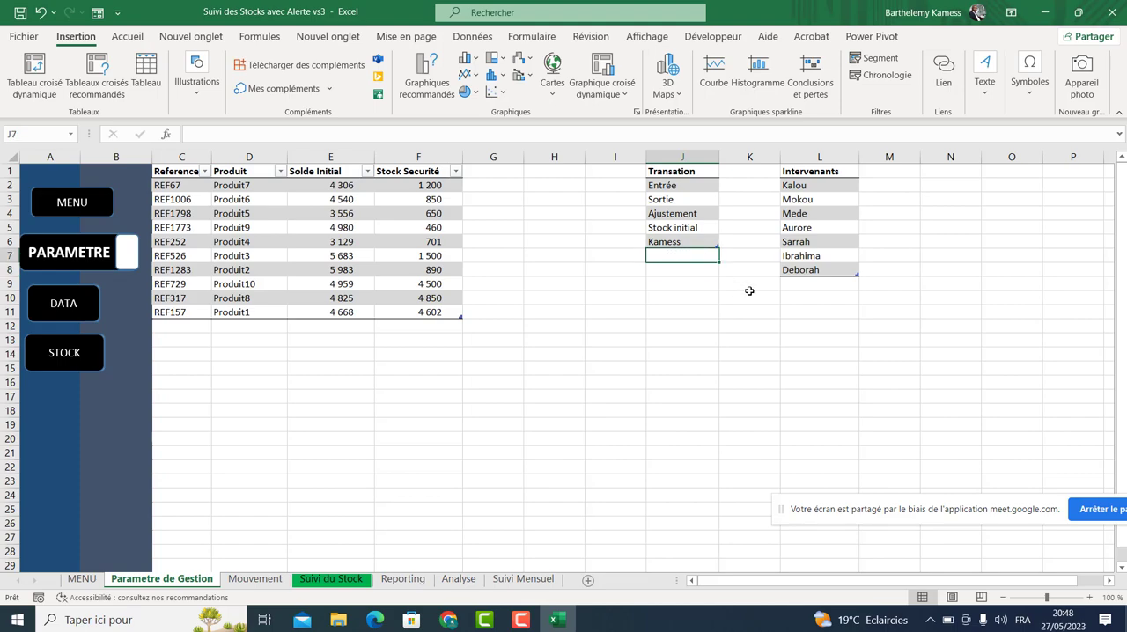
Compare the Mouvement sheet's column headers with the columns and lists on the parameters sheet.
{"action": "left_click_drag", "start_coordinate": [199, 327], "coordinate": [424, 346]}
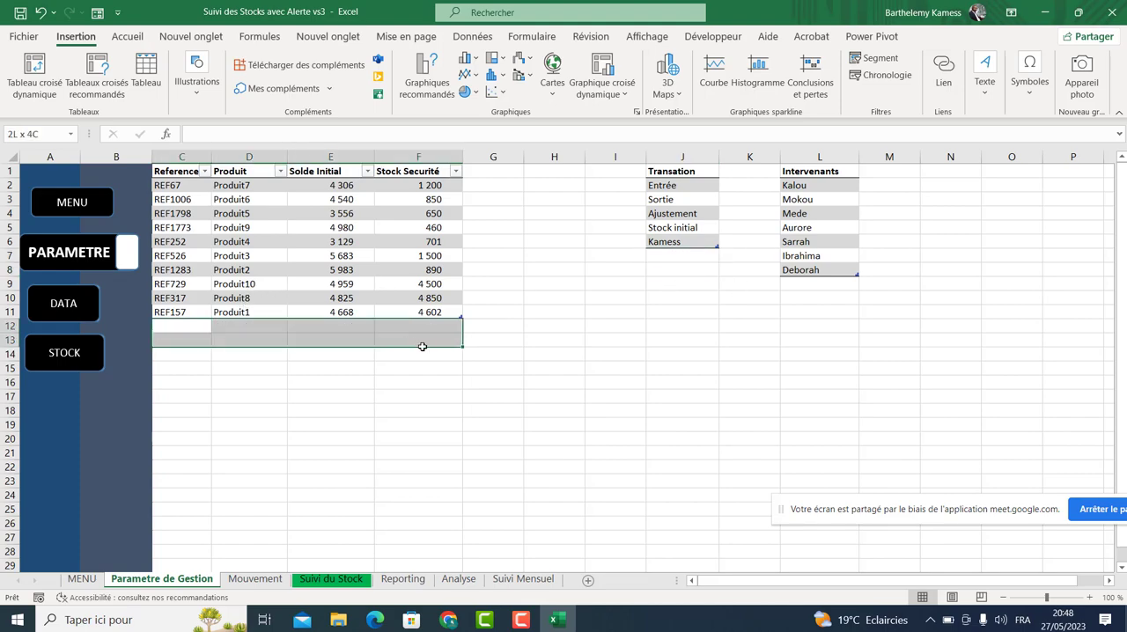
{"action": "left_click", "coordinate": [254, 579]}
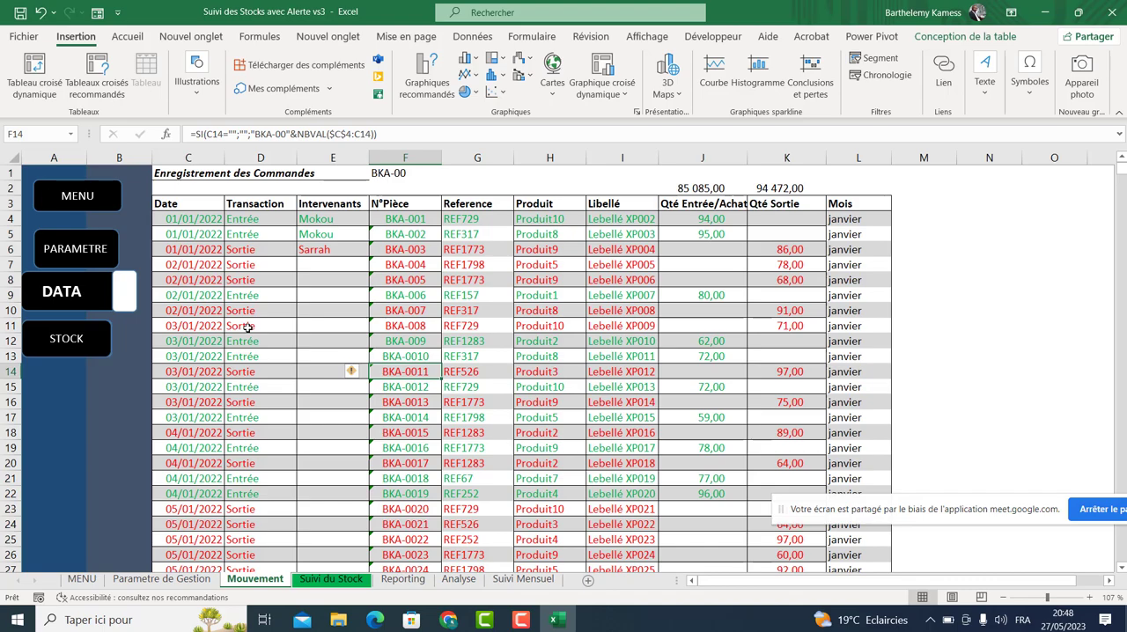
{"action": "left_click_drag", "start_coordinate": [198, 204], "coordinate": [801, 203]}
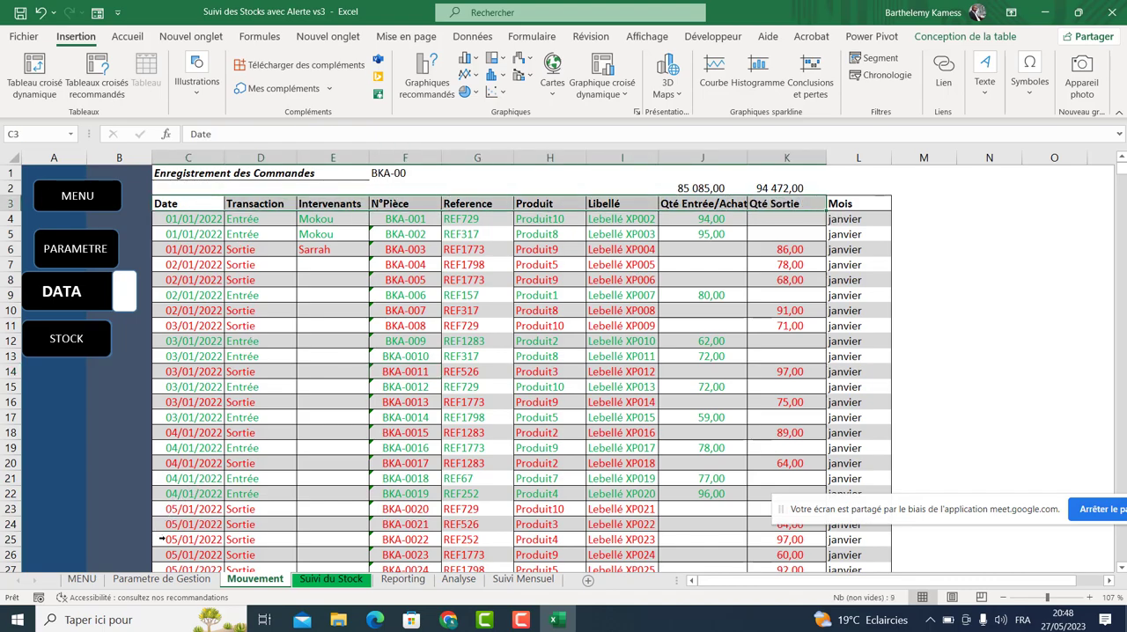
{"action": "left_click", "coordinate": [162, 580]}
{"action": "left_click", "coordinate": [184, 176]}
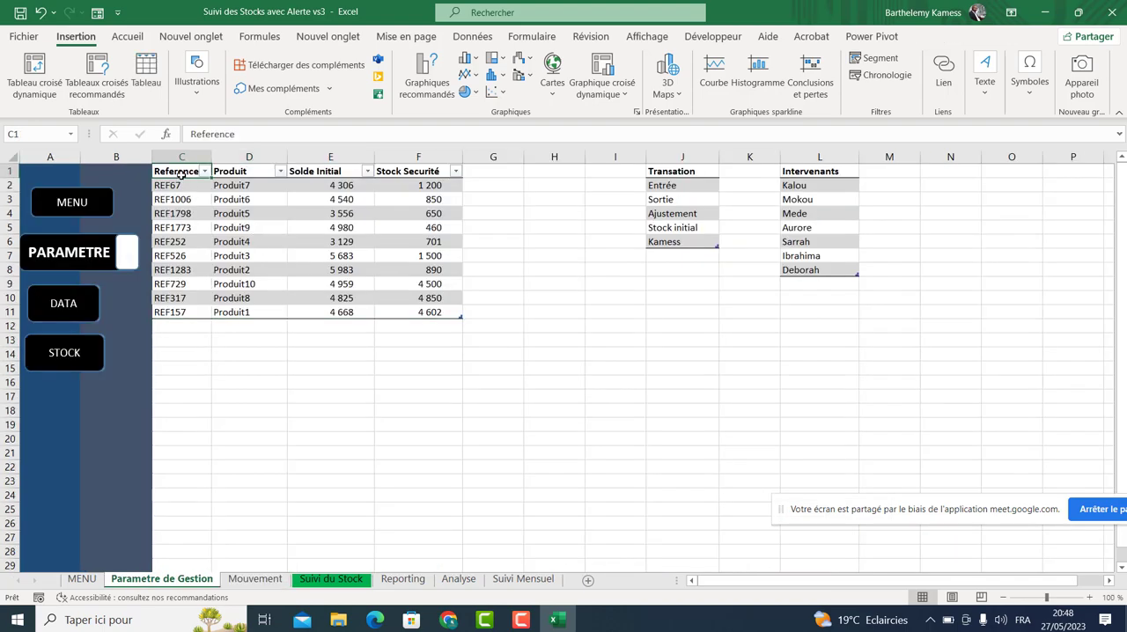
{"action": "left_click", "coordinate": [229, 166]}
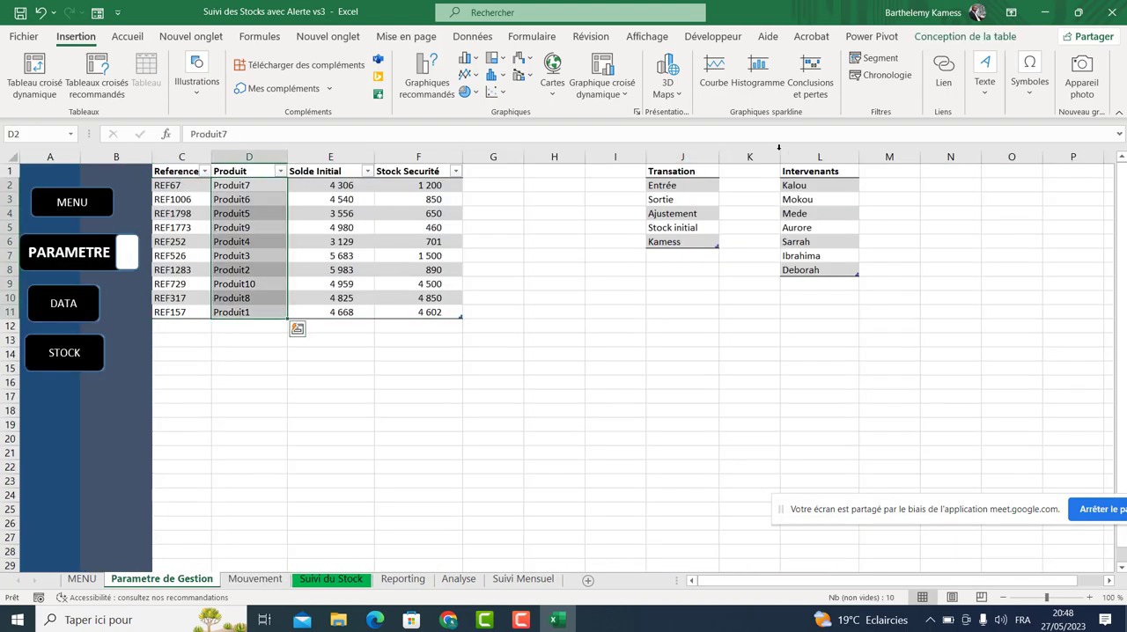
{"action": "left_click", "coordinate": [818, 156]}
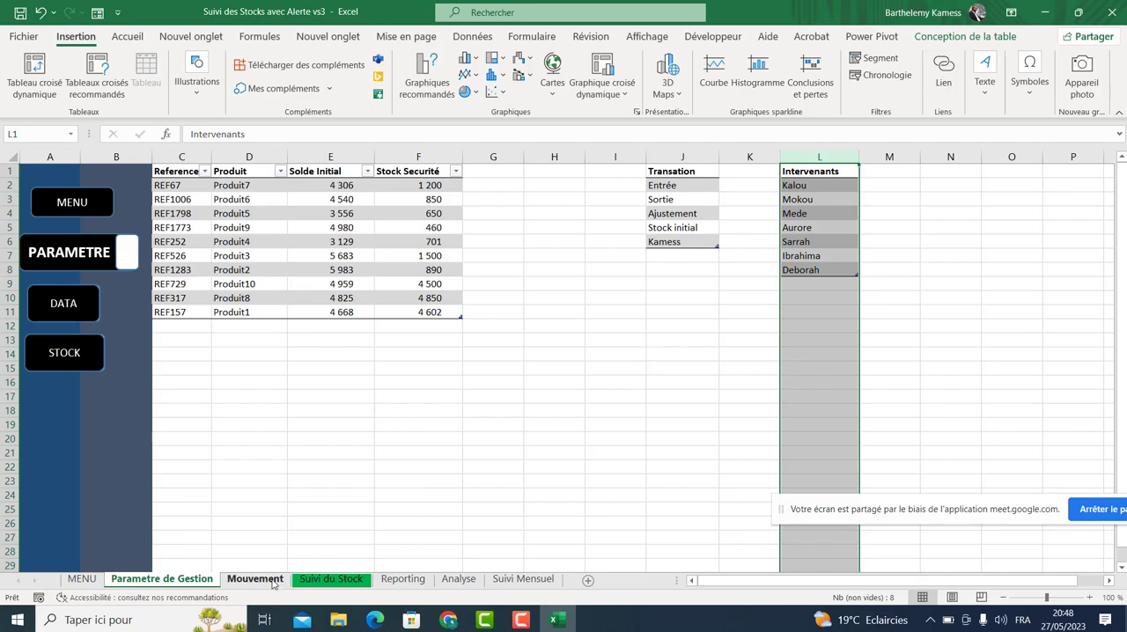
Examine the Mouvement sheet's entries and the Transaction and Intervenants dropdowns on the first record.
{"action": "left_click", "coordinate": [275, 580]}
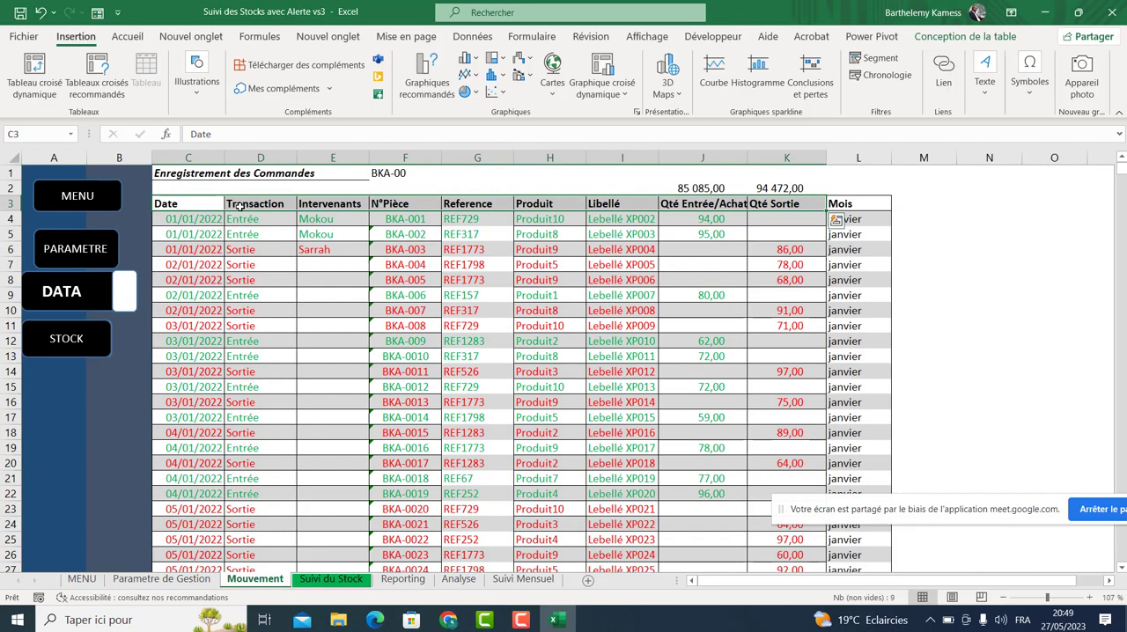
{"action": "left_click", "coordinate": [247, 208]}
{"action": "left_click", "coordinate": [315, 202]}
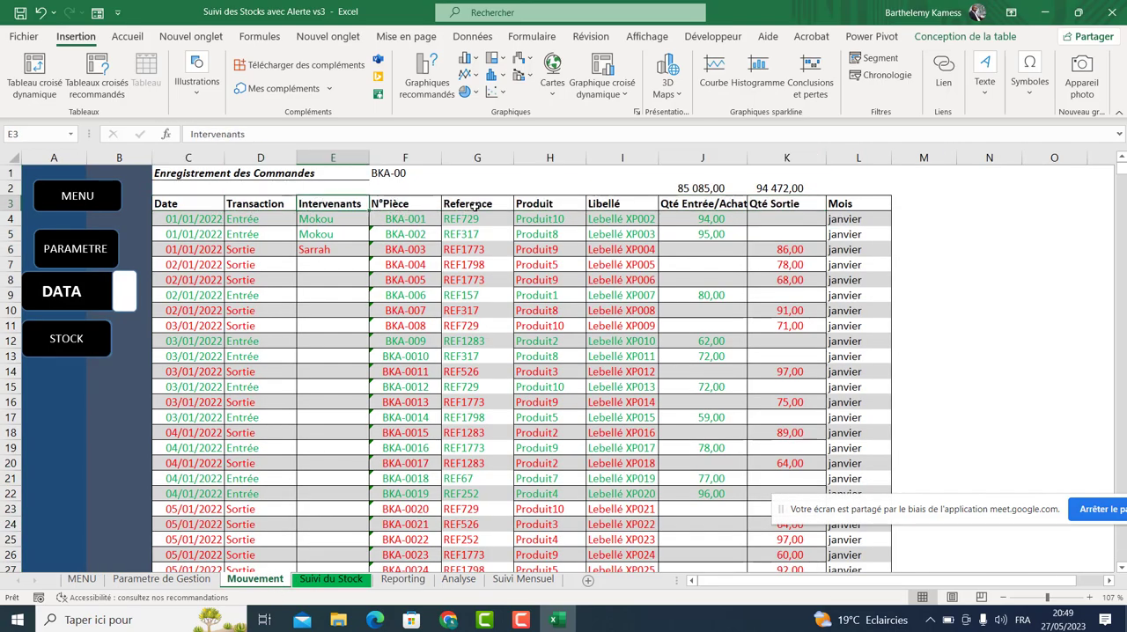
{"action": "left_click", "coordinate": [474, 205]}
{"action": "left_click", "coordinate": [539, 204]}
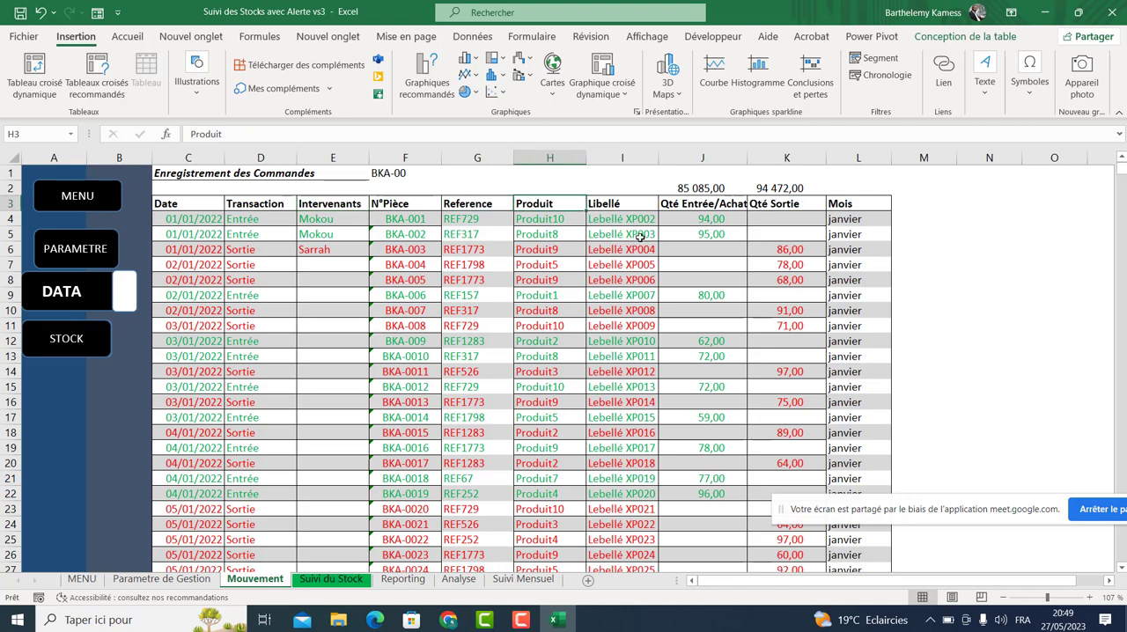
{"action": "left_click", "coordinate": [210, 223]}
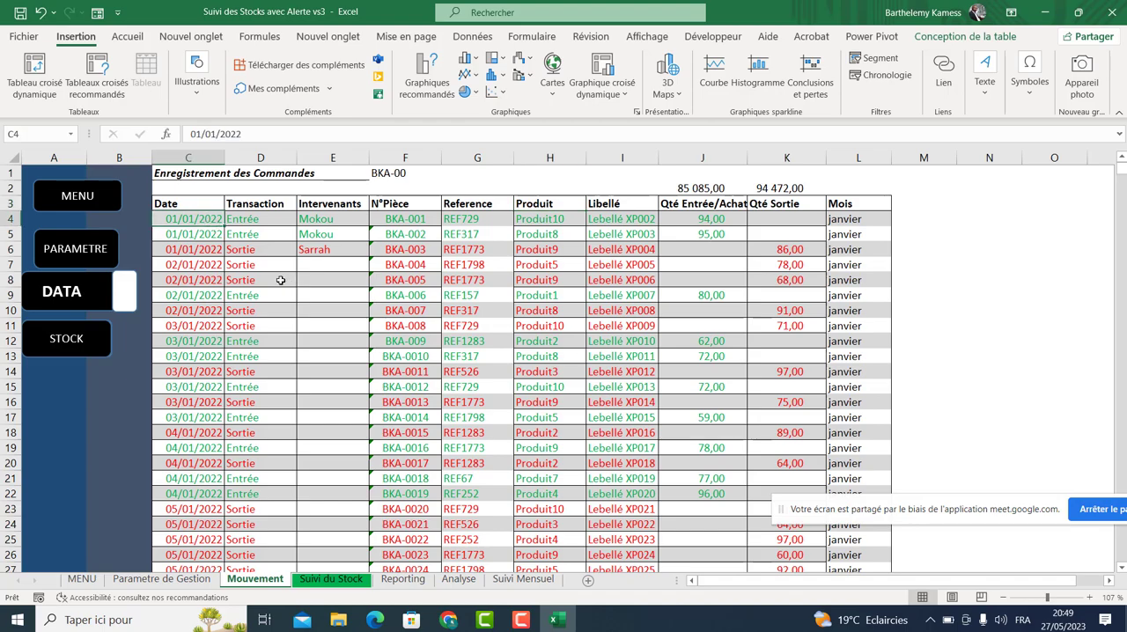
{"action": "left_click", "coordinate": [285, 280]}
{"action": "left_click", "coordinate": [336, 264]}
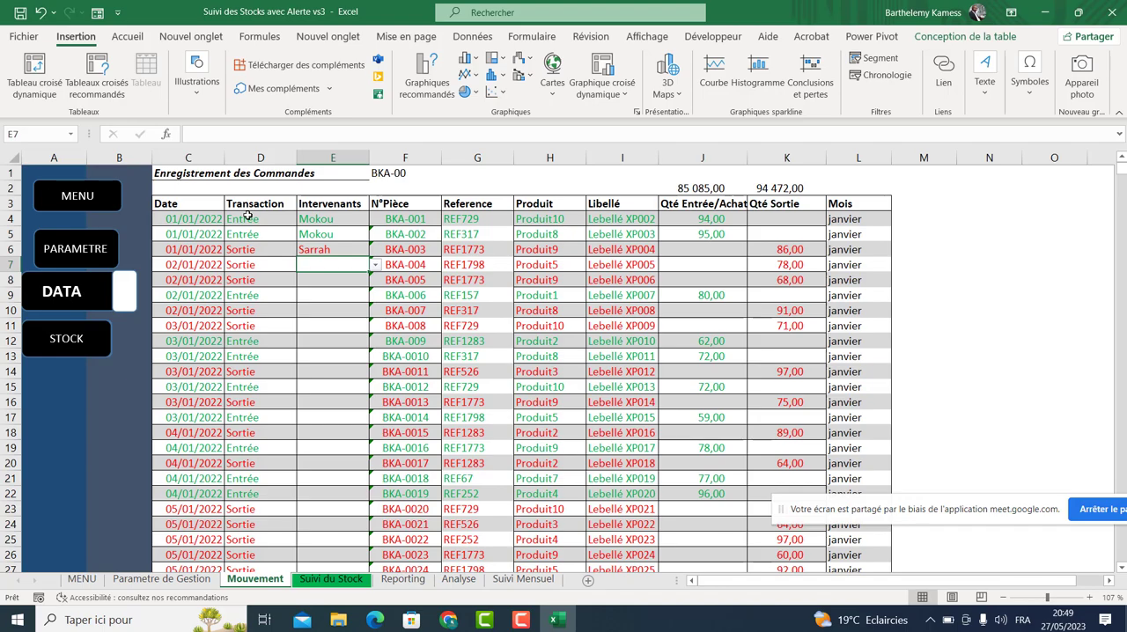
{"action": "left_click", "coordinate": [249, 219]}
{"action": "left_click", "coordinate": [303, 222]}
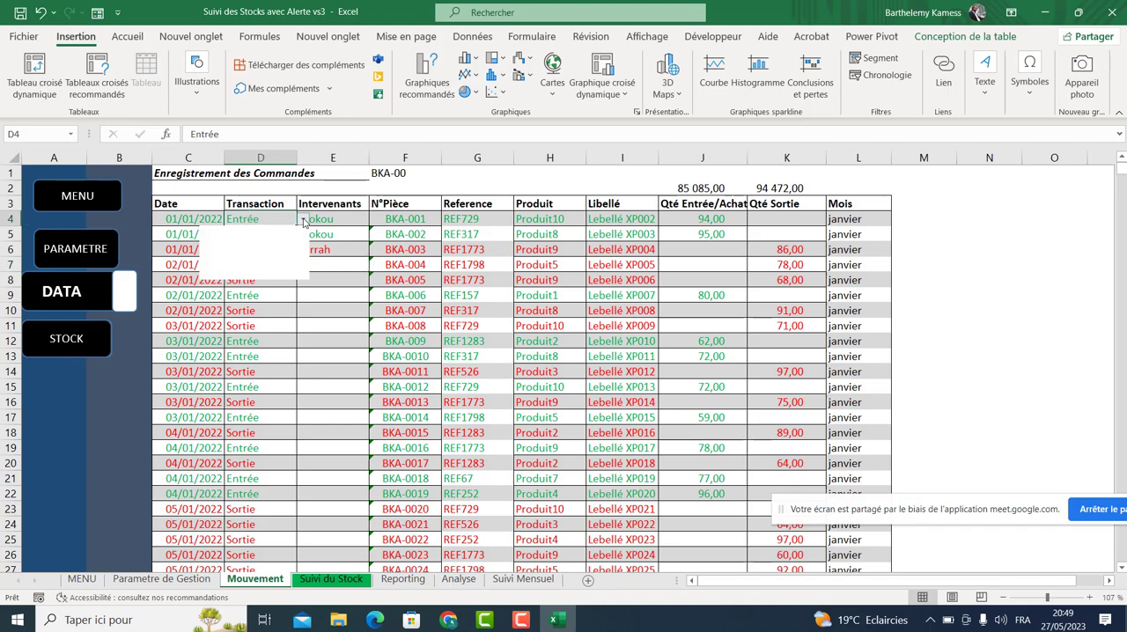
{"action": "left_click", "coordinate": [262, 219]}
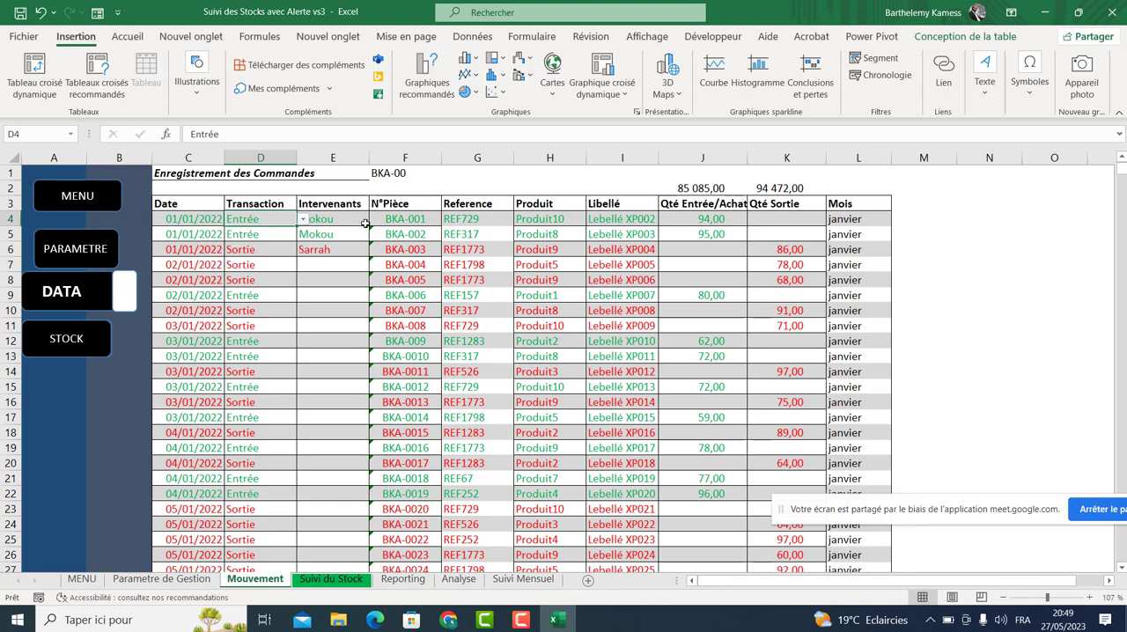
{"action": "left_click", "coordinate": [399, 220]}
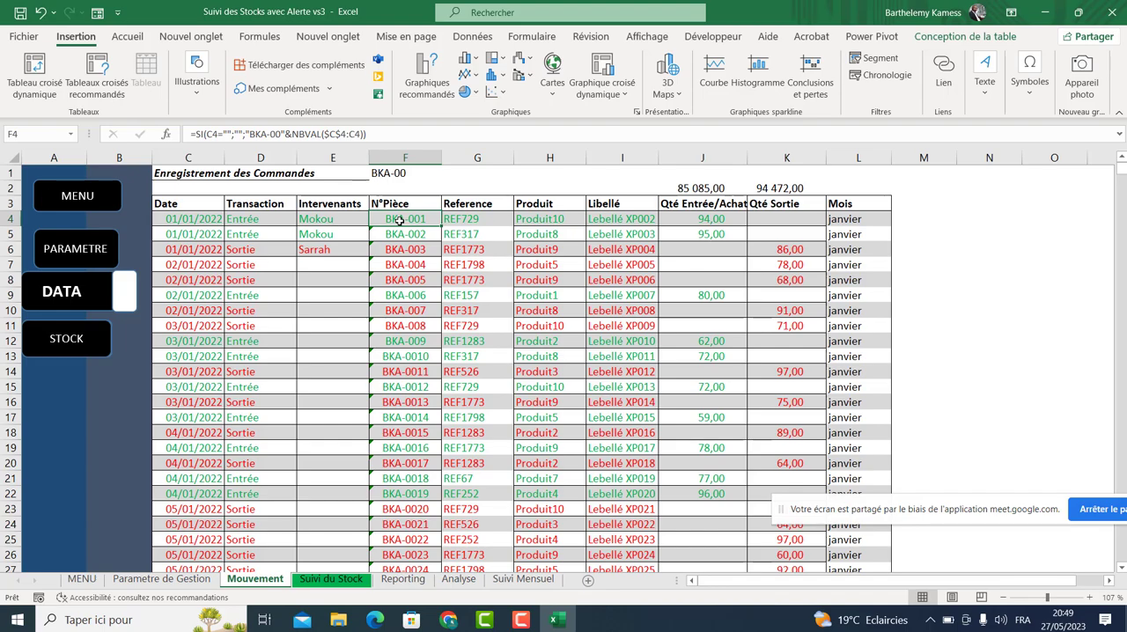
Change the first movement record's reference to REF526 using the reference dropdown.
{"action": "left_click", "coordinate": [176, 229]}
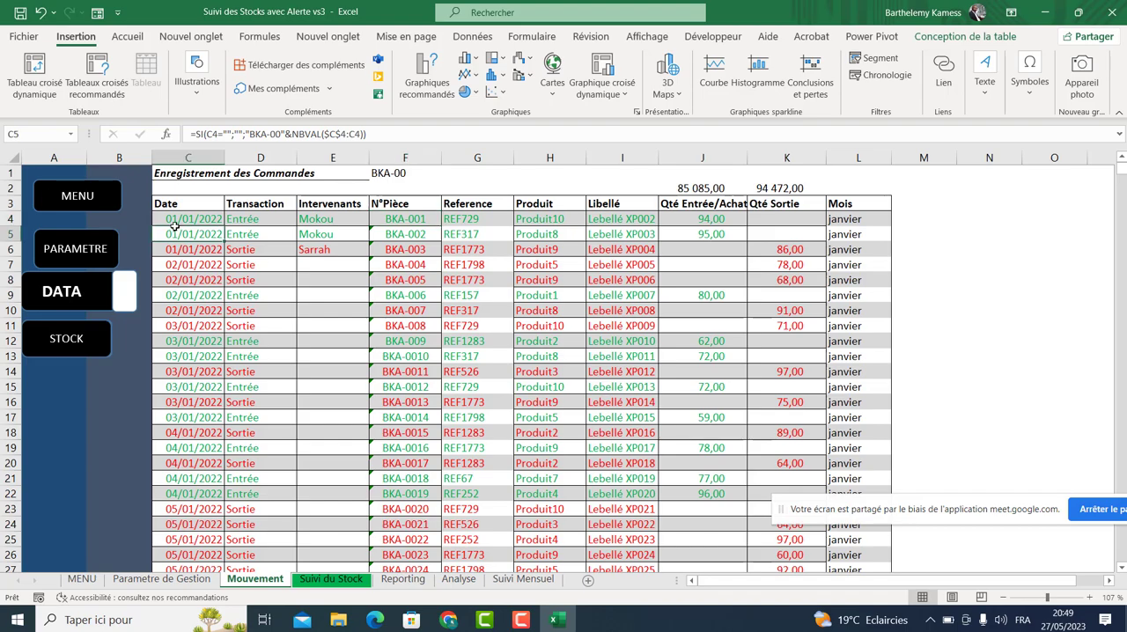
{"action": "left_click", "coordinate": [497, 221]}
{"action": "left_click", "coordinate": [520, 220]}
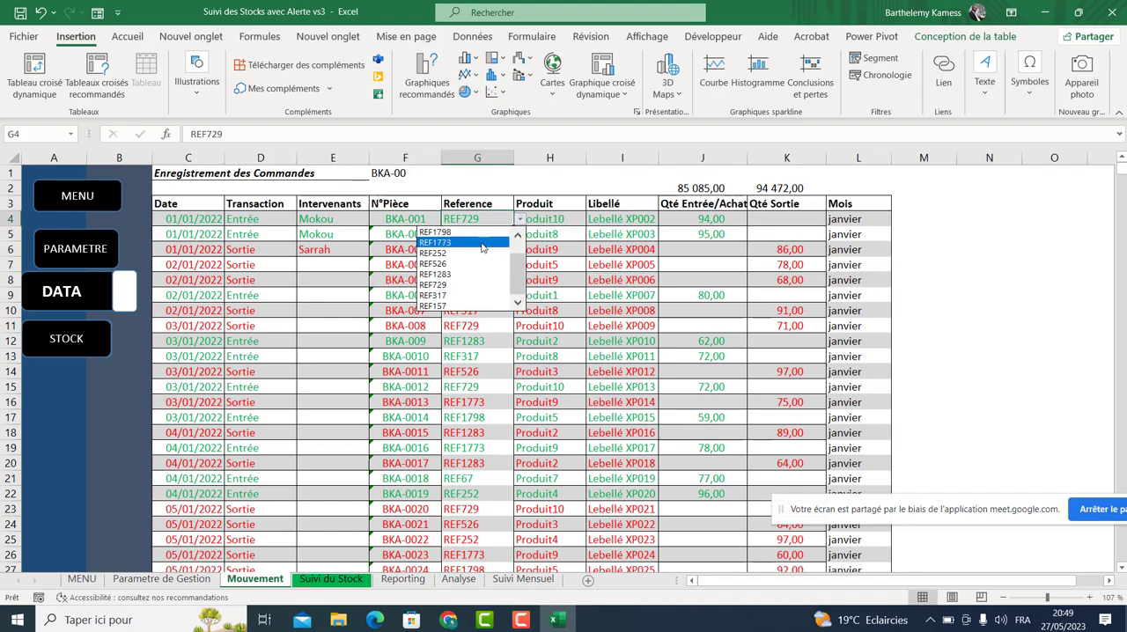
{"action": "left_click", "coordinate": [480, 221]}
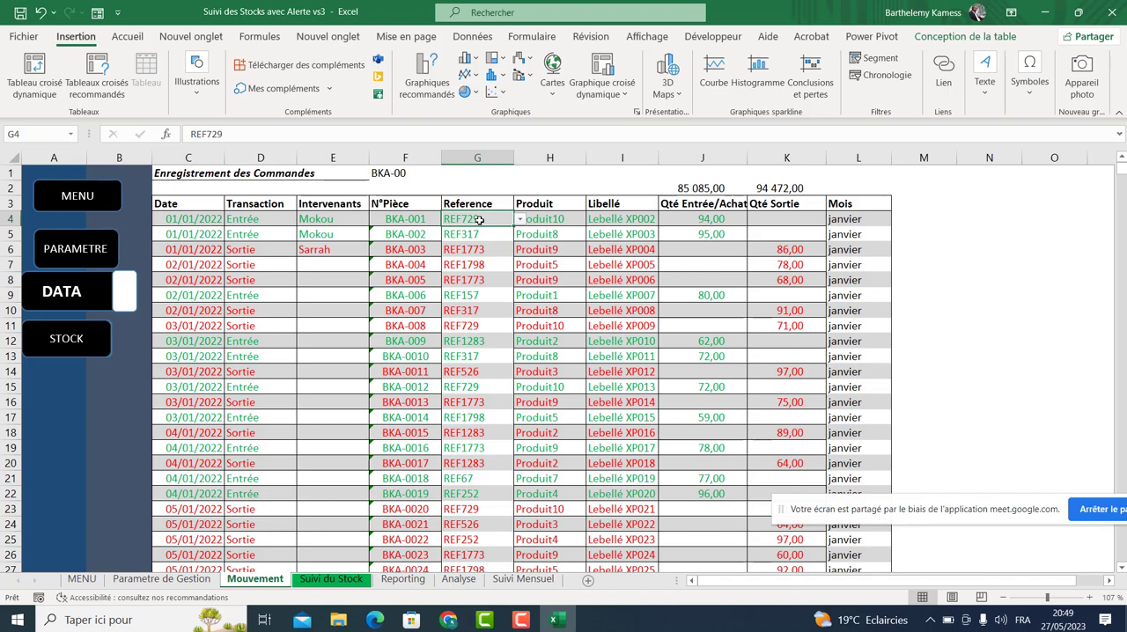
{"action": "left_click", "coordinate": [520, 219]}
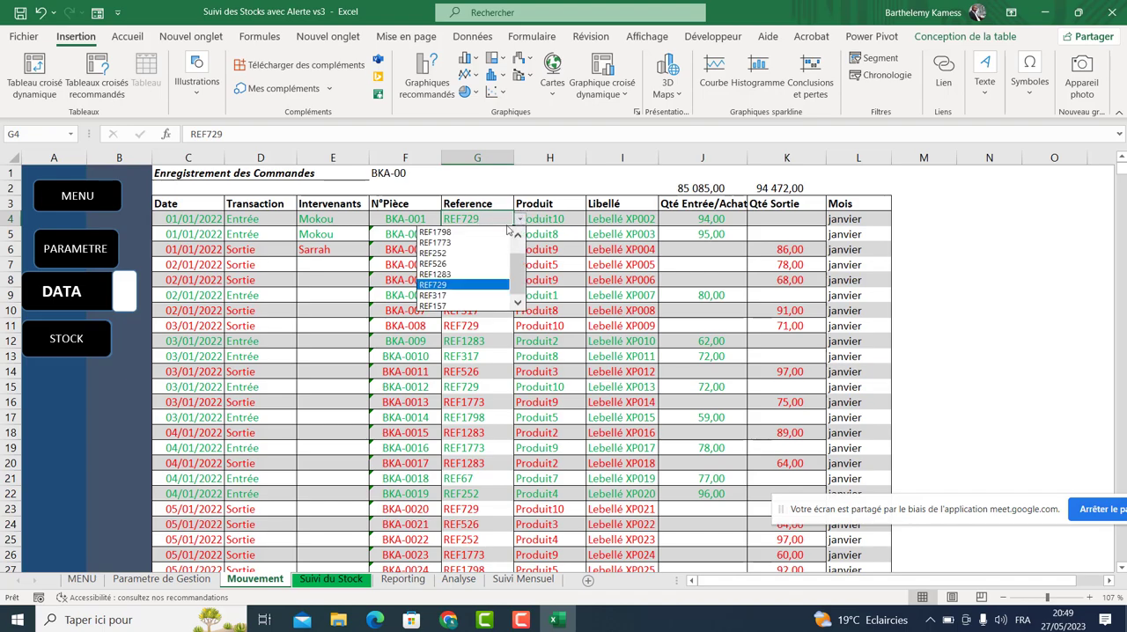
{"action": "left_click", "coordinate": [481, 269]}
{"action": "left_click", "coordinate": [564, 217]}
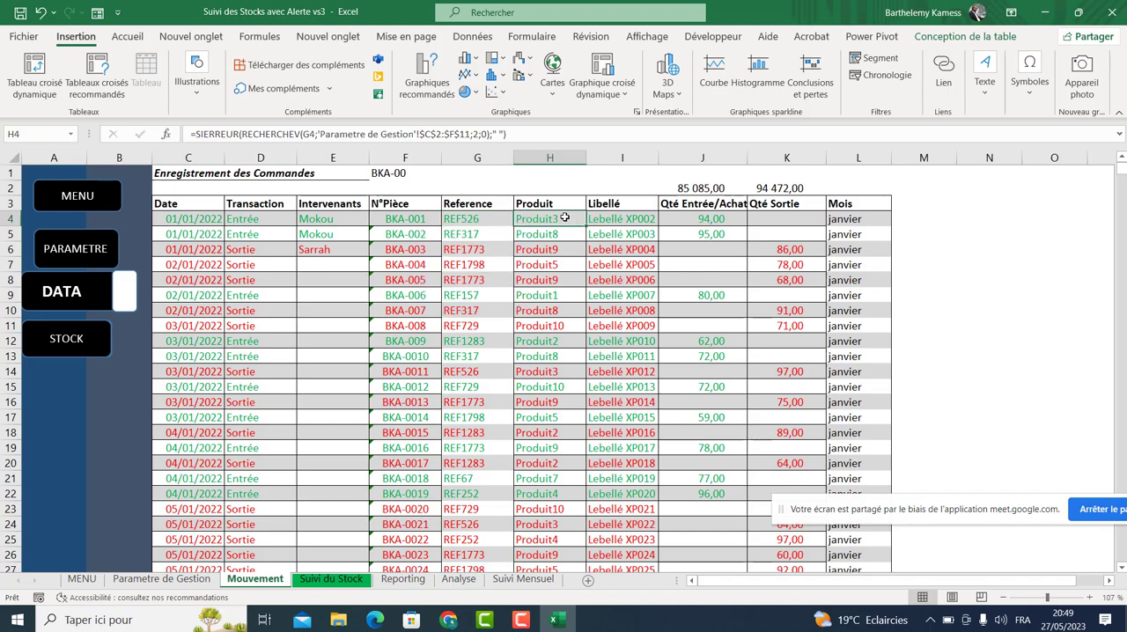
{"action": "left_click", "coordinate": [474, 218]}
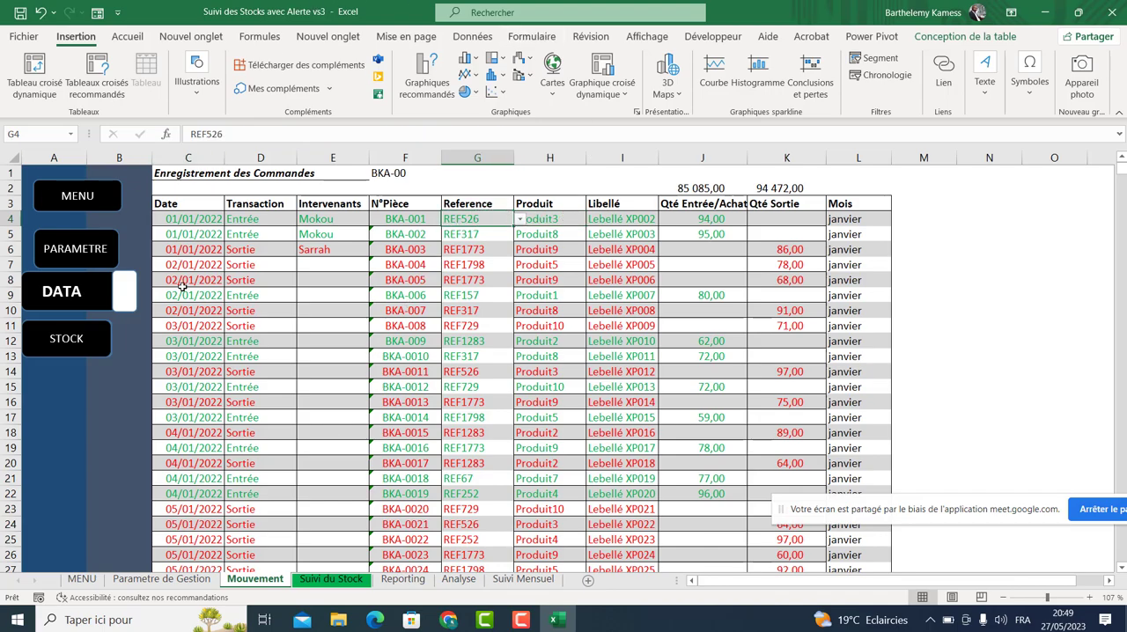
Return to the parameters sheet and review the product table.
{"action": "left_click", "coordinate": [204, 581]}
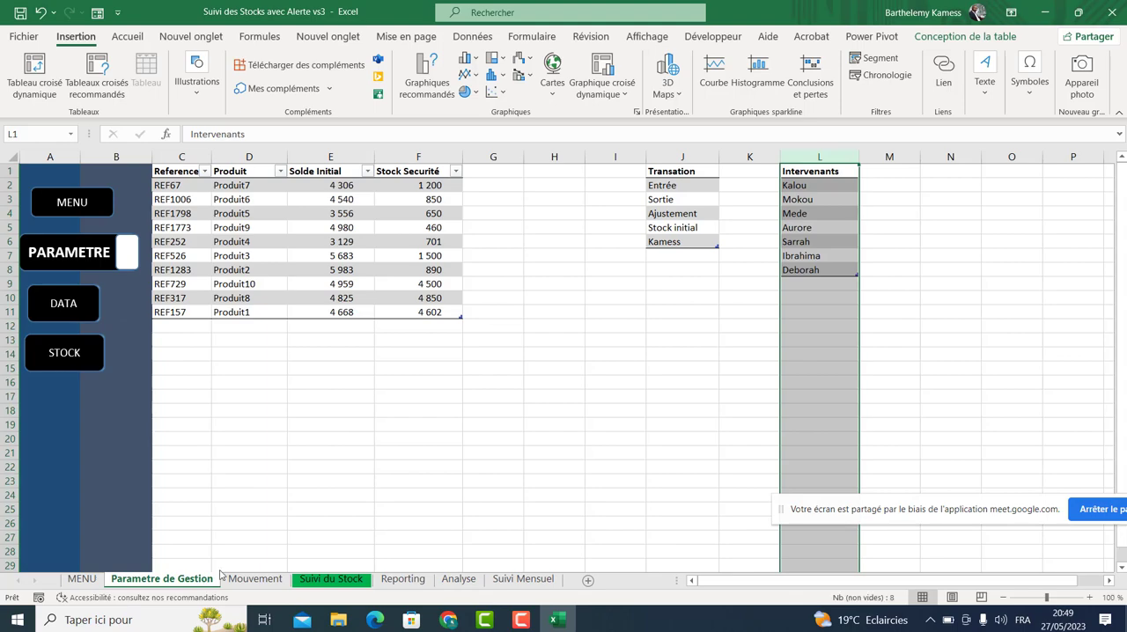
{"action": "left_click_drag", "start_coordinate": [181, 185], "coordinate": [472, 325]}
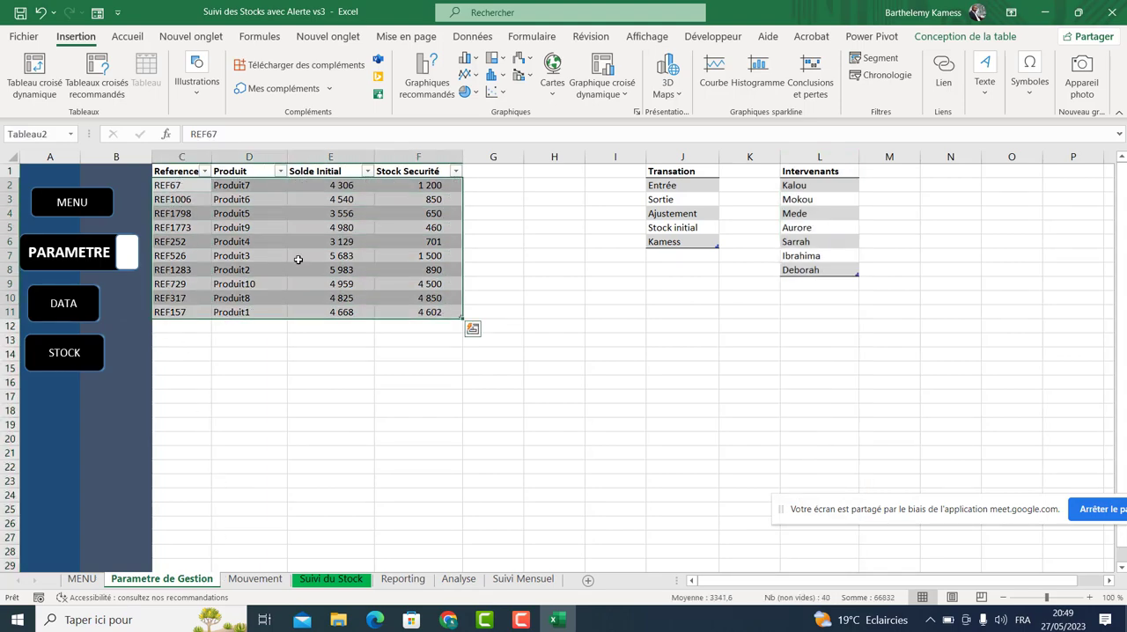
{"action": "left_click", "coordinate": [247, 218]}
{"action": "left_click", "coordinate": [194, 201]}
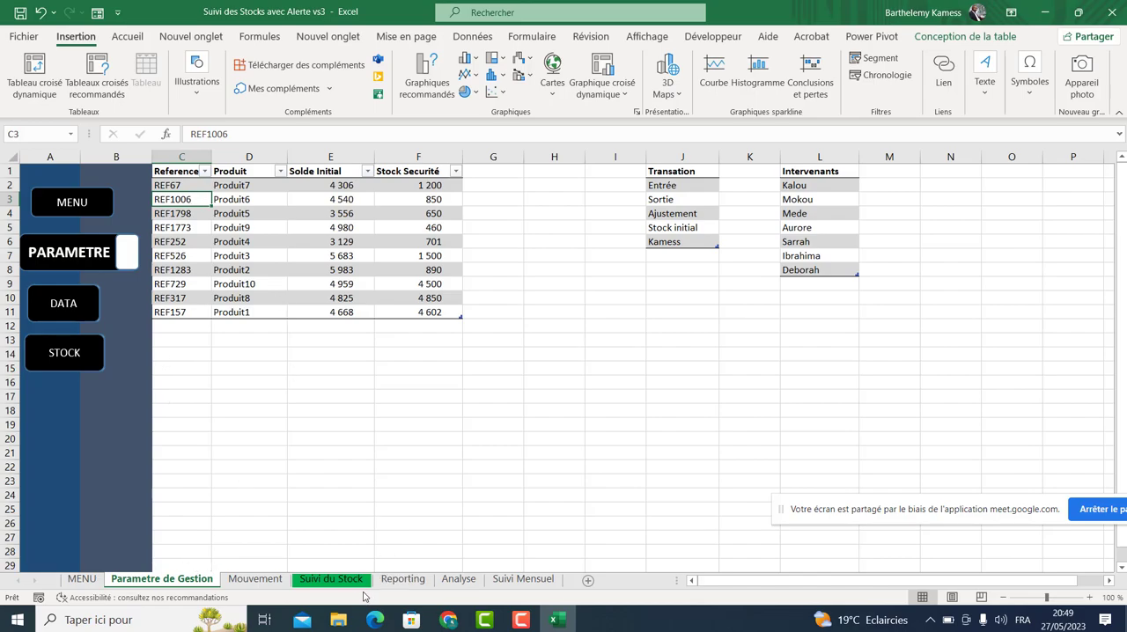
Inspect the N°Pièce, Reference, Produit and Libellé cells and formulas on the Mouvement sheet's first records.
{"action": "left_click", "coordinate": [255, 579]}
{"action": "left_click", "coordinate": [394, 220]}
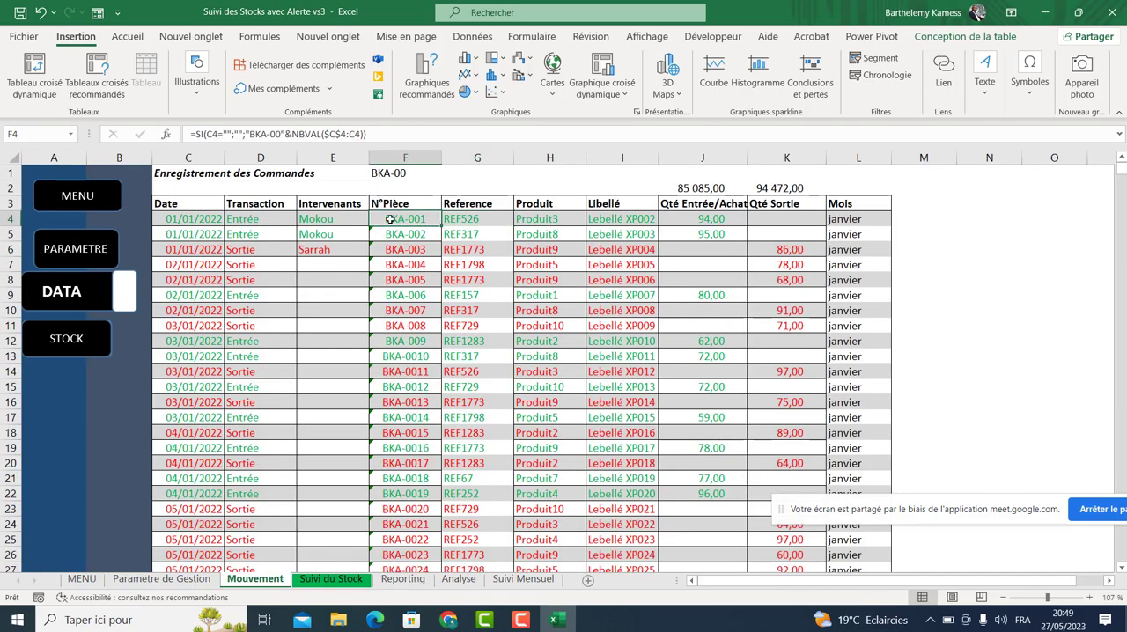
{"action": "left_click", "coordinate": [461, 233]}
{"action": "left_click", "coordinate": [198, 580]}
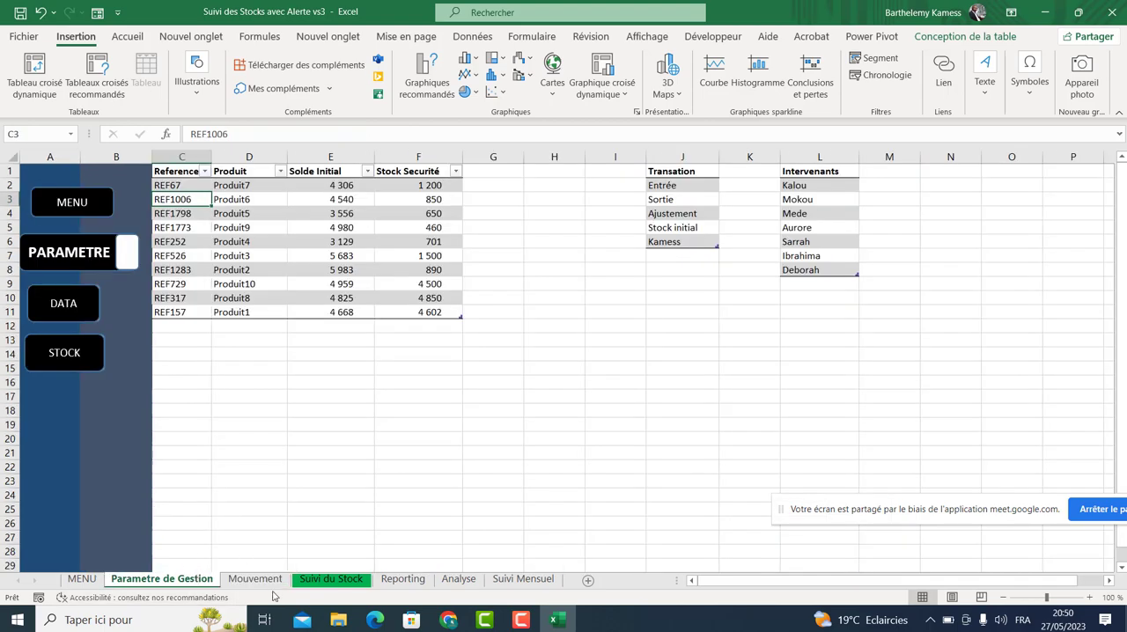
{"action": "left_click", "coordinate": [255, 578]}
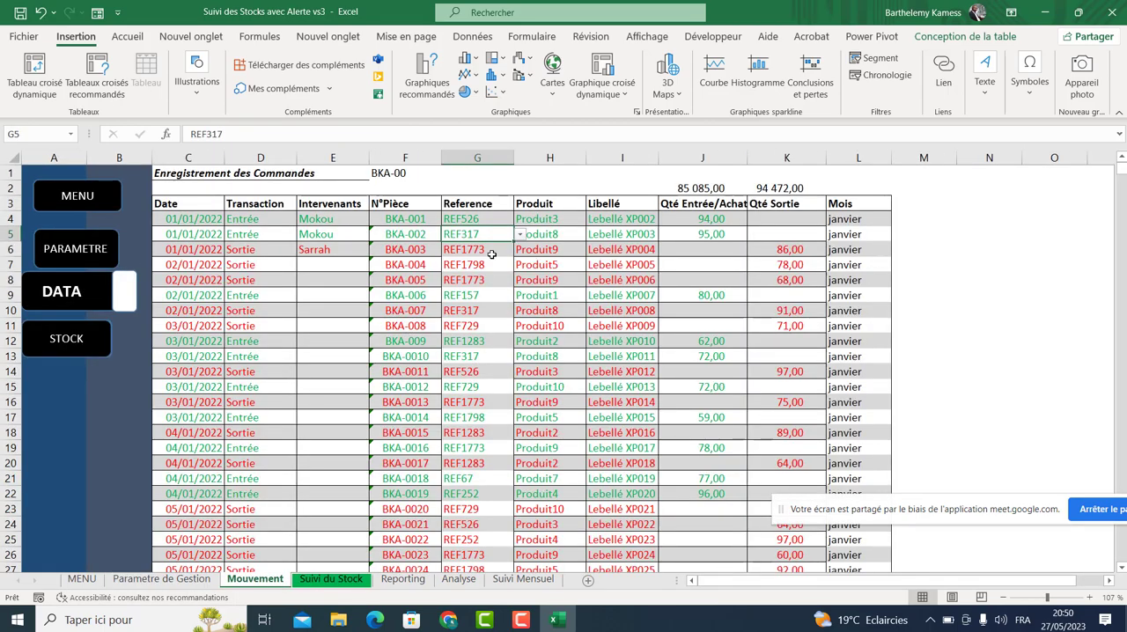
{"action": "left_click", "coordinate": [545, 217]}
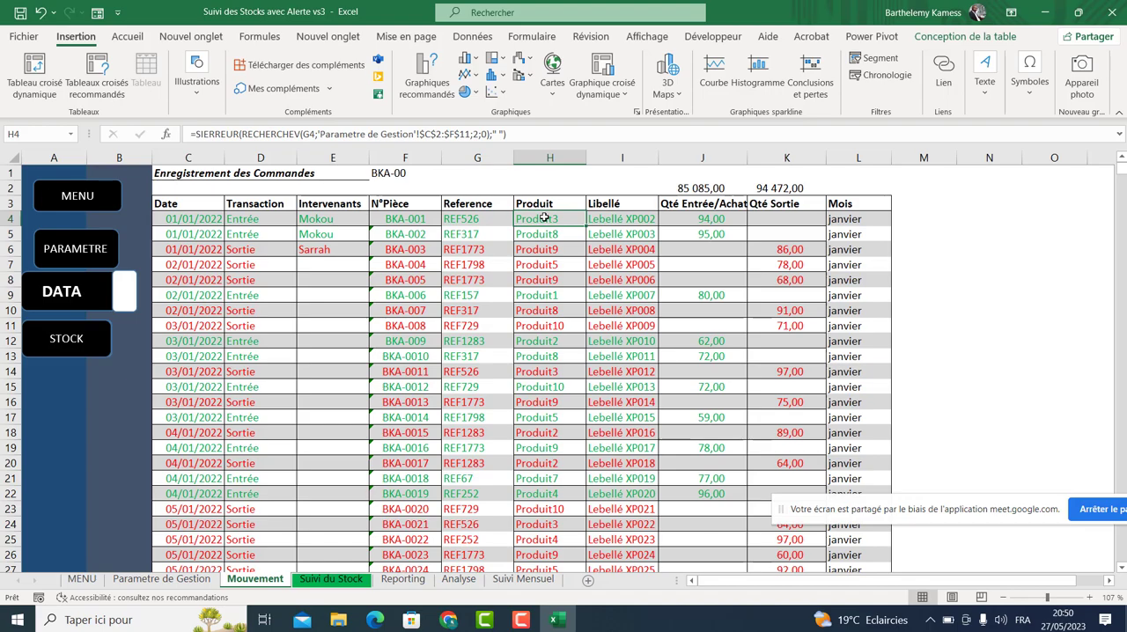
{"action": "left_click", "coordinate": [481, 220]}
{"action": "left_click", "coordinate": [551, 210]}
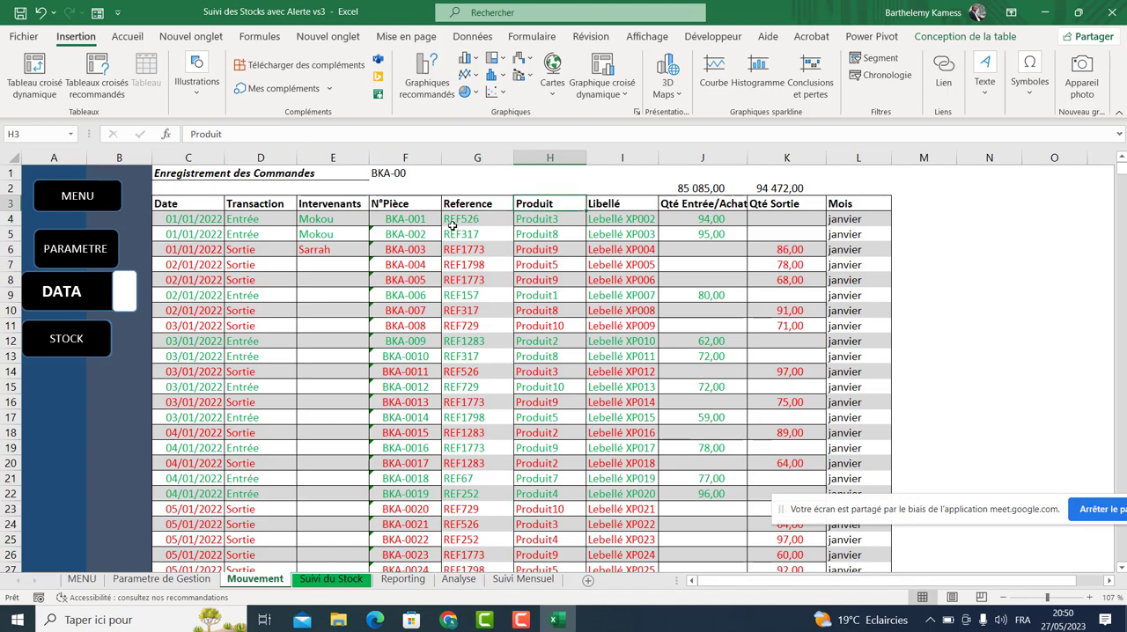
{"action": "left_click", "coordinate": [452, 226]}
{"action": "left_click", "coordinate": [460, 247]}
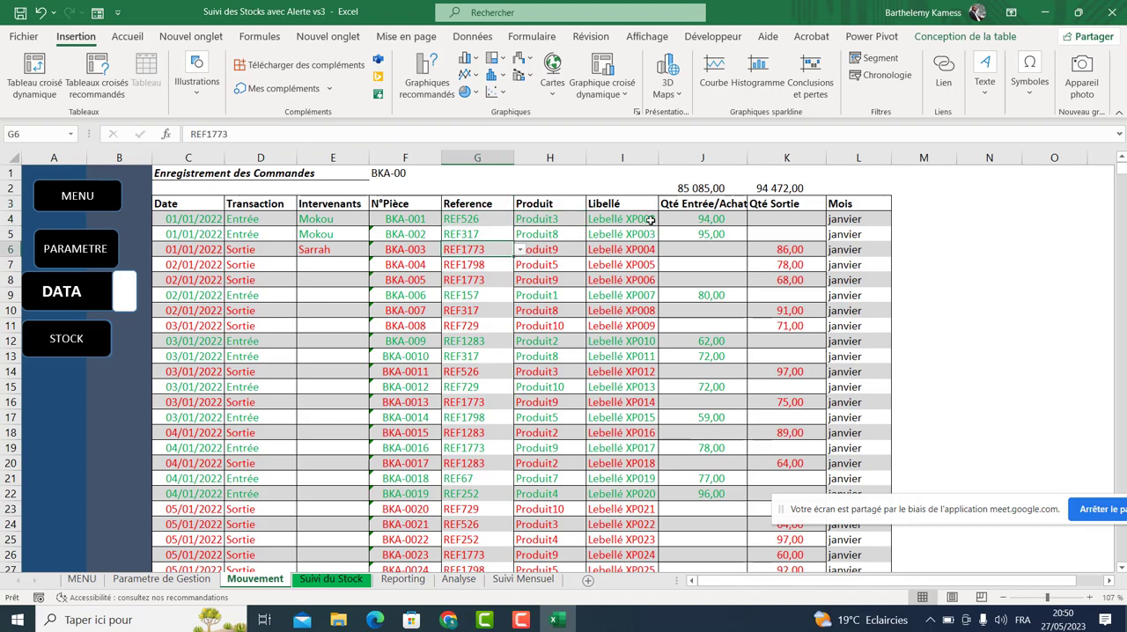
{"action": "left_click", "coordinate": [652, 221]}
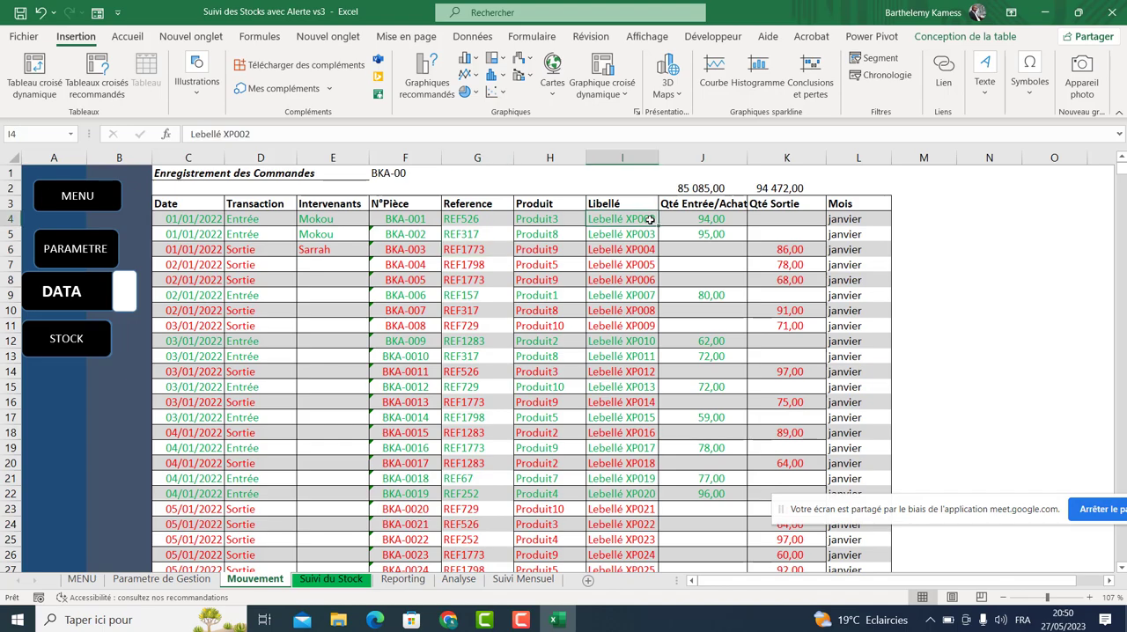
{"action": "left_click", "coordinate": [698, 216]}
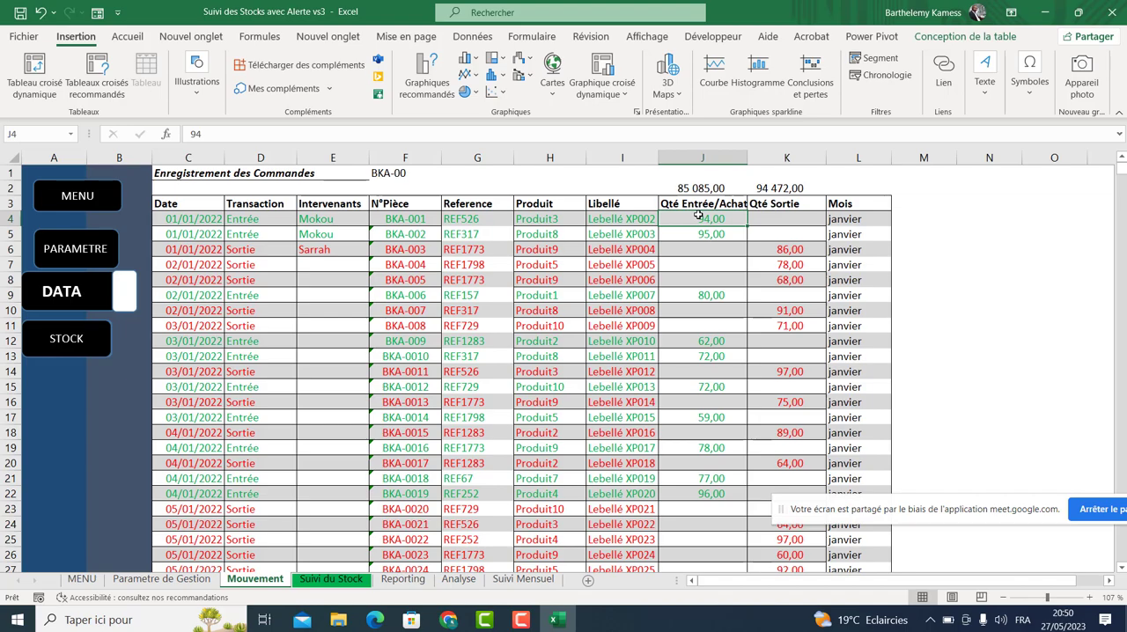
Examine the quantity, Date, Transaction, Intervenants and N°Pièce cells of the first movement records.
{"action": "left_click", "coordinate": [803, 218]}
{"action": "left_click", "coordinate": [243, 221]}
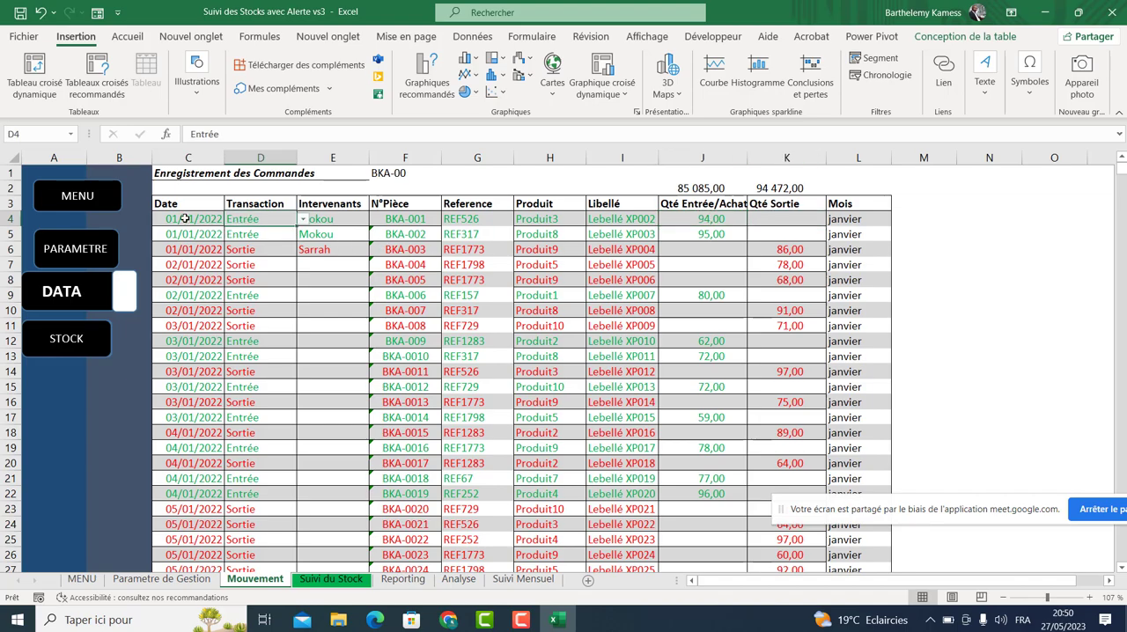
{"action": "left_click", "coordinate": [189, 218]}
{"action": "left_click", "coordinate": [250, 219]}
{"action": "left_click", "coordinate": [331, 219]}
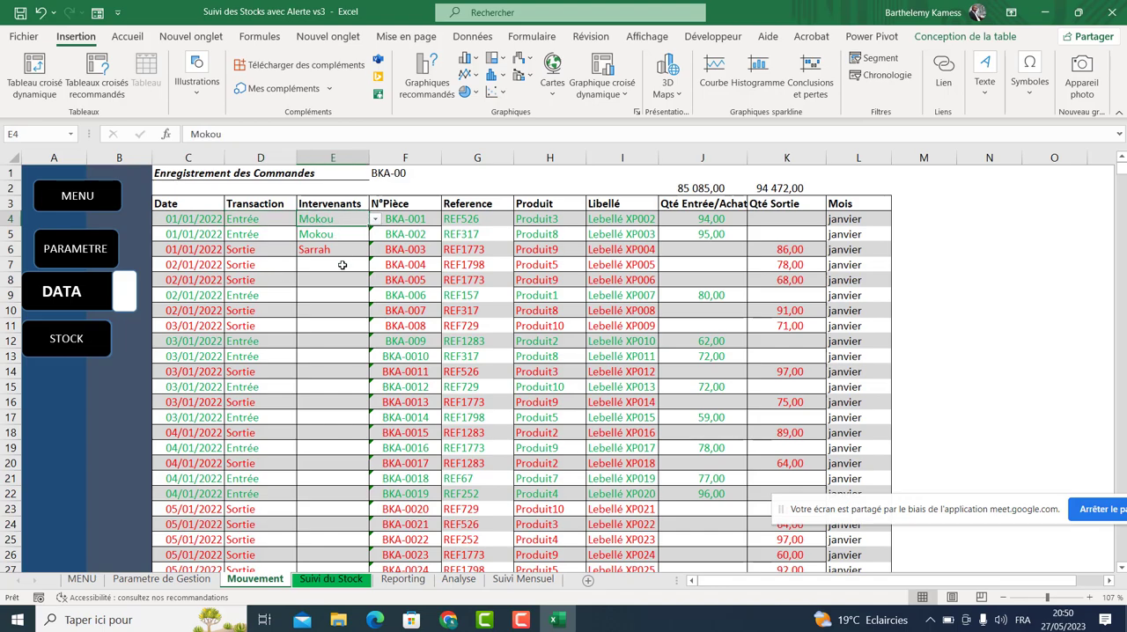
{"action": "left_click", "coordinate": [429, 219]}
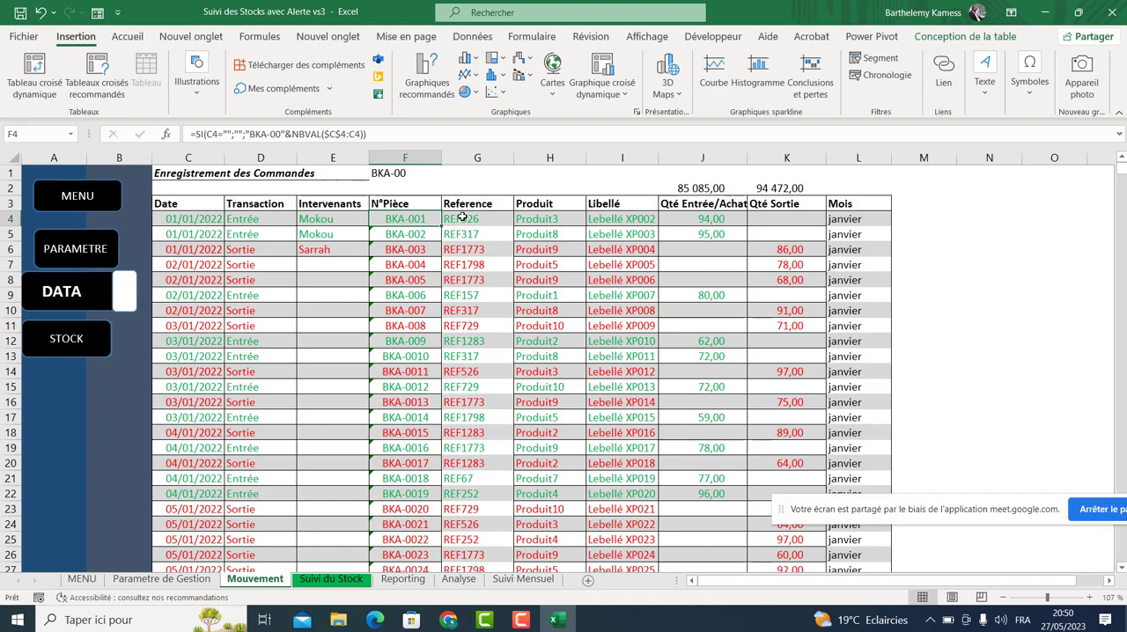
{"action": "left_click", "coordinate": [463, 218]}
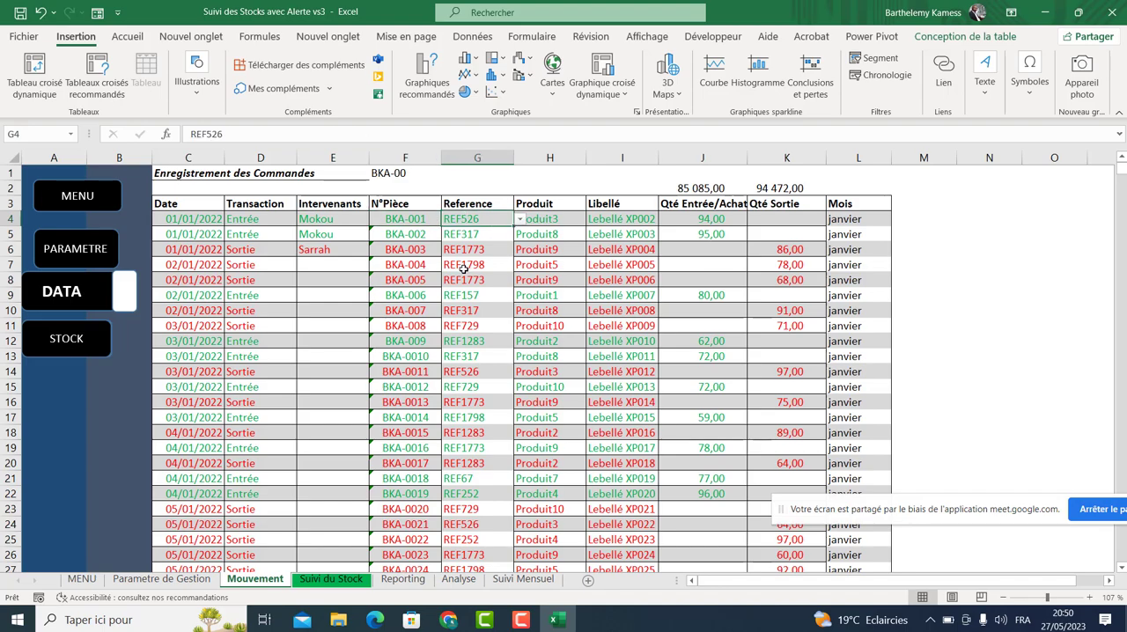
{"action": "left_click", "coordinate": [559, 226]}
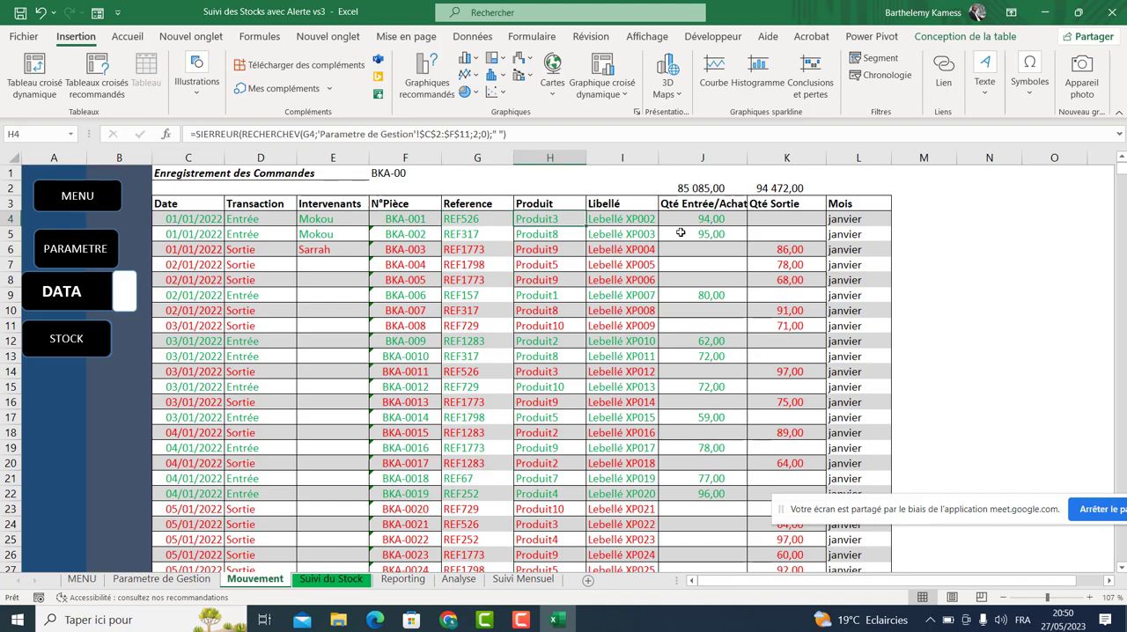
{"action": "left_click", "coordinate": [690, 225]}
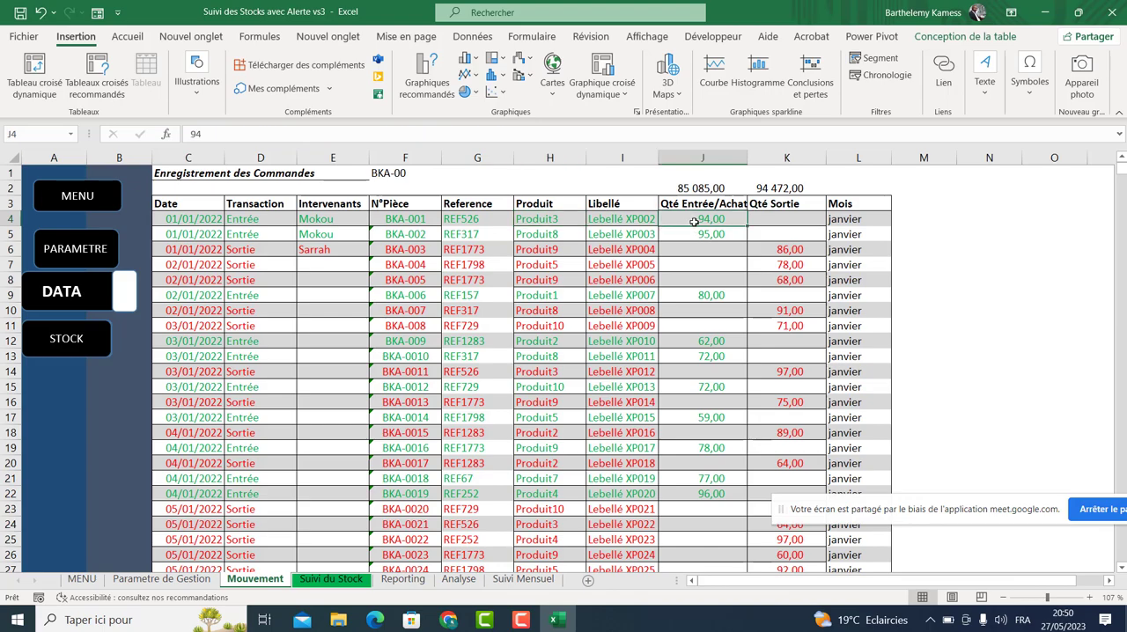
{"action": "left_click", "coordinate": [776, 218]}
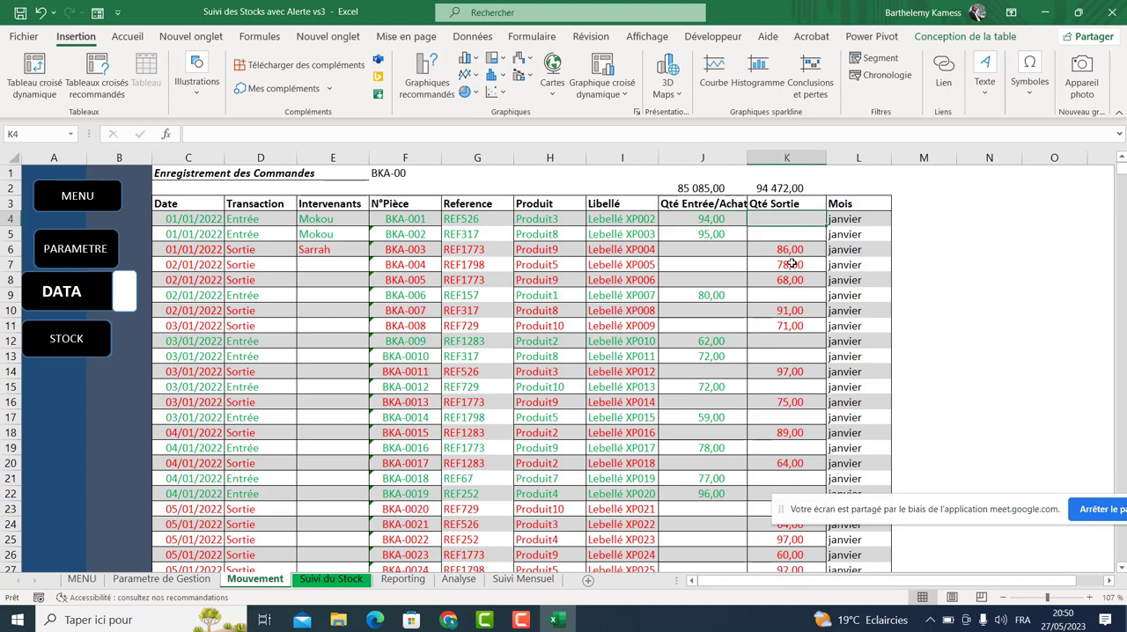
{"action": "left_click", "coordinate": [238, 249]}
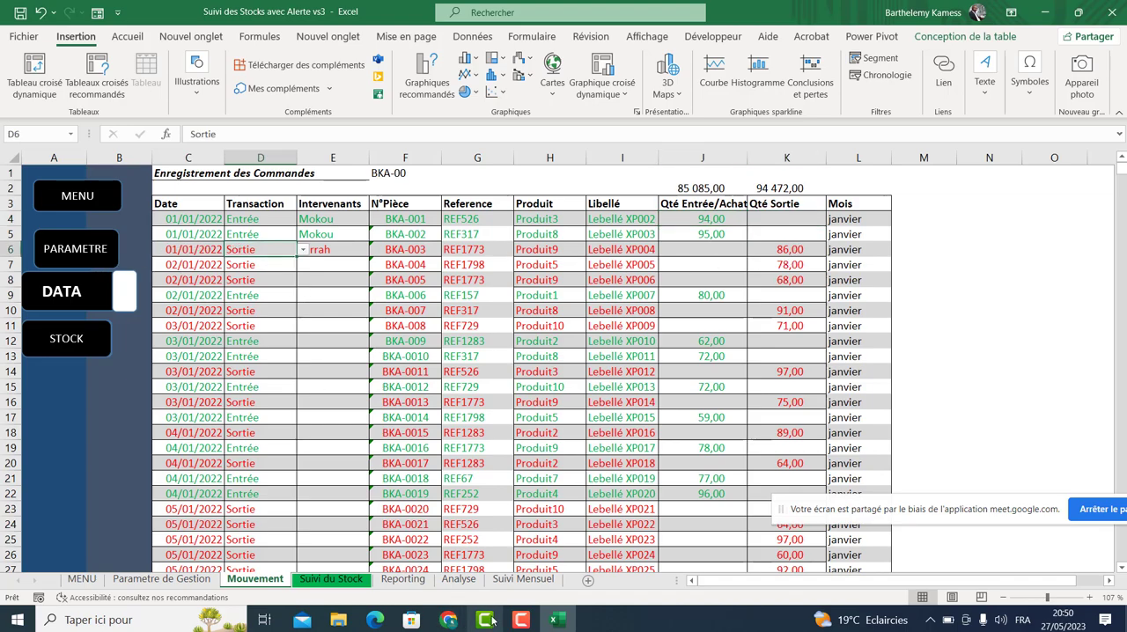
Switch to the video call and admit the participant waiting to join.
{"action": "mouse_move", "coordinate": [449, 619]}
{"action": "left_click", "coordinate": [425, 560]}
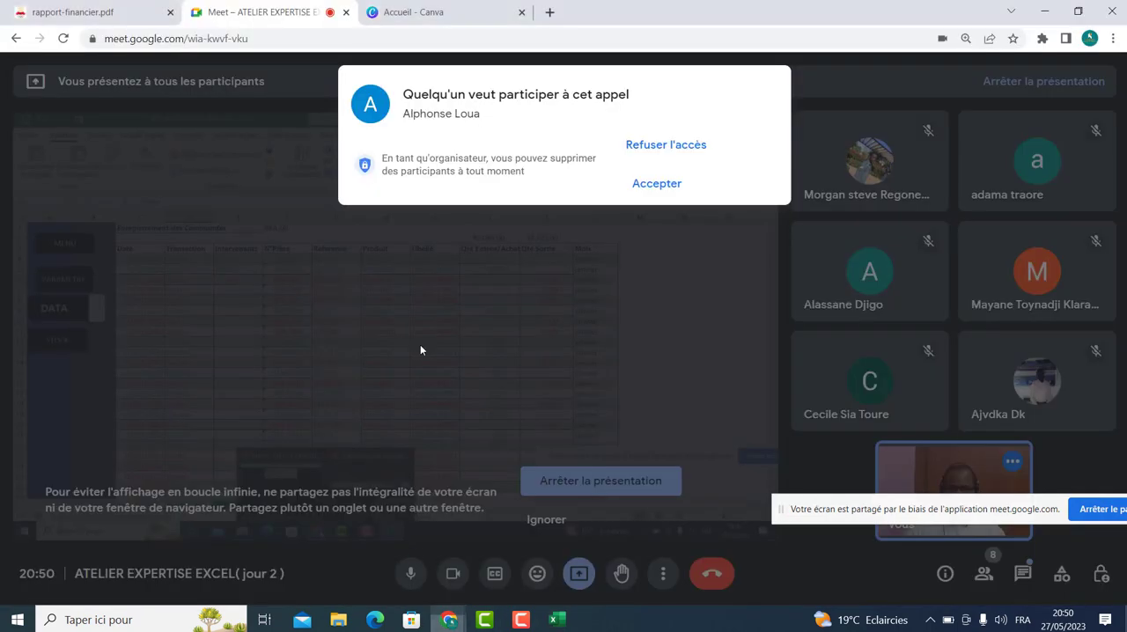
{"action": "left_click", "coordinate": [660, 186]}
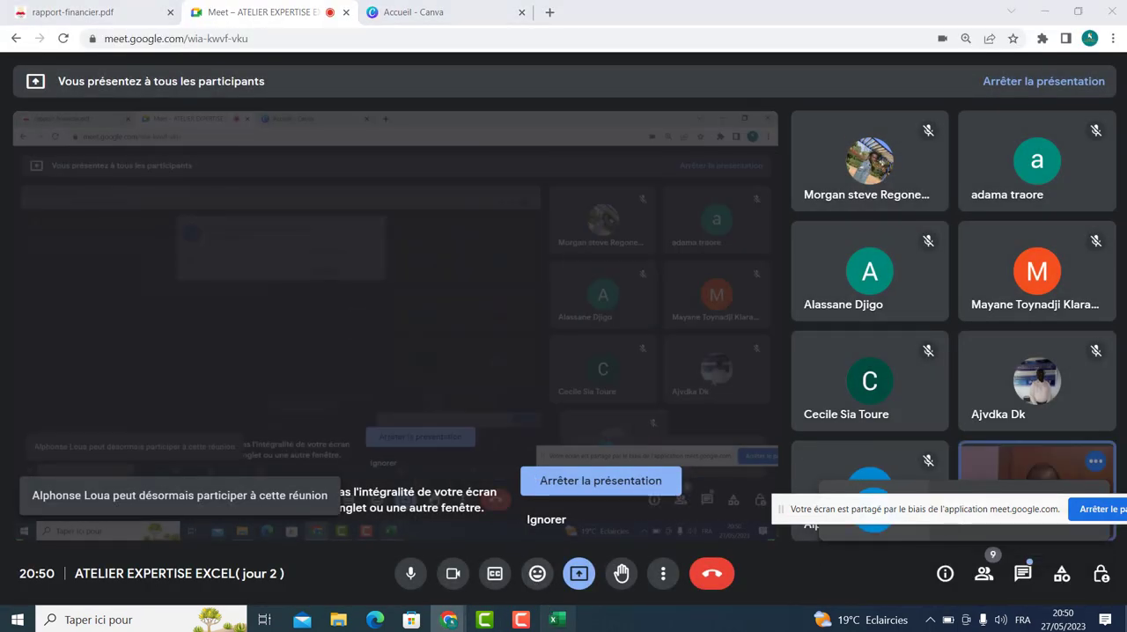
Return to the workbook and inspect the quantity and Mois cells down the Mouvement table.
{"action": "left_click", "coordinate": [556, 619]}
{"action": "left_click", "coordinate": [704, 220]}
{"action": "left_click", "coordinate": [742, 282]}
{"action": "left_click", "coordinate": [798, 265]}
{"action": "left_click", "coordinate": [673, 331]}
{"action": "left_click", "coordinate": [792, 338]}
{"action": "left_click", "coordinate": [687, 385]}
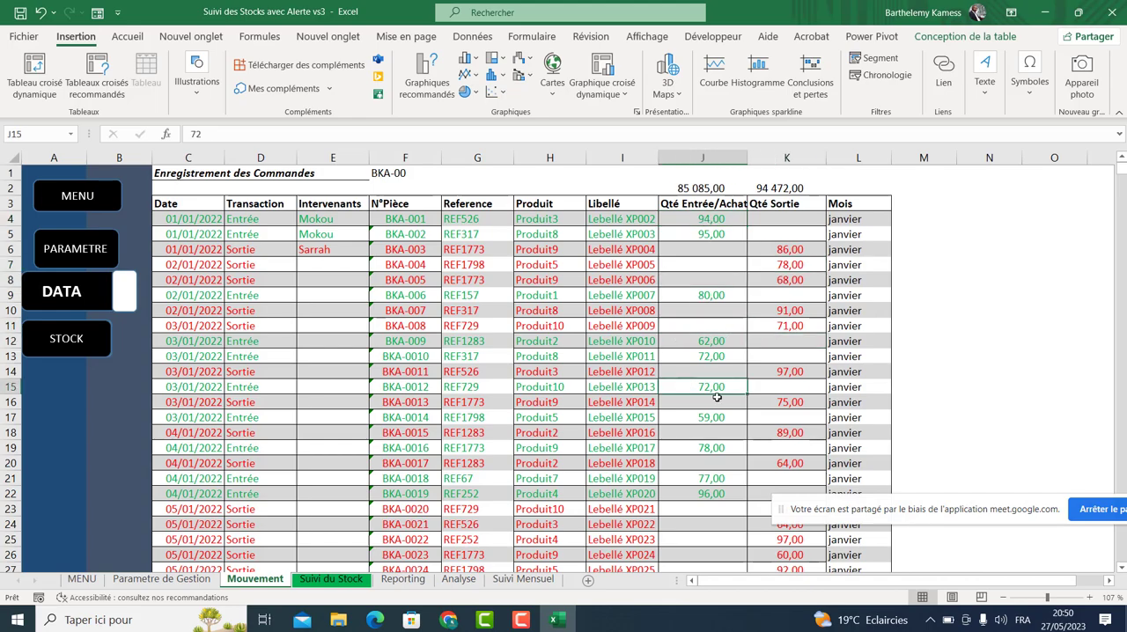
{"action": "left_click", "coordinate": [845, 432]}
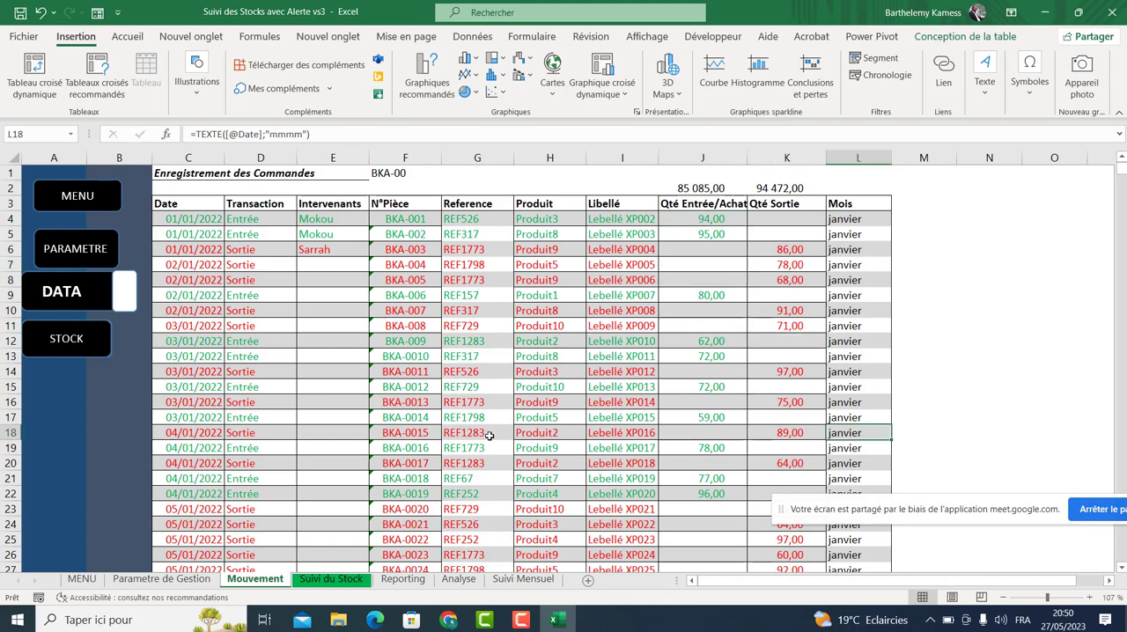
Widen the Qté Entrée/Achat column slightly on the Mouvement sheet.
{"action": "left_click_drag", "start_coordinate": [1121, 169], "coordinate": [1123, 558]}
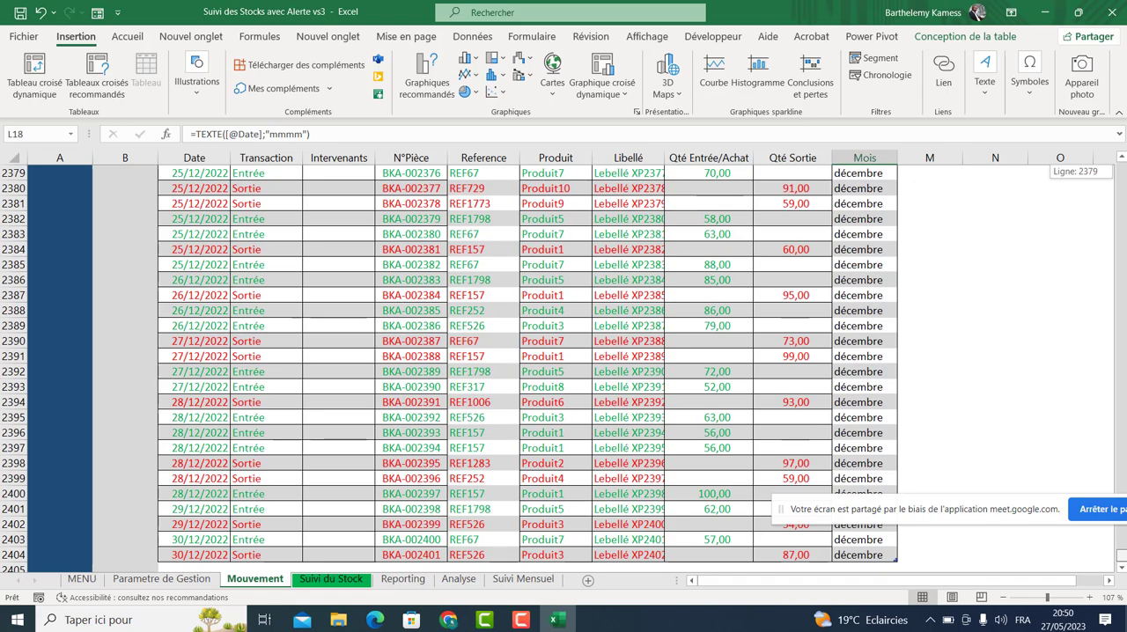
{"action": "left_click_drag", "start_coordinate": [1122, 558], "coordinate": [1122, 169]}
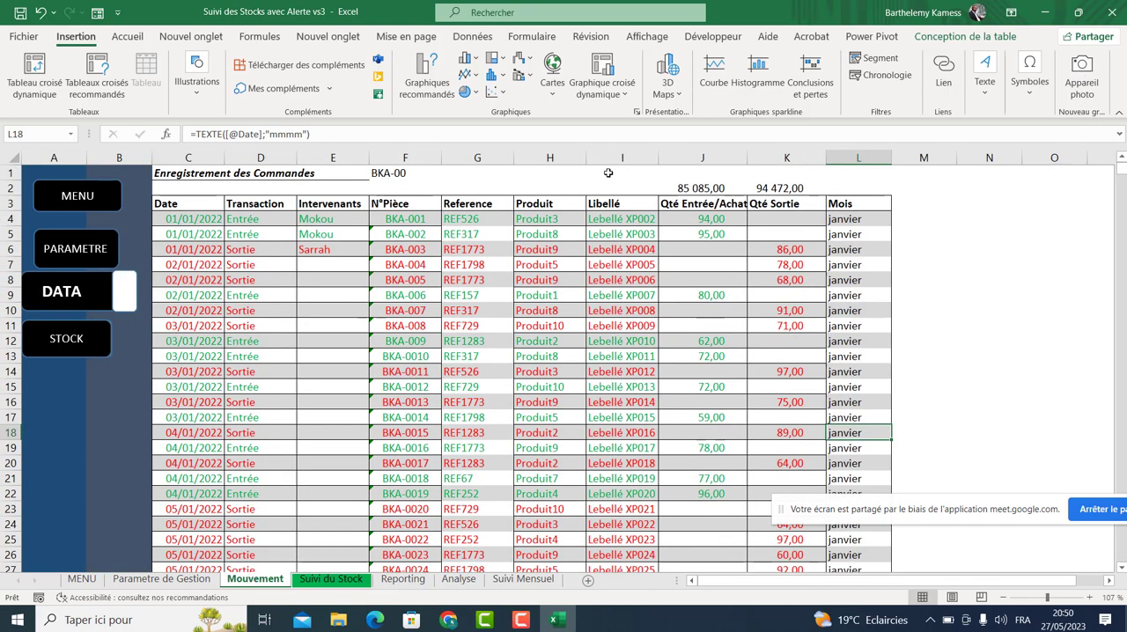
{"action": "left_click_drag", "start_coordinate": [746, 160], "coordinate": [757, 159]}
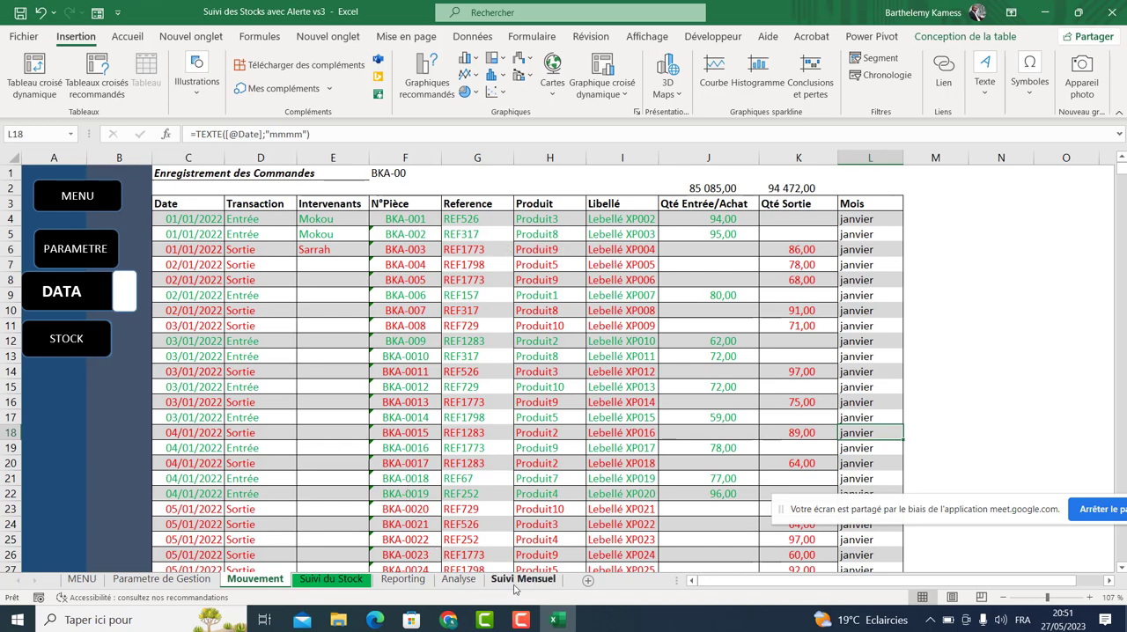
Review the Analyse pivot table and the Suivi du Stock summary table and its Qté Sortie formula.
{"action": "left_click", "coordinate": [457, 585]}
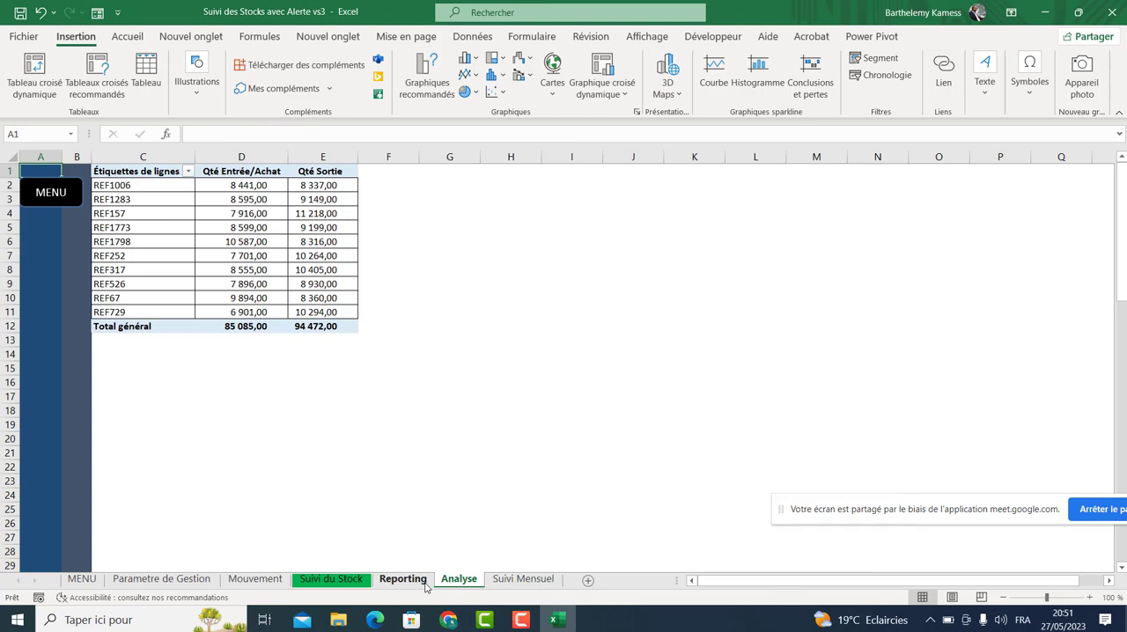
{"action": "left_click", "coordinate": [424, 585]}
{"action": "left_click", "coordinate": [333, 579]}
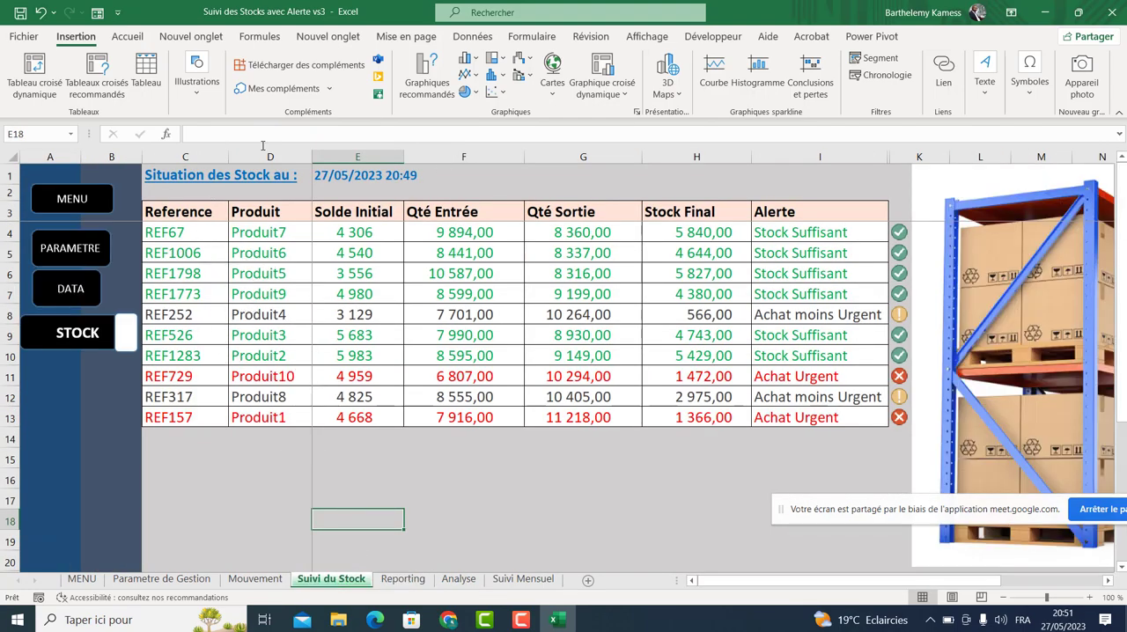
{"action": "left_click_drag", "start_coordinate": [194, 232], "coordinate": [796, 412]}
{"action": "left_click", "coordinate": [563, 337]}
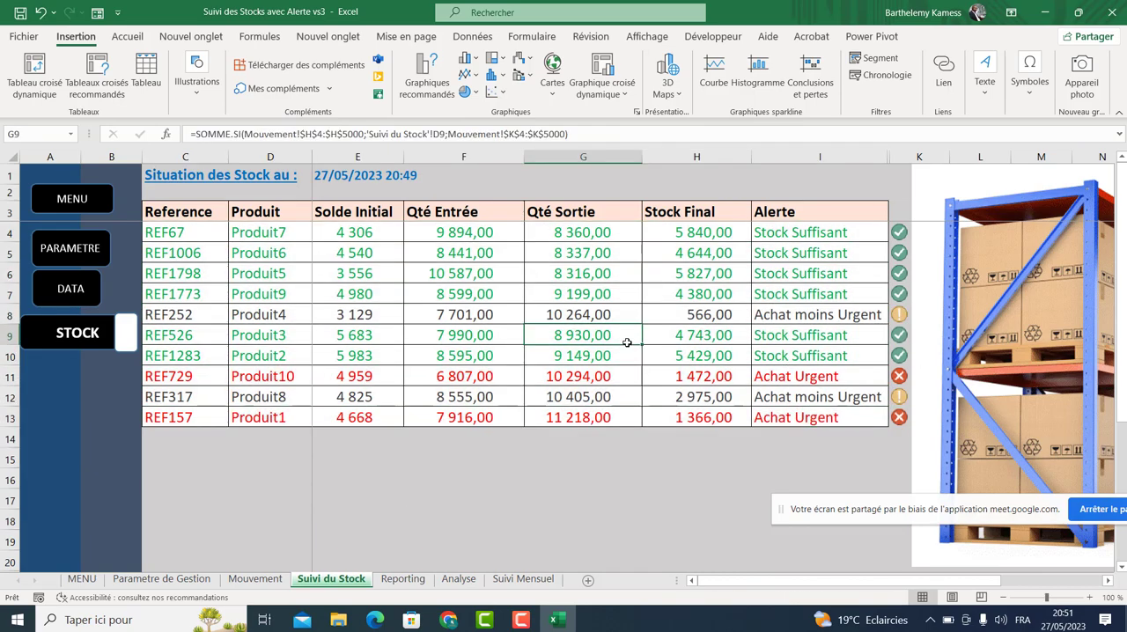
Compare the Mouvement records with the Suivi du Stock formulas for reference, product, initial balance and entries.
{"action": "left_click", "coordinate": [255, 580]}
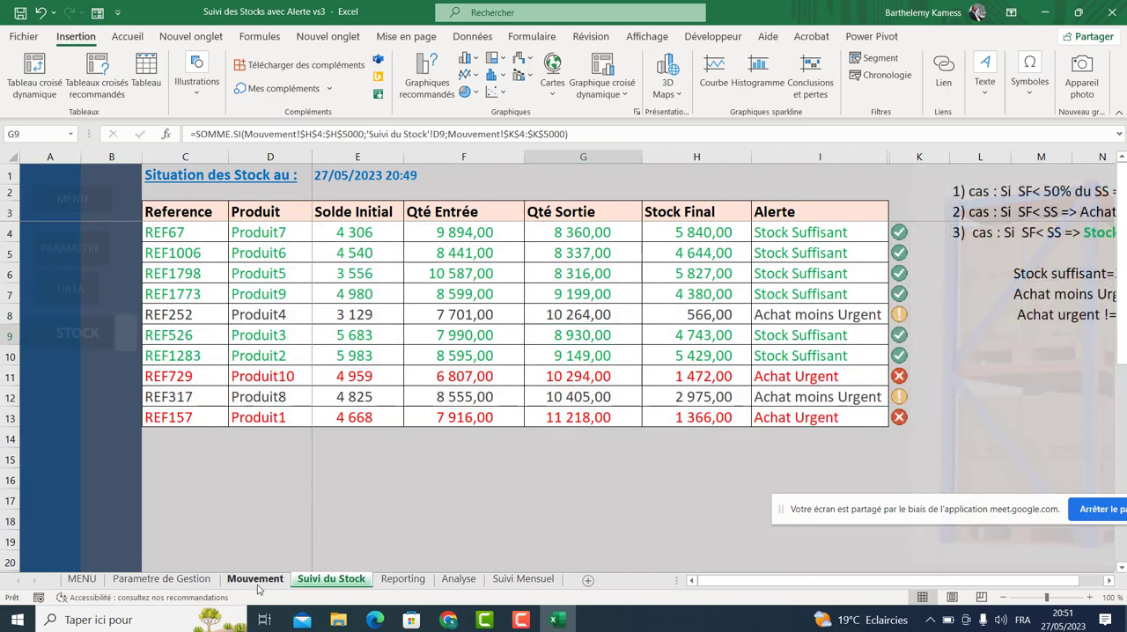
{"action": "left_click", "coordinate": [1121, 570]}
{"action": "scroll", "coordinate": [1121, 570], "scroll_direction": "down", "scroll_amount": 8}
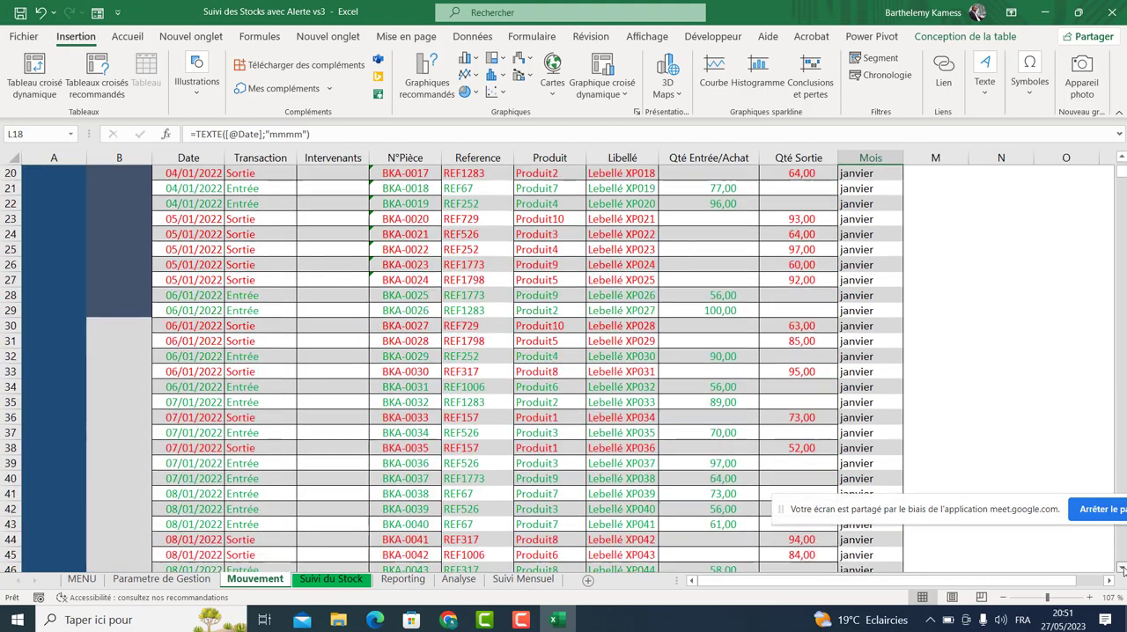
{"action": "left_click", "coordinate": [333, 580]}
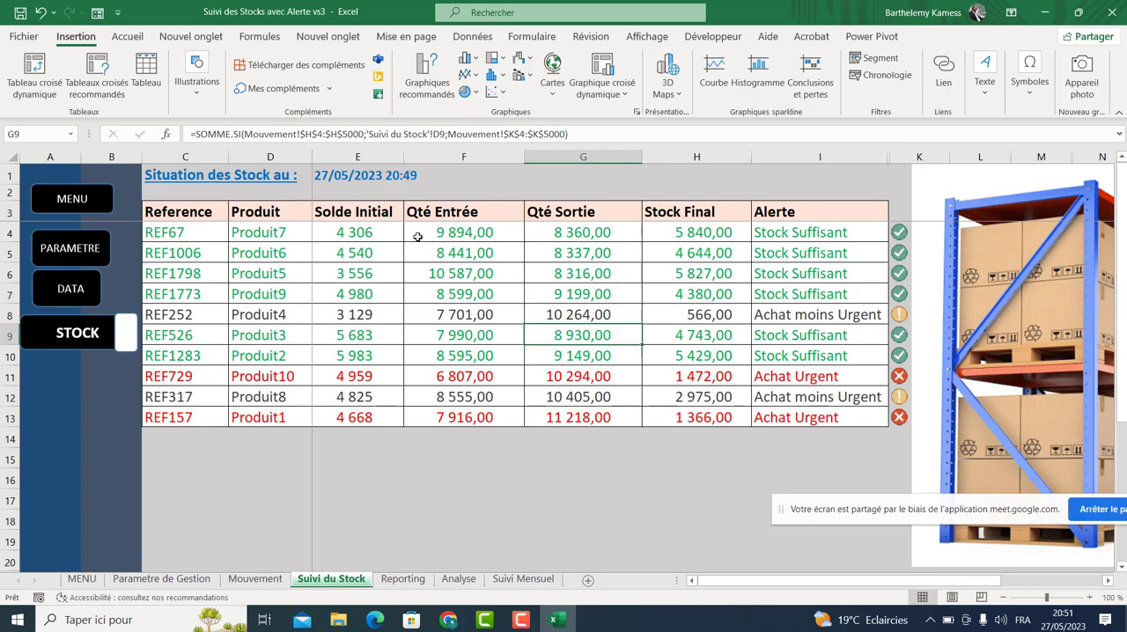
{"action": "left_click", "coordinate": [362, 232]}
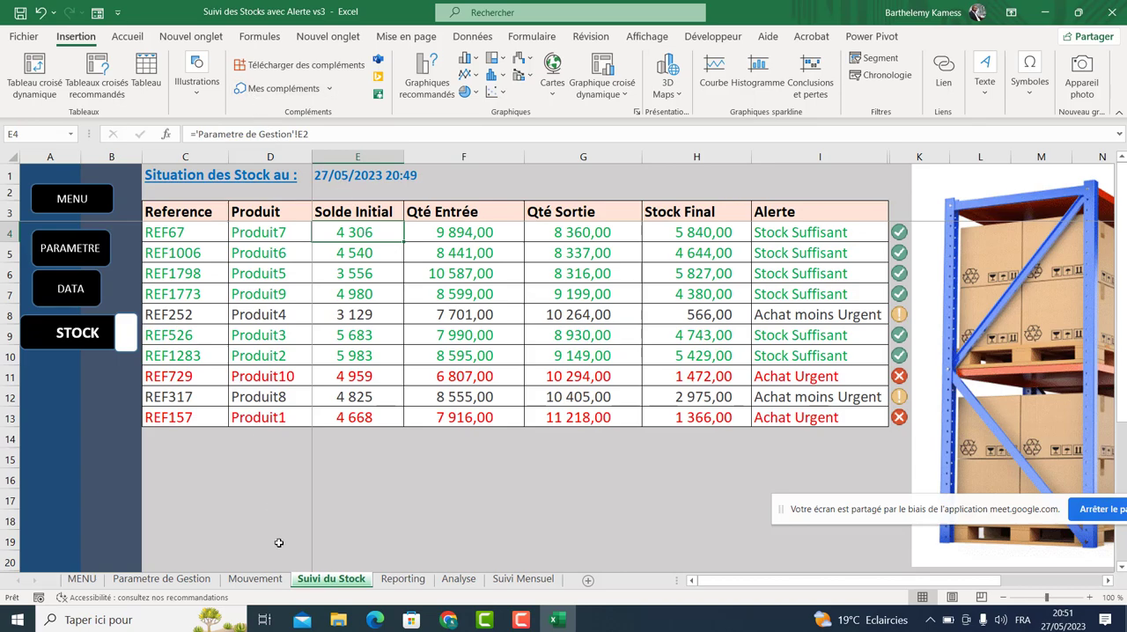
{"action": "left_click", "coordinate": [199, 565]}
{"action": "left_click", "coordinate": [196, 231]}
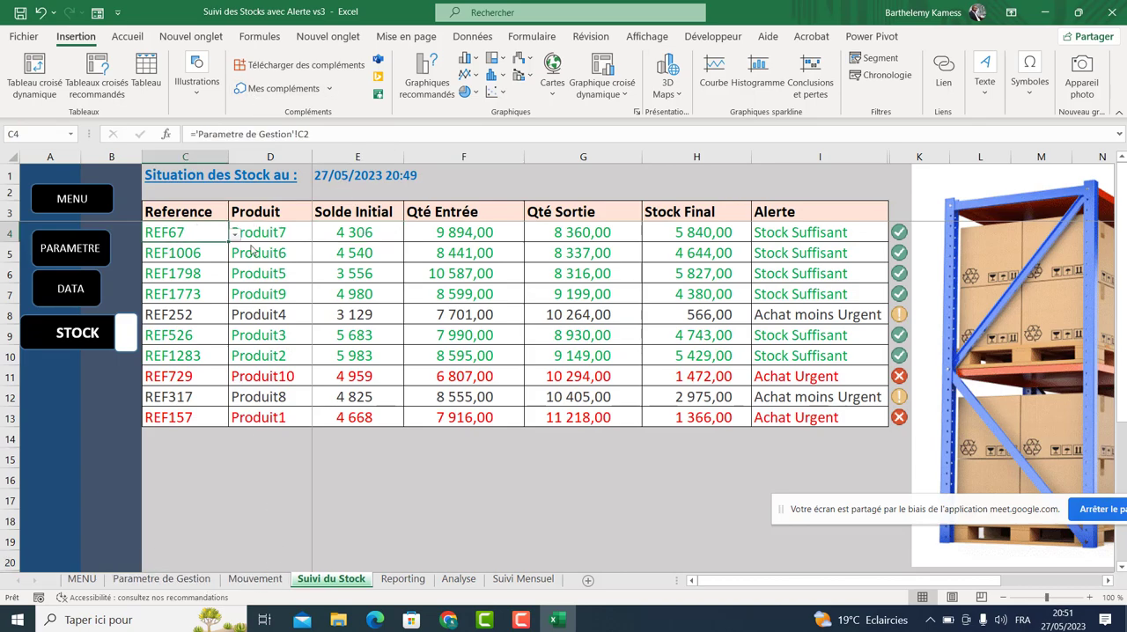
{"action": "left_click", "coordinate": [279, 249]}
{"action": "left_click", "coordinate": [366, 232]}
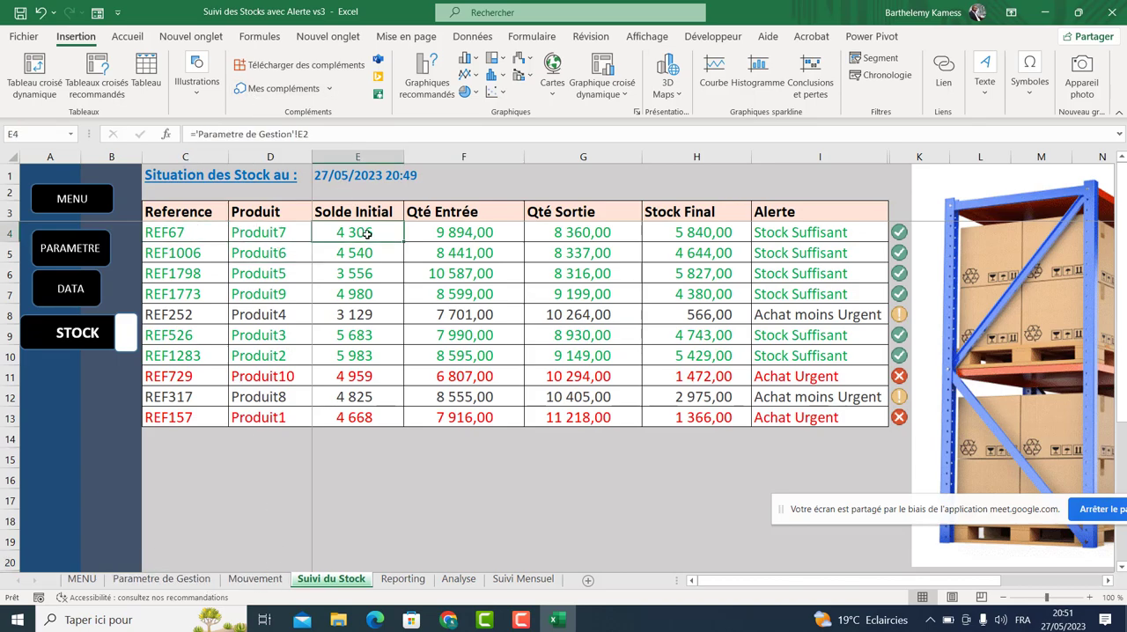
{"action": "left_click", "coordinate": [461, 236]}
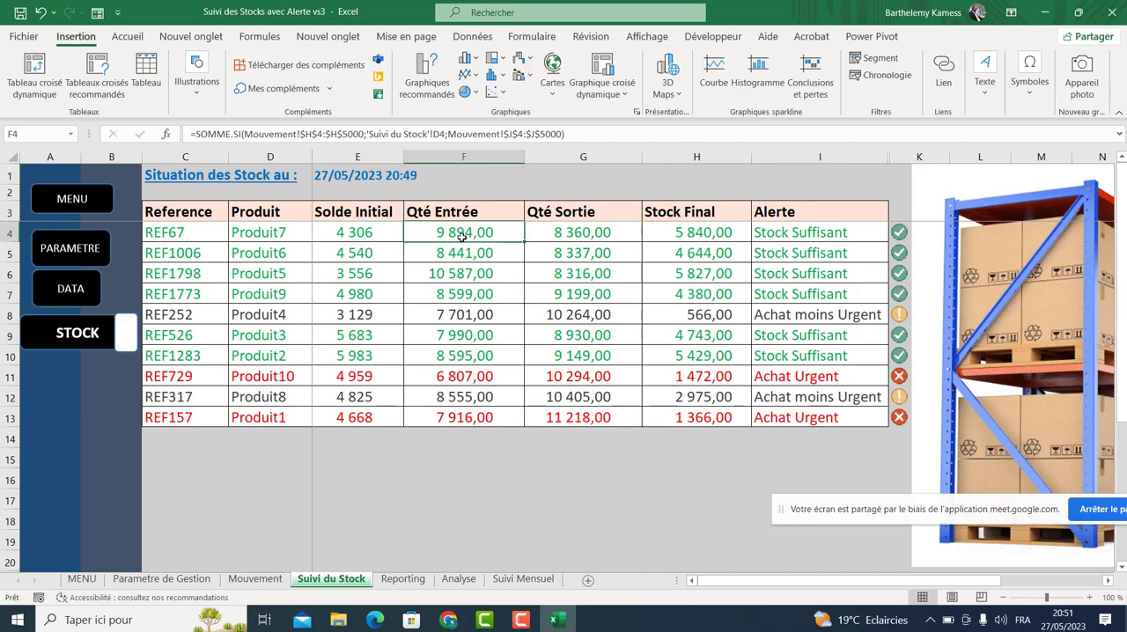
Return to the top of the Mouvement sheet and inspect the Produit lookup formula.
{"action": "left_click", "coordinate": [281, 580]}
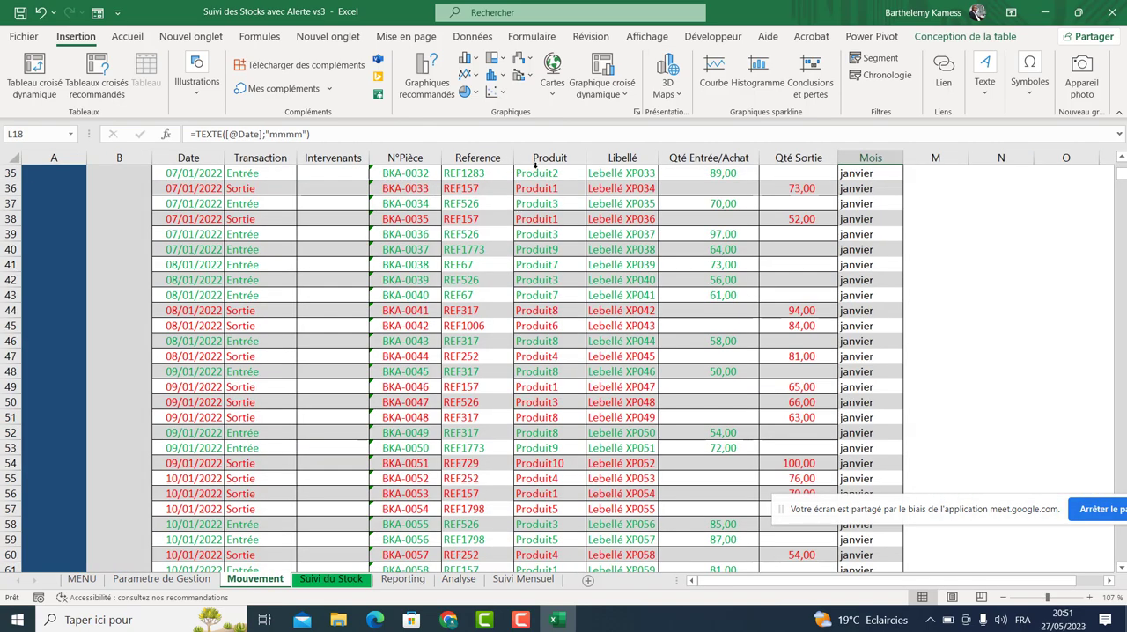
{"action": "left_click_drag", "start_coordinate": [1122, 174], "coordinate": [1121, 164]}
{"action": "left_click", "coordinate": [508, 216]}
{"action": "left_click", "coordinate": [538, 219]}
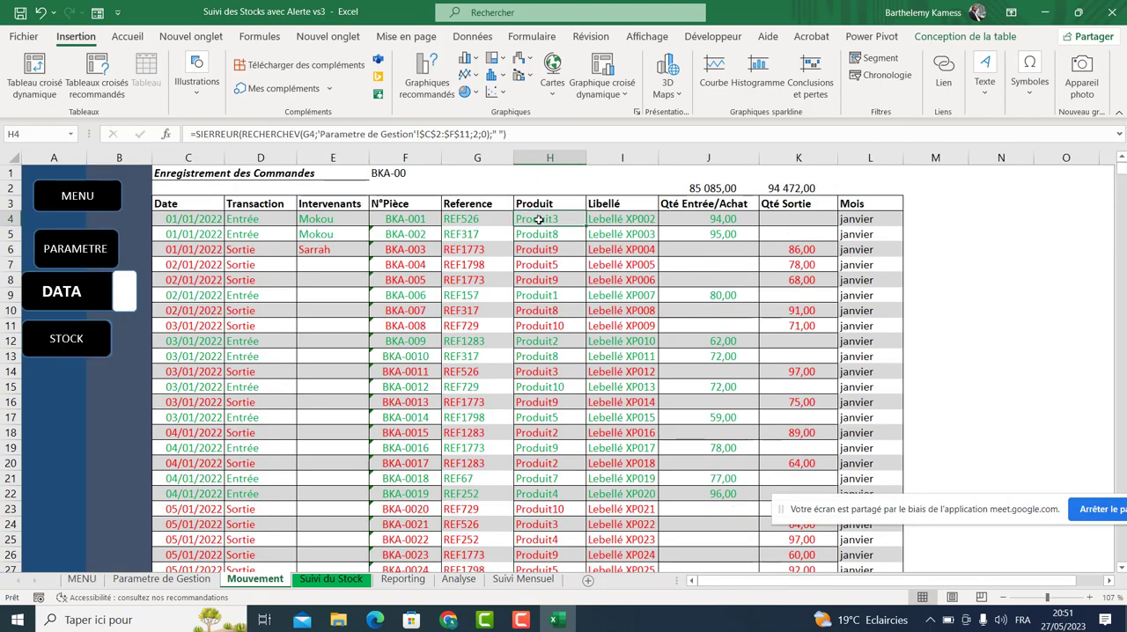
Filter the Mouvement table by Produit to show only Produit3 records and select the filtered product cells.
{"action": "left_click", "coordinate": [473, 37]}
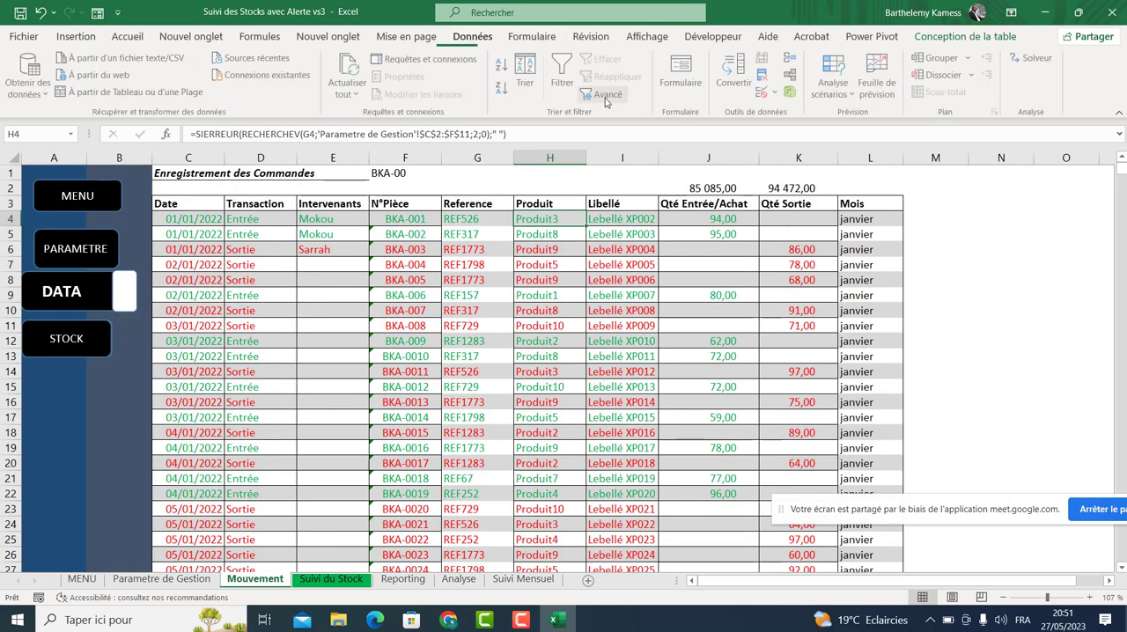
{"action": "left_click", "coordinate": [563, 75]}
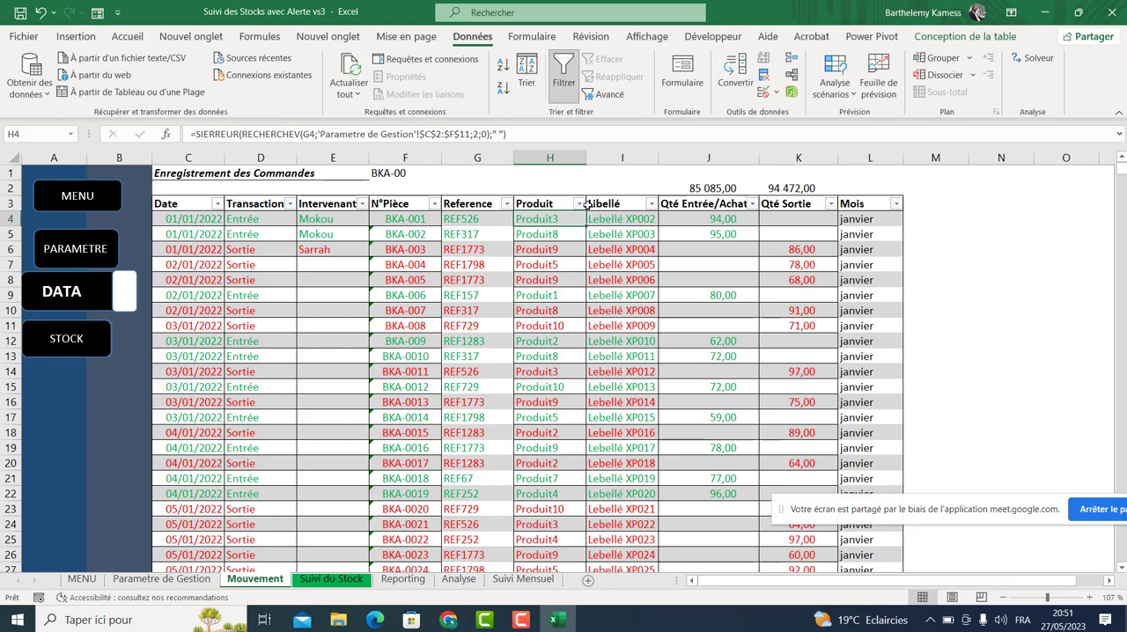
{"action": "left_click", "coordinate": [578, 204]}
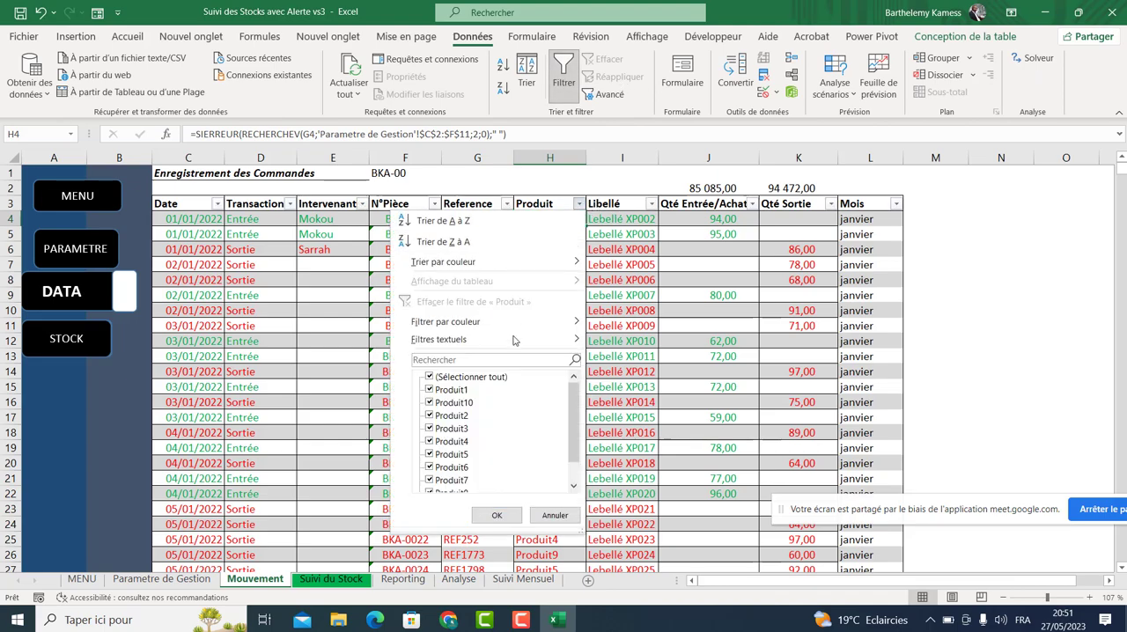
{"action": "left_click", "coordinate": [431, 377]}
{"action": "left_click", "coordinate": [430, 428]}
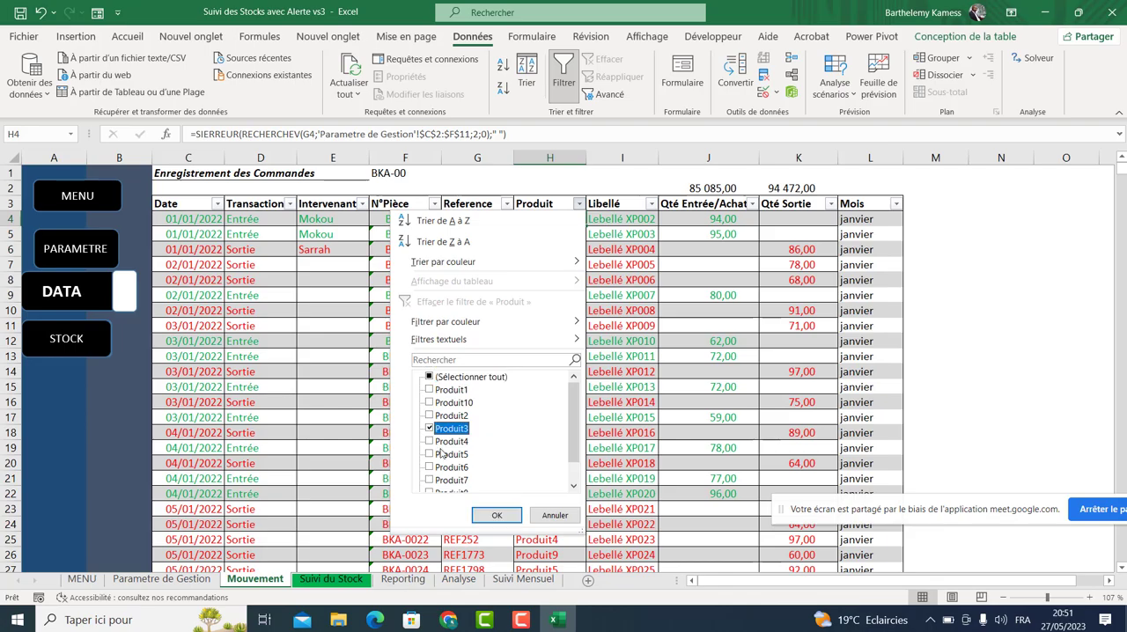
{"action": "left_click", "coordinate": [497, 514]}
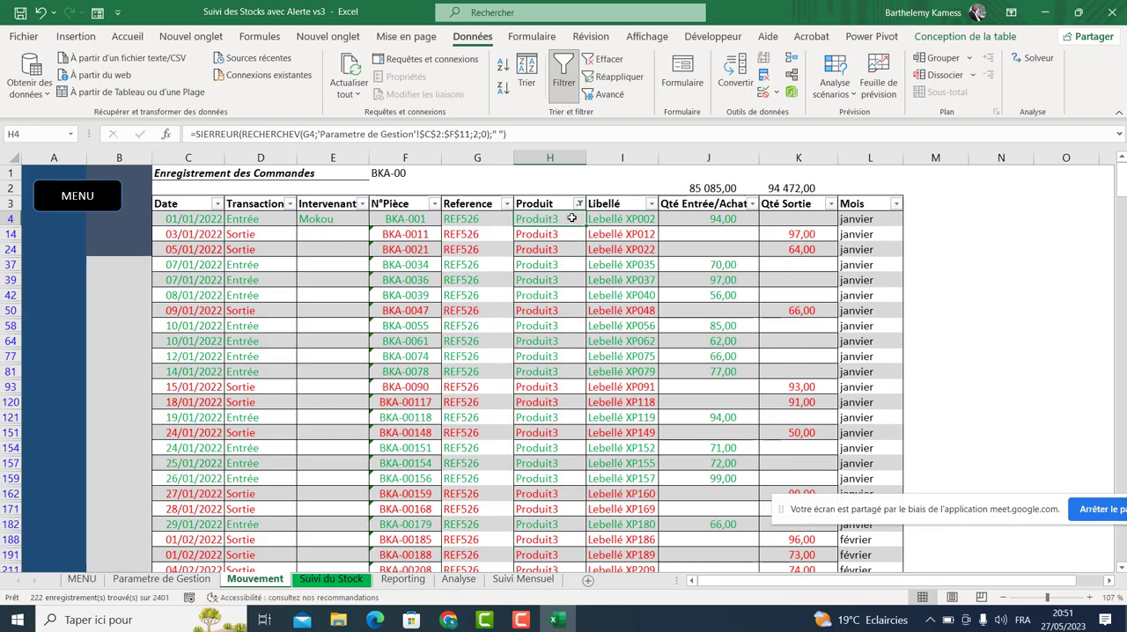
{"action": "left_click_drag", "start_coordinate": [567, 218], "coordinate": [583, 465]}
Review the Suivi du Stock formulas for product, initial balance, entries, exits, final stock and the report date.
{"action": "left_click", "coordinate": [343, 581]}
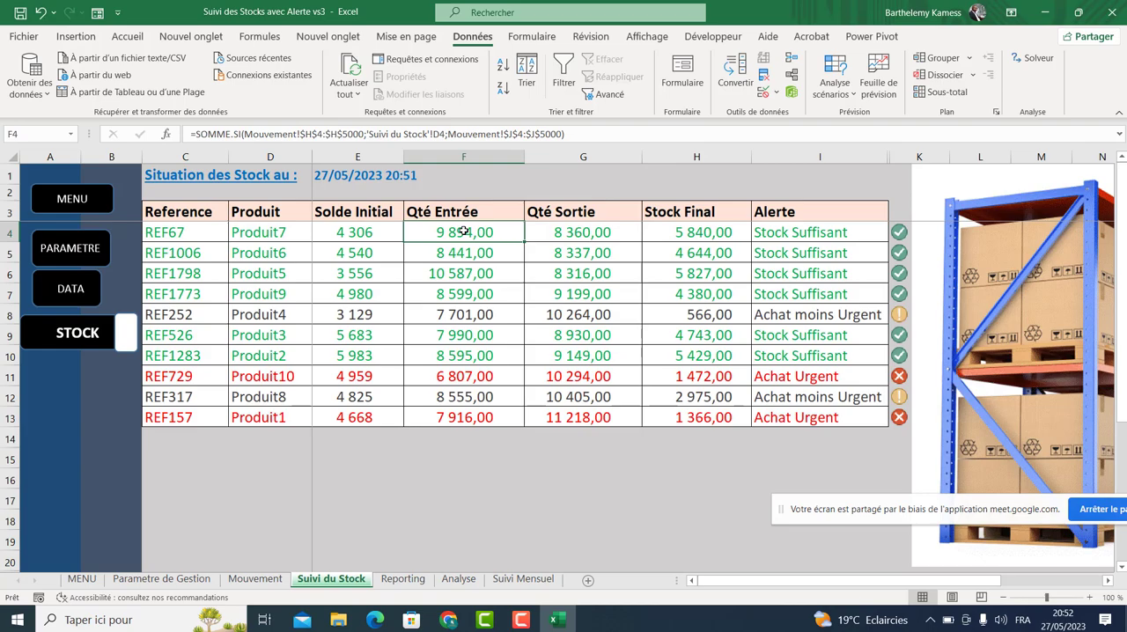
{"action": "left_click", "coordinate": [278, 232]}
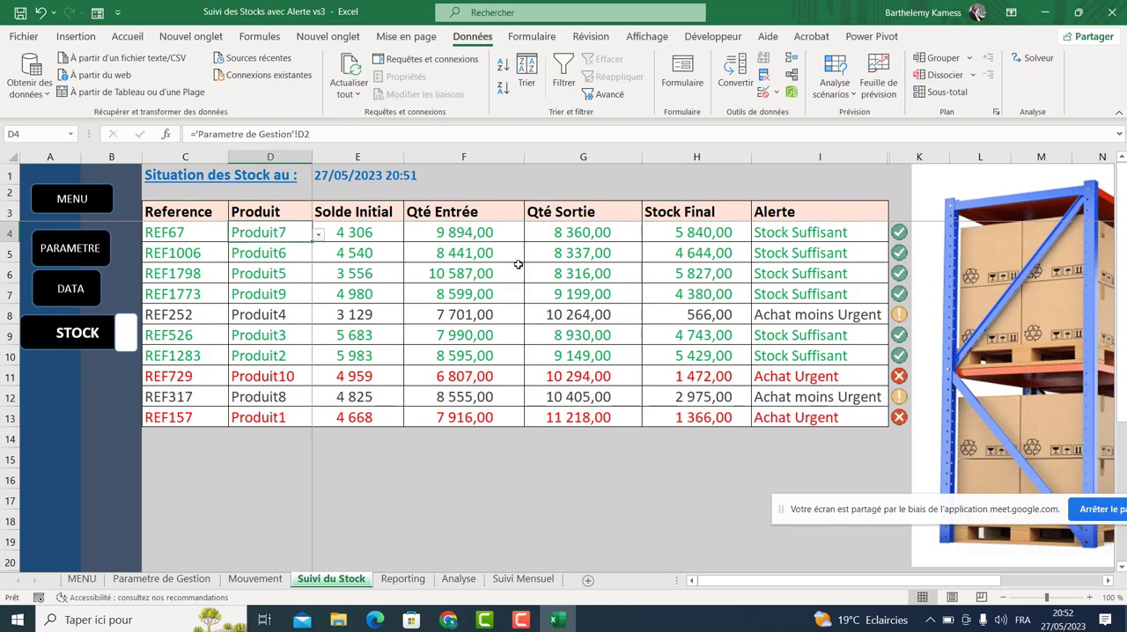
{"action": "left_click", "coordinate": [489, 236]}
{"action": "left_click", "coordinate": [588, 232]}
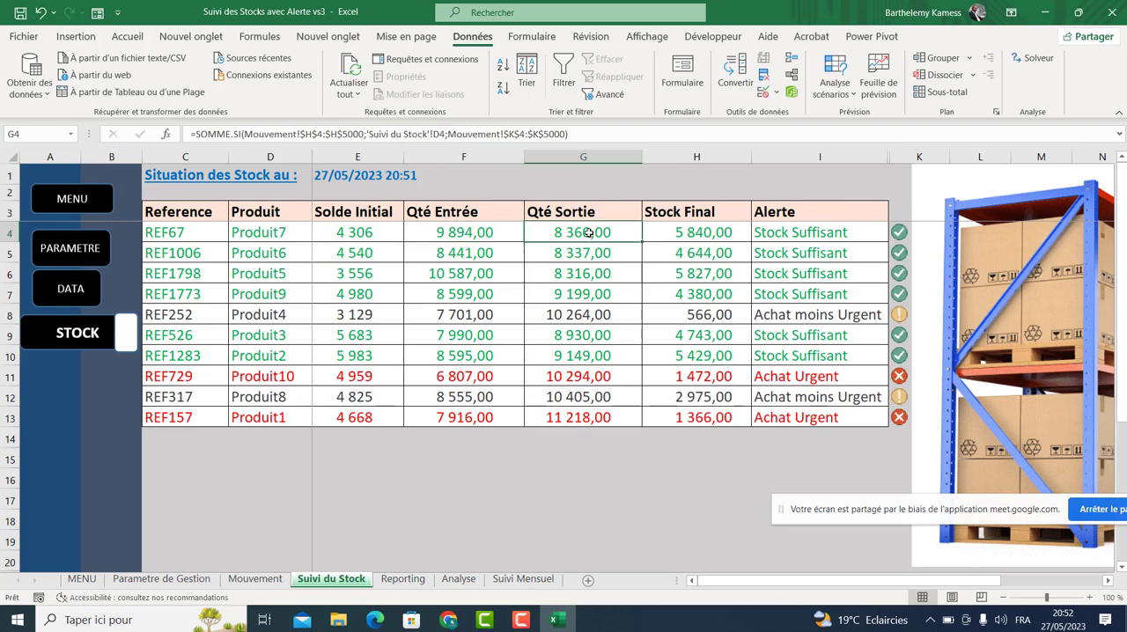
{"action": "left_click", "coordinate": [297, 238]}
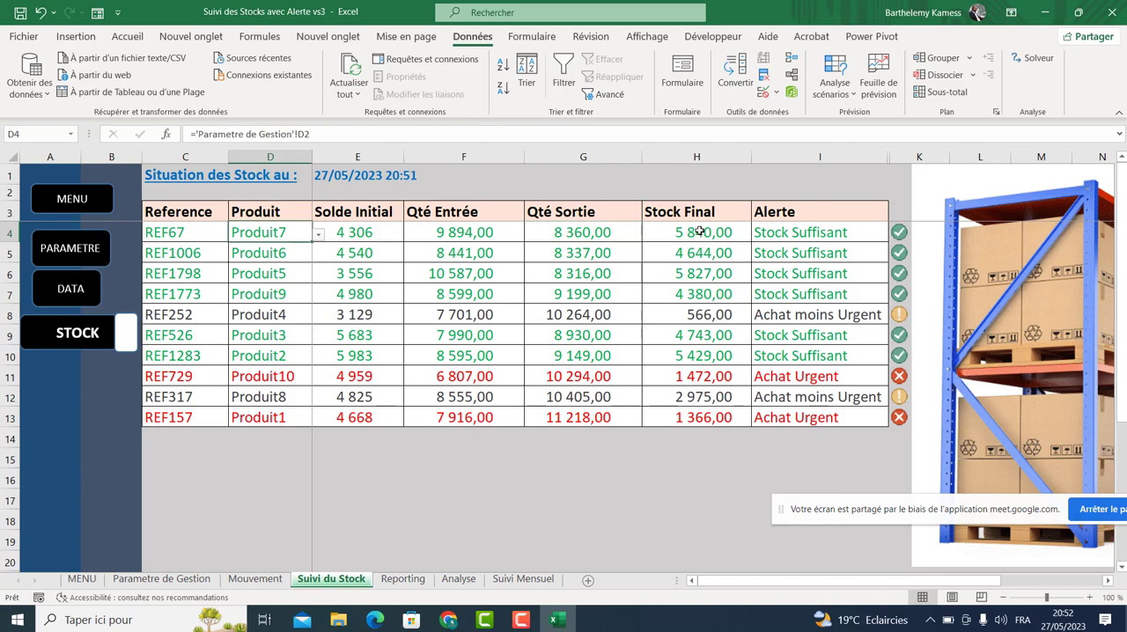
{"action": "left_click", "coordinate": [698, 232]}
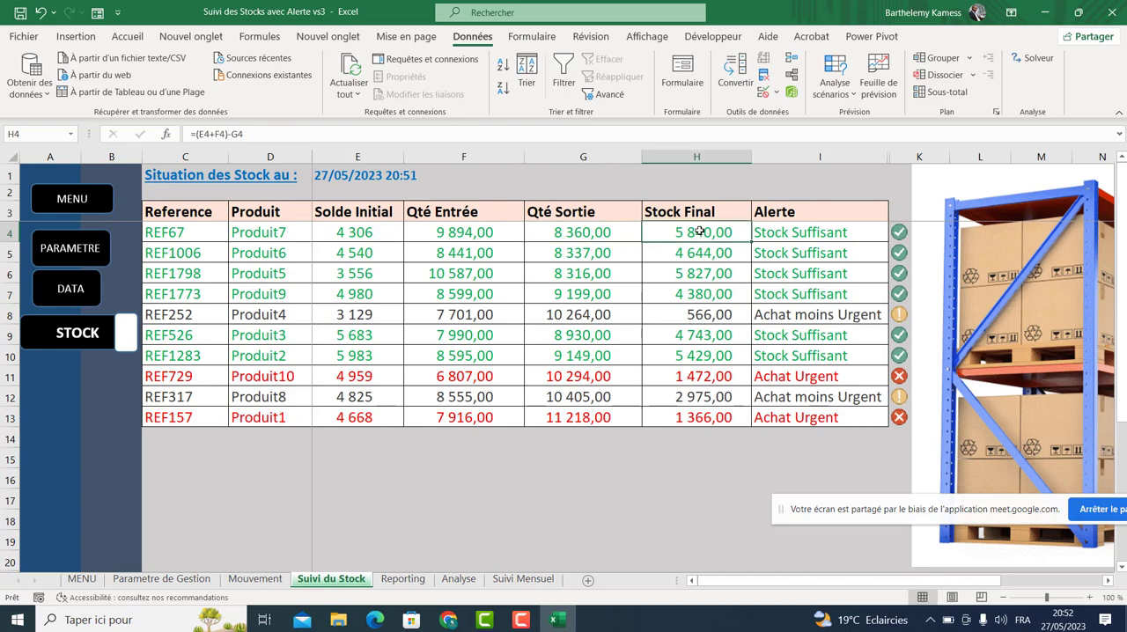
{"action": "left_click", "coordinate": [352, 230]}
{"action": "left_click", "coordinate": [431, 231]}
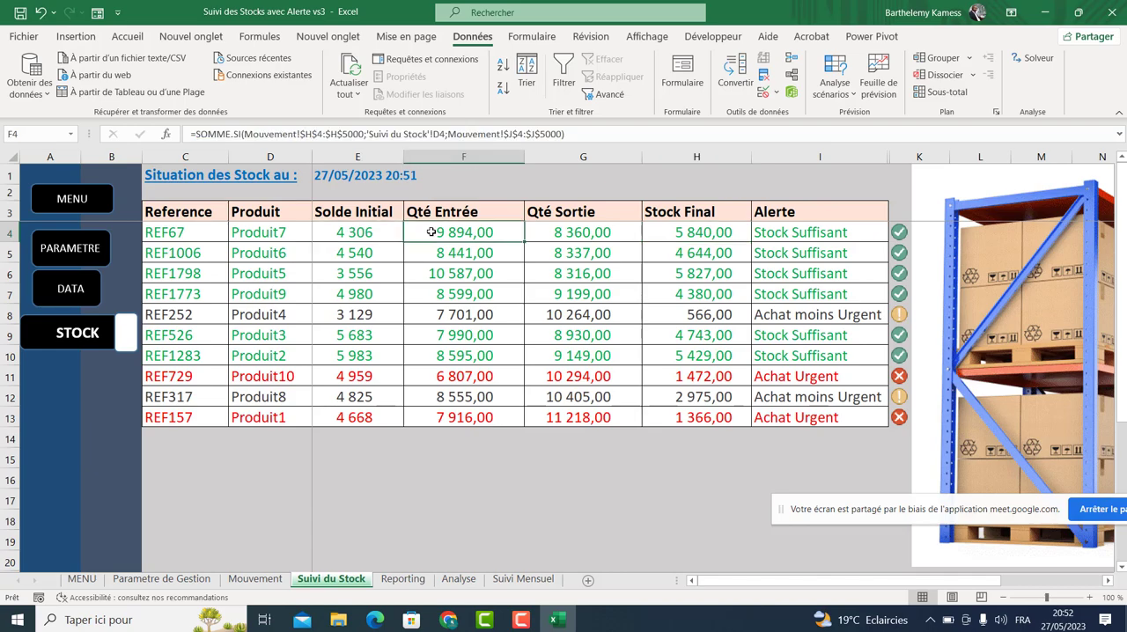
{"action": "left_click", "coordinate": [562, 229]}
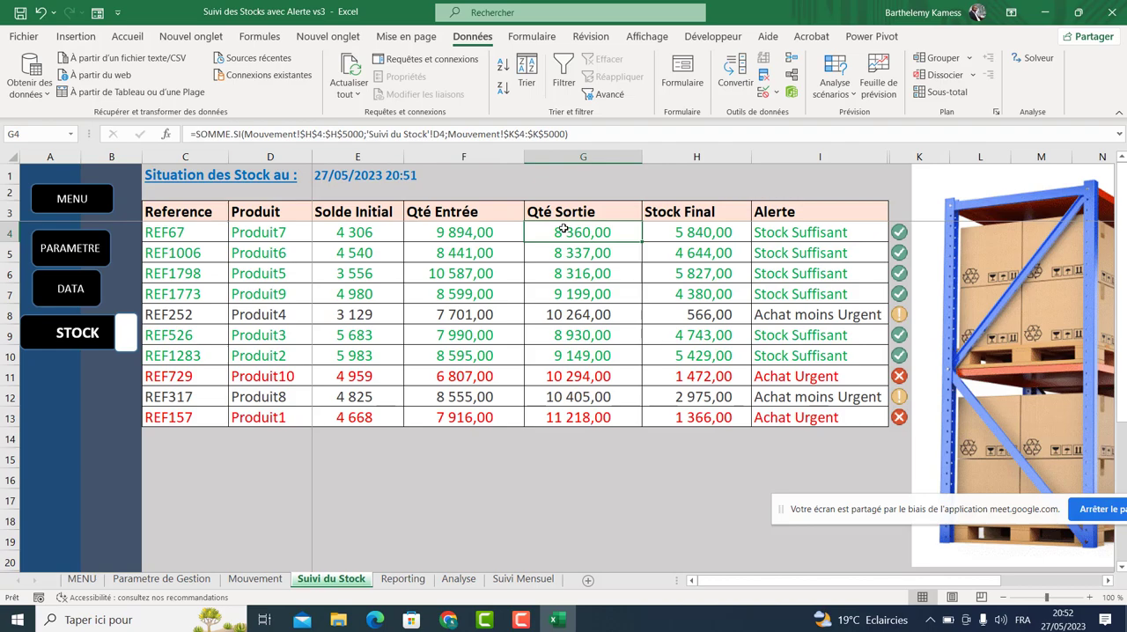
{"action": "left_click", "coordinate": [715, 231]}
{"action": "left_click_drag", "start_coordinate": [810, 236], "coordinate": [843, 413]}
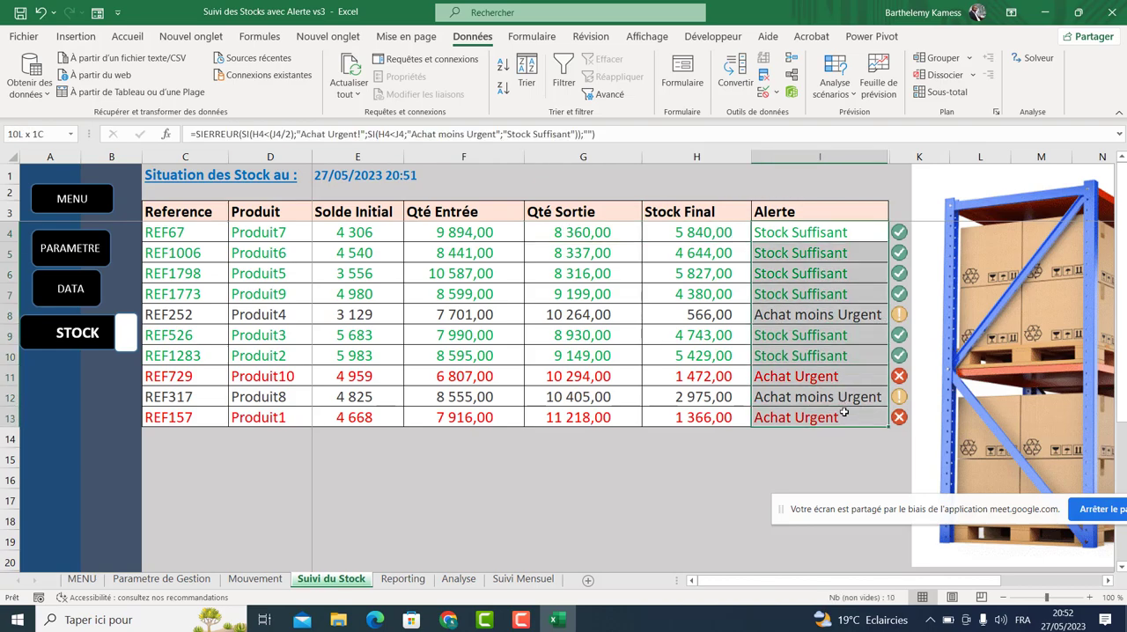
{"action": "left_click", "coordinate": [336, 167]}
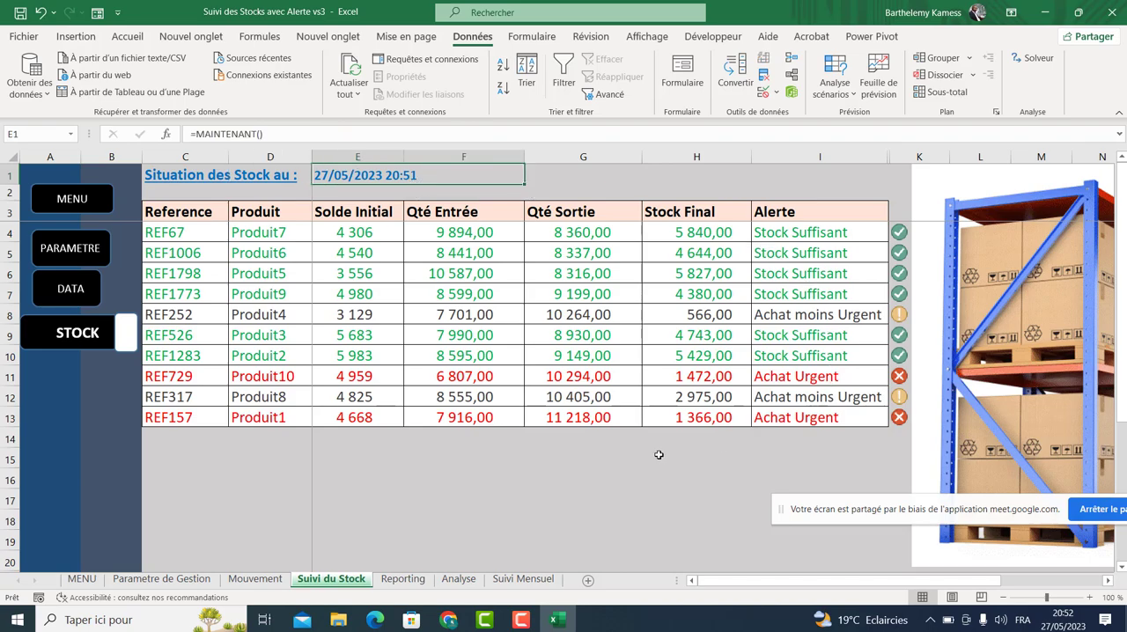
Examine the Alerte formulas and the Stock Final formula for the Produit10 row.
{"action": "left_click", "coordinate": [794, 226]}
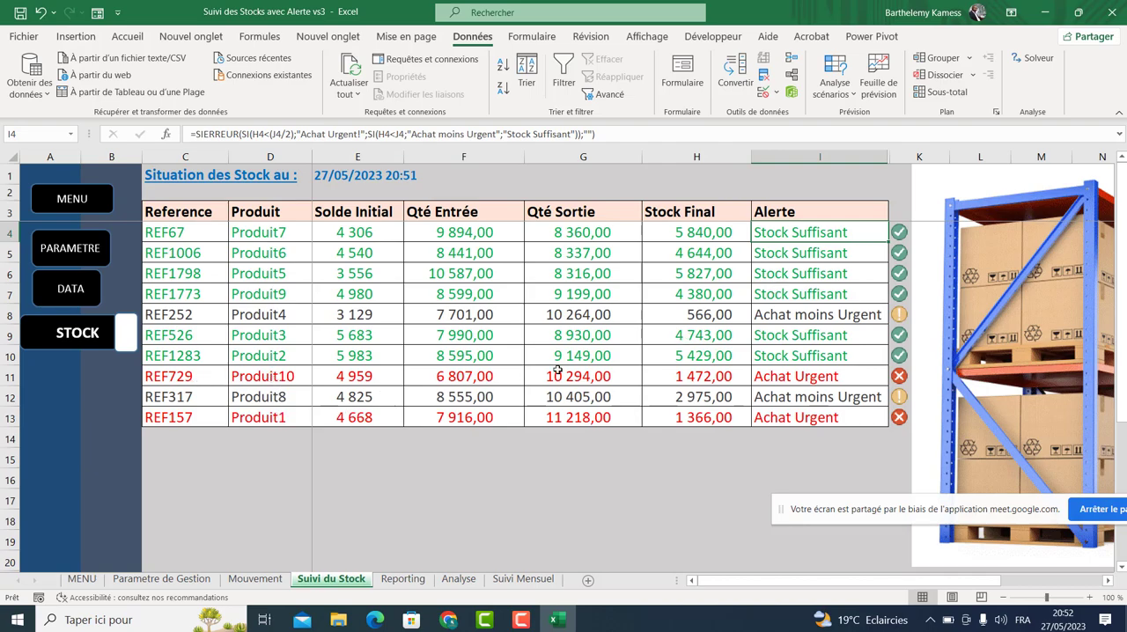
{"action": "left_click", "coordinate": [783, 376]}
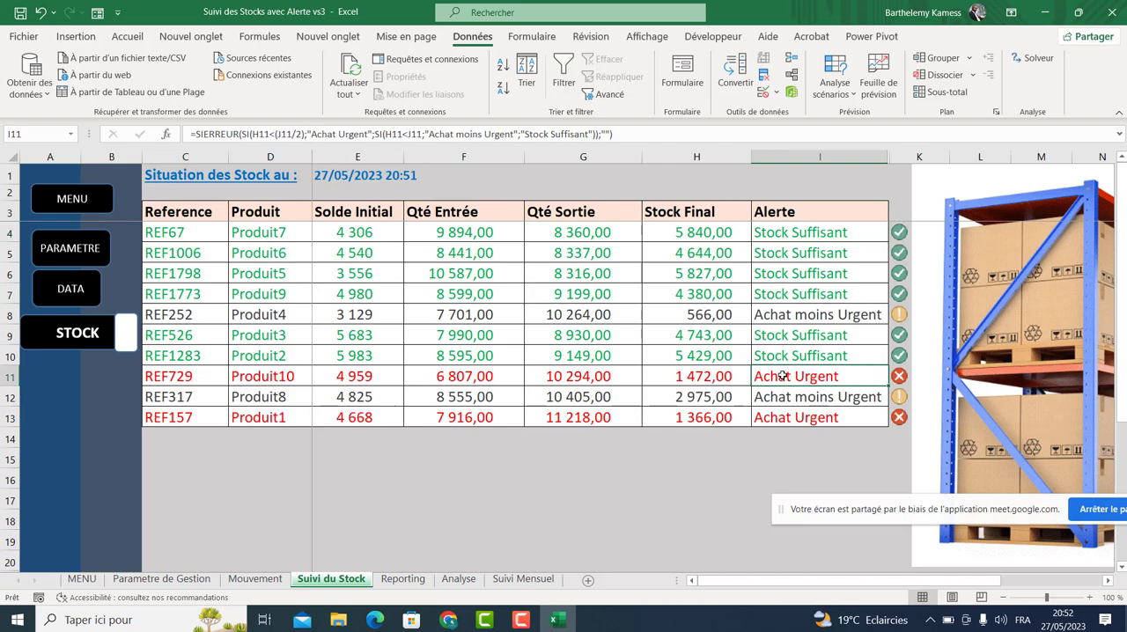
{"action": "left_click", "coordinate": [710, 375]}
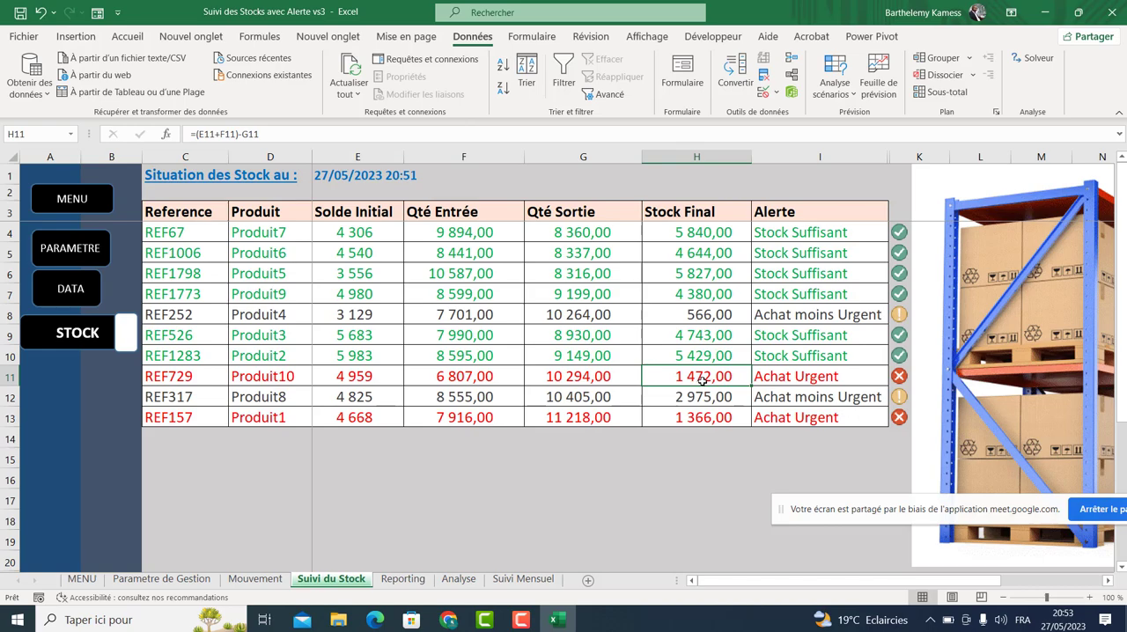
Try to unhide a hidden sheet from the Analyse sheet tab options.
{"action": "left_click", "coordinate": [459, 581]}
{"action": "right_click", "coordinate": [460, 581]}
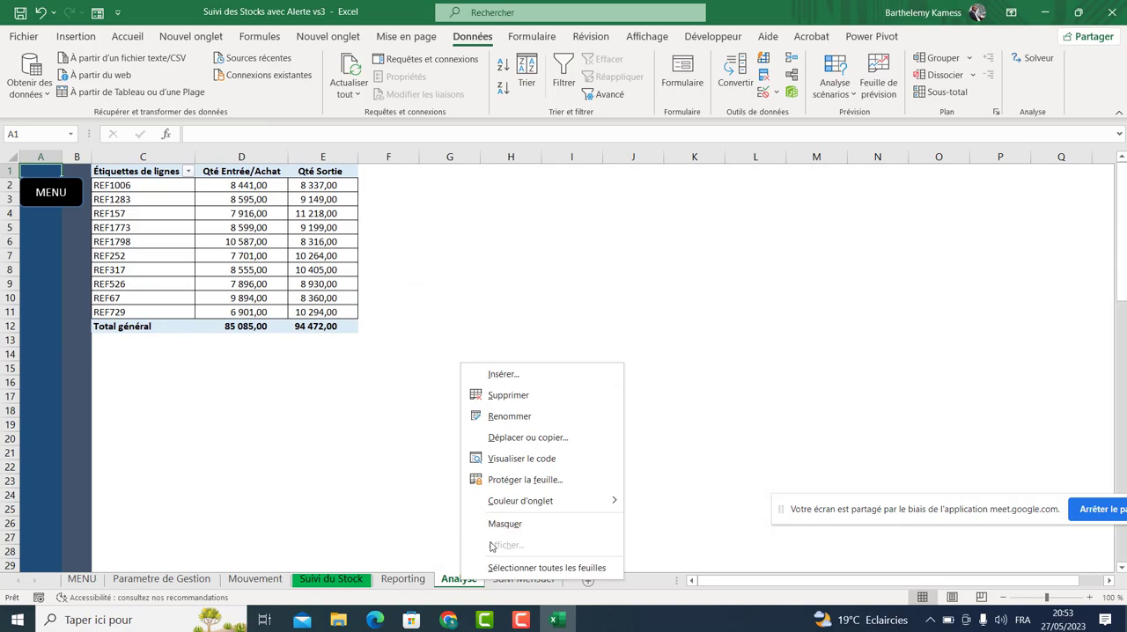
{"action": "left_click", "coordinate": [428, 543]}
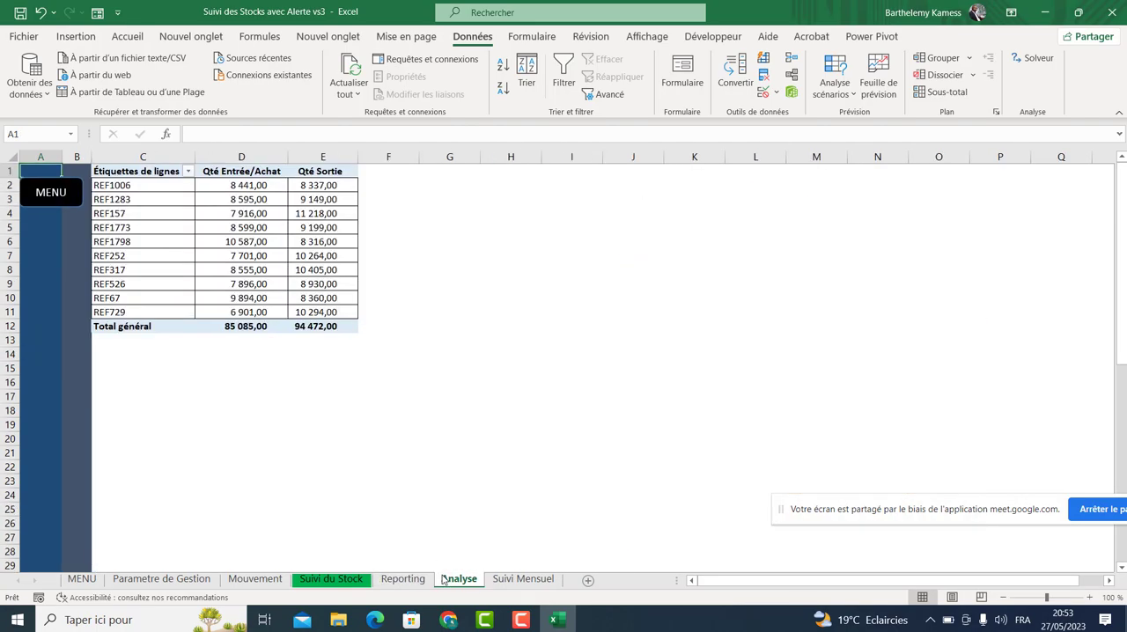
{"action": "right_click", "coordinate": [444, 580]}
{"action": "left_click", "coordinate": [370, 512]}
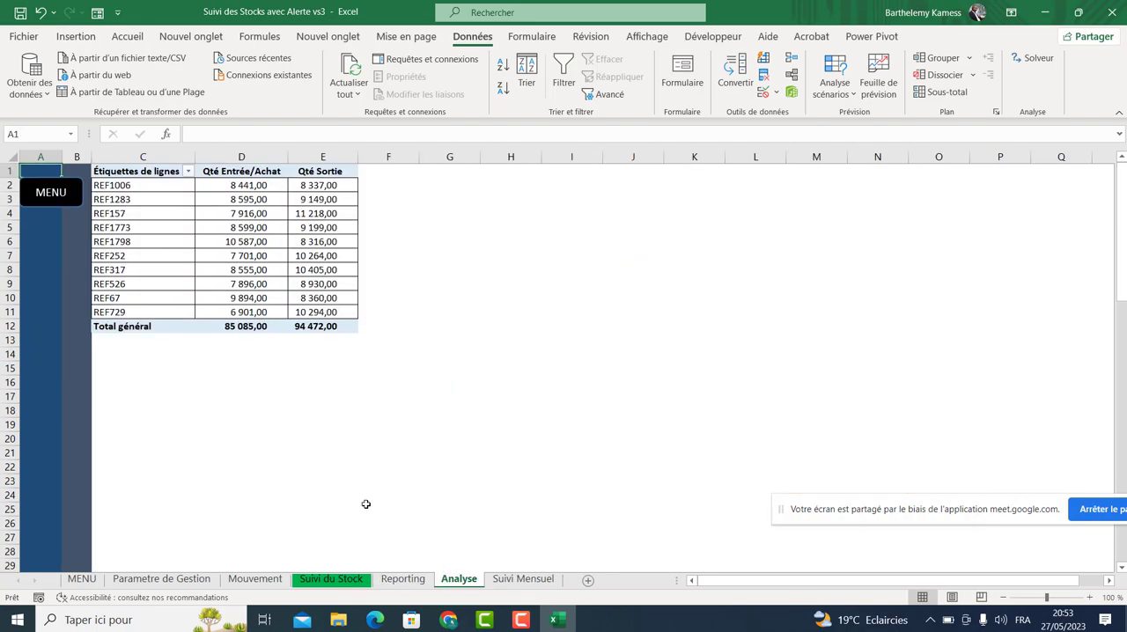
{"action": "left_click", "coordinate": [335, 580]}
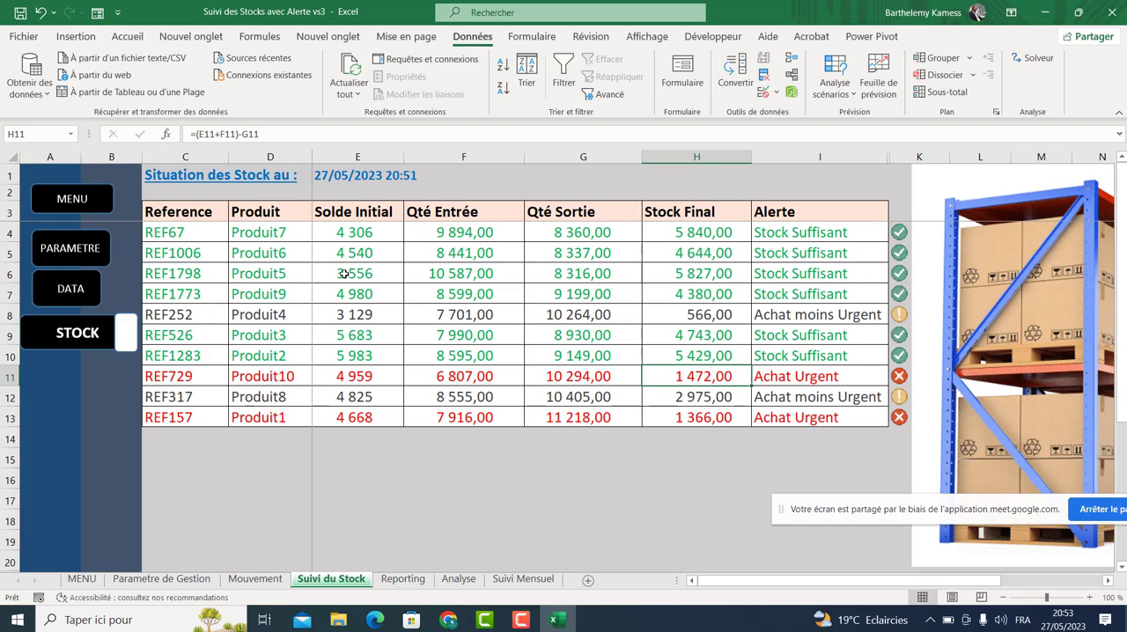
{"action": "left_click", "coordinate": [255, 578]}
Open the Données Outil Suivi Stock workbook, choosing to update its links and continue.
{"action": "left_click", "coordinate": [338, 620]}
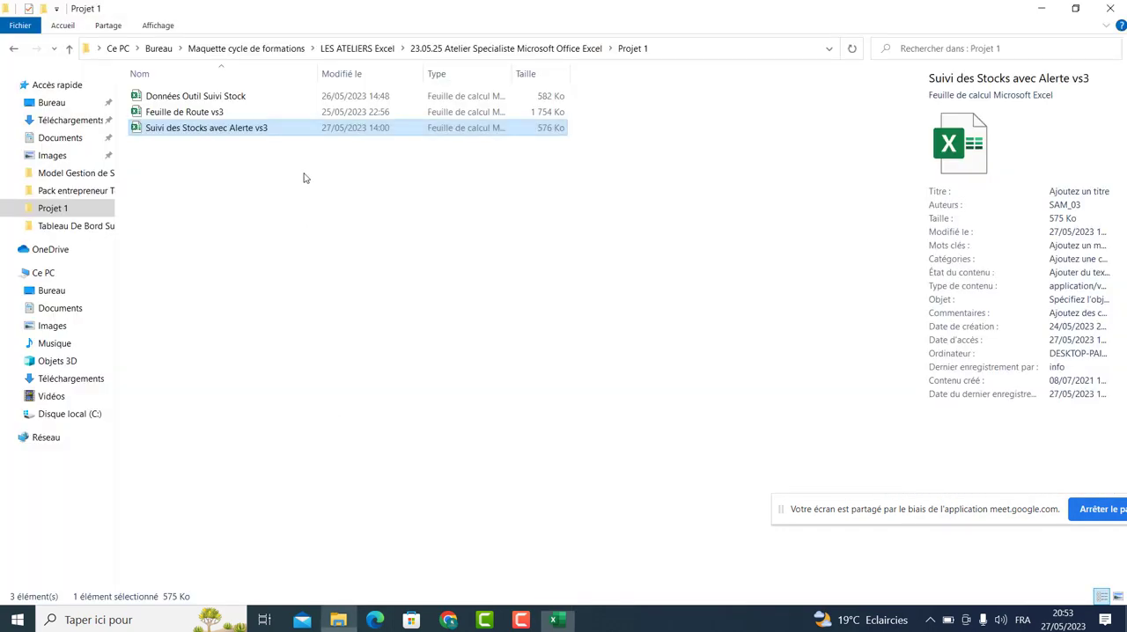
{"action": "double_click", "coordinate": [196, 96]}
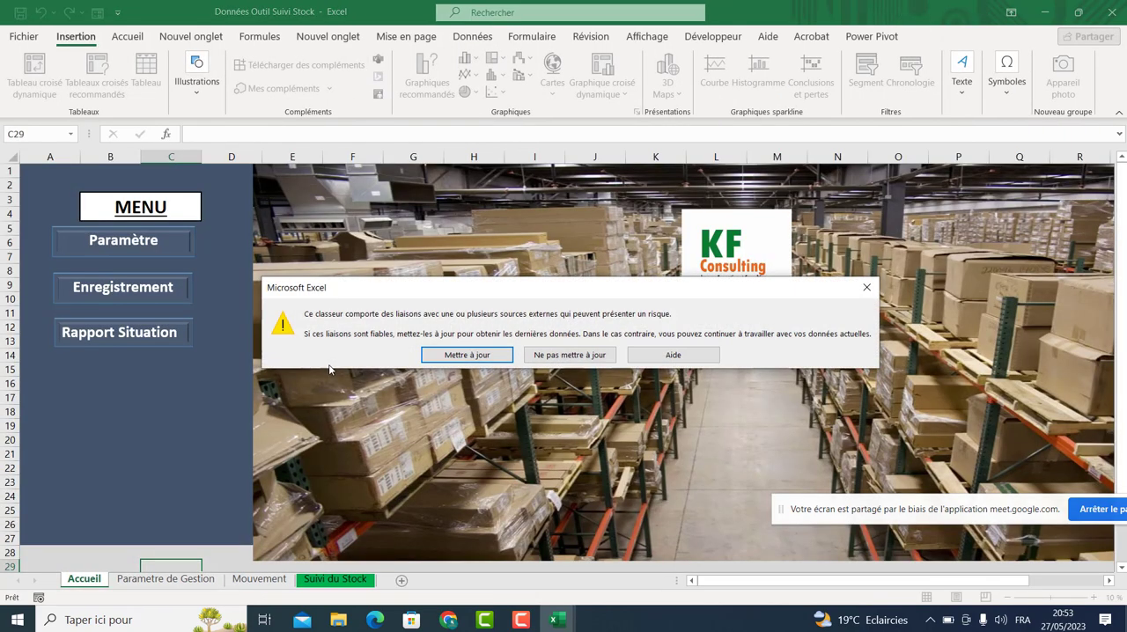
{"action": "left_click", "coordinate": [466, 356]}
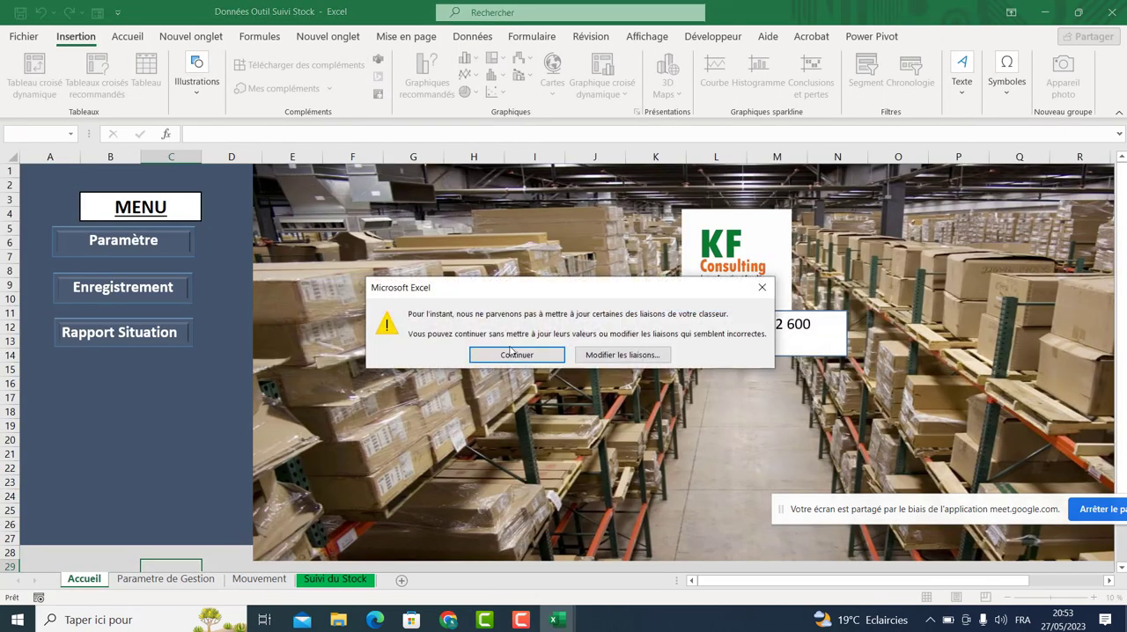
{"action": "left_click", "coordinate": [512, 353]}
Unhide the Data sheet in the Données Outil Suivi Stock workbook.
{"action": "left_click", "coordinate": [166, 578]}
{"action": "left_click", "coordinate": [259, 579]}
{"action": "left_click", "coordinate": [335, 579]}
{"action": "right_click", "coordinate": [335, 578]}
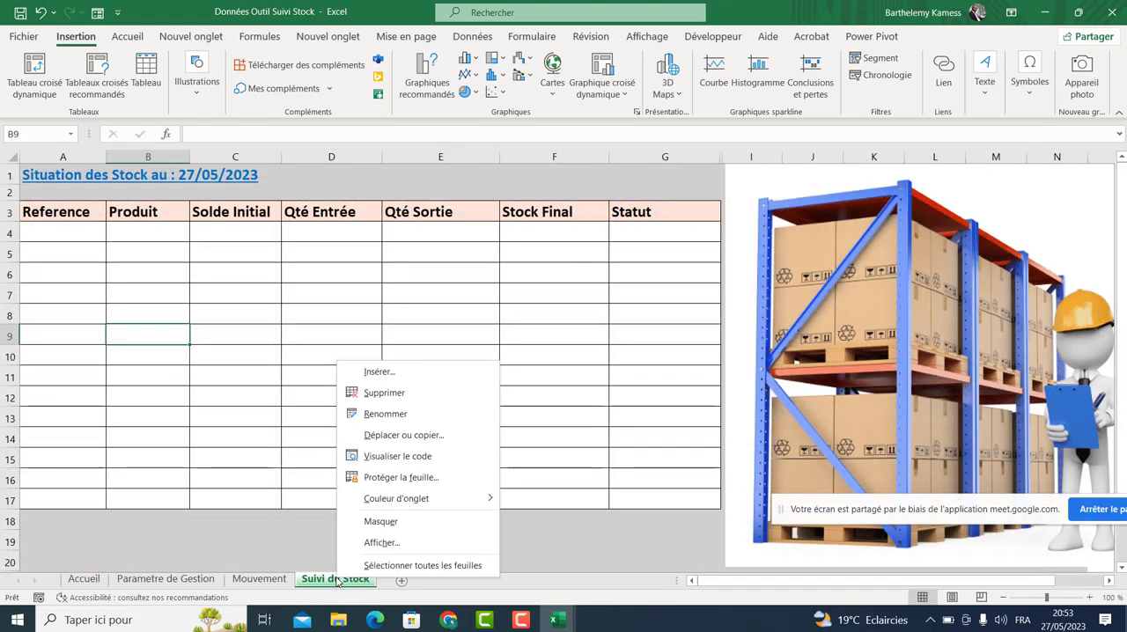
{"action": "left_click", "coordinate": [361, 542]}
{"action": "left_click", "coordinate": [374, 585]}
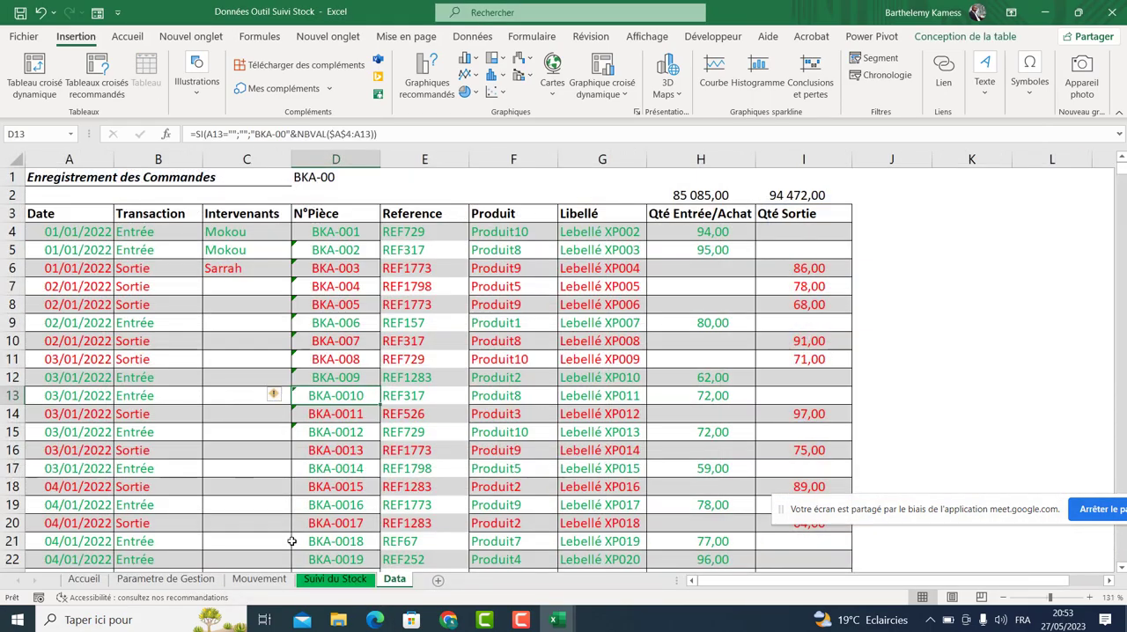
Review the Data sheet records, selecting the date and quantity columns to inspect them.
{"action": "left_click", "coordinate": [335, 578]}
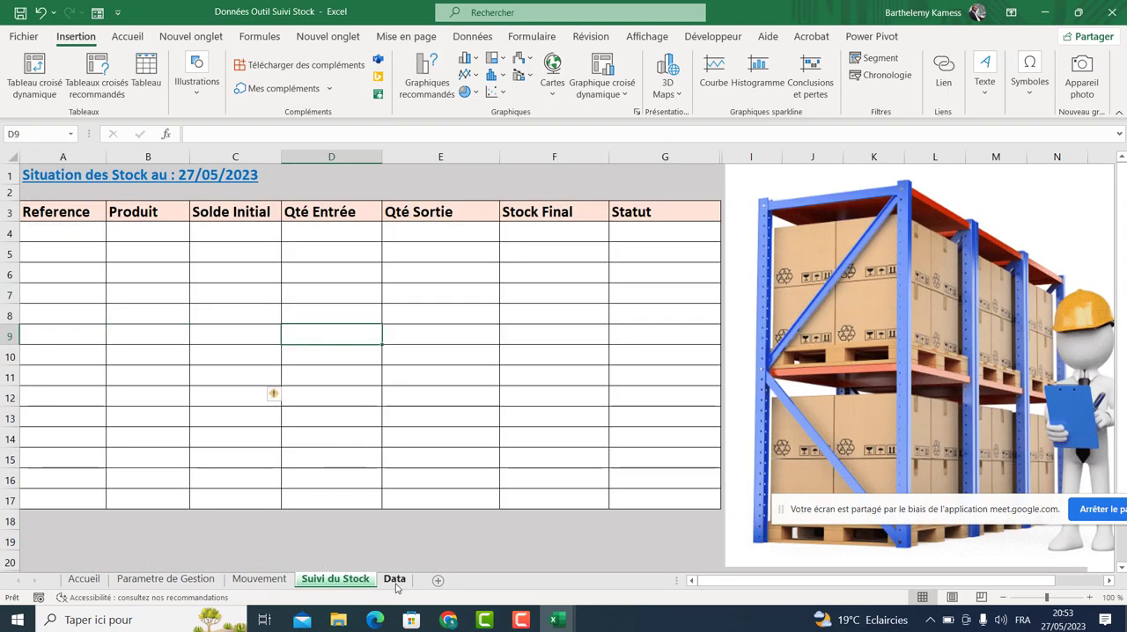
{"action": "left_click", "coordinate": [395, 578]}
{"action": "left_click", "coordinate": [206, 233]}
{"action": "left_click", "coordinate": [155, 235]}
{"action": "left_click_drag", "start_coordinate": [145, 235], "coordinate": [157, 397]}
{"action": "left_click", "coordinate": [225, 241]}
{"action": "left_click", "coordinate": [306, 234]}
{"action": "left_click", "coordinate": [423, 235]}
{"action": "left_click", "coordinate": [594, 246]}
{"action": "left_click", "coordinate": [709, 234]}
{"action": "left_click_drag", "start_coordinate": [711, 234], "coordinate": [815, 621]}
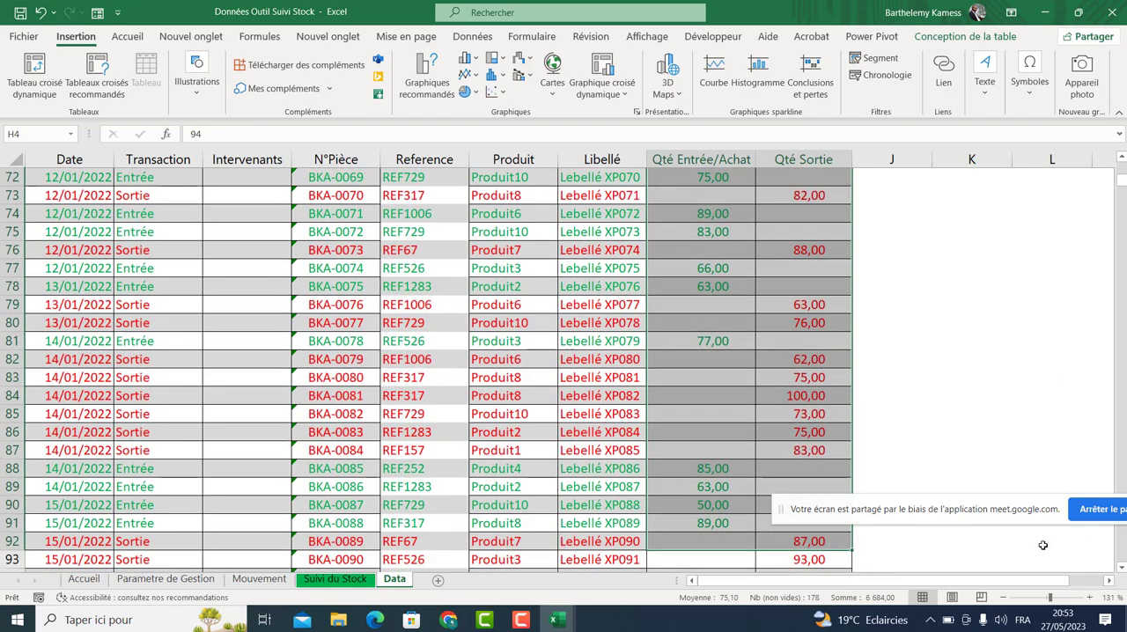
{"action": "left_click_drag", "start_coordinate": [1037, 514], "coordinate": [1057, 626]}
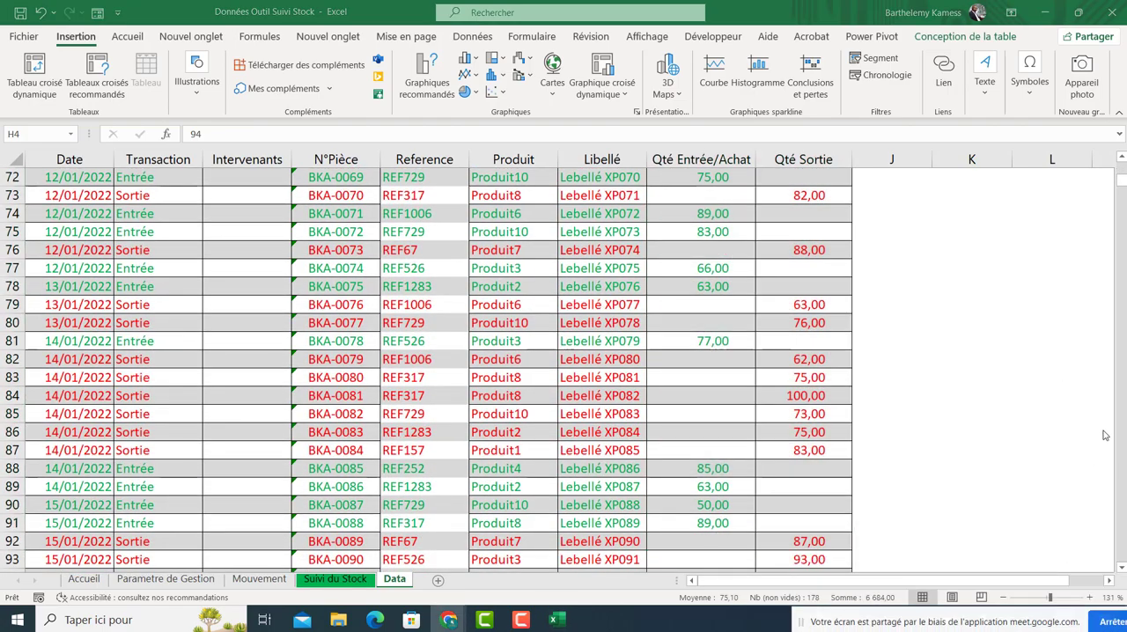
{"action": "left_click", "coordinate": [1123, 186]}
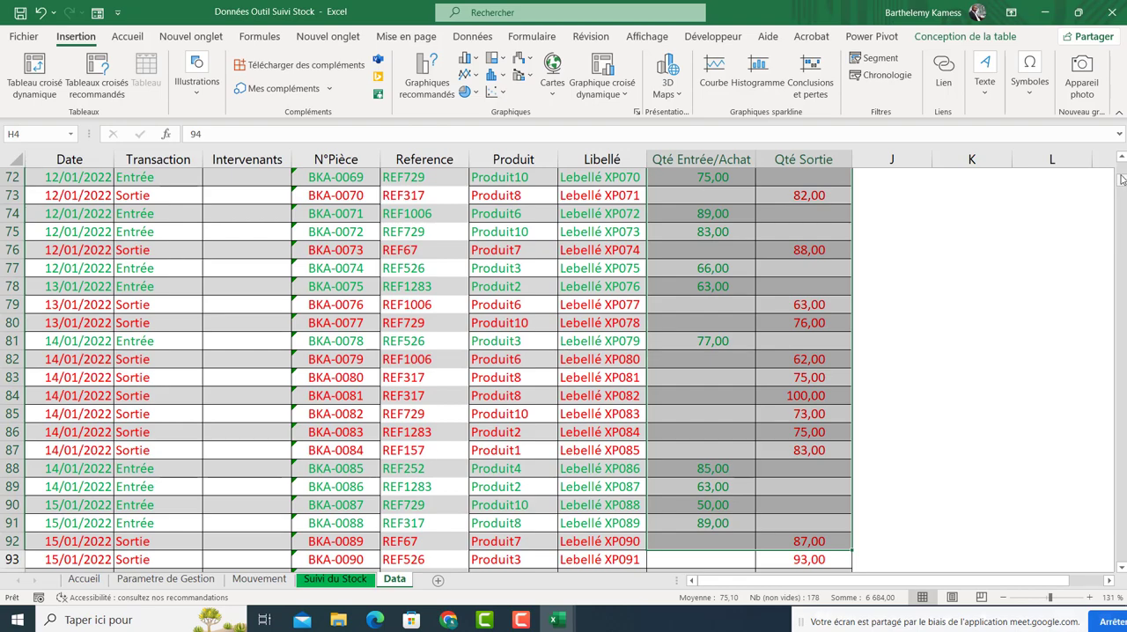
{"action": "left_click_drag", "start_coordinate": [1123, 182], "coordinate": [1122, 168]}
Inspect the N°Pièce, Reference and Produit formulas in the first Data sheet row.
{"action": "left_click", "coordinate": [368, 252]}
{"action": "left_click", "coordinate": [225, 219]}
{"action": "left_click_drag", "start_coordinate": [146, 229], "coordinate": [589, 234]}
{"action": "left_click", "coordinate": [539, 370]}
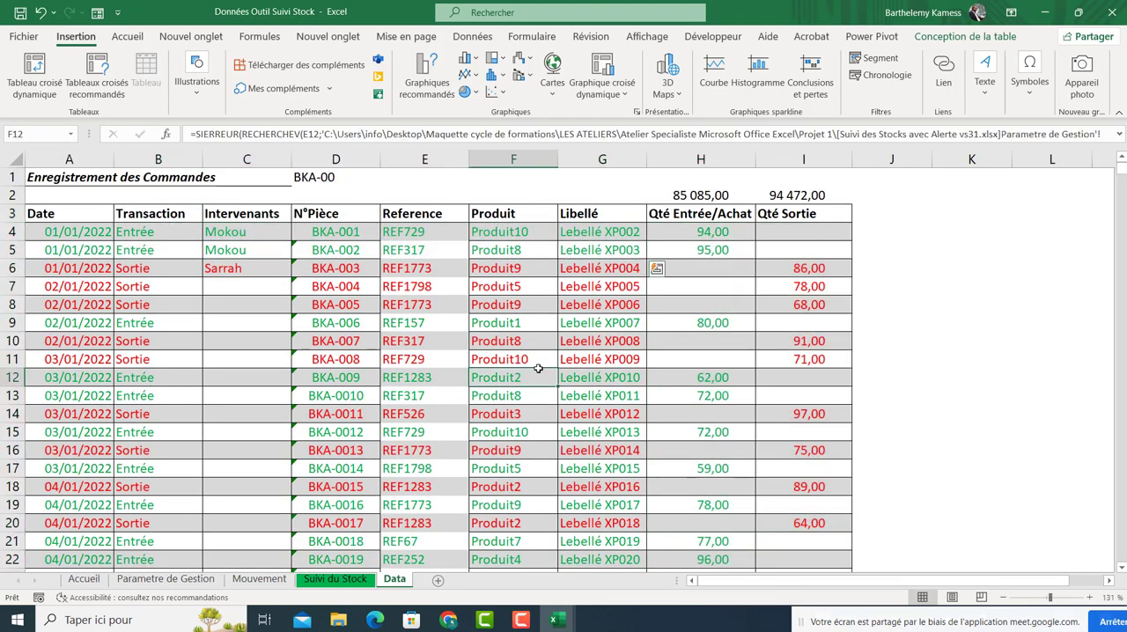
{"action": "left_click", "coordinate": [410, 229]}
{"action": "left_click", "coordinate": [356, 233]}
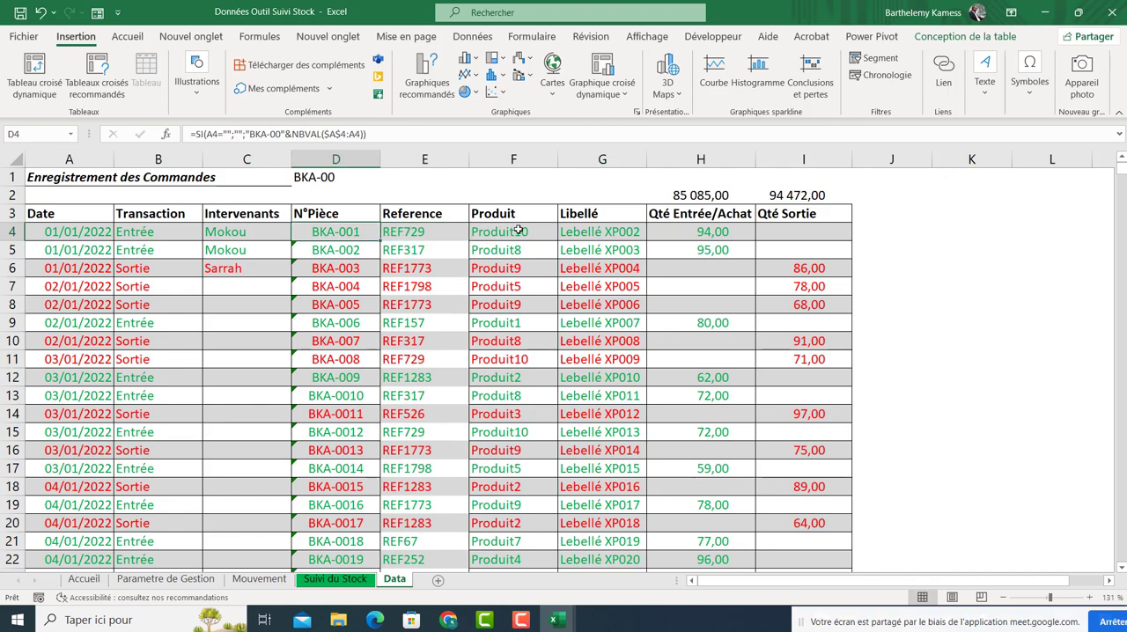
{"action": "left_click", "coordinate": [443, 229]}
{"action": "left_click", "coordinate": [487, 231]}
Try to re-confirm the Produit lookup formula referencing the external Suivi des Stocks avec Alerte vs31 workbook.
{"action": "double_click", "coordinate": [486, 231]}
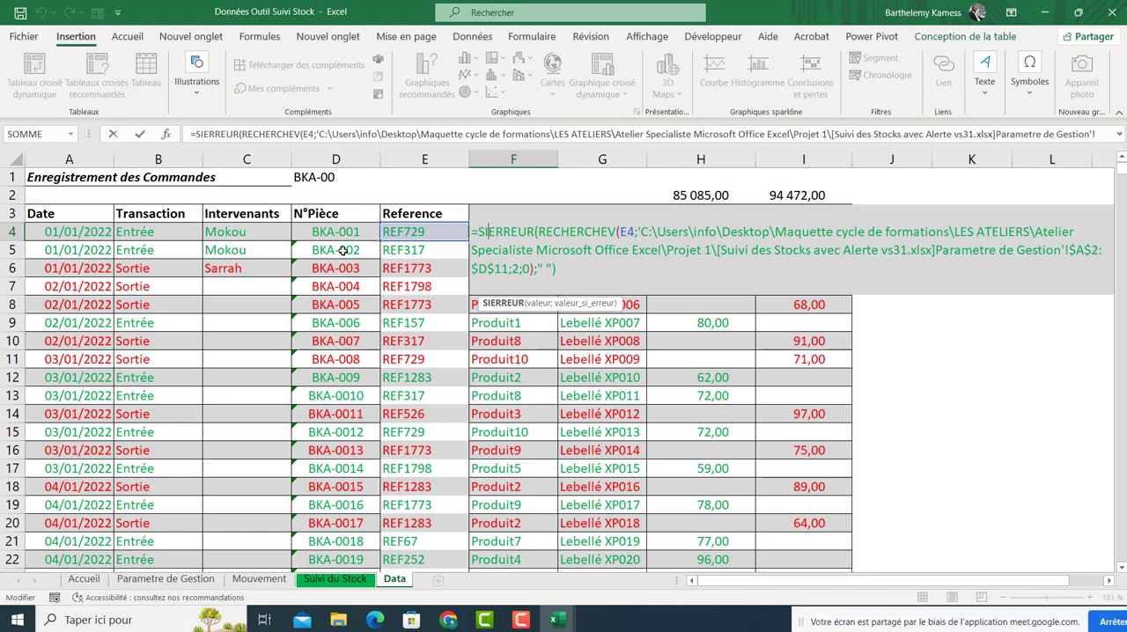
{"action": "key", "text": "Return"}
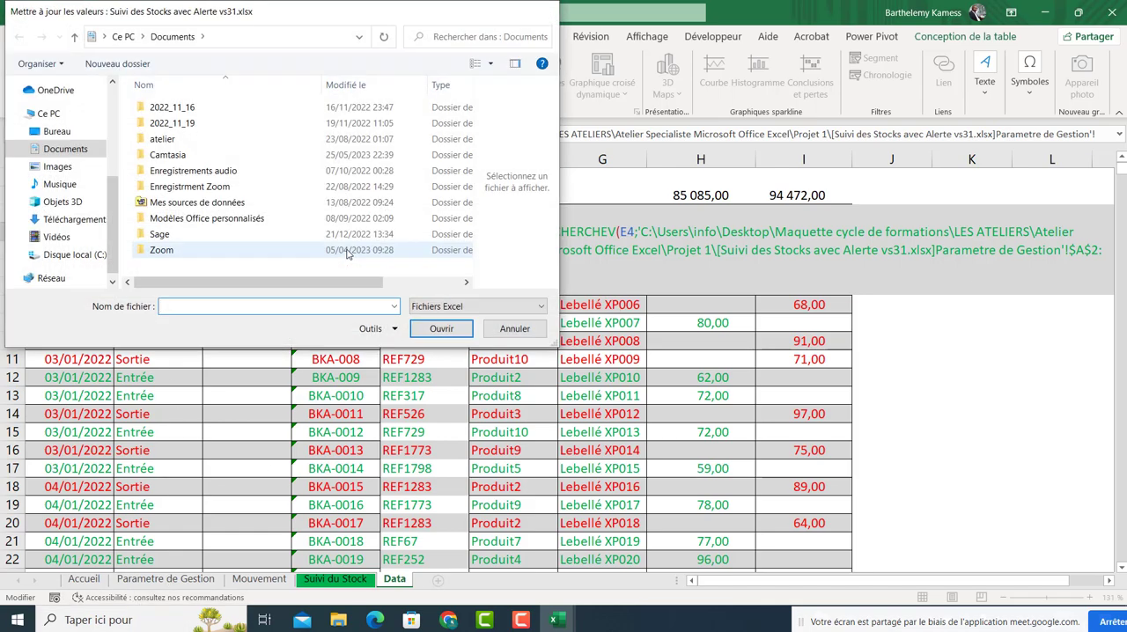
{"action": "key", "text": "Escape"}
{"action": "left_click", "coordinate": [602, 234]}
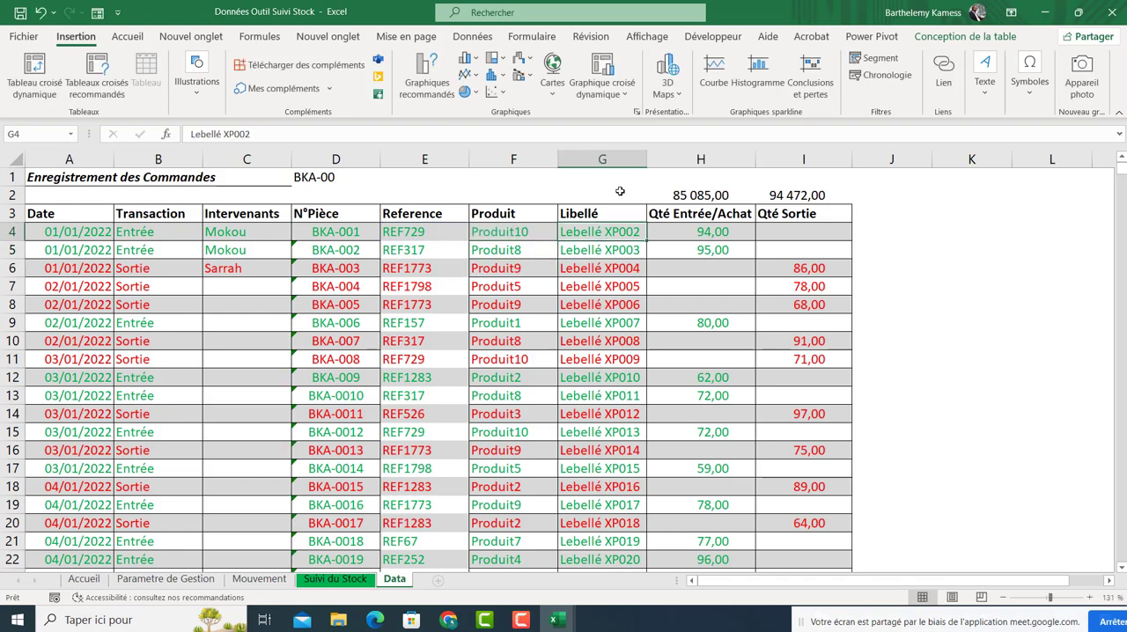
Widen the Qté Entrée/Achat column and clear the first row's Qté Entrée/Achat quantity.
{"action": "left_click_drag", "start_coordinate": [647, 155], "coordinate": [663, 155]}
{"action": "left_click", "coordinate": [703, 228]}
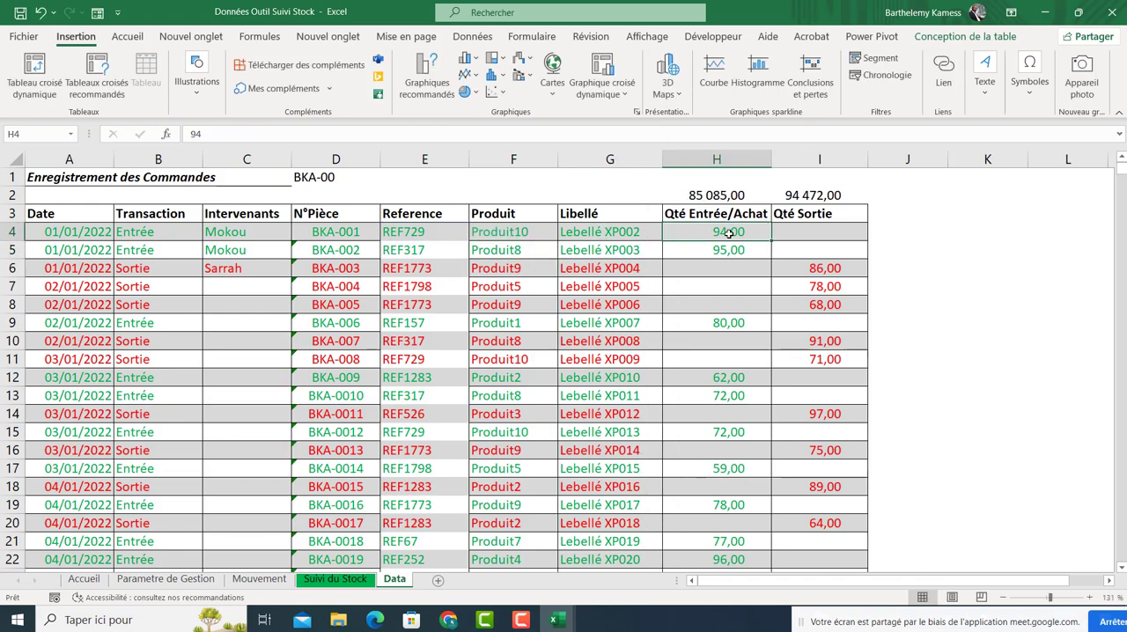
{"action": "left_click", "coordinate": [791, 231]}
{"action": "left_click", "coordinate": [697, 228]}
{"action": "left_click", "coordinate": [781, 235]}
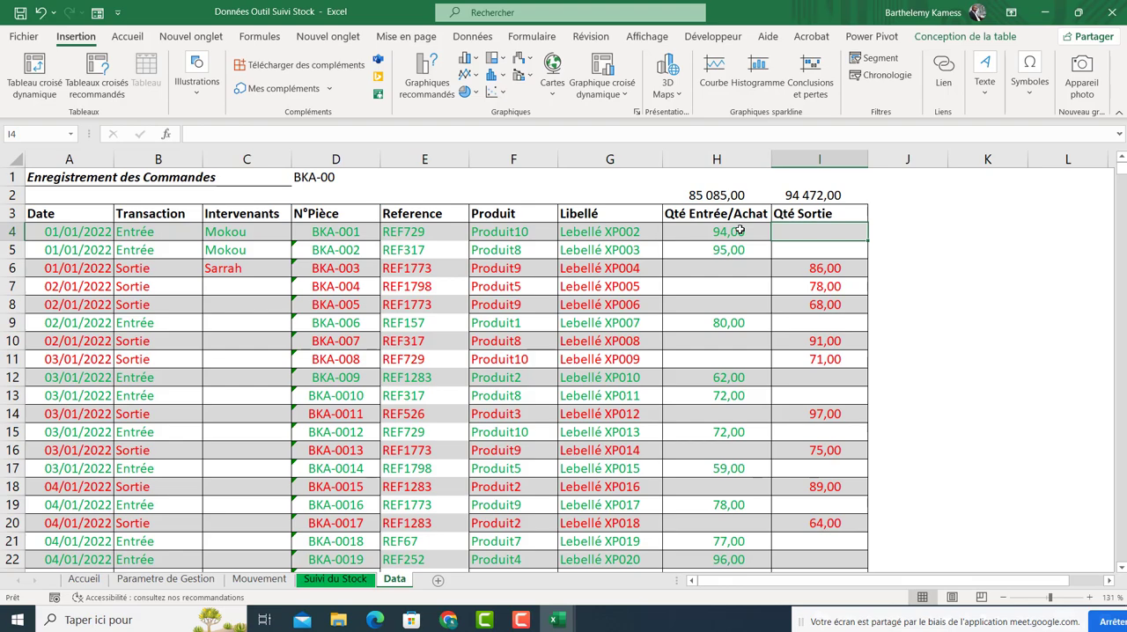
{"action": "left_click", "coordinate": [740, 230]}
{"action": "key", "text": "Delete"}
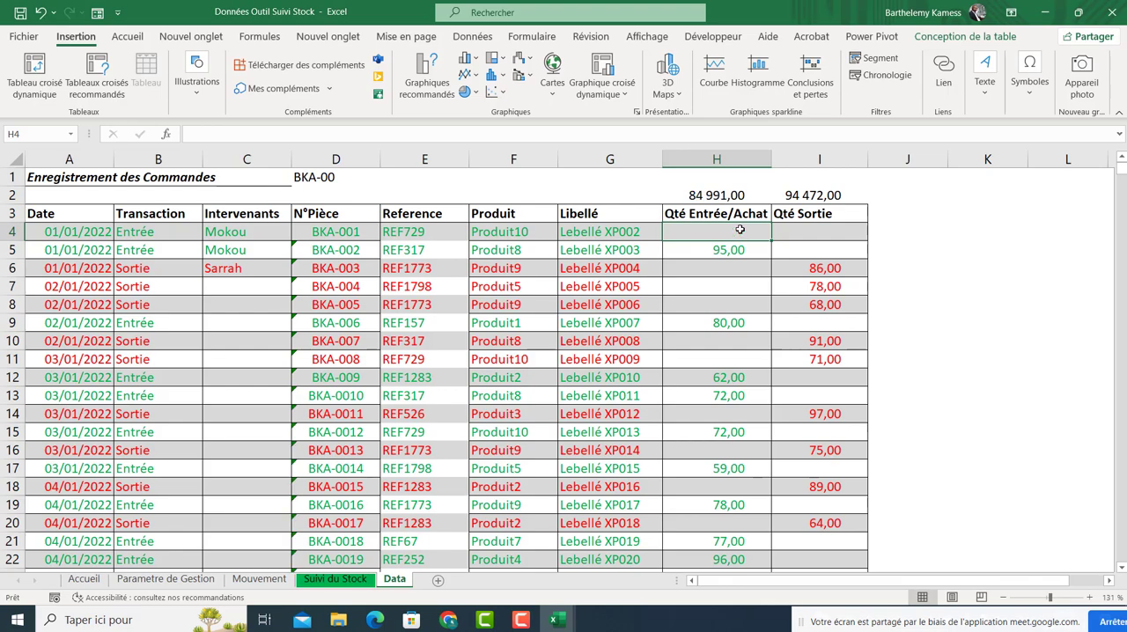
{"action": "type", "text": "="}
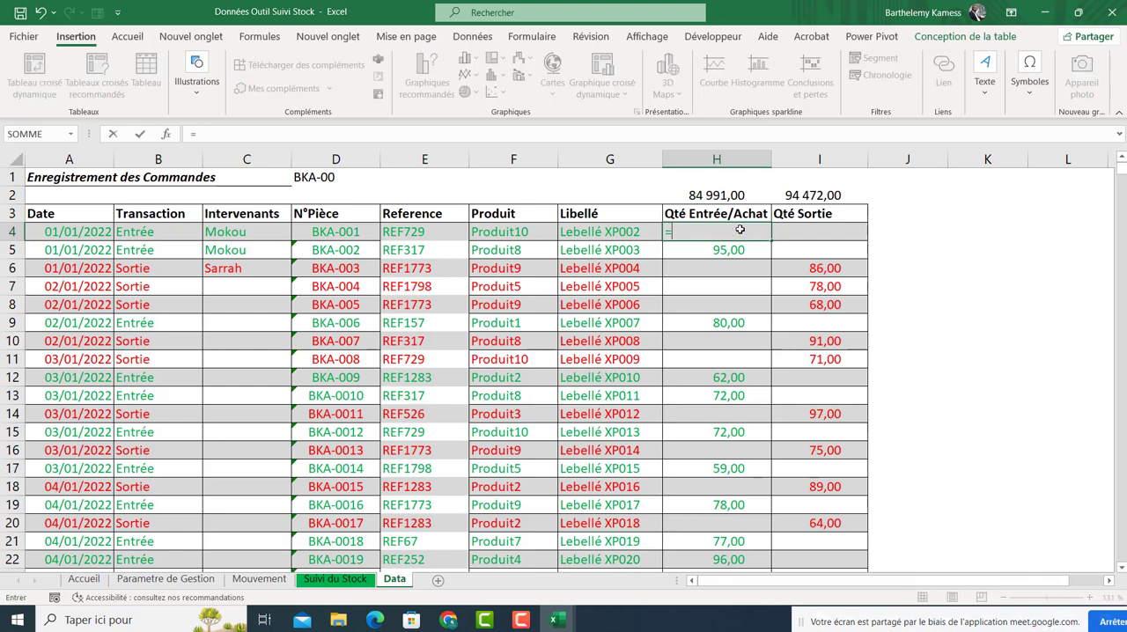
{"action": "type", "text": "al"}
{"action": "key", "text": "Down"}
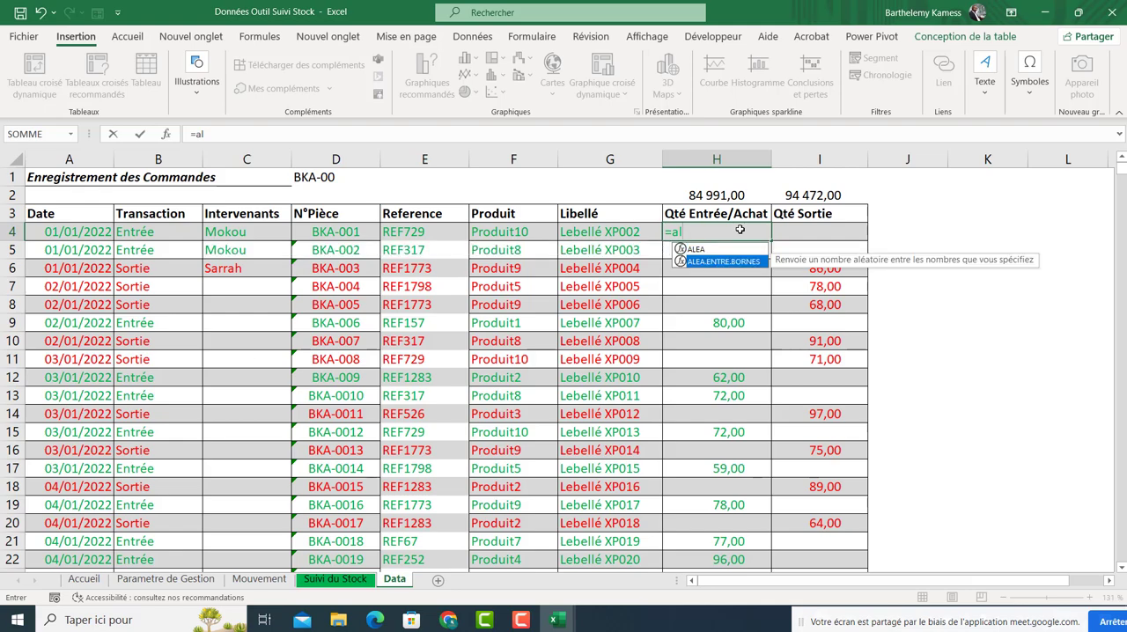
{"action": "key", "text": "Tab"}
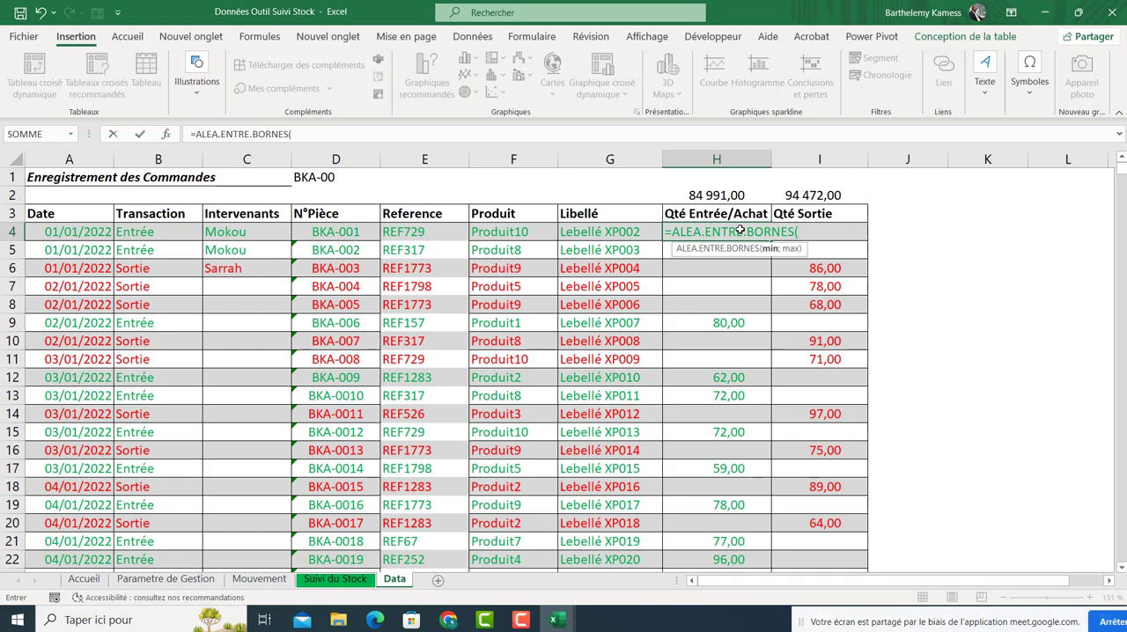
{"action": "key", "text": "Escape"}
{"action": "left_click", "coordinate": [711, 270]}
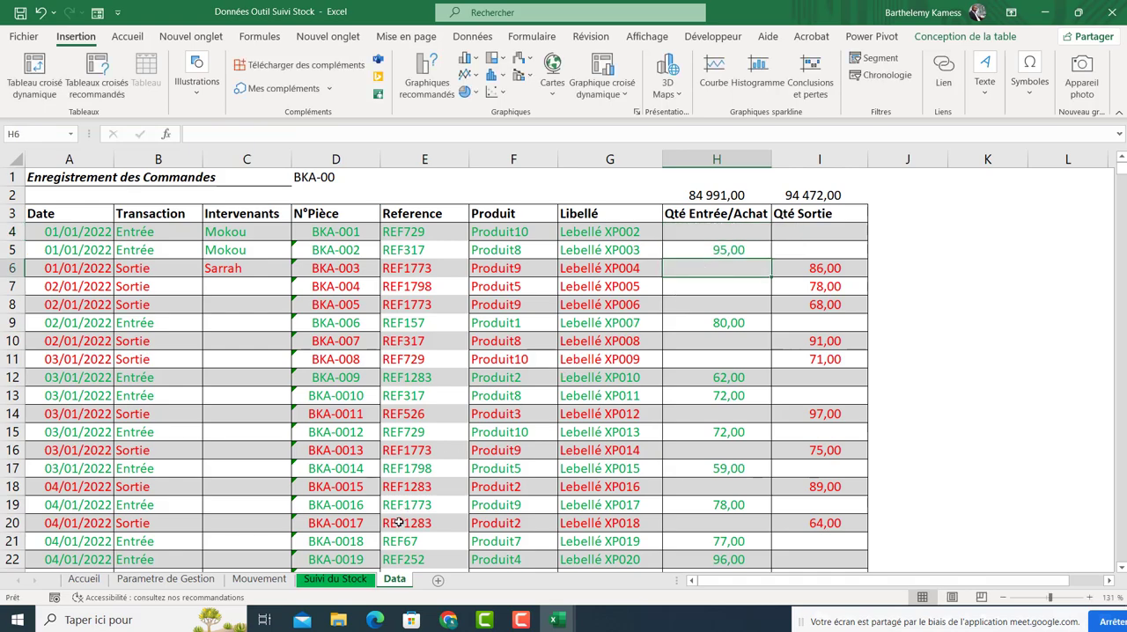
Duplicate the Data sheet and clear the Qté Entrée/Achat and Qté Sortie columns in the copy.
{"action": "left_click_drag", "start_coordinate": [394, 583], "coordinate": [437, 581]}
{"action": "left_click_drag", "start_coordinate": [729, 231], "coordinate": [810, 230]}
{"action": "key", "text": "ctrl+shift+Down"}
{"action": "key", "text": "ctrl+shift+Down"}
{"action": "key", "text": "Delete"}
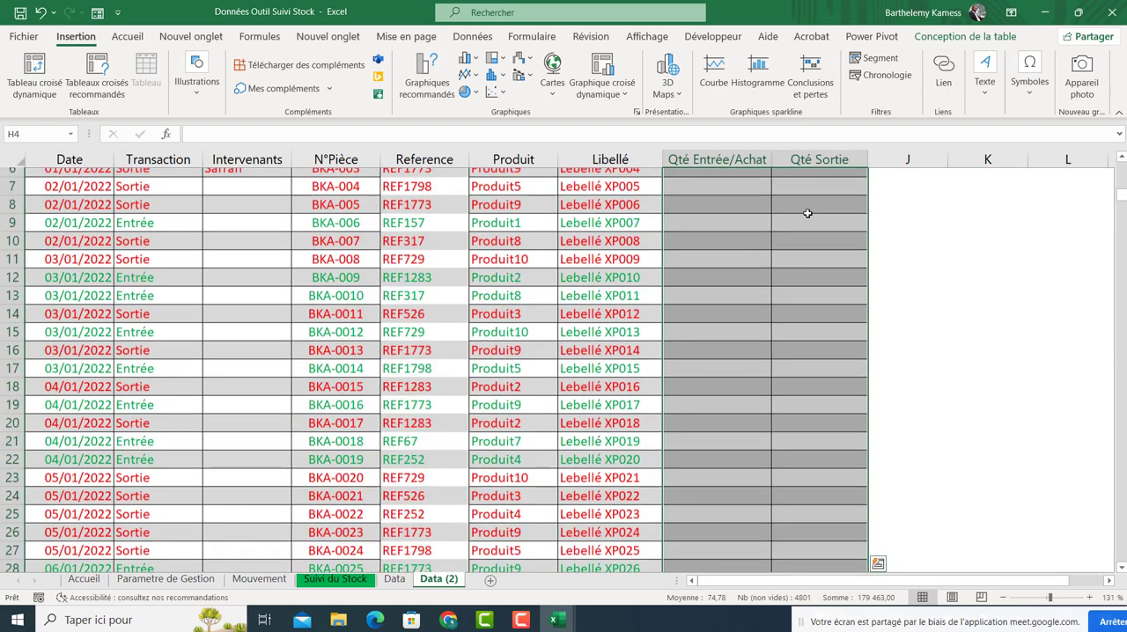
Fill the Qté Entrée/Achat column with the formula =ALEA.ENTRE.BORNES(10;20).
{"action": "scroll", "coordinate": [807, 213], "scroll_direction": "up", "scroll_amount": 2}
{"action": "left_click", "coordinate": [747, 230]}
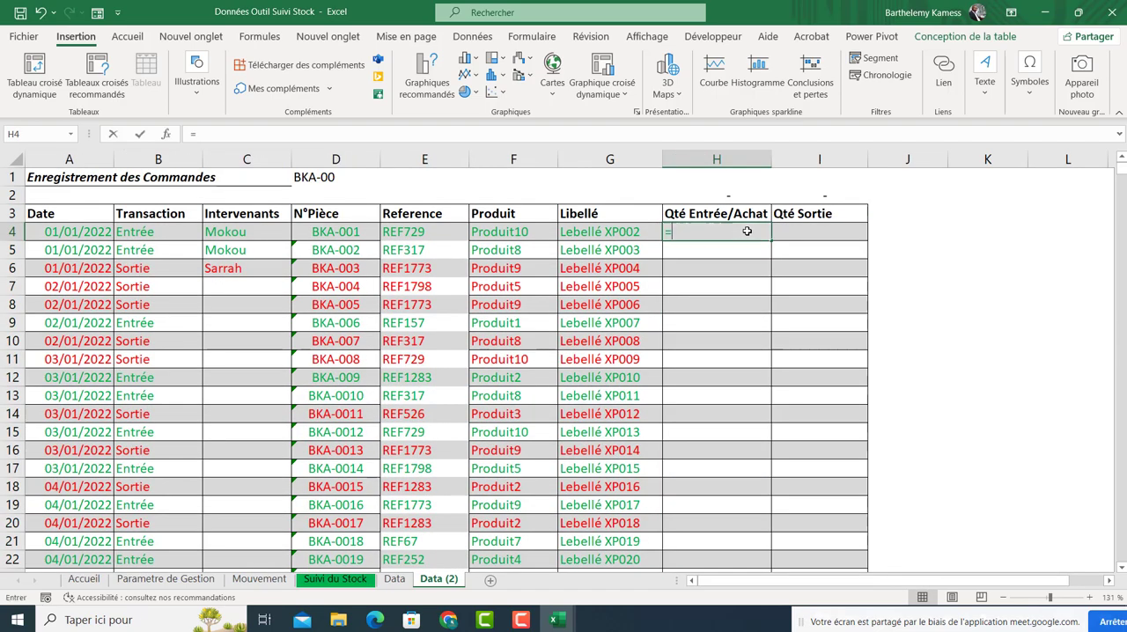
{"action": "type", "text": "=alea.e"}
{"action": "key", "text": "Tab"}
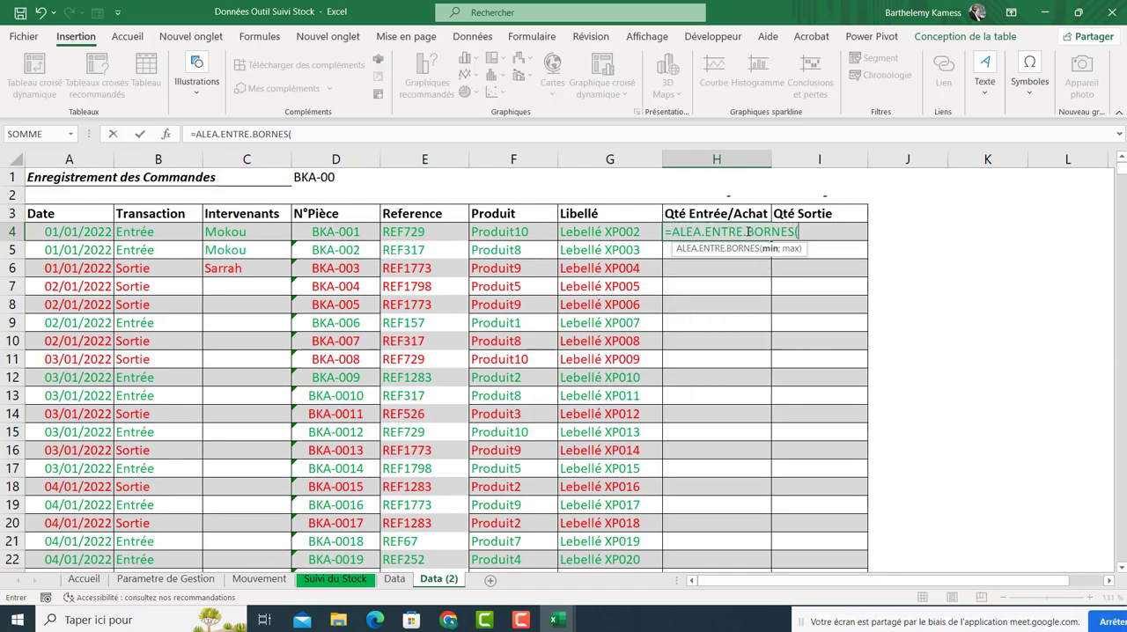
{"action": "type", "text": "10;20)"}
{"action": "key", "text": "ctrl+Return"}
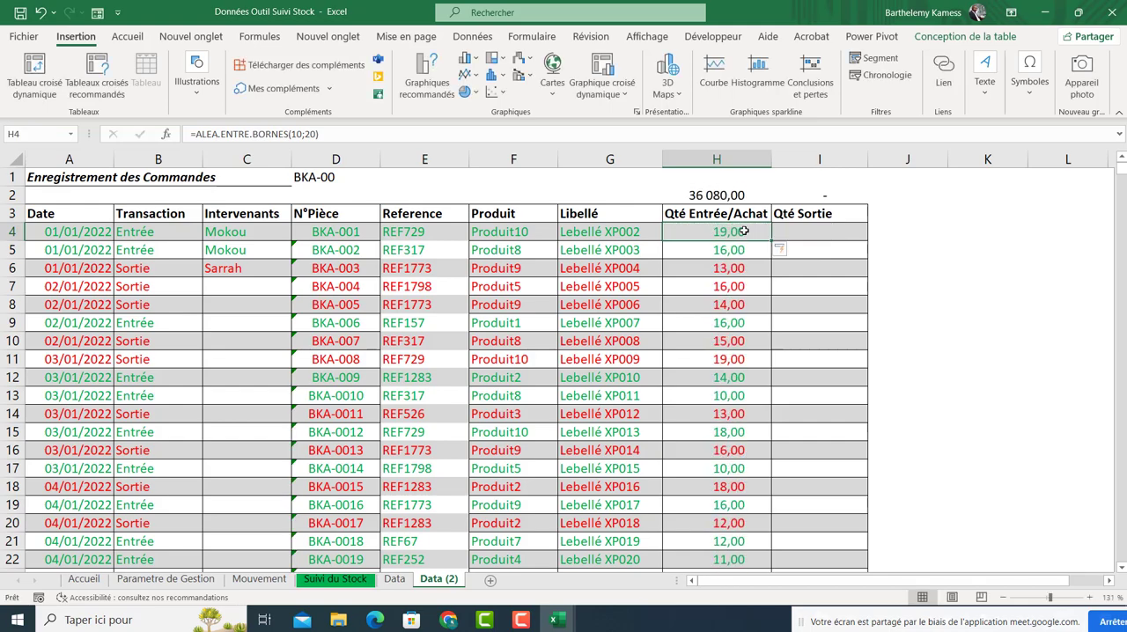
Compare the generated quantities with the Transaction entries in the first rows.
{"action": "left_click", "coordinate": [737, 283]}
{"action": "left_click", "coordinate": [749, 232]}
{"action": "left_click", "coordinate": [793, 230]}
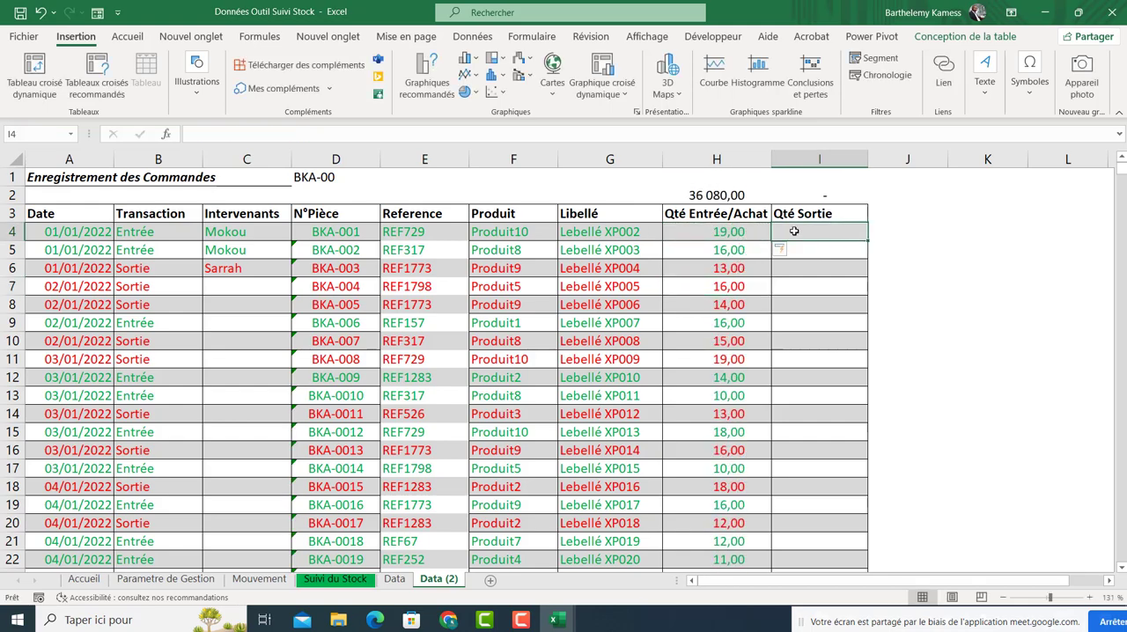
{"action": "left_click", "coordinate": [708, 233]}
{"action": "left_click", "coordinate": [136, 229]}
{"action": "left_click", "coordinate": [142, 252]}
{"action": "left_click", "coordinate": [144, 266]}
{"action": "left_click", "coordinate": [828, 228]}
{"action": "left_click", "coordinate": [157, 232]}
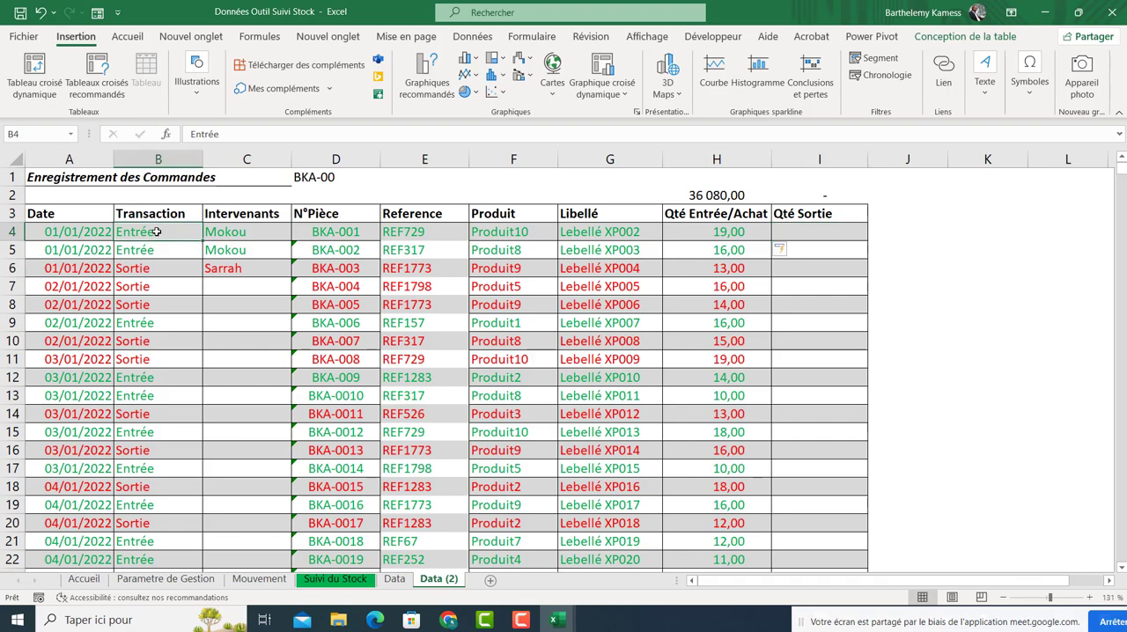
Wrap the first Qté Entrée/Achat formula in an SI test checking whether B4 equals "Entrée".
{"action": "left_click", "coordinate": [672, 235]}
{"action": "double_click", "coordinate": [673, 234]}
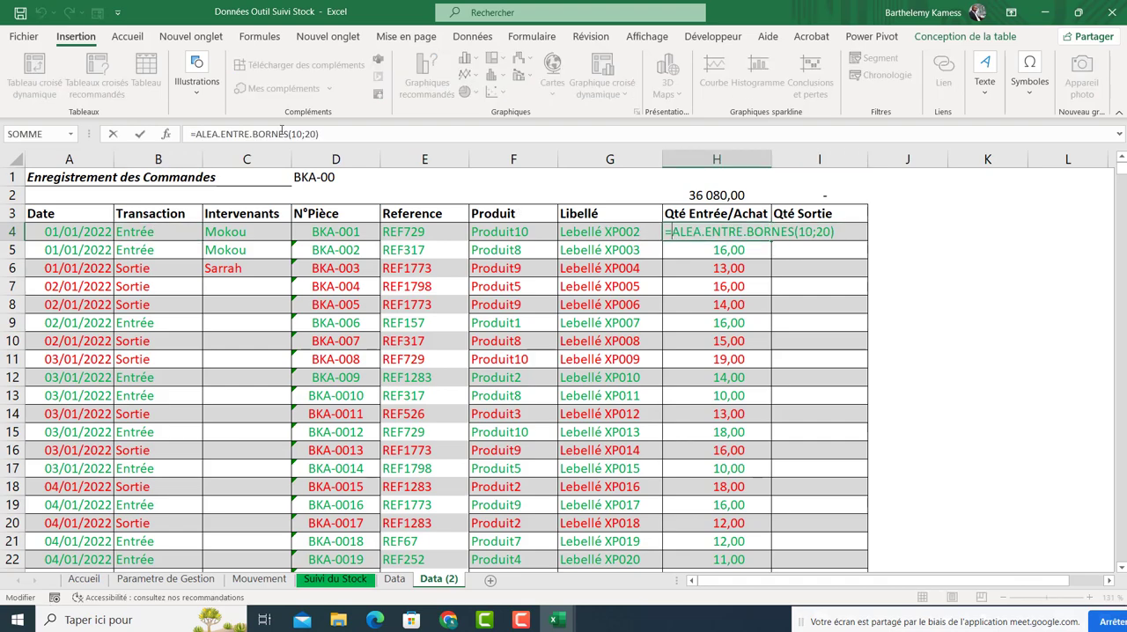
{"action": "type", "text": "SI("}
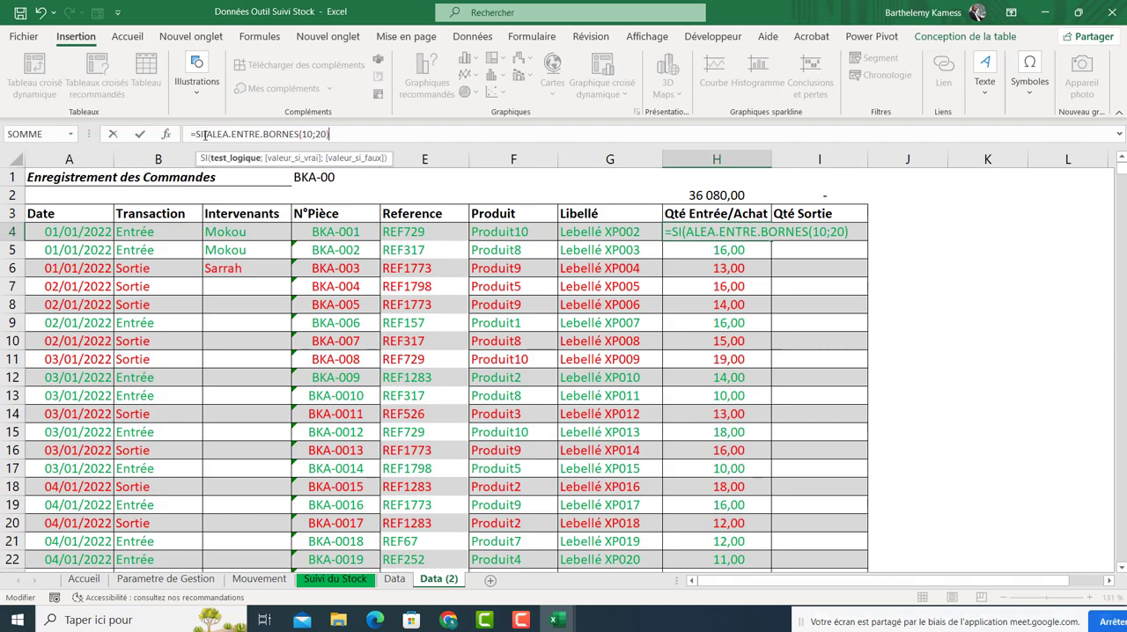
{"action": "left_click", "coordinate": [138, 231]}
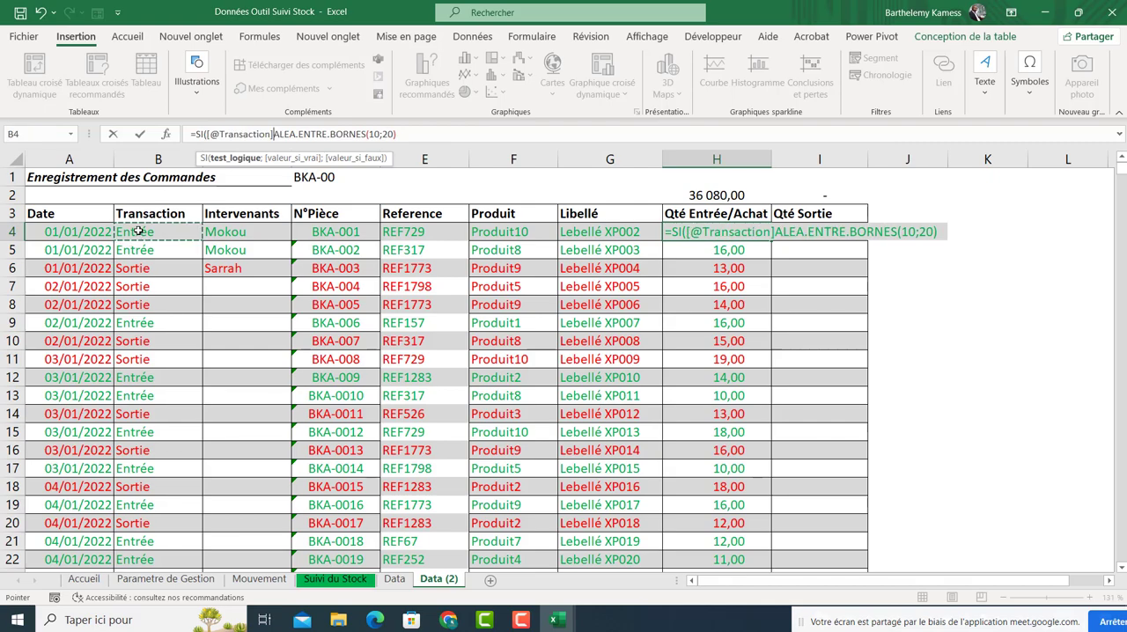
{"action": "key", "text": "BackSpace"}
{"action": "key", "text": "BackSpace"}
{"action": "key", "text": "BackSpace"}
{"action": "key", "text": "BackSpace"}
{"action": "key", "text": "BackSpace"}
{"action": "key", "text": "BackSpace"}
{"action": "key", "text": "BackSpace"}
{"action": "key", "text": "BackSpace"}
{"action": "key", "text": "BackSpace"}
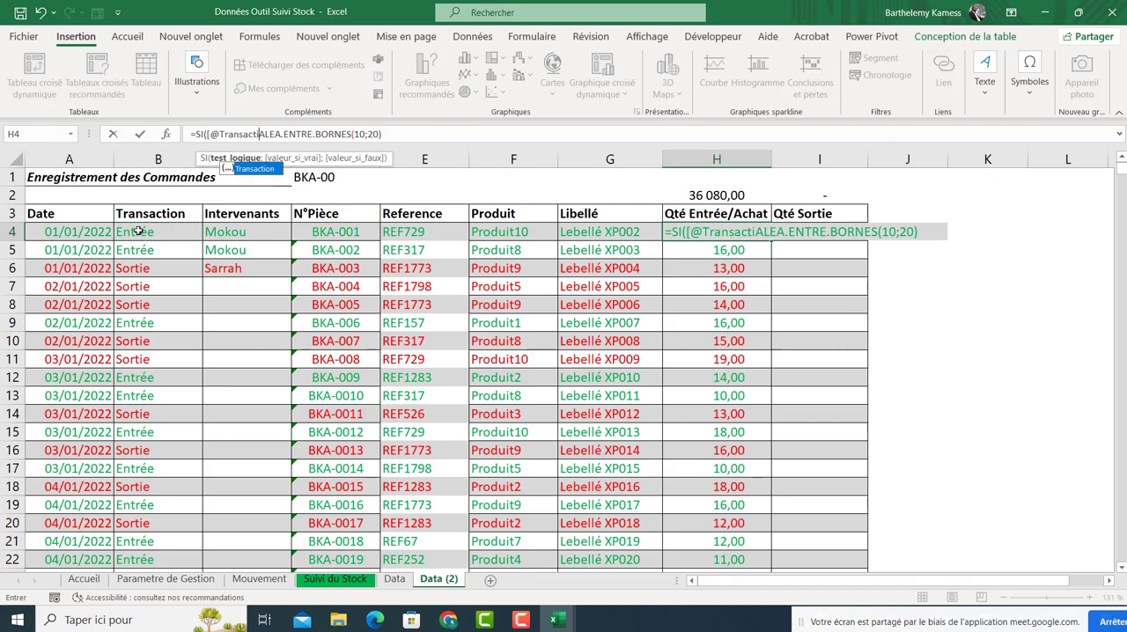
{"action": "key", "text": "BackSpace"}
{"action": "key", "text": "BackSpace"}
{"action": "key", "text": "BackSpace"}
{"action": "key", "text": "BackSpace"}
{"action": "key", "text": "BackSpace"}
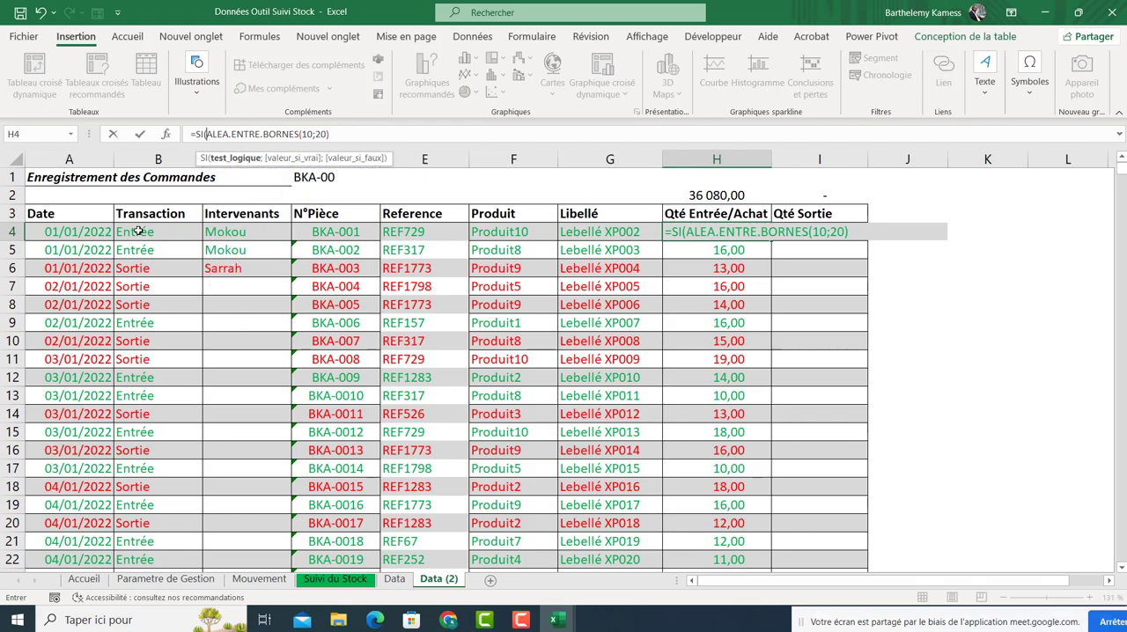
{"action": "type", "text": "B4"}
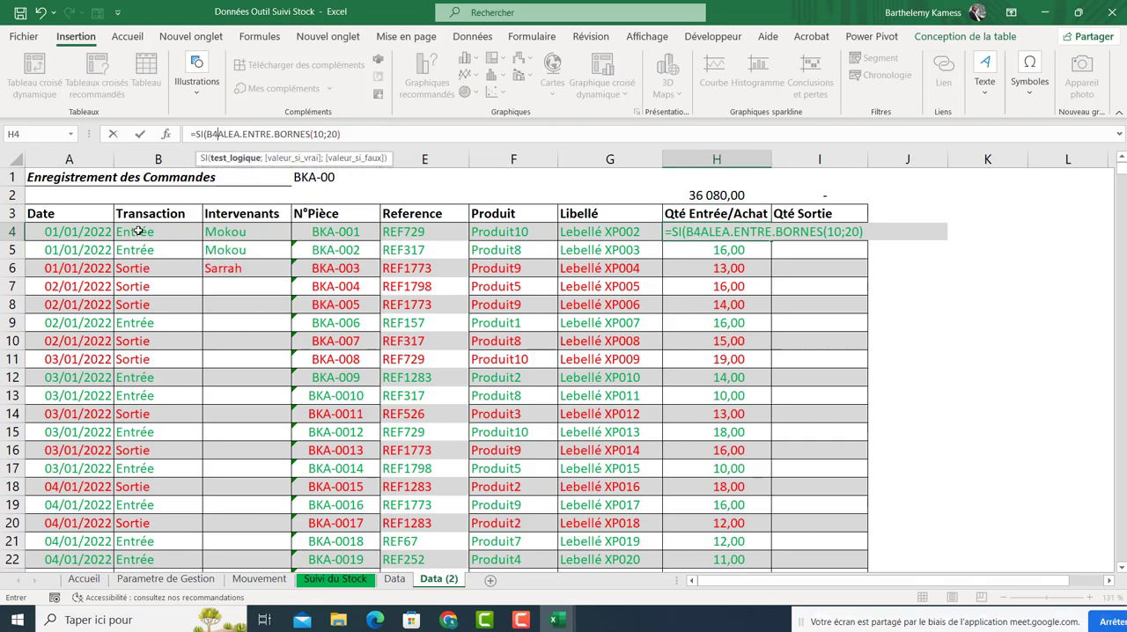
{"action": "type", "text": "="}
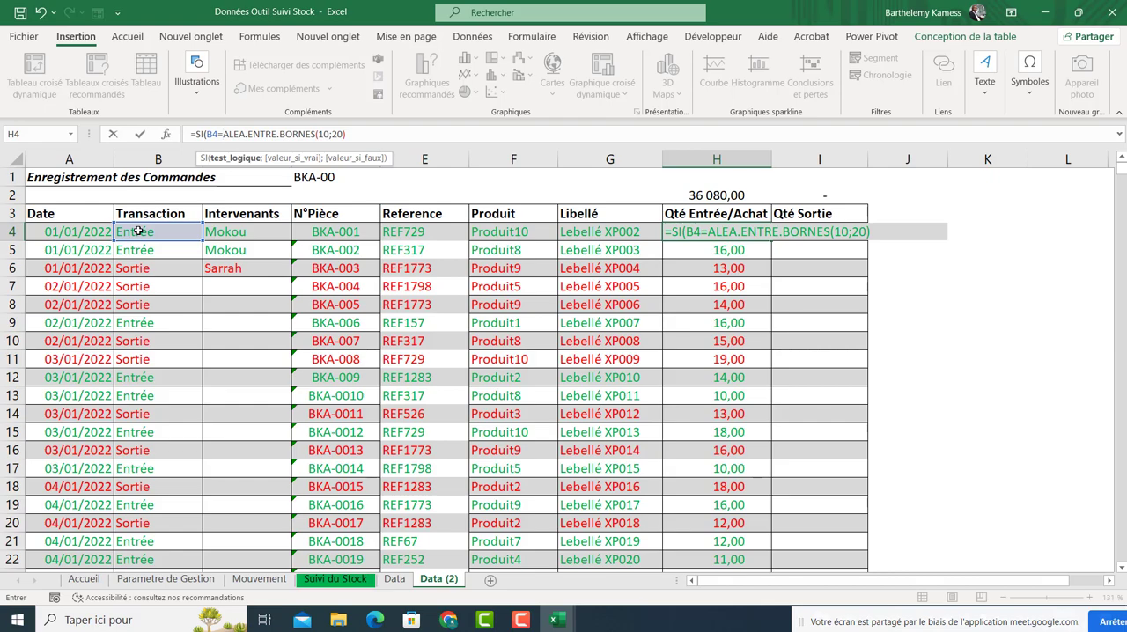
{"action": "type", "text": "\""}
{"action": "type", "text": "Entrée"}
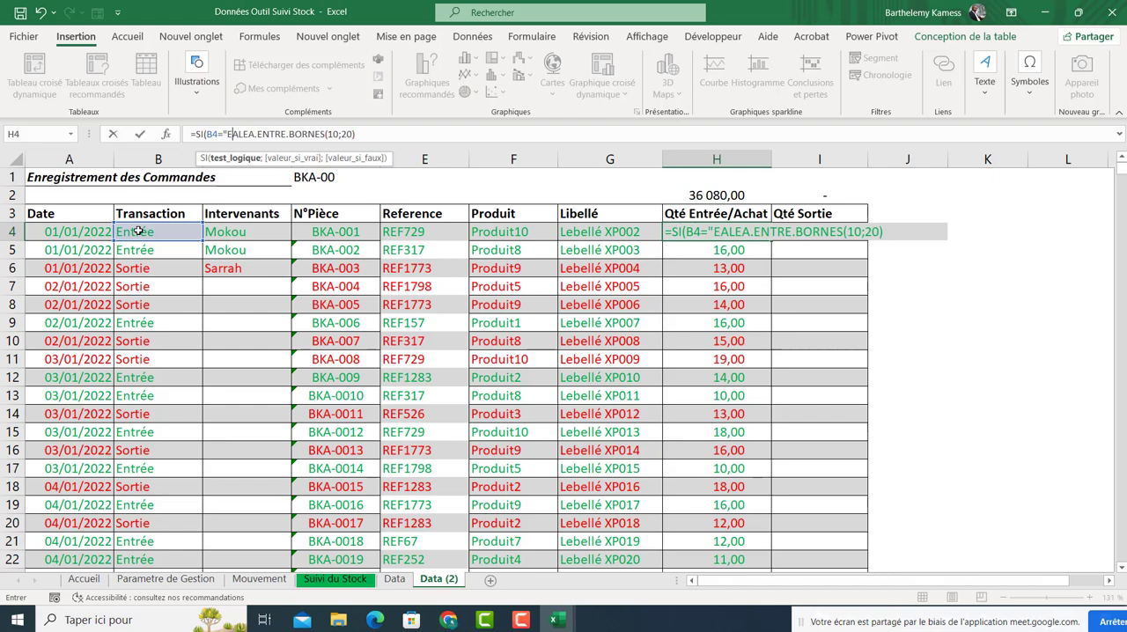
{"action": "type", "text": "\";"}
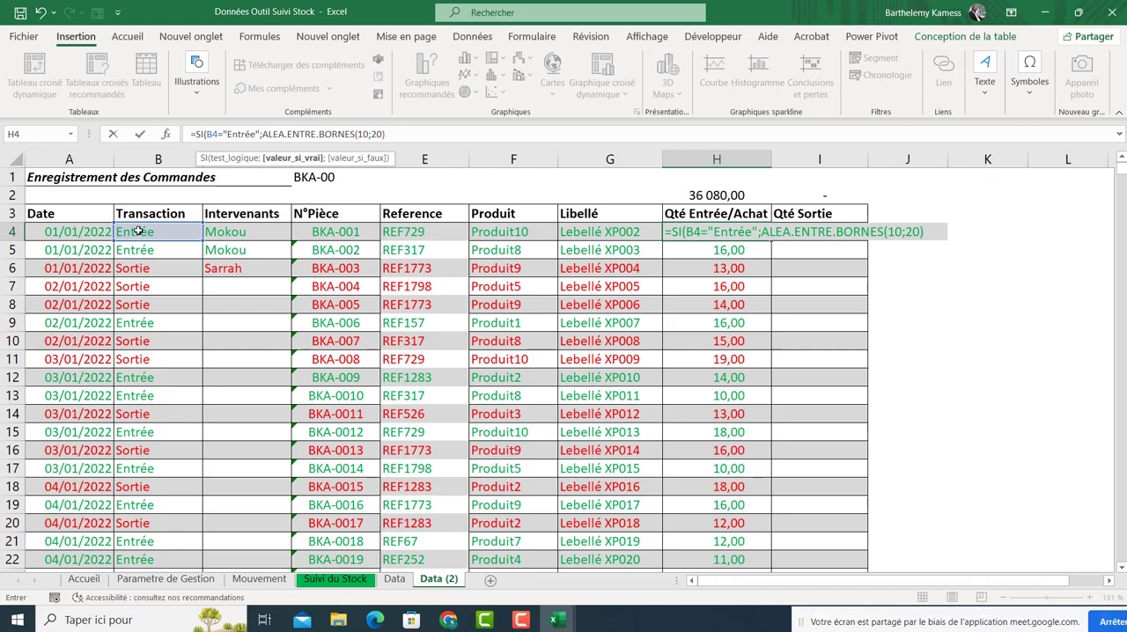
Add a blank " " as the SI false value and try to confirm the formula.
{"action": "left_click", "coordinate": [384, 134]}
{"action": "type", "text": ";\" \")"}
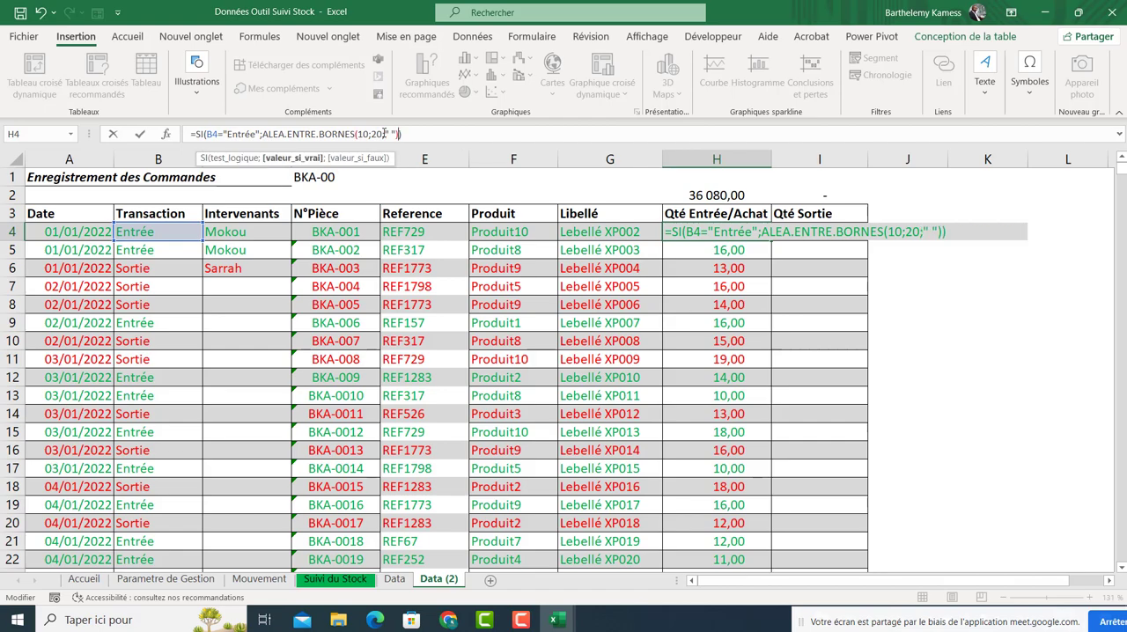
{"action": "key", "text": "Return"}
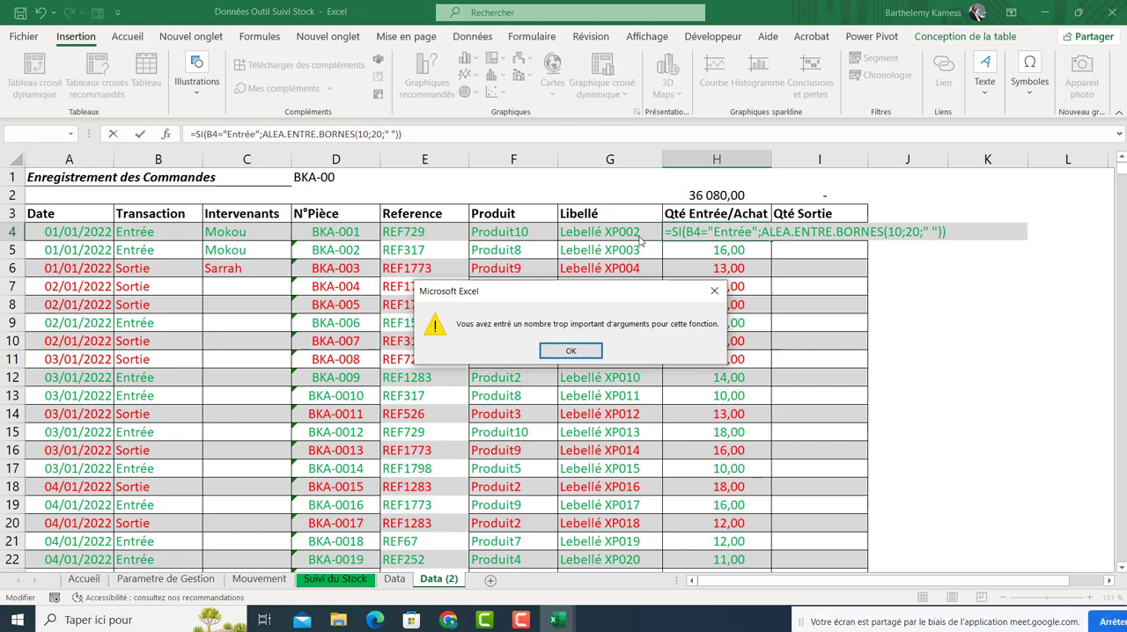
{"action": "left_click", "coordinate": [576, 352]}
Fix the parentheses so ALEA.ENTRE.BORNES(10;20) closes before the blank and confirm the SI formula for the column.
{"action": "left_click", "coordinate": [263, 135]}
{"action": "type", "text": "\" \""}
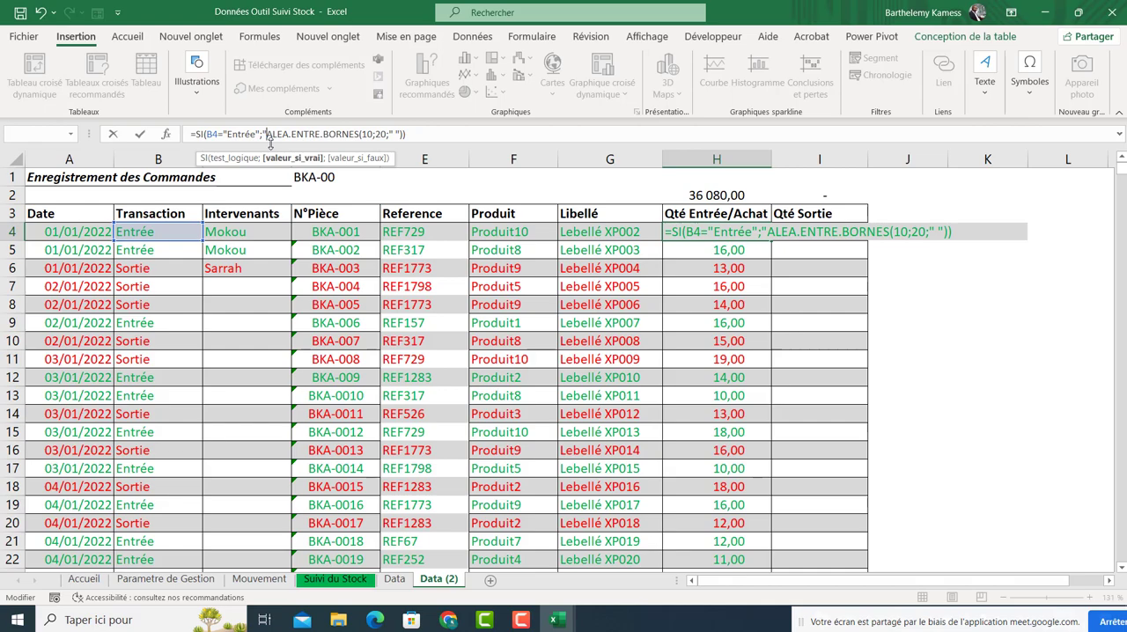
{"action": "key", "text": "BackSpace"}
{"action": "key", "text": "BackSpace"}
{"action": "key", "text": "BackSpace"}
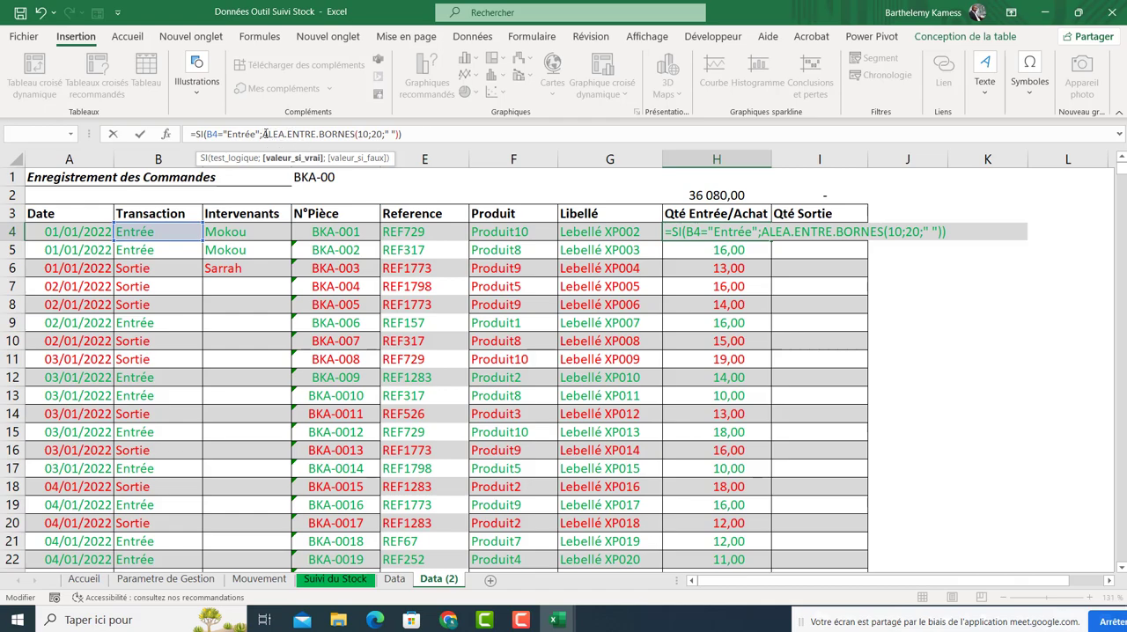
{"action": "left_click_drag", "start_coordinate": [264, 135], "coordinate": [382, 134]}
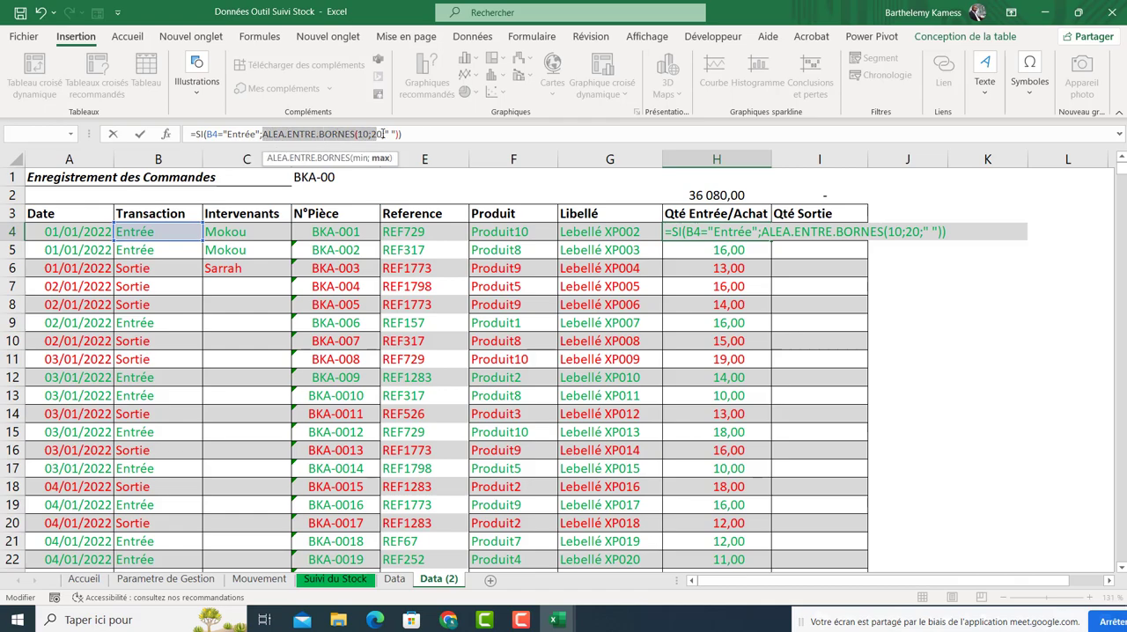
{"action": "left_click", "coordinate": [382, 134]}
{"action": "type", "text": ")"}
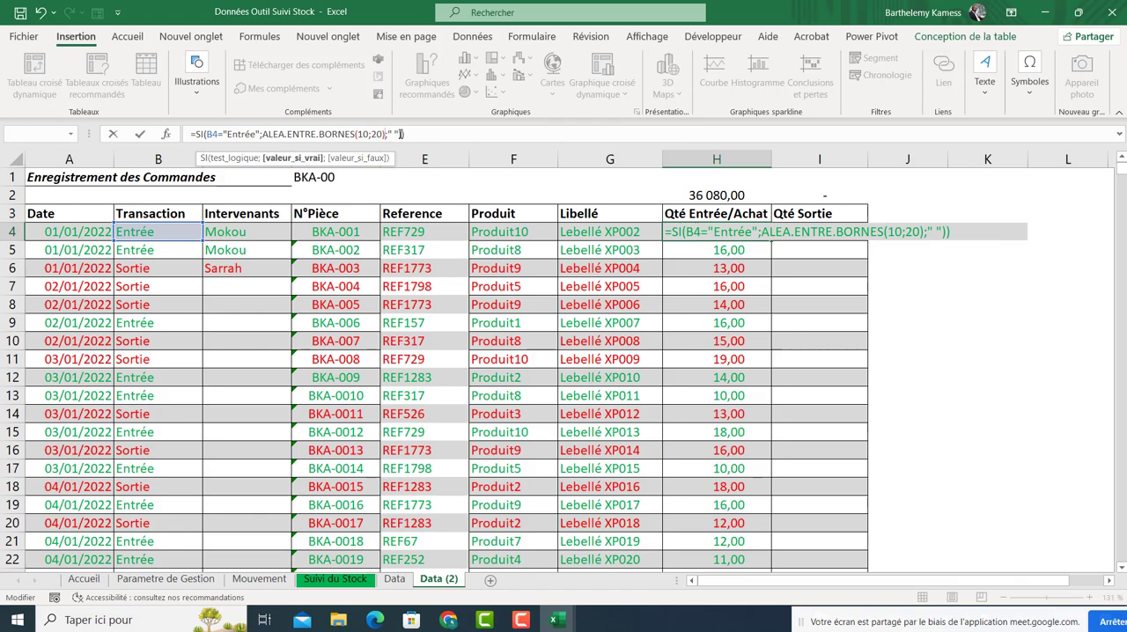
{"action": "left_click", "coordinate": [403, 133]}
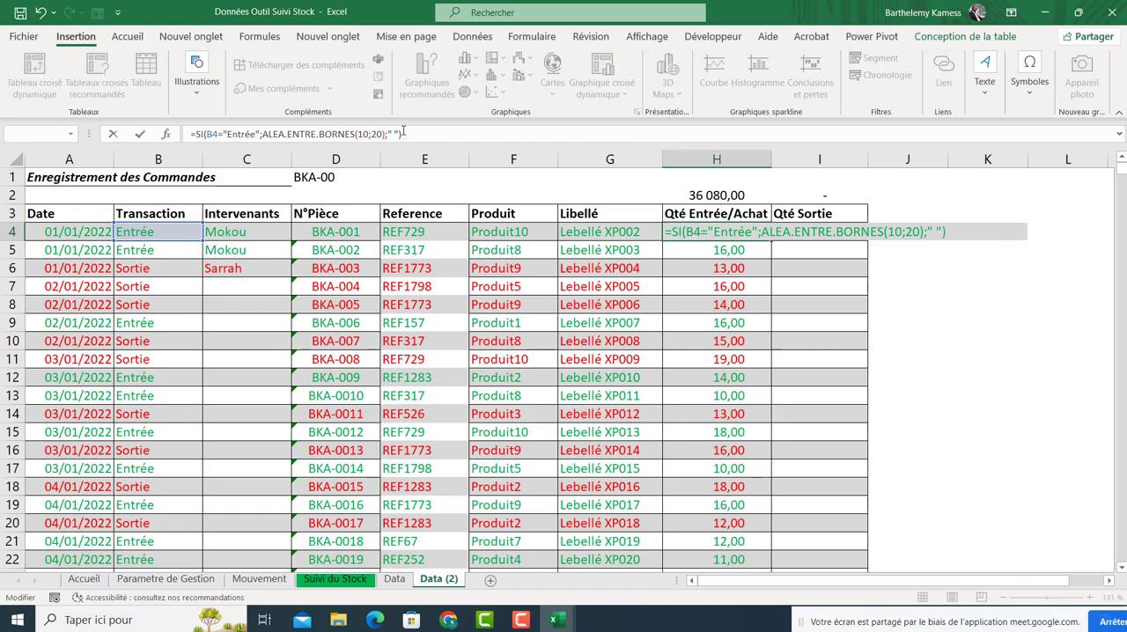
{"action": "key", "text": "Return"}
Copy the first Qté Entrée/Achat formula into the first Qté Sortie cell.
{"action": "left_click", "coordinate": [726, 262]}
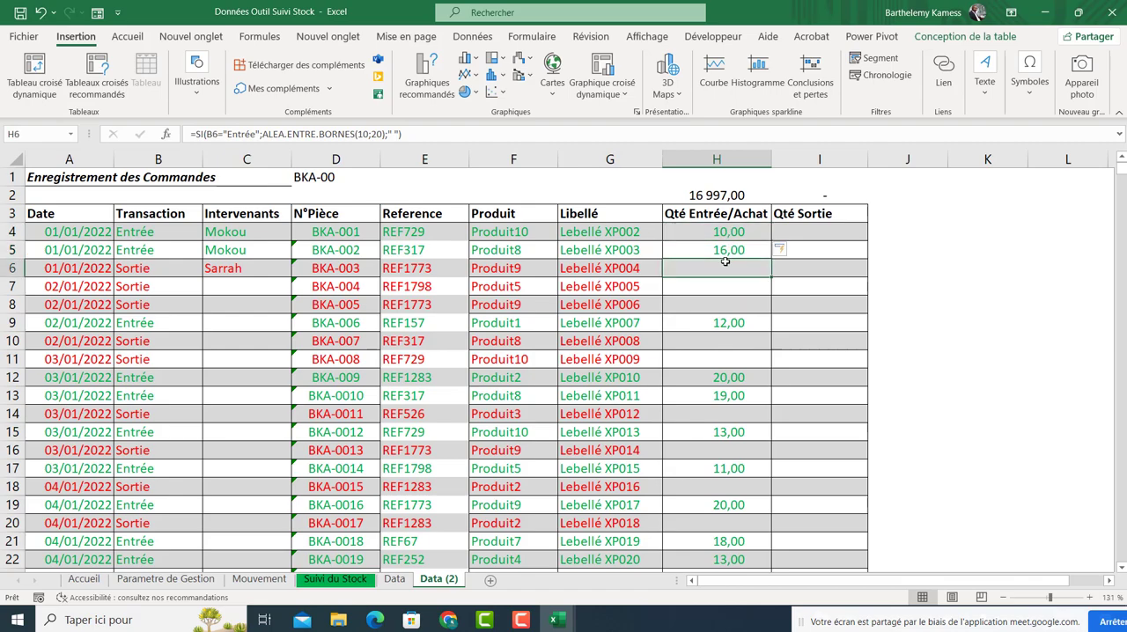
{"action": "left_click", "coordinate": [736, 323]}
{"action": "left_click", "coordinate": [146, 283]}
{"action": "left_click", "coordinate": [708, 290]}
{"action": "left_click", "coordinate": [837, 244]}
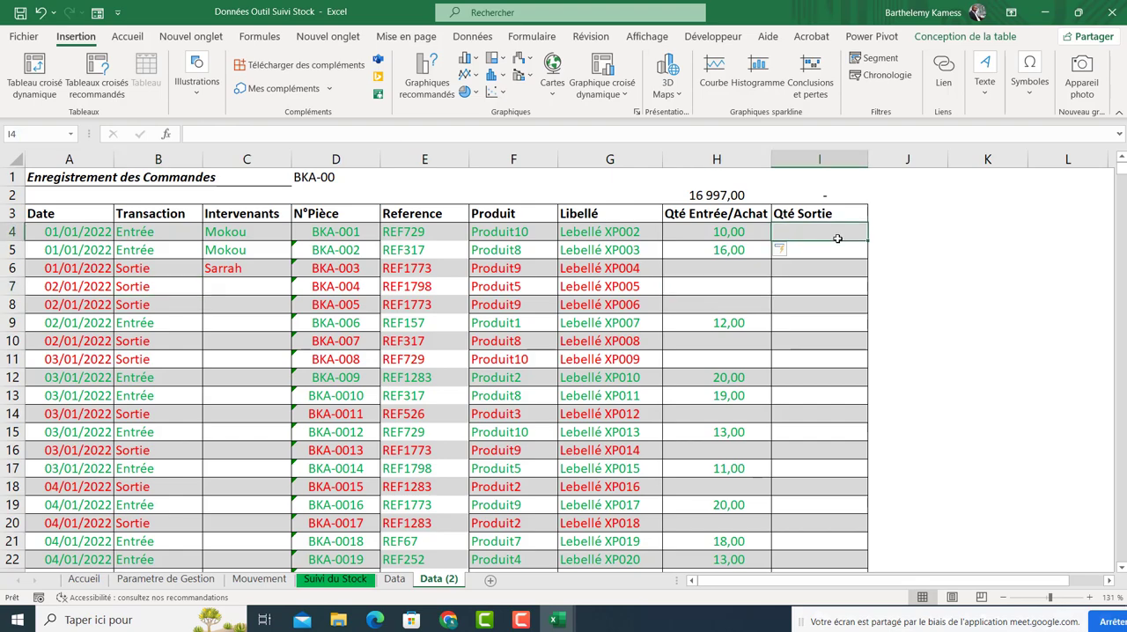
{"action": "left_click", "coordinate": [742, 234]}
{"action": "key", "text": "ctrl+c"}
{"action": "left_click", "coordinate": [801, 230]}
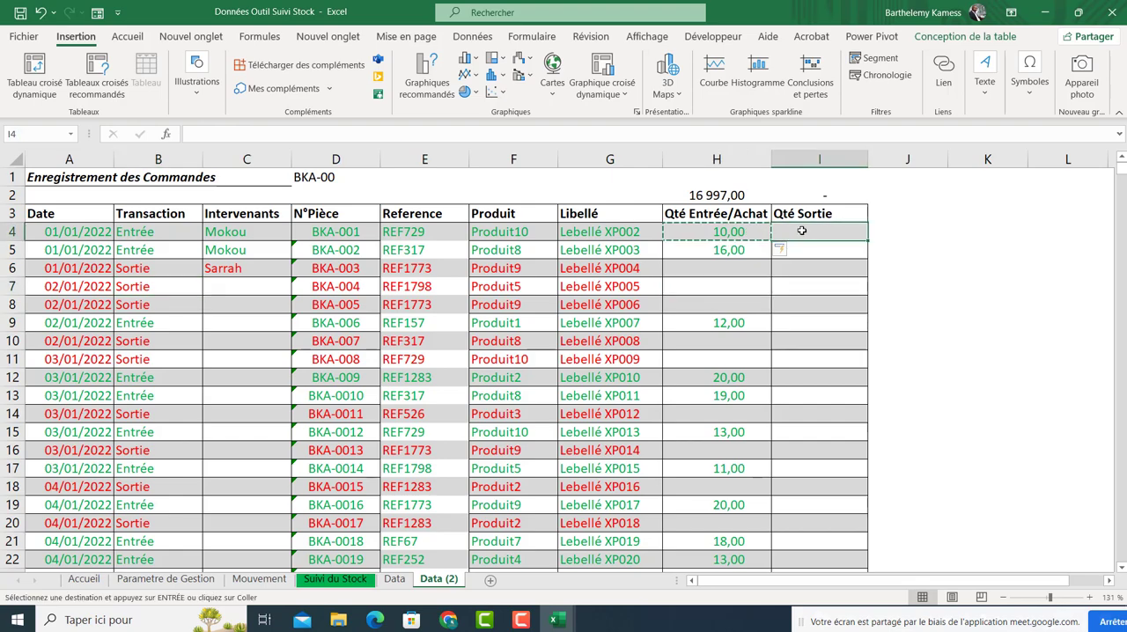
{"action": "key", "text": "ctrl+v"}
Change the copied Qté Sortie formula to test whether B4 equals "Sortie" and confirm it for the column.
{"action": "double_click", "coordinate": [802, 230]}
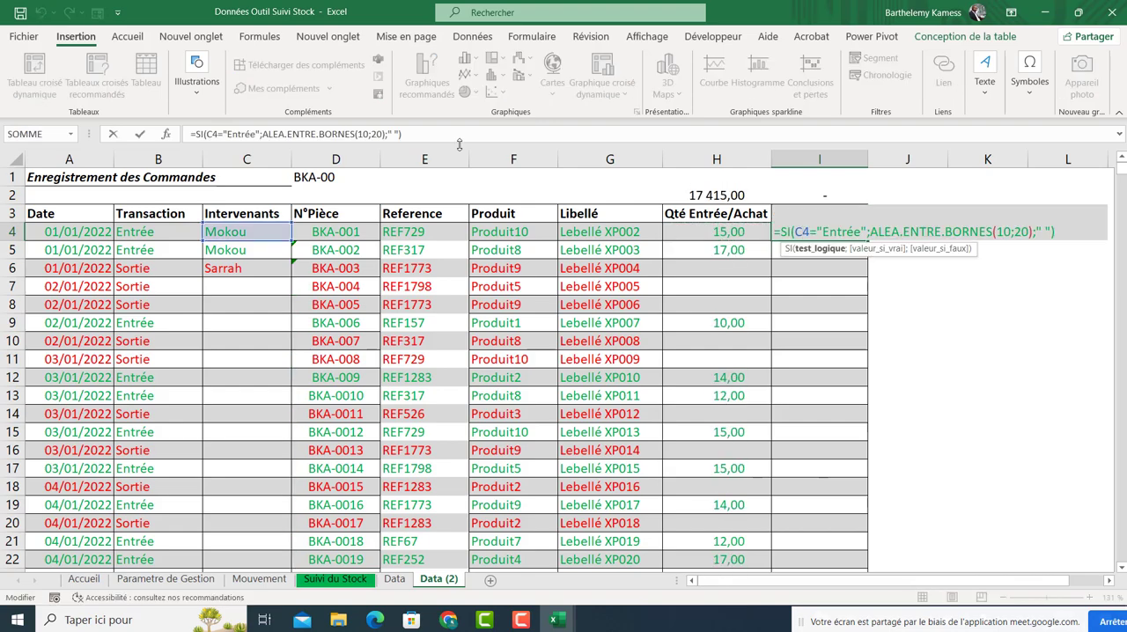
{"action": "left_click_drag", "start_coordinate": [224, 241], "coordinate": [166, 241]}
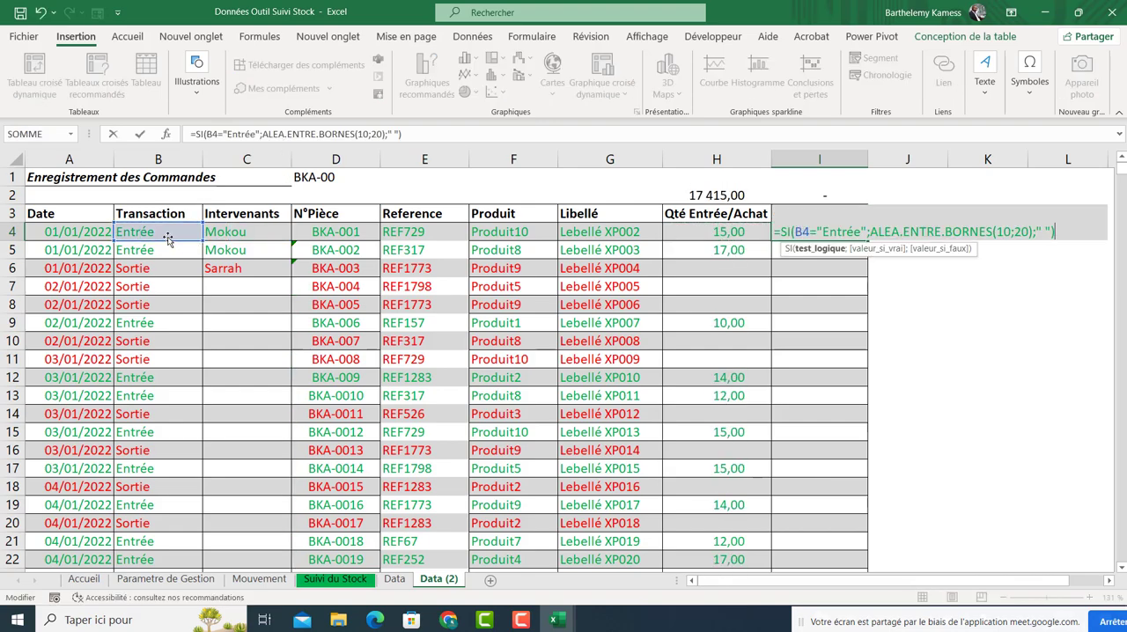
{"action": "left_click_drag", "start_coordinate": [228, 133], "coordinate": [245, 134]}
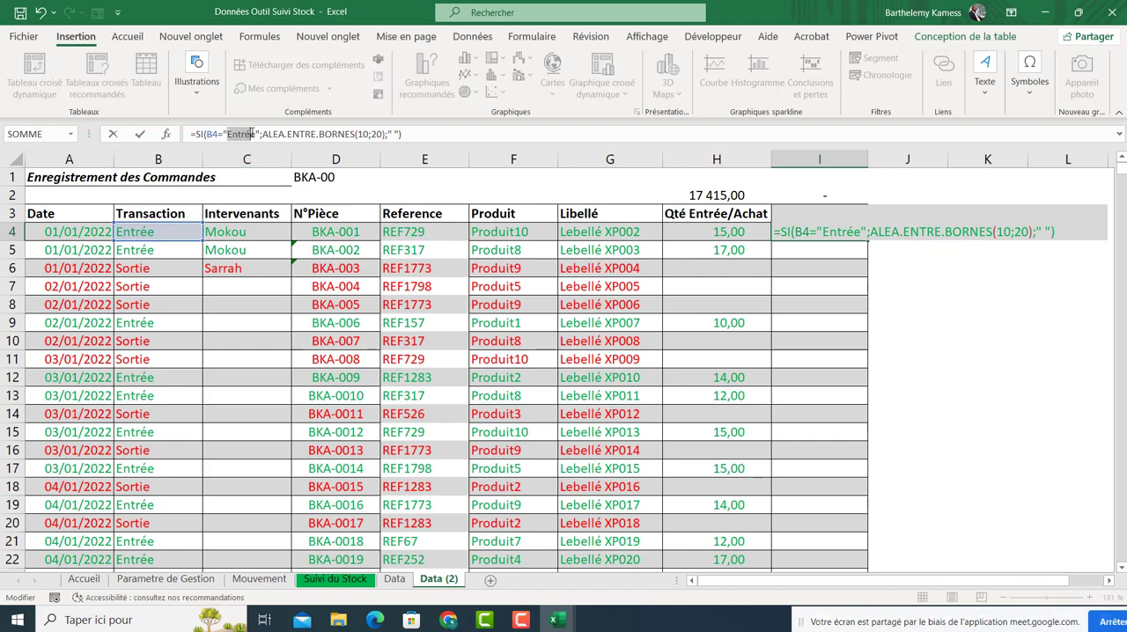
{"action": "type", "text": "Sortie"}
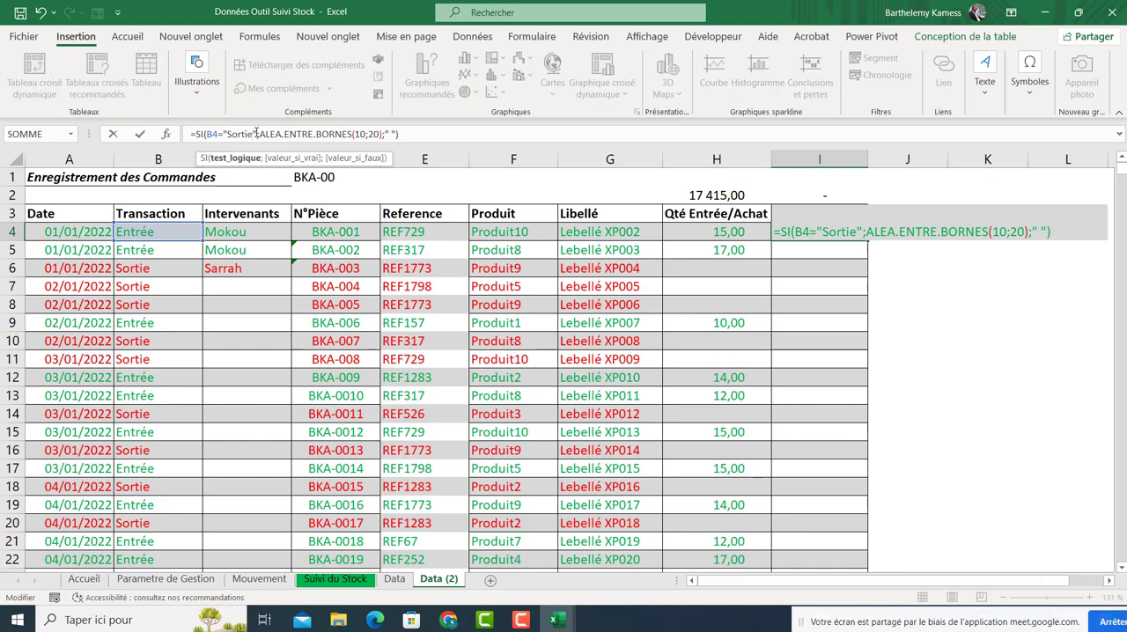
{"action": "key", "text": "Return"}
{"action": "left_click", "coordinate": [825, 286]}
{"action": "left_click", "coordinate": [836, 301]}
{"action": "left_click", "coordinate": [818, 353]}
{"action": "left_click", "coordinate": [815, 254]}
{"action": "left_click", "coordinate": [819, 318]}
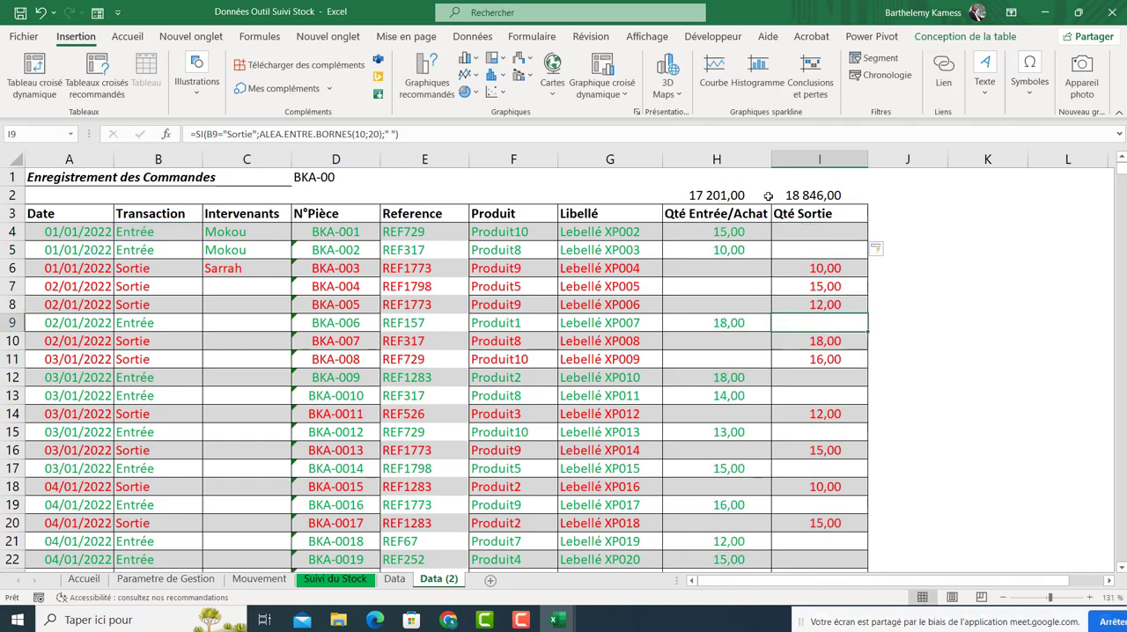
Clear the conditional formatting rules from the whole selected data table.
{"action": "left_click_drag", "start_coordinate": [88, 234], "coordinate": [784, 234]}
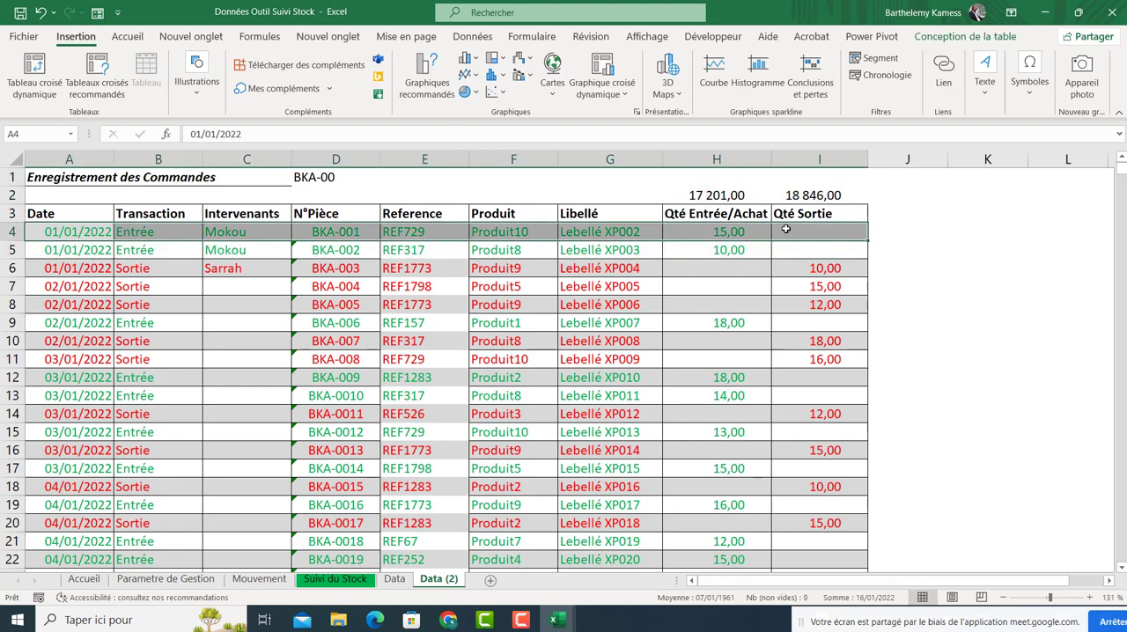
{"action": "key", "text": "ctrl+shift+Down"}
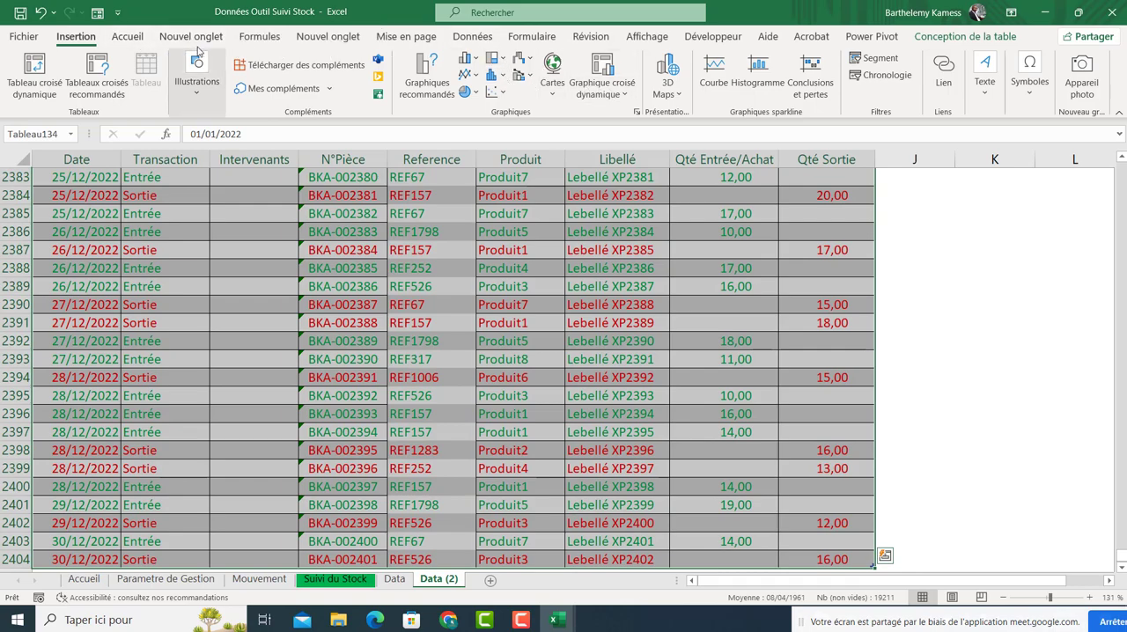
{"action": "left_click", "coordinate": [126, 36]}
{"action": "left_click", "coordinate": [697, 78]}
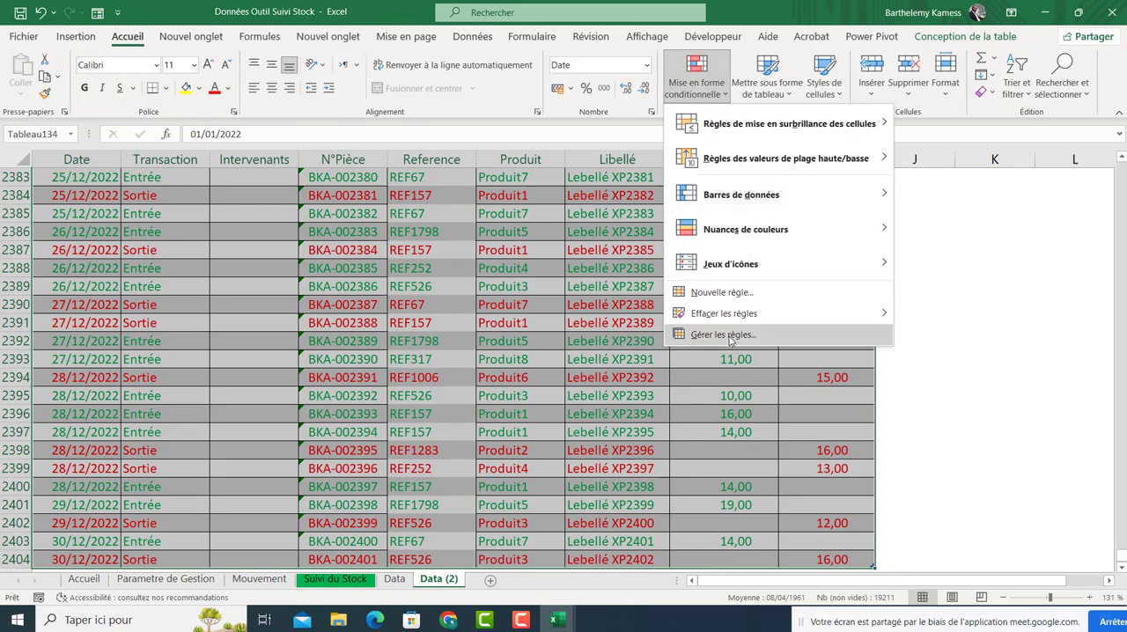
{"action": "mouse_move", "coordinate": [734, 315]}
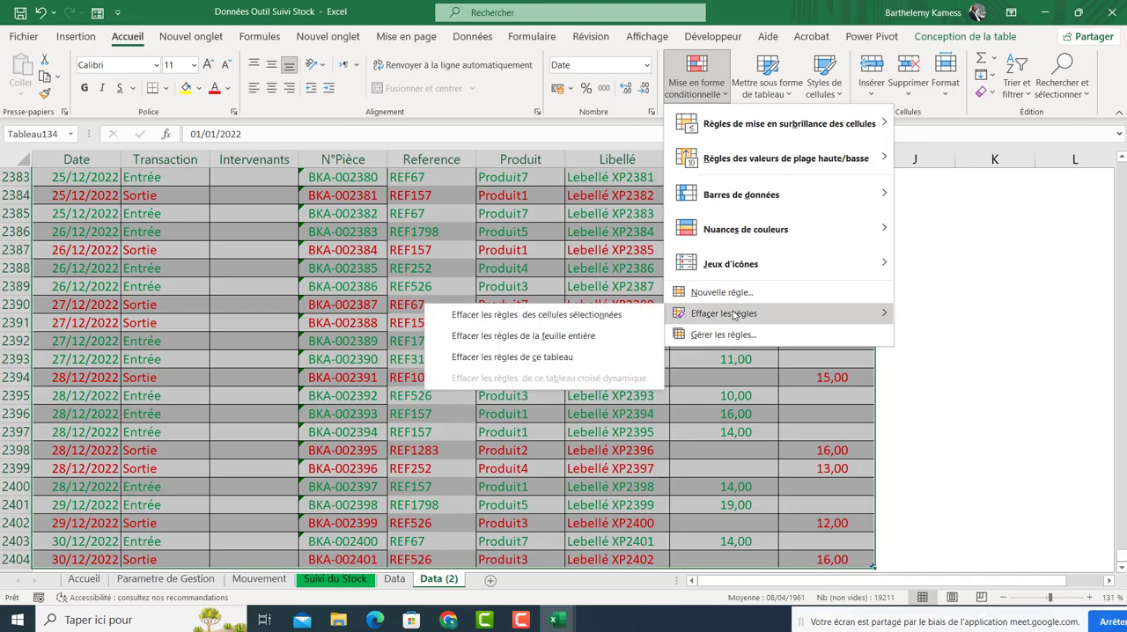
{"action": "left_click", "coordinate": [605, 322]}
Delete the quantity totals in H2 and I2 above the Qté columns.
{"action": "left_click_drag", "start_coordinate": [1123, 559], "coordinate": [1120, 167]}
{"action": "left_click", "coordinate": [986, 286]}
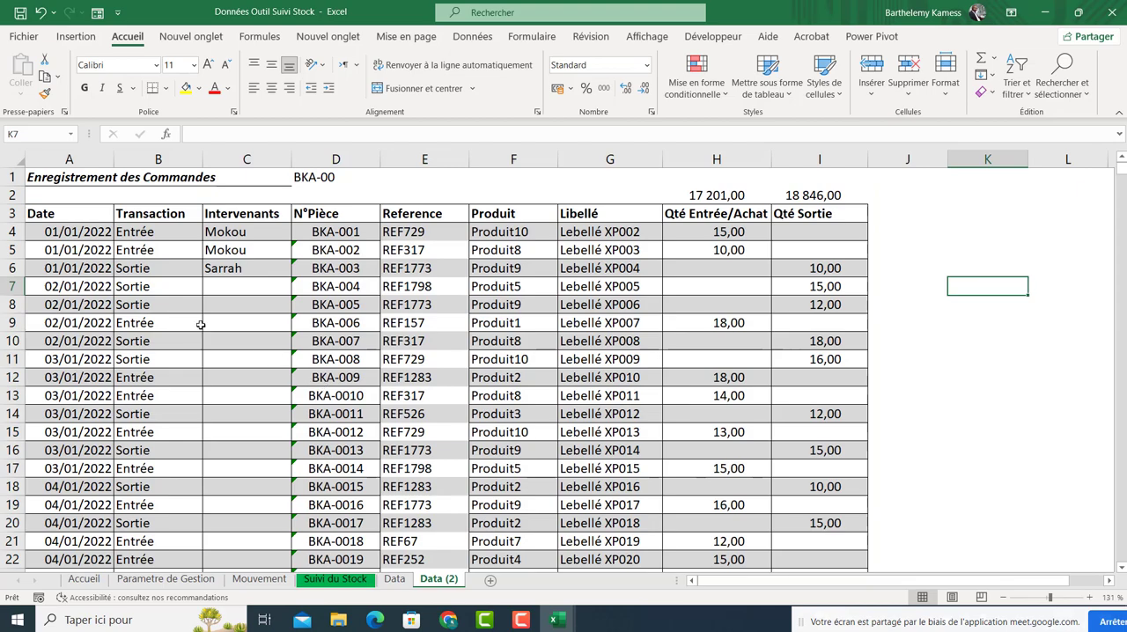
{"action": "left_click", "coordinate": [205, 286]}
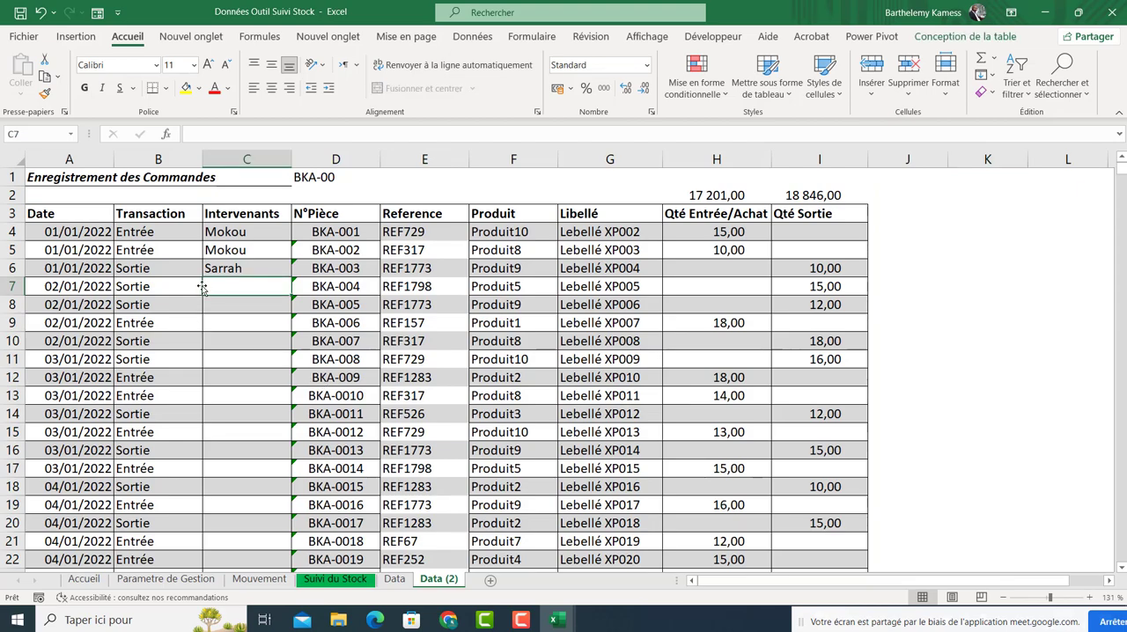
{"action": "left_click", "coordinate": [710, 232]}
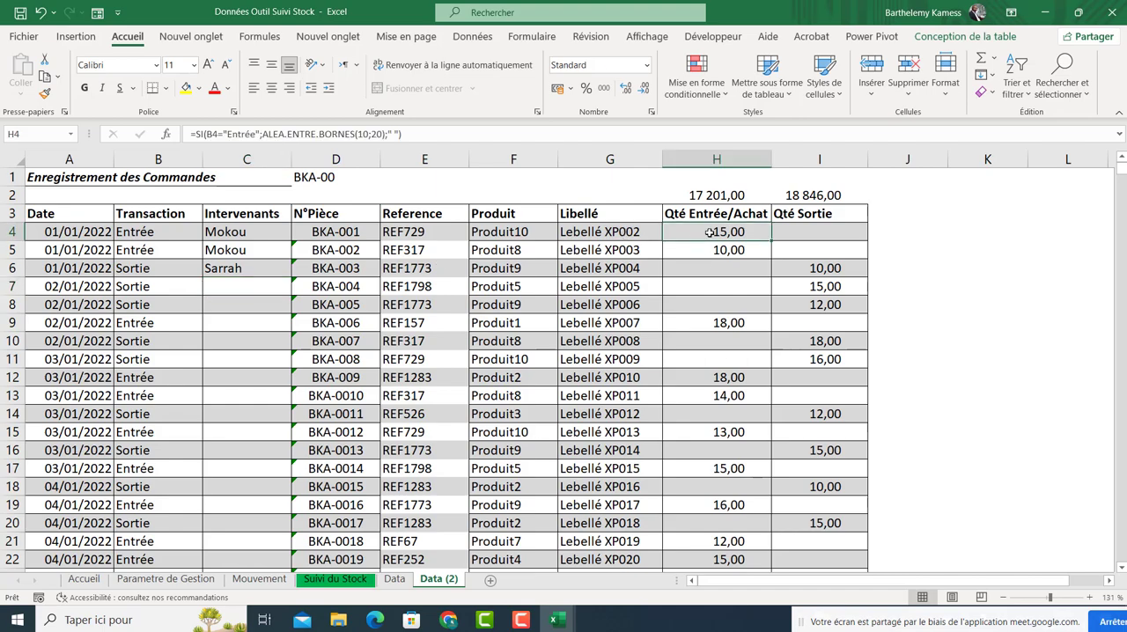
{"action": "double_click", "coordinate": [713, 232]}
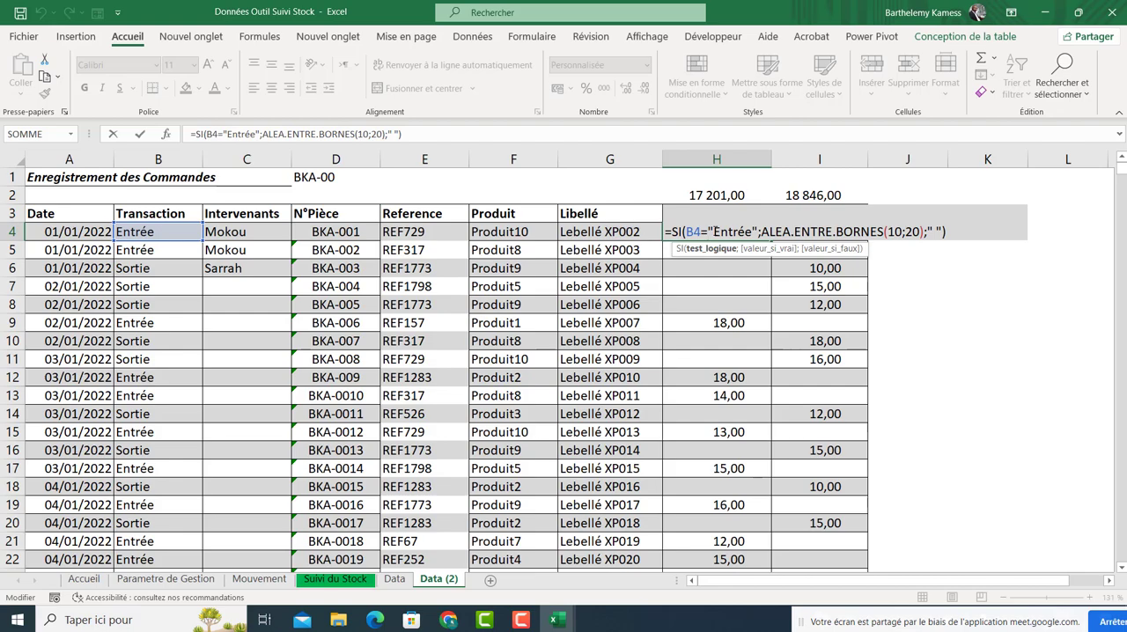
{"action": "key", "text": "Return"}
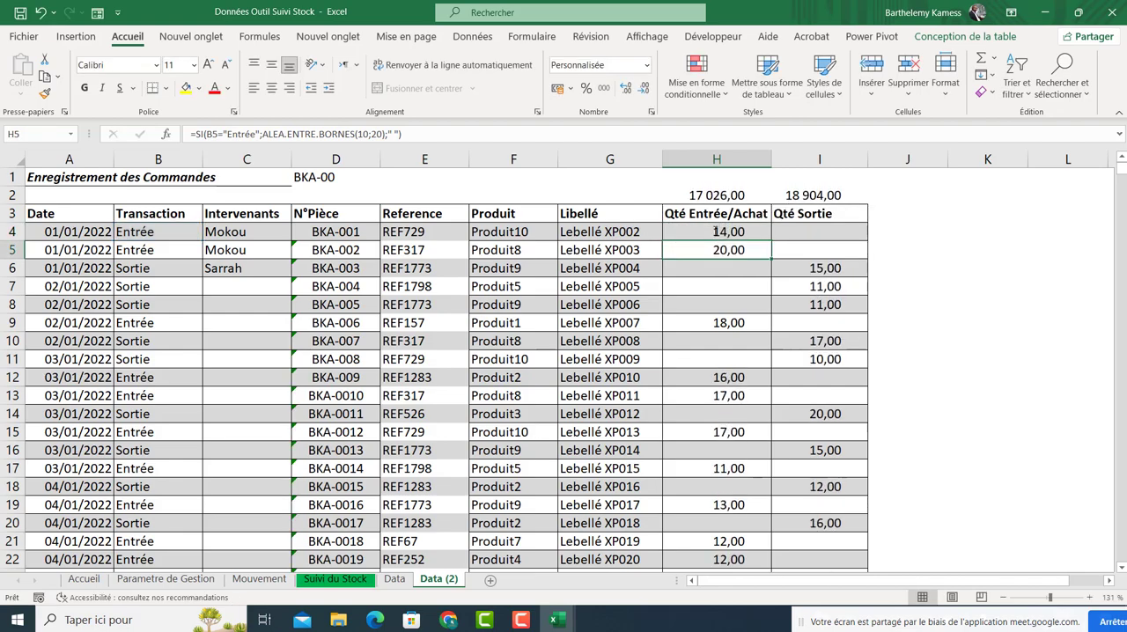
{"action": "left_click_drag", "start_coordinate": [709, 196], "coordinate": [798, 185]}
{"action": "key", "text": "Delete"}
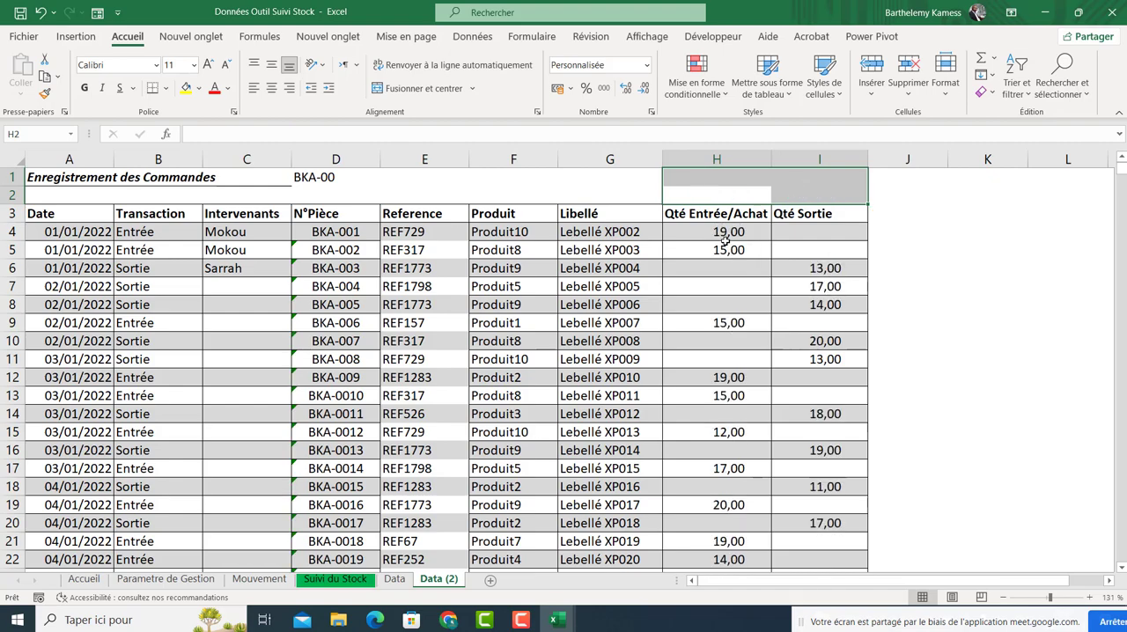
{"action": "left_click", "coordinate": [723, 247]}
{"action": "double_click", "coordinate": [724, 247]}
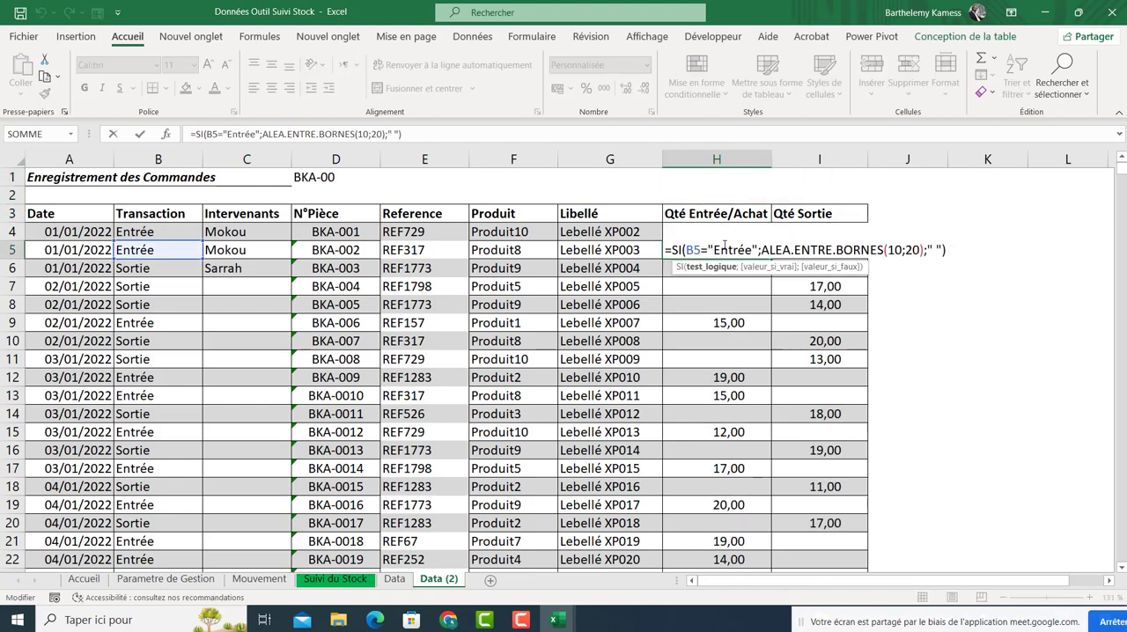
{"action": "key", "text": "Return"}
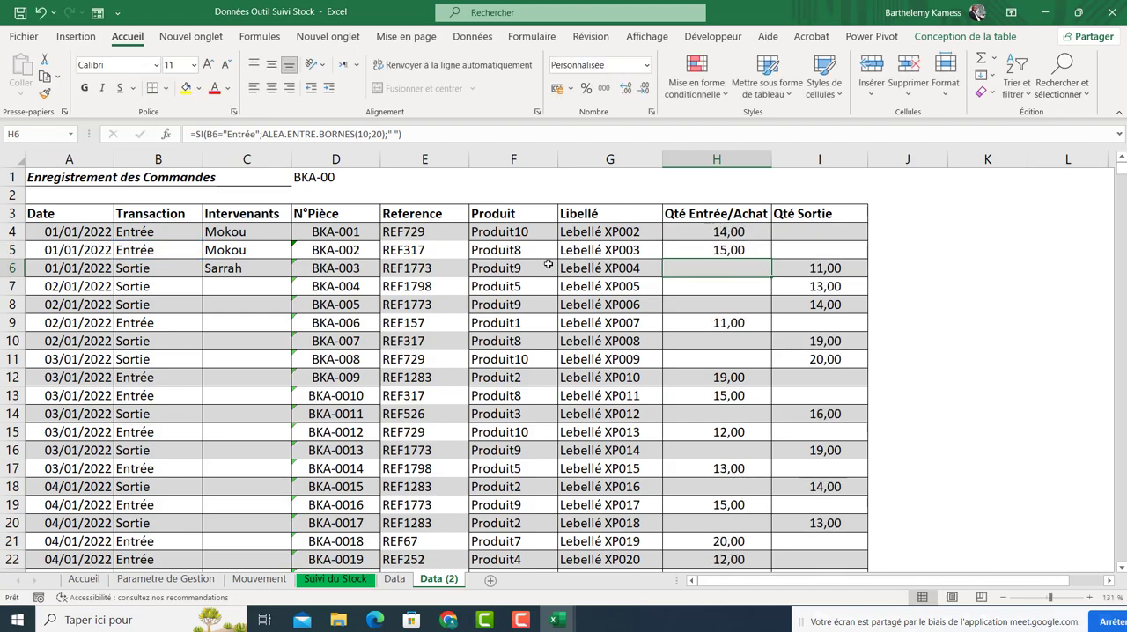
{"action": "left_click", "coordinate": [448, 286]}
{"action": "double_click", "coordinate": [448, 286]}
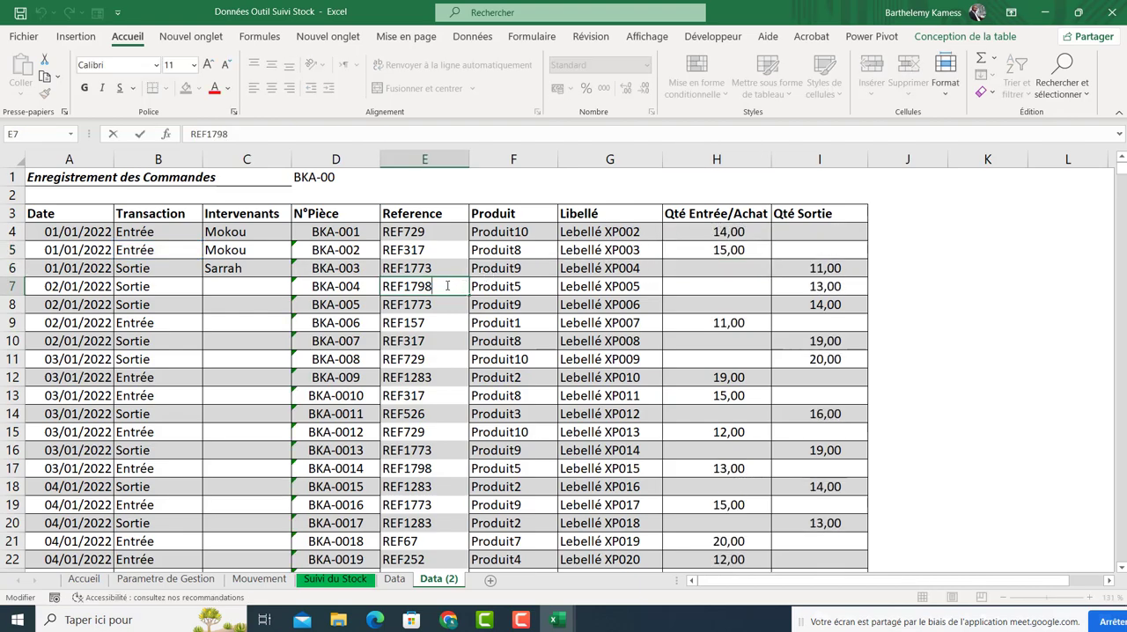
{"action": "key", "text": "Return"}
{"action": "left_click_drag", "start_coordinate": [740, 234], "coordinate": [817, 398]}
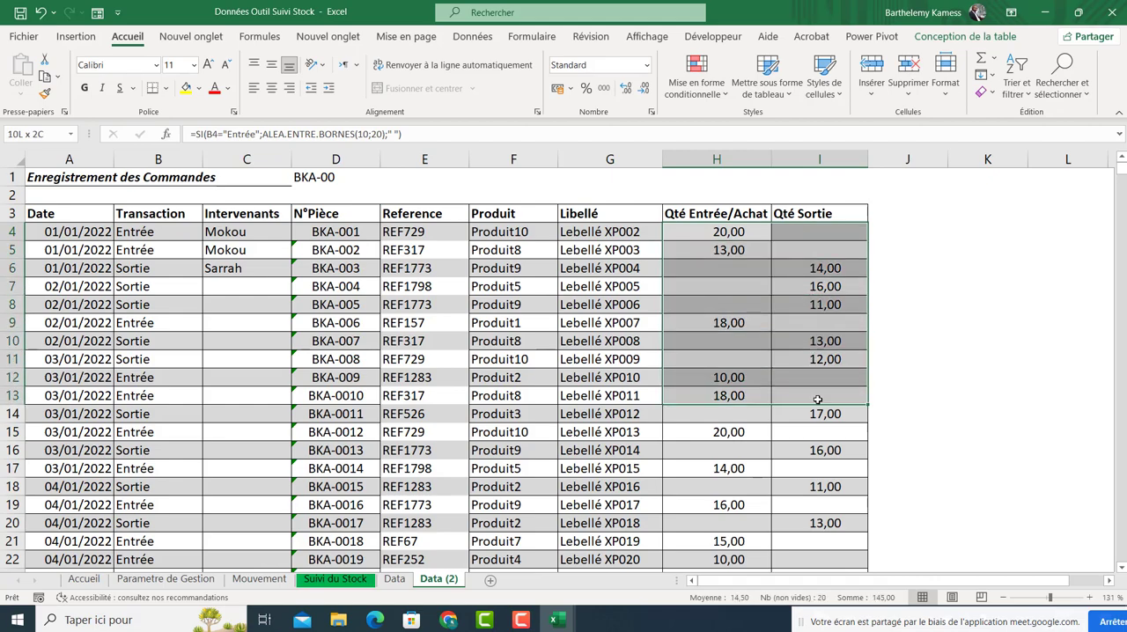
{"action": "double_click", "coordinate": [736, 323]}
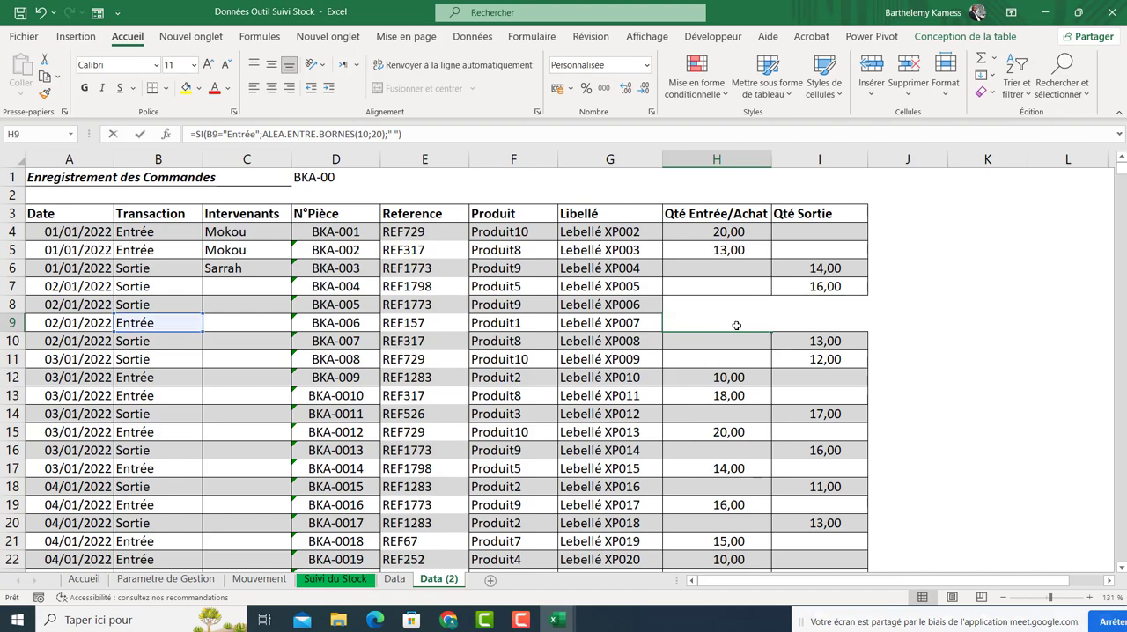
{"action": "key", "text": "Return"}
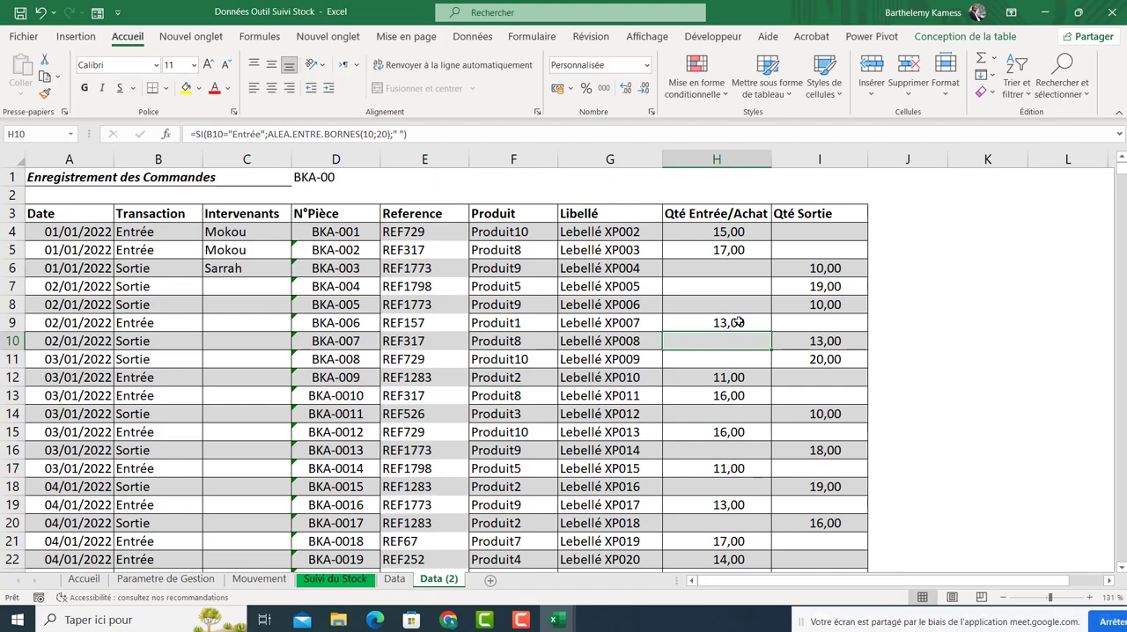
Convert all Qté Entrée/Achat and Qté Sortie formulas to fixed values with Paste Special Values.
{"action": "left_click_drag", "start_coordinate": [748, 231], "coordinate": [779, 230]}
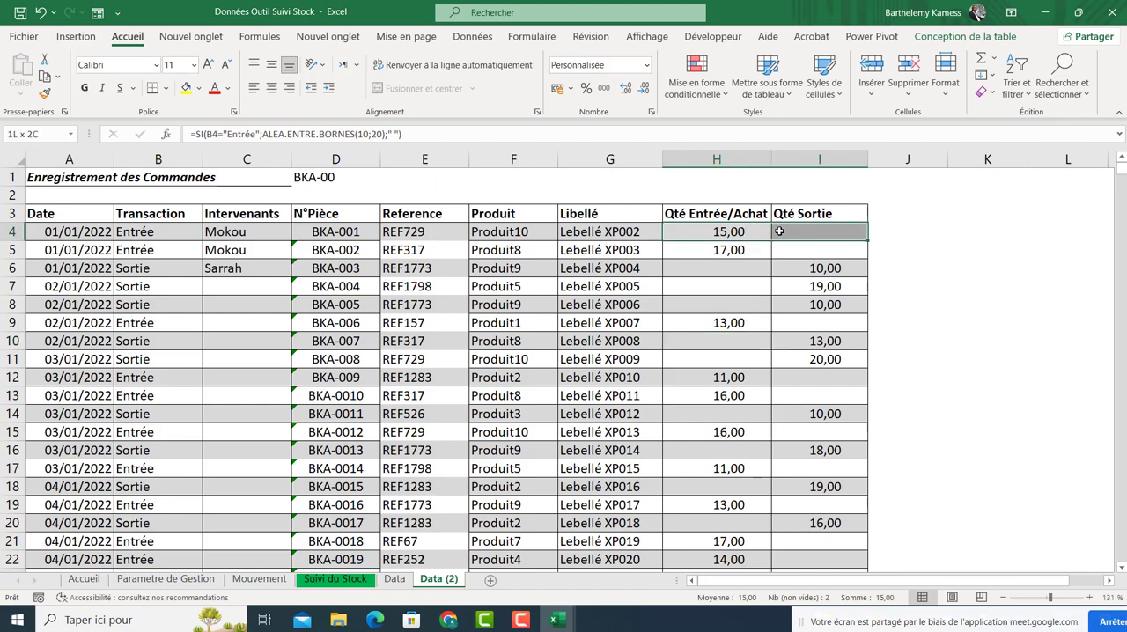
{"action": "key", "text": "ctrl+shift+Down"}
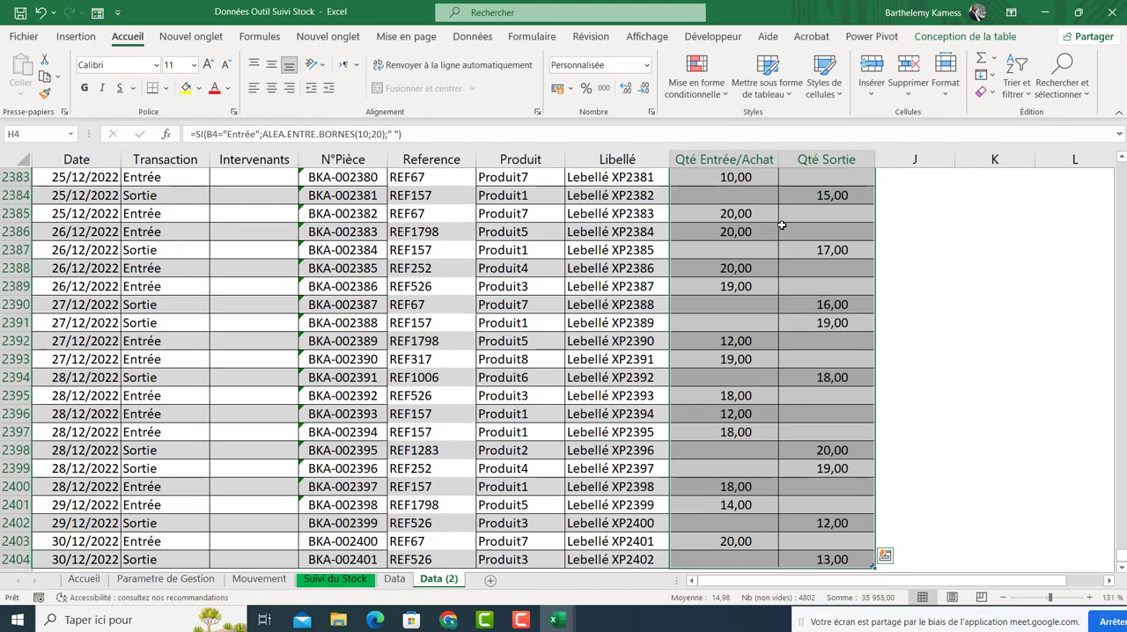
{"action": "key", "text": "ctrl+c"}
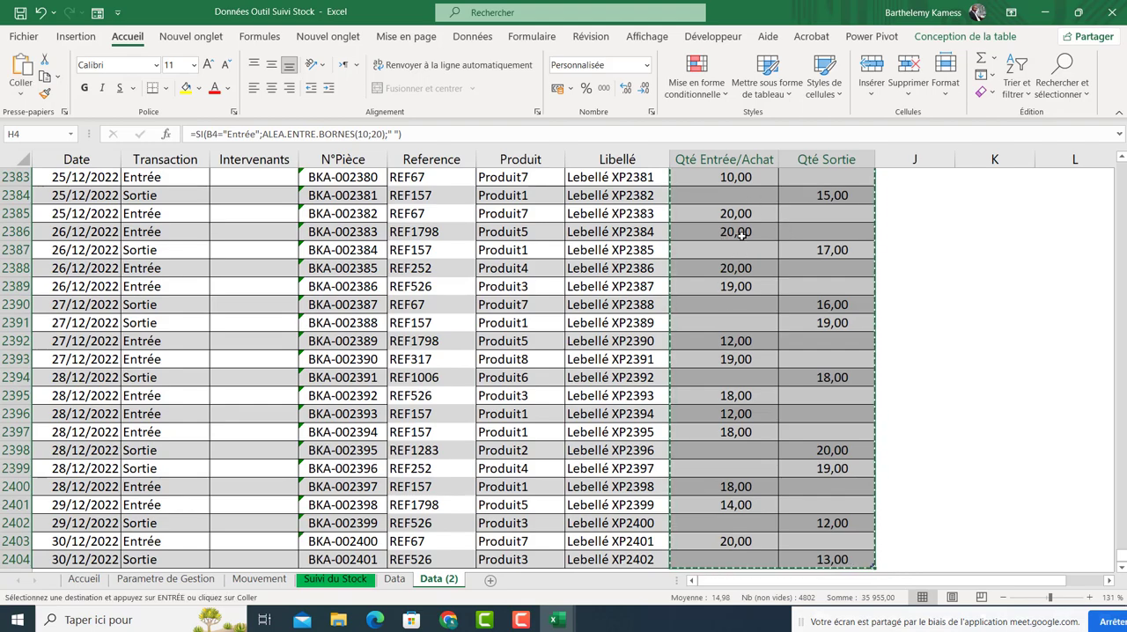
{"action": "right_click", "coordinate": [742, 235]}
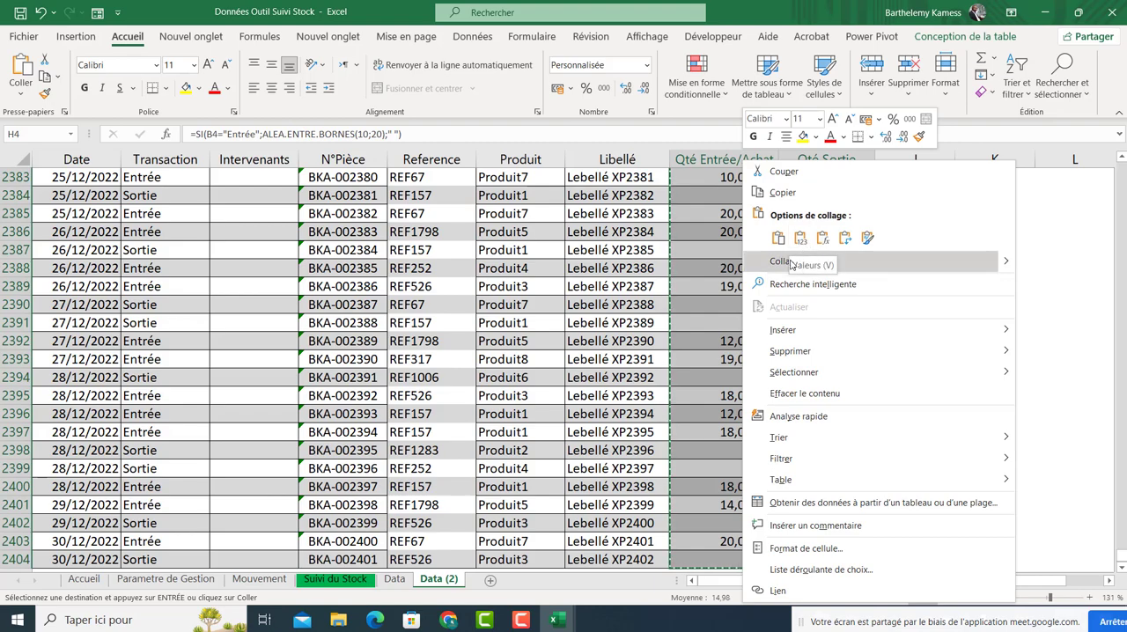
{"action": "left_click", "coordinate": [797, 261]}
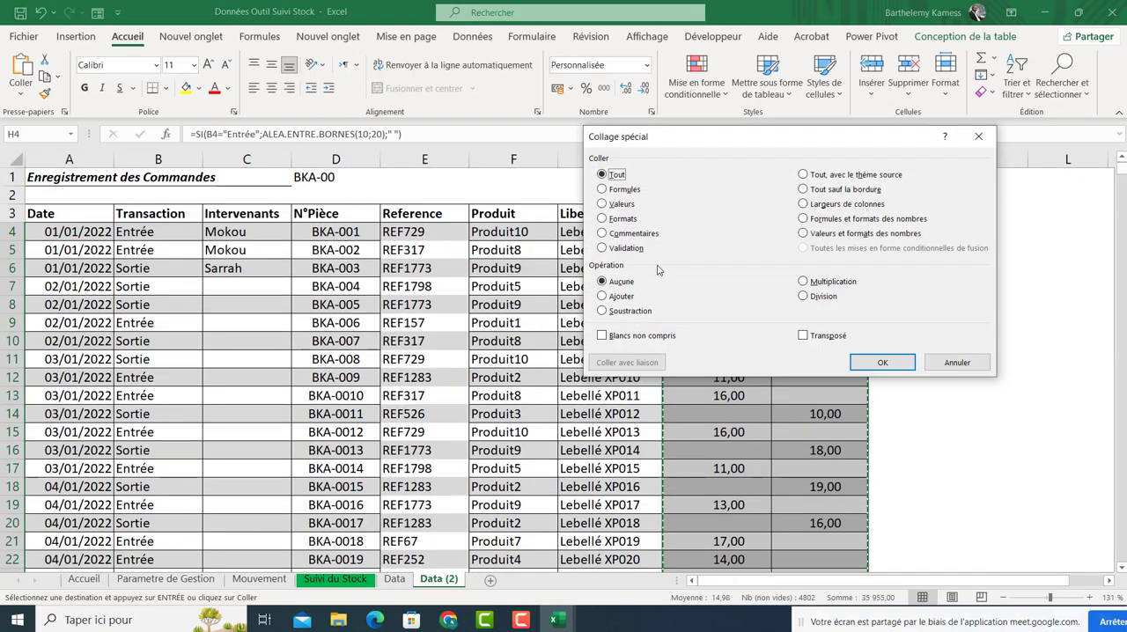
{"action": "left_click", "coordinate": [616, 203]}
{"action": "left_click", "coordinate": [882, 362]}
{"action": "left_click", "coordinate": [729, 384]}
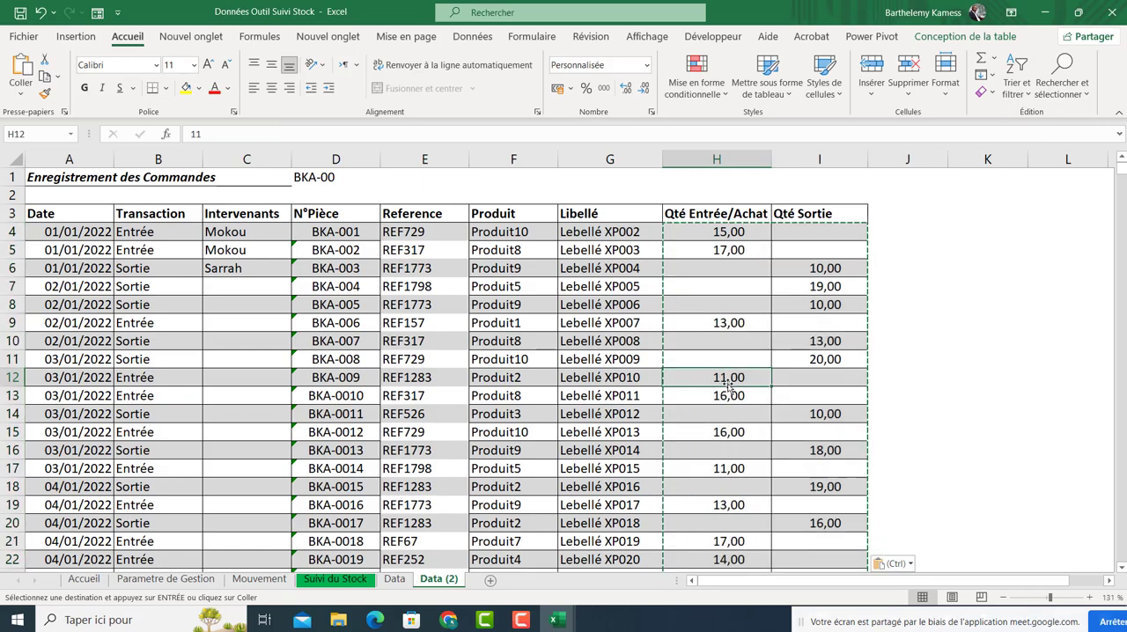
{"action": "key", "text": "Escape"}
Inspect several quantity cells to check they now hold plain values instead of formulas.
{"action": "left_click", "coordinate": [728, 333]}
{"action": "double_click", "coordinate": [728, 332]}
{"action": "double_click", "coordinate": [723, 287]}
{"action": "scroll", "coordinate": [687, 242], "scroll_direction": "up", "scroll_amount": 20}
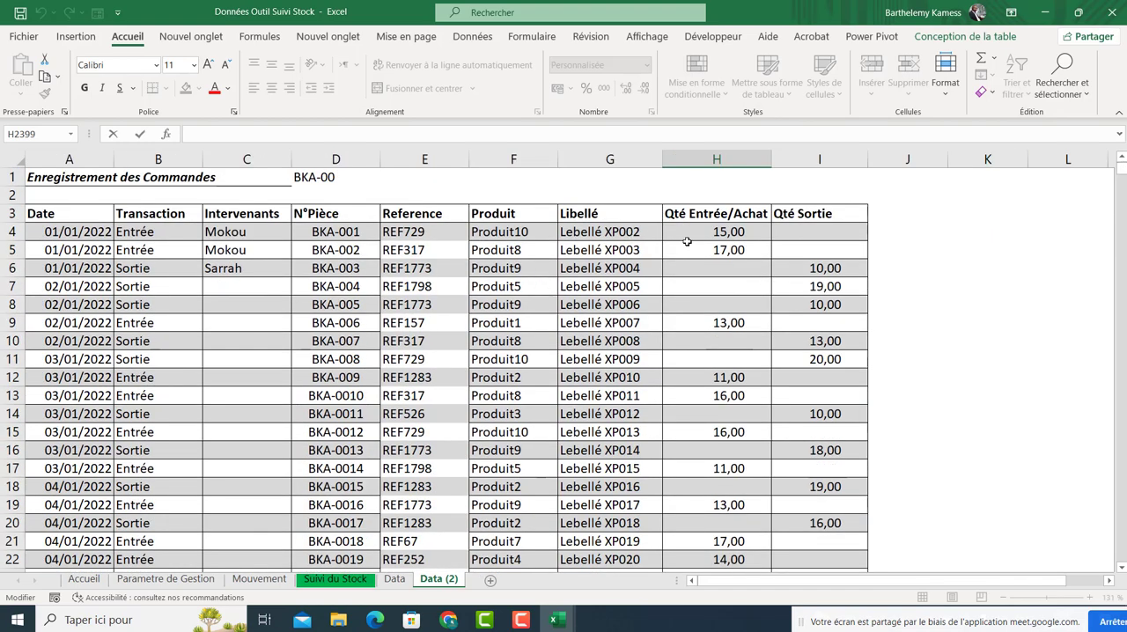
{"action": "left_click", "coordinate": [687, 231]}
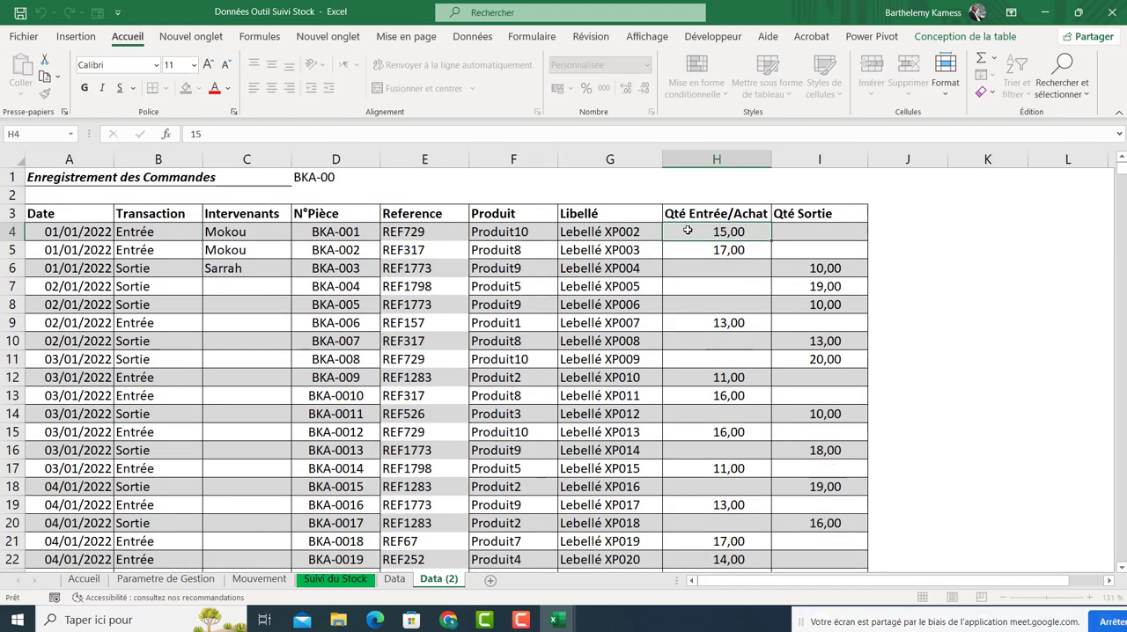
{"action": "left_click", "coordinate": [717, 270]}
{"action": "left_click", "coordinate": [785, 276]}
{"action": "left_click", "coordinate": [722, 333]}
Switch to Google Meet, admit the participant asking to join, and return to the Excel workbook.
{"action": "left_click", "coordinate": [448, 619]}
{"action": "left_click", "coordinate": [431, 547]}
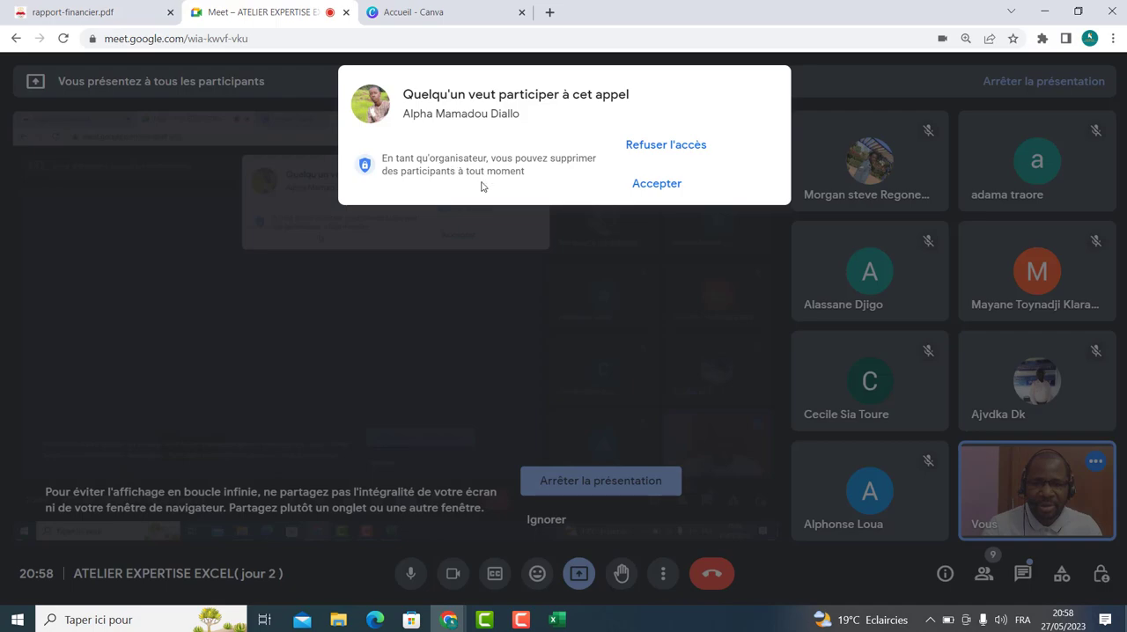
{"action": "left_click", "coordinate": [641, 184]}
{"action": "mouse_move", "coordinate": [552, 623]}
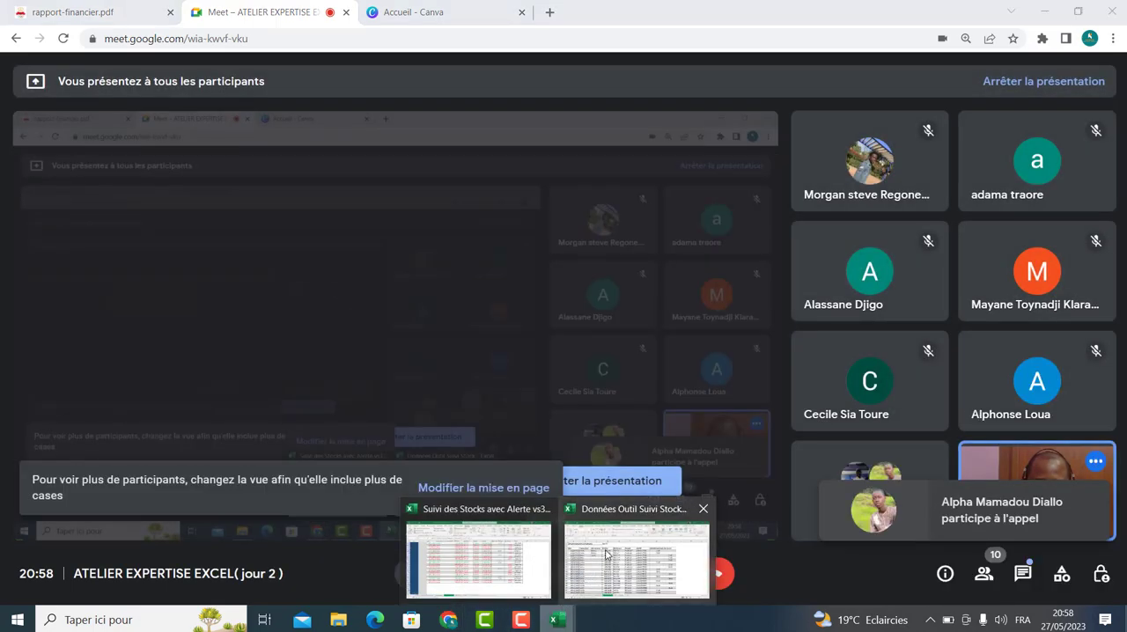
{"action": "left_click", "coordinate": [637, 549]}
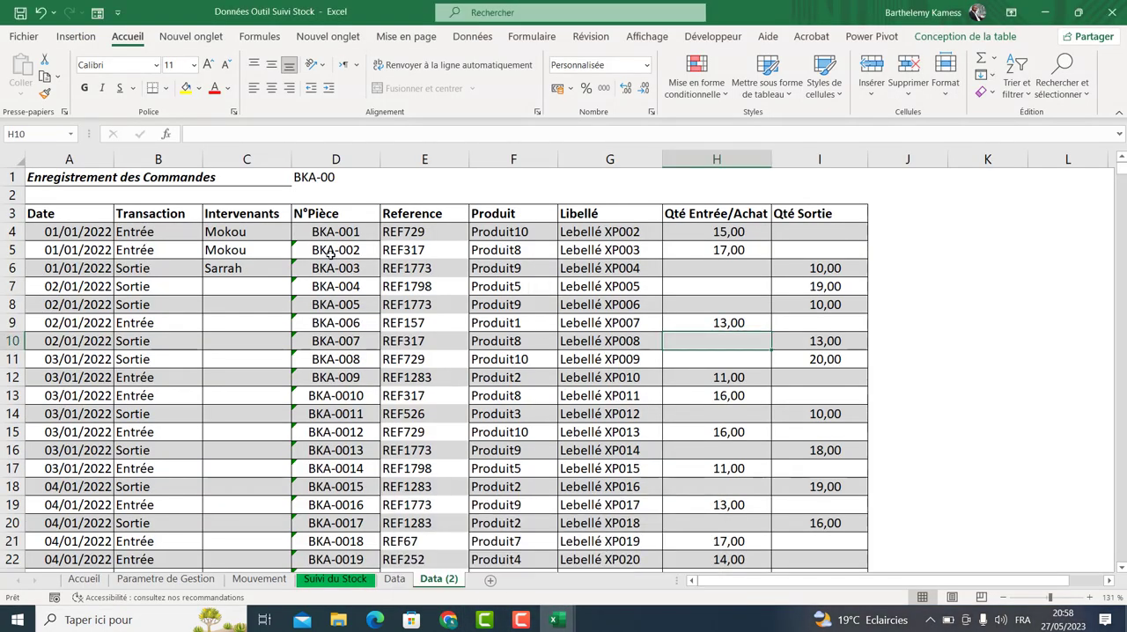
In Suivi du Stock, link cell A4 to the first reference in A2 of the Parametre de Gestion sheet.
{"action": "left_click", "coordinate": [333, 578]}
{"action": "left_click", "coordinate": [70, 236]}
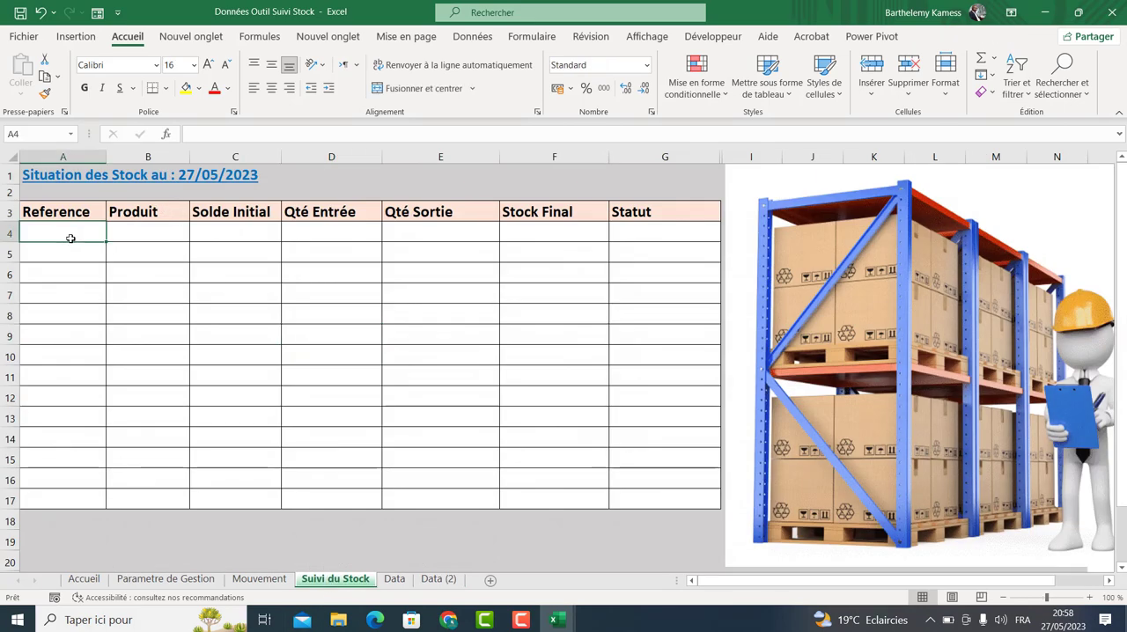
{"action": "type", "text": "="}
{"action": "left_click", "coordinate": [165, 578]}
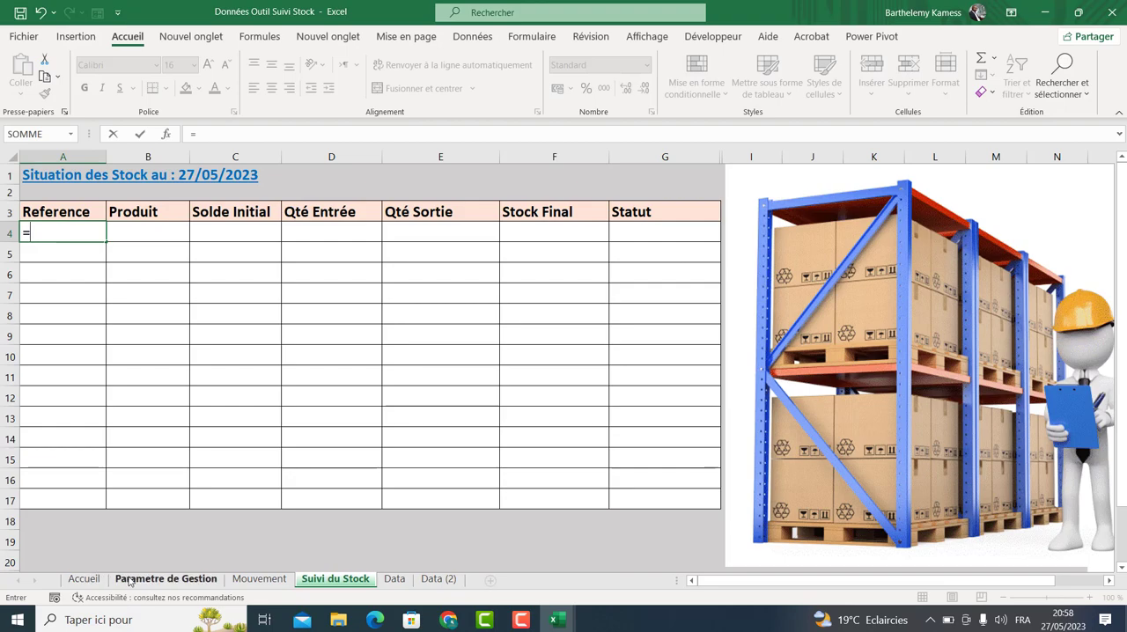
{"action": "left_click", "coordinate": [53, 186]}
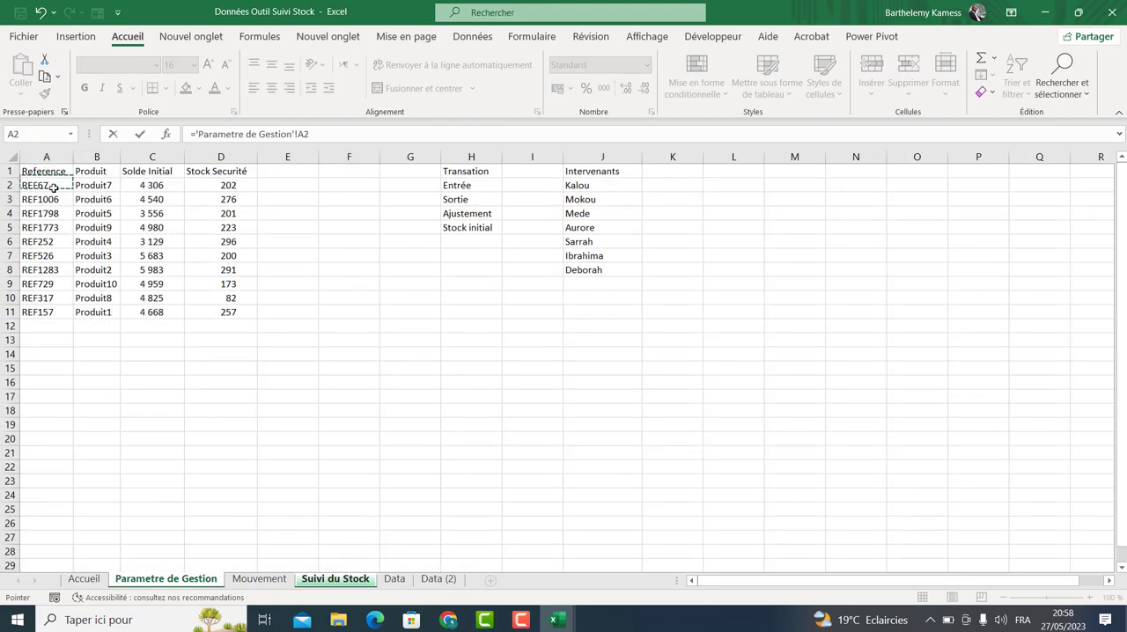
{"action": "key", "text": "Return"}
Fill the reference link down to row 17 and across into the Produit column of the stock summary.
{"action": "left_click", "coordinate": [83, 233]}
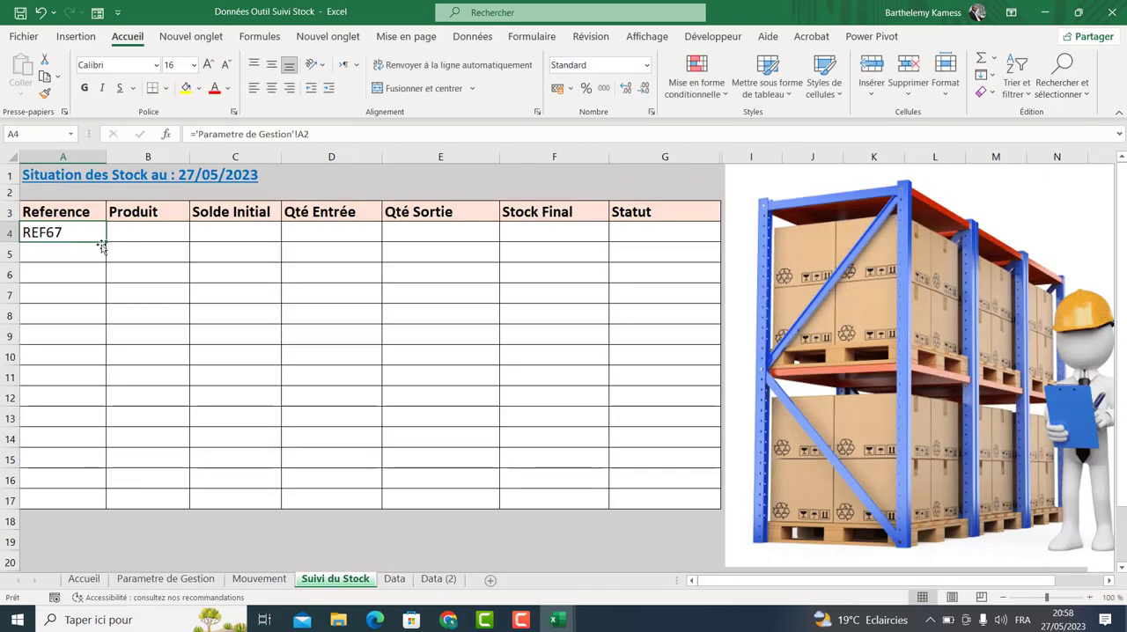
{"action": "left_click_drag", "start_coordinate": [104, 243], "coordinate": [93, 502]}
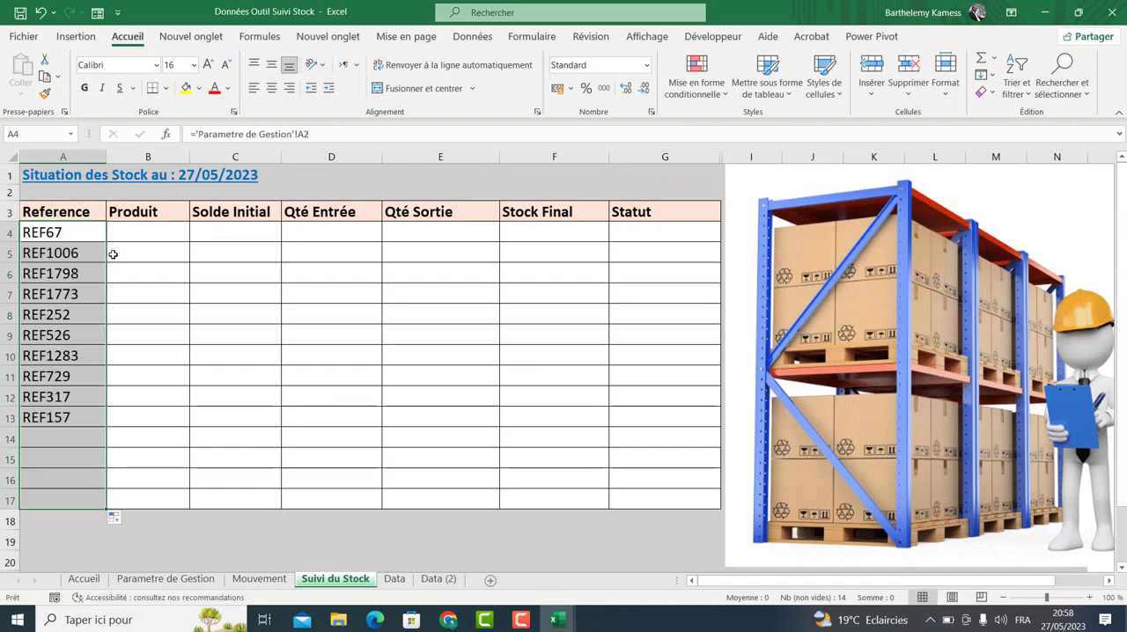
{"action": "left_click", "coordinate": [81, 240]}
{"action": "left_click_drag", "start_coordinate": [104, 244], "coordinate": [181, 500]}
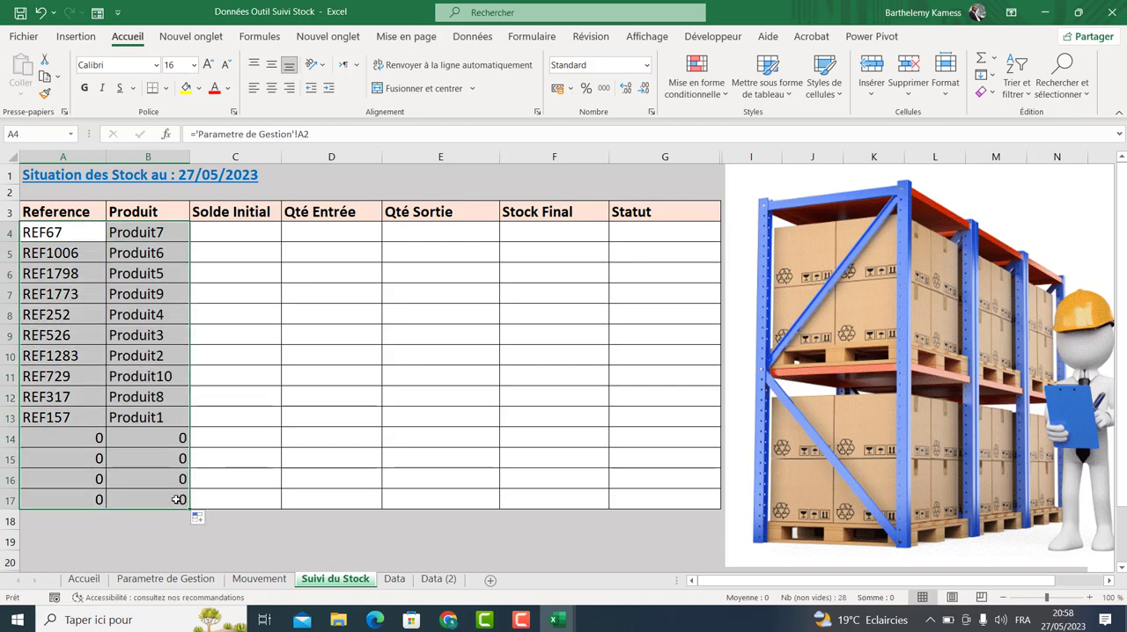
{"action": "left_click", "coordinate": [274, 272]}
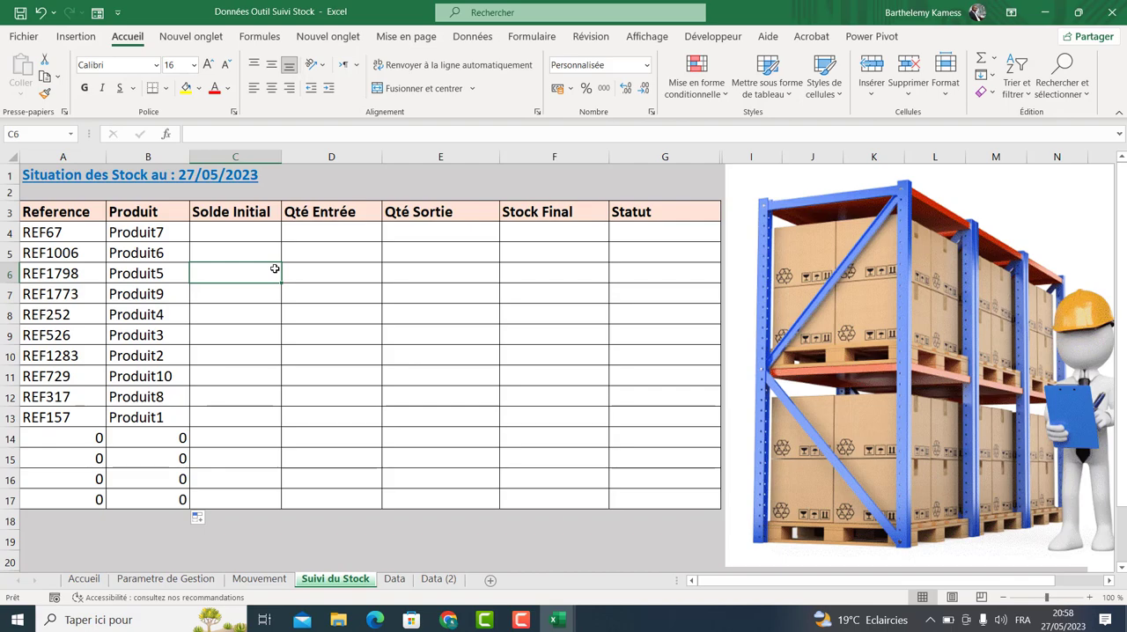
Examine the Mouvement sheet and the Transaction and quantity cells in the first rows of Data (2).
{"action": "left_click", "coordinate": [259, 578]}
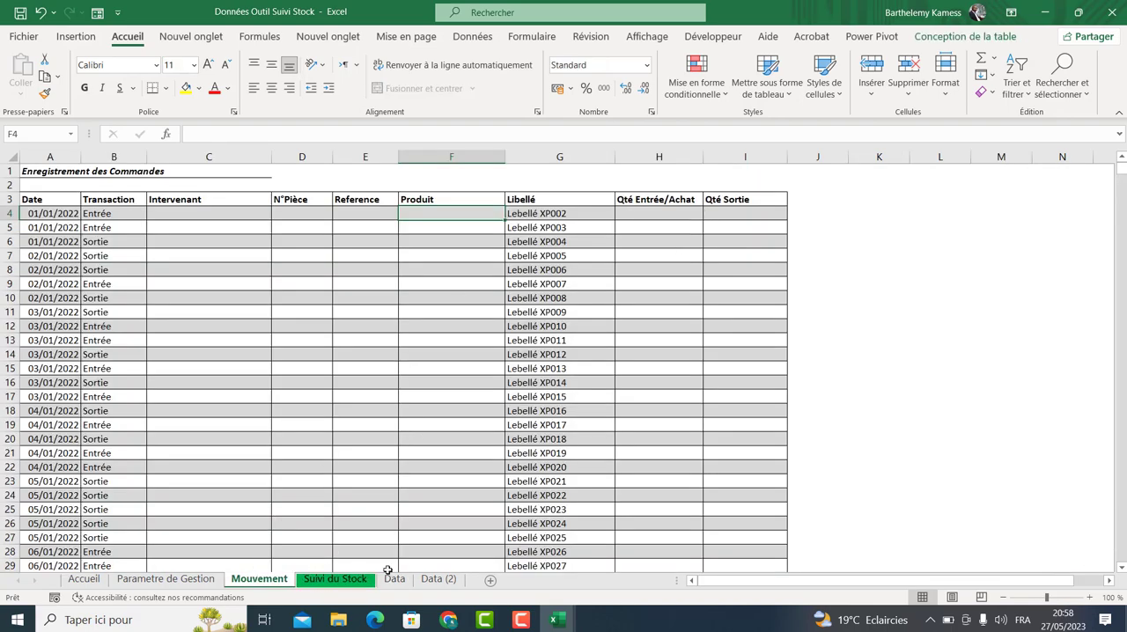
{"action": "left_click", "coordinate": [437, 578]}
{"action": "left_click", "coordinate": [732, 233]}
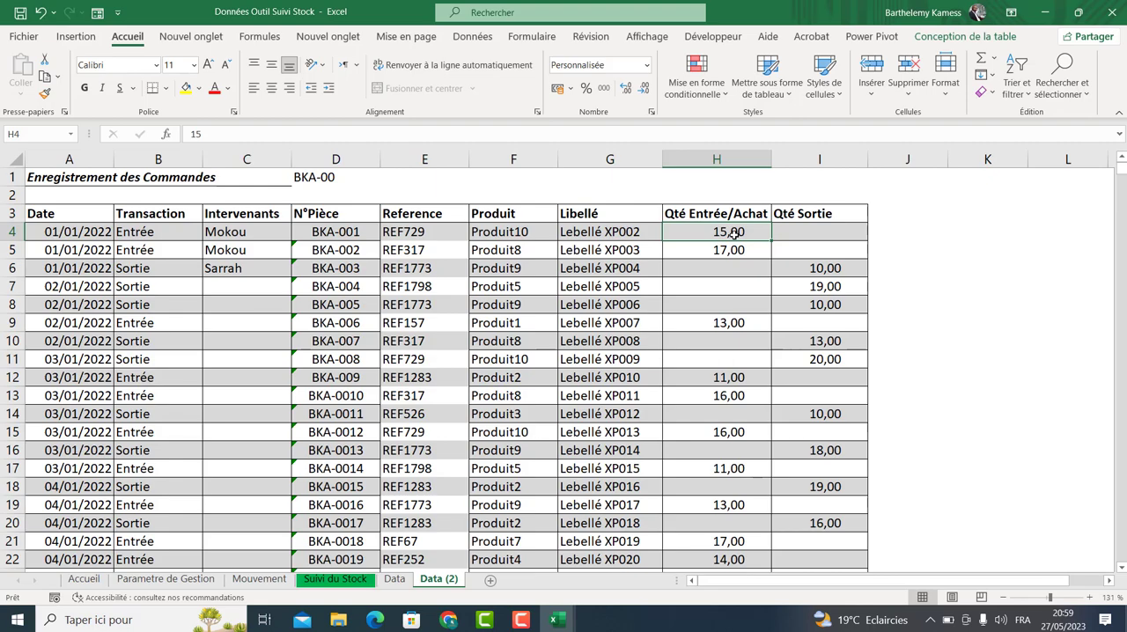
{"action": "left_click", "coordinate": [173, 231]}
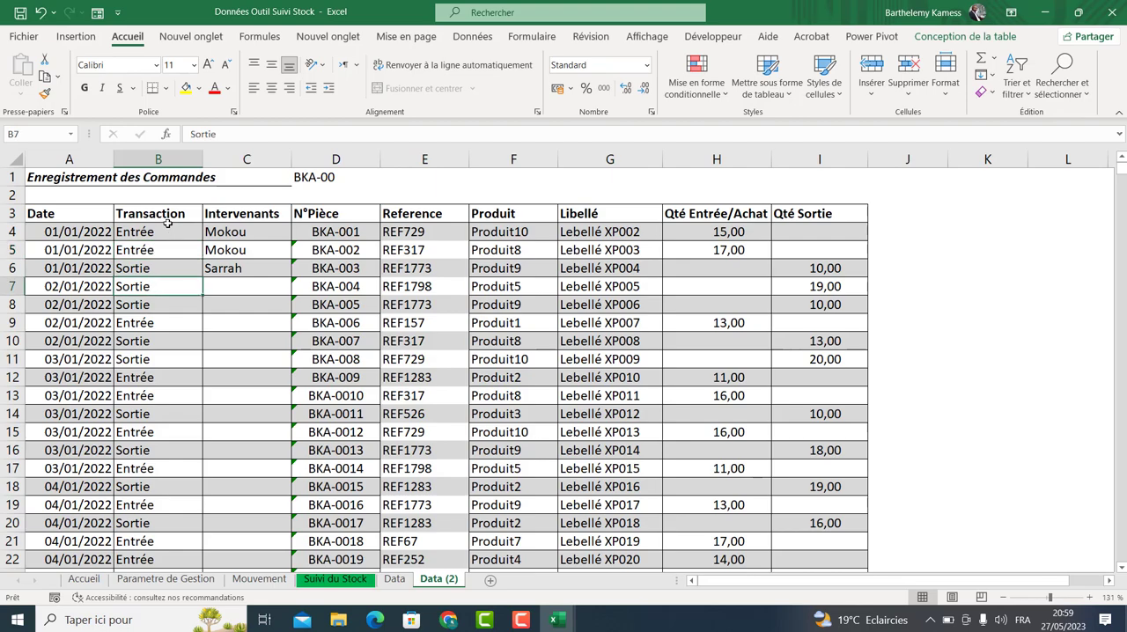
{"action": "left_click", "coordinate": [164, 286]}
{"action": "left_click", "coordinate": [170, 234]}
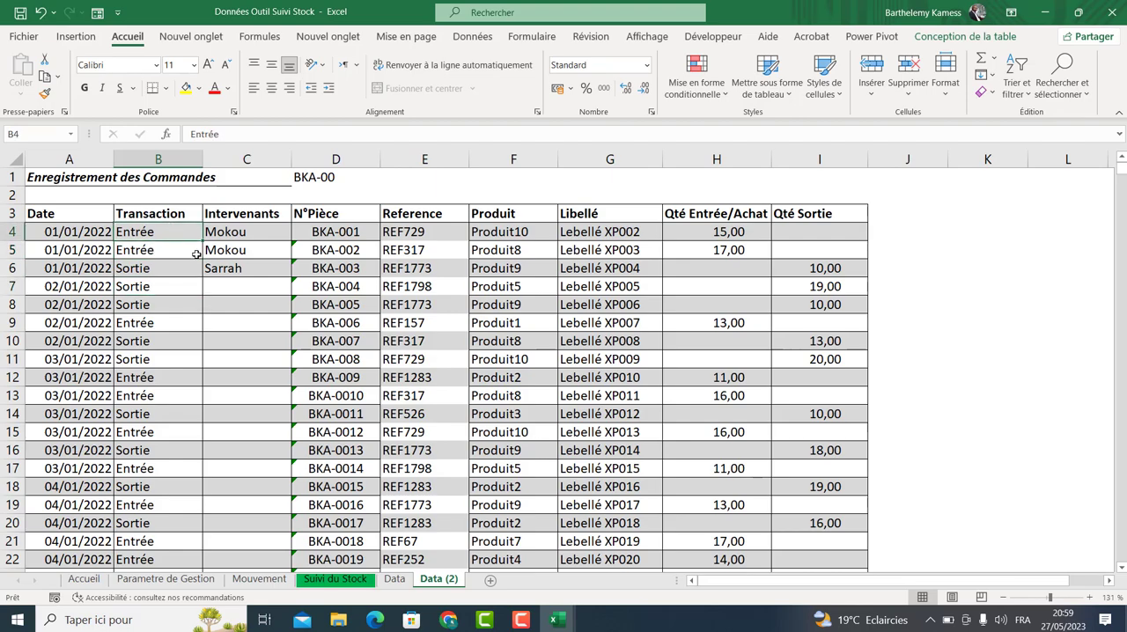
{"action": "left_click", "coordinate": [793, 267]}
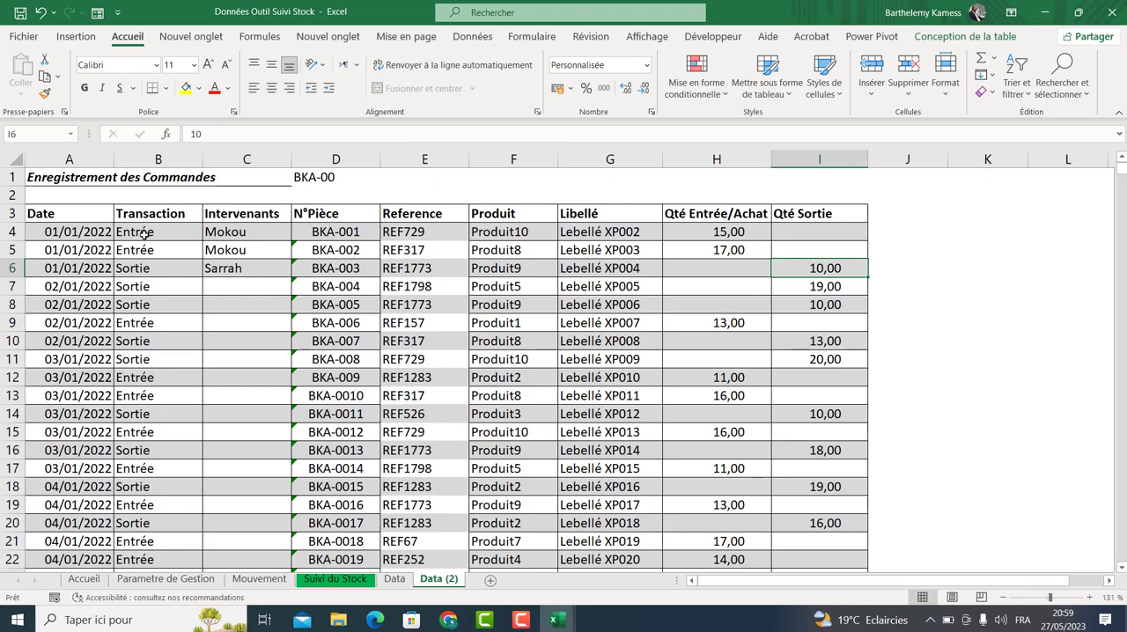
{"action": "left_click_drag", "start_coordinate": [143, 233], "coordinate": [140, 268]}
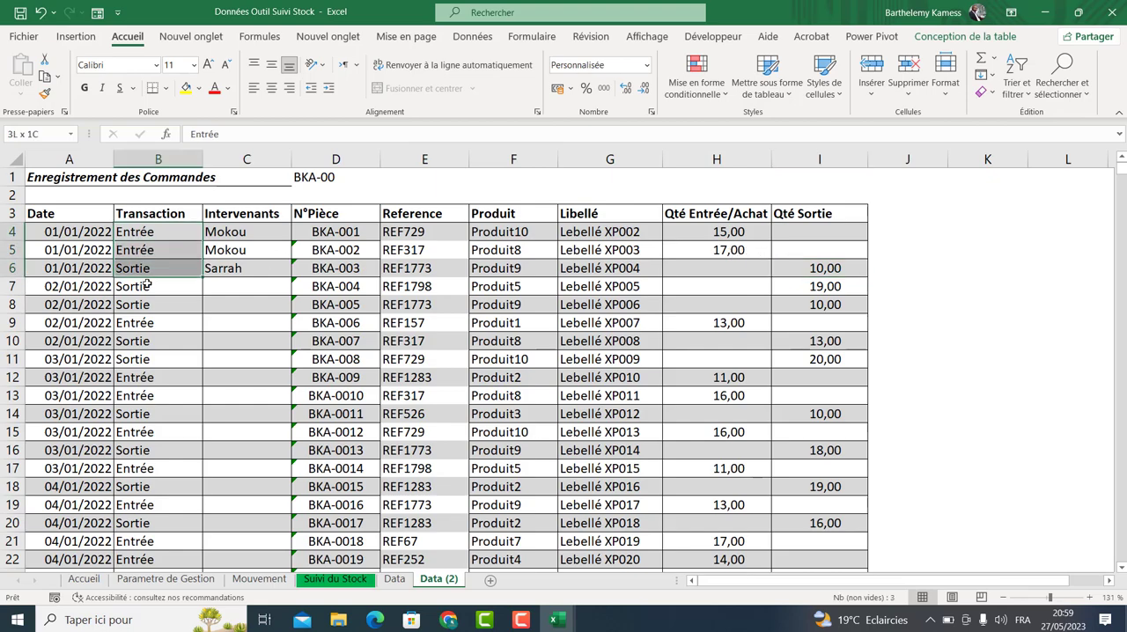
{"action": "left_click", "coordinate": [722, 257]}
{"action": "left_click", "coordinate": [810, 255]}
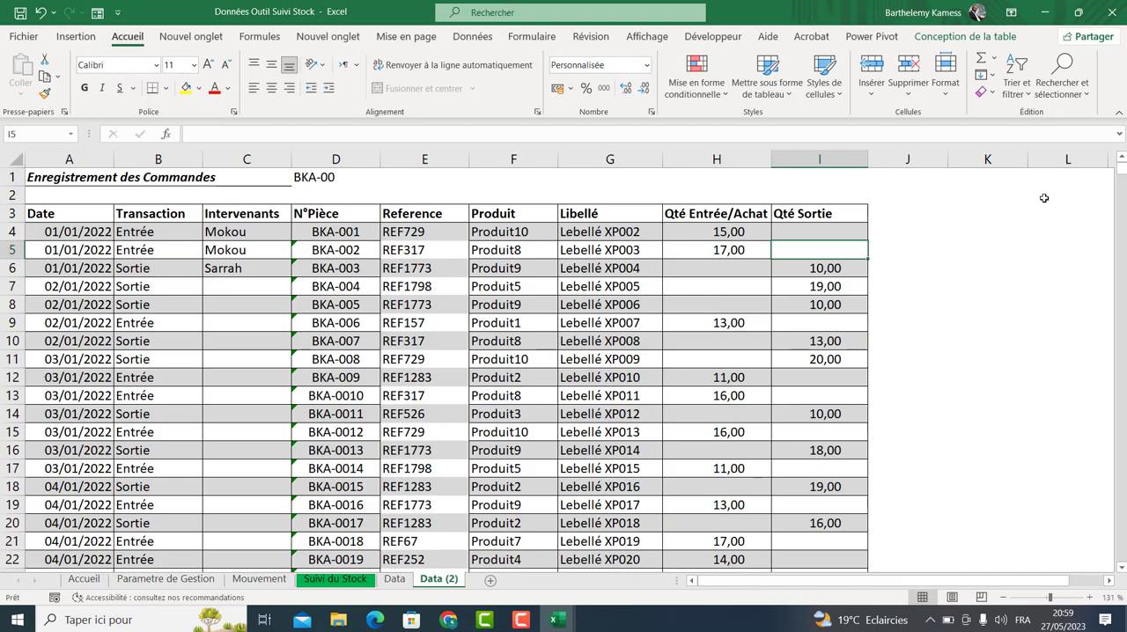
Inspect the last rows of Data (2) and several transaction, quantity and N°Pièce cells before returning to the top.
{"action": "left_click_drag", "start_coordinate": [1121, 165], "coordinate": [1121, 548]}
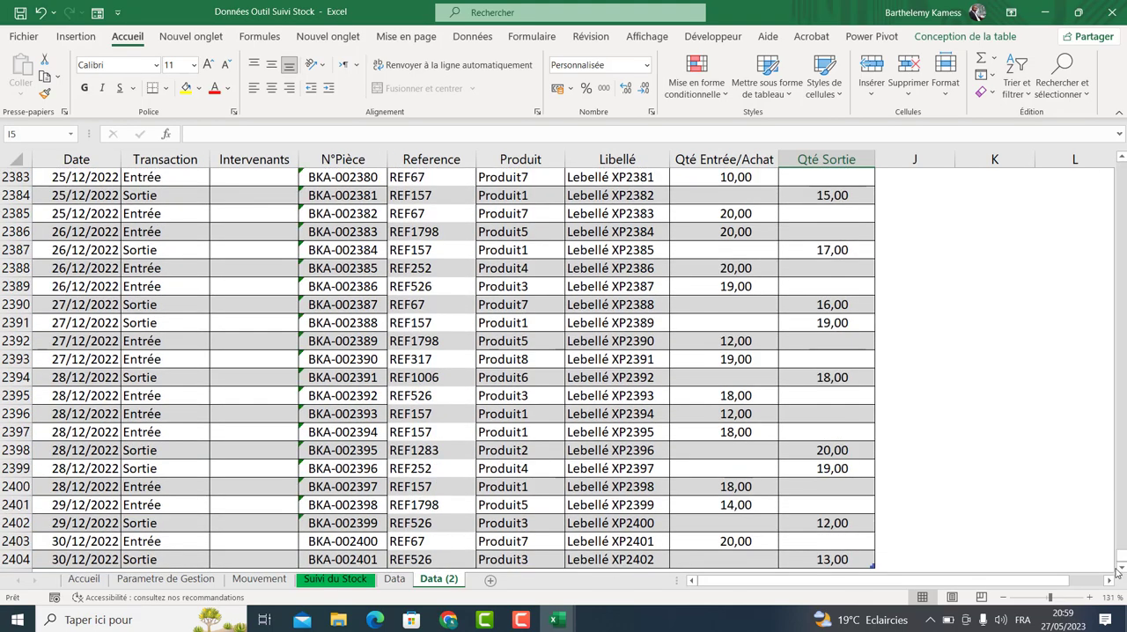
{"action": "left_click", "coordinate": [1121, 568]}
{"action": "left_click", "coordinate": [1120, 568]}
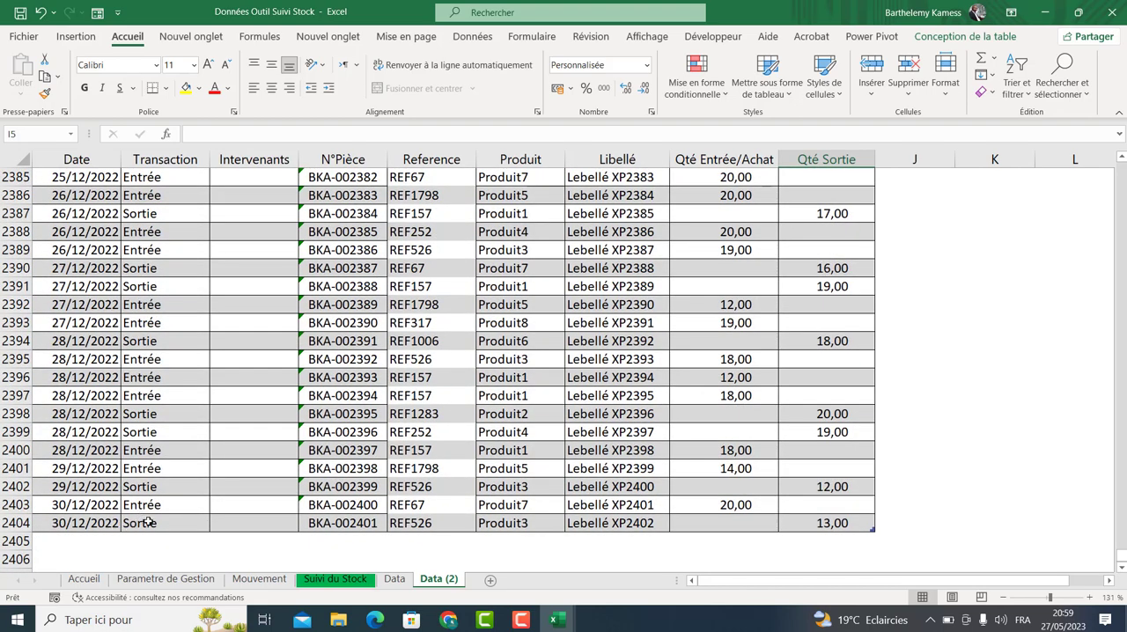
{"action": "left_click", "coordinate": [148, 523]}
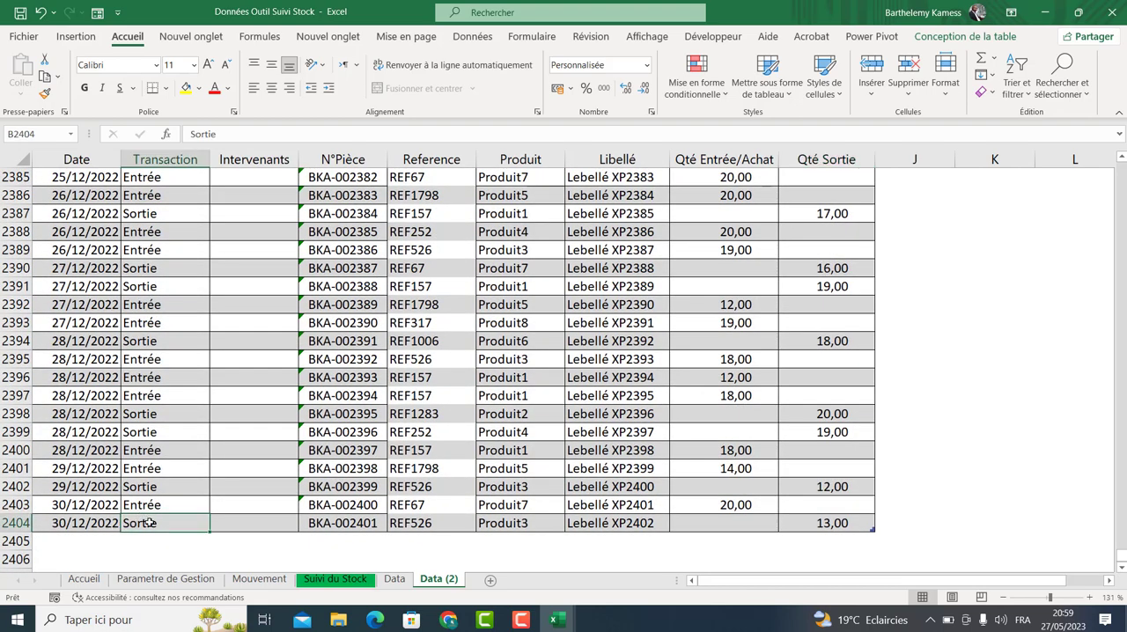
{"action": "left_click", "coordinate": [748, 524]}
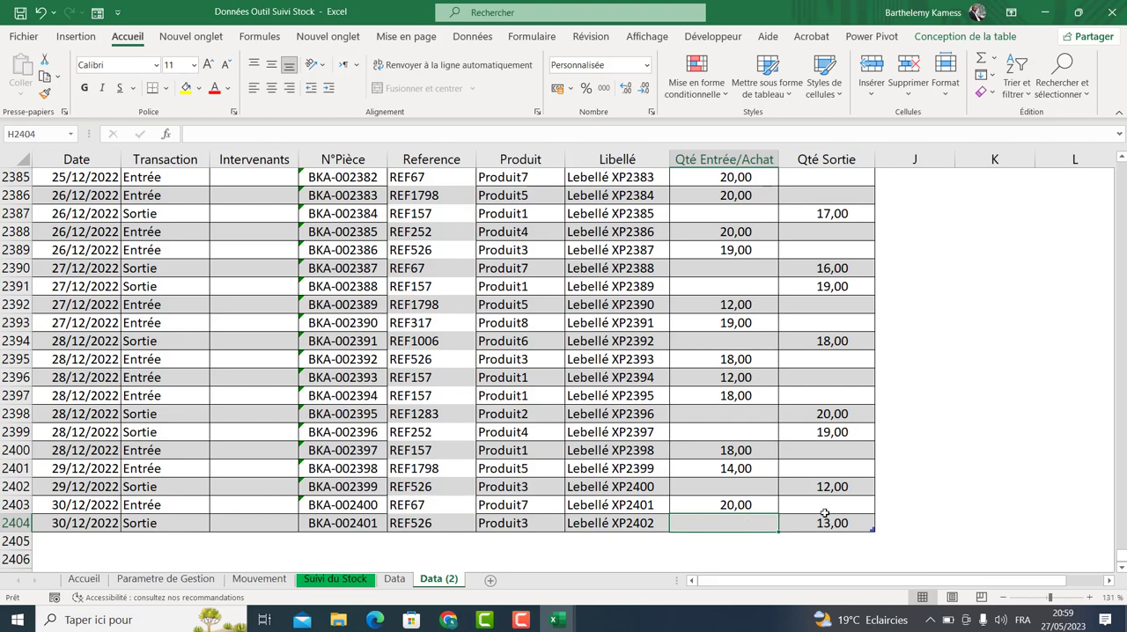
{"action": "left_click_drag", "start_coordinate": [834, 523], "coordinate": [182, 465]}
{"action": "left_click", "coordinate": [177, 471]}
{"action": "left_click_drag", "start_coordinate": [176, 521], "coordinate": [829, 526]}
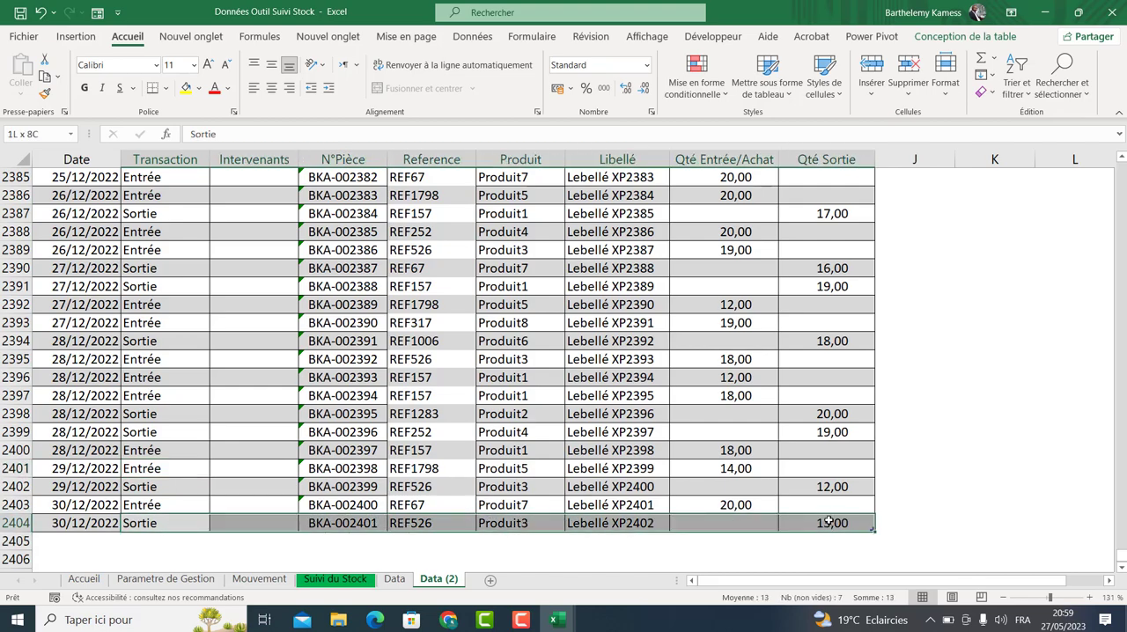
{"action": "left_click", "coordinate": [829, 523]}
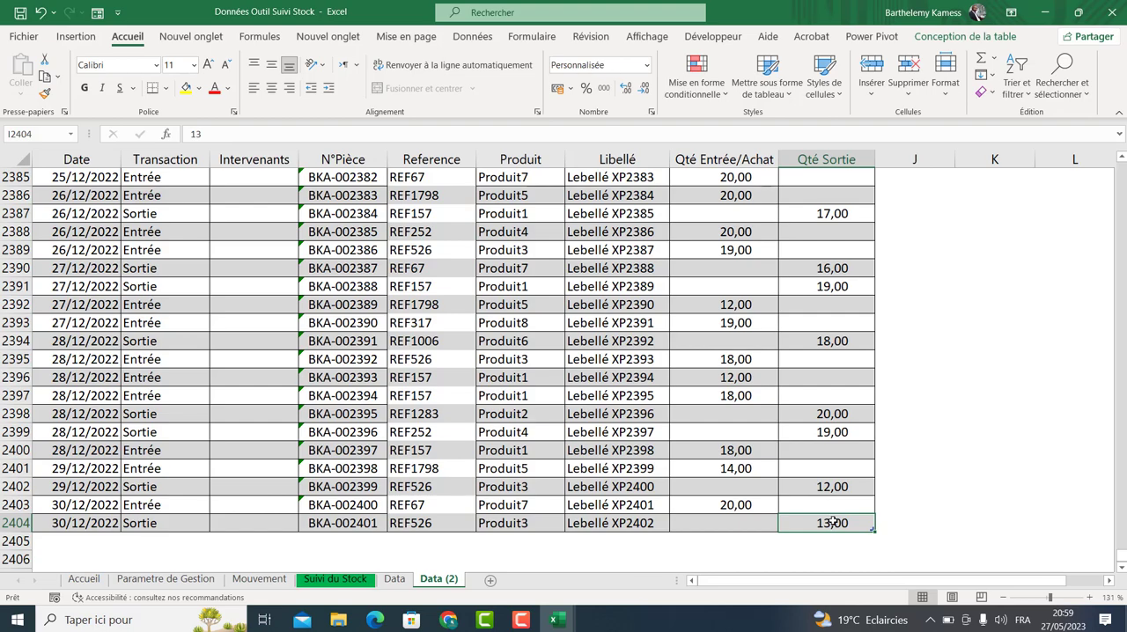
{"action": "left_click_drag", "start_coordinate": [832, 523], "coordinate": [211, 80]}
{"action": "left_click", "coordinate": [308, 286]}
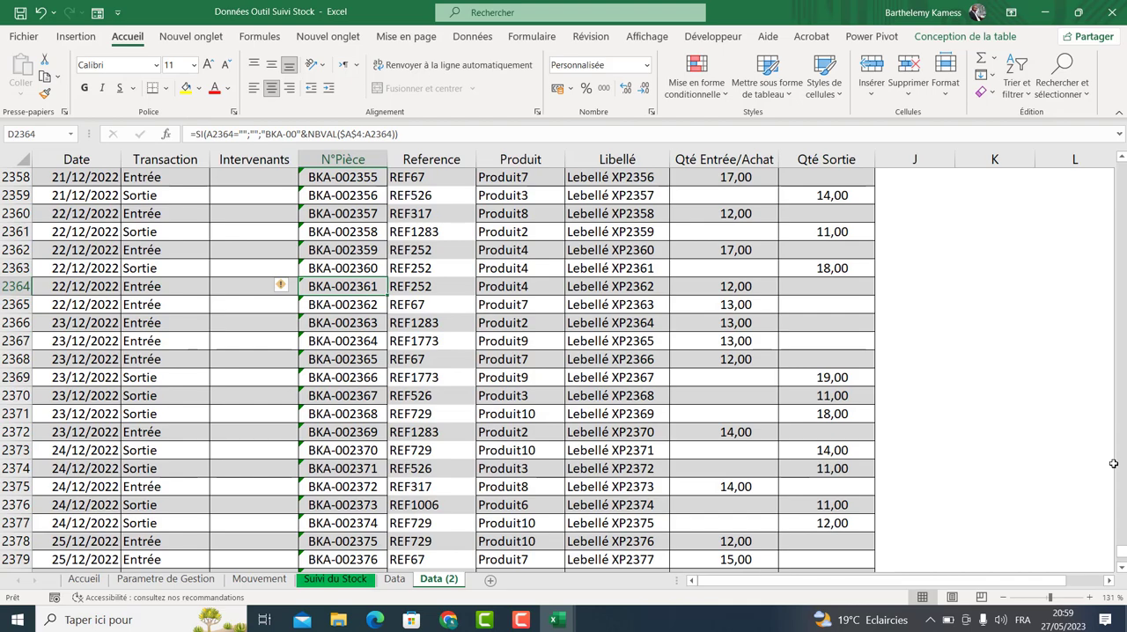
{"action": "left_click_drag", "start_coordinate": [1121, 552], "coordinate": [1122, 132]}
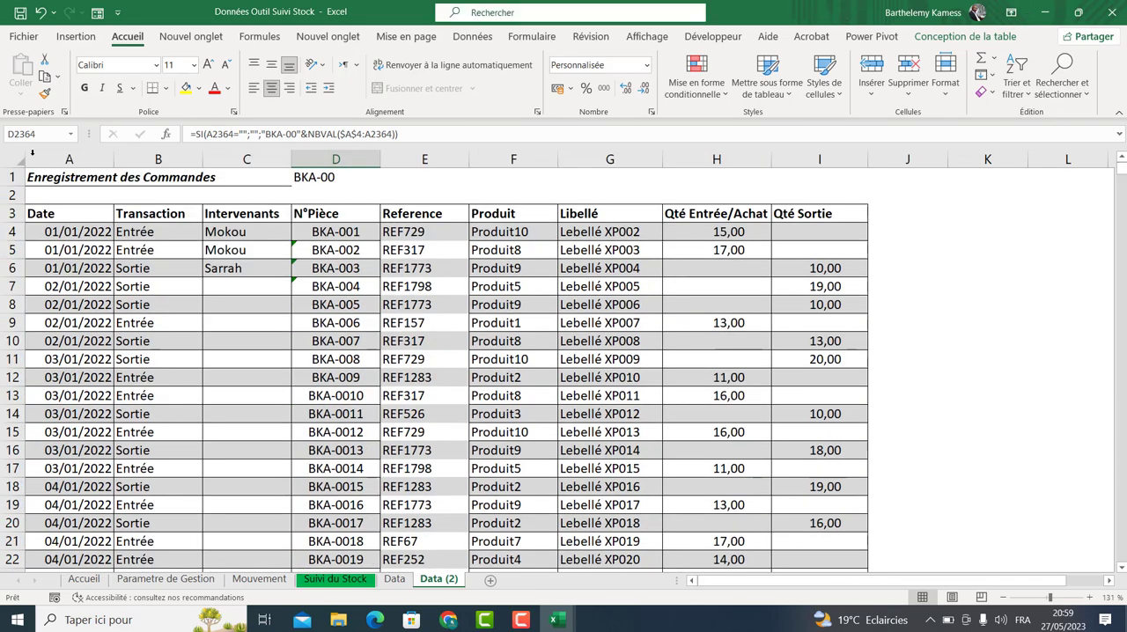
{"action": "left_click_drag", "start_coordinate": [58, 233], "coordinate": [827, 614]}
{"action": "left_click", "coordinate": [808, 509]}
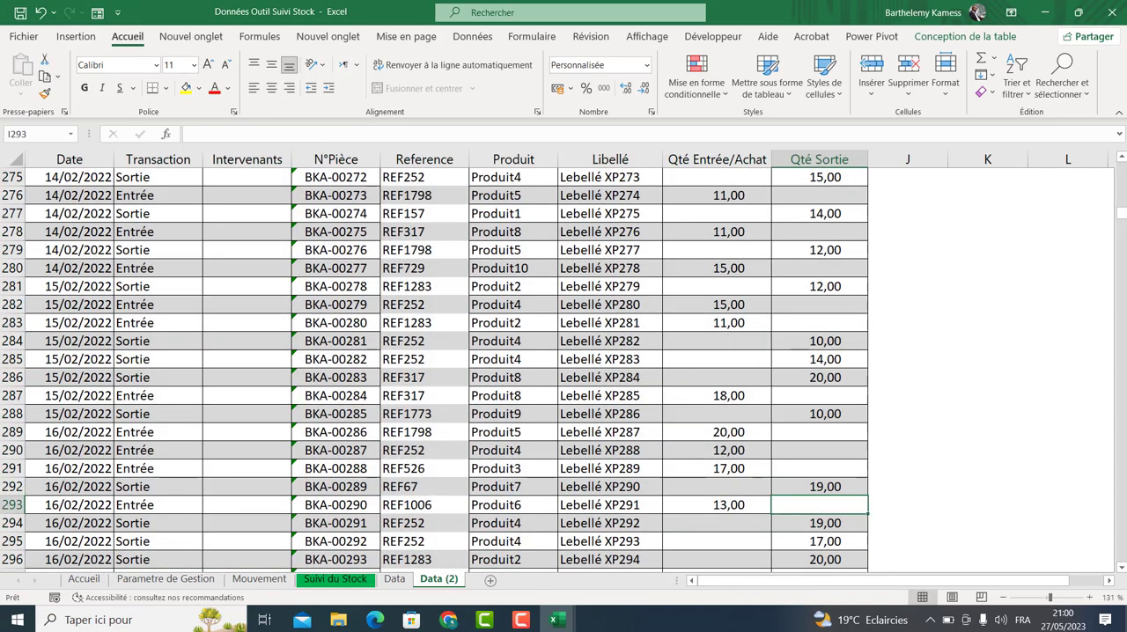
{"action": "left_click", "coordinate": [1123, 210]}
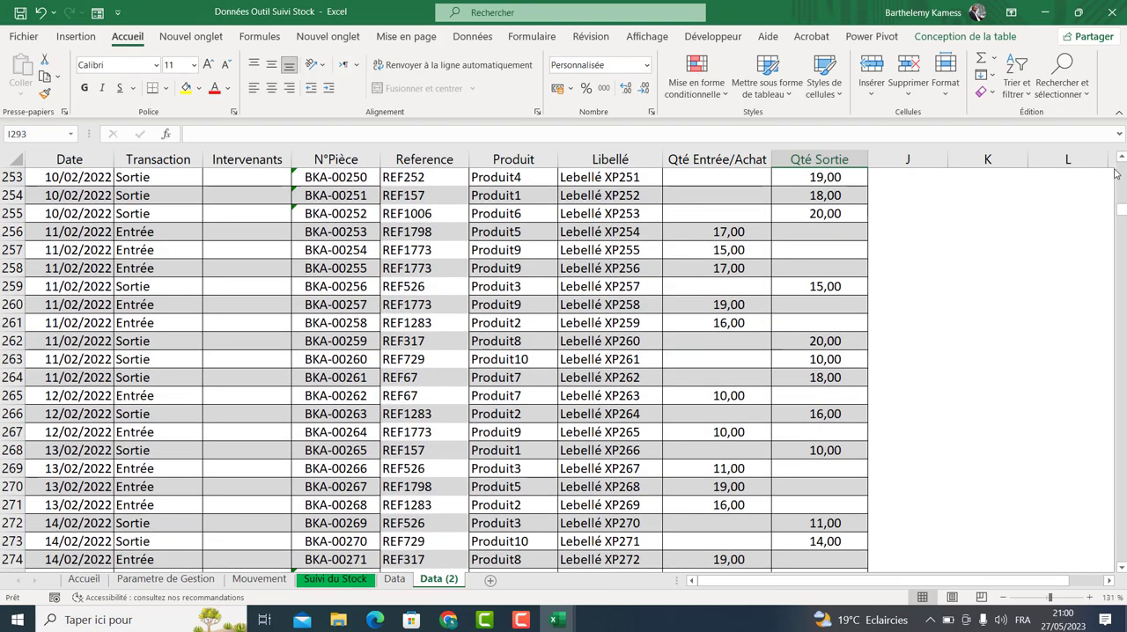
{"action": "left_click_drag", "start_coordinate": [1122, 210], "coordinate": [1124, 145]}
{"action": "left_click", "coordinate": [533, 420]}
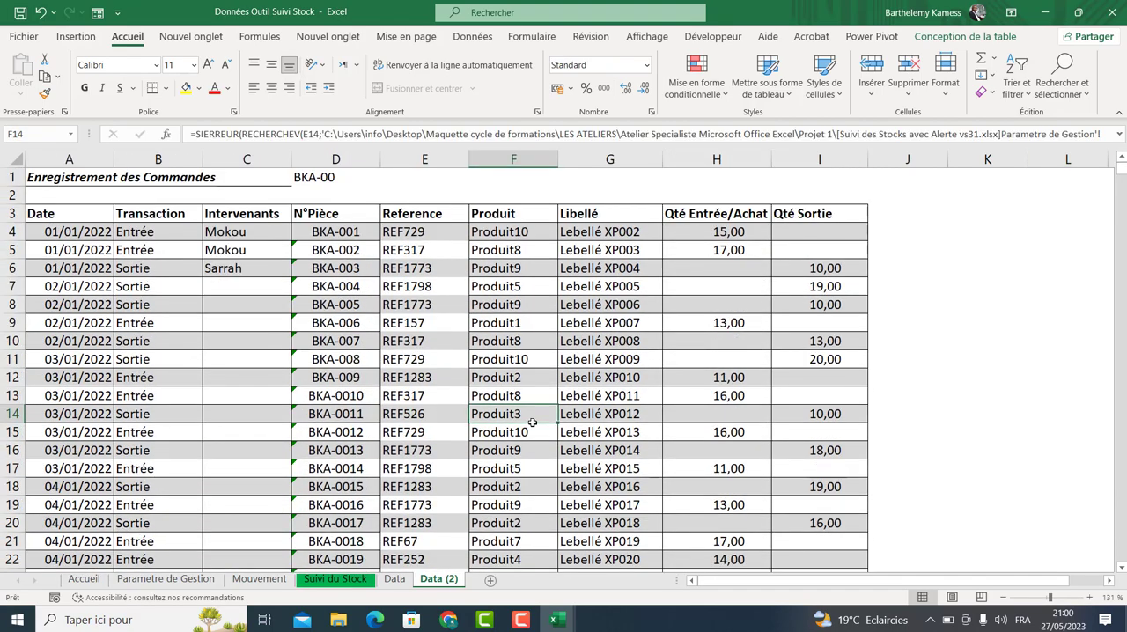
Add a conditional formatting formula rule =$B4="Entrée" to the whole table, giving matching rows a green font.
{"action": "key", "text": "ctrl+a"}
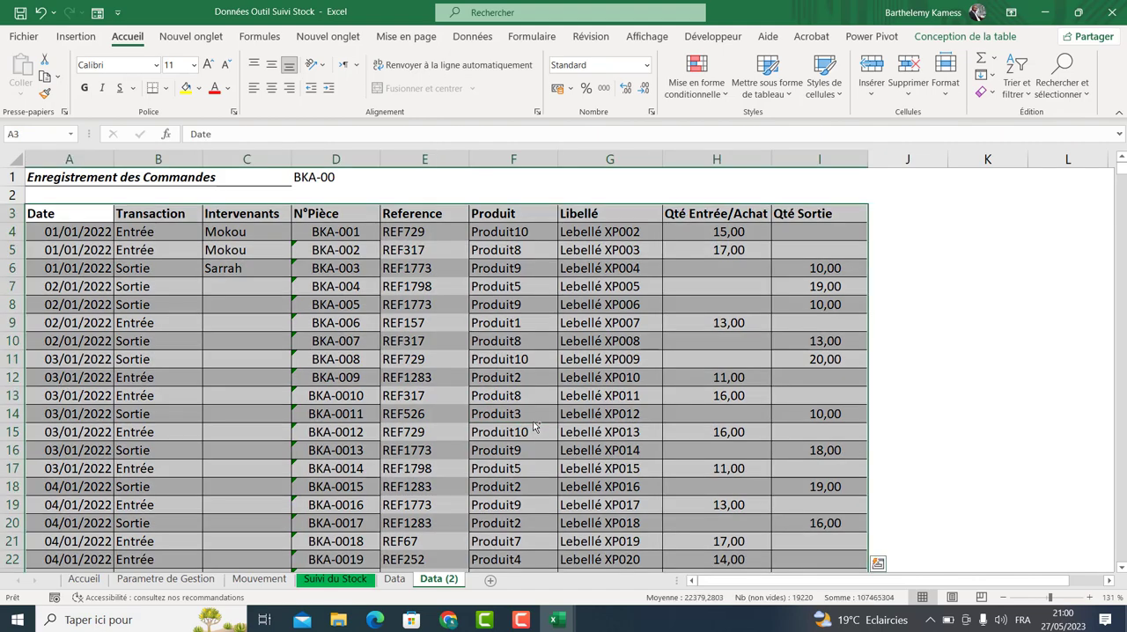
{"action": "left_click", "coordinate": [187, 38]}
{"action": "left_click", "coordinate": [134, 41]}
{"action": "left_click", "coordinate": [695, 81]}
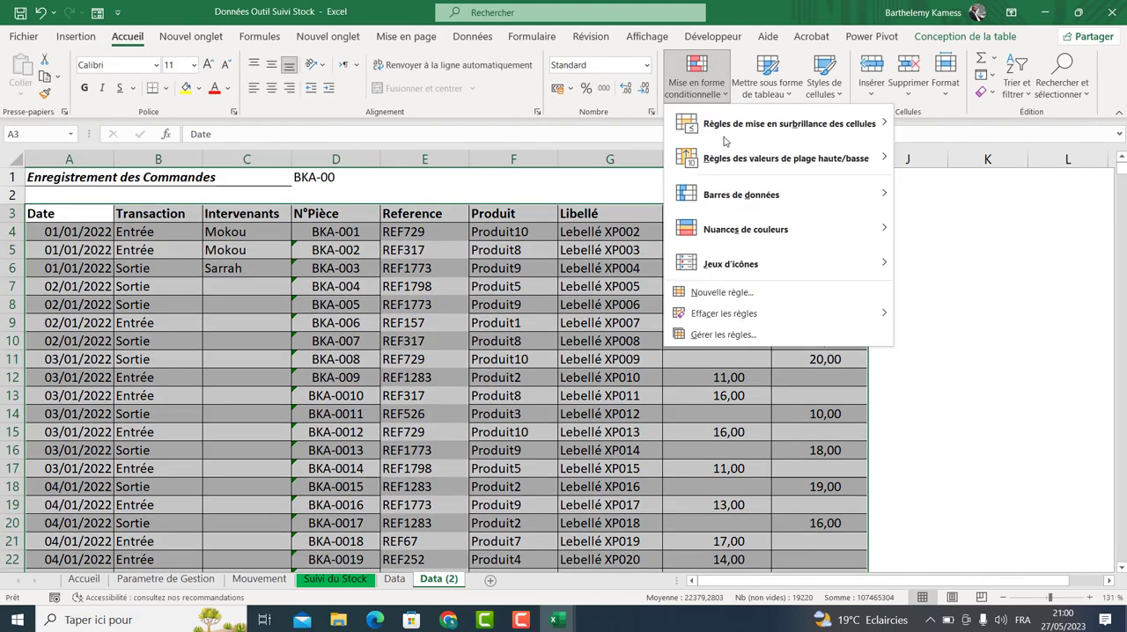
{"action": "left_click", "coordinate": [727, 300]}
{"action": "left_click", "coordinate": [451, 349]}
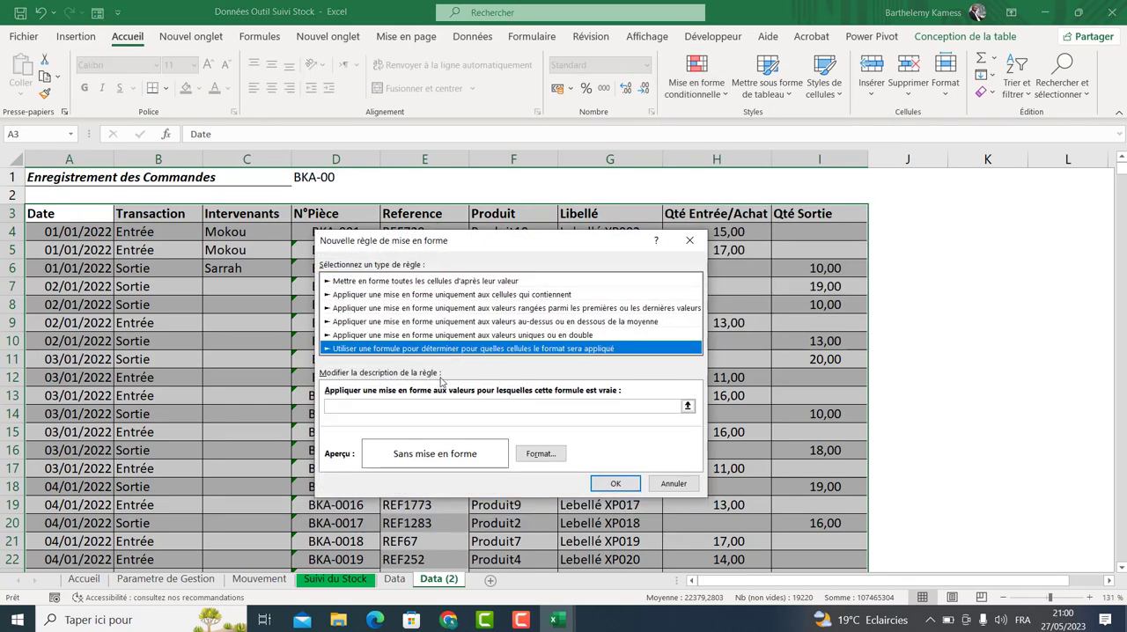
{"action": "left_click", "coordinate": [426, 406]}
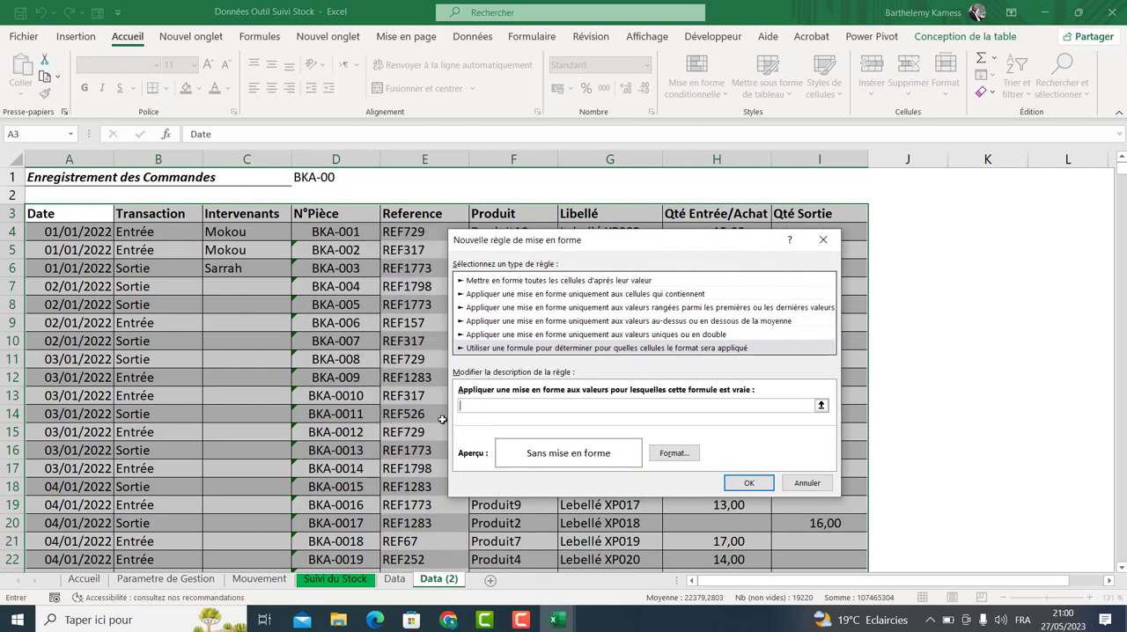
{"action": "left_click", "coordinate": [148, 232]}
{"action": "type", "text": "="}
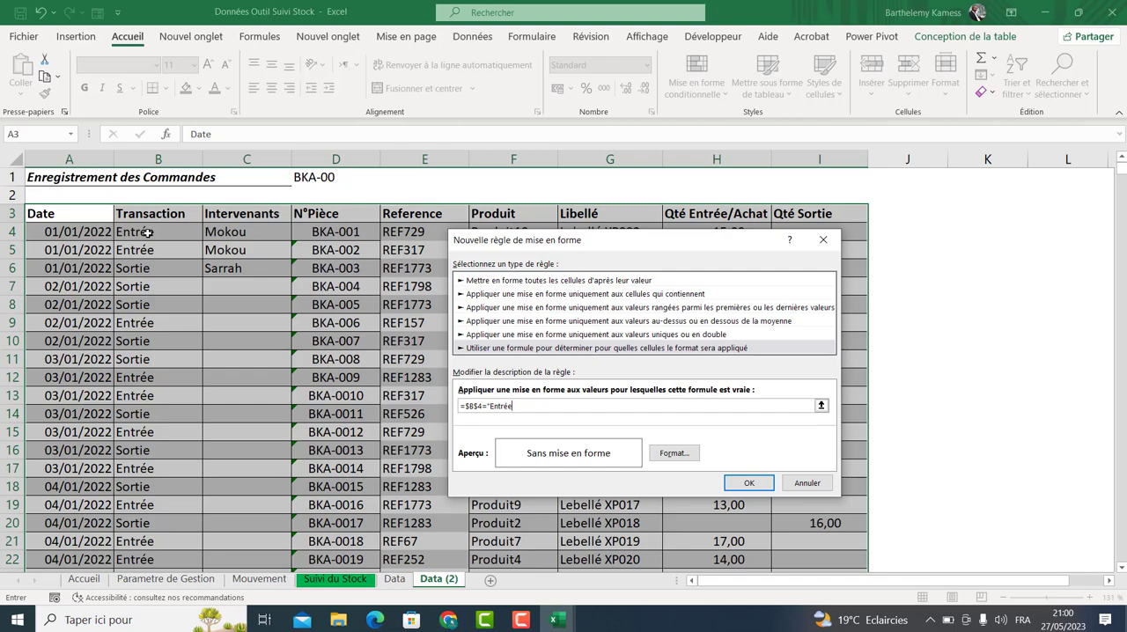
{"action": "left_click", "coordinate": [475, 406]}
{"action": "key", "text": "Delete"}
{"action": "left_click", "coordinate": [674, 452]}
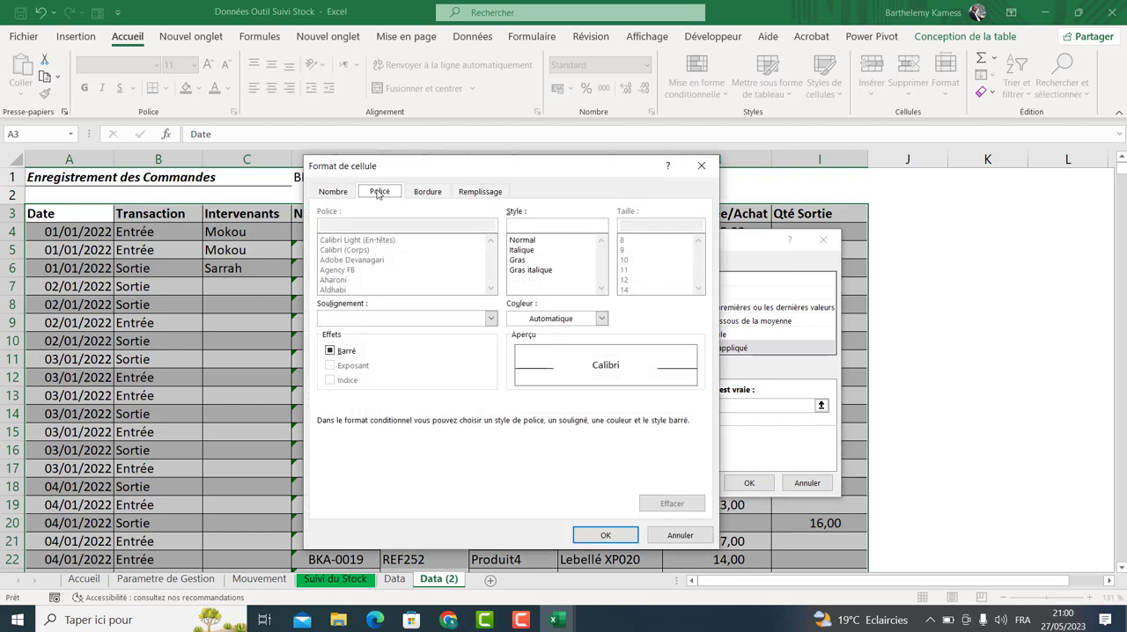
{"action": "left_click", "coordinate": [559, 320]}
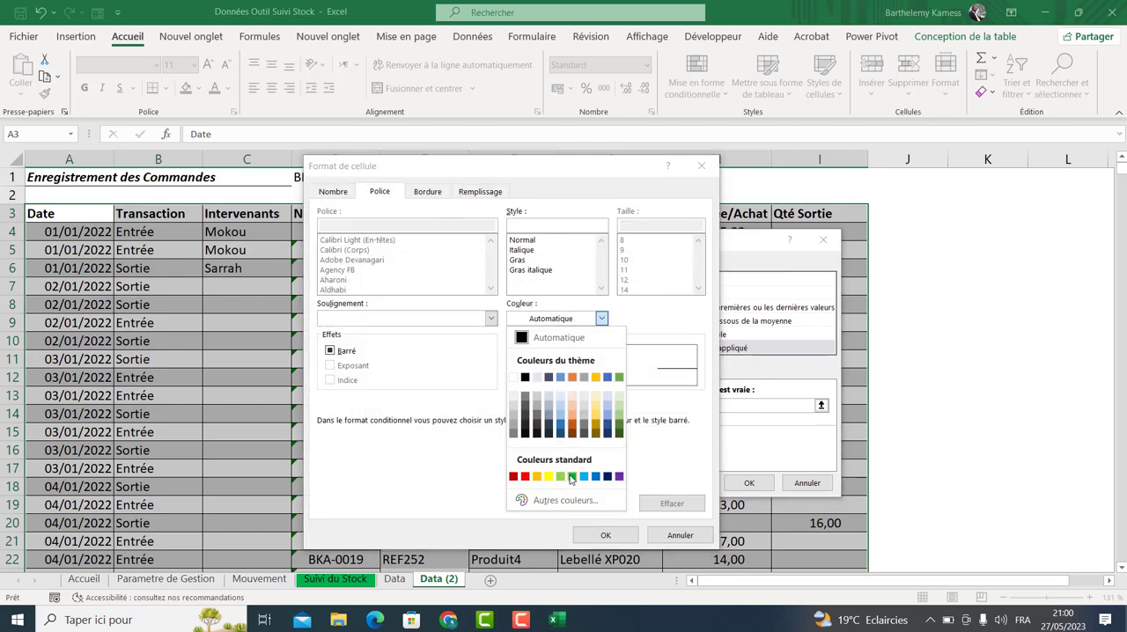
{"action": "left_click", "coordinate": [568, 476]}
{"action": "left_click", "coordinate": [605, 535]}
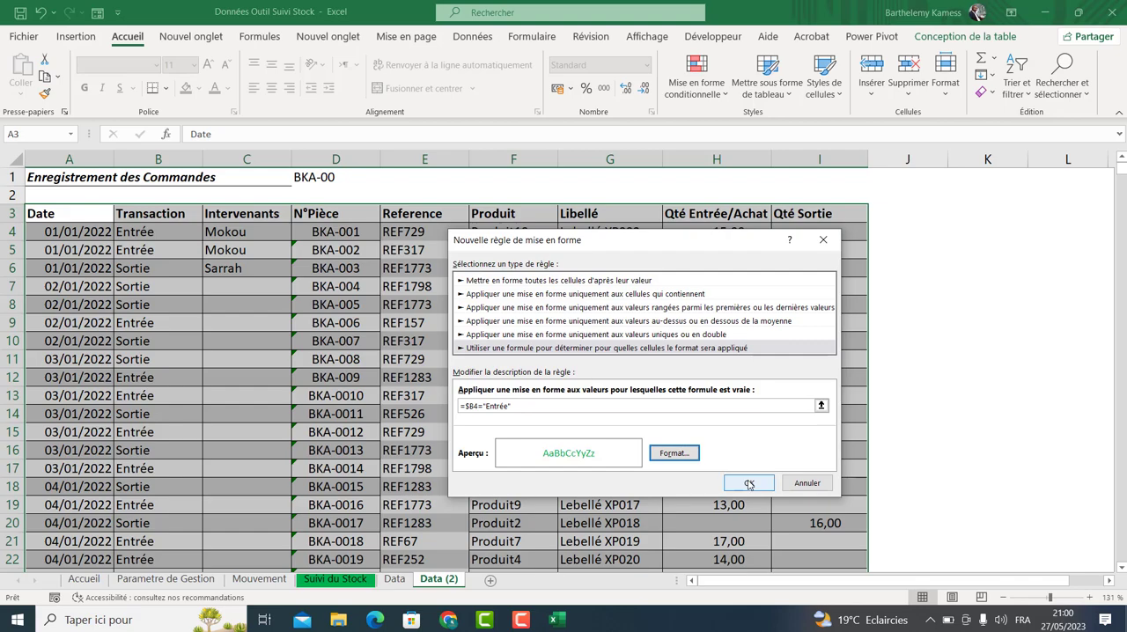
{"action": "left_click", "coordinate": [748, 482]}
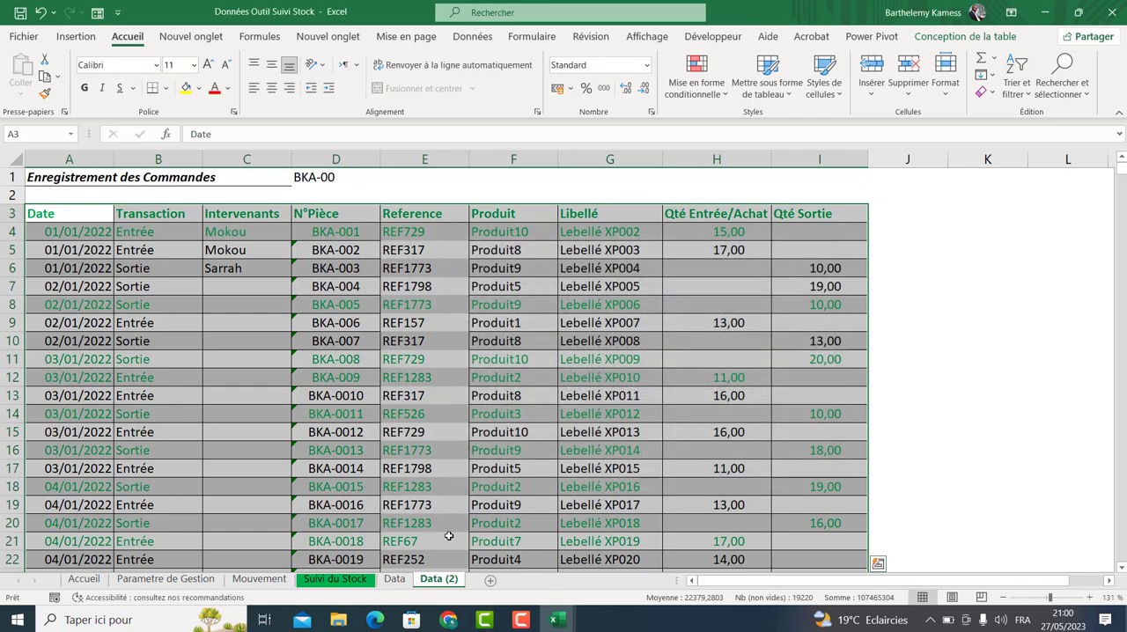
Add a conditional formatting formula rule =$B4="Sortie" to the table, giving matching rows a red font.
{"action": "left_click", "coordinate": [686, 93]}
{"action": "left_click", "coordinate": [717, 292]}
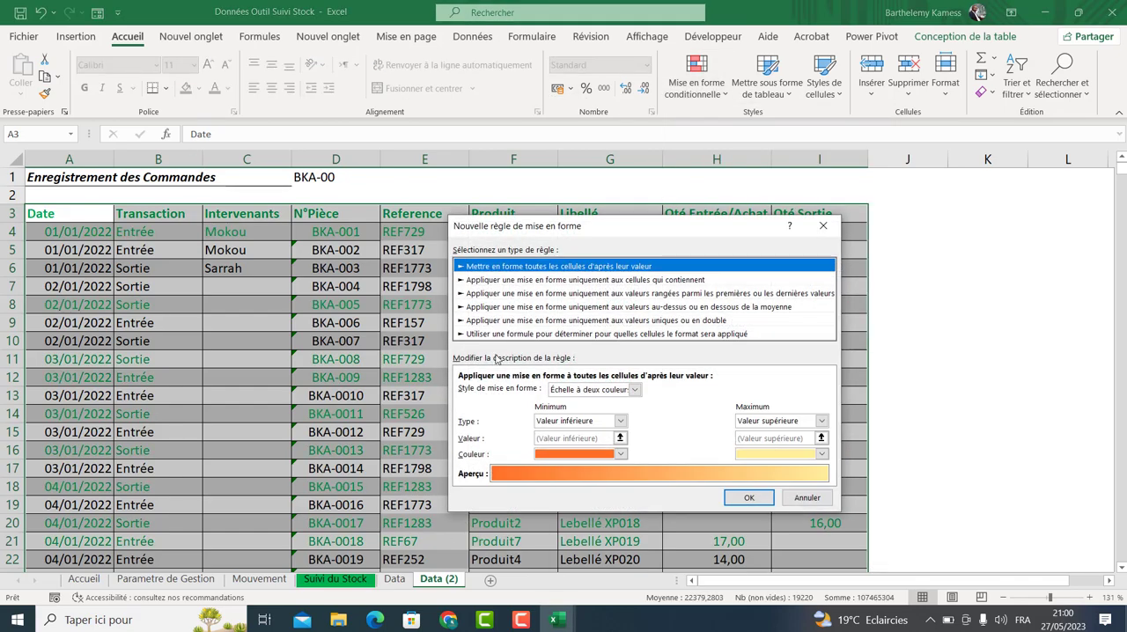
{"action": "left_click", "coordinate": [497, 336]}
{"action": "left_click", "coordinate": [494, 392]}
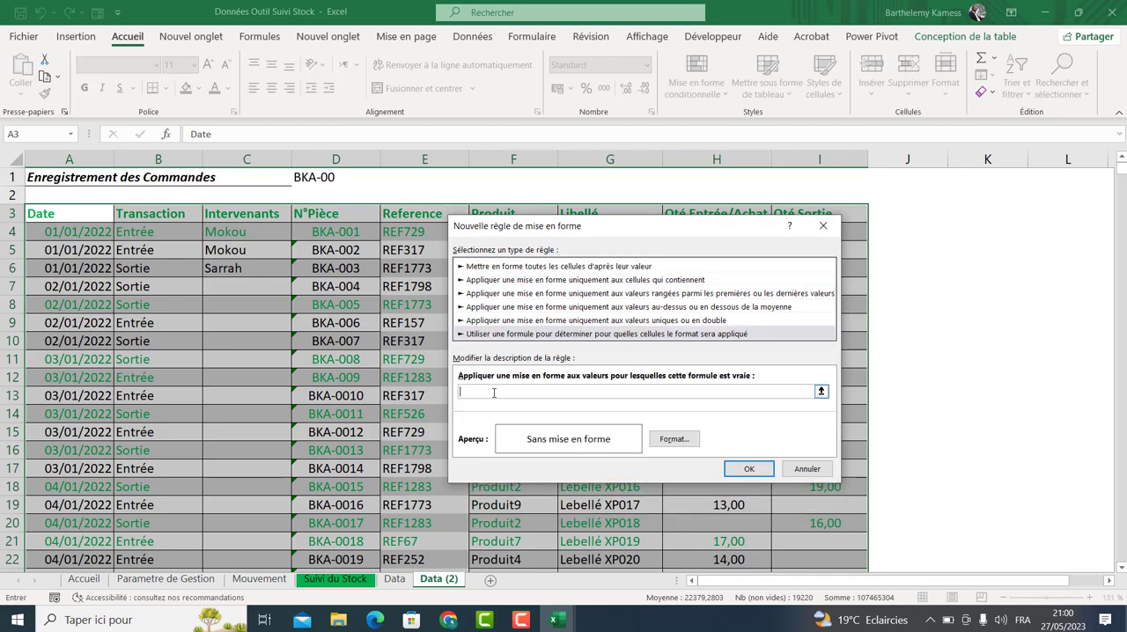
{"action": "left_click", "coordinate": [158, 232]}
{"action": "type", "text": "="}
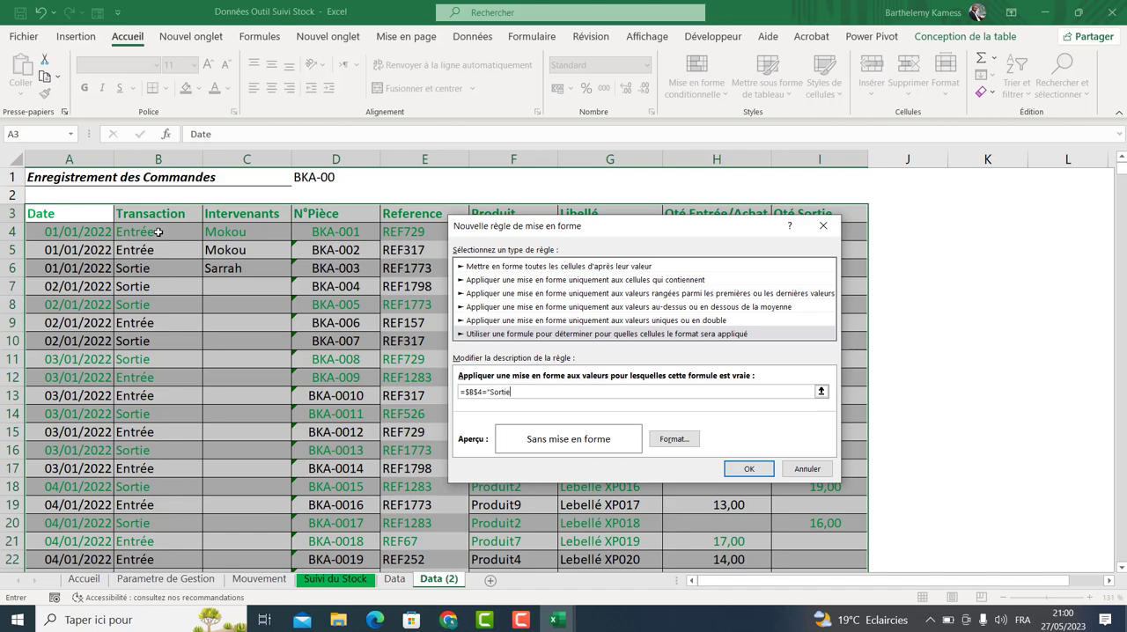
{"action": "type", "text": "\"Sortie\""}
{"action": "left_click", "coordinate": [478, 393]}
{"action": "key", "text": "BackSpace"}
{"action": "left_click", "coordinate": [674, 438]}
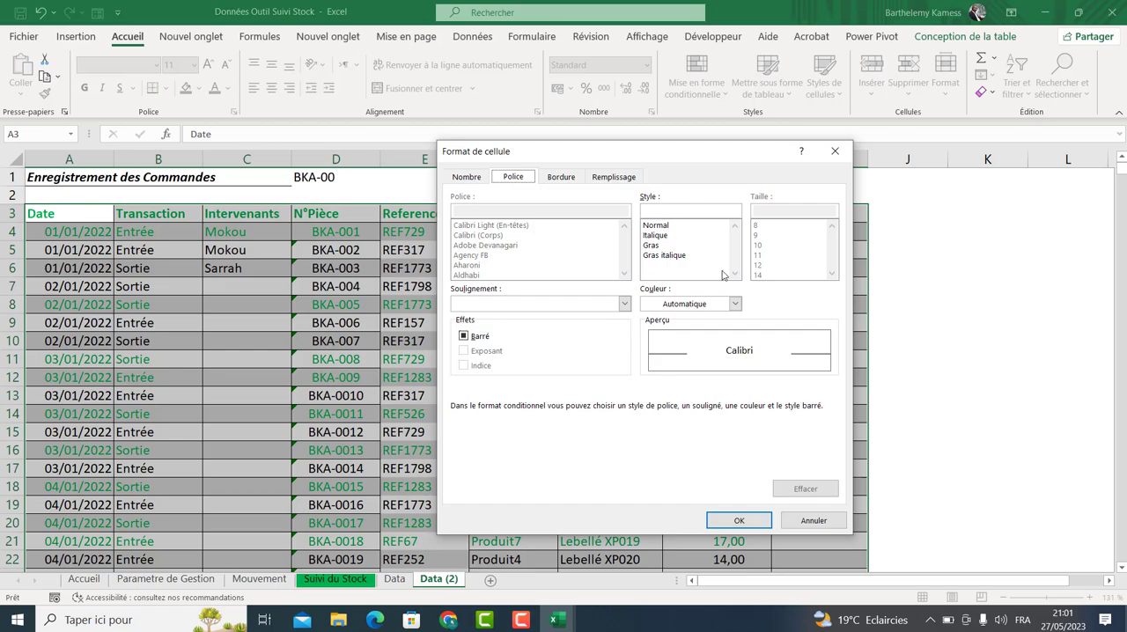
{"action": "left_click", "coordinate": [734, 303]}
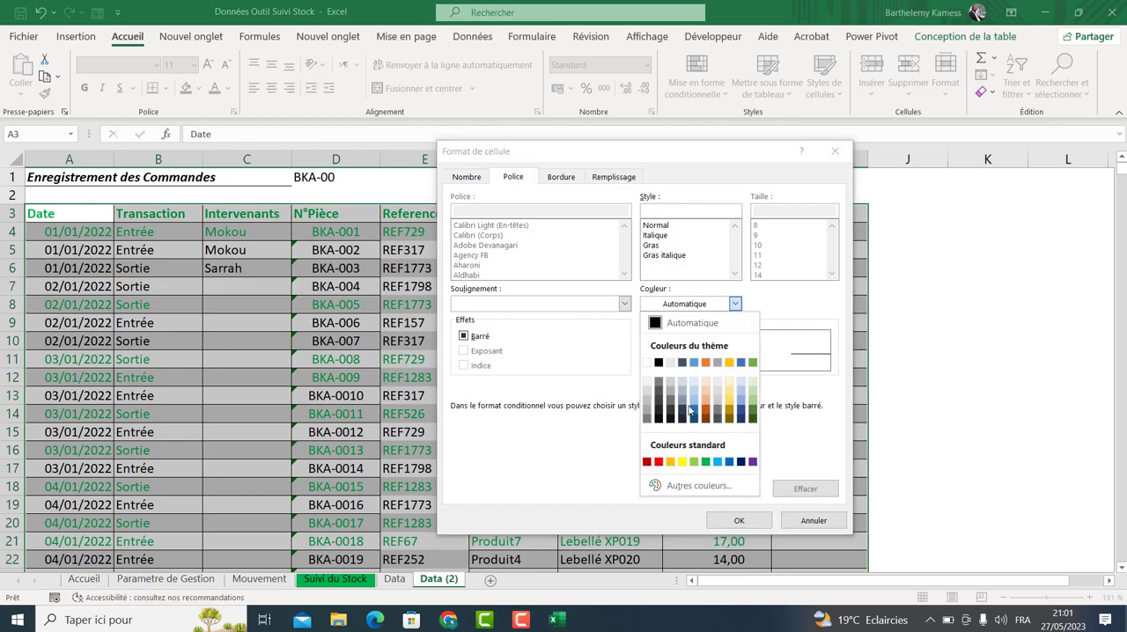
{"action": "left_click", "coordinate": [659, 461]}
{"action": "left_click", "coordinate": [738, 520]}
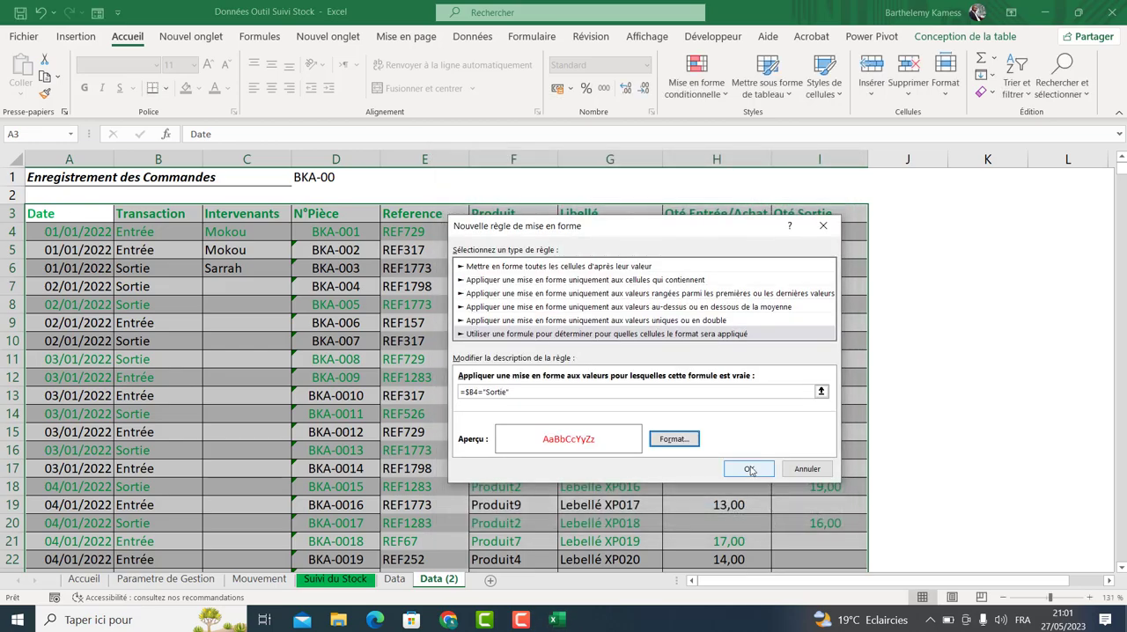
{"action": "left_click", "coordinate": [748, 468]}
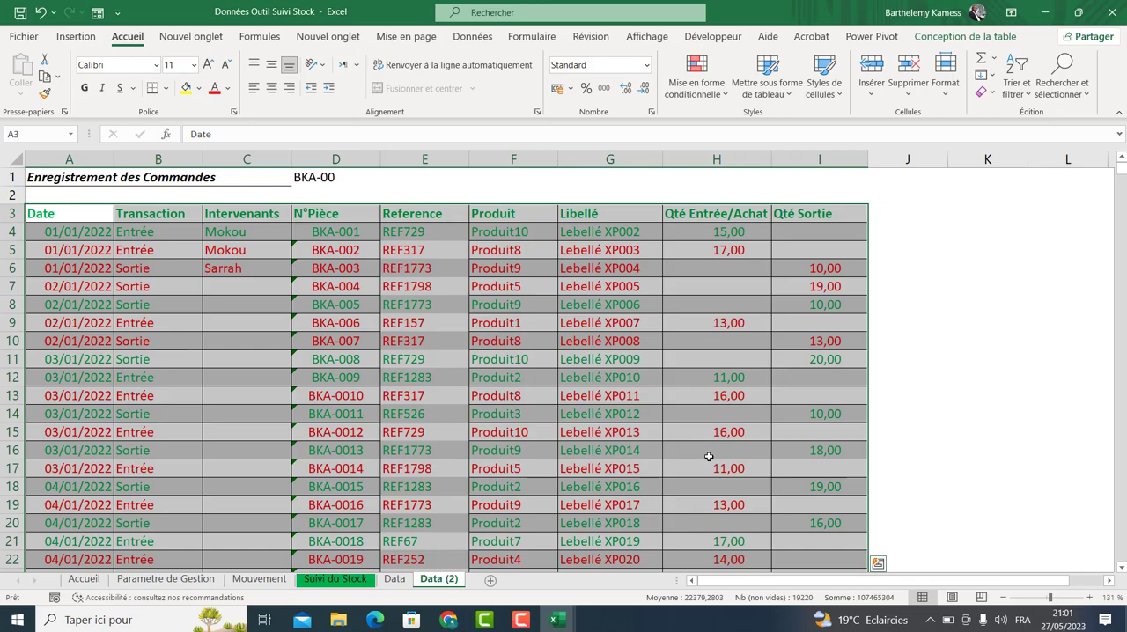
Examine the quantity cells in the first rows of the table, selecting the Qté Entrée and Qté Sortie columns.
{"action": "mouse_move", "coordinate": [1122, 182]}
{"action": "left_mouse_down"}
{"action": "mouse_move", "coordinate": [1123, 607]}
{"action": "mouse_move", "coordinate": [1120, 160]}
{"action": "left_mouse_up"}
{"action": "left_click", "coordinate": [730, 236]}
{"action": "left_click", "coordinate": [734, 252]}
{"action": "key", "text": "Left"}
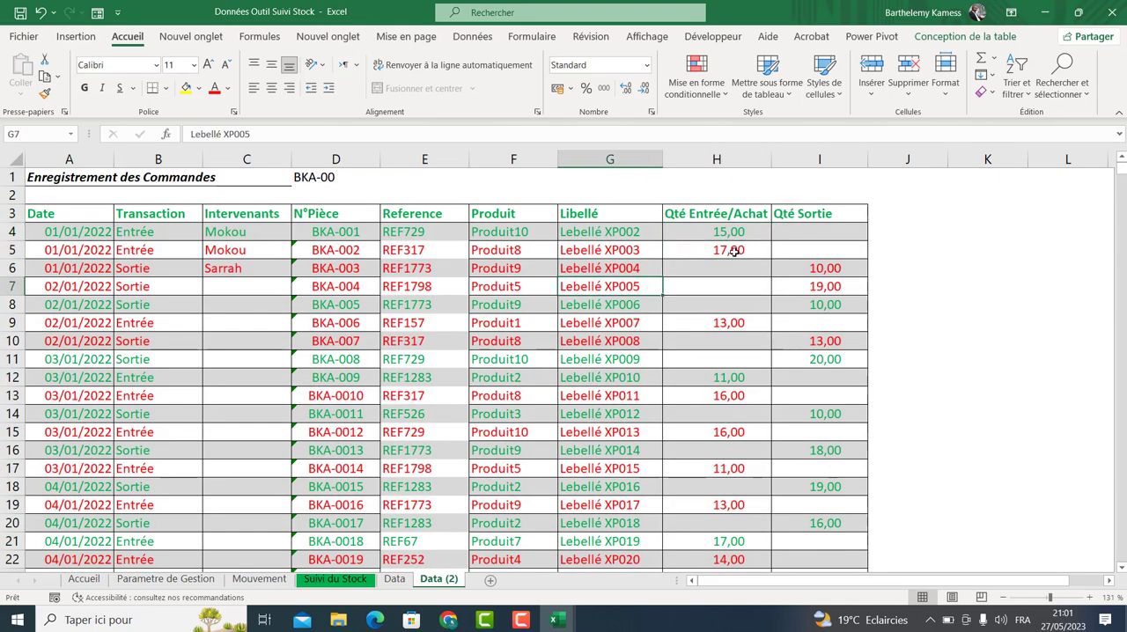
{"action": "left_click", "coordinate": [737, 269]}
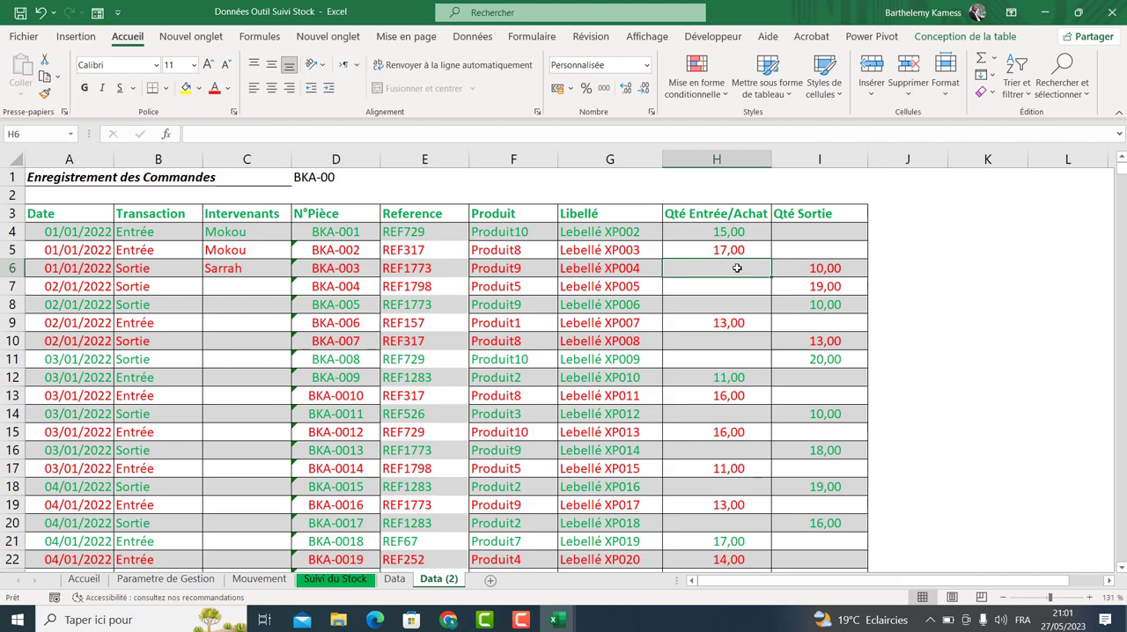
{"action": "left_click", "coordinate": [740, 234]}
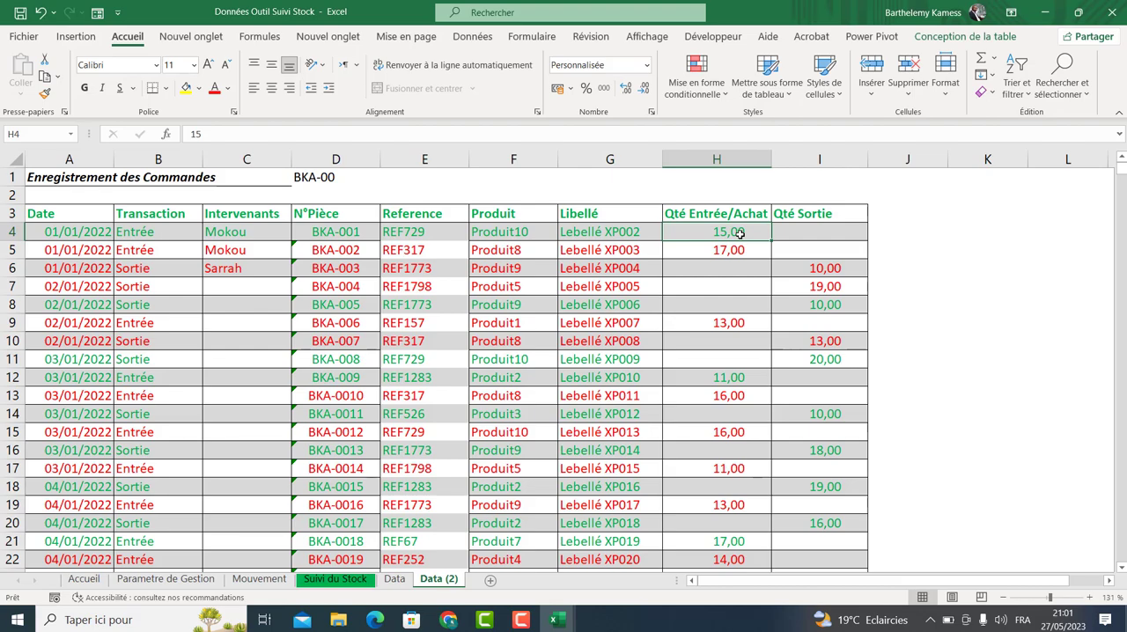
{"action": "left_click_drag", "start_coordinate": [740, 234], "coordinate": [786, 550]}
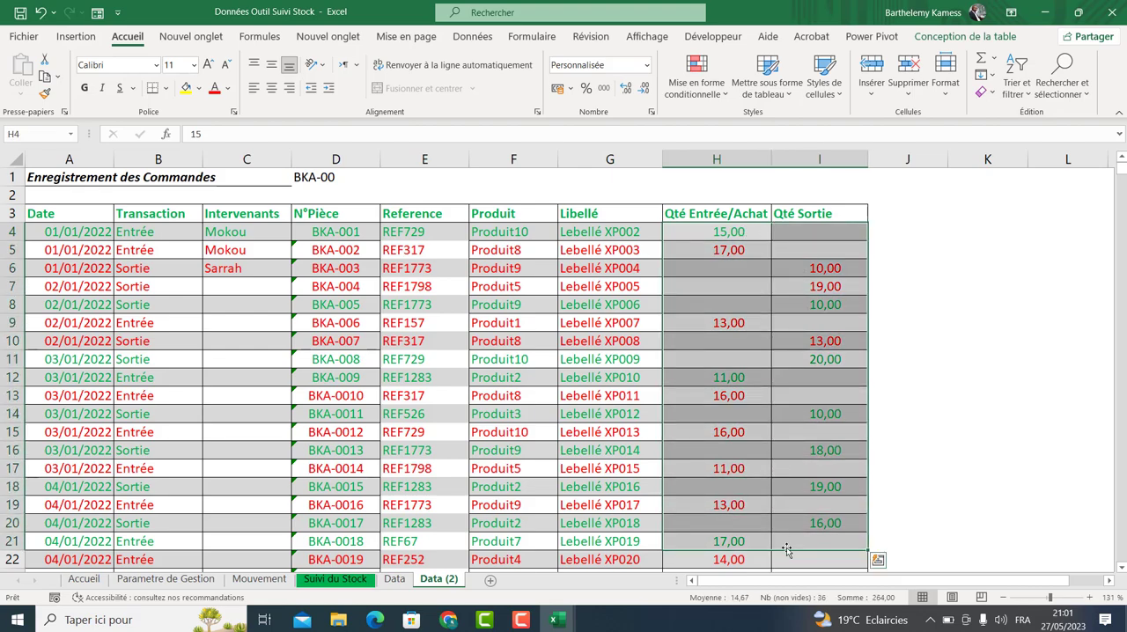
{"action": "left_click", "coordinate": [708, 233]}
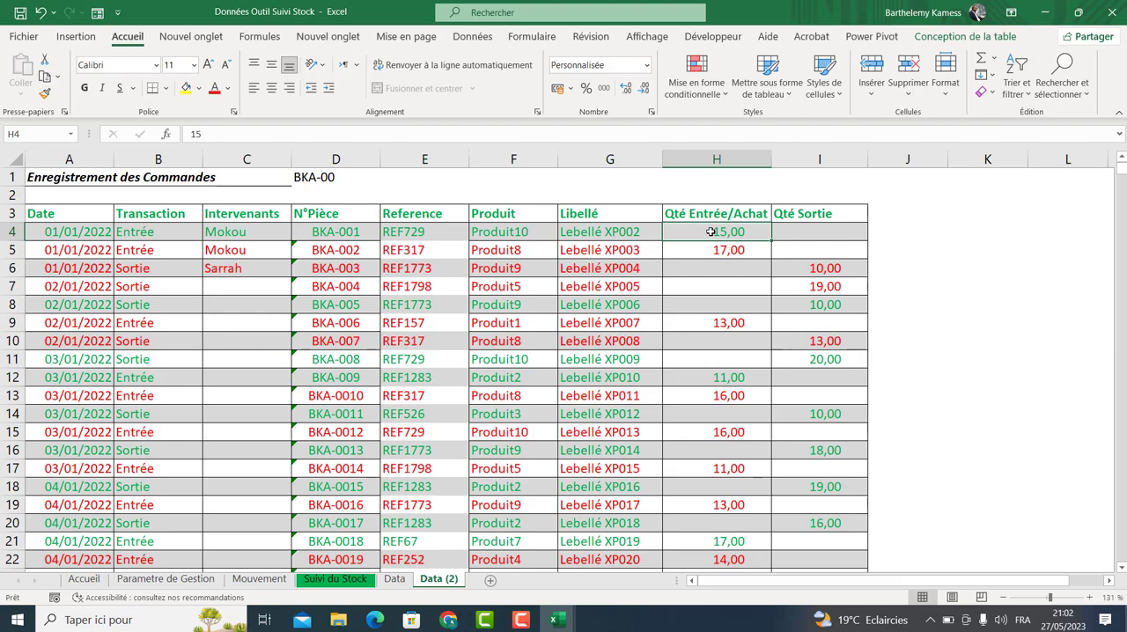
Inspect the Transaction, quantity and Produit cells in the first rows of the table.
{"action": "left_click", "coordinate": [144, 250]}
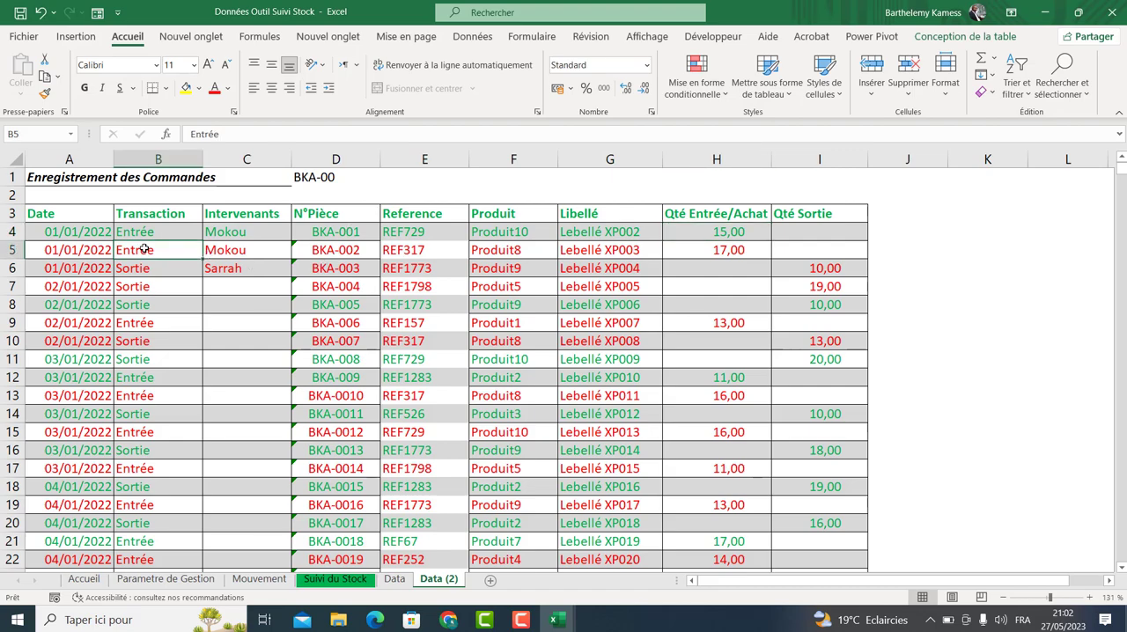
{"action": "left_click", "coordinate": [731, 249]}
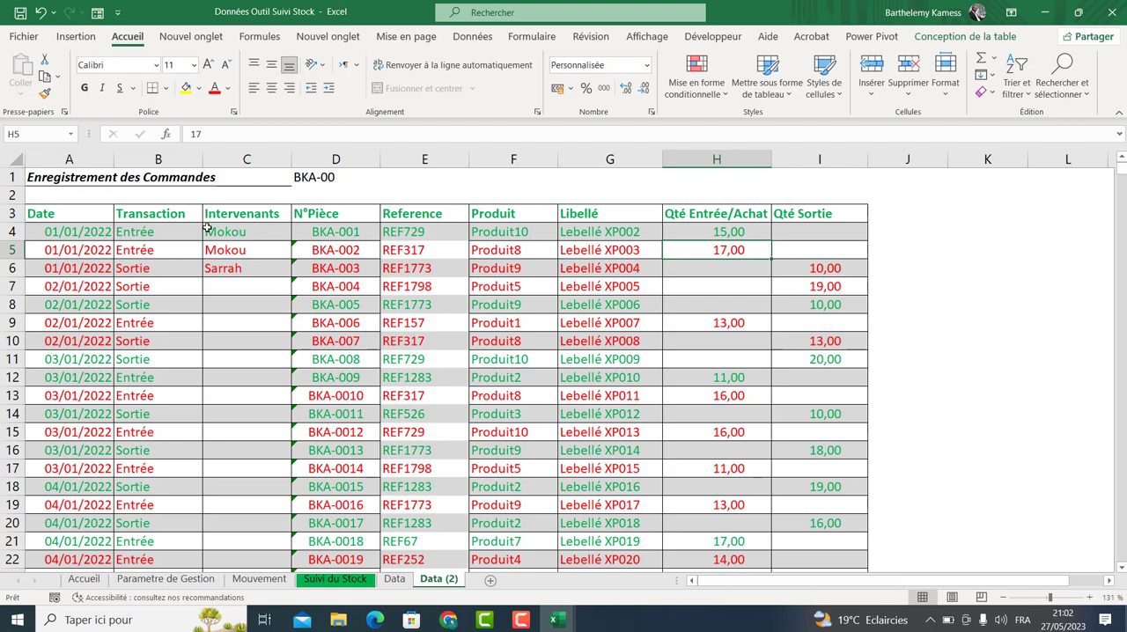
{"action": "left_click", "coordinate": [167, 250]}
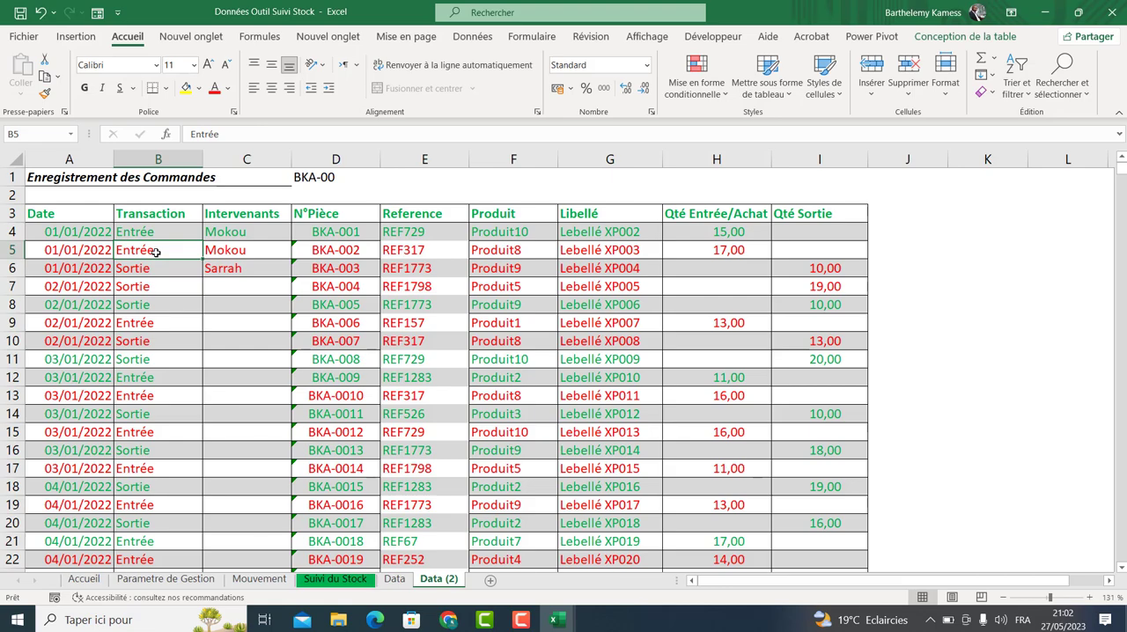
{"action": "left_click", "coordinate": [153, 304]}
{"action": "left_click", "coordinate": [163, 256]}
{"action": "left_click", "coordinate": [156, 306]}
{"action": "left_click_drag", "start_coordinate": [74, 233], "coordinate": [783, 240]}
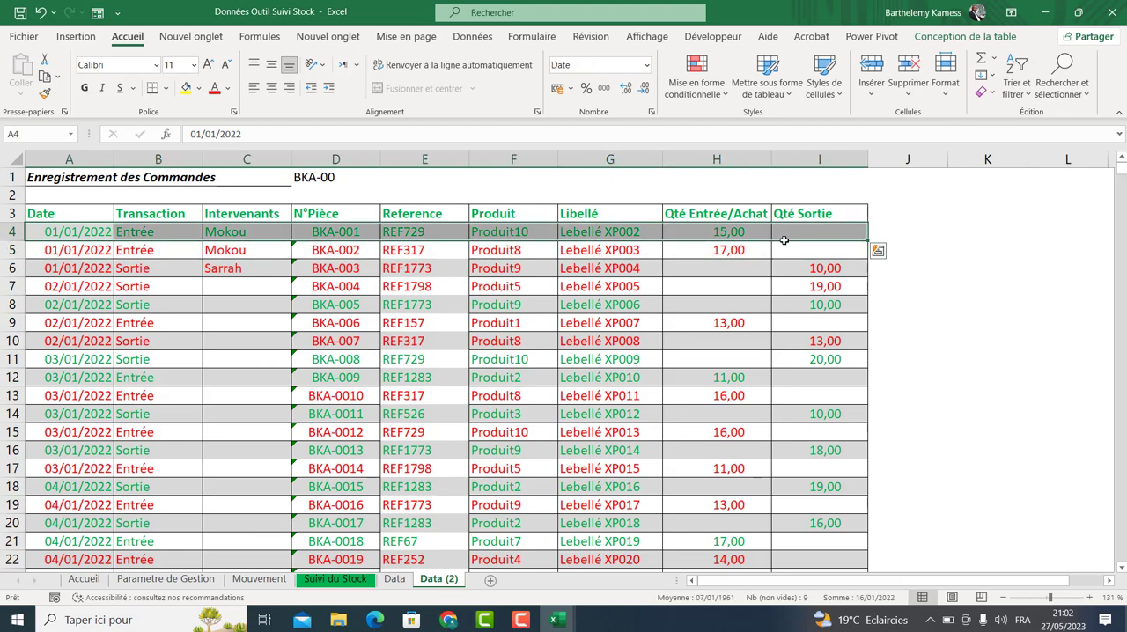
{"action": "left_click", "coordinate": [486, 292]}
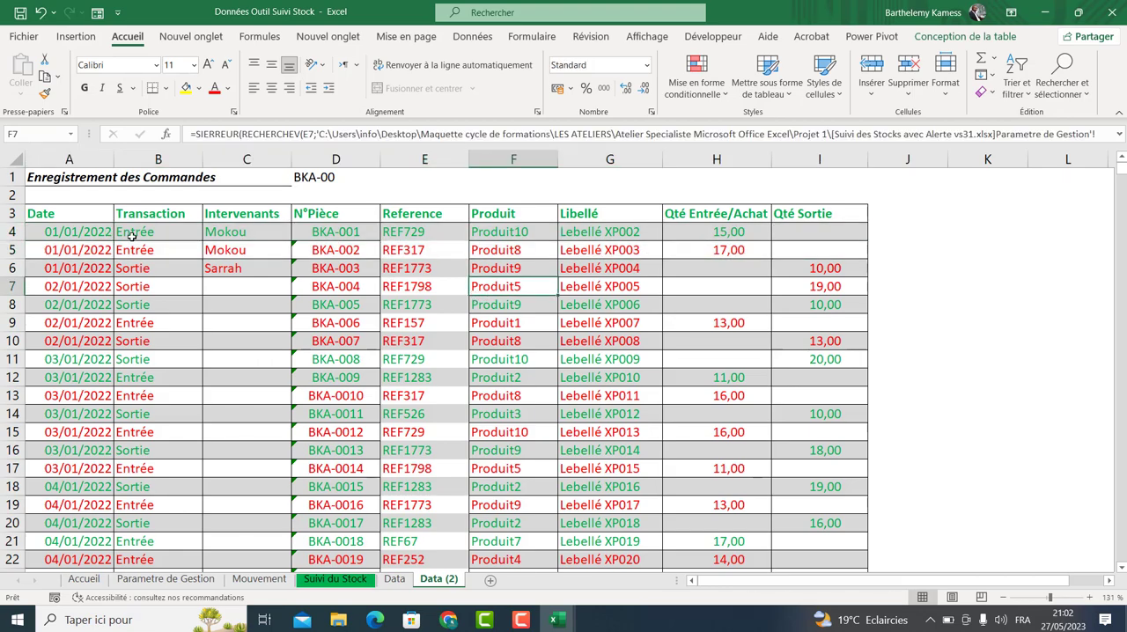
{"action": "left_click", "coordinate": [81, 228]}
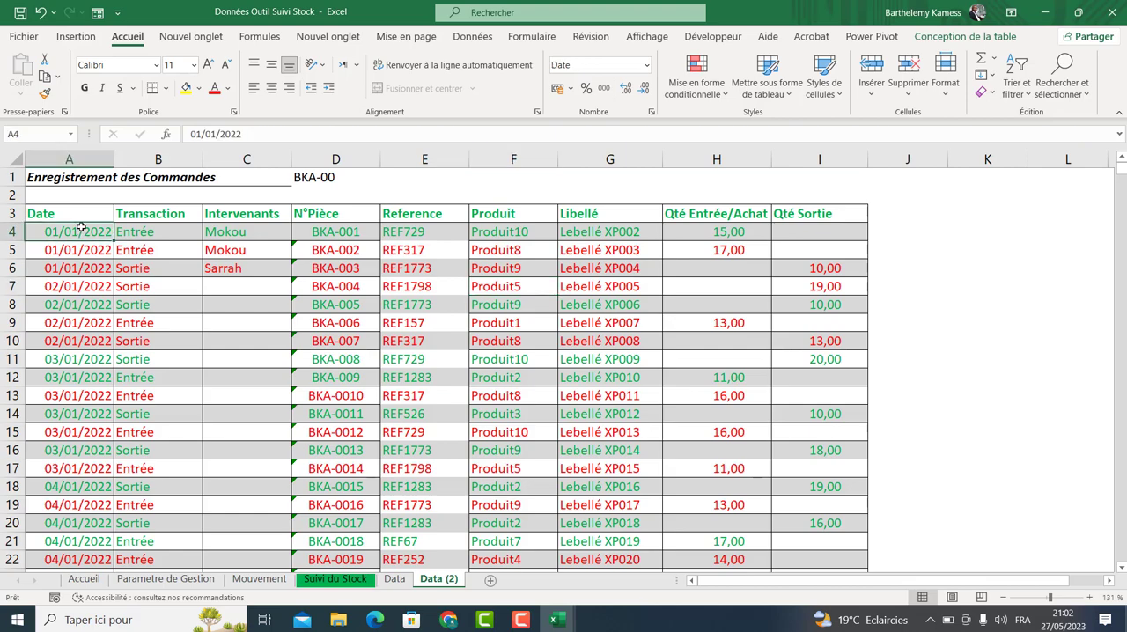
Change the Entrée rule's applied range to =$A$4:$I$2404 in the conditional formatting rules manager.
{"action": "key", "text": "ctrl+a"}
{"action": "left_click", "coordinate": [695, 78]}
{"action": "left_click", "coordinate": [704, 335]}
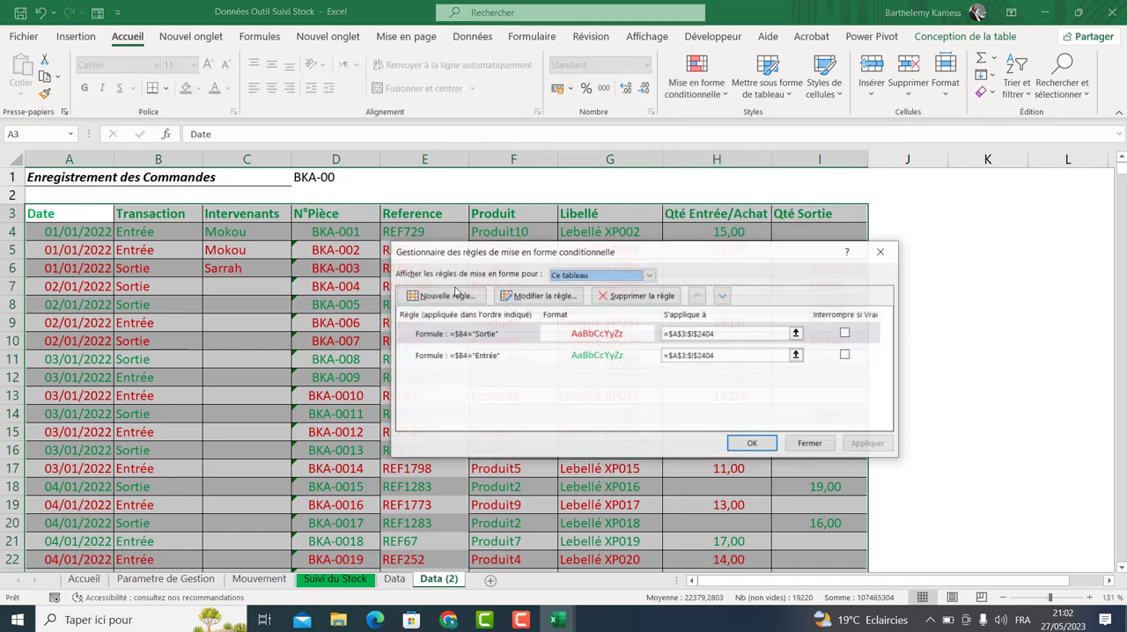
{"action": "left_click", "coordinate": [471, 349]}
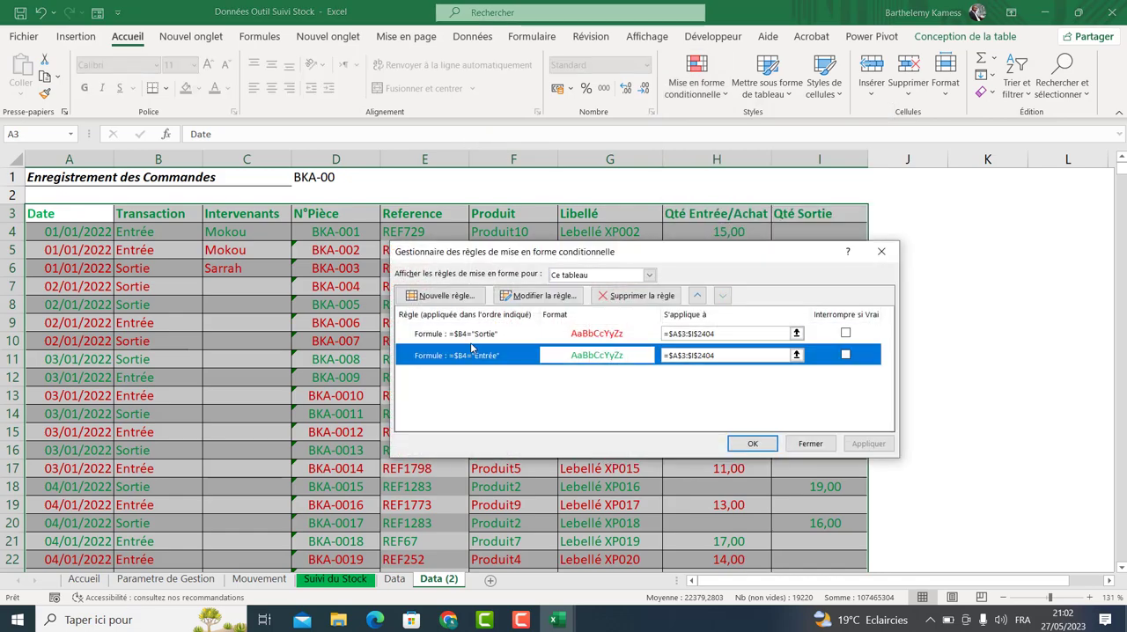
{"action": "left_click", "coordinate": [520, 295]}
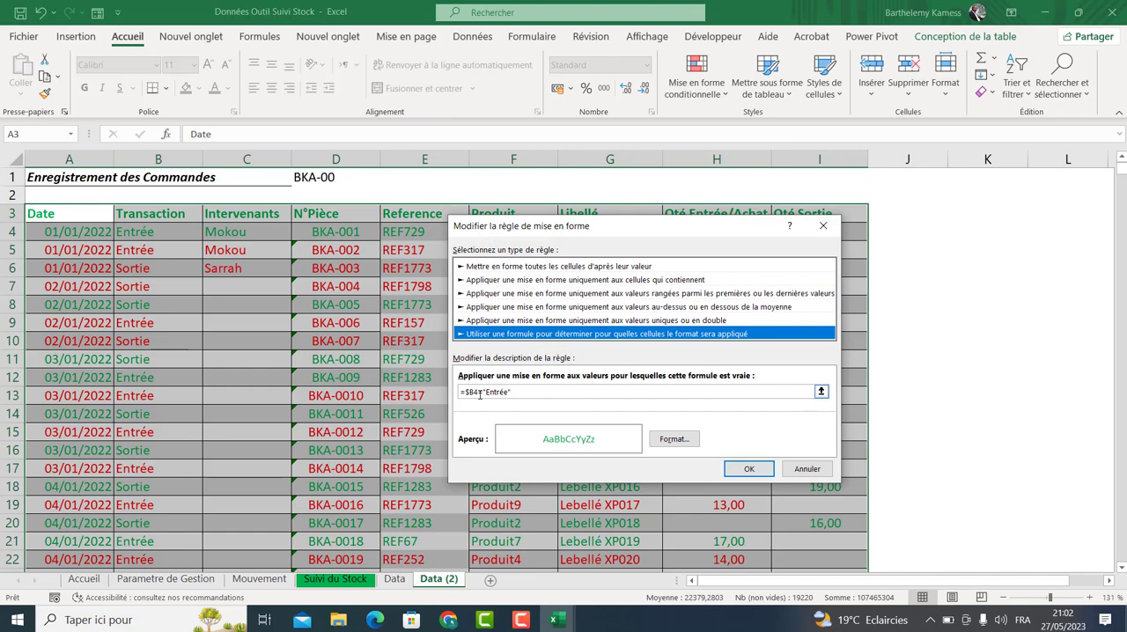
{"action": "left_click", "coordinate": [807, 468]}
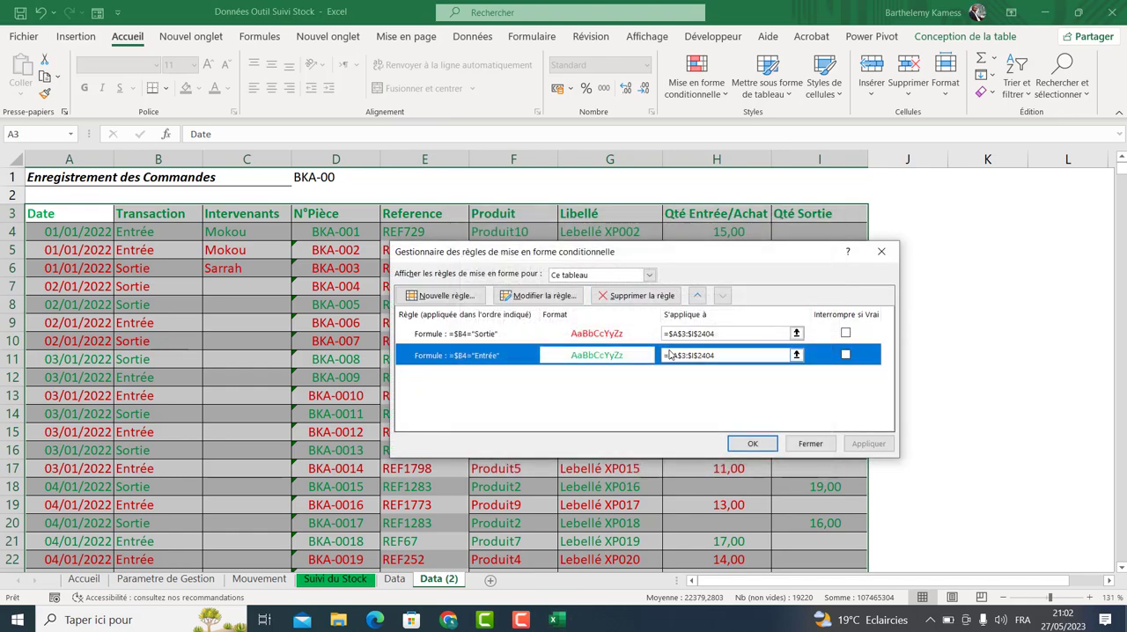
{"action": "left_click", "coordinate": [669, 354]}
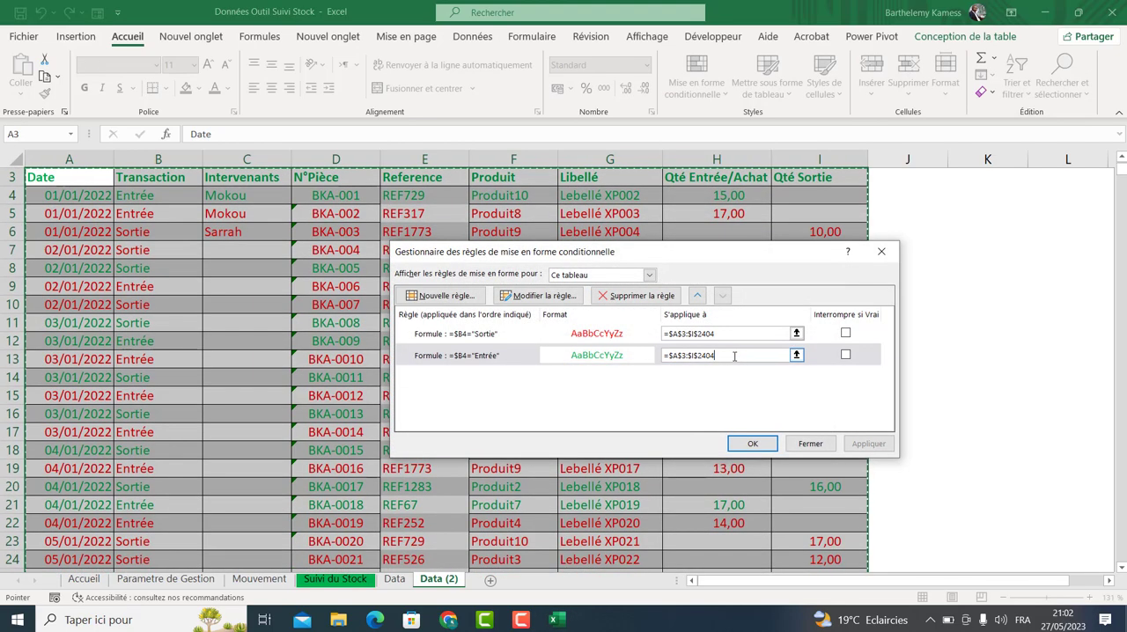
{"action": "left_click", "coordinate": [686, 355]}
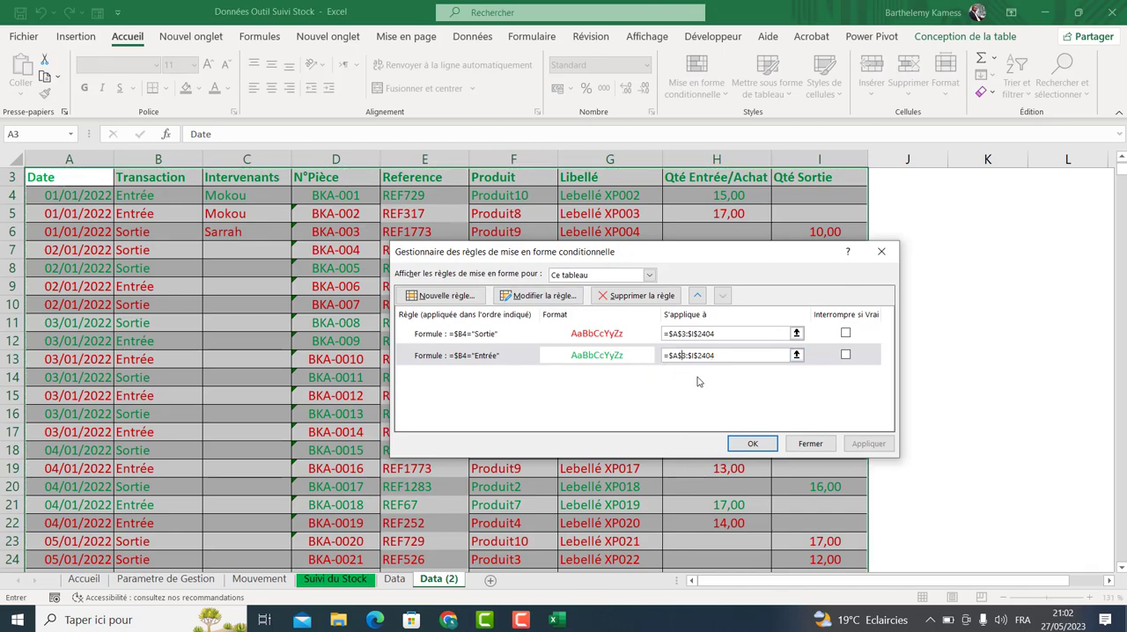
{"action": "key", "text": "Delete"}
{"action": "type", "text": "4"}
{"action": "left_click", "coordinate": [740, 445]}
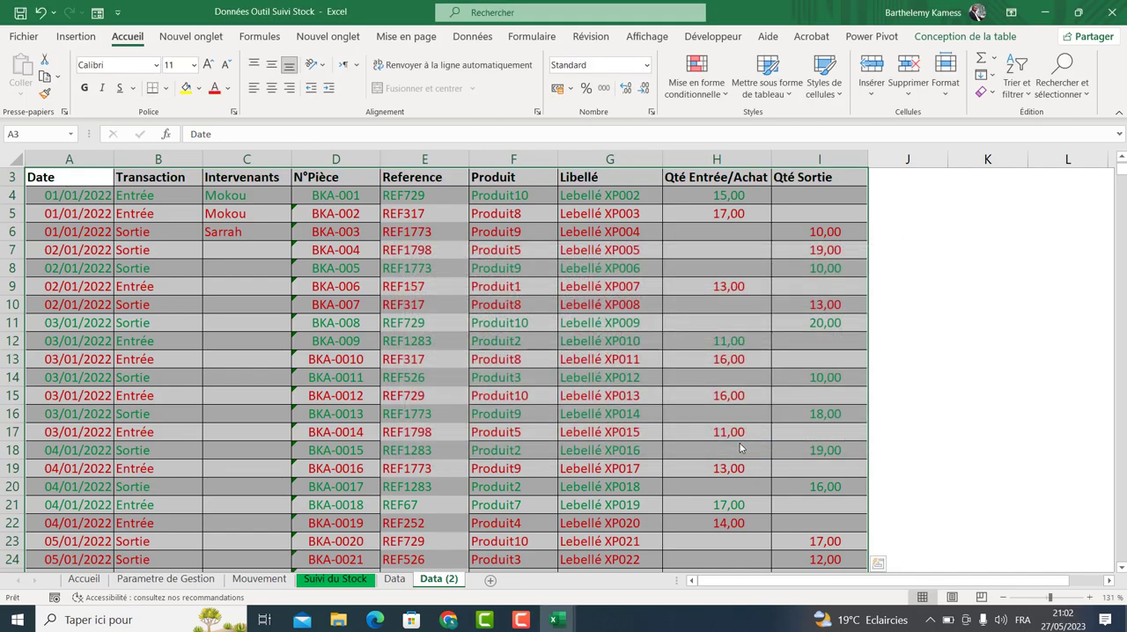
Clear all conditional formatting rules from the whole table.
{"action": "left_click", "coordinate": [585, 316]}
{"action": "key", "text": "ctrl+a"}
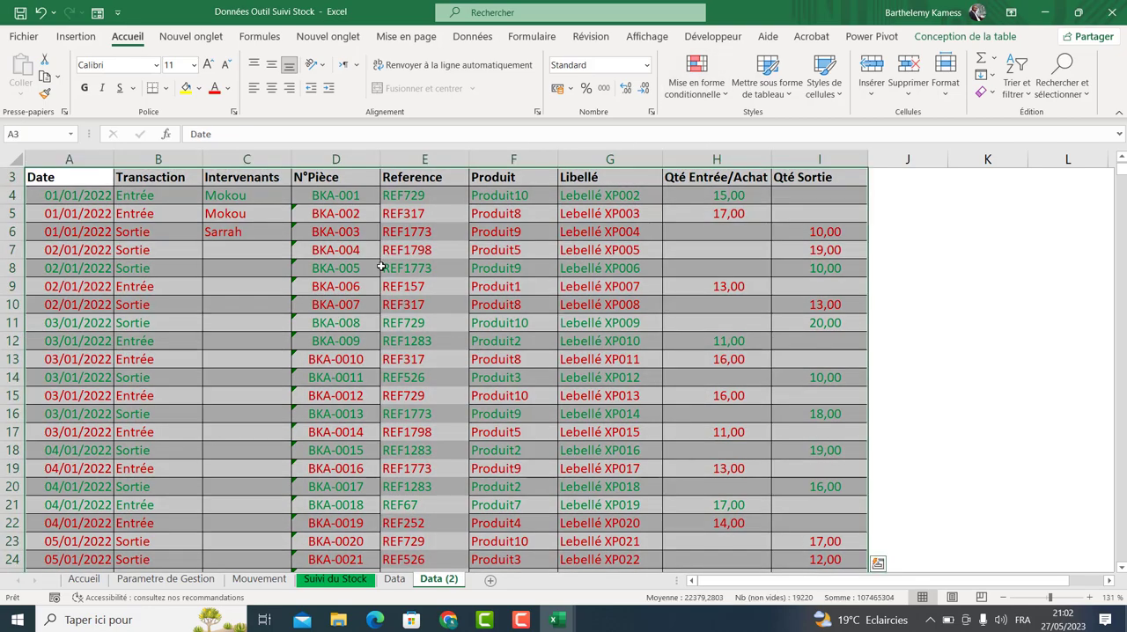
{"action": "left_click", "coordinate": [671, 78]}
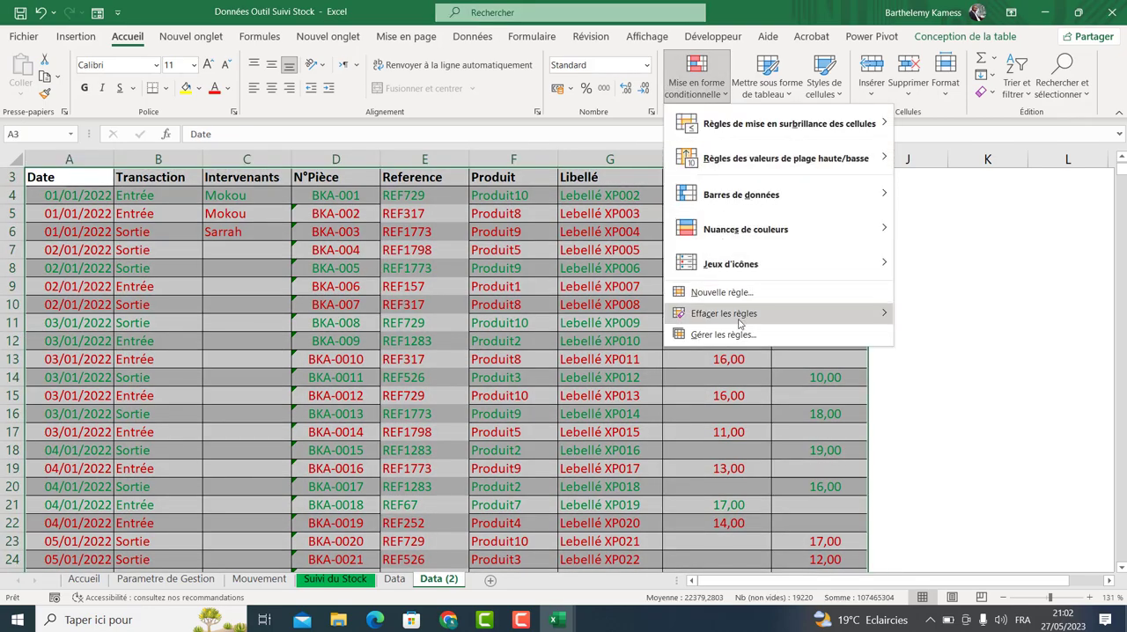
{"action": "mouse_move", "coordinate": [751, 319]}
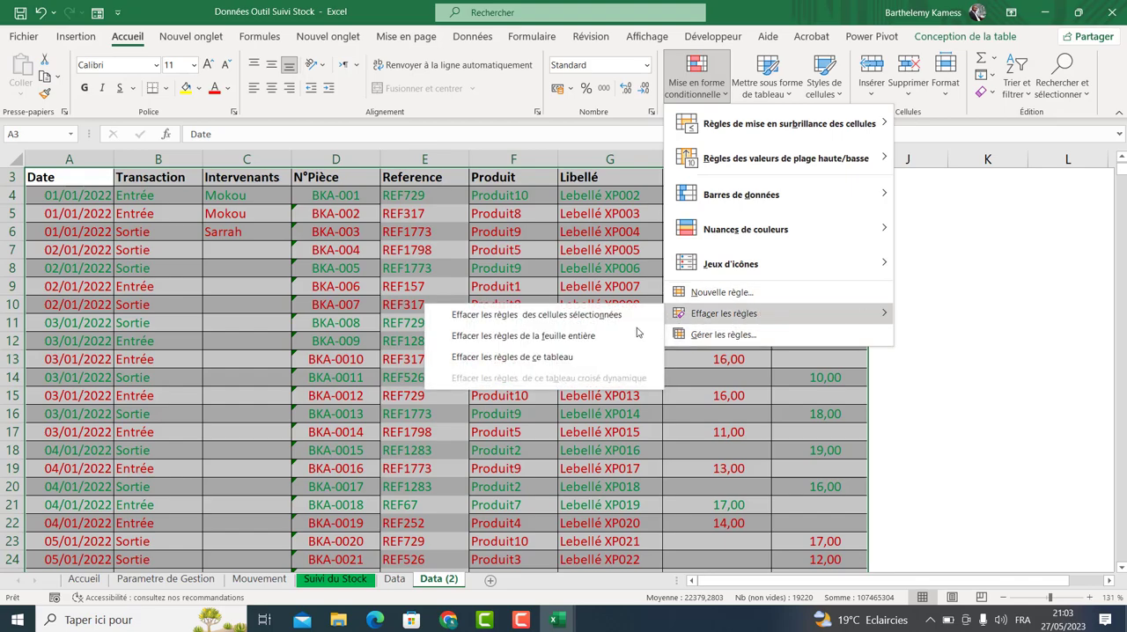
{"action": "left_click", "coordinate": [608, 315]}
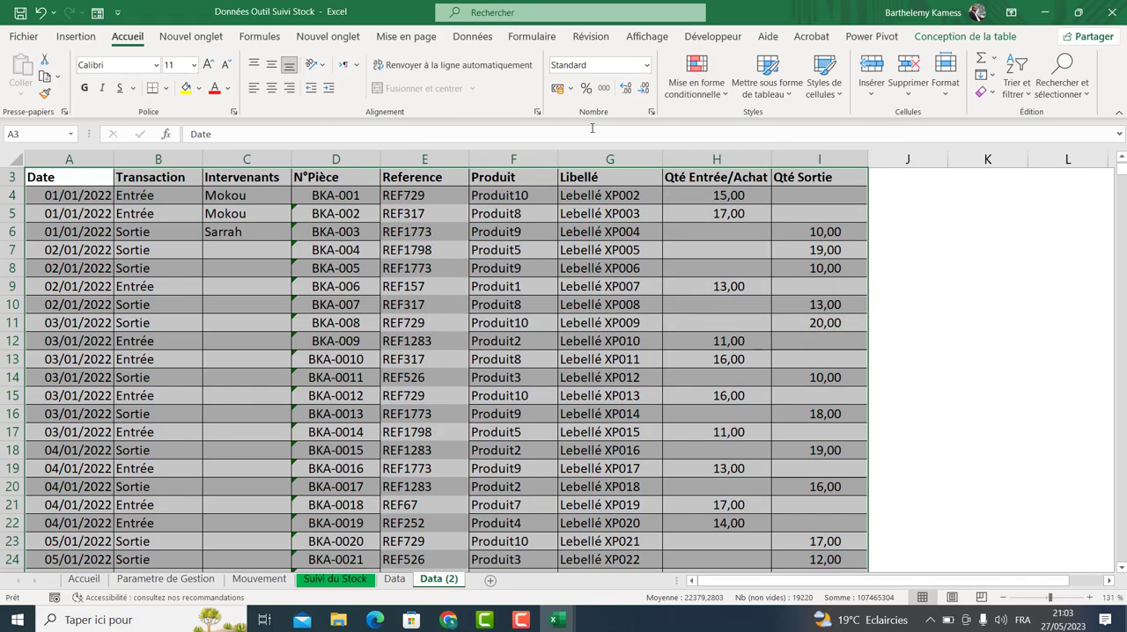
Select the whole table and add a formula-based conditional formatting rule =$B4="Entrée" with green font.
{"action": "left_click", "coordinate": [410, 342]}
{"action": "left_click_drag", "start_coordinate": [89, 188], "coordinate": [790, 199]}
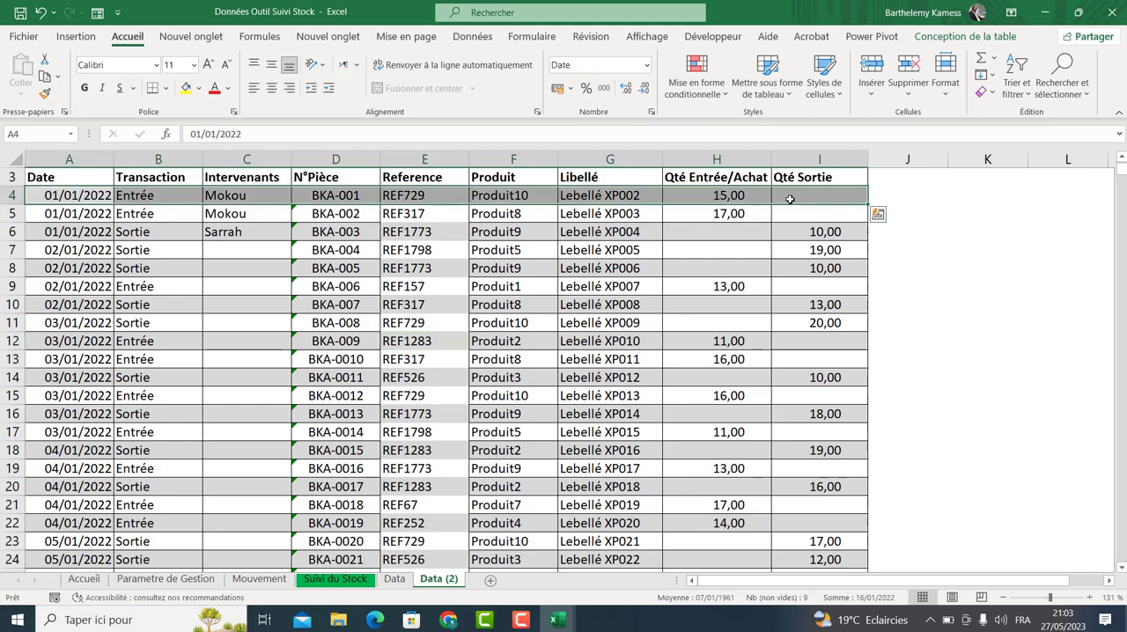
{"action": "key", "text": "ctrl+shift+Down"}
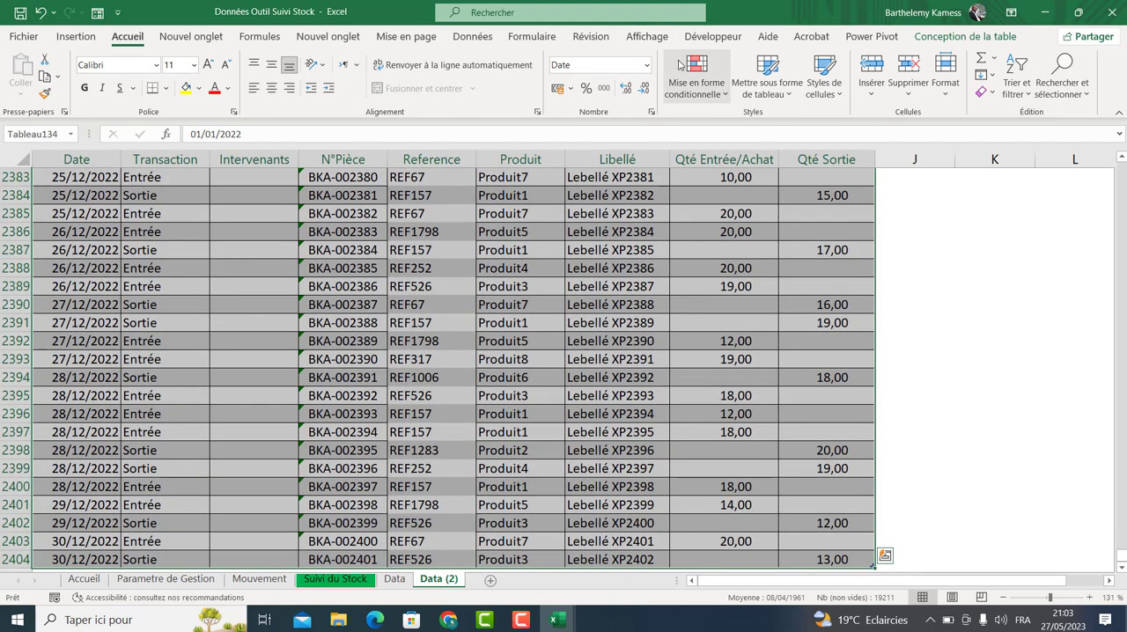
{"action": "left_click", "coordinate": [680, 65]}
{"action": "left_click", "coordinate": [695, 293]}
{"action": "left_click", "coordinate": [556, 319]}
{"action": "left_click", "coordinate": [508, 377]}
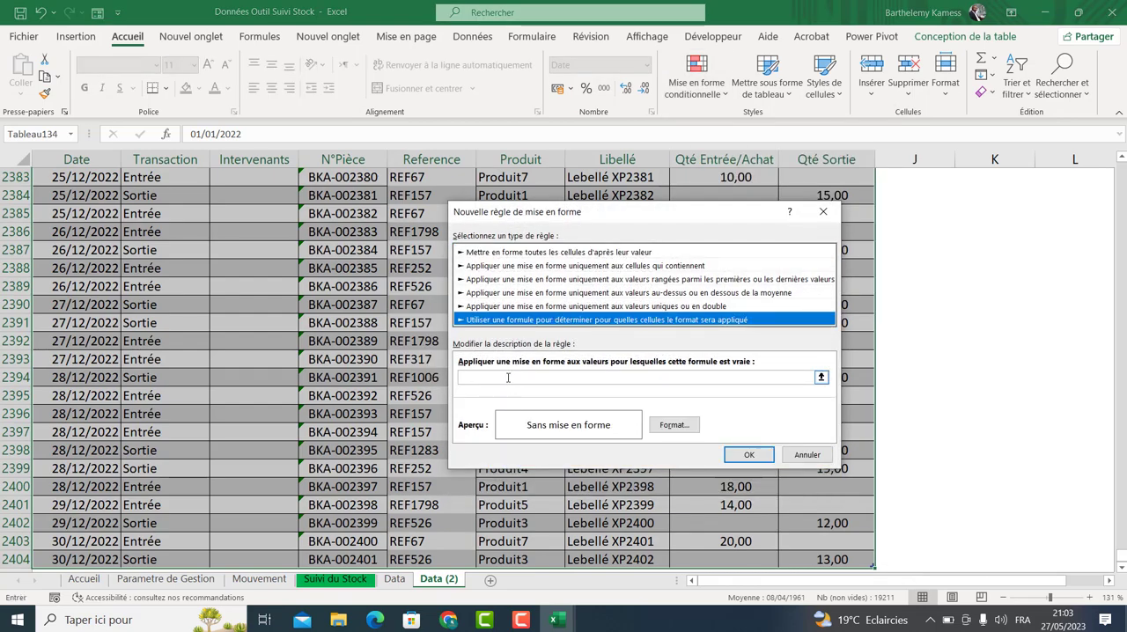
{"action": "scroll", "coordinate": [1124, 547], "scroll_direction": "up", "scroll_amount": 15}
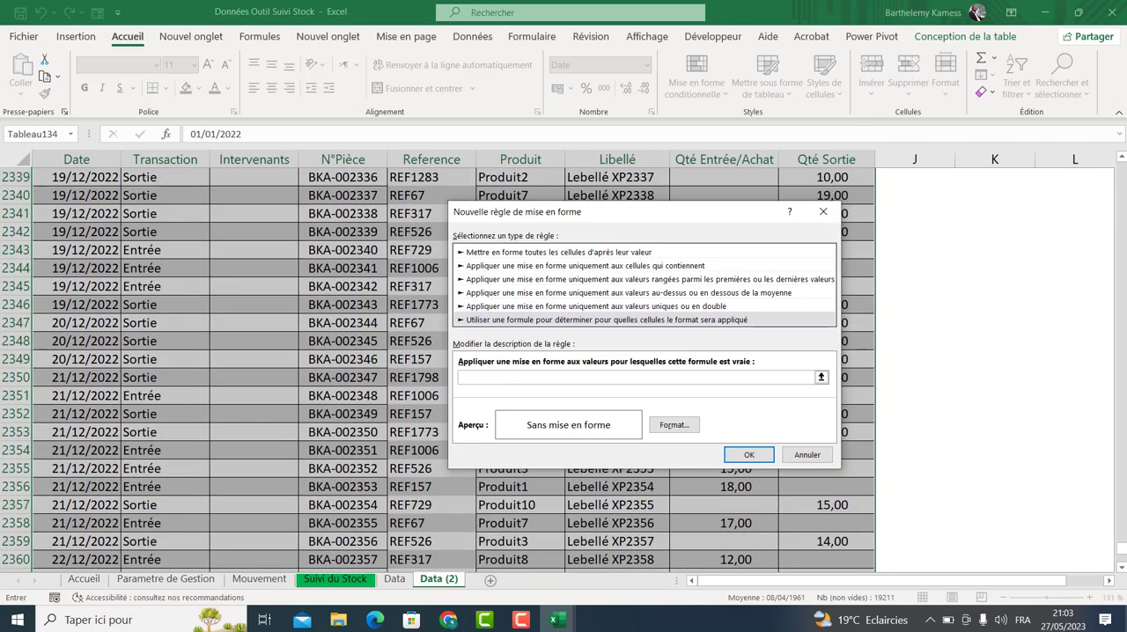
{"action": "left_click_drag", "start_coordinate": [1121, 550], "coordinate": [1120, 63]}
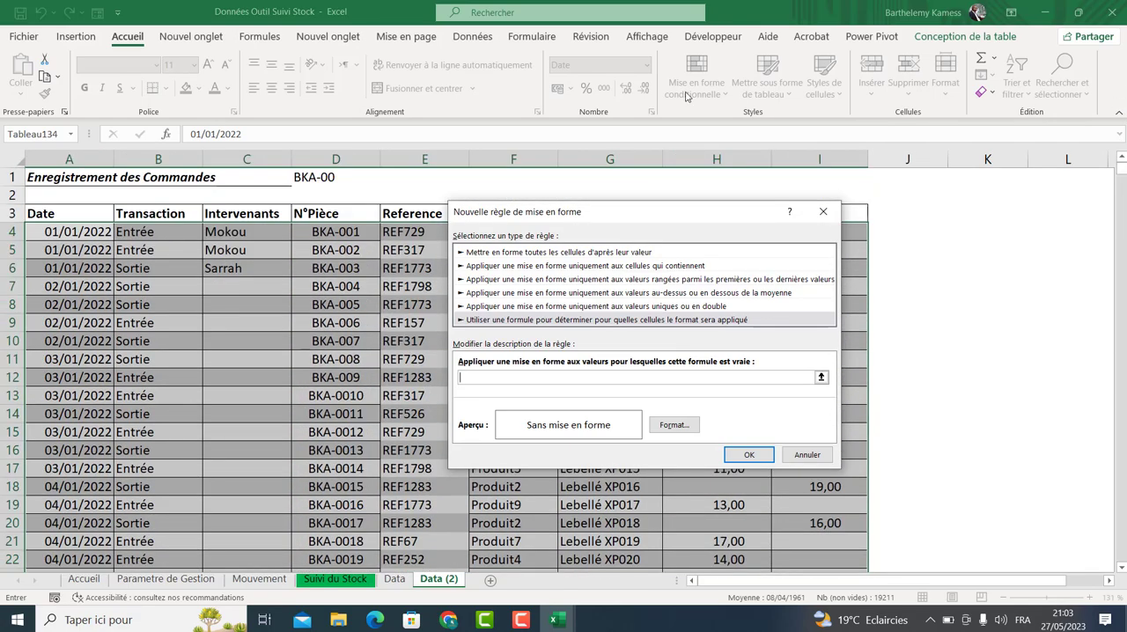
{"action": "left_click", "coordinate": [130, 230]}
{"action": "type", "text": "=\"Entrée"}
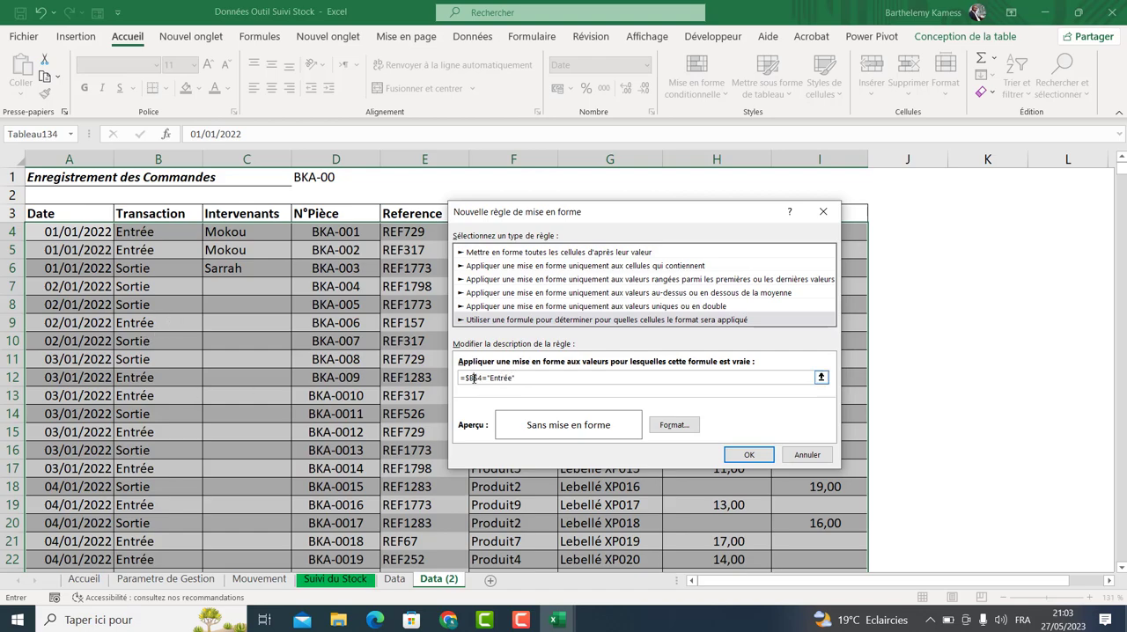
{"action": "left_click", "coordinate": [674, 425]}
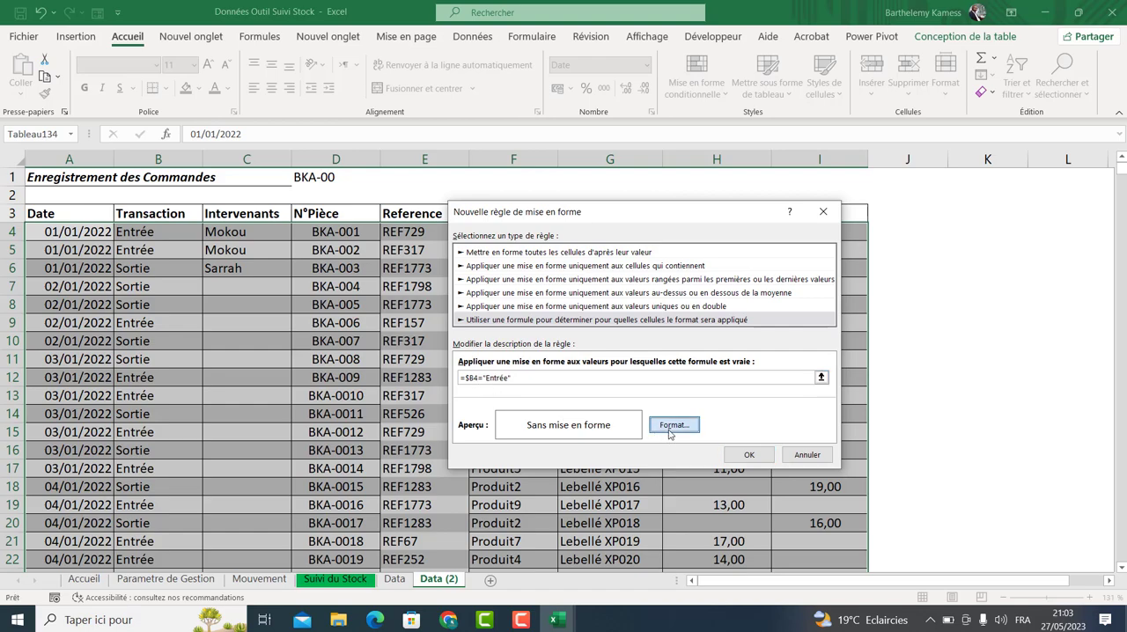
{"action": "left_click", "coordinate": [735, 289]}
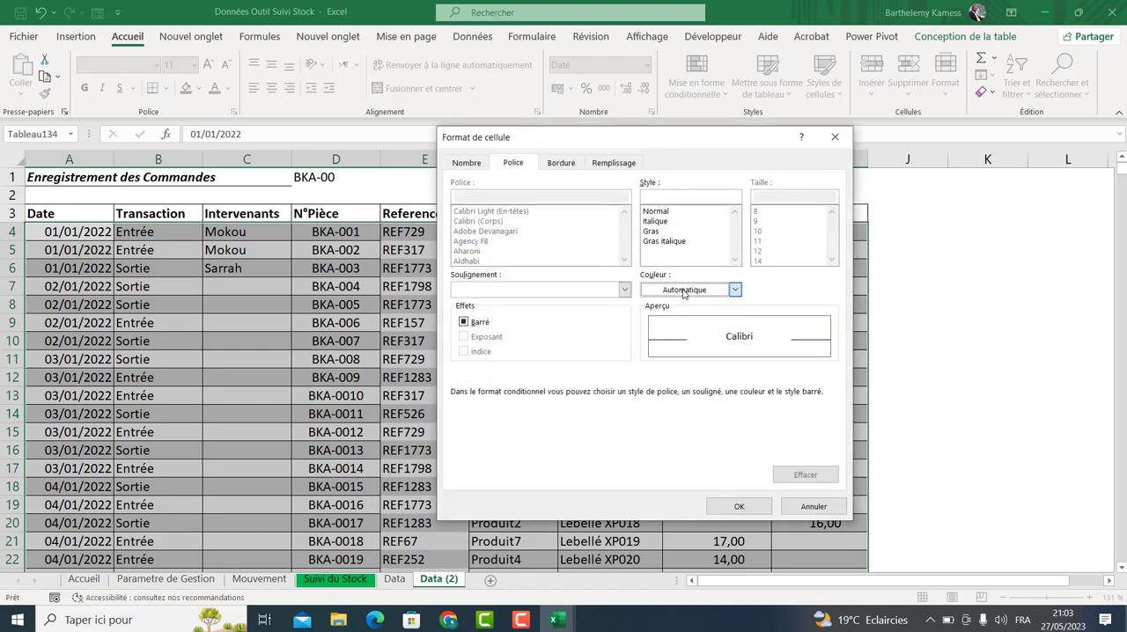
{"action": "left_click", "coordinate": [705, 448]}
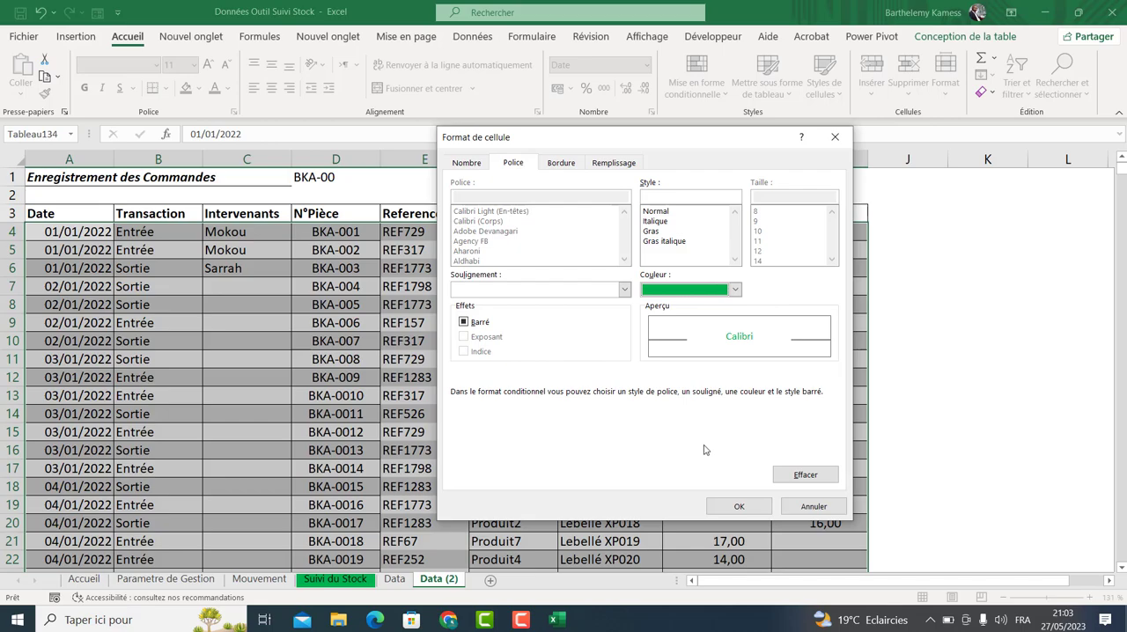
{"action": "left_click", "coordinate": [739, 507]}
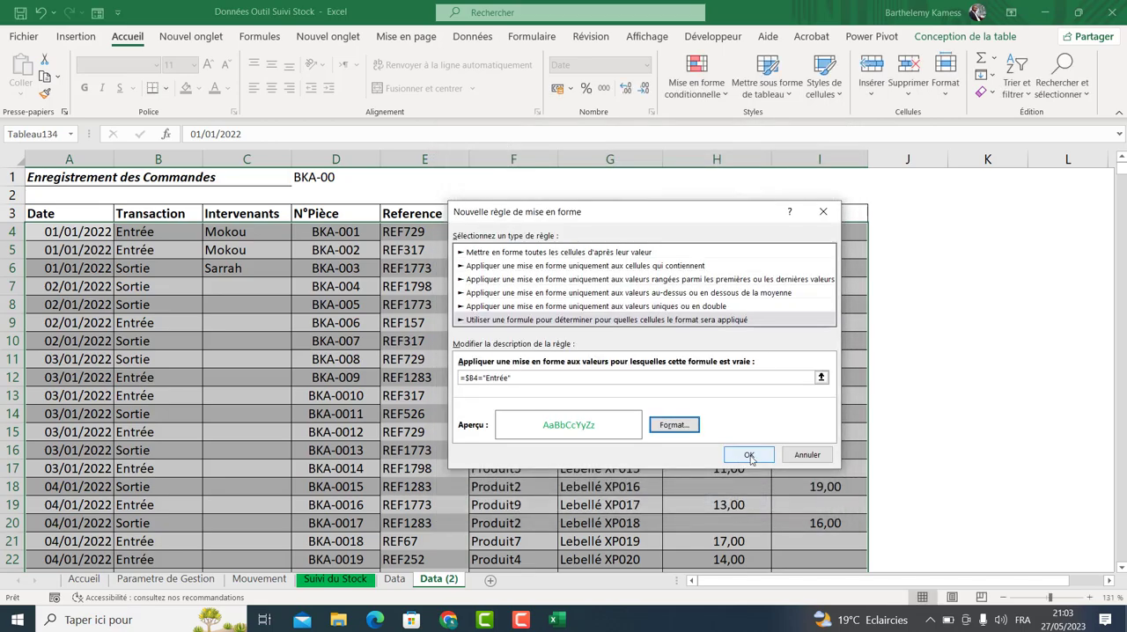
{"action": "left_click", "coordinate": [750, 458]}
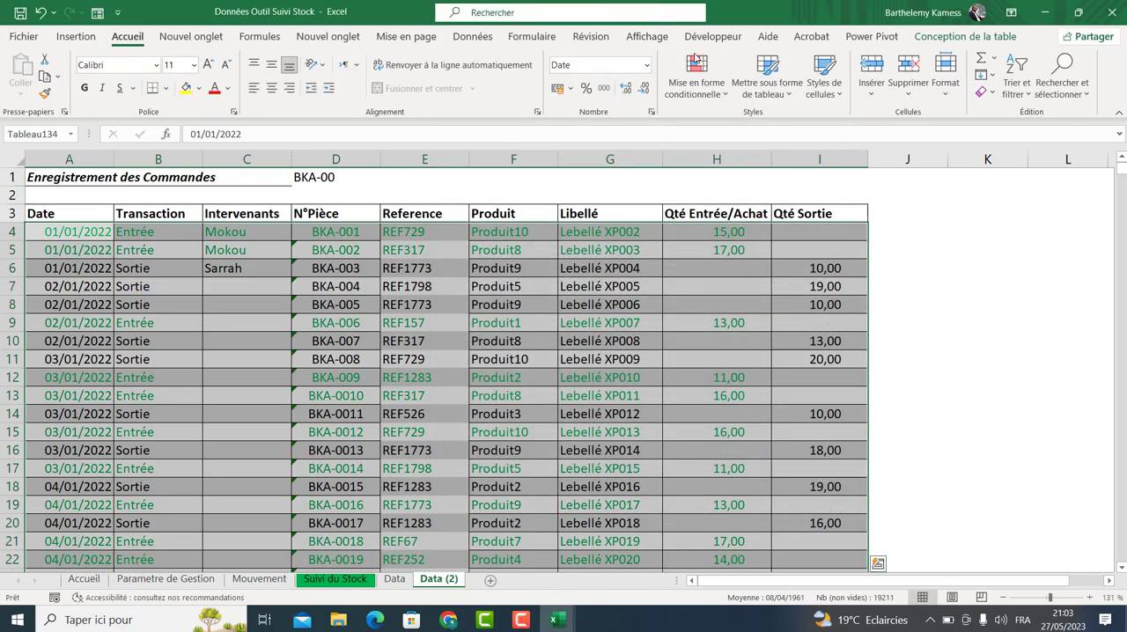
Add a second formula rule =$B4="Sortie" to the table, formatting the font in red.
{"action": "left_click", "coordinate": [695, 84]}
{"action": "left_click", "coordinate": [715, 294]}
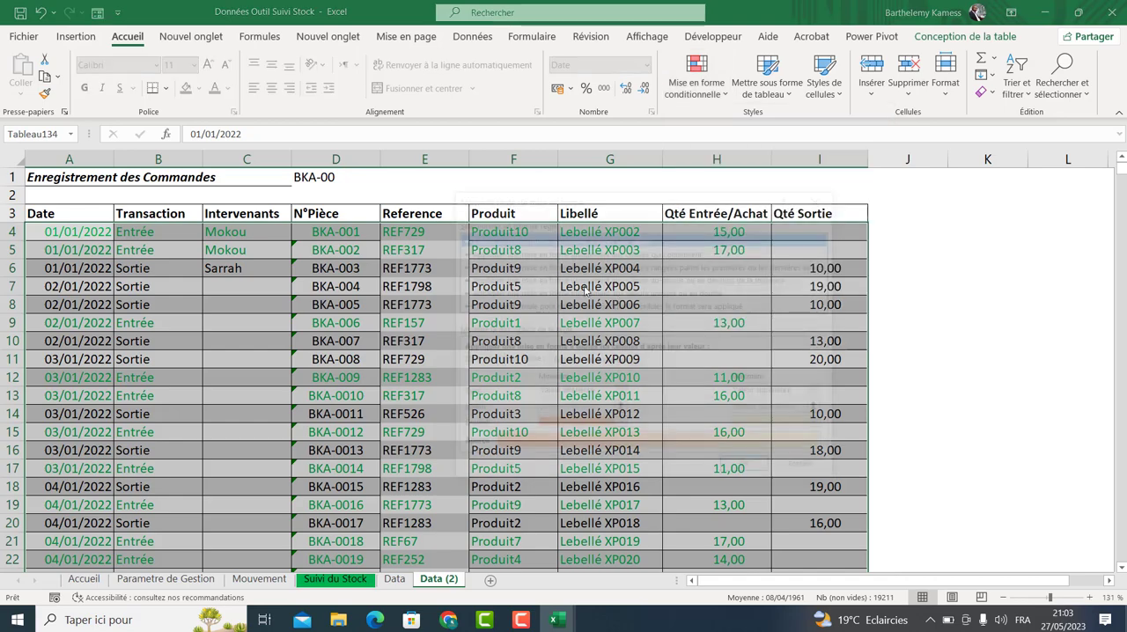
{"action": "left_click", "coordinate": [556, 305]}
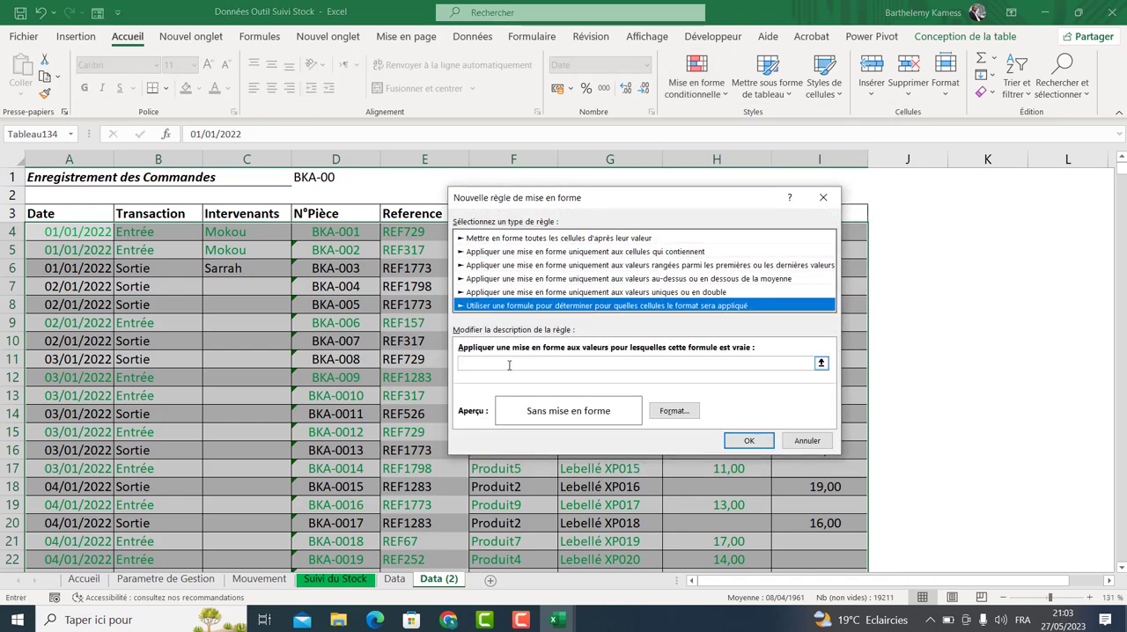
{"action": "left_click", "coordinate": [538, 362]}
{"action": "left_click", "coordinate": [166, 230]}
{"action": "type", "text": "="}
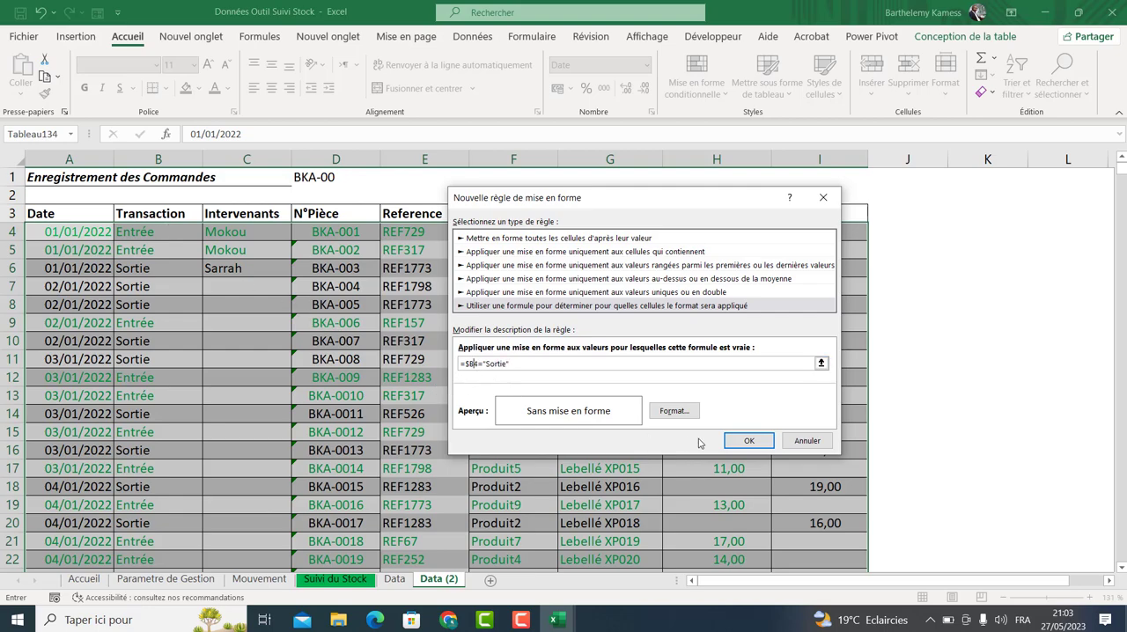
{"action": "left_click", "coordinate": [673, 410]}
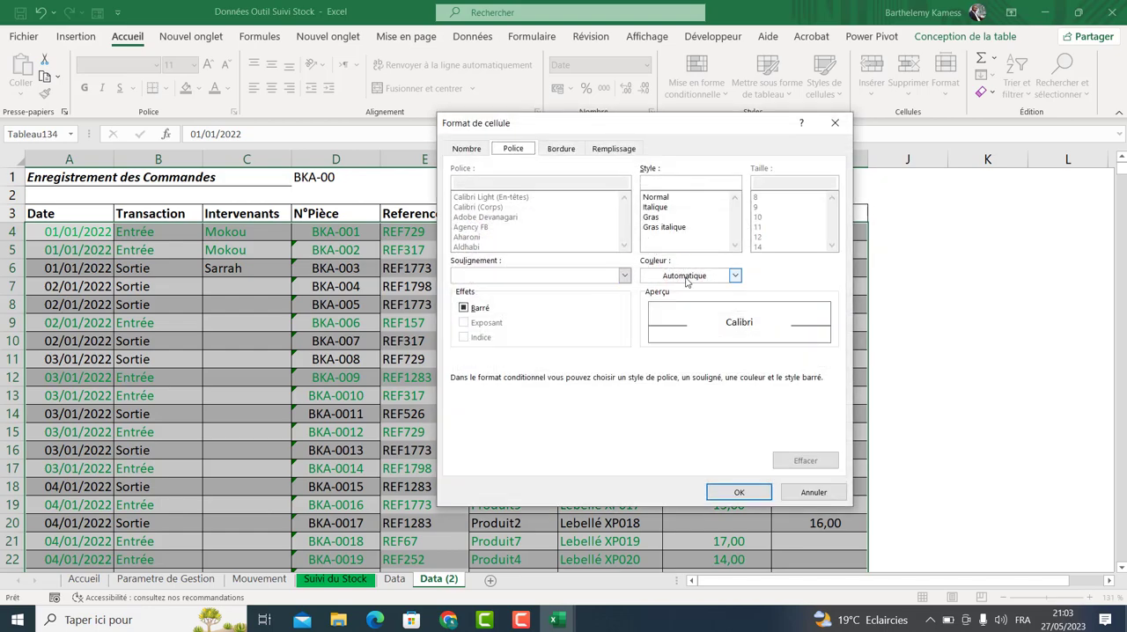
{"action": "left_click", "coordinate": [734, 275]}
{"action": "left_click", "coordinate": [658, 434]}
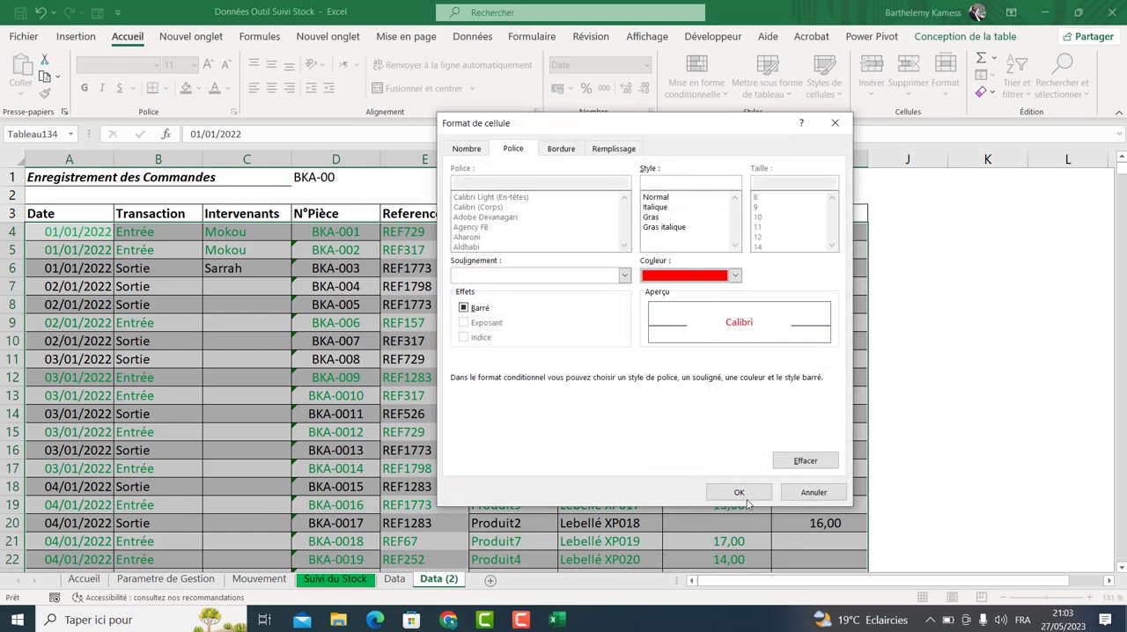
{"action": "left_click", "coordinate": [739, 492]}
{"action": "left_click", "coordinate": [747, 441]}
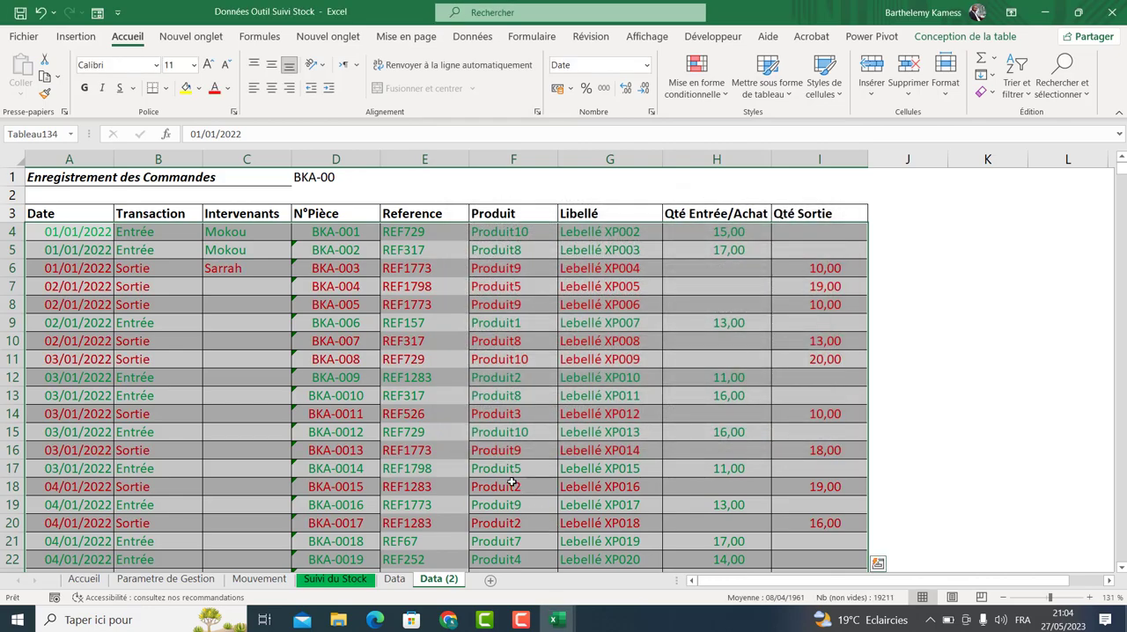
Enter 15 in the Qté Entrée/Achat cell of the first Sortie row, then clear it.
{"action": "left_click", "coordinate": [921, 289]}
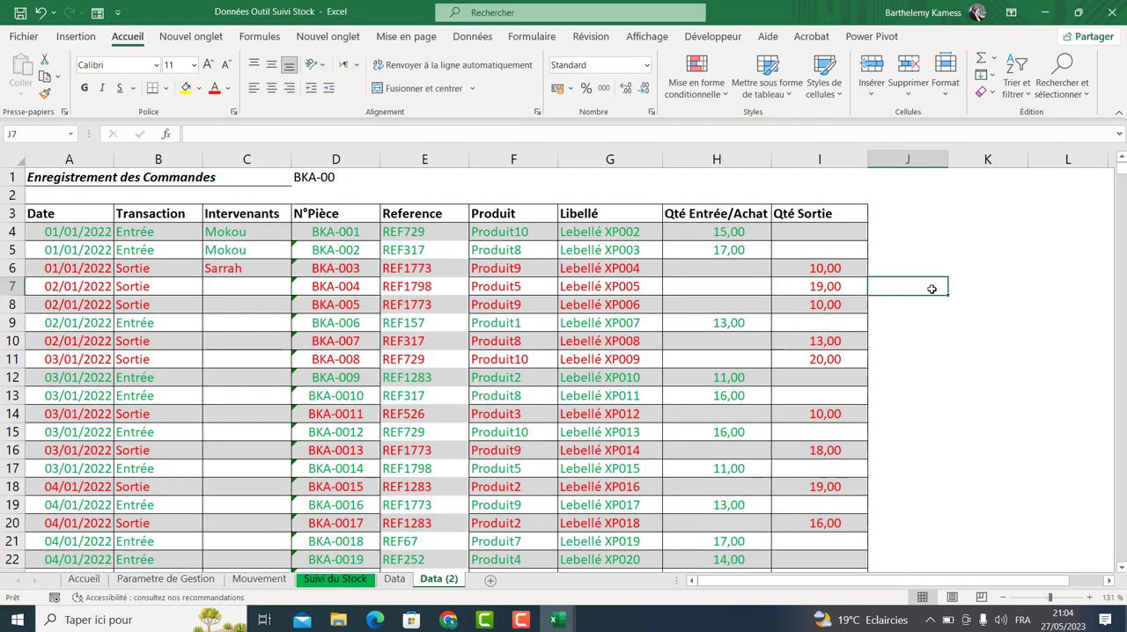
{"action": "left_click", "coordinate": [134, 268]}
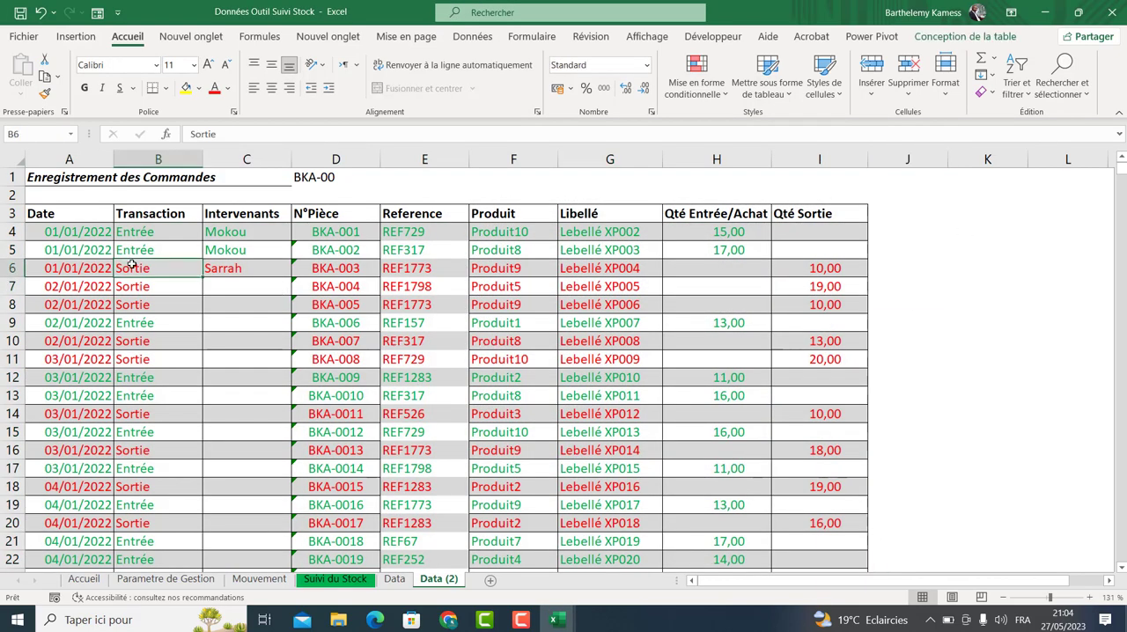
{"action": "left_click", "coordinate": [12, 268]}
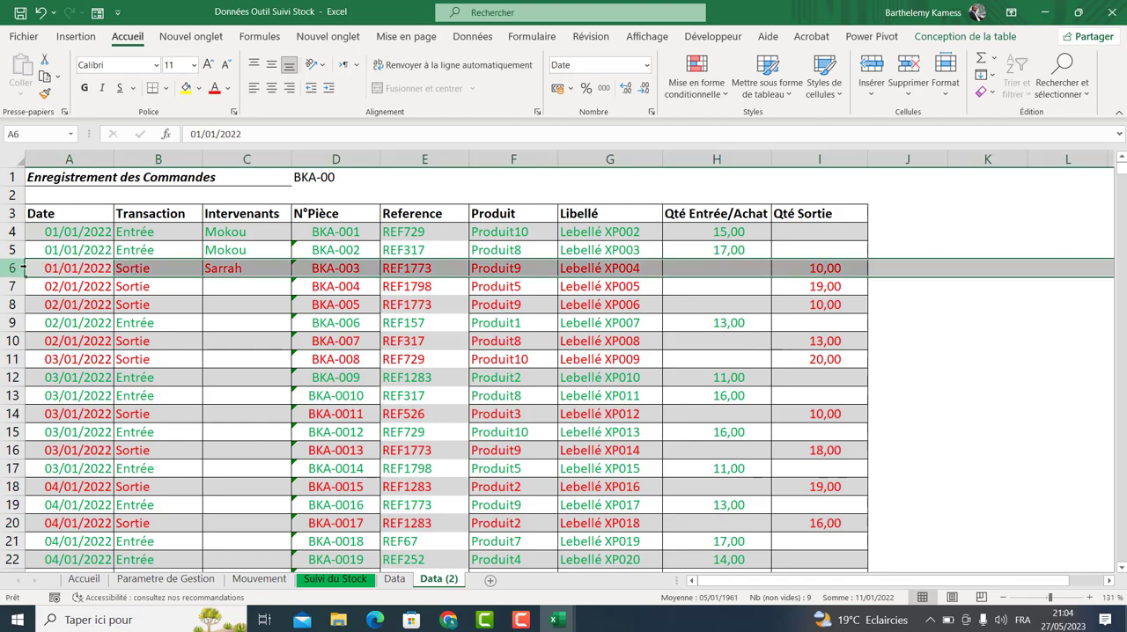
{"action": "left_click", "coordinate": [742, 268]}
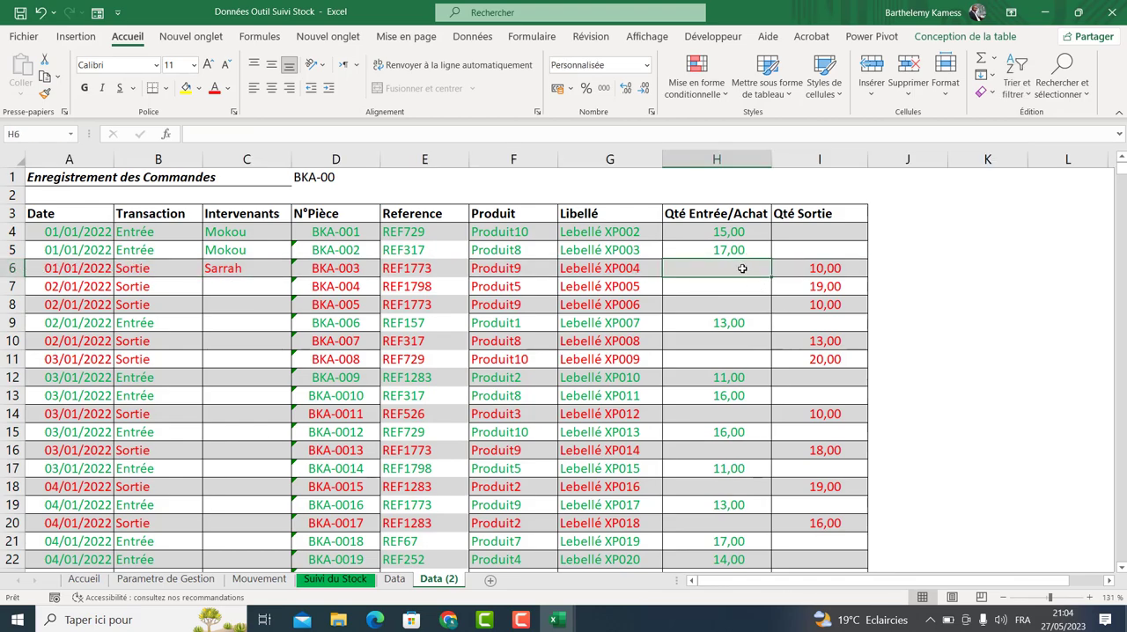
{"action": "type", "text": "15"}
{"action": "key", "text": "ctrl+Return"}
{"action": "key", "text": "Delete"}
Select the Qté Sortie and Qté Entrée/Achat columns.
{"action": "left_click", "coordinate": [819, 159]}
{"action": "left_click", "coordinate": [738, 163]}
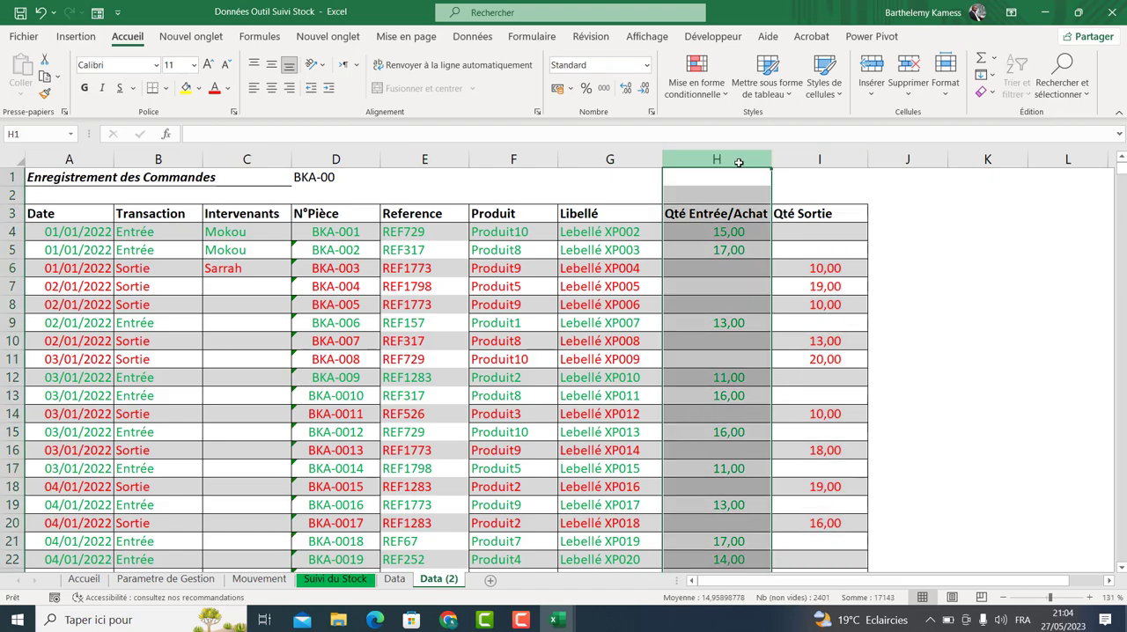
{"action": "left_click", "coordinate": [1004, 228]}
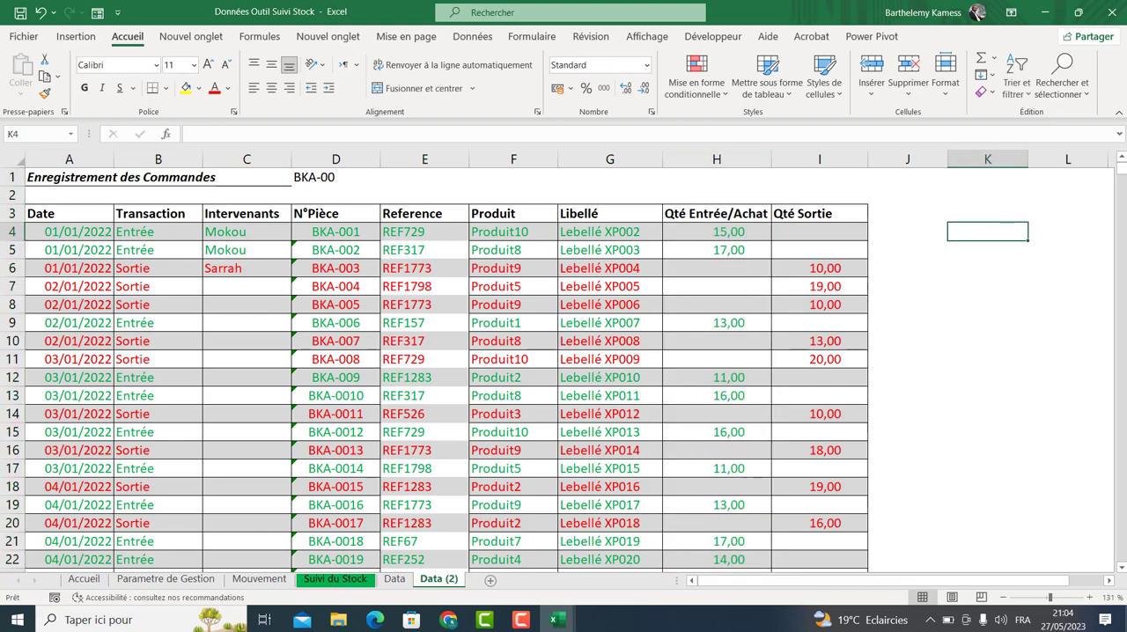
Open the Suivi du Stock sheet and inspect the Reference, Produit and Solde Initial cells' formulas.
{"action": "left_click", "coordinate": [334, 578]}
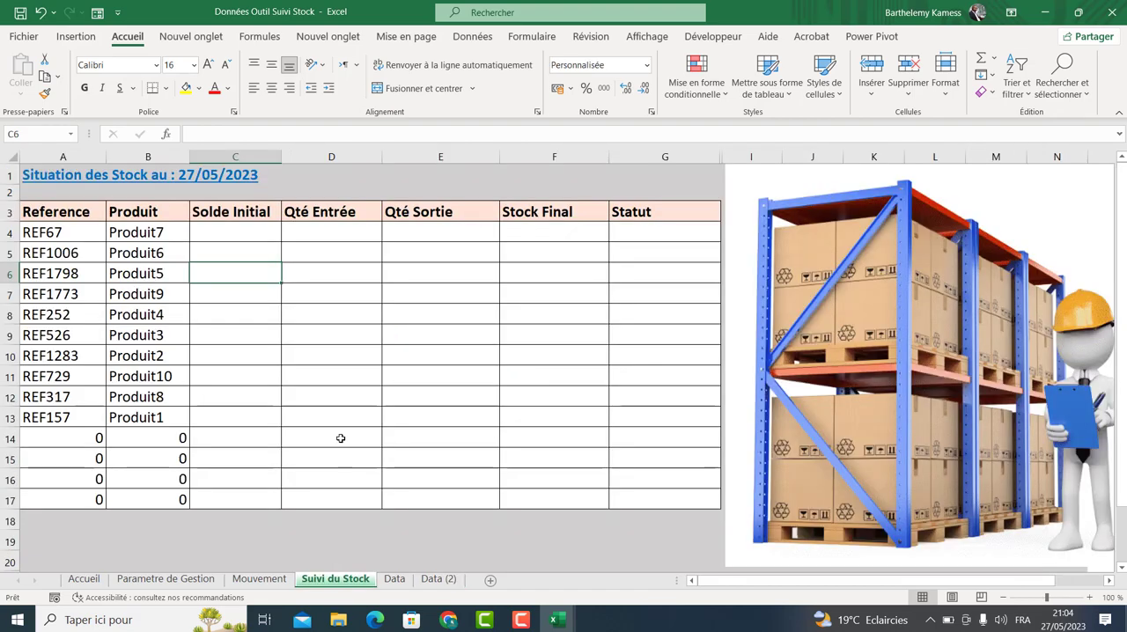
{"action": "left_click", "coordinate": [73, 239]}
{"action": "left_click", "coordinate": [122, 350]}
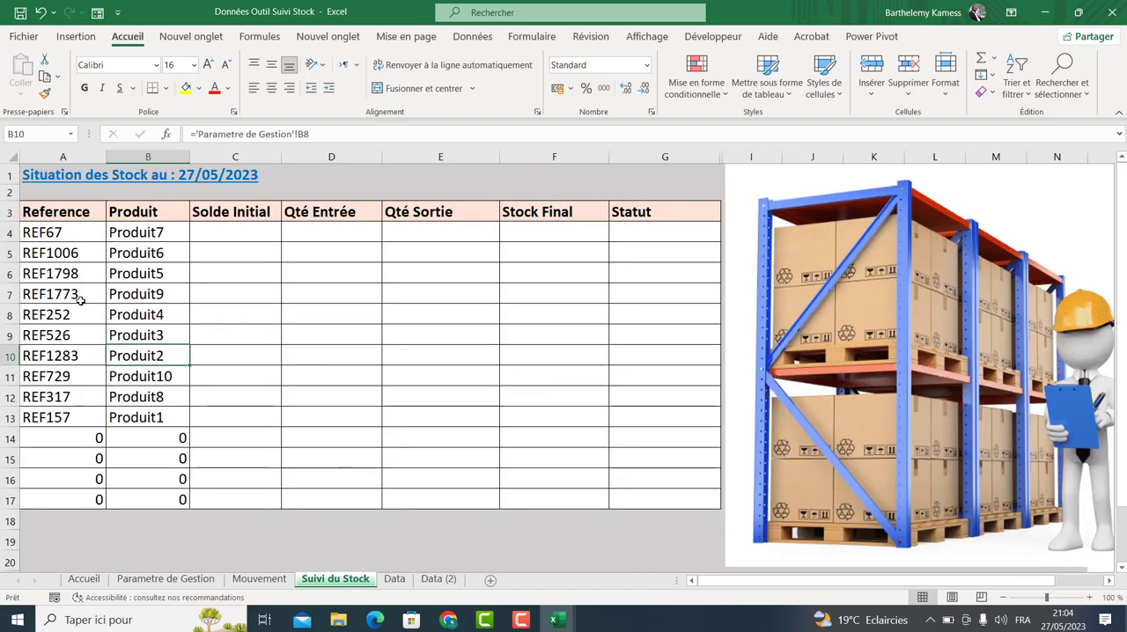
{"action": "left_click", "coordinate": [71, 248]}
{"action": "left_click", "coordinate": [122, 219]}
{"action": "left_click", "coordinate": [133, 249]}
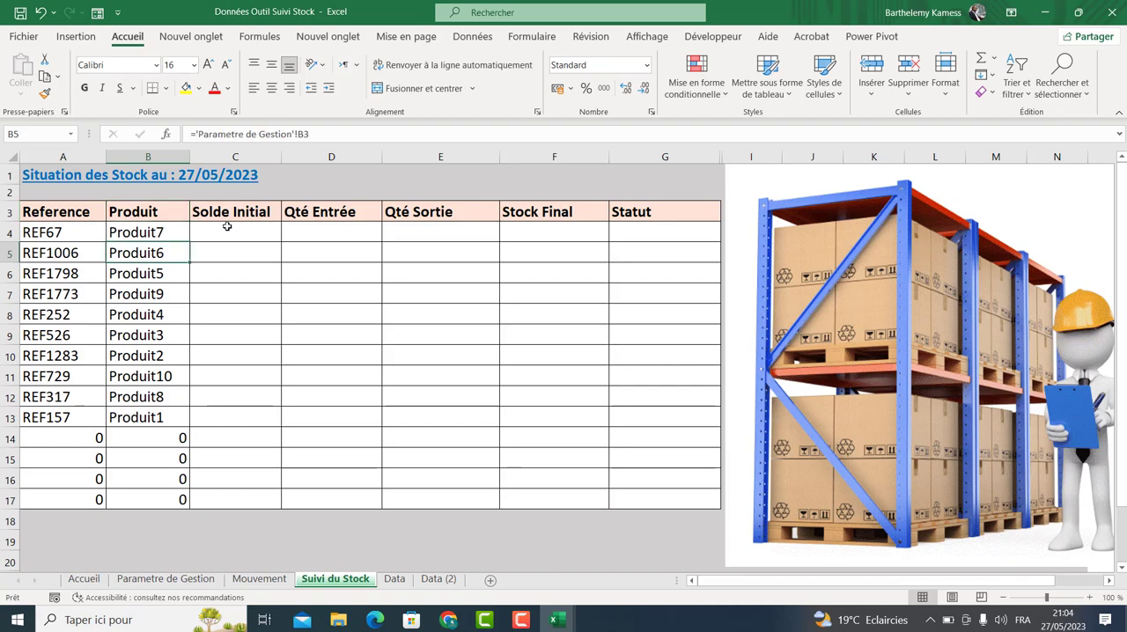
{"action": "left_click", "coordinate": [227, 226]}
{"action": "left_click", "coordinate": [81, 231]}
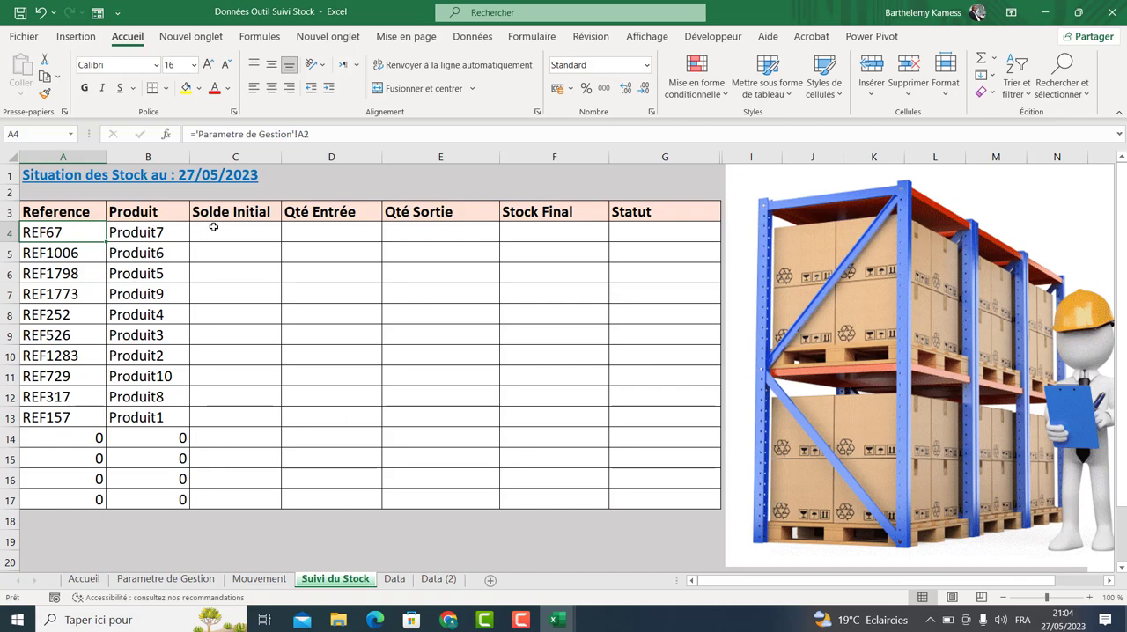
{"action": "left_click", "coordinate": [213, 228]}
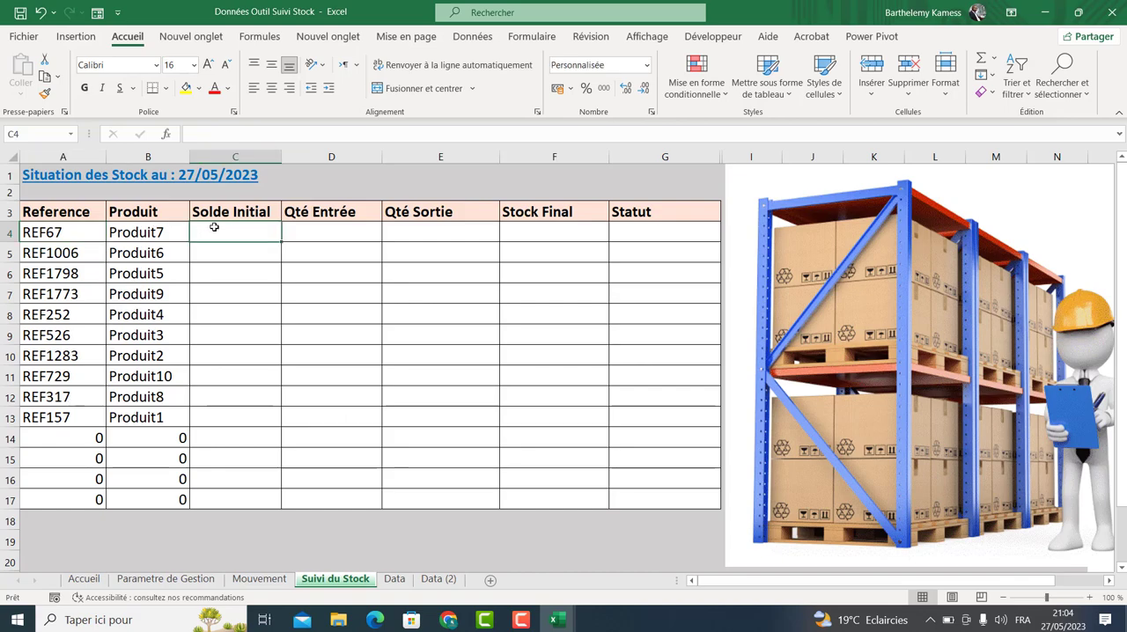
Link the first Solde Initial cell to Solde Initial C2 on Parametre de Gestion and fill it down to row 17.
{"action": "type", "text": "="}
{"action": "left_click", "coordinate": [132, 579]}
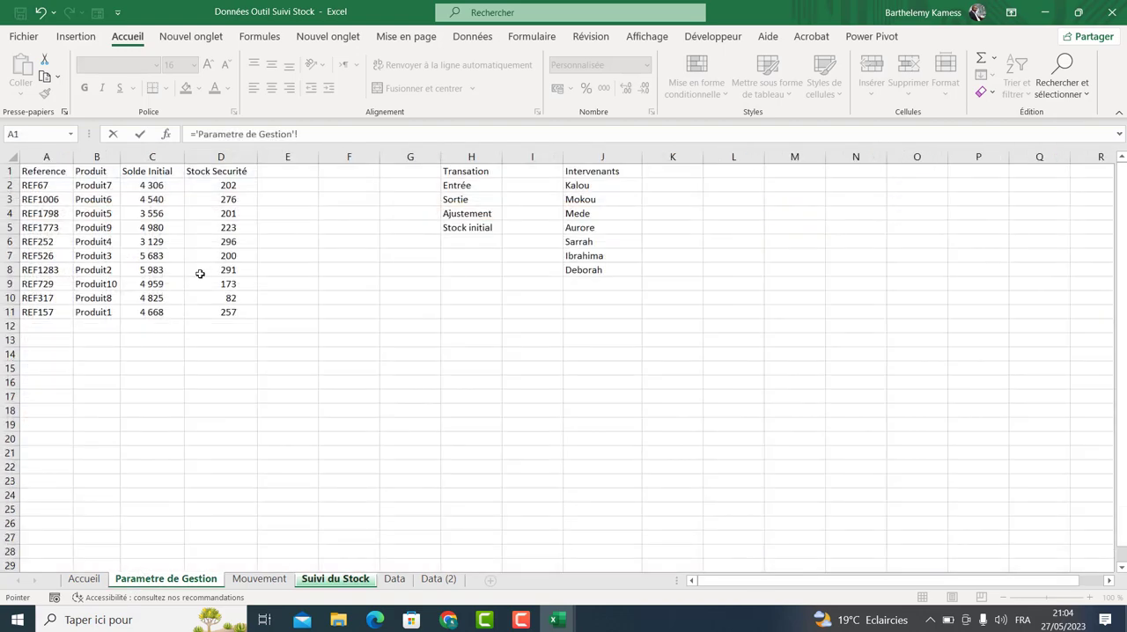
{"action": "left_click", "coordinate": [155, 186]}
{"action": "key", "text": "Return"}
{"action": "left_click", "coordinate": [233, 232]}
{"action": "left_click_drag", "start_coordinate": [280, 243], "coordinate": [284, 507]}
{"action": "left_click", "coordinate": [462, 319]}
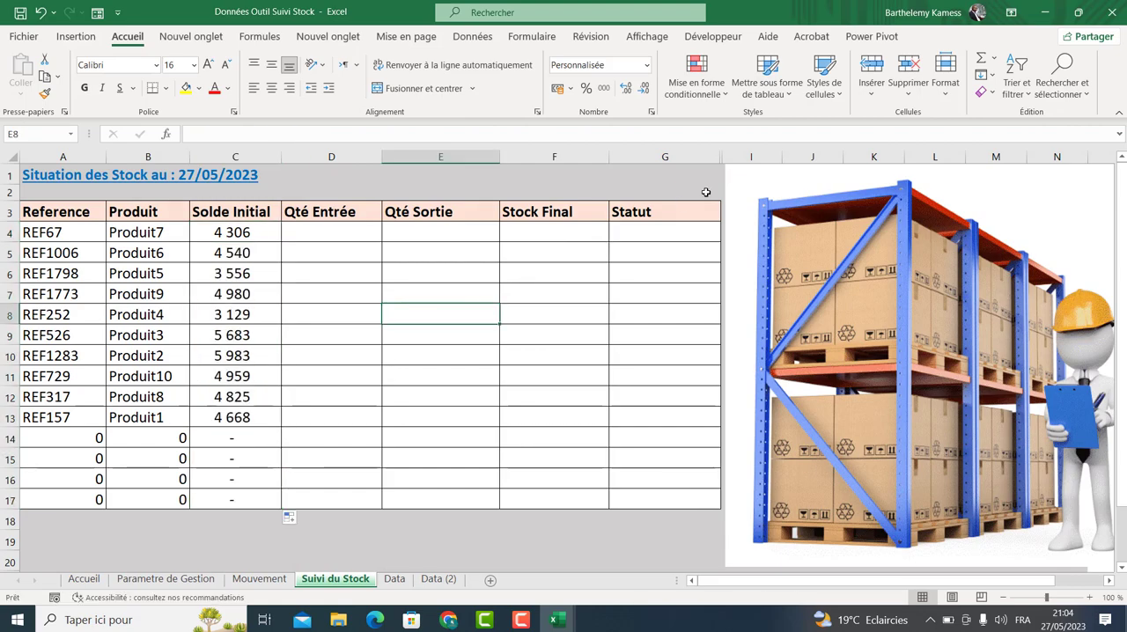
Browse the Mouvement and Data (2) sheets, then return to the Suivi du Stock summary.
{"action": "left_click", "coordinate": [337, 233]}
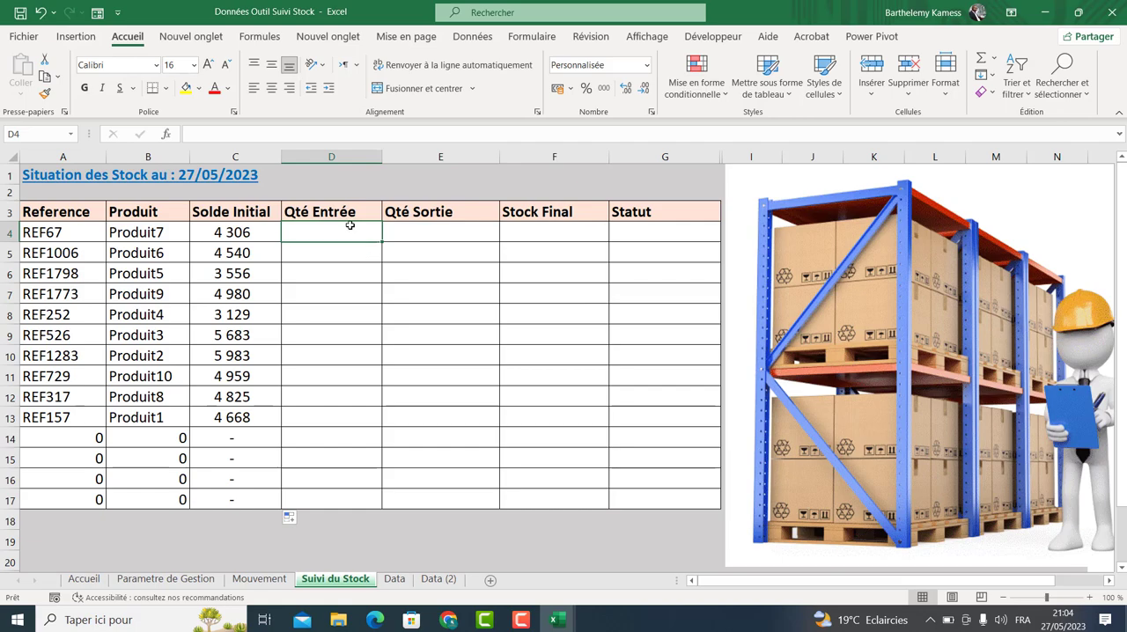
{"action": "left_click", "coordinate": [264, 579]}
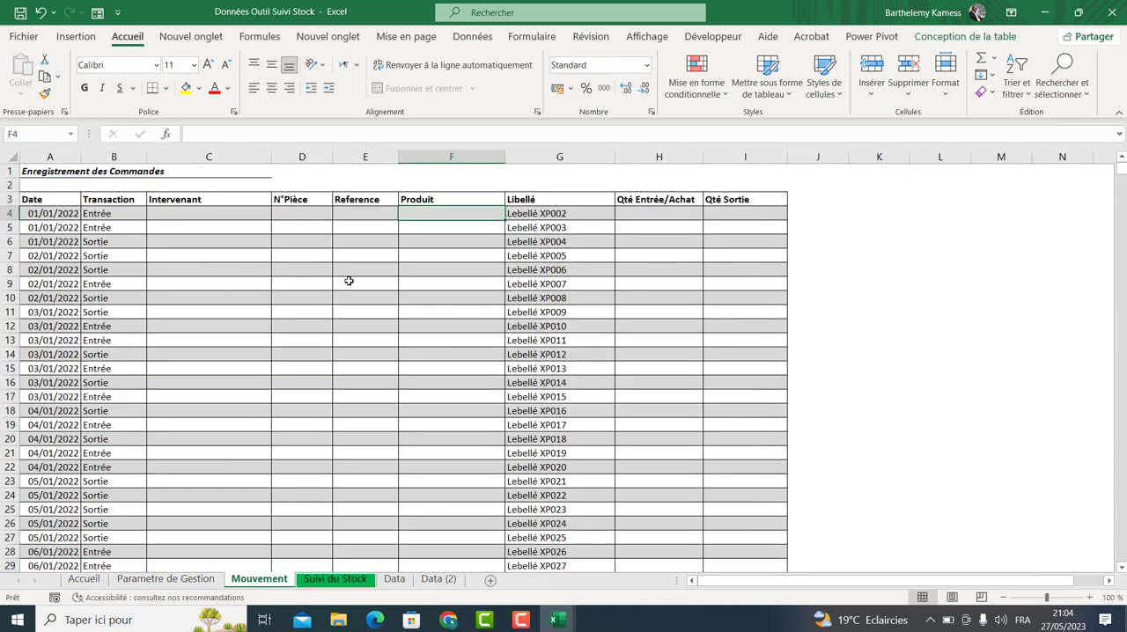
{"action": "left_click", "coordinate": [438, 578]}
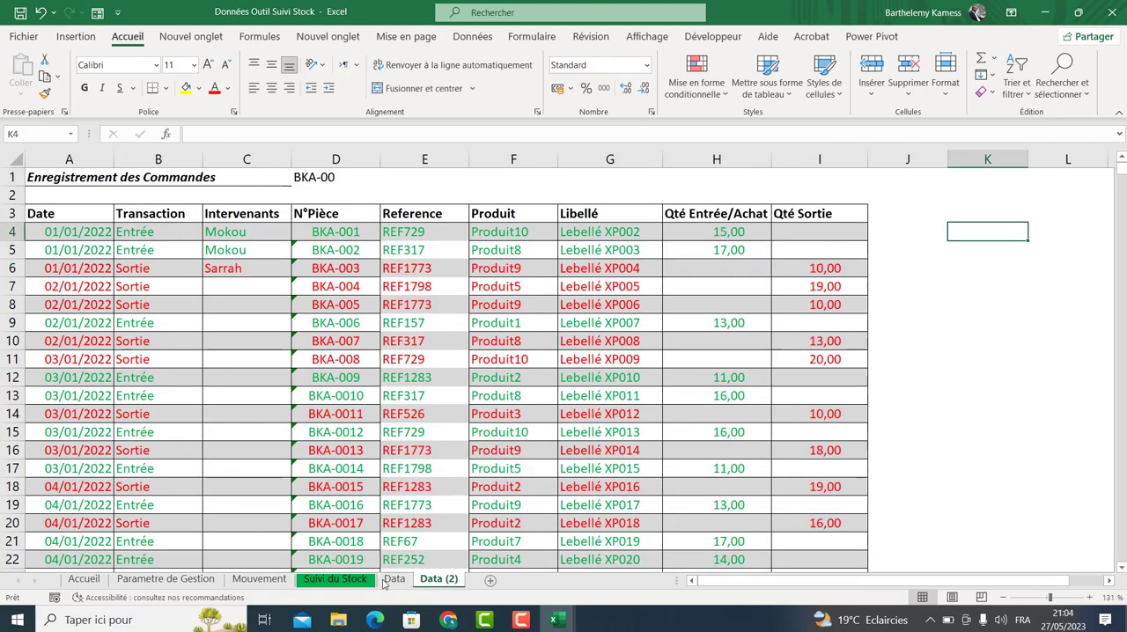
{"action": "left_click", "coordinate": [335, 579]}
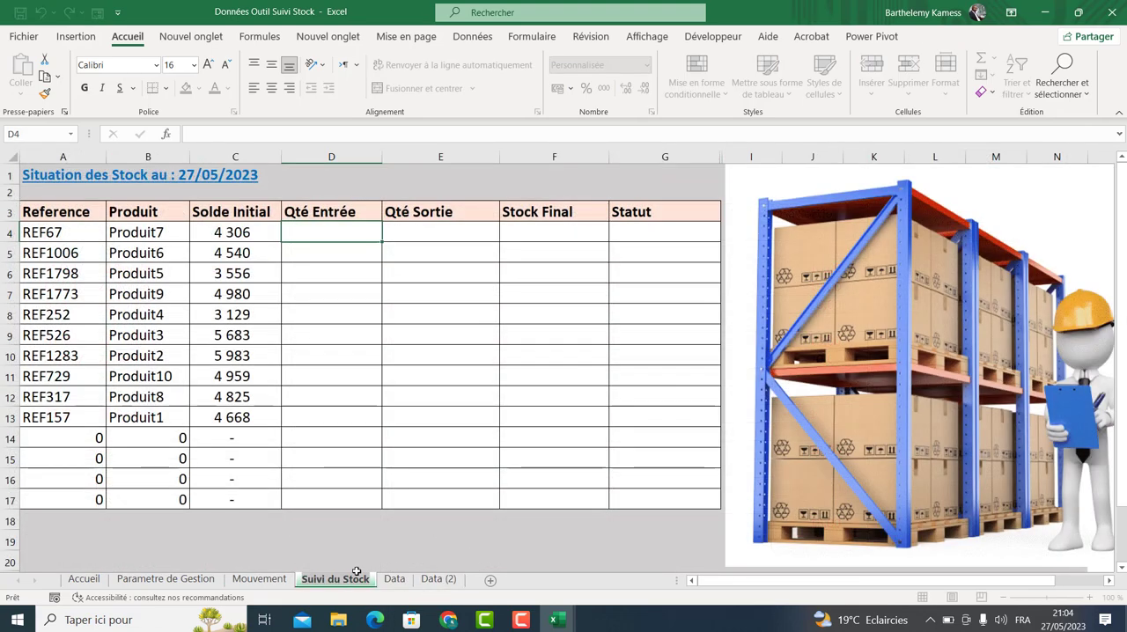
{"action": "left_click", "coordinate": [328, 540]}
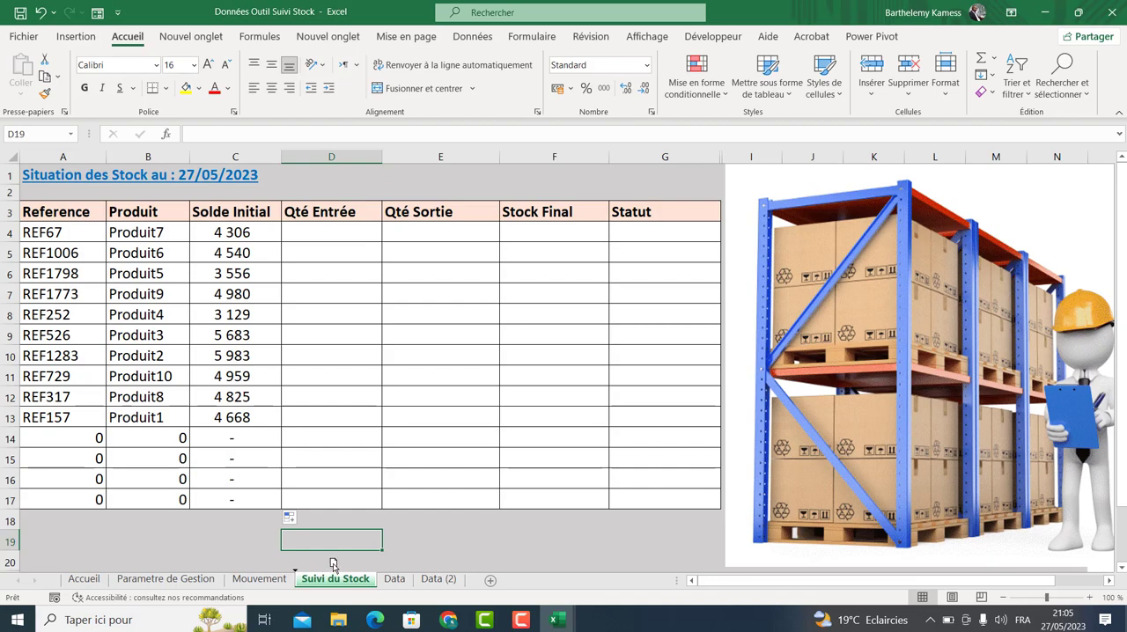
Reorder the sheet tabs so Suivi du Stock sits after Data and Data (2).
{"action": "left_click_drag", "start_coordinate": [435, 552], "coordinate": [447, 583]}
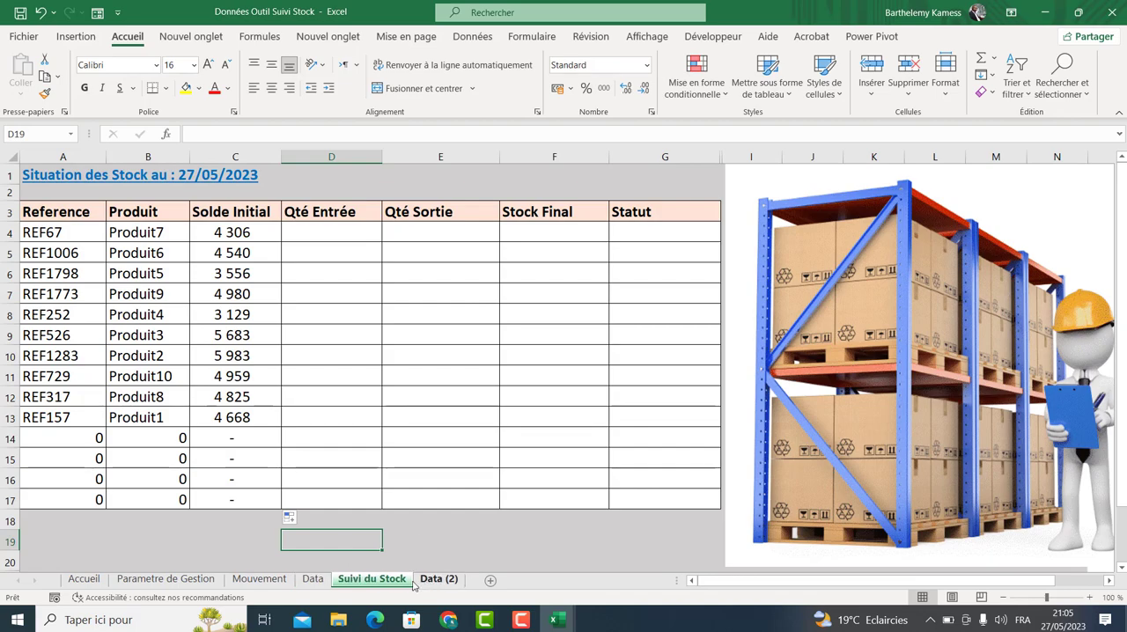
{"action": "left_click", "coordinate": [449, 579]}
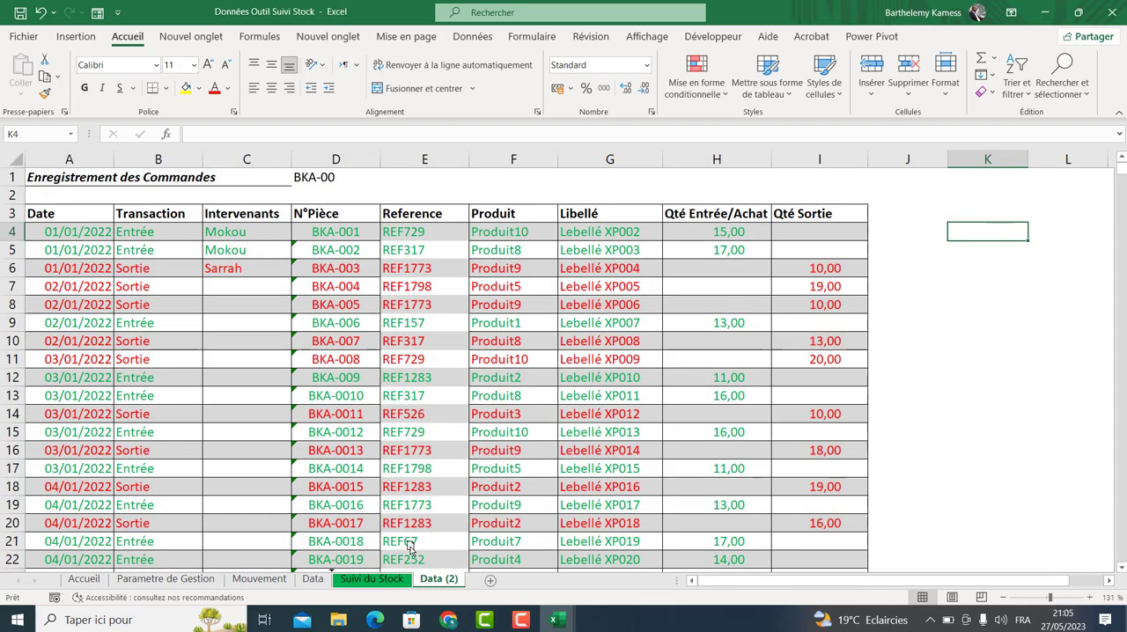
{"action": "left_click_drag", "start_coordinate": [348, 574], "coordinate": [425, 583]}
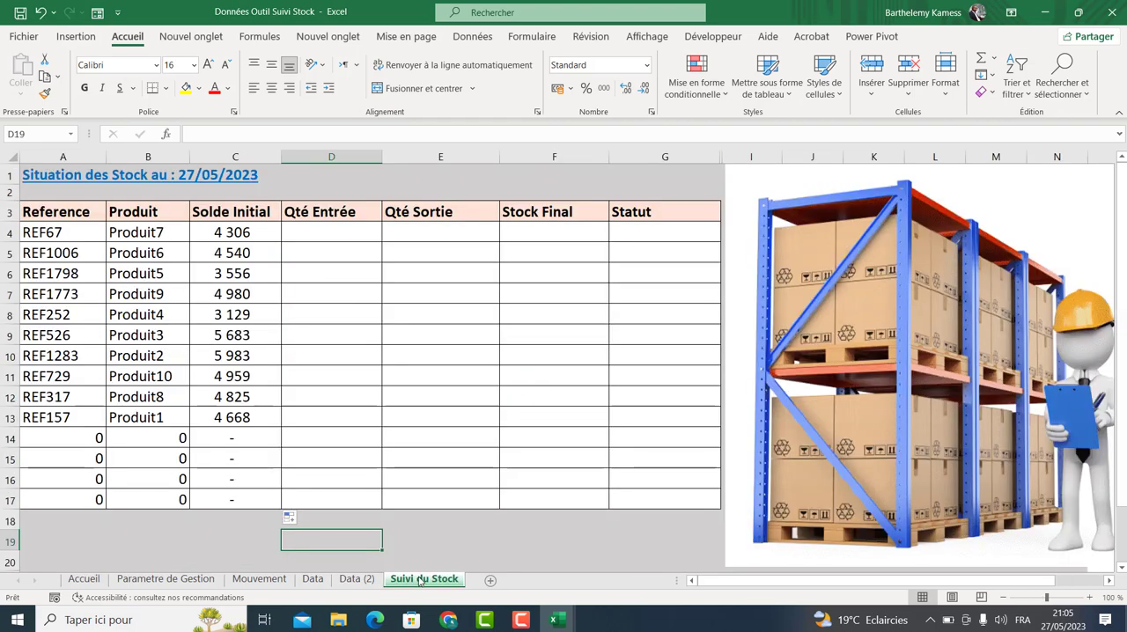
Switch to the Data (2) sheet and turn on AutoFilter for the order table.
{"action": "left_click", "coordinate": [326, 234]}
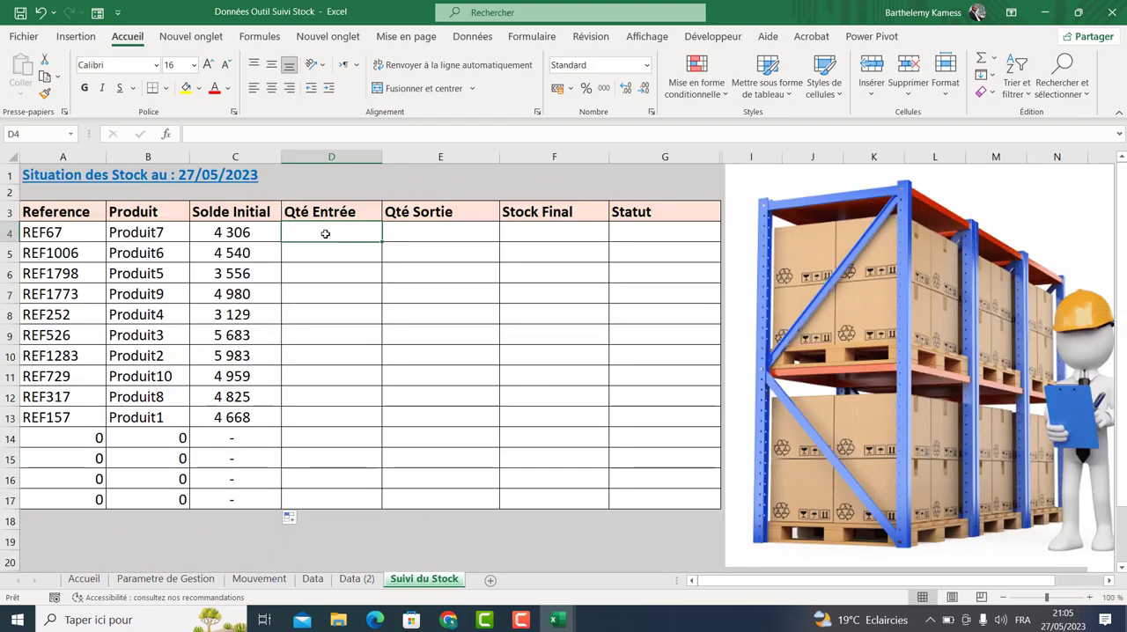
{"action": "left_click", "coordinate": [175, 232]}
{"action": "left_click", "coordinate": [174, 254]}
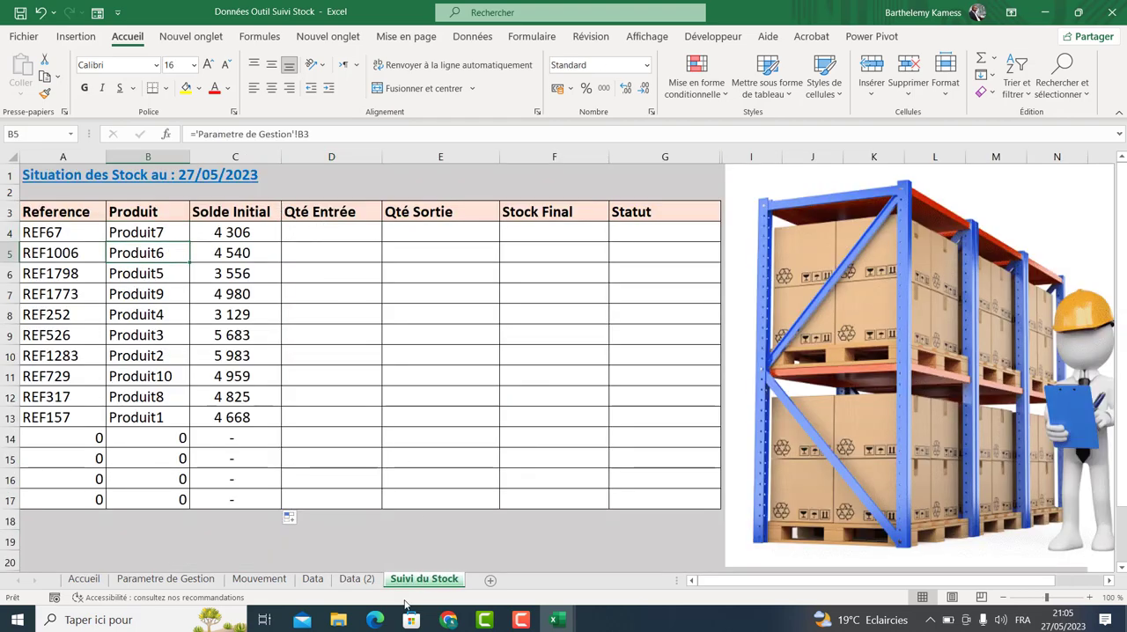
{"action": "left_click", "coordinate": [353, 578]}
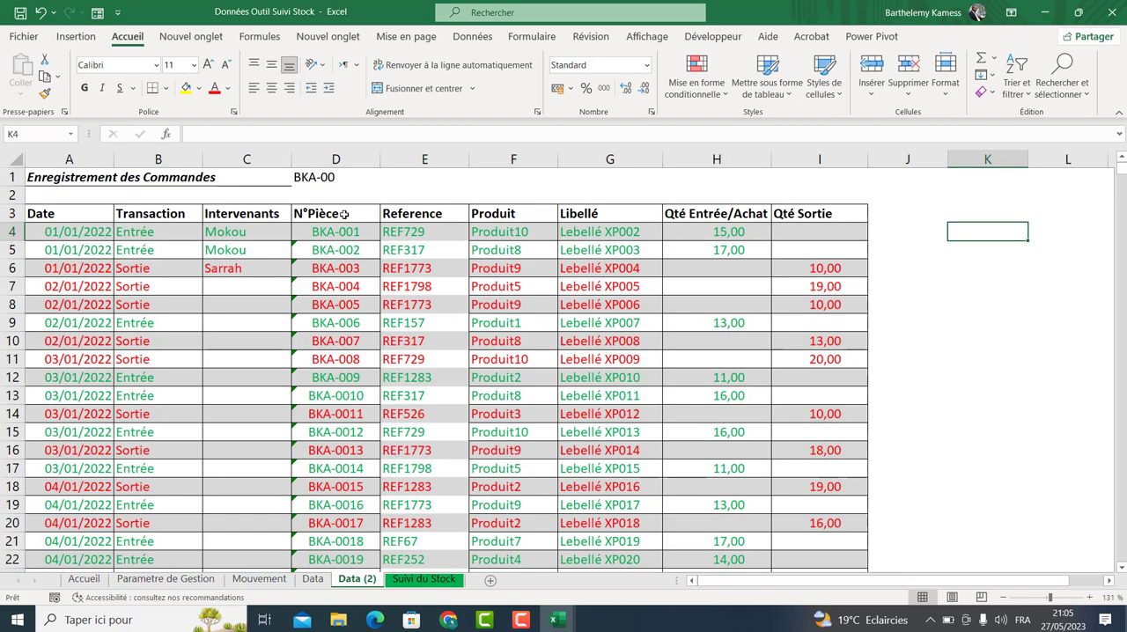
{"action": "left_click", "coordinate": [398, 231]}
{"action": "left_click", "coordinate": [468, 37]}
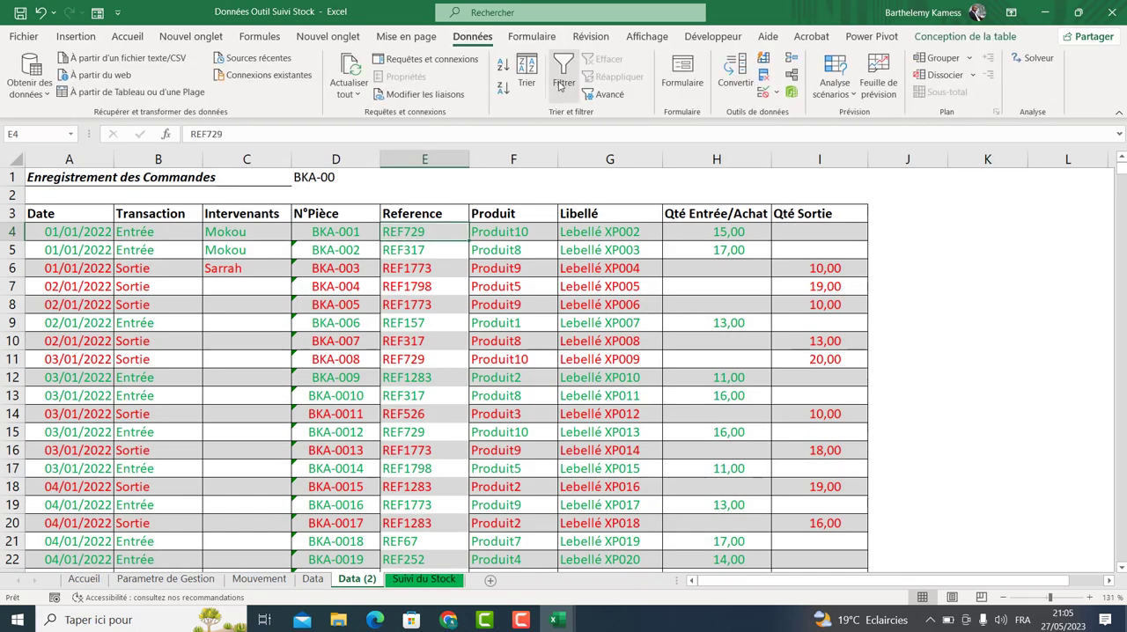
{"action": "left_click", "coordinate": [561, 83]}
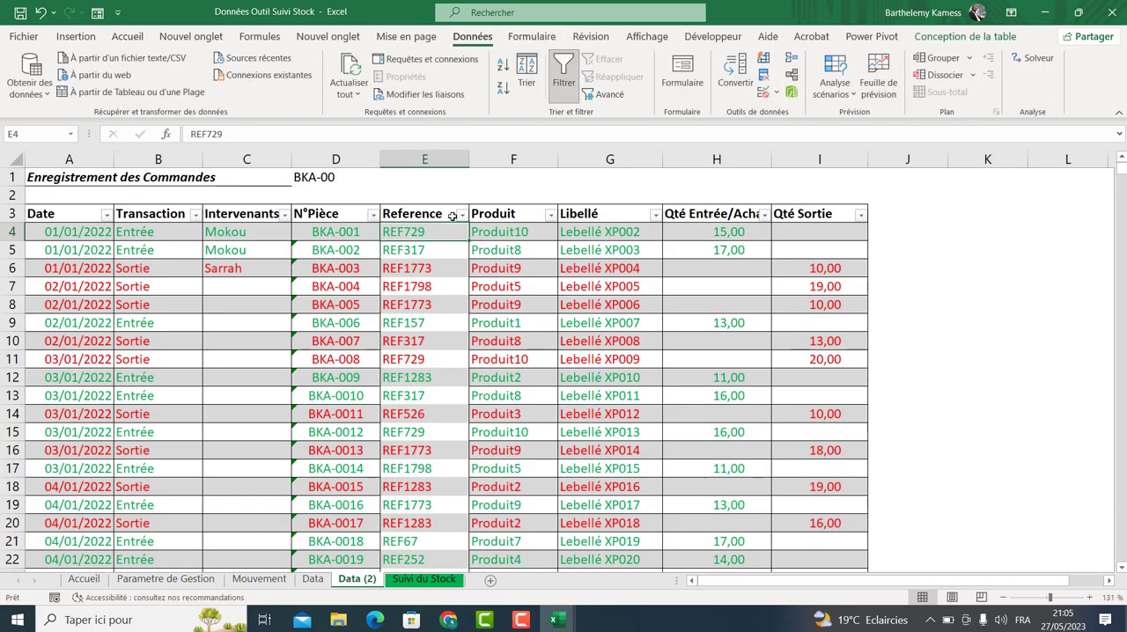
Filter the order table's Produit column to show only Produit7.
{"action": "left_click", "coordinate": [522, 213]}
{"action": "left_click", "coordinate": [550, 214]}
{"action": "left_click", "coordinate": [449, 389]}
{"action": "left_click", "coordinate": [407, 492]}
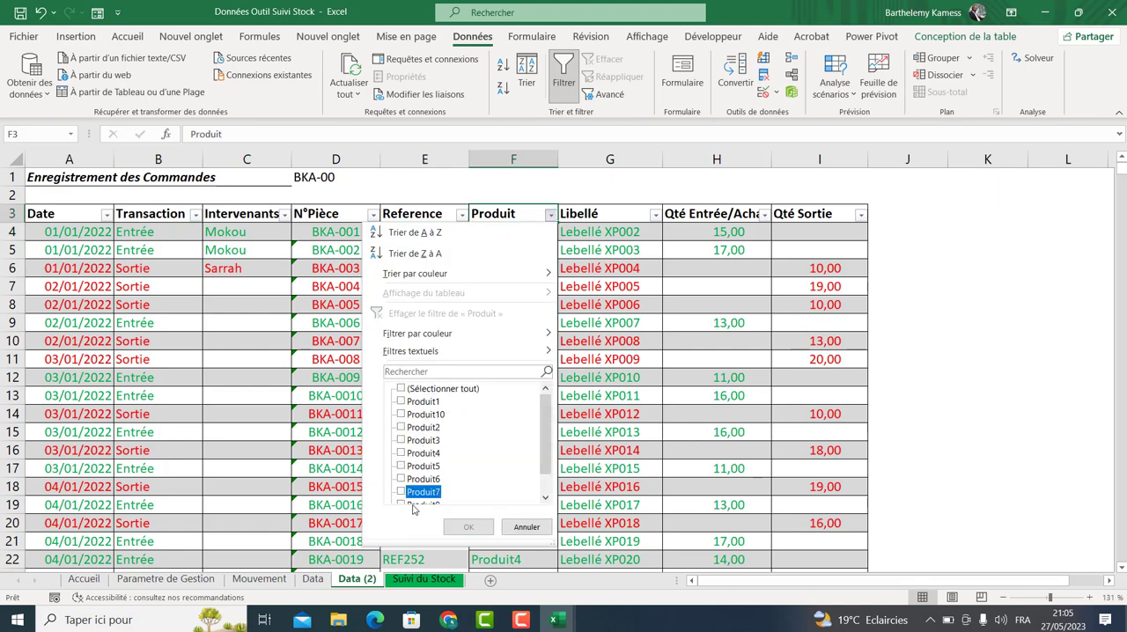
{"action": "left_click", "coordinate": [469, 527]}
Select the filtered Qté Entrée/Achat quantities, scroll through the rows, then clear the Produit filter.
{"action": "left_click_drag", "start_coordinate": [709, 231], "coordinate": [716, 523]}
{"action": "left_click_drag", "start_coordinate": [739, 585], "coordinate": [737, 539]}
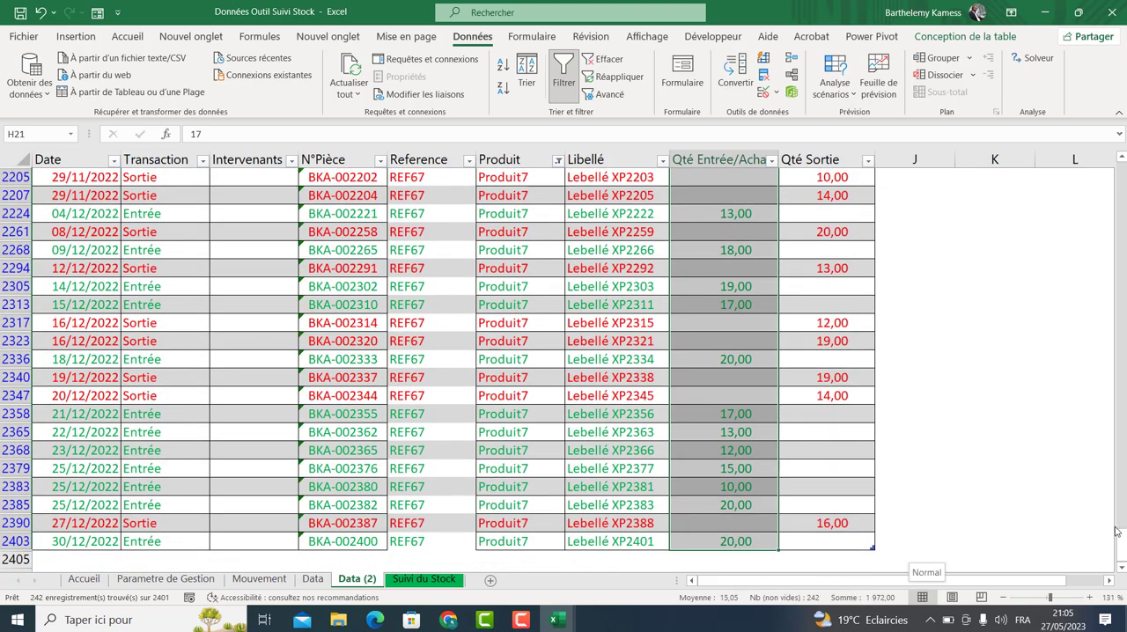
{"action": "left_click_drag", "start_coordinate": [1122, 539], "coordinate": [1121, 176]}
{"action": "left_click", "coordinate": [500, 250]}
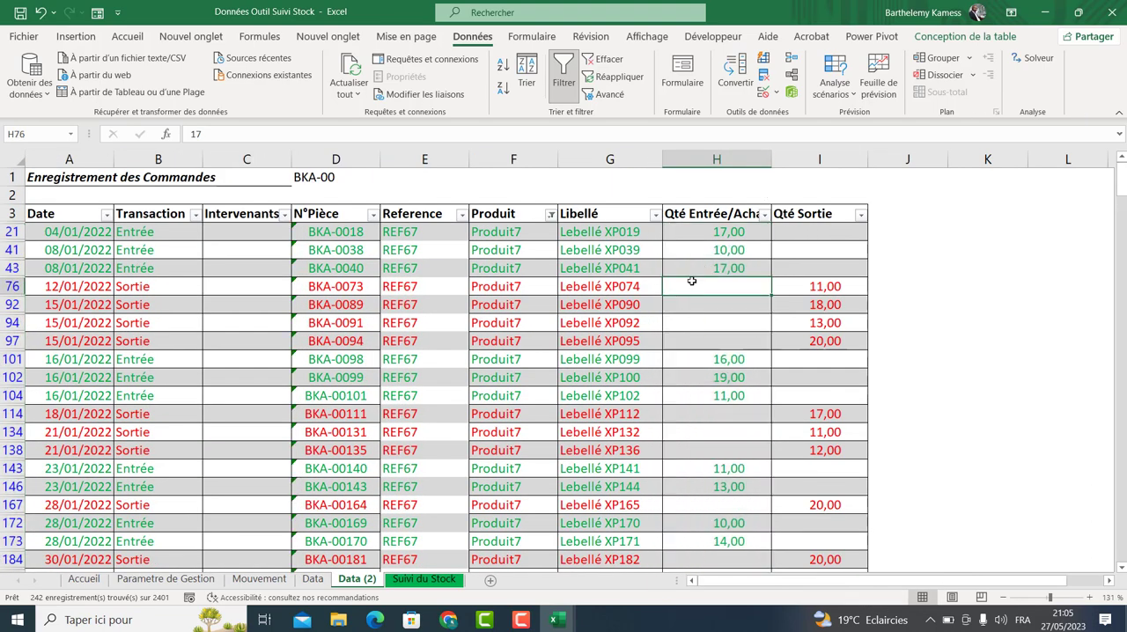
{"action": "left_click", "coordinate": [586, 59]}
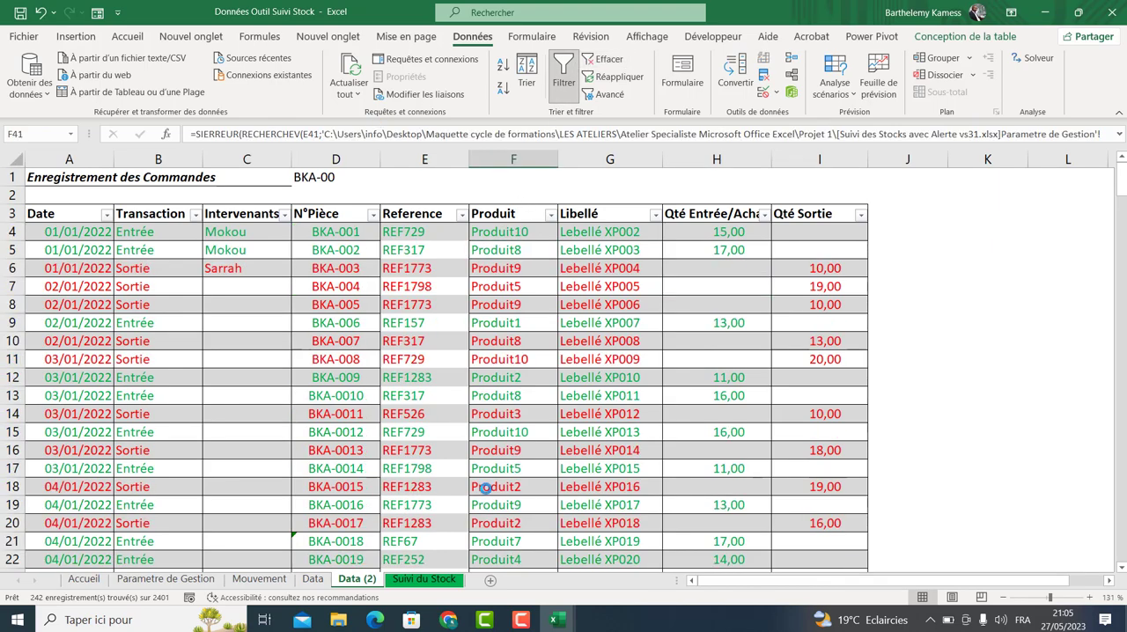
Start a SOMME formula in the first Qté Entrée cell on the Suivi du Stock sheet.
{"action": "left_click", "coordinate": [423, 579]}
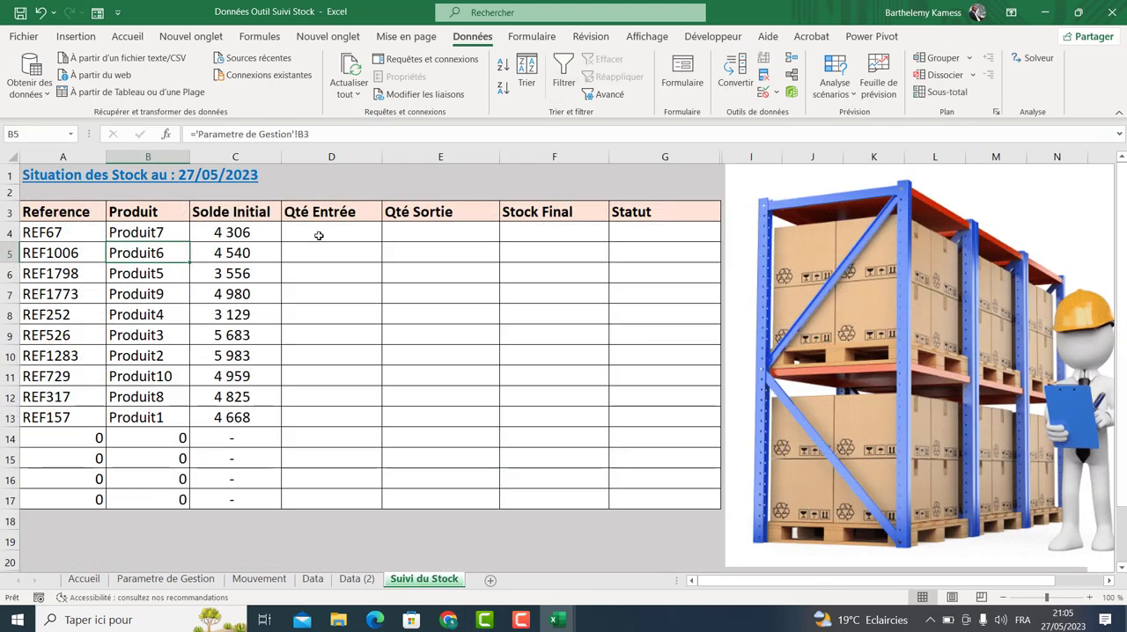
{"action": "left_click", "coordinate": [318, 235]}
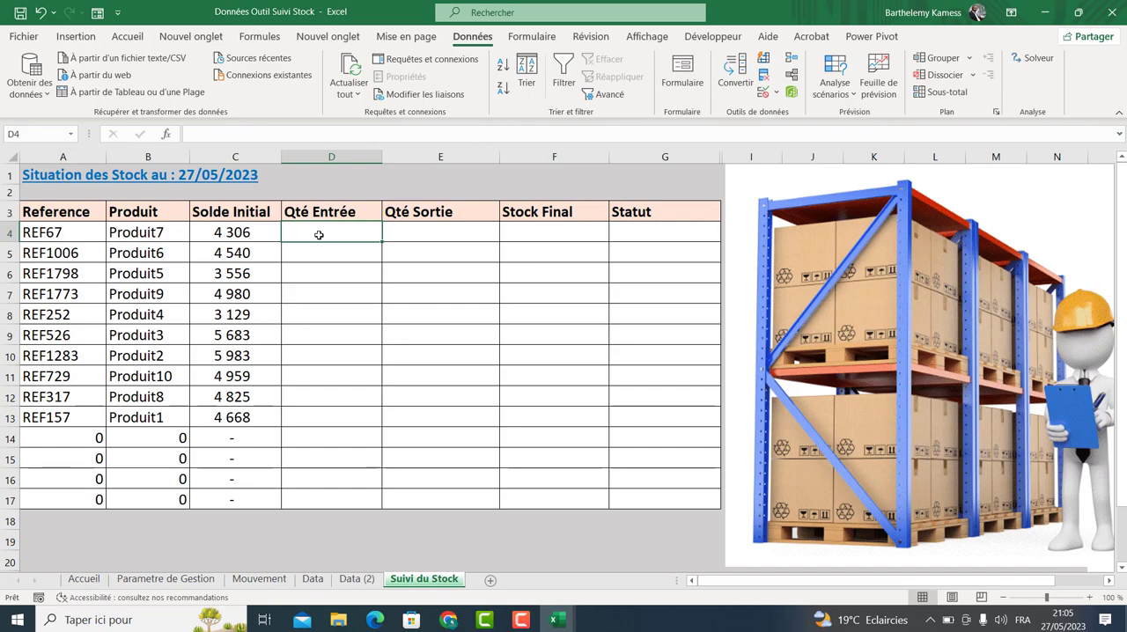
{"action": "type", "text": "=somme"}
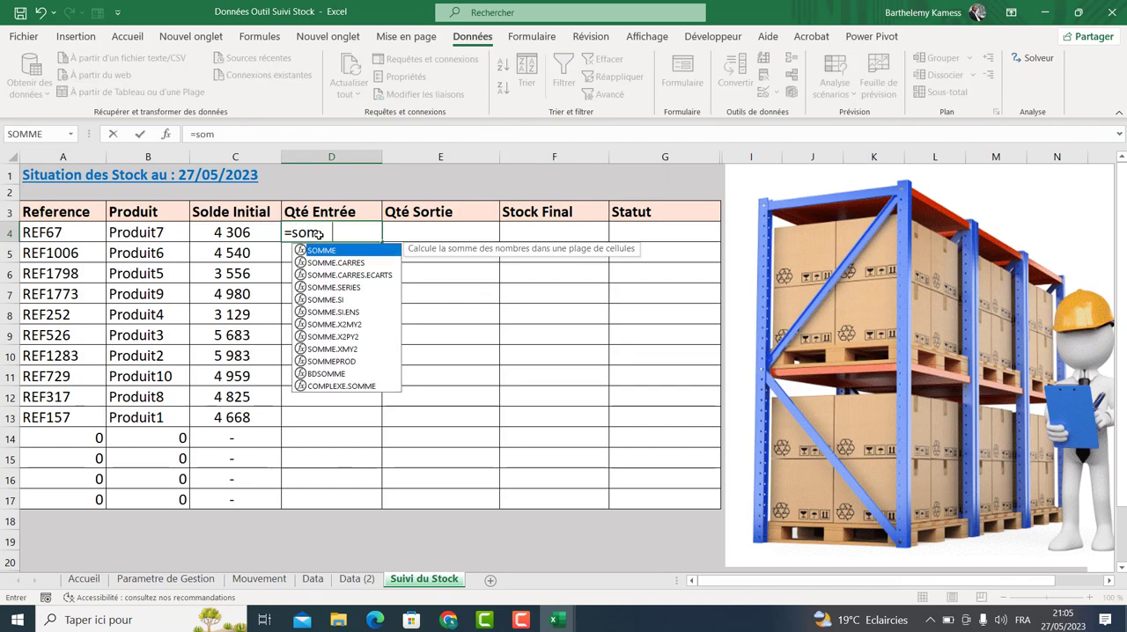
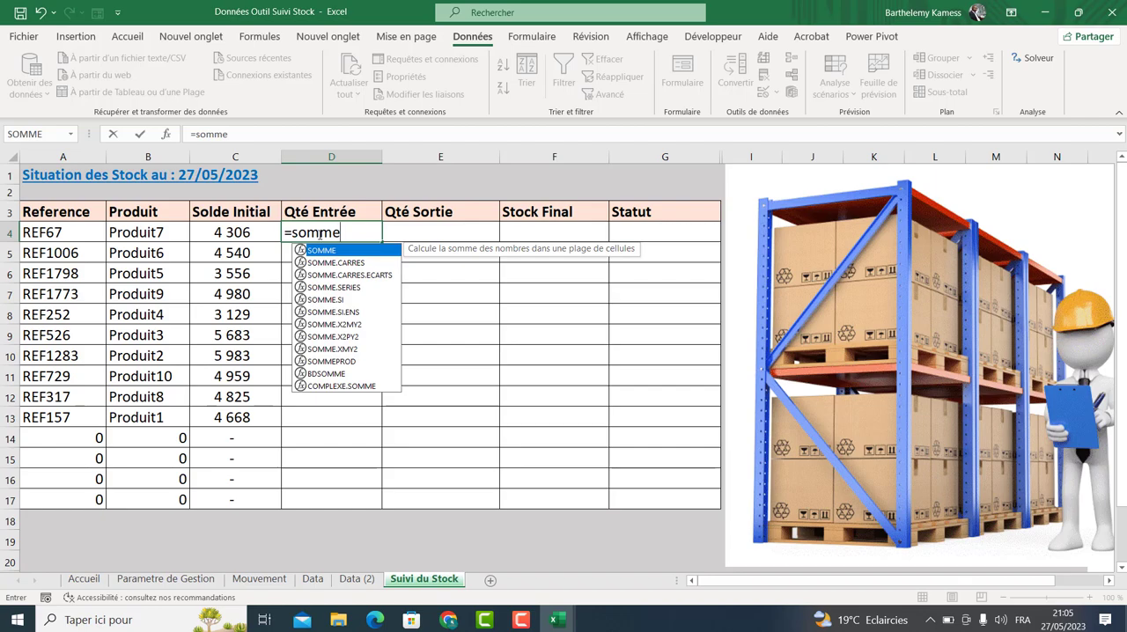
Choose the SOMME.SI function for the first Qté Entrée formula.
{"action": "key", "text": "Down"}
{"action": "key", "text": "Down"}
{"action": "key", "text": "Down"}
{"action": "key", "text": "Down"}
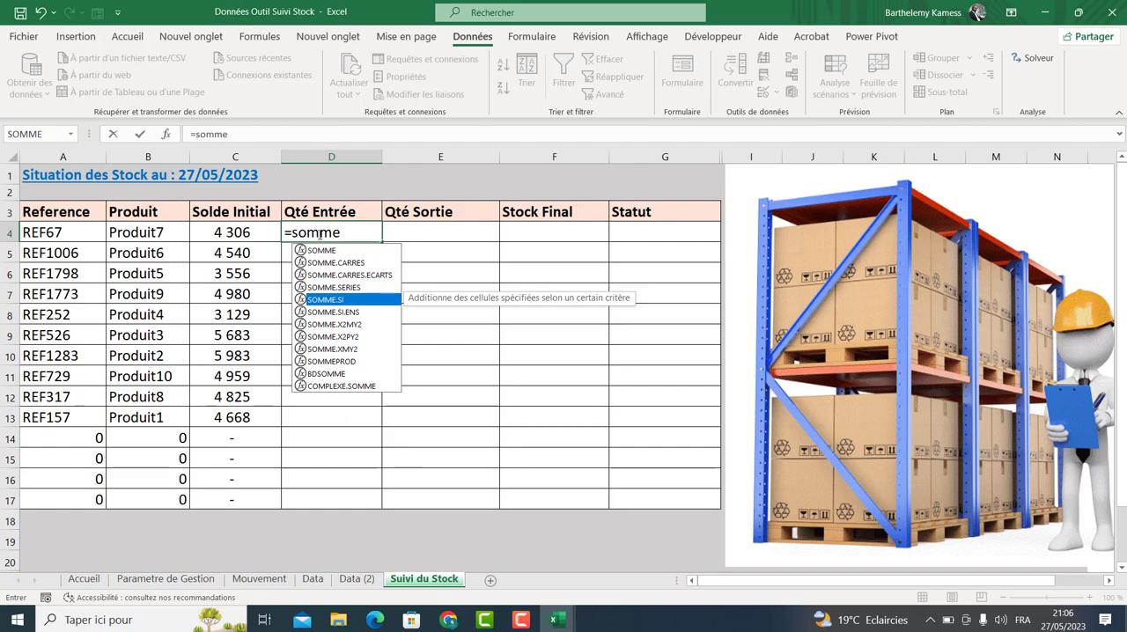
{"action": "key", "text": "Tab"}
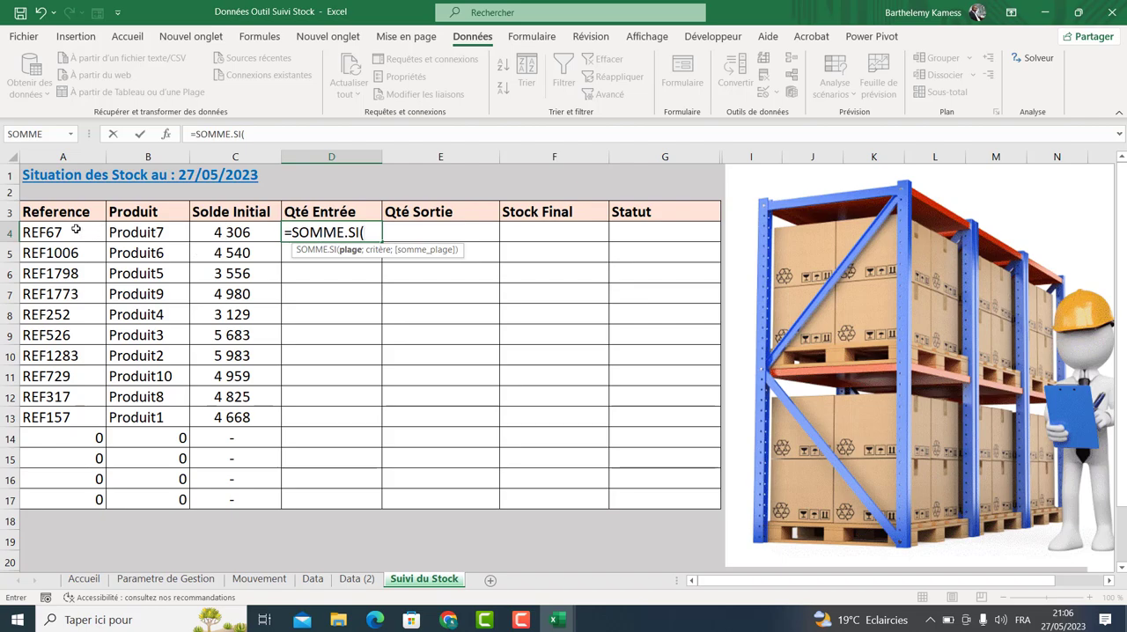
{"action": "left_click", "coordinate": [116, 231]}
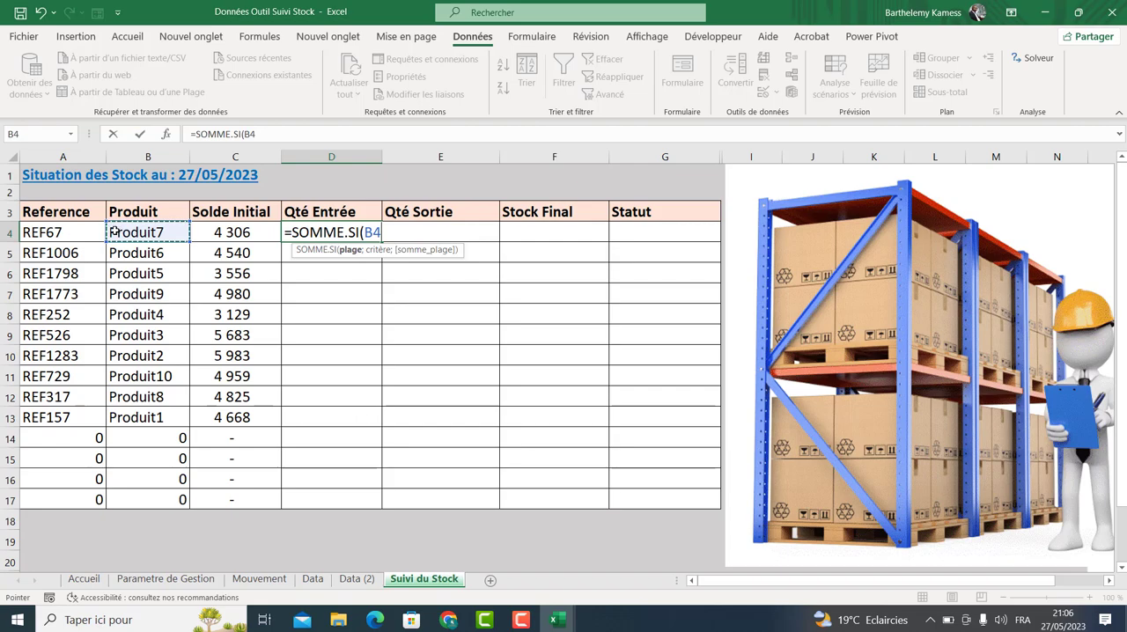
{"action": "left_click", "coordinate": [77, 233]}
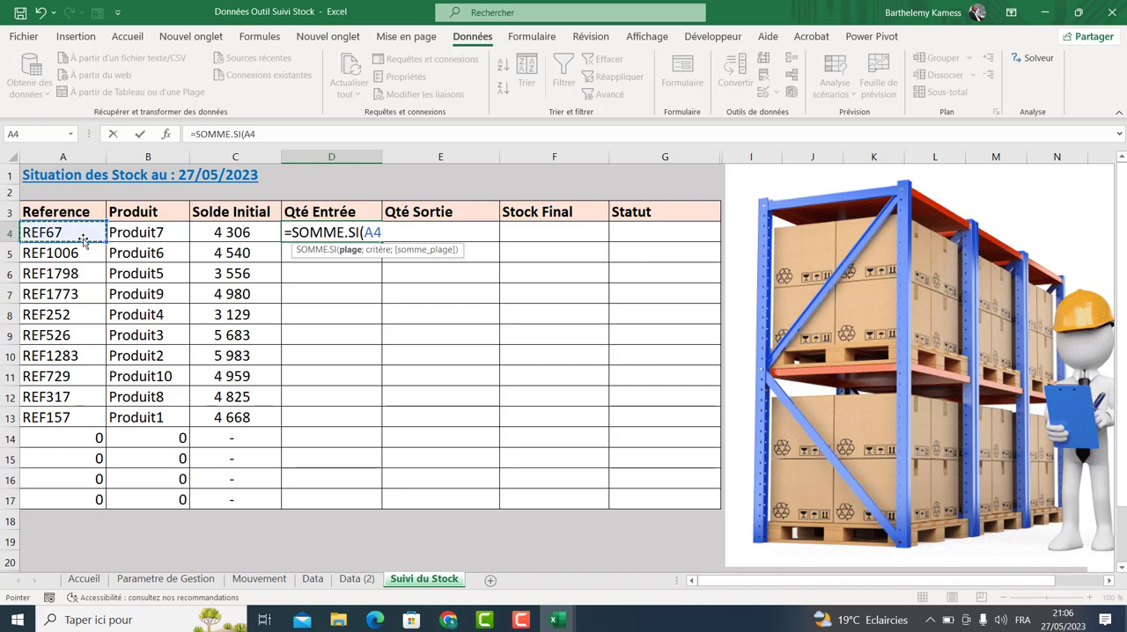
{"action": "left_click", "coordinate": [128, 233]}
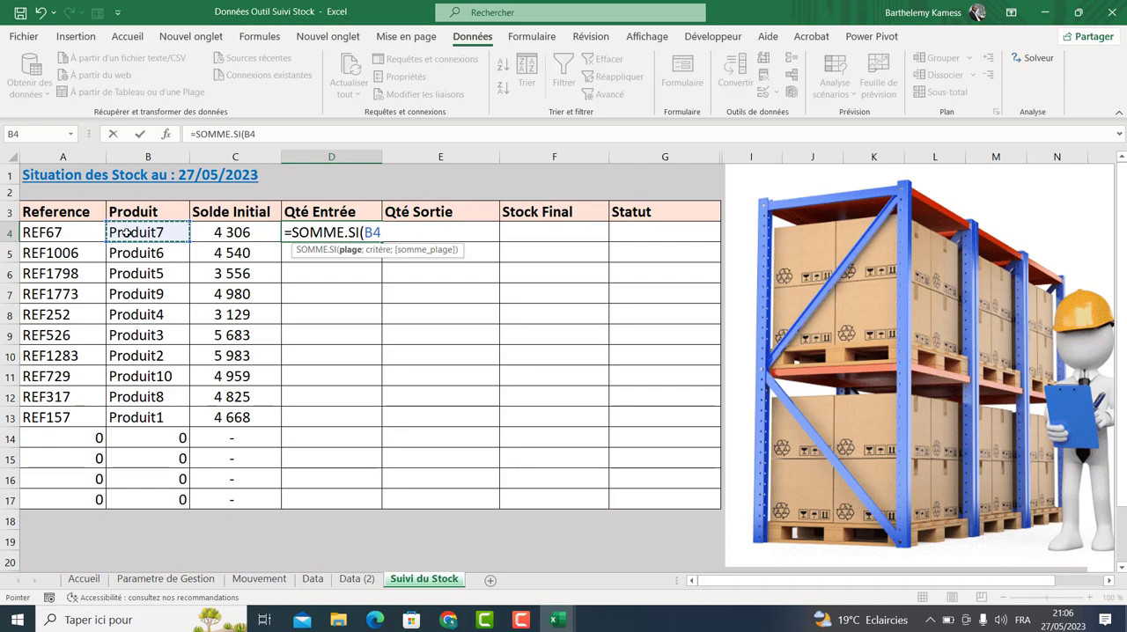
{"action": "type", "text": ";"}
{"action": "key", "text": "BackSpace"}
{"action": "key", "text": "BackSpace"}
{"action": "key", "text": "BackSpace"}
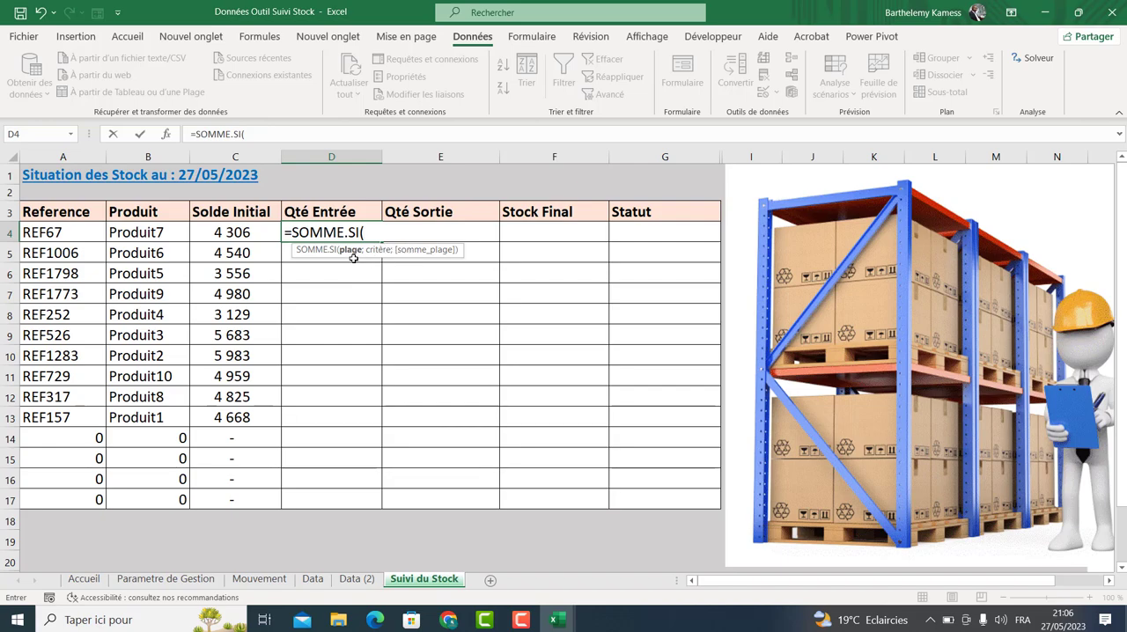
Set the formula's range argument to column F rows 4 to 2500 on the Data (2) sheet.
{"action": "left_click", "coordinate": [258, 578]}
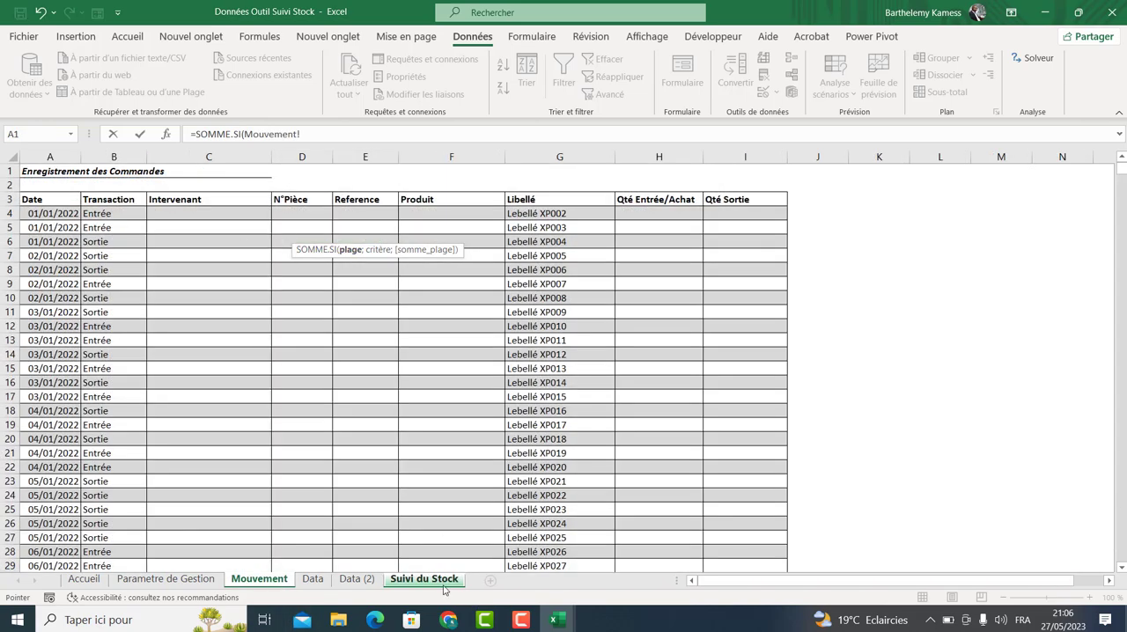
{"action": "left_click", "coordinate": [352, 568]}
{"action": "left_click", "coordinate": [357, 578]}
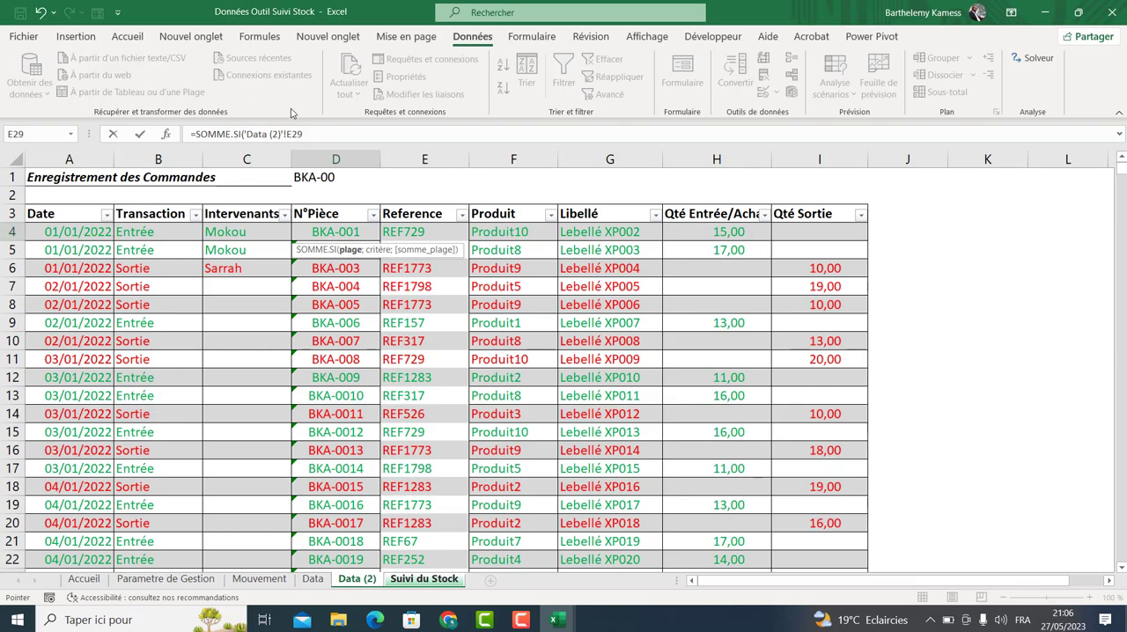
{"action": "left_click", "coordinate": [310, 133]}
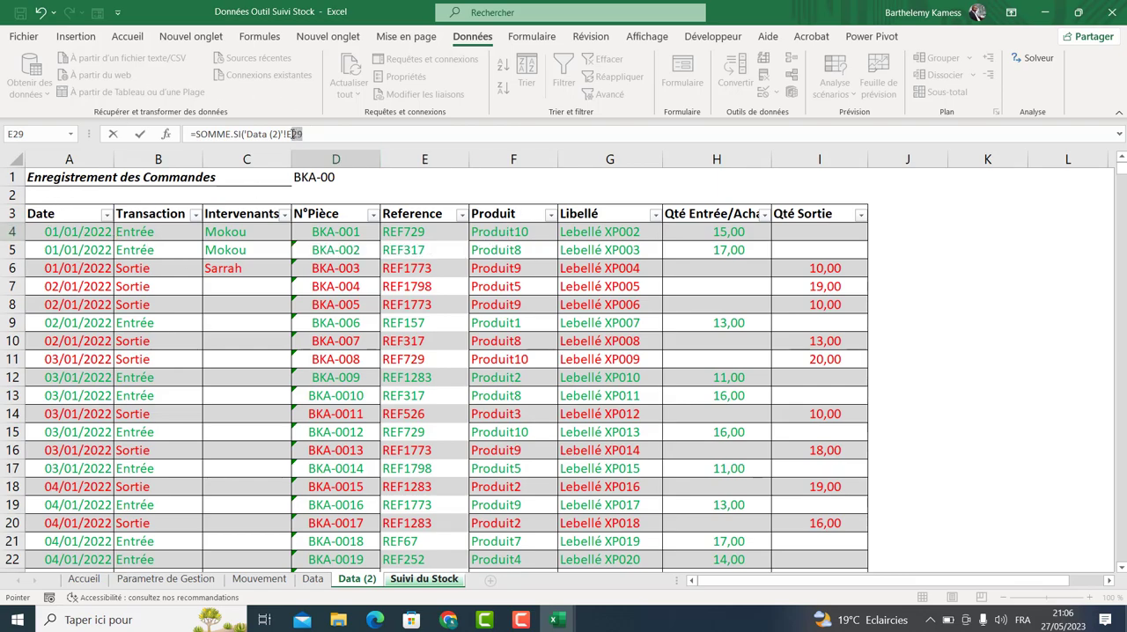
{"action": "mouse_move", "coordinate": [293, 133]}
{"action": "left_mouse_down"}
{"action": "mouse_move", "coordinate": [262, 135]}
{"action": "mouse_move", "coordinate": [288, 135]}
{"action": "left_mouse_up"}
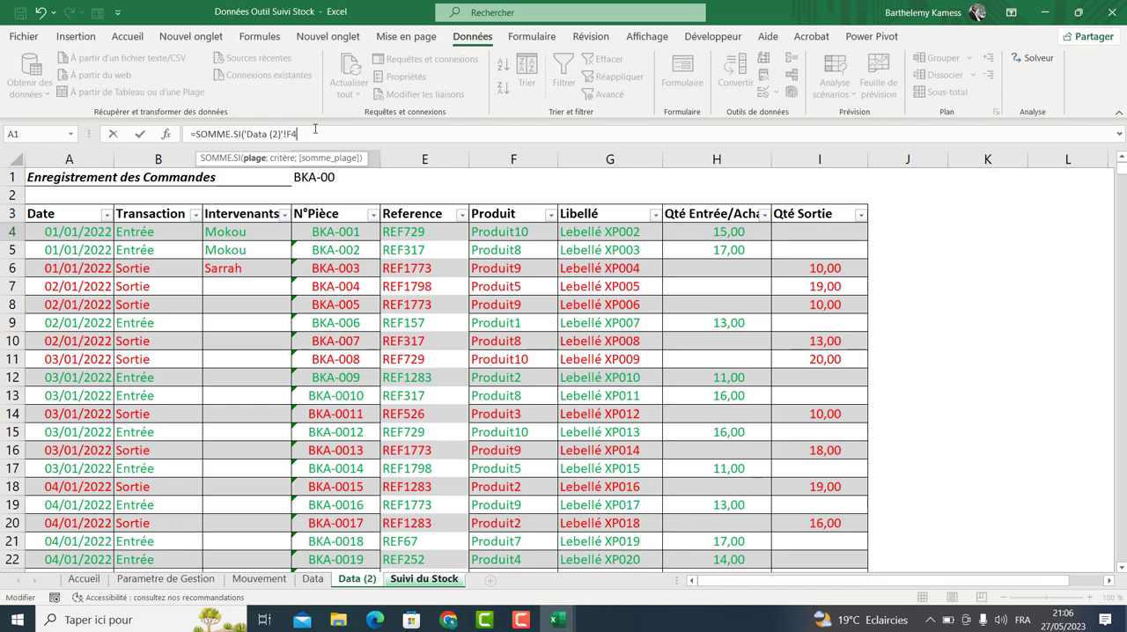
{"action": "type", "text": "F"}
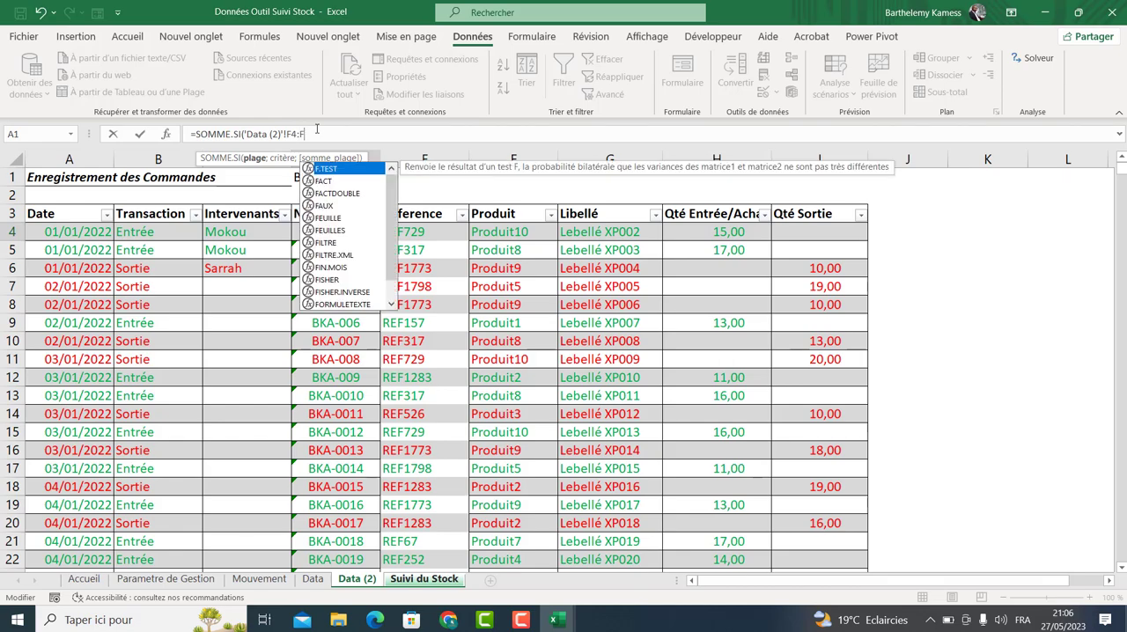
{"action": "type", "text": "4"}
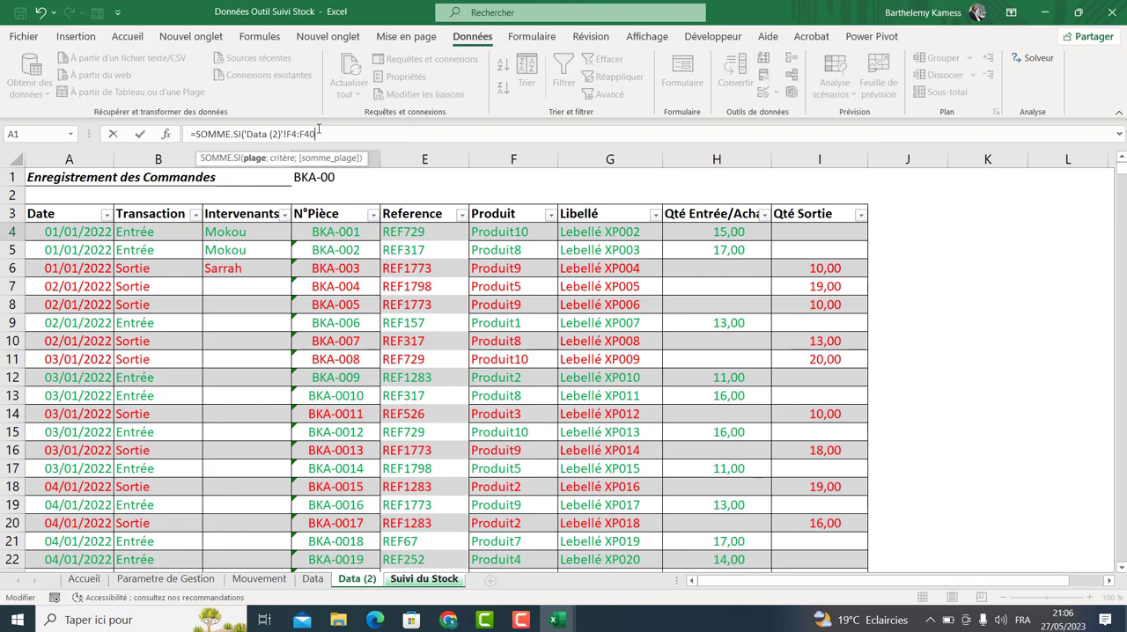
{"action": "key", "text": "BackSpace"}
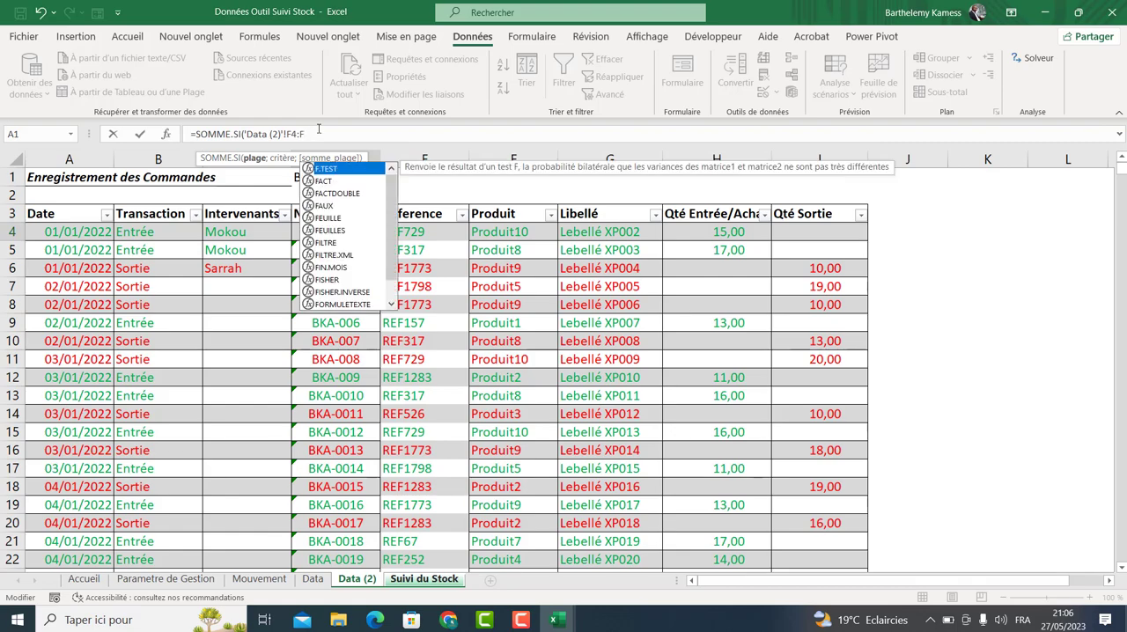
{"action": "type", "text": "2500"}
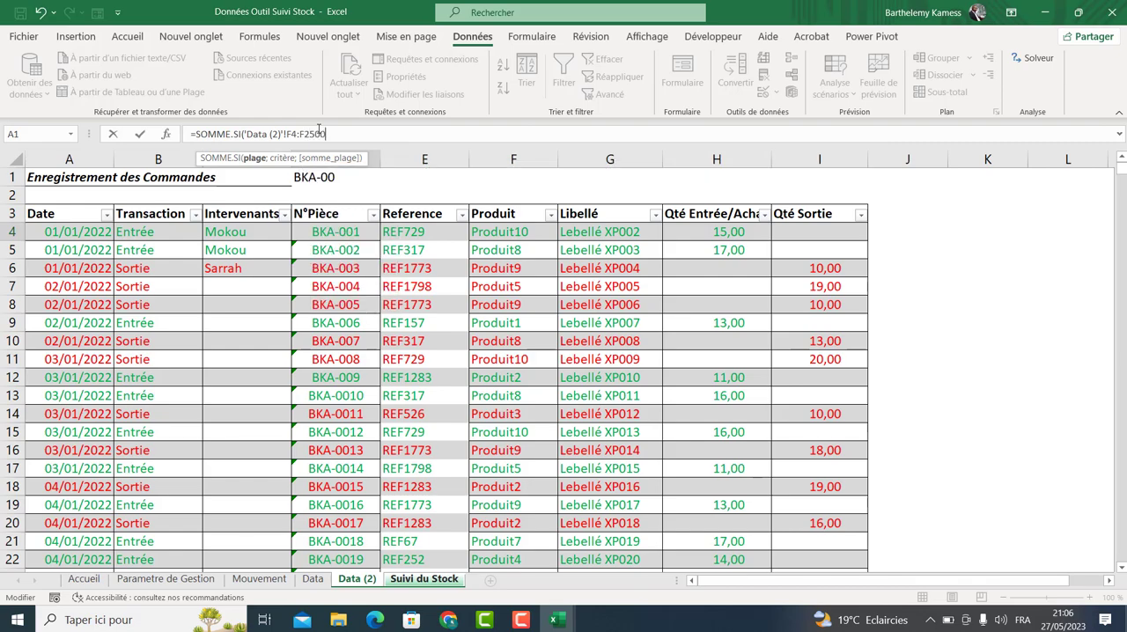
{"action": "type", "text": ";"}
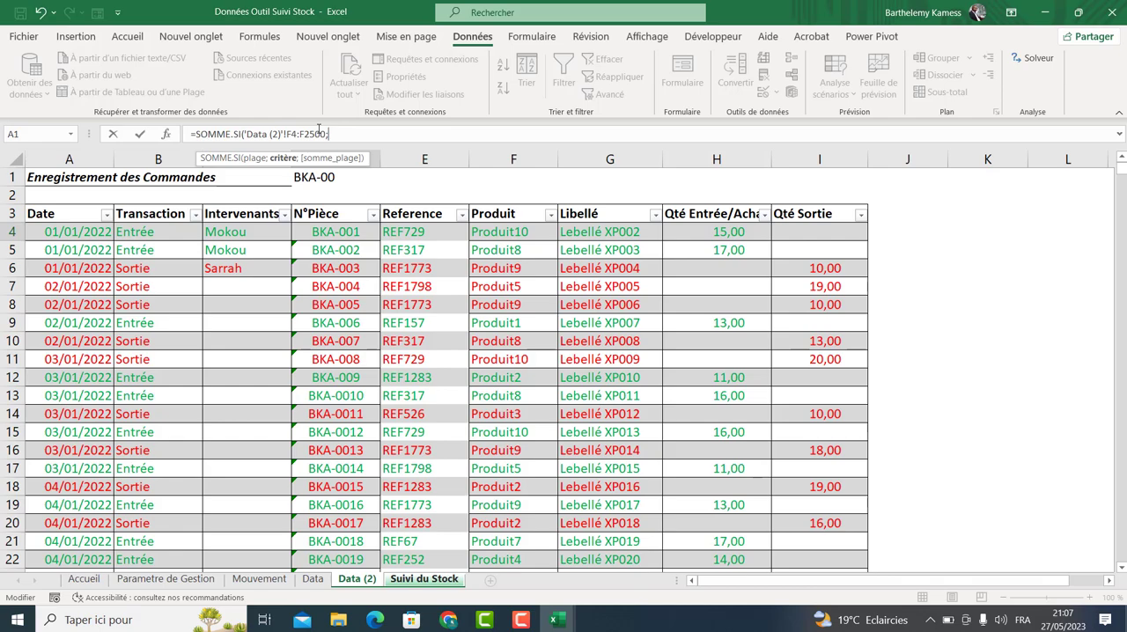
Add the product cell B4 of Suivi du Stock as criterion and Data (2) H4:H2500 as the sum range, closing the formula.
{"action": "left_click", "coordinate": [406, 585]}
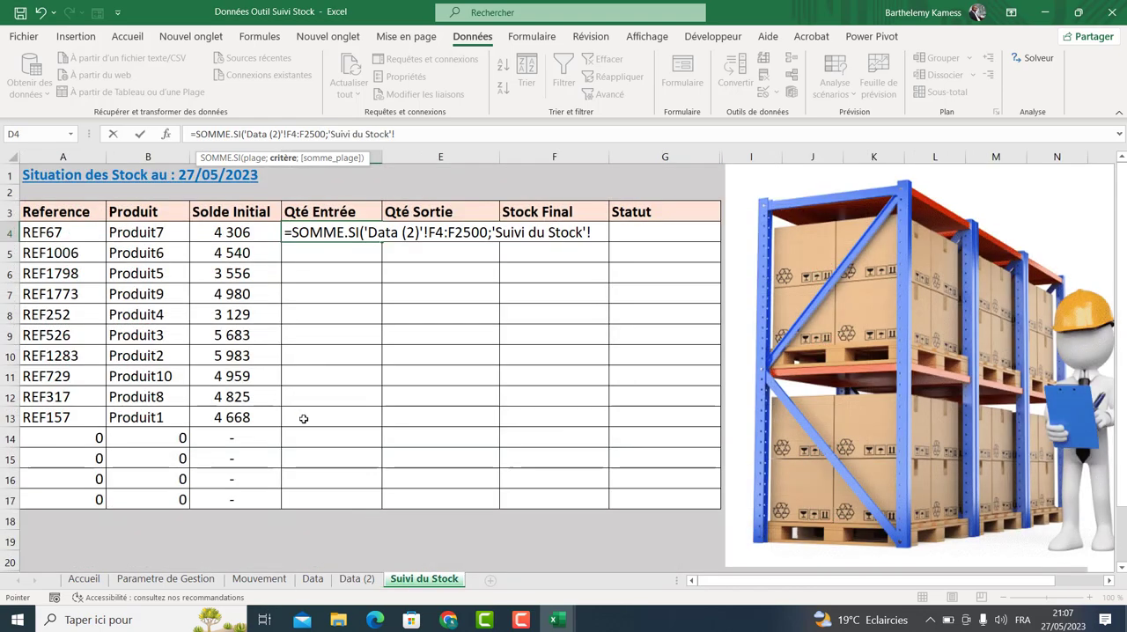
{"action": "left_click", "coordinate": [174, 233]}
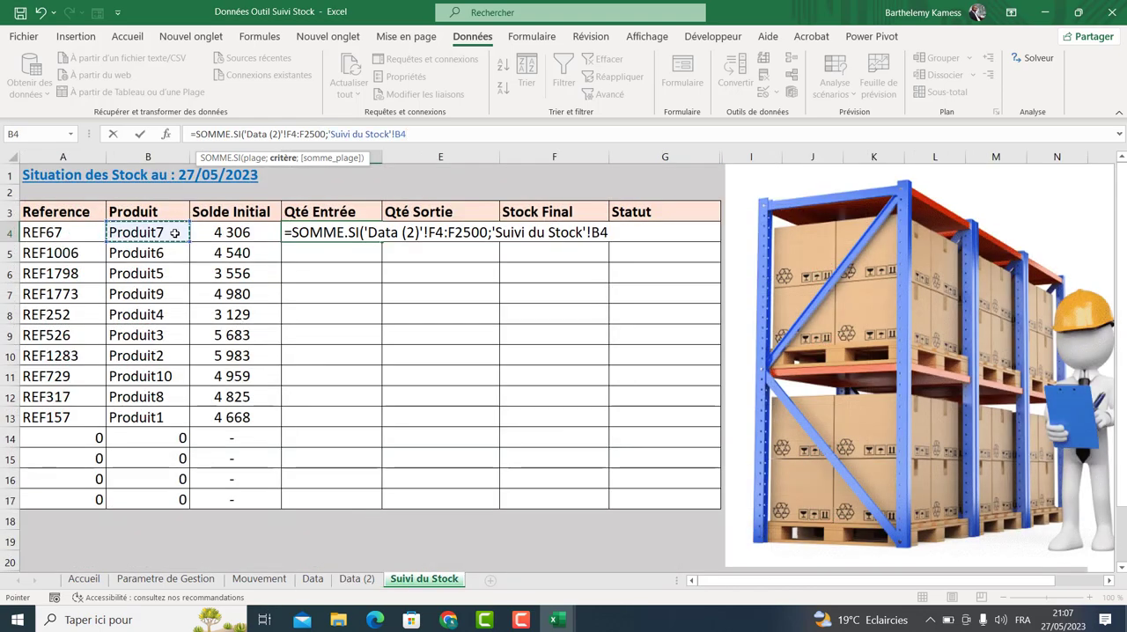
{"action": "type", "text": ";"}
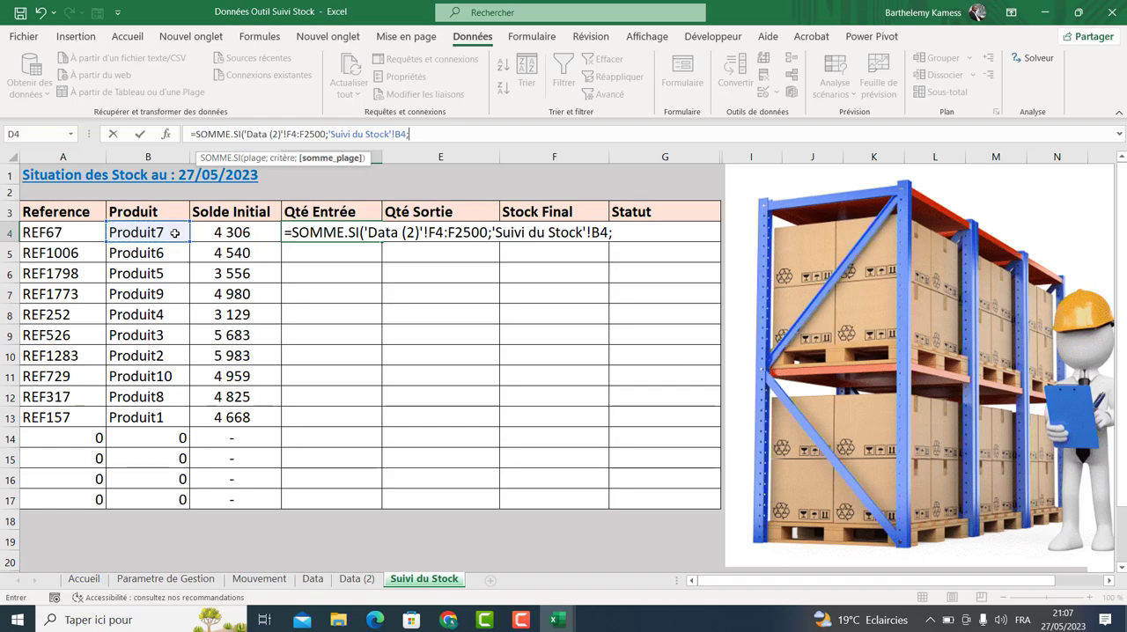
{"action": "left_click", "coordinate": [352, 579]}
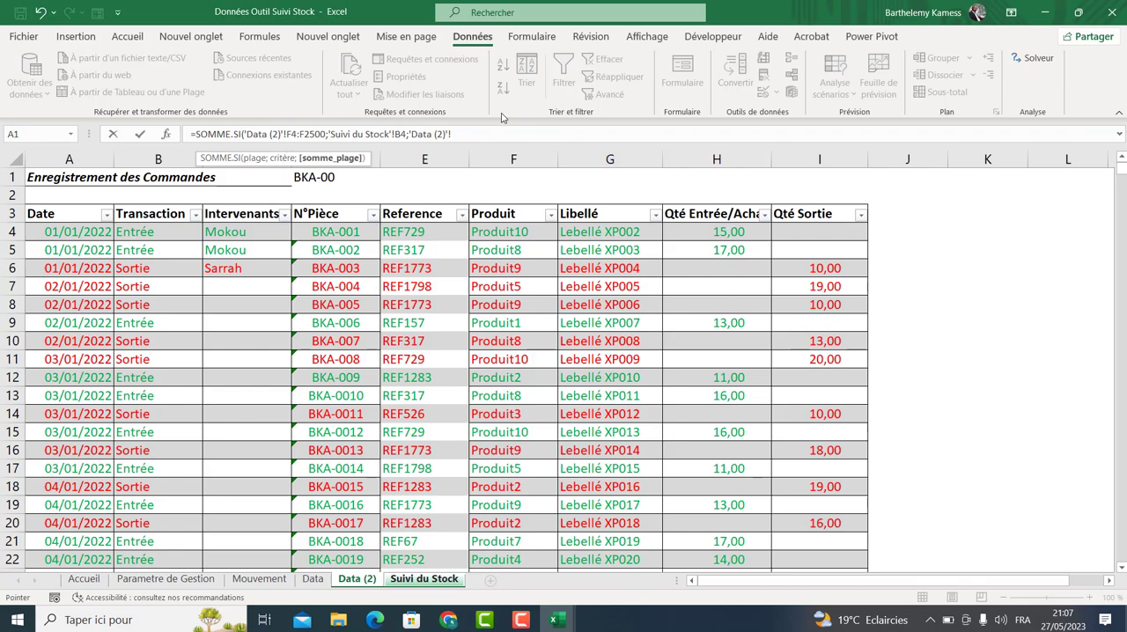
{"action": "type", "text": "H4;"}
{"action": "type", "text": "H5"}
{"action": "key", "text": "BackSpace"}
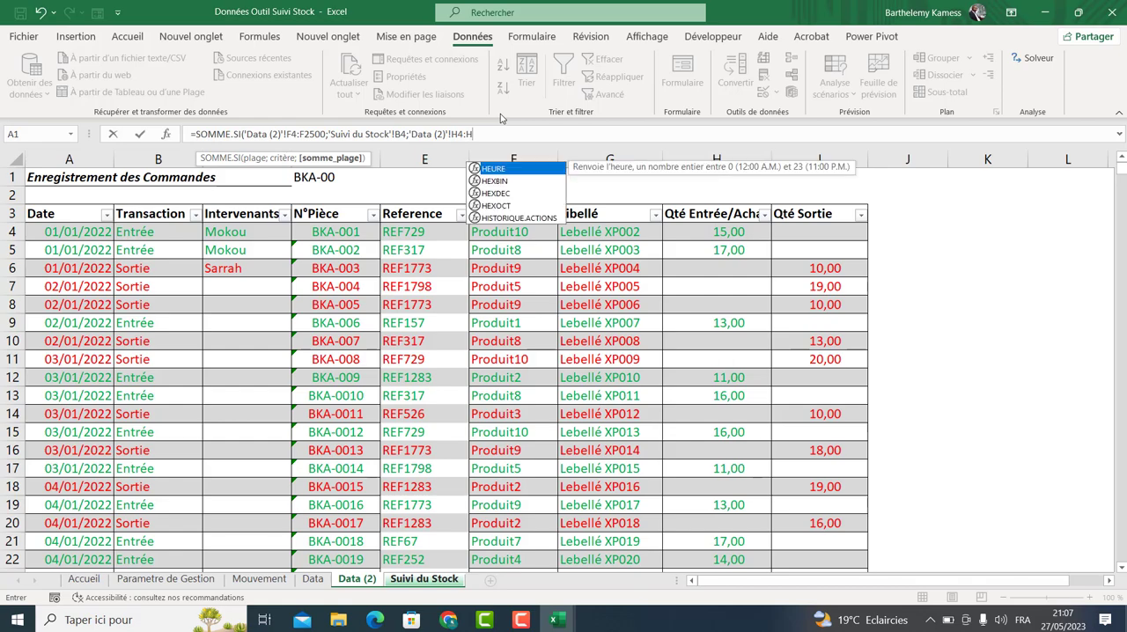
{"action": "type", "text": "2500"}
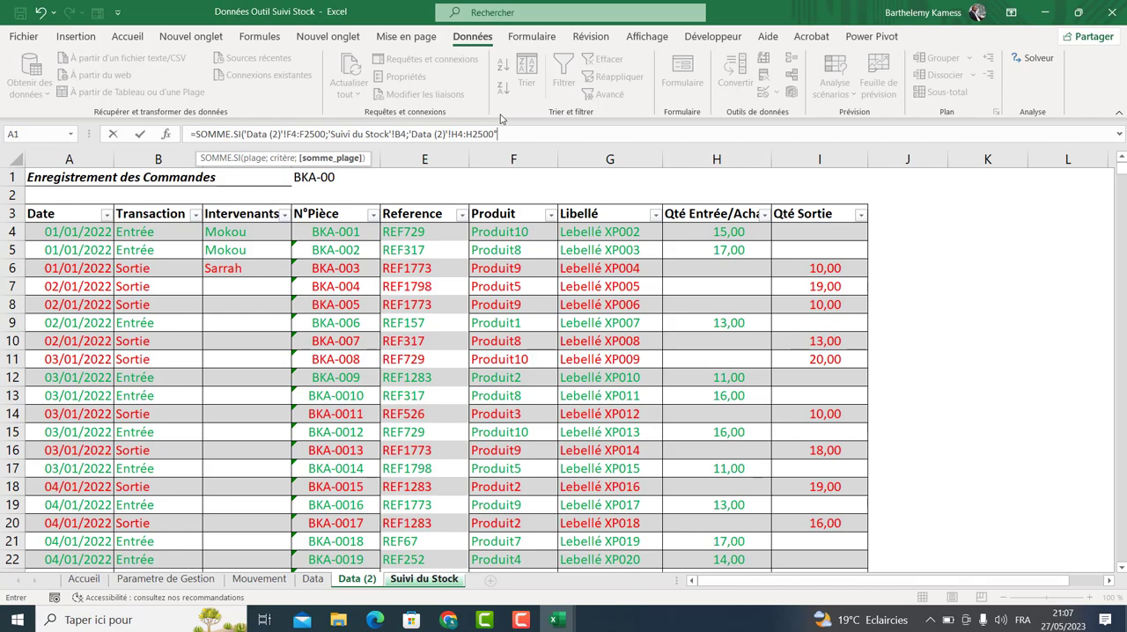
{"action": "type", "text": ")"}
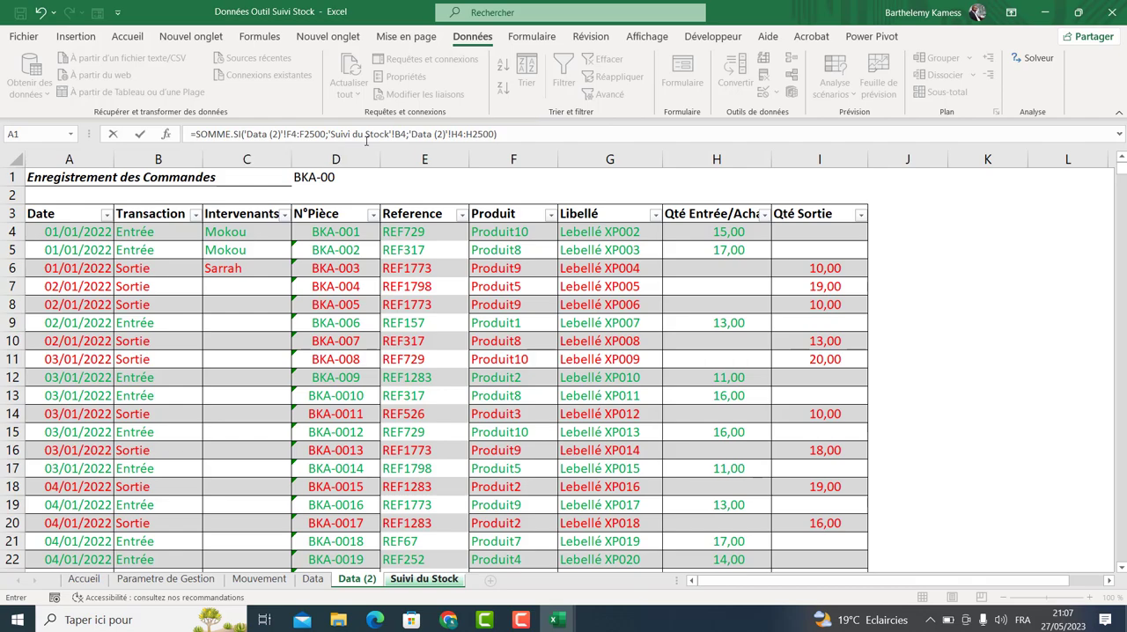
Make the F4:F2500 and H4:H2500 ranges absolute references and confirm the Qté Entrée formula.
{"action": "left_click_drag", "start_coordinate": [288, 135], "coordinate": [327, 132]}
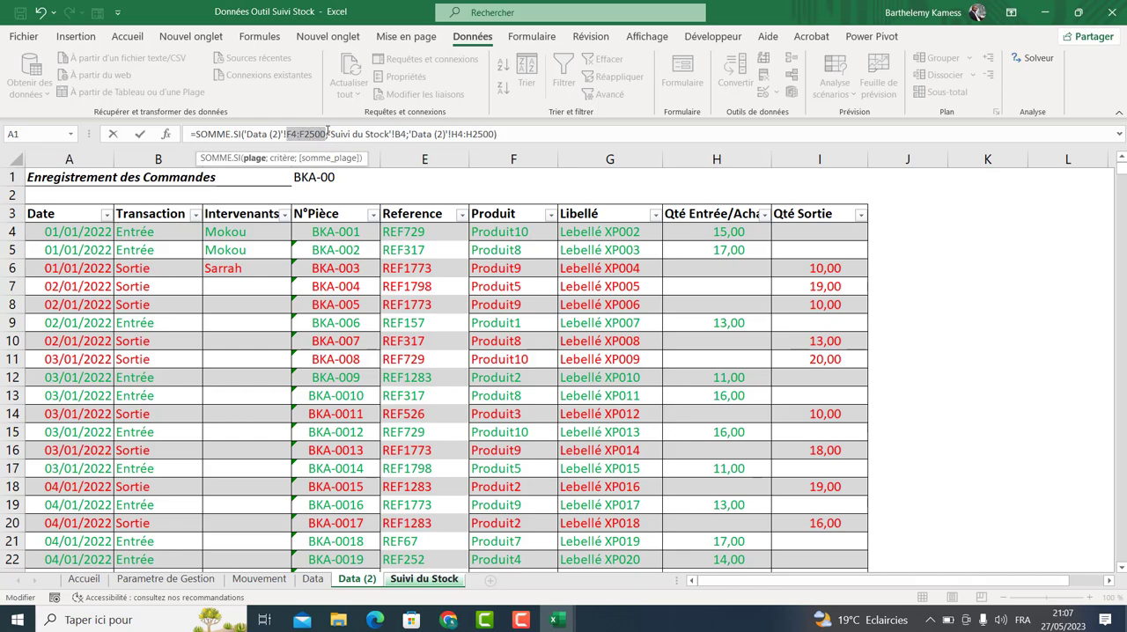
{"action": "key", "text": "F4"}
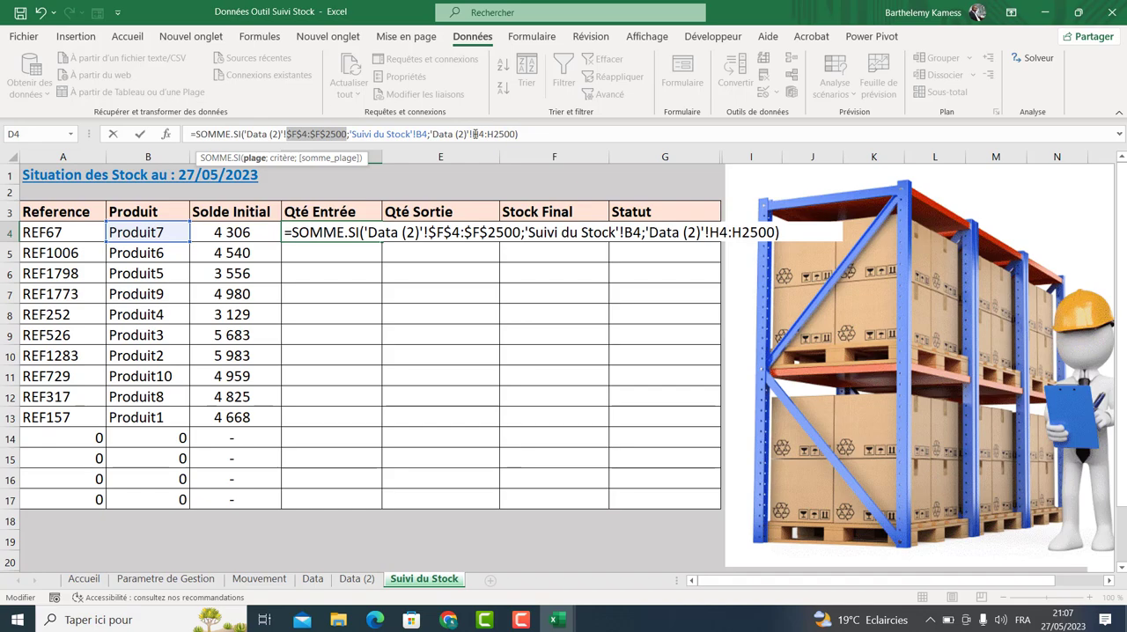
{"action": "left_click_drag", "start_coordinate": [474, 134], "coordinate": [509, 134]}
{"action": "key", "text": "F4"}
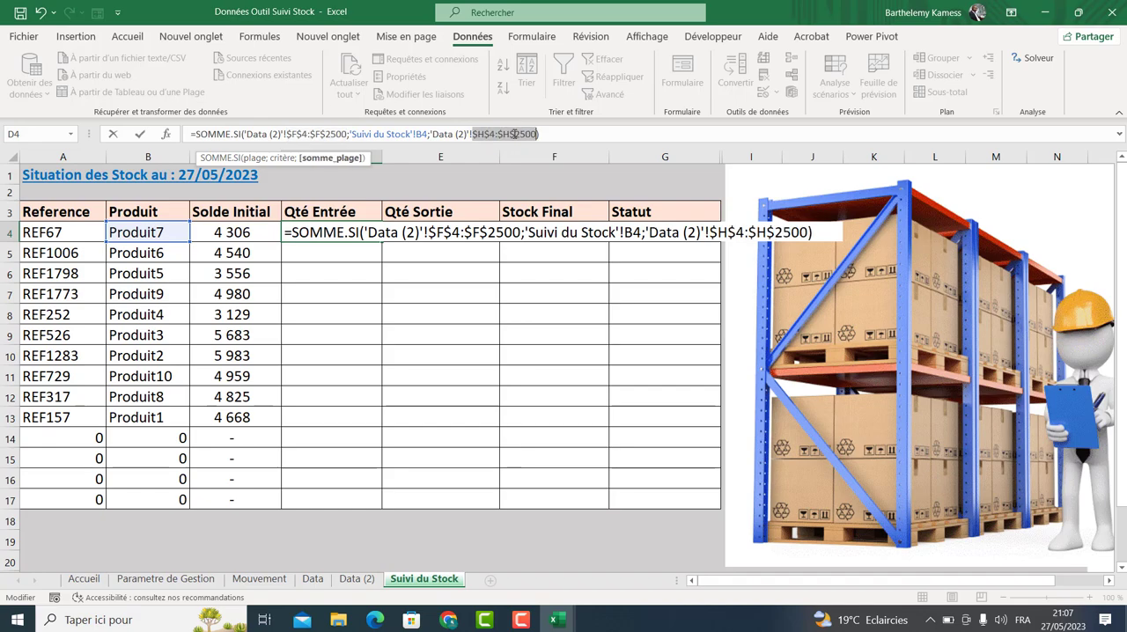
{"action": "key", "text": "Return"}
Fill the Qté Entrée formula down to row 17 and review the filled cells.
{"action": "left_click", "coordinate": [367, 232]}
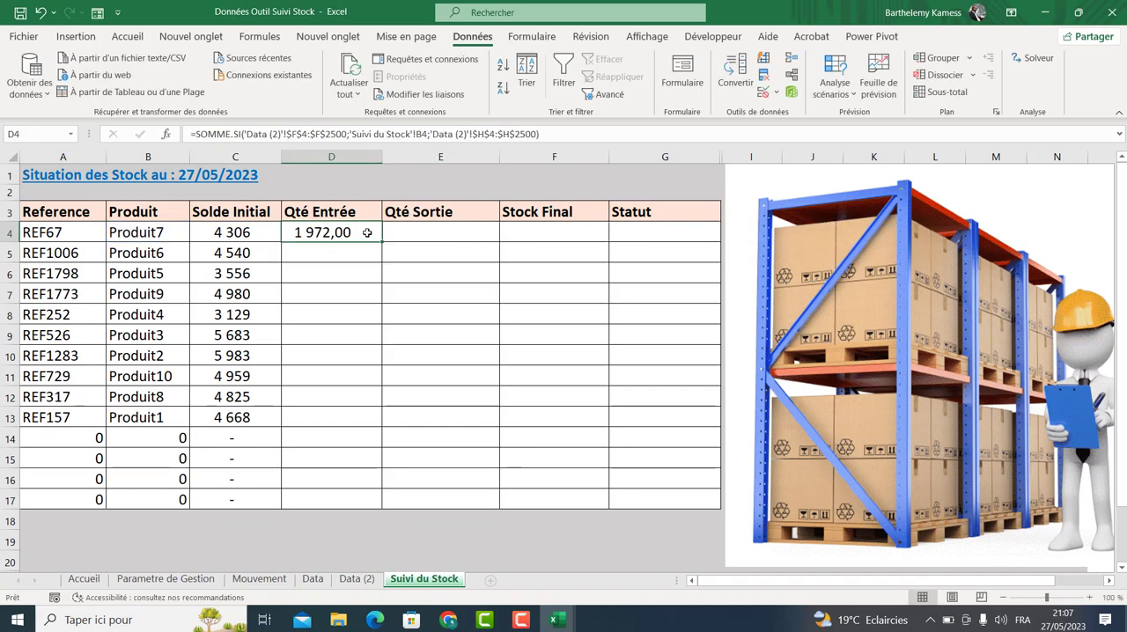
{"action": "left_click_drag", "start_coordinate": [379, 241], "coordinate": [359, 501]}
{"action": "left_click", "coordinate": [321, 236]}
{"action": "left_click", "coordinate": [329, 257]}
{"action": "left_click", "coordinate": [330, 315]}
{"action": "left_click", "coordinate": [331, 399]}
{"action": "left_click", "coordinate": [323, 434]}
{"action": "left_click", "coordinate": [334, 236]}
{"action": "left_click", "coordinate": [422, 231]}
{"action": "left_click", "coordinate": [300, 225]}
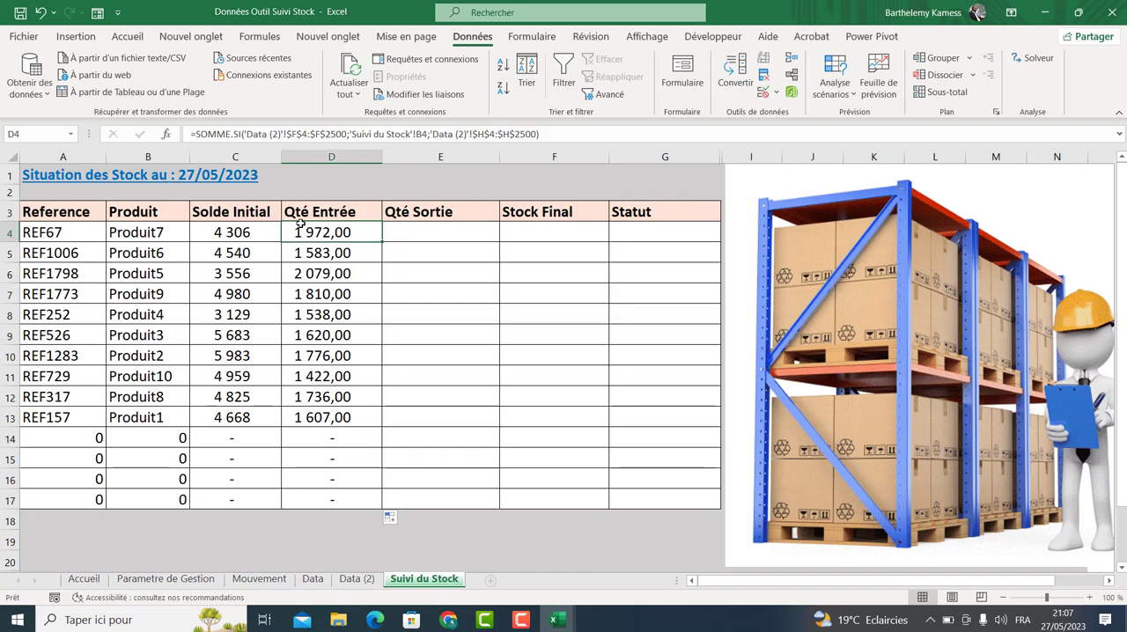
Copy the Qté Entrée formula into the first Qté Sortie cell.
{"action": "key", "text": "ctrl+c"}
{"action": "left_click", "coordinate": [403, 232]}
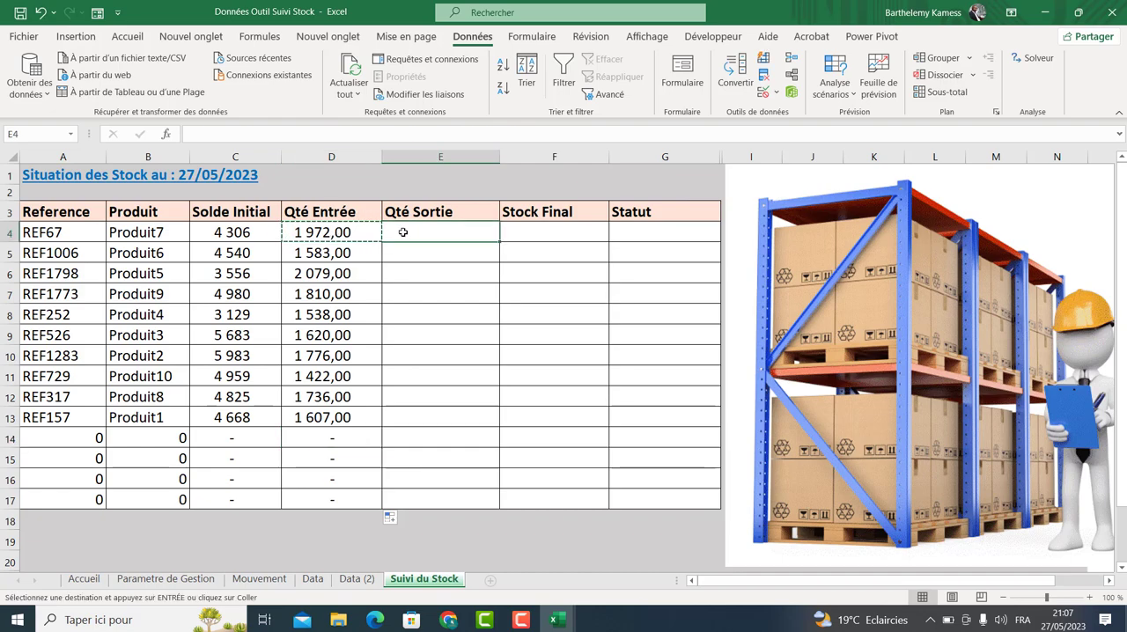
{"action": "key", "text": "ctrl+v"}
{"action": "double_click", "coordinate": [437, 234]}
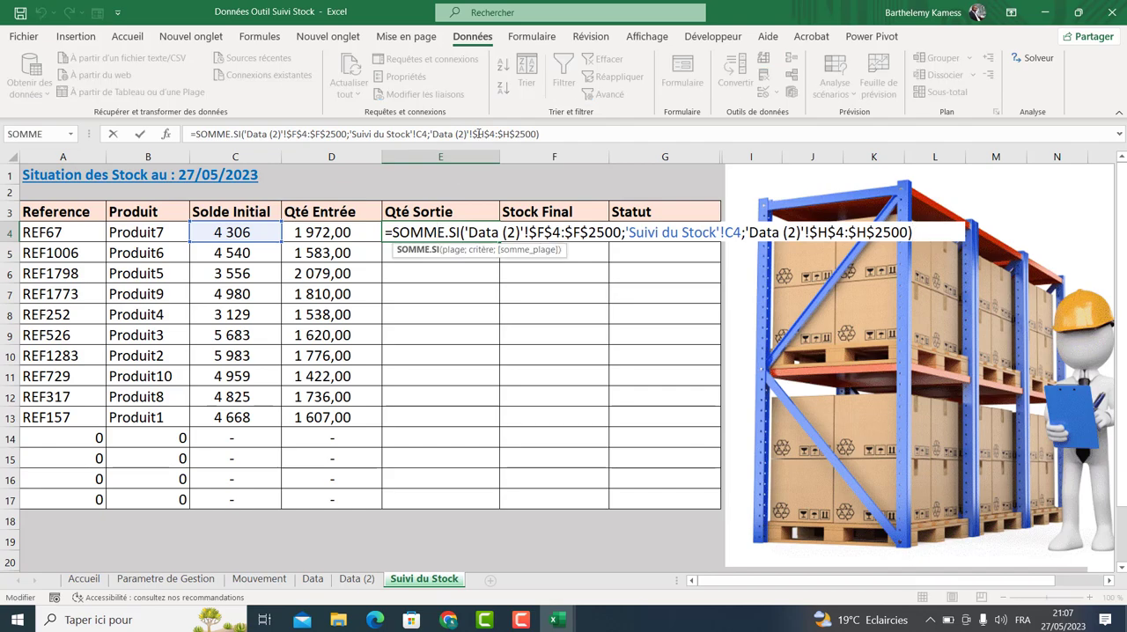
{"action": "key", "text": "Escape"}
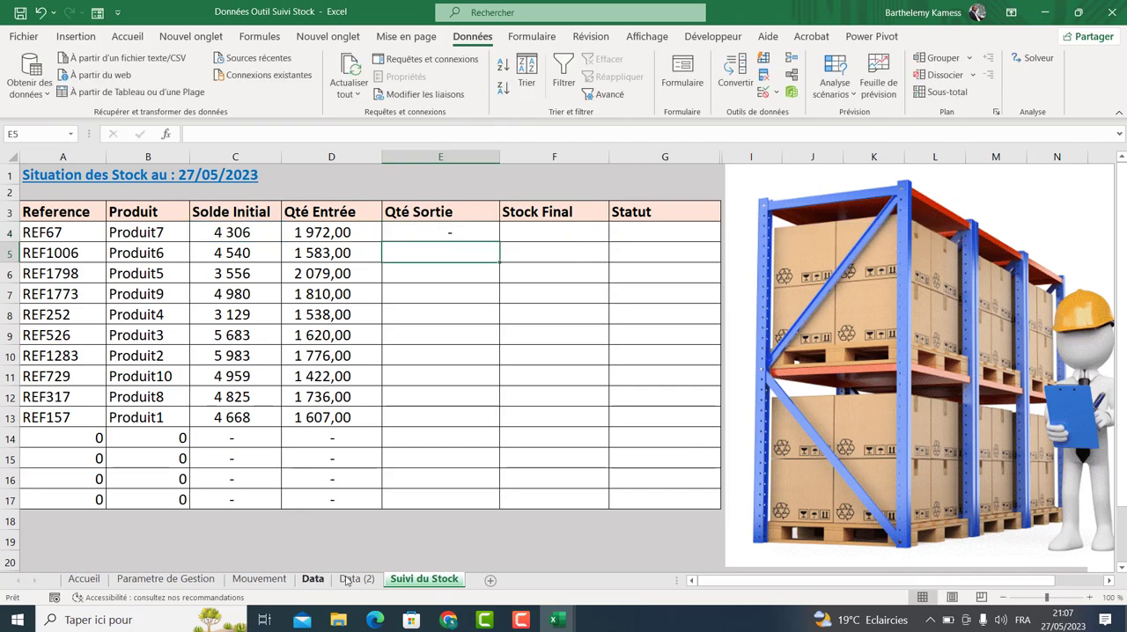
Change the first Qté Sortie formula's criterion to B4 and sum range to 'Data (2)'!$I$4:$I$2500, then fill it down to row 17.
{"action": "left_click", "coordinate": [357, 579]}
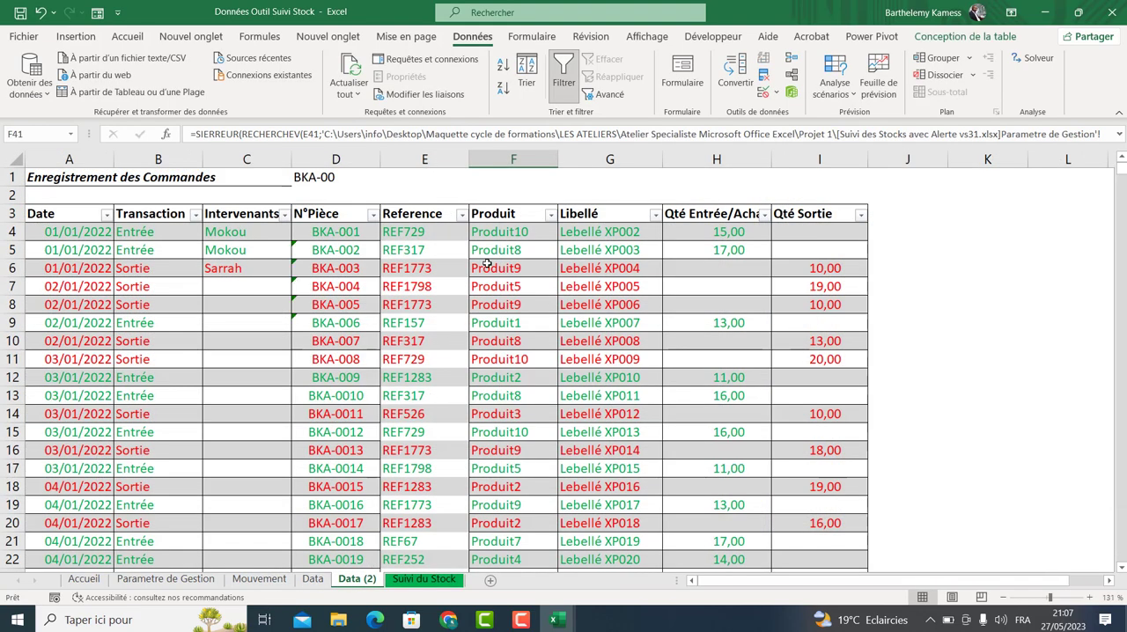
{"action": "left_click", "coordinate": [811, 159]}
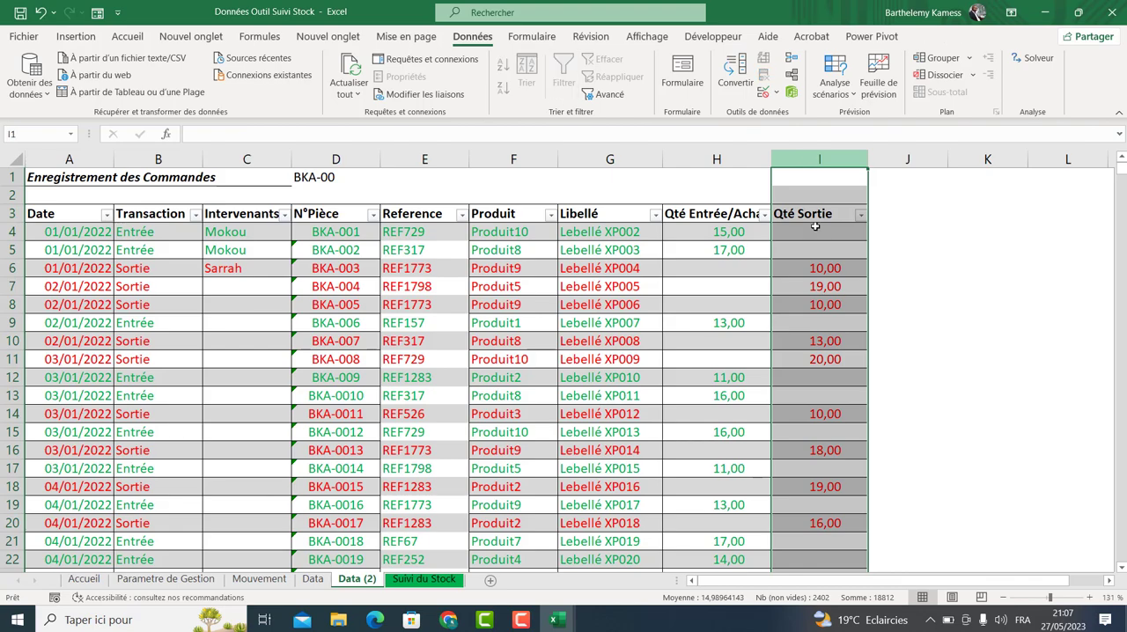
{"action": "left_click", "coordinate": [423, 579]}
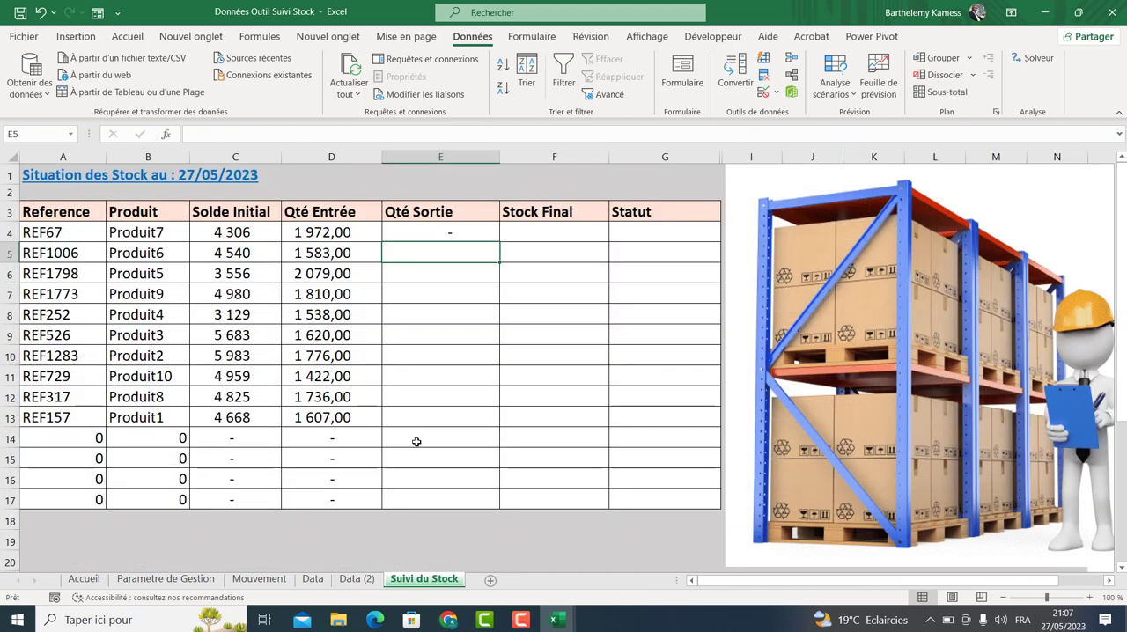
{"action": "double_click", "coordinate": [465, 232]}
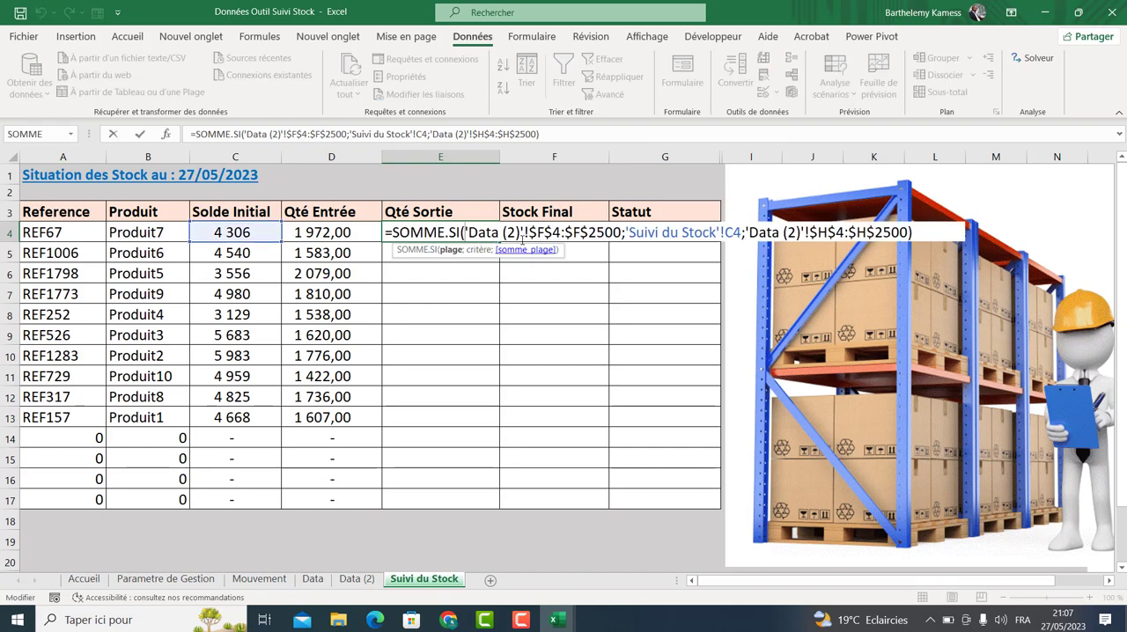
{"action": "left_click_drag", "start_coordinate": [528, 232], "coordinate": [614, 233]}
{"action": "left_click_drag", "start_coordinate": [627, 231], "coordinate": [742, 232]}
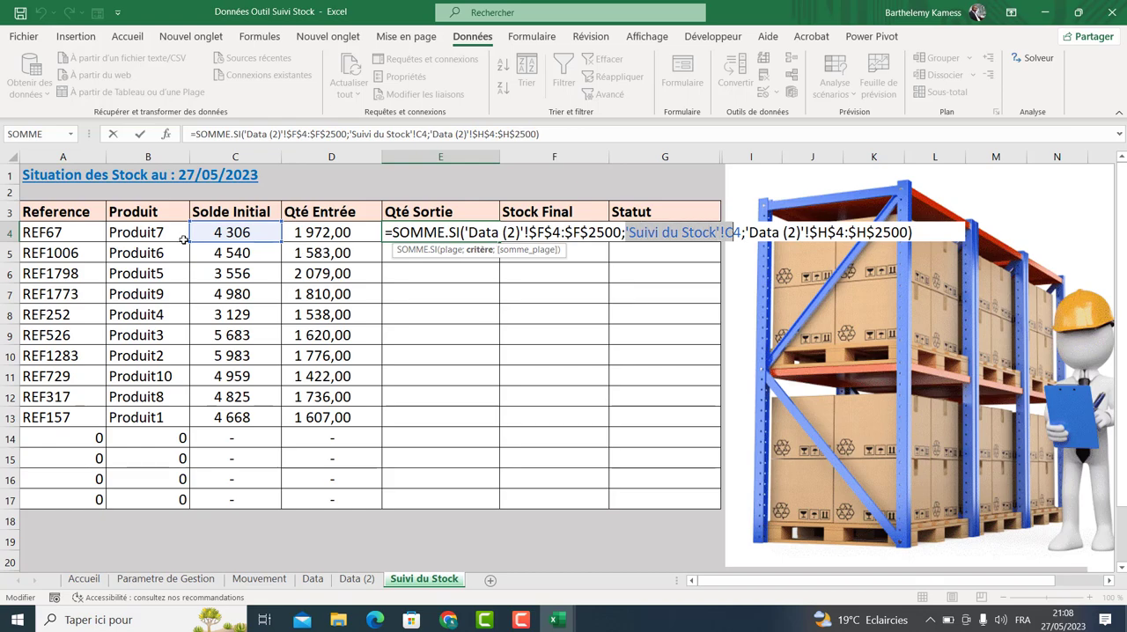
{"action": "key", "text": "Down"}
{"action": "left_click", "coordinate": [172, 232]}
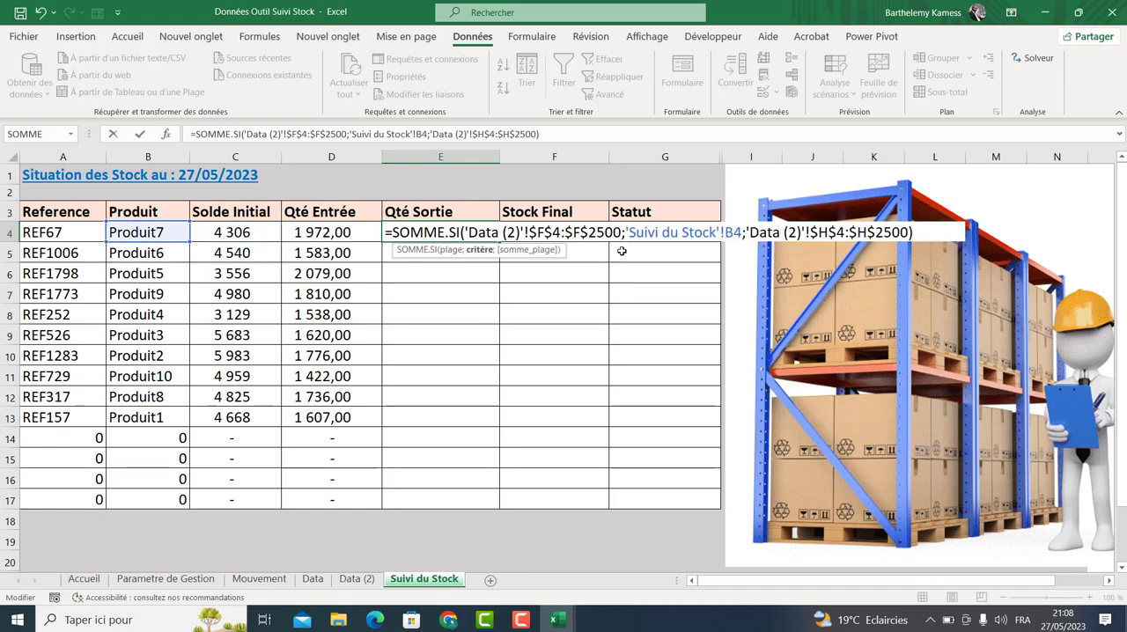
{"action": "left_click", "coordinate": [819, 232]}
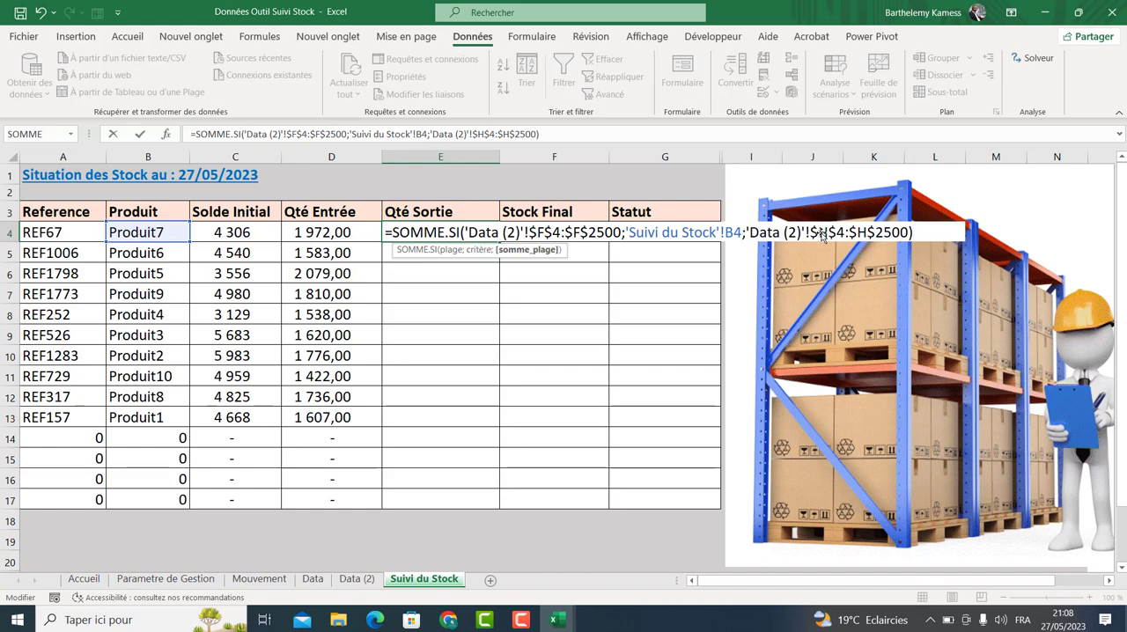
{"action": "key", "text": "BackSpace"}
{"action": "type", "text": "I"}
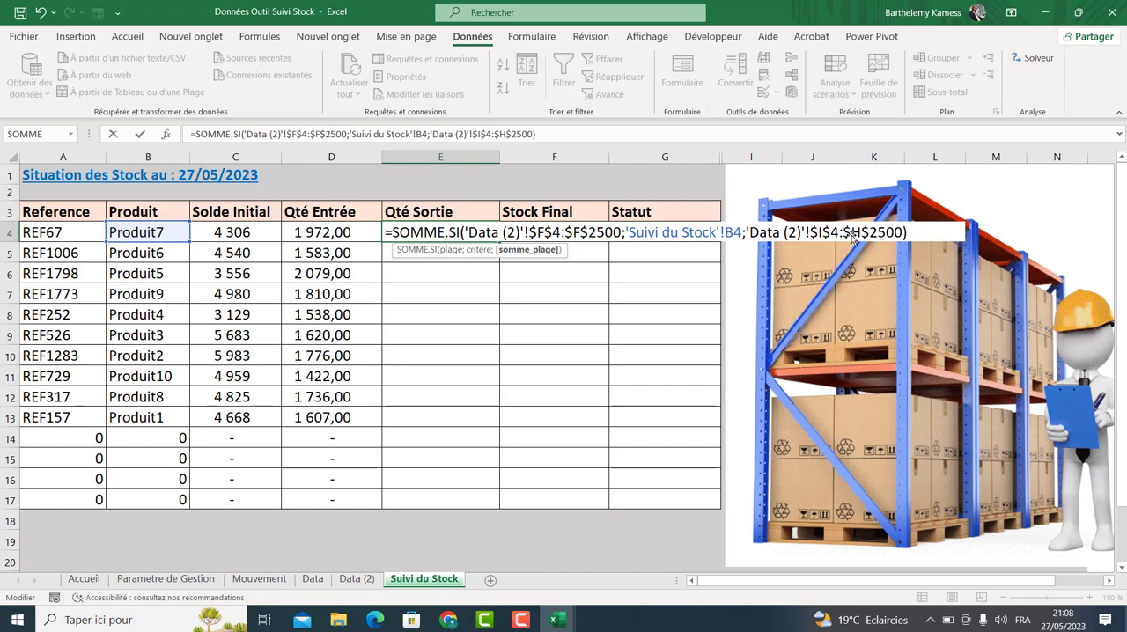
{"action": "left_click", "coordinate": [852, 233]}
{"action": "key", "text": "Delete"}
{"action": "type", "text": "I"}
{"action": "key", "text": "Return"}
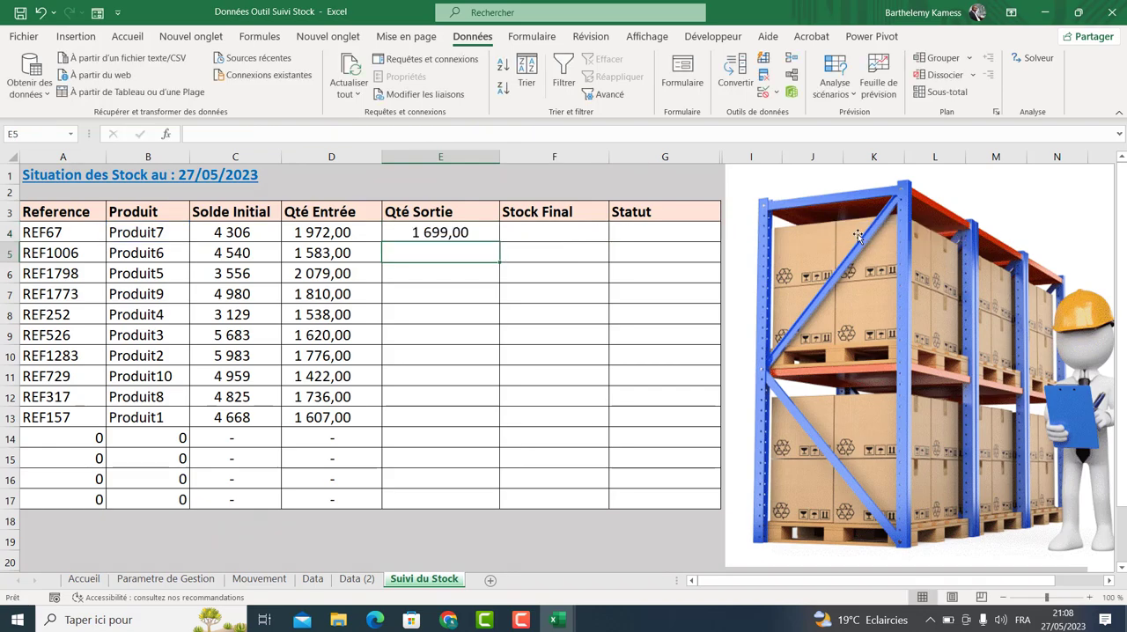
{"action": "key", "text": "Up"}
{"action": "left_click_drag", "start_coordinate": [500, 243], "coordinate": [493, 501]}
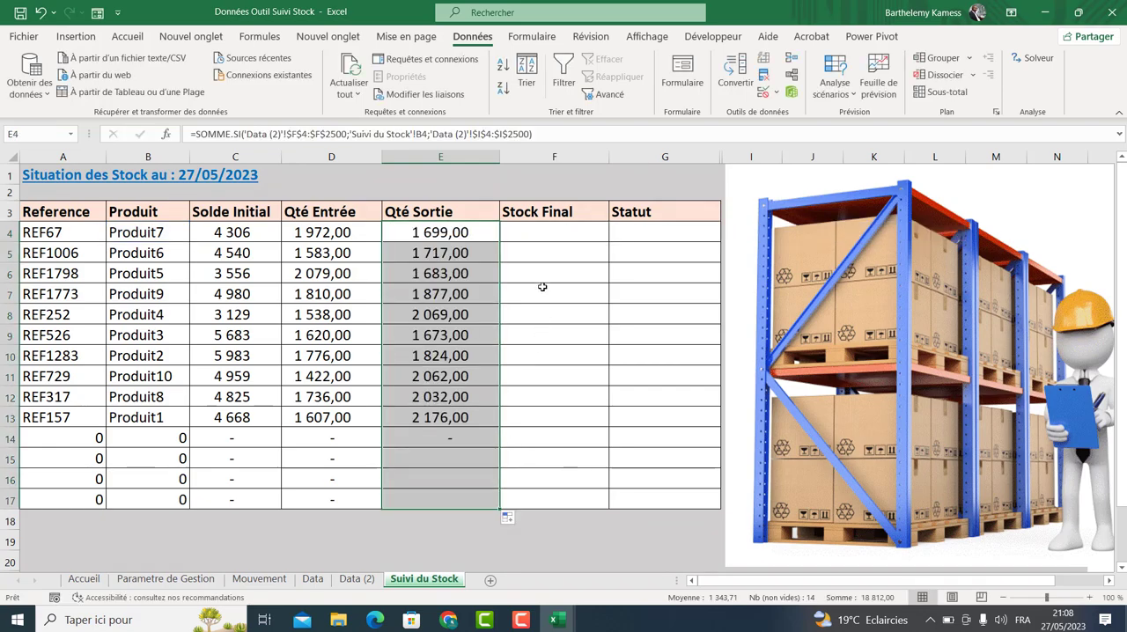
Compute Stock Final in F4 as =(C4+D4)-E4 and fill the formula down to row 17.
{"action": "left_click", "coordinate": [542, 231]}
{"action": "type", "text": "+"}
{"action": "key", "text": "BackSpace"}
{"action": "key", "text": "BackSpace"}
{"action": "type", "text": "="}
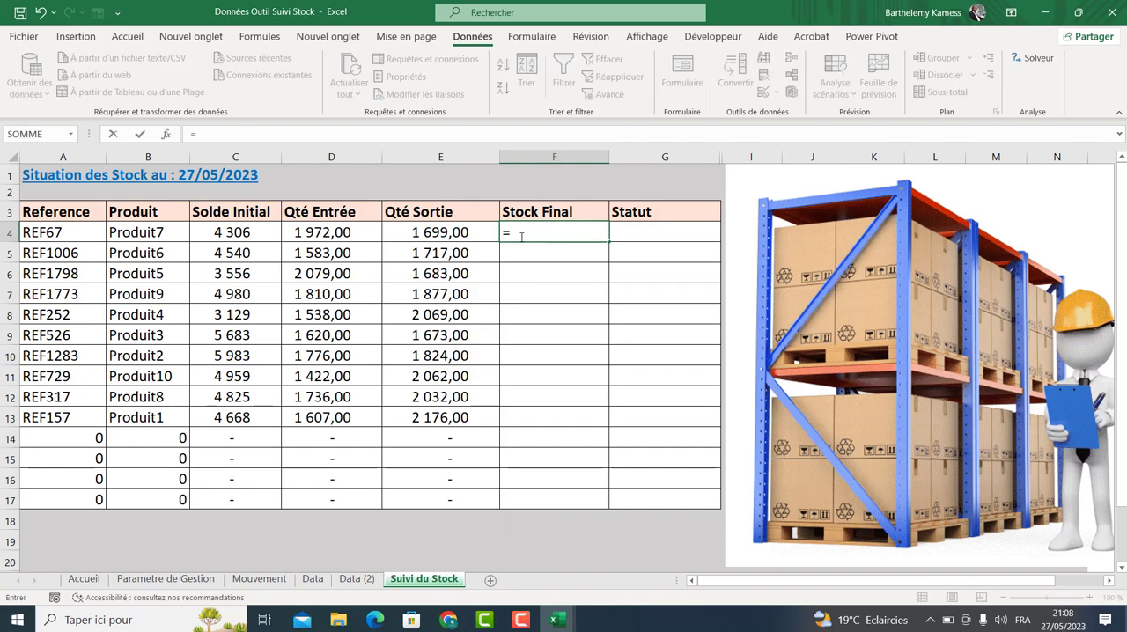
{"action": "left_click", "coordinate": [220, 231]}
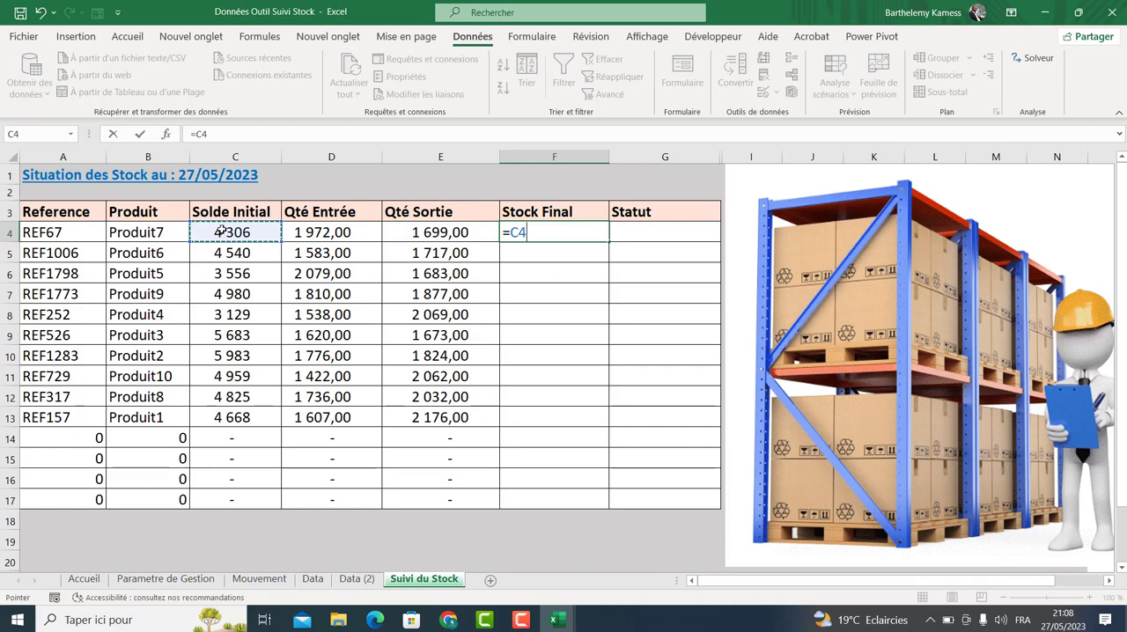
{"action": "type", "text": "+"}
{"action": "left_click", "coordinate": [327, 230]}
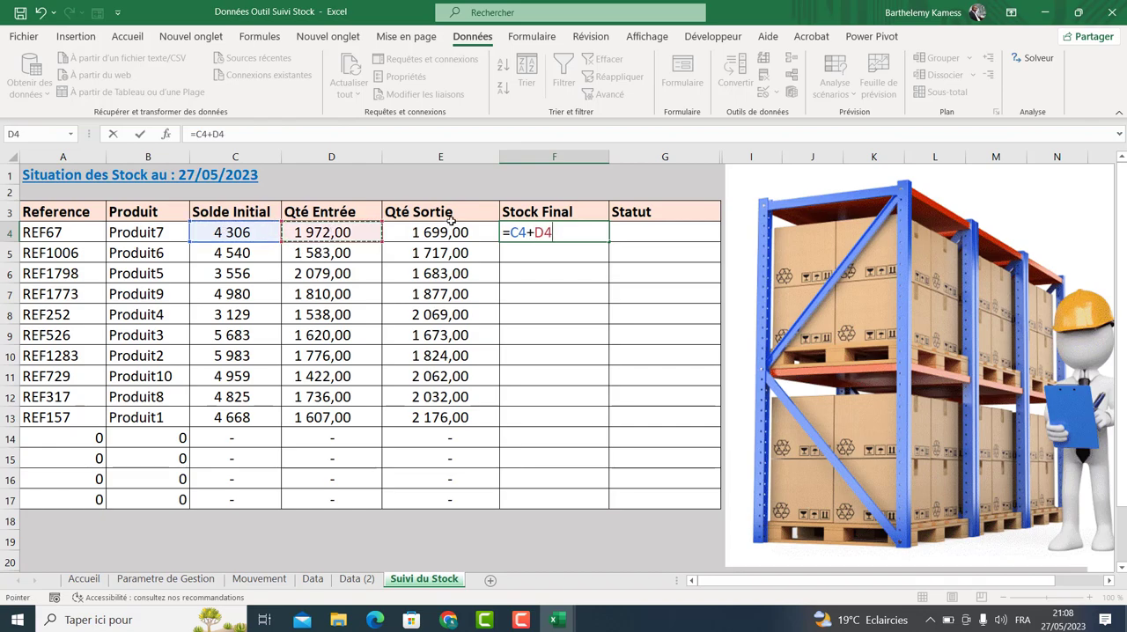
{"action": "left_click", "coordinate": [510, 231]}
{"action": "type", "text": "("}
{"action": "left_click", "coordinate": [564, 231]}
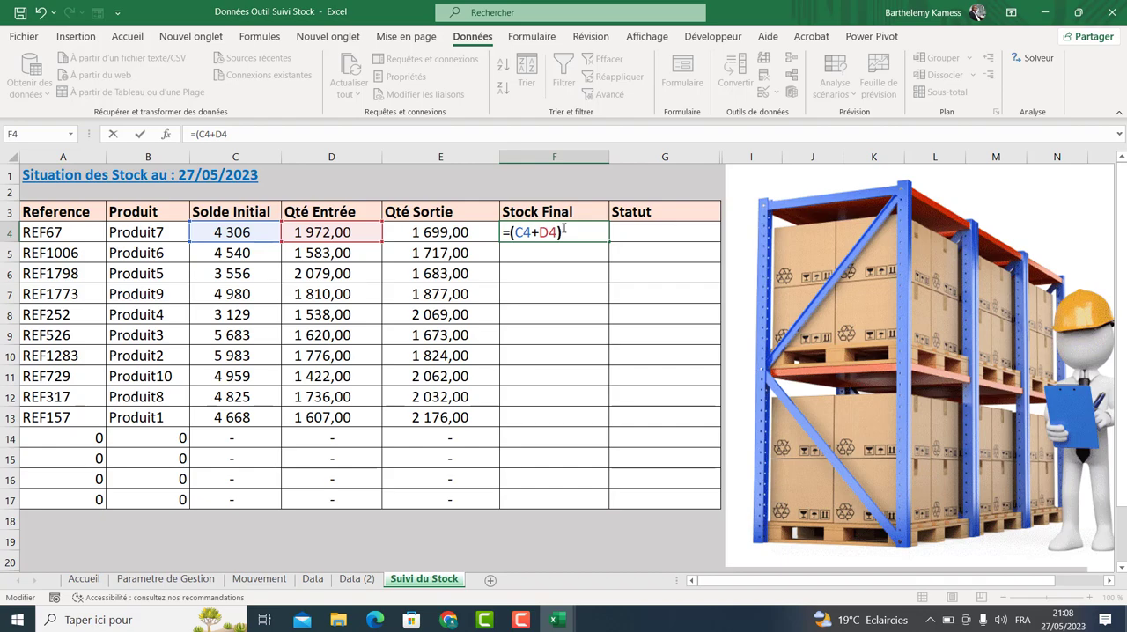
{"action": "type", "text": ")-"}
{"action": "left_click", "coordinate": [403, 232]}
{"action": "key", "text": "Return"}
{"action": "left_click", "coordinate": [540, 230]}
{"action": "left_click_drag", "start_coordinate": [608, 240], "coordinate": [573, 509]}
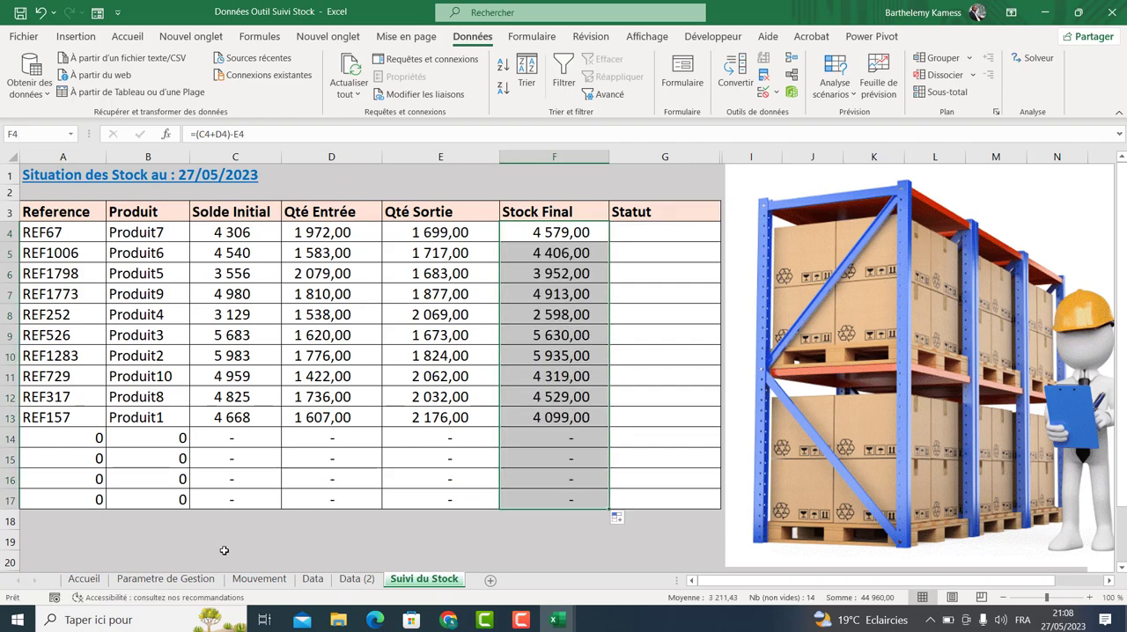
Review the last records of Data (2) and the computed Qté Sortie and Stock Final columns.
{"action": "left_click", "coordinate": [277, 580]}
{"action": "left_click", "coordinate": [357, 579]}
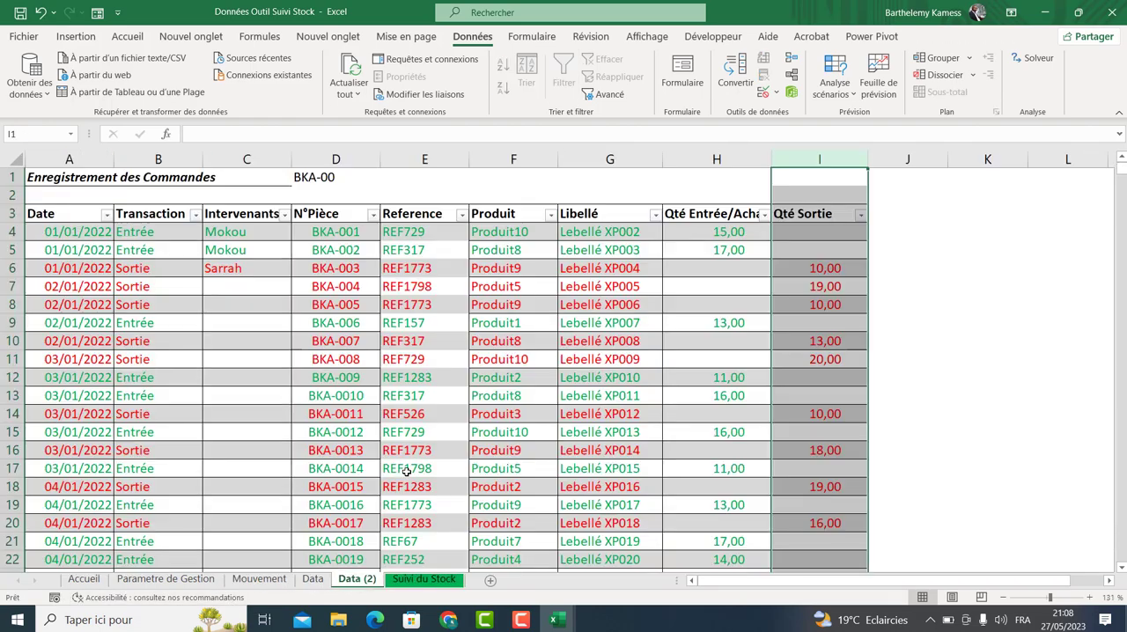
{"action": "left_click_drag", "start_coordinate": [1120, 172], "coordinate": [1121, 556]}
{"action": "scroll", "coordinate": [1120, 568], "scroll_direction": "down", "scroll_amount": 2}
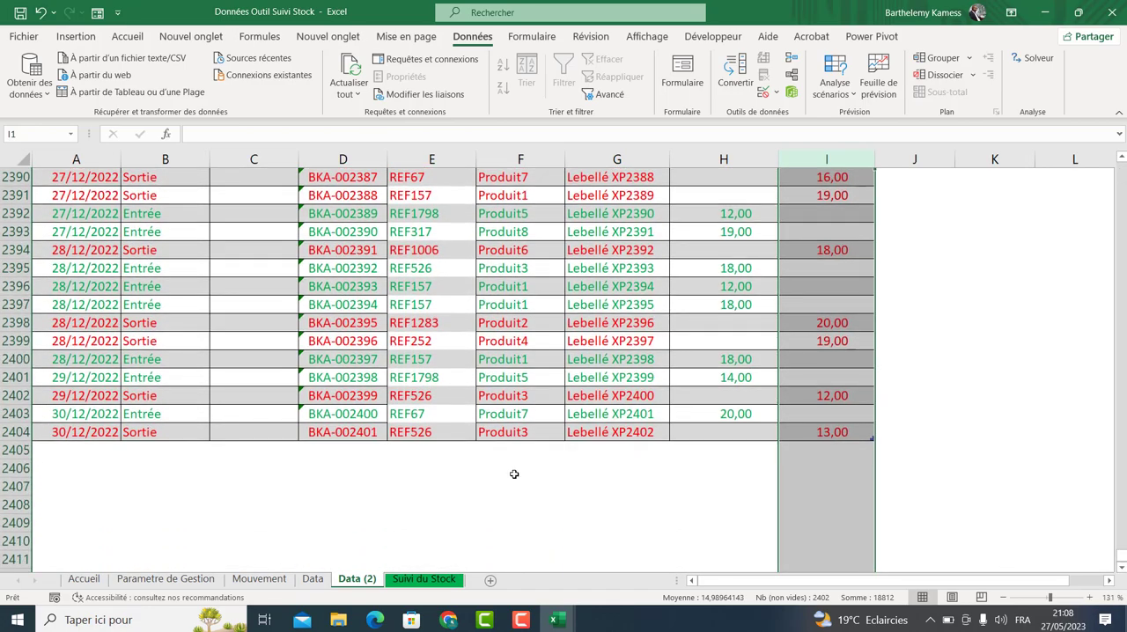
{"action": "left_click_drag", "start_coordinate": [83, 449], "coordinate": [264, 471]}
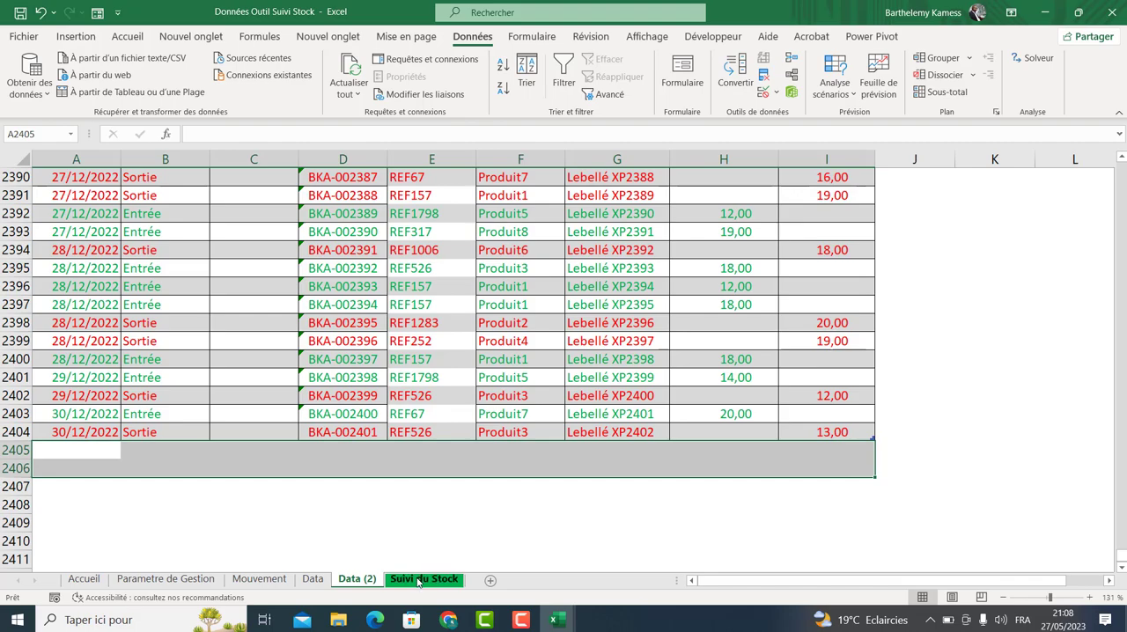
{"action": "left_click", "coordinate": [423, 578]}
{"action": "left_click", "coordinate": [461, 277]}
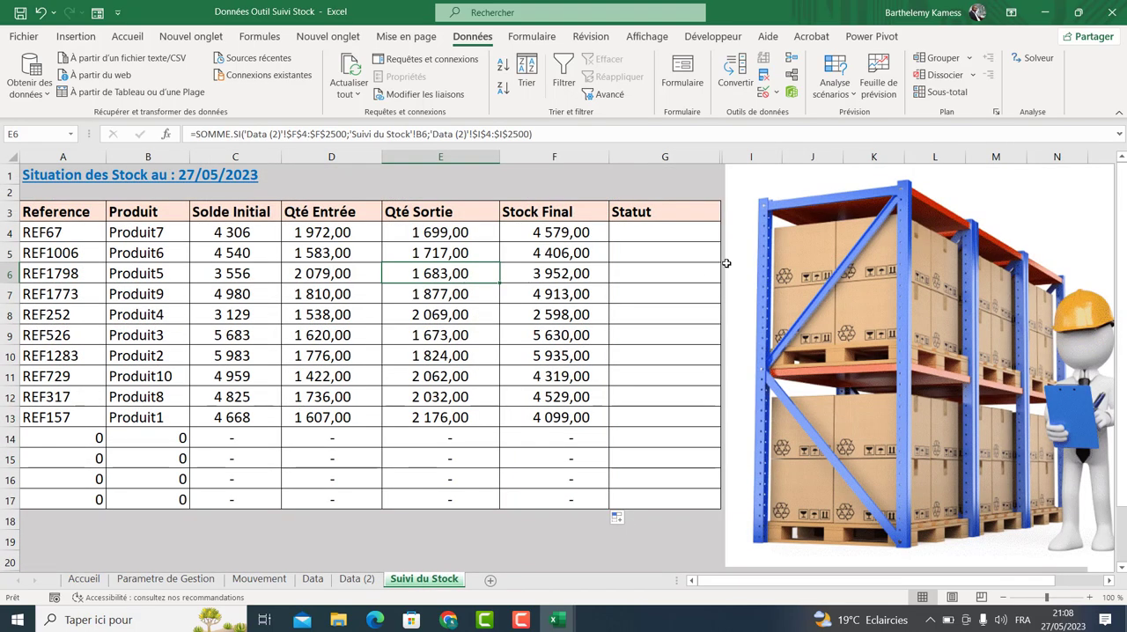
{"action": "left_click", "coordinate": [658, 231]}
{"action": "left_click", "coordinate": [562, 236]}
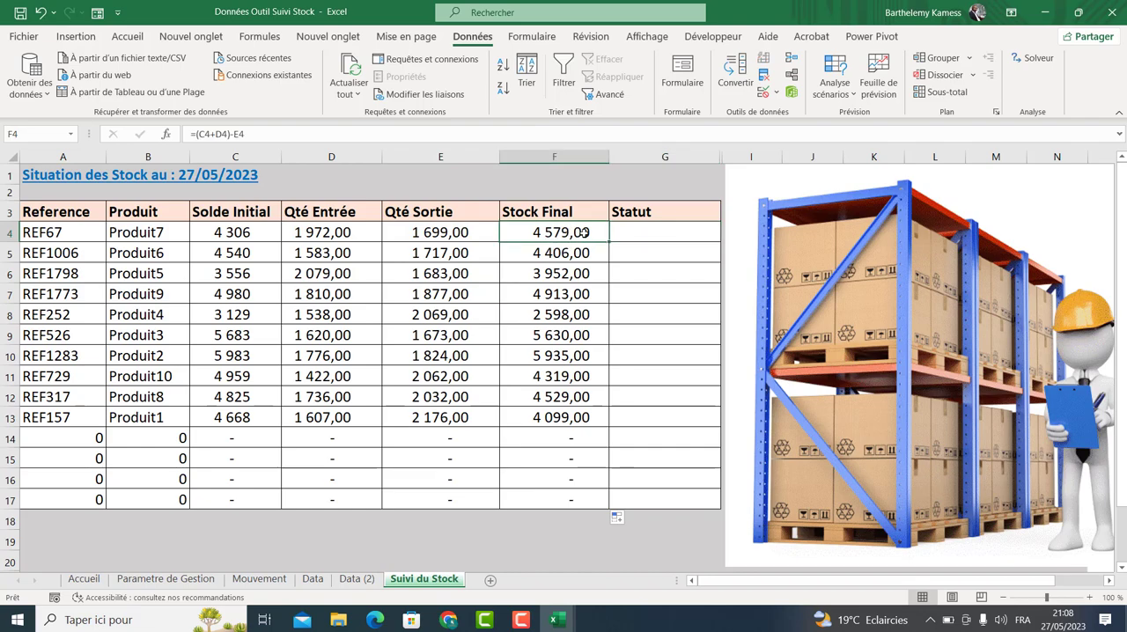
Copy the Solde Initial and Stock Securité values from the Parametre de Gestion sheet of the Suivi des Stocks avec Alerte vs3 workbook.
{"action": "left_click", "coordinate": [166, 578]}
{"action": "left_click_drag", "start_coordinate": [223, 185], "coordinate": [223, 314]}
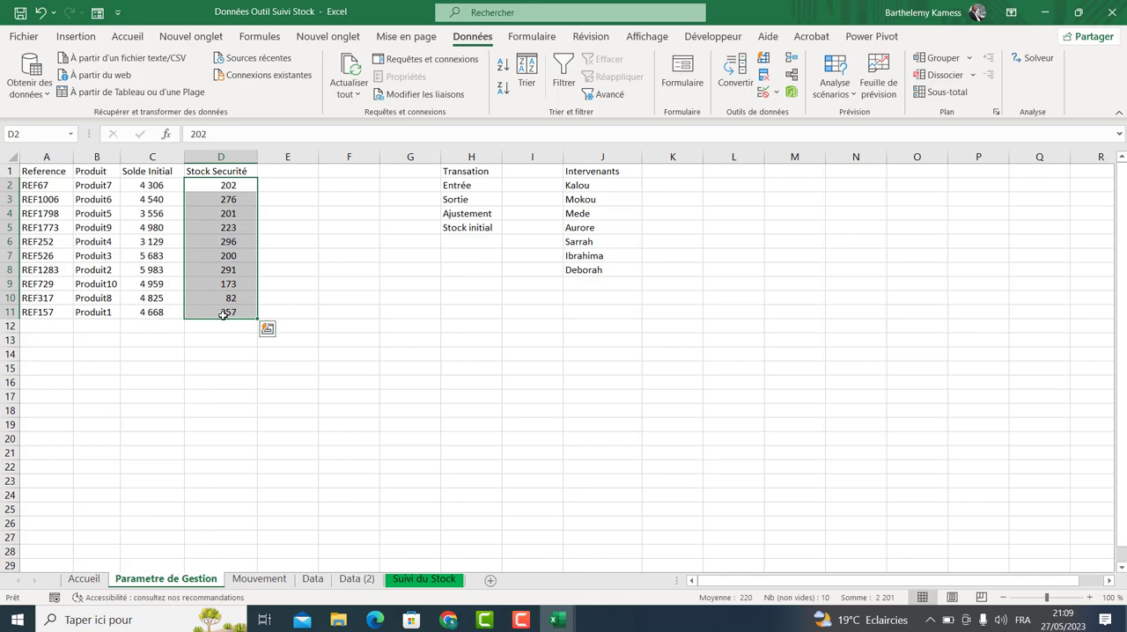
{"action": "left_click", "coordinate": [557, 620]}
{"action": "left_click", "coordinate": [508, 570]}
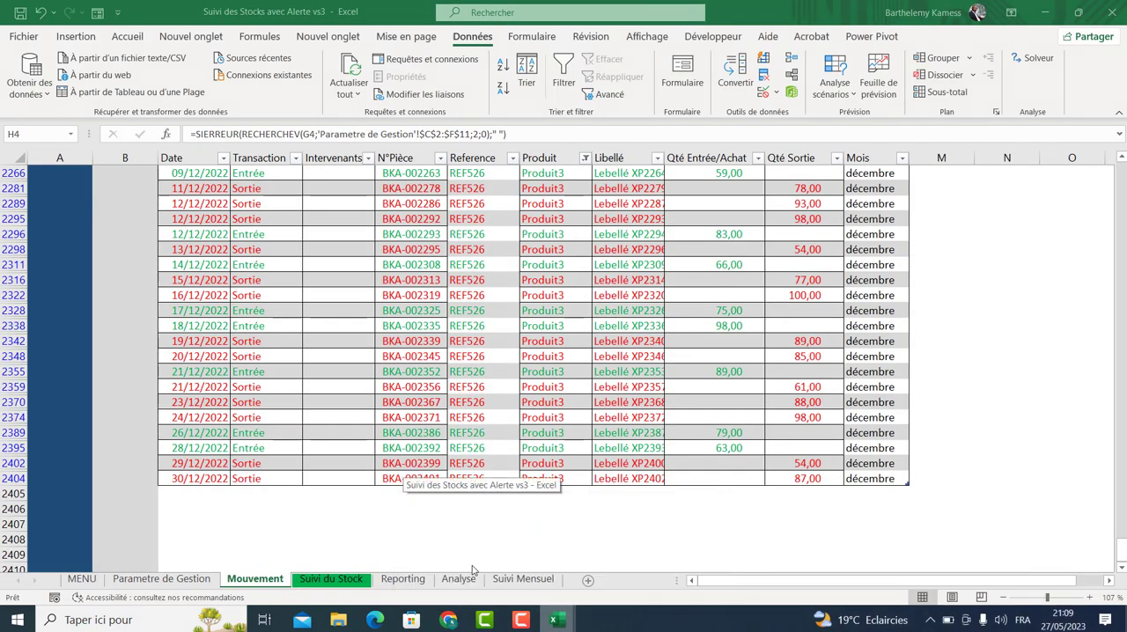
{"action": "left_click", "coordinate": [161, 579]}
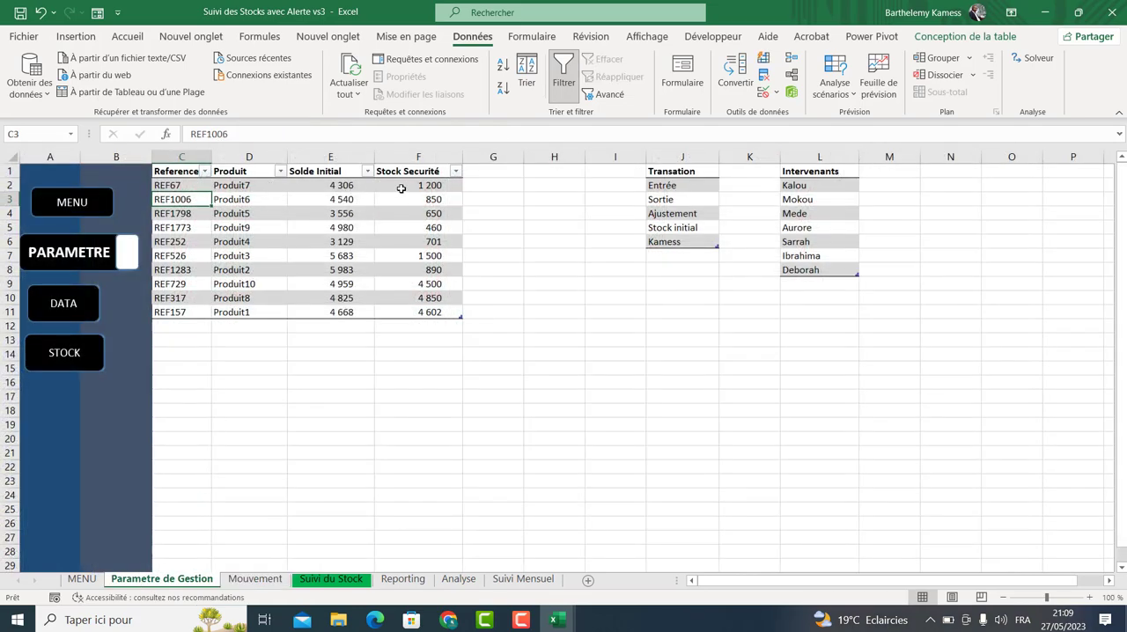
{"action": "left_click_drag", "start_coordinate": [336, 189], "coordinate": [420, 307]}
{"action": "key", "text": "ctrl+c"}
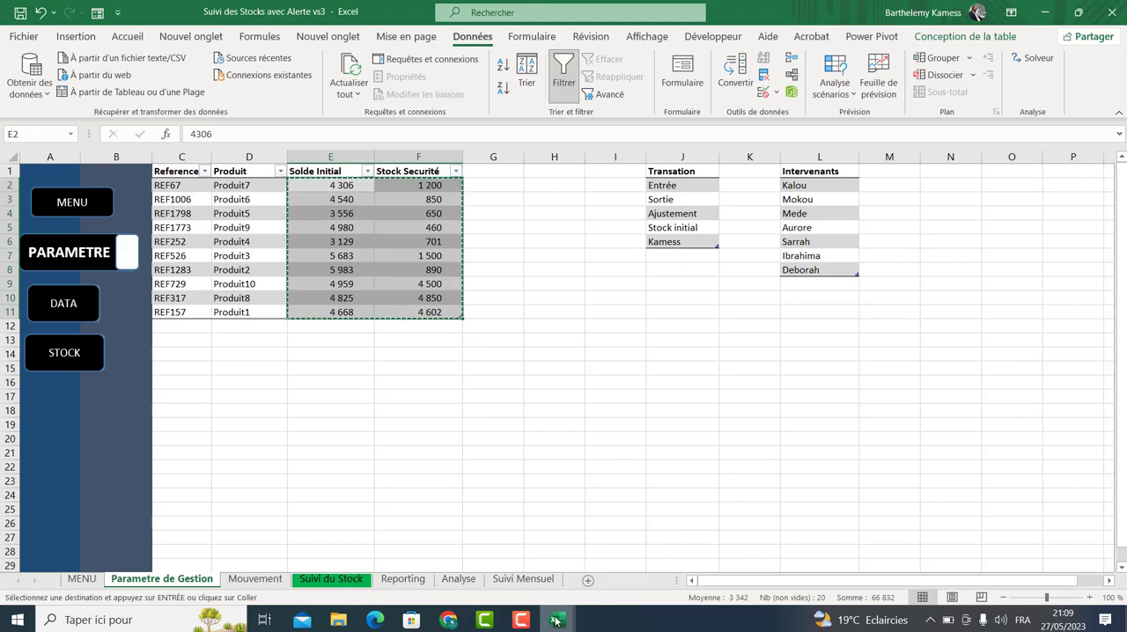
Paste the copied values over C2:D11 of Parametre de Gestion in the Données Outil Suivi Stock workbook.
{"action": "mouse_move", "coordinate": [555, 621]}
{"action": "mouse_move", "coordinate": [633, 552]}
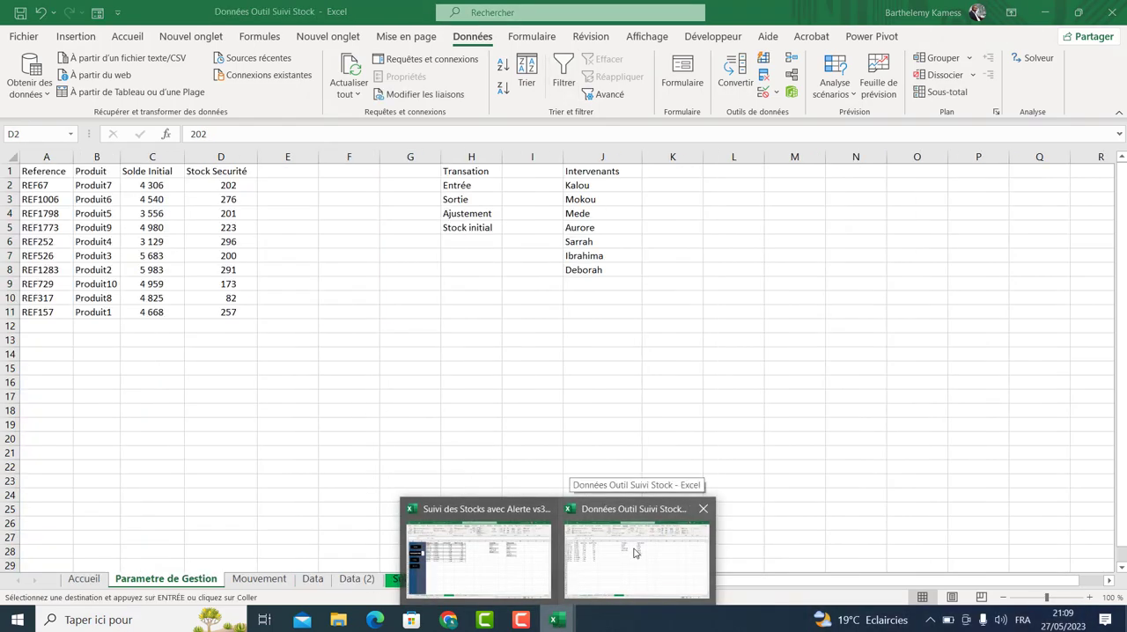
{"action": "left_click", "coordinate": [634, 552]}
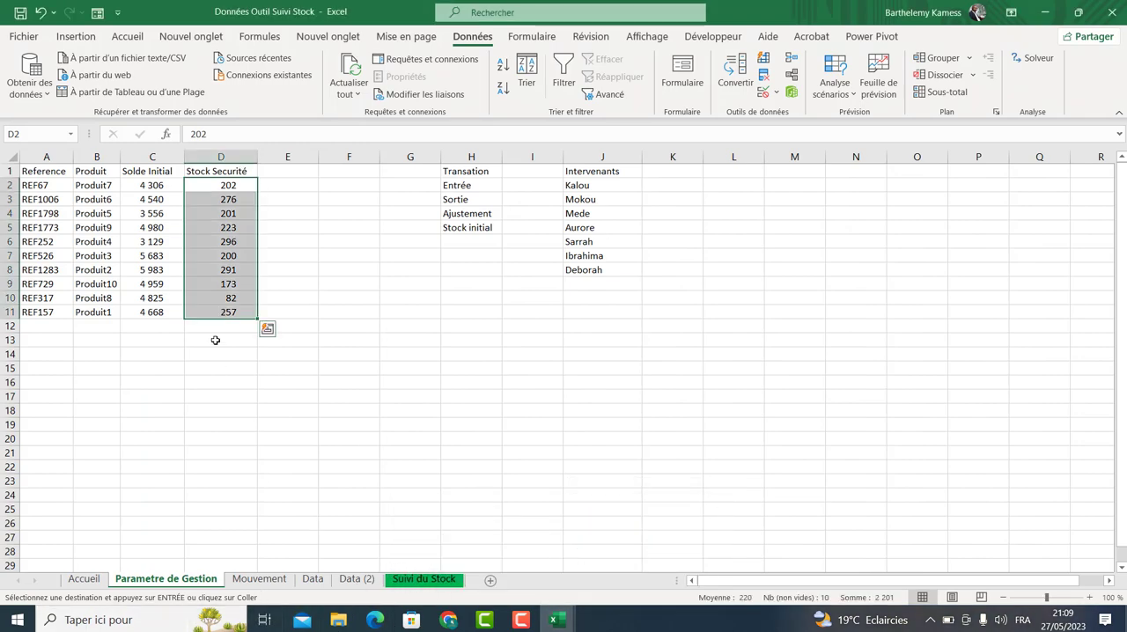
{"action": "left_click", "coordinate": [143, 184]}
{"action": "right_click", "coordinate": [142, 184]}
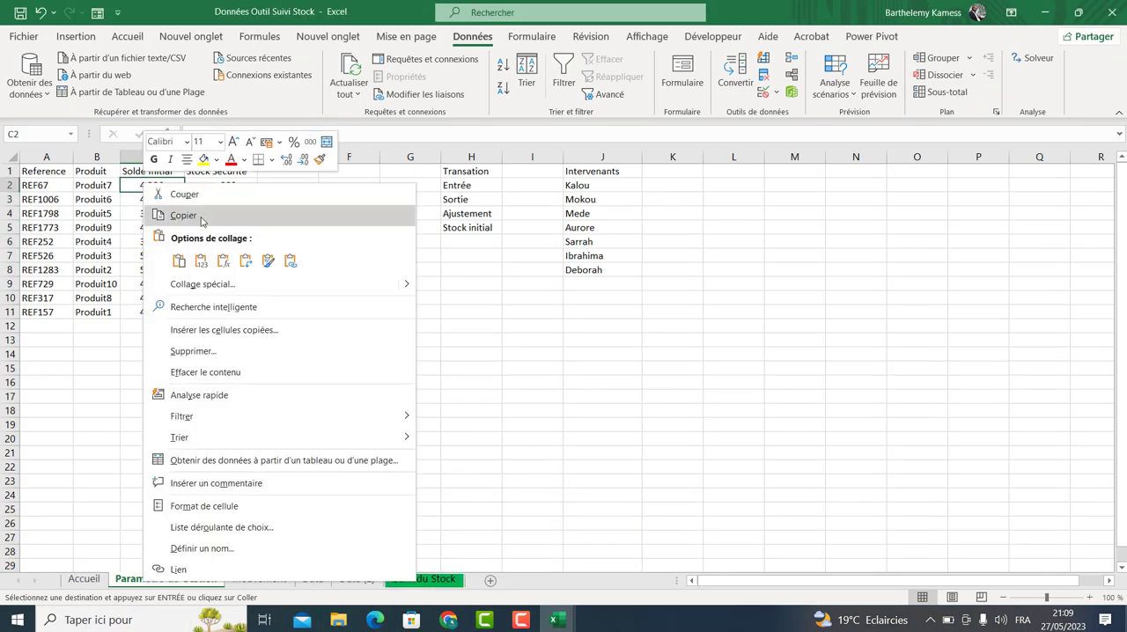
{"action": "left_click", "coordinate": [204, 259]}
{"action": "left_click", "coordinate": [192, 214]}
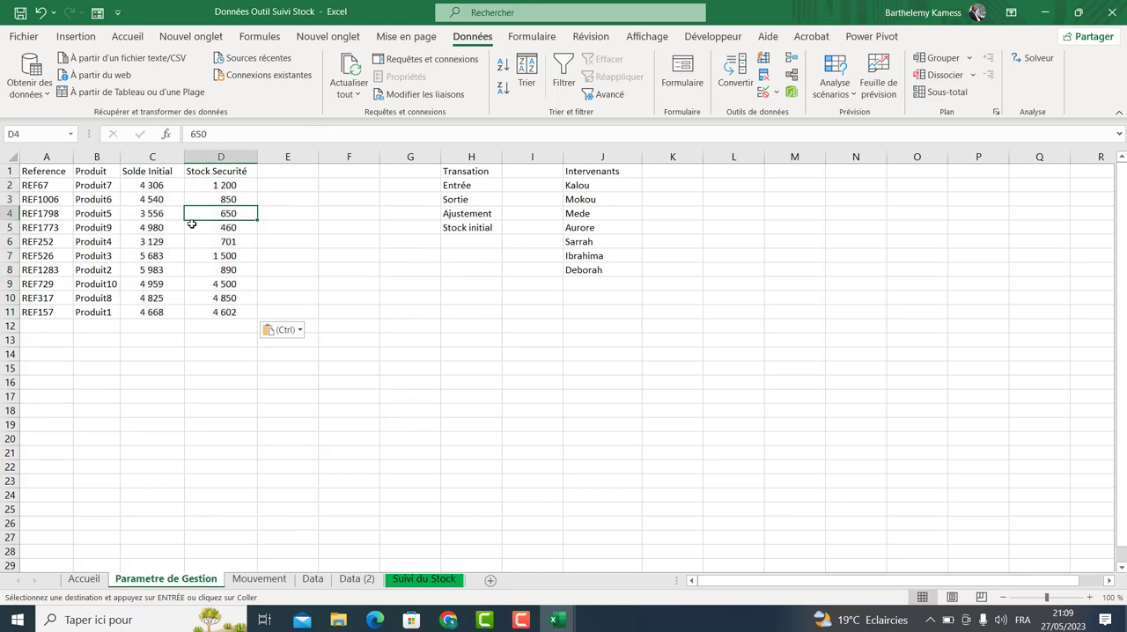
Move the warehouse picture on Suivi du Stock down below the table area to uncover the status notes.
{"action": "left_click", "coordinate": [446, 587]}
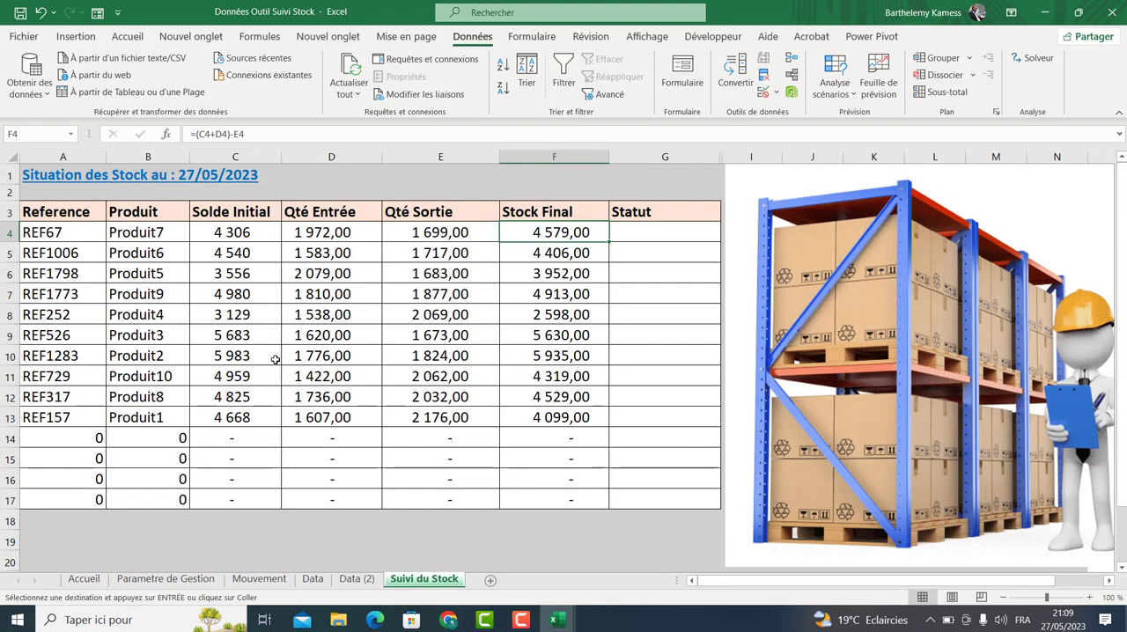
{"action": "left_click", "coordinate": [566, 264]}
{"action": "left_click", "coordinate": [628, 238]}
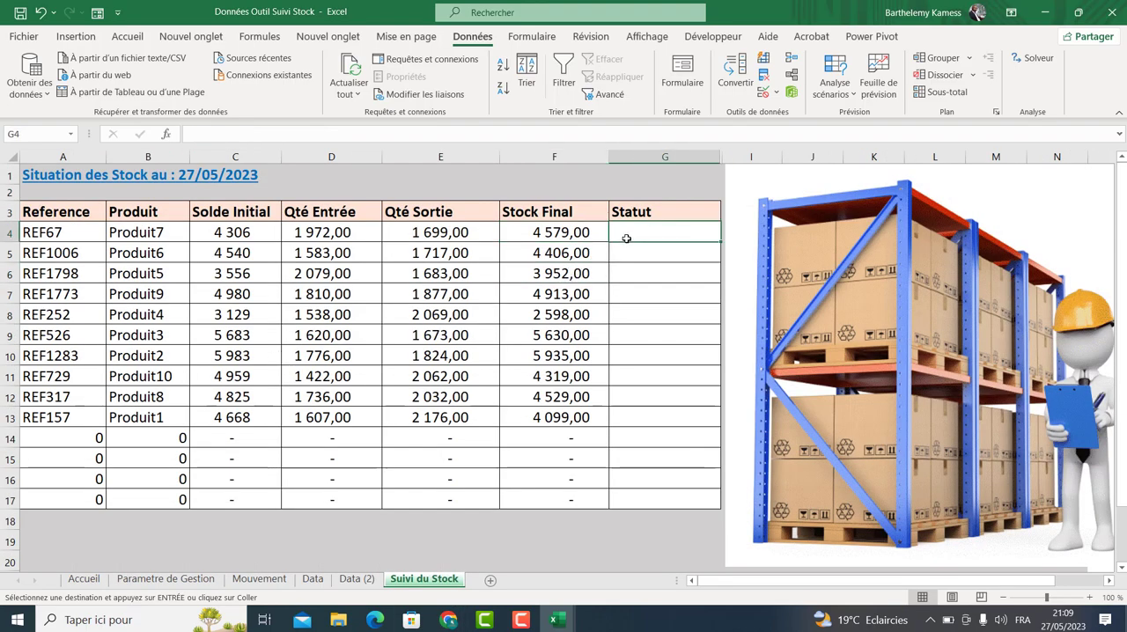
{"action": "left_click_drag", "start_coordinate": [817, 232], "coordinate": [1123, 338]}
{"action": "key", "text": "ctrl+z"}
{"action": "left_click_drag", "start_coordinate": [924, 299], "coordinate": [1042, 569]}
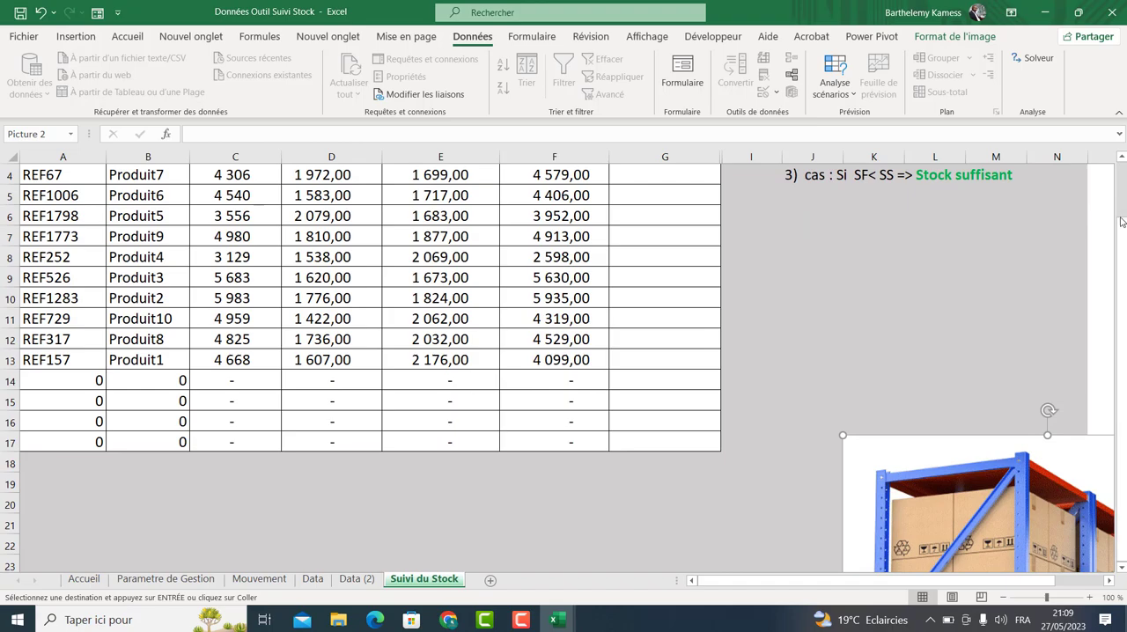
Color the 'Achat moins urgent' text of rule 2 in the status notes dark orange.
{"action": "scroll", "coordinate": [1116, 176], "scroll_direction": "up", "scroll_amount": 1}
{"action": "left_click", "coordinate": [953, 212]}
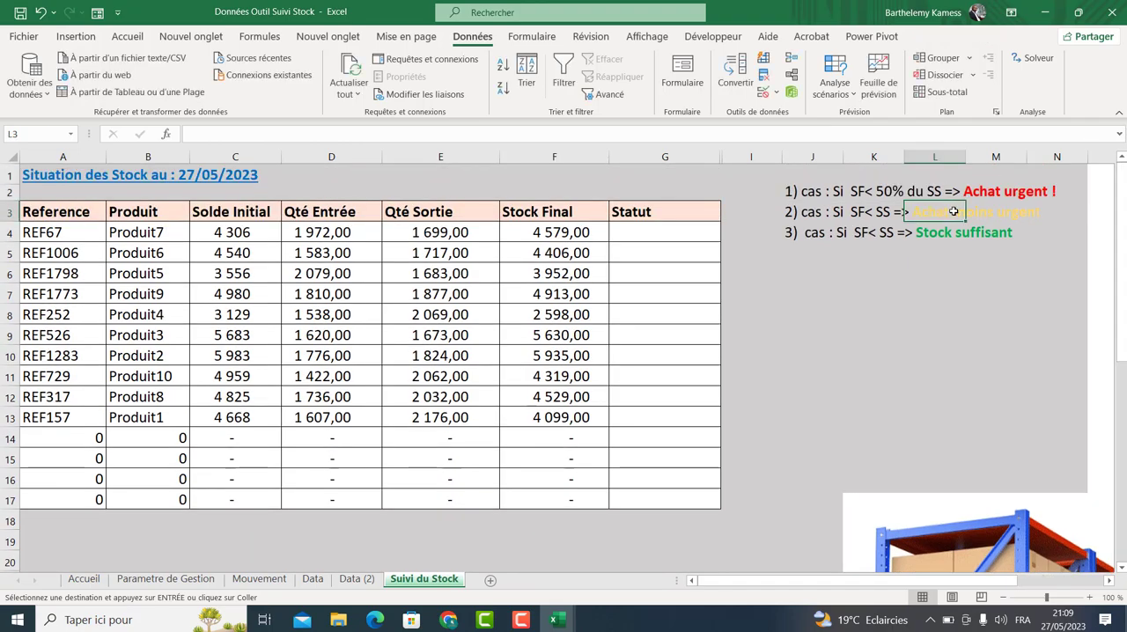
{"action": "left_click", "coordinate": [821, 218]}
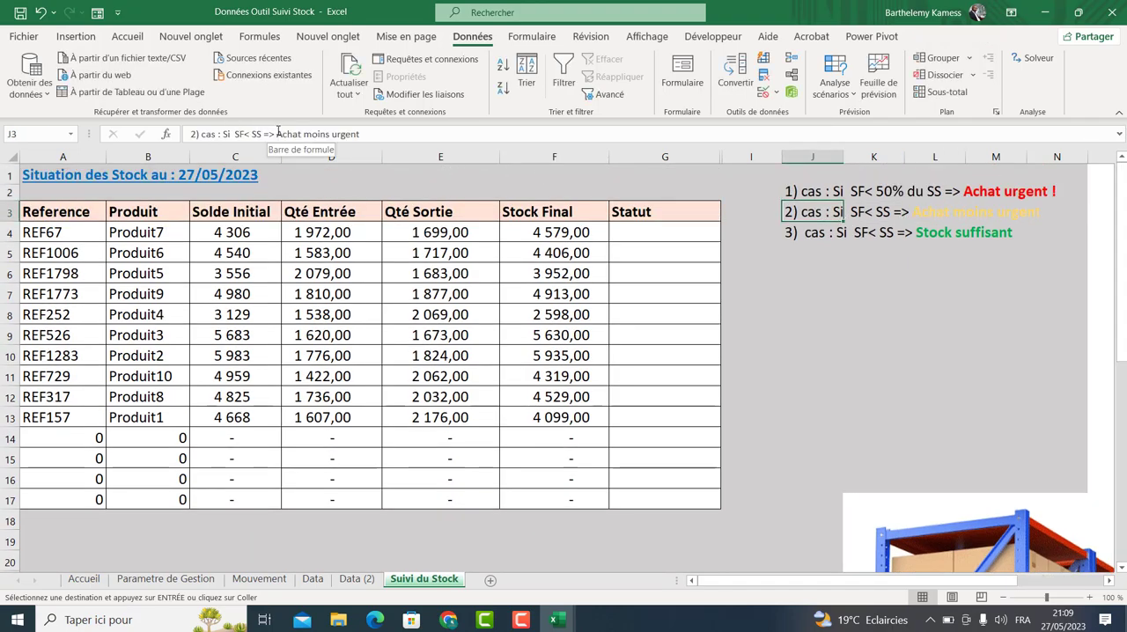
{"action": "left_click_drag", "start_coordinate": [277, 134], "coordinate": [360, 134]}
{"action": "left_click", "coordinate": [128, 39]}
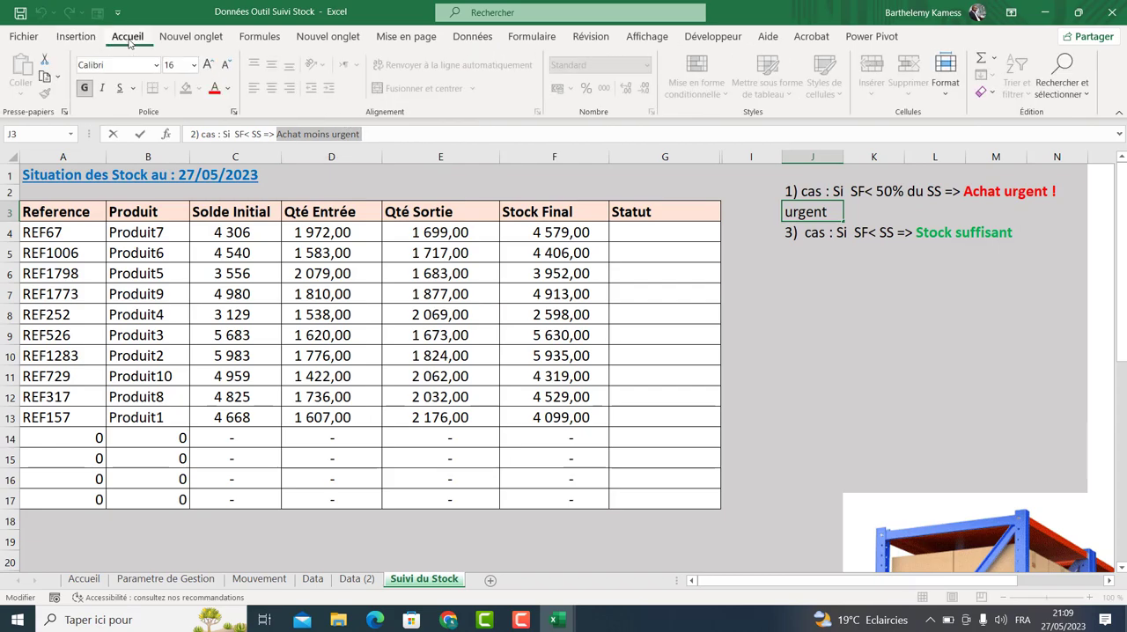
{"action": "left_click", "coordinate": [227, 88]}
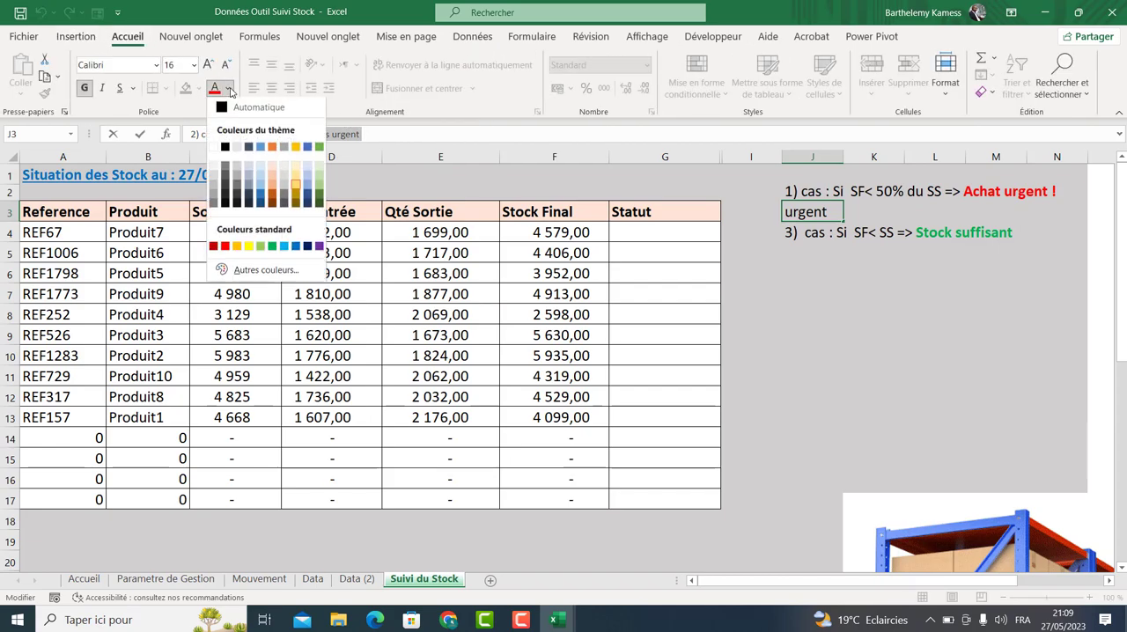
{"action": "left_click", "coordinate": [280, 197]}
{"action": "left_click", "coordinate": [885, 313]}
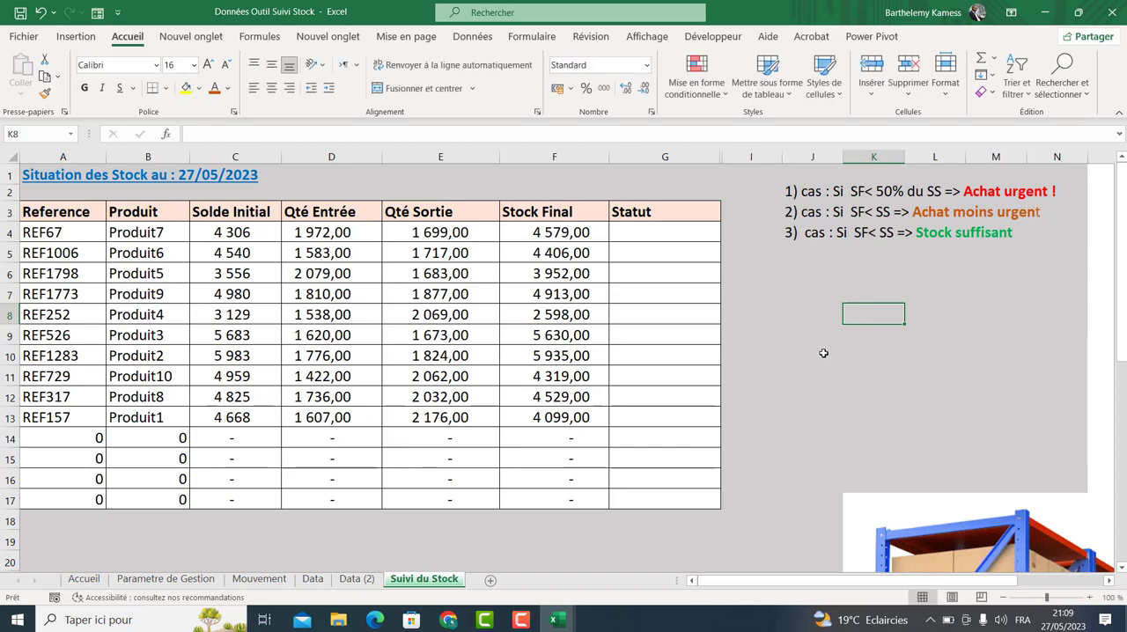
{"action": "left_click", "coordinate": [806, 192]}
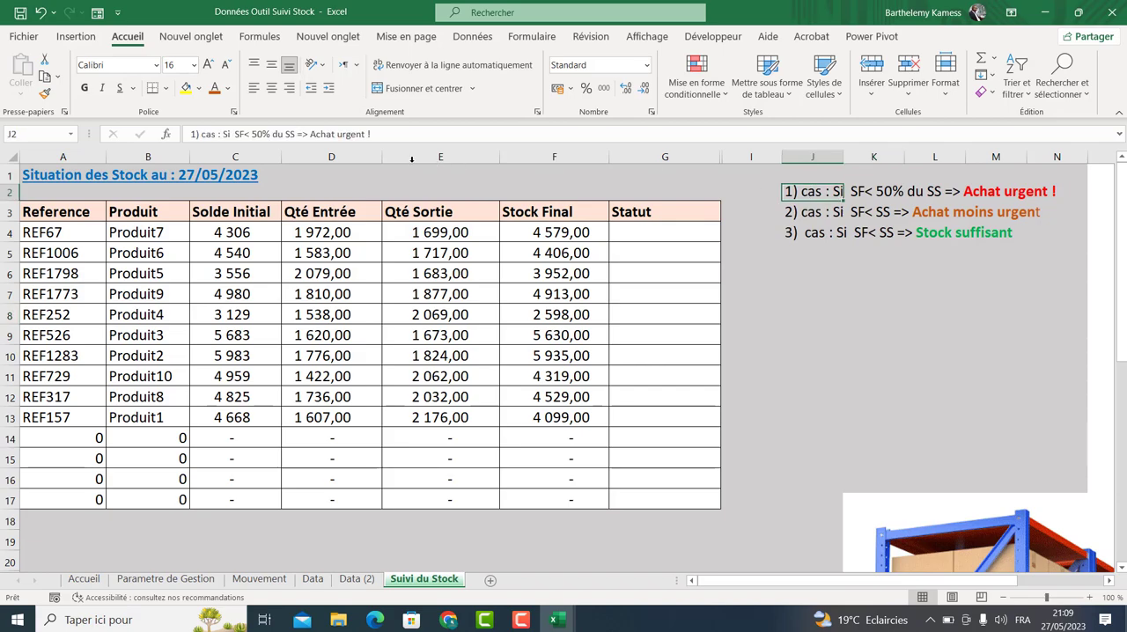
{"action": "left_click", "coordinate": [368, 133]}
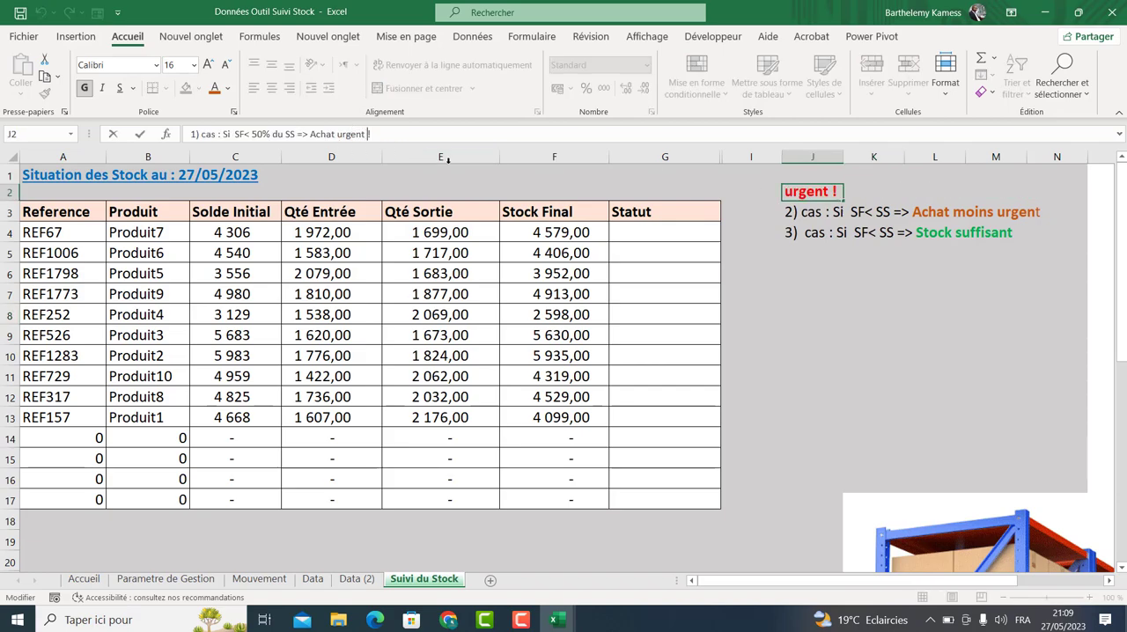
{"action": "left_click", "coordinate": [860, 375]}
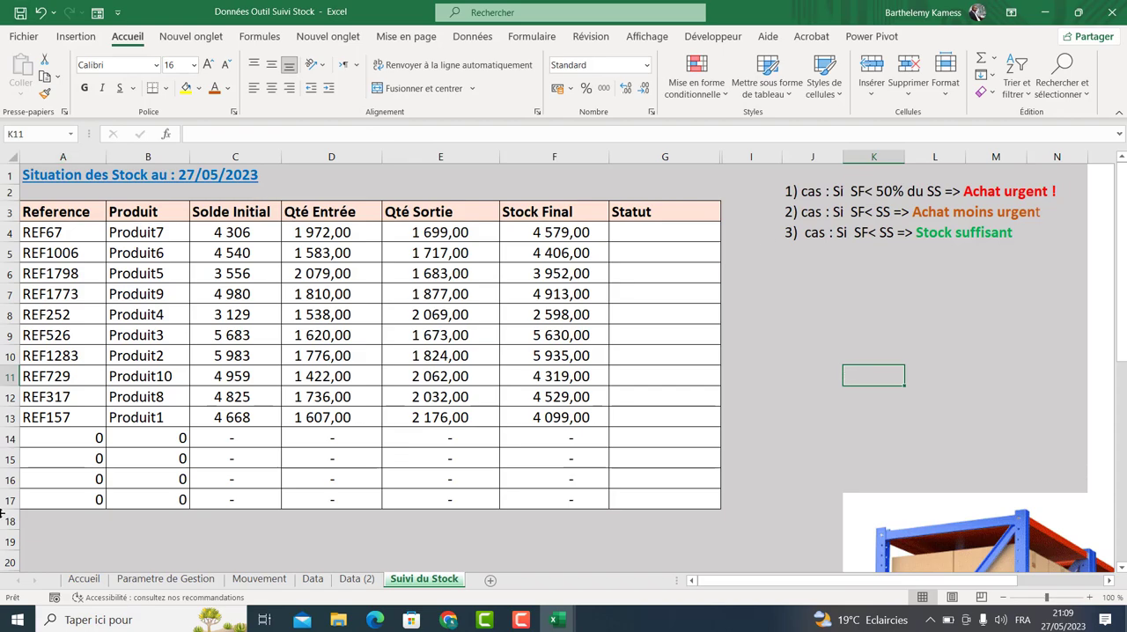
Hide the Data sheet.
{"action": "left_click", "coordinate": [180, 579]}
{"action": "left_click", "coordinate": [262, 579]}
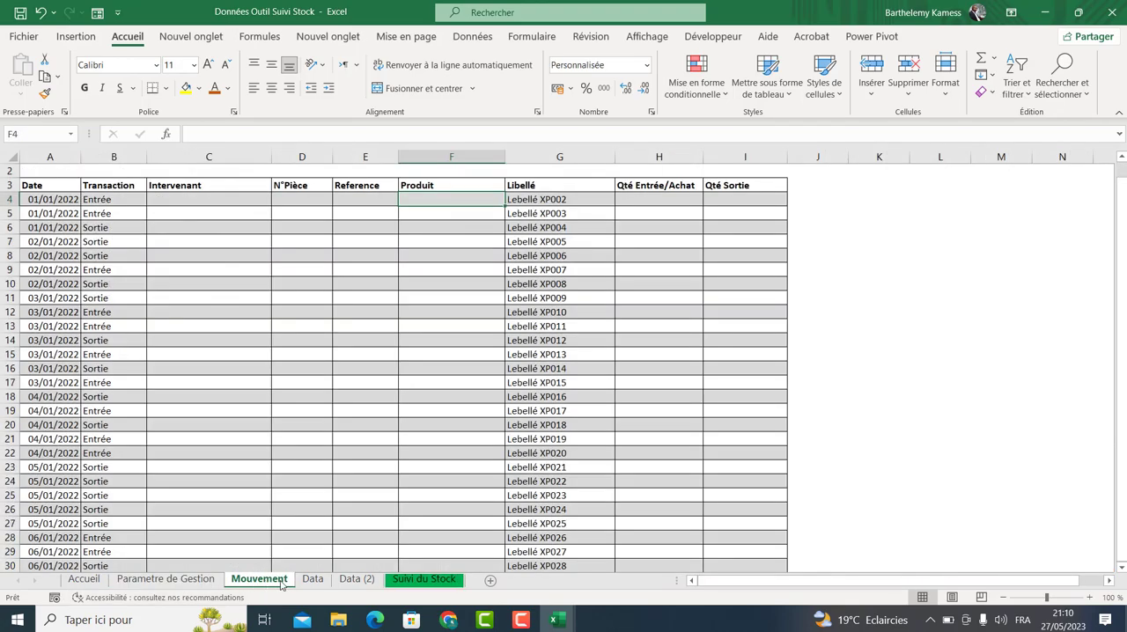
{"action": "left_click", "coordinate": [313, 580]}
{"action": "right_click", "coordinate": [323, 581]}
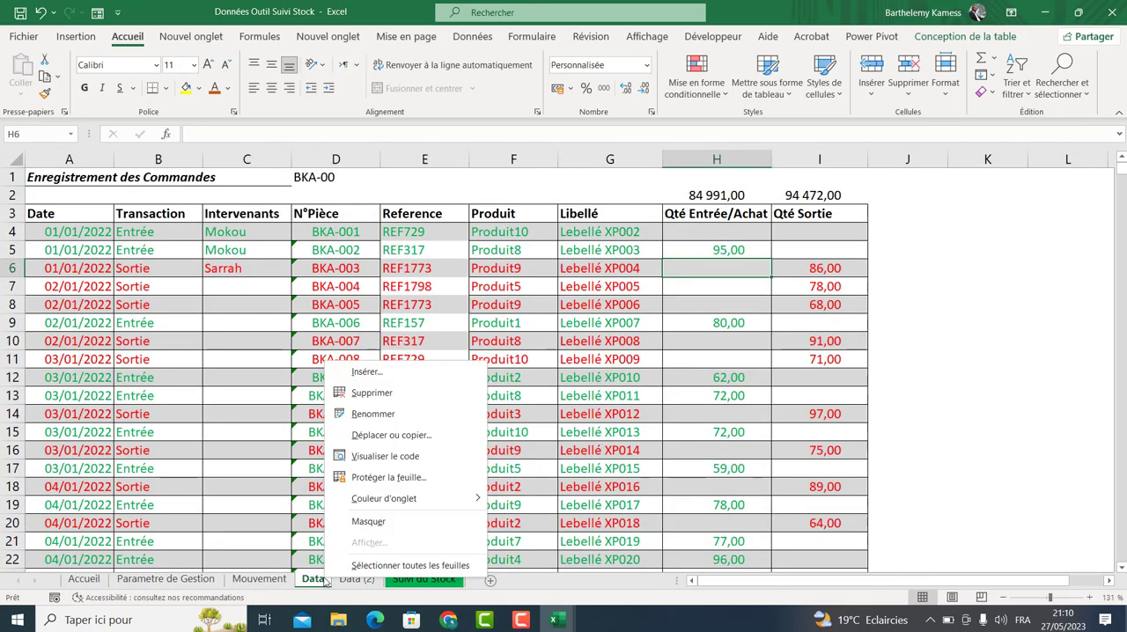
{"action": "left_click", "coordinate": [368, 521]}
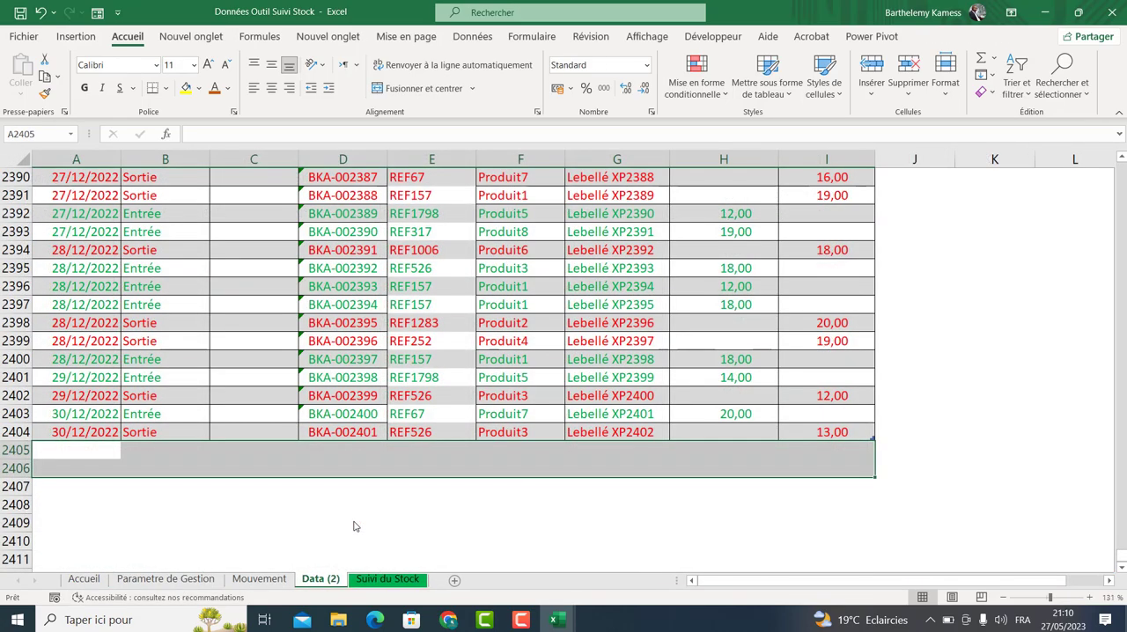
Hide the Mouvement sheet.
{"action": "left_click", "coordinate": [381, 579]}
{"action": "left_click", "coordinate": [322, 579]}
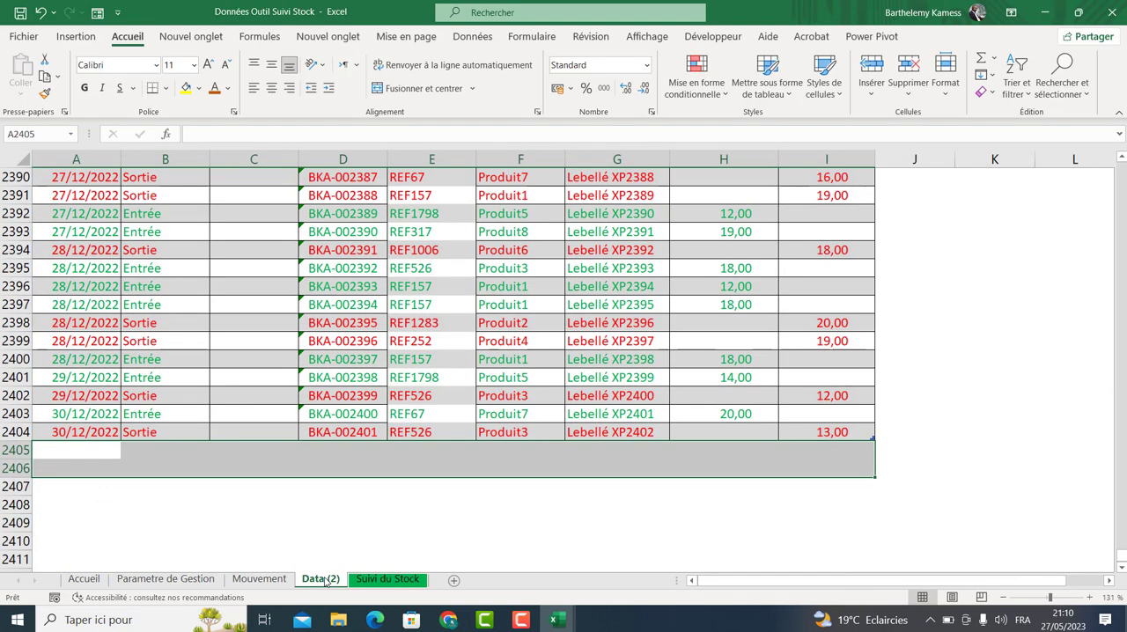
{"action": "left_click", "coordinate": [258, 580]}
{"action": "right_click", "coordinate": [265, 581]}
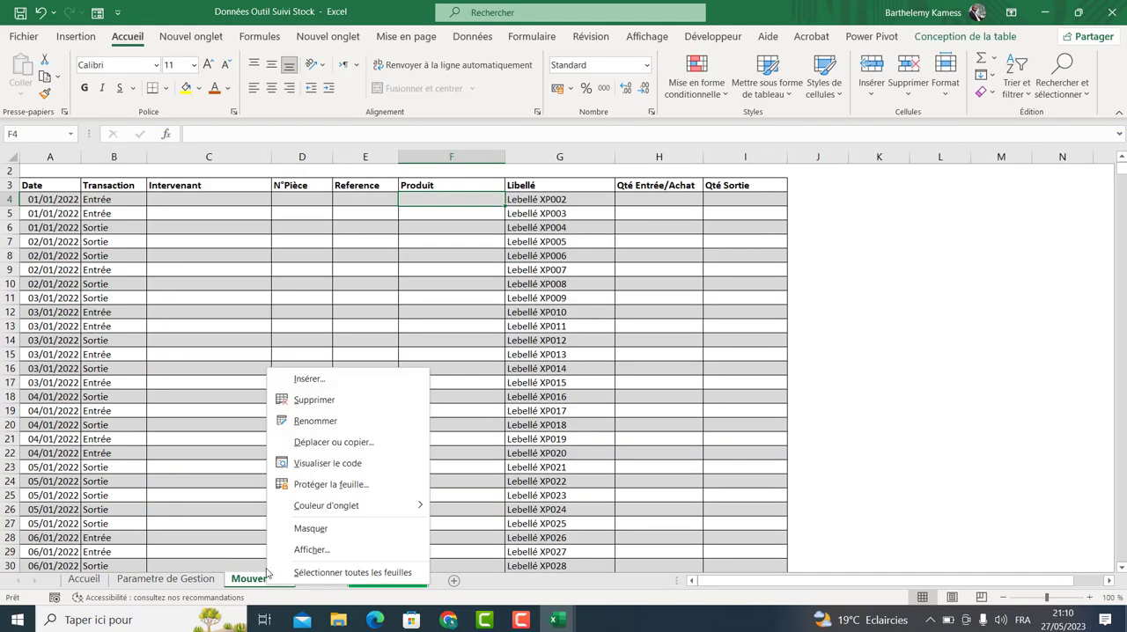
{"action": "left_click", "coordinate": [307, 530]}
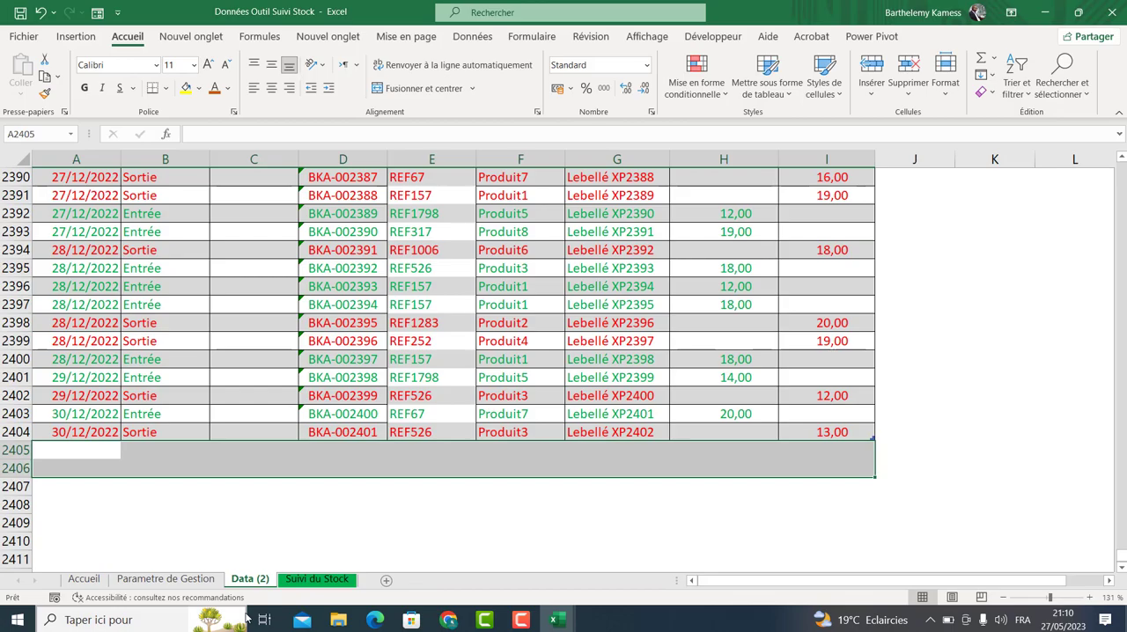
Browse the Parametre de Gestion, Data (2) and Suivi du Stock sheets to review their contents.
{"action": "left_click", "coordinate": [173, 581]}
{"action": "left_click", "coordinate": [340, 583]}
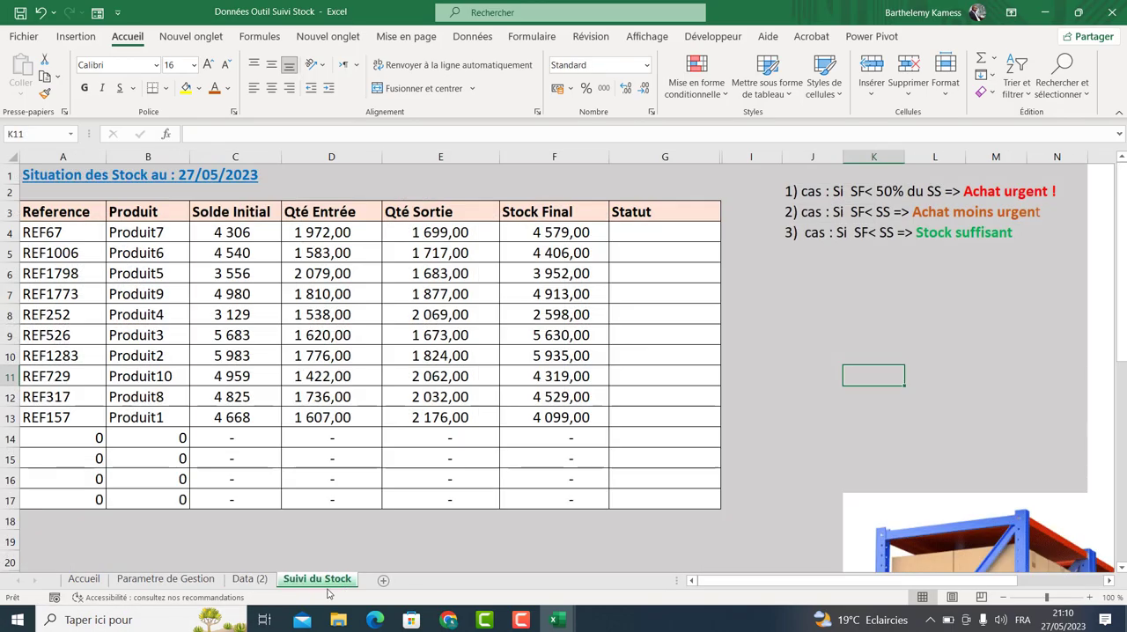
{"action": "left_click", "coordinate": [167, 579]}
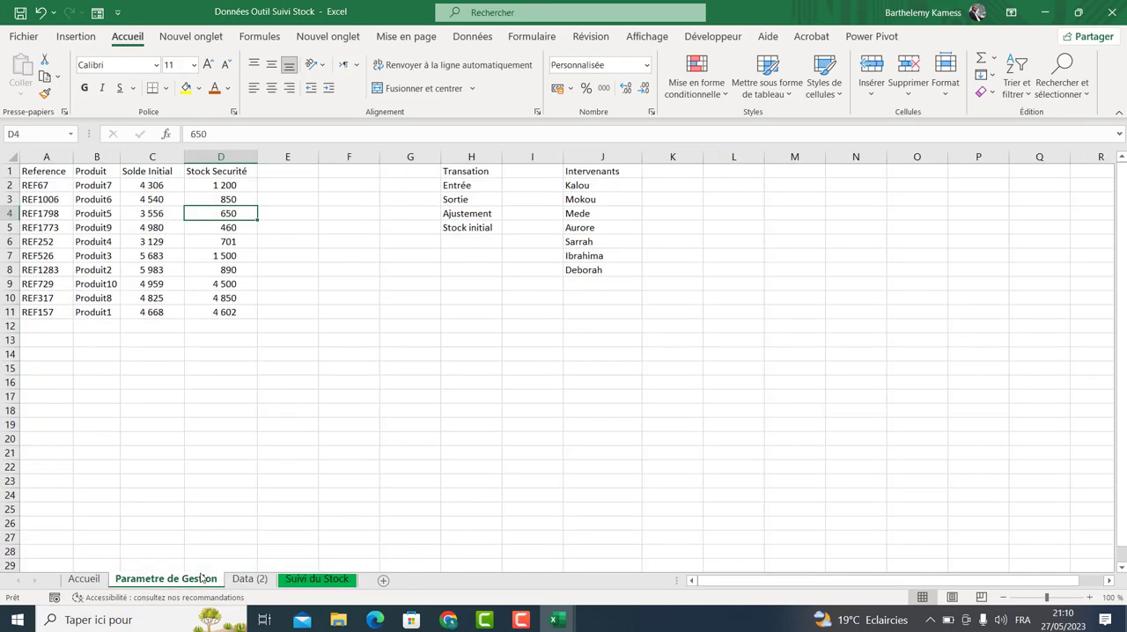
{"action": "left_click", "coordinate": [250, 579]}
{"action": "left_click_drag", "start_coordinate": [1120, 552], "coordinate": [1120, 167]}
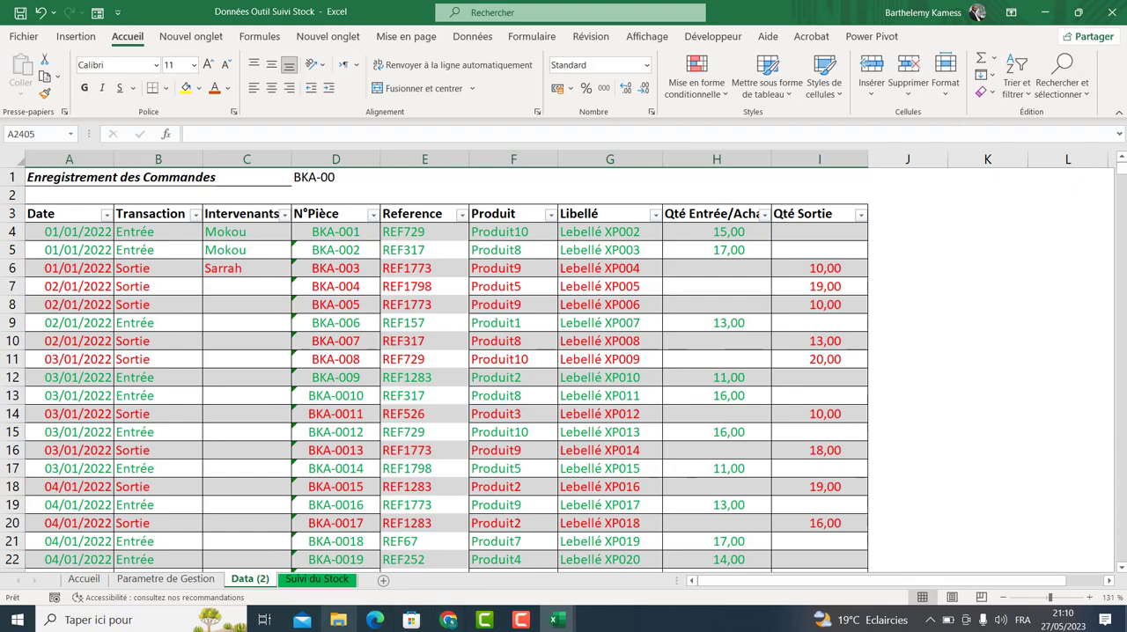
{"action": "left_click", "coordinate": [331, 582]}
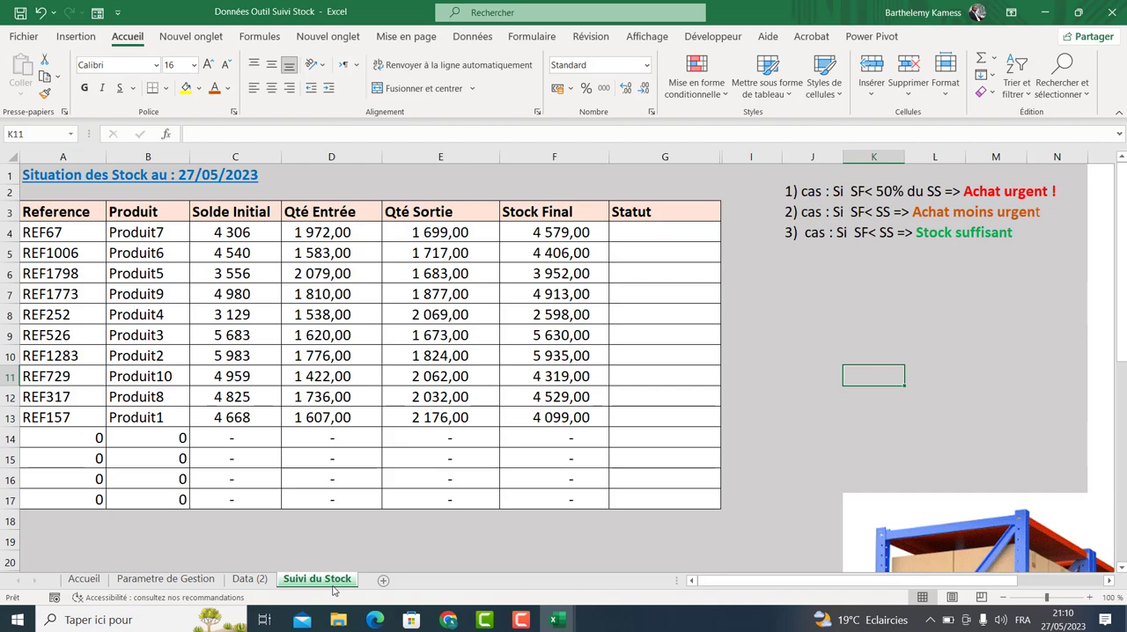
{"action": "left_click", "coordinate": [165, 581]}
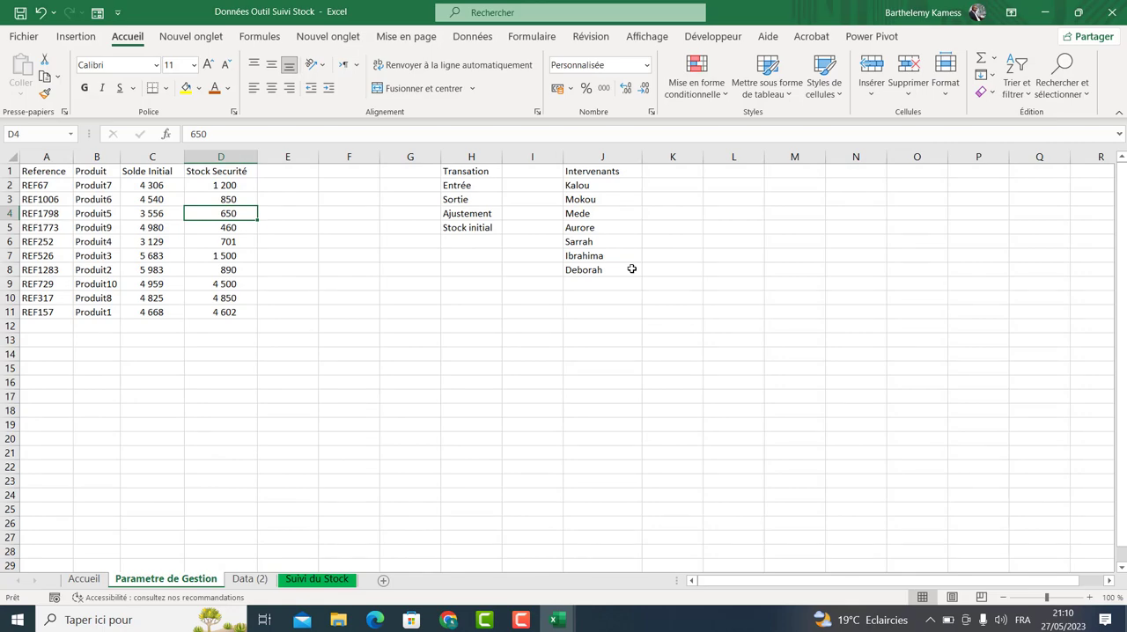
{"action": "left_click_drag", "start_coordinate": [46, 194], "coordinate": [152, 200]}
{"action": "left_click", "coordinate": [62, 186]}
{"action": "left_click", "coordinate": [216, 199]}
{"action": "left_click", "coordinate": [205, 244]}
{"action": "left_click", "coordinate": [114, 286]}
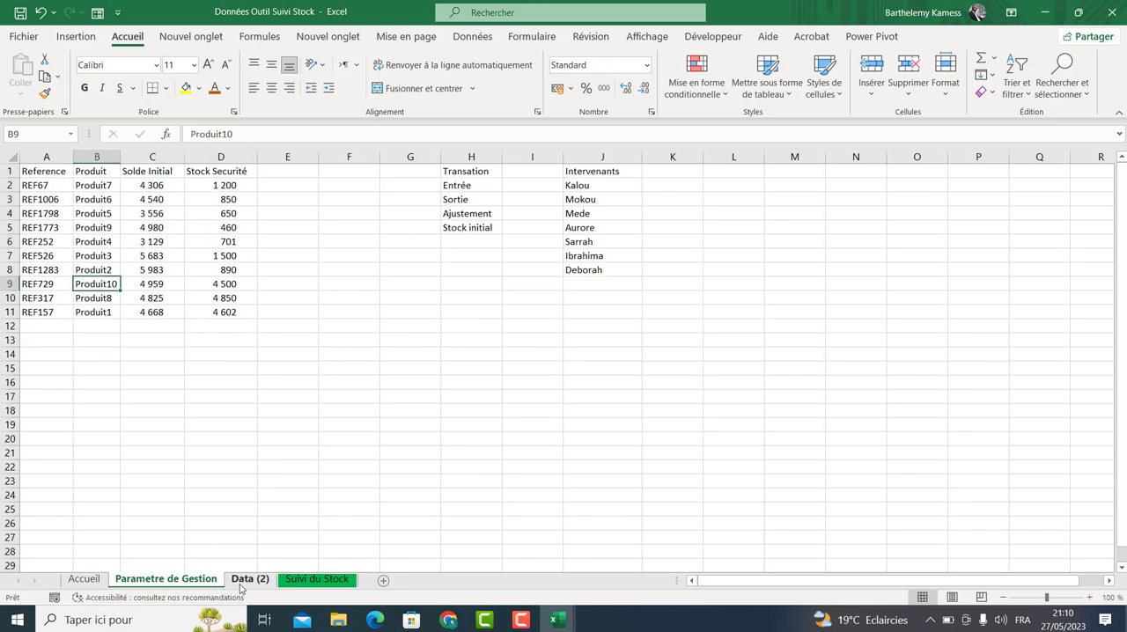
{"action": "left_click", "coordinate": [248, 579]}
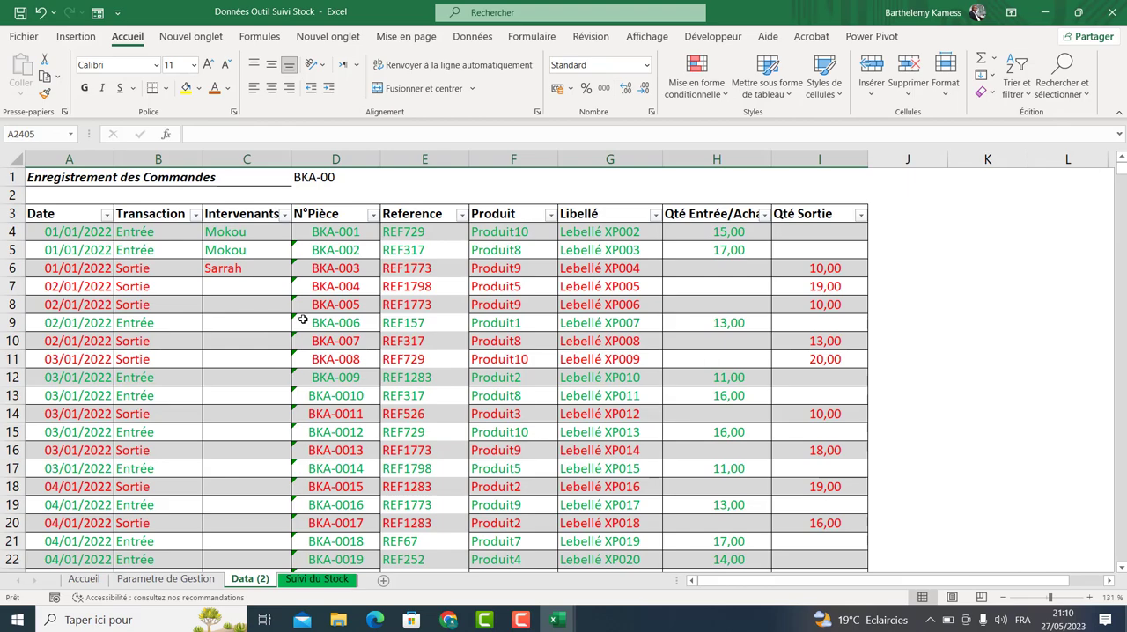
{"action": "left_click", "coordinate": [317, 579]}
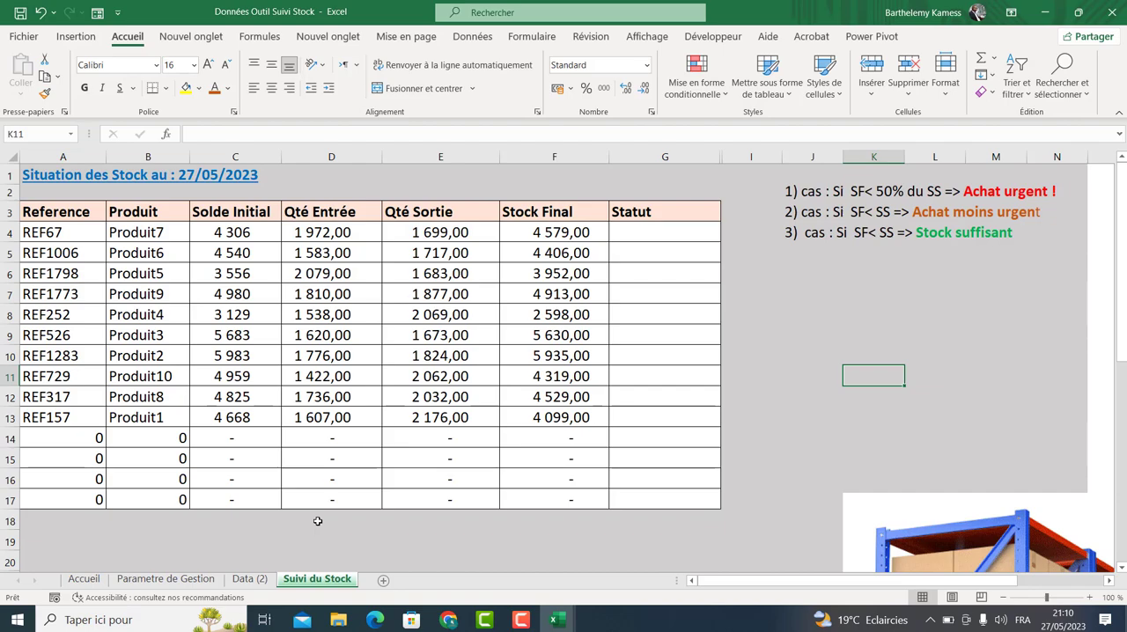
{"action": "left_click", "coordinate": [145, 579]}
{"action": "left_click", "coordinate": [247, 579]}
{"action": "left_click", "coordinate": [180, 580]}
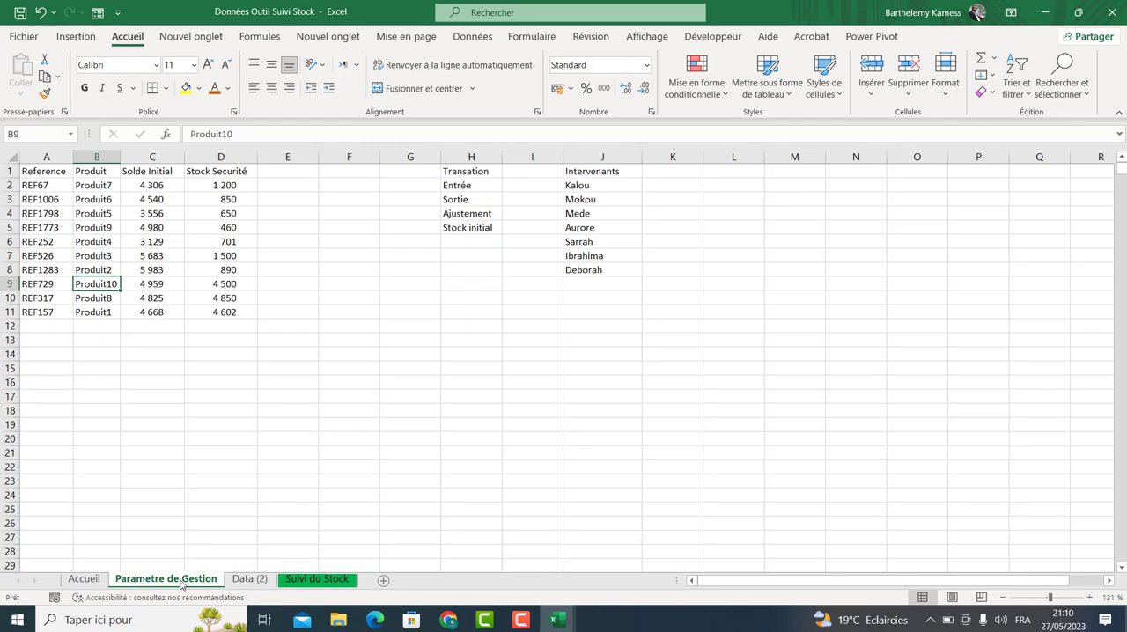
{"action": "left_click", "coordinate": [247, 579]}
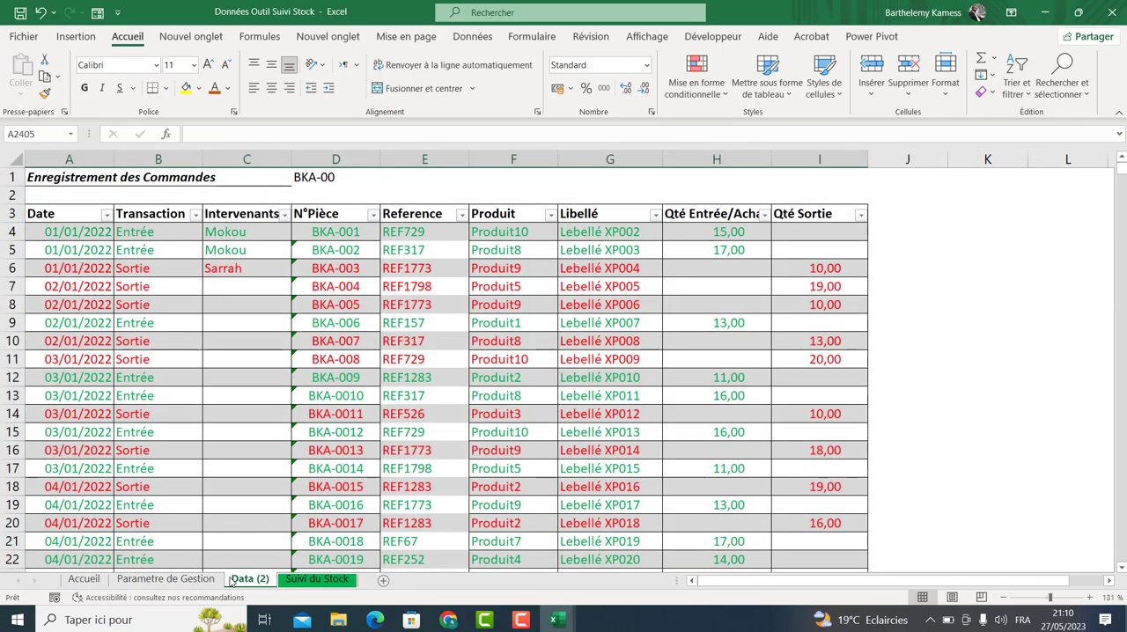
{"action": "left_click", "coordinate": [333, 581]}
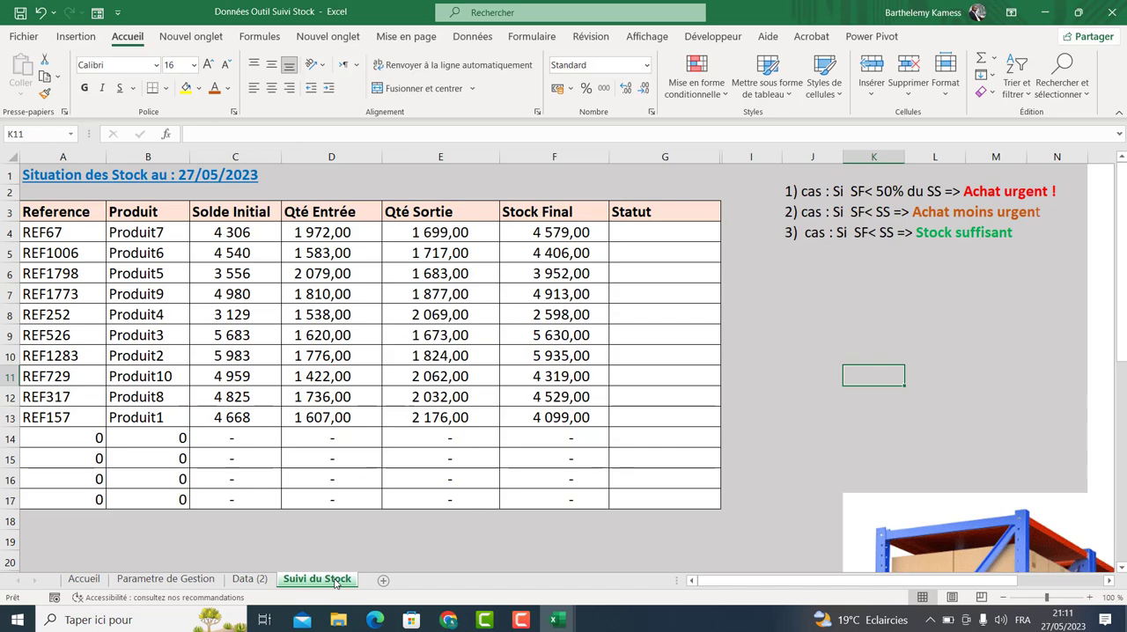
{"action": "left_click", "coordinate": [328, 551]}
{"action": "left_click", "coordinate": [398, 535]}
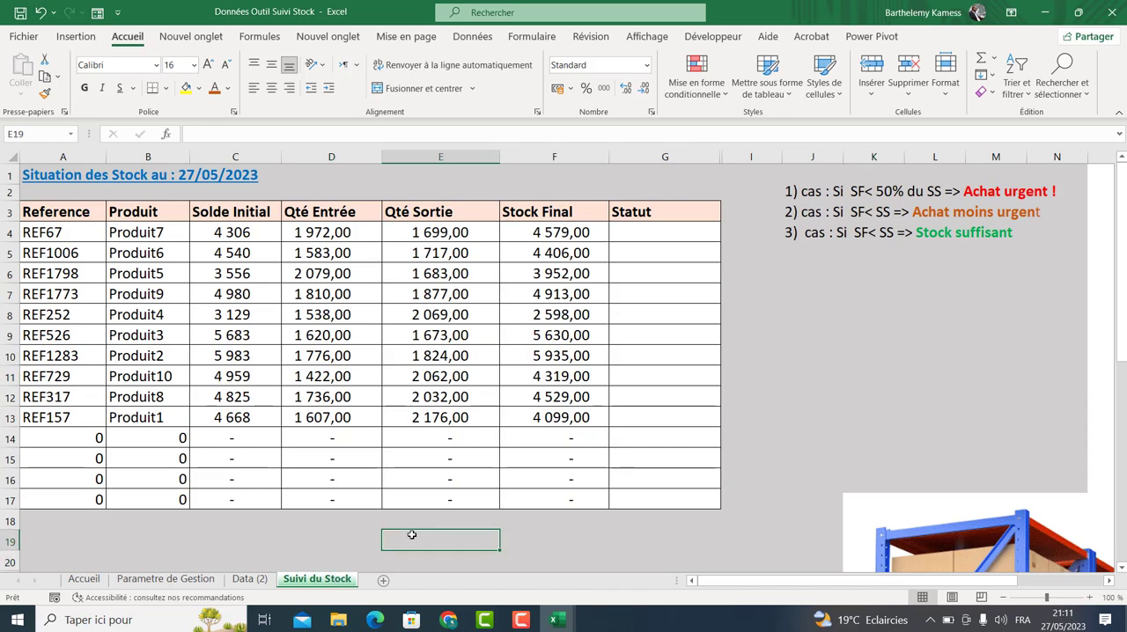
{"action": "left_click", "coordinate": [392, 557]}
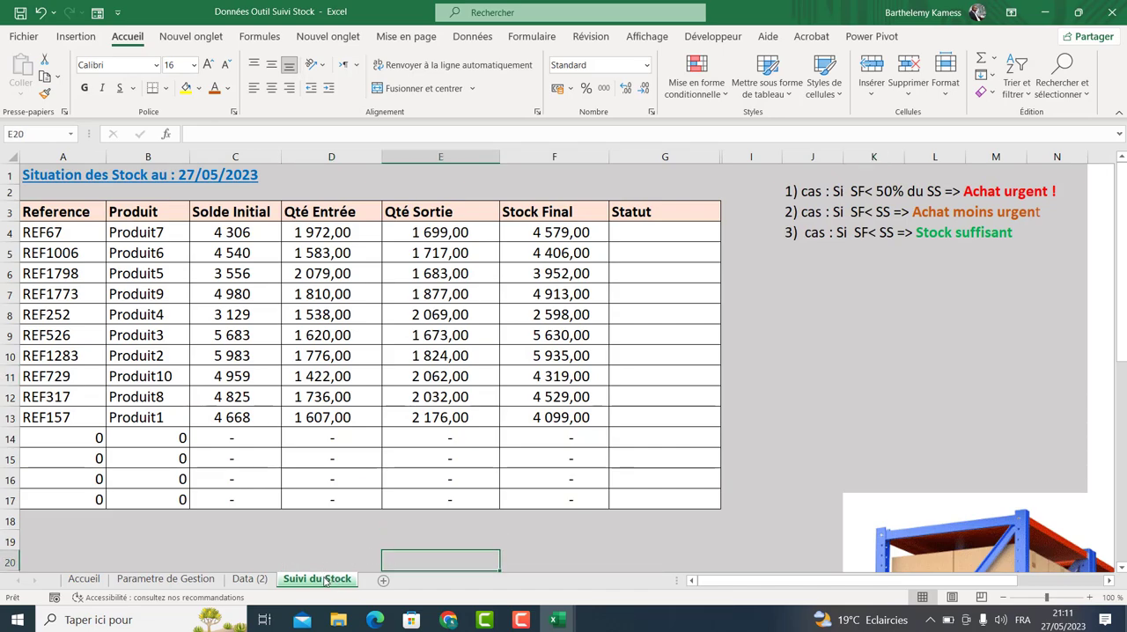
{"action": "left_click", "coordinate": [202, 583]}
{"action": "left_click_drag", "start_coordinate": [203, 583], "coordinate": [263, 588]}
{"action": "left_click", "coordinate": [310, 583]}
{"action": "left_click_drag", "start_coordinate": [266, 496], "coordinate": [120, 561]}
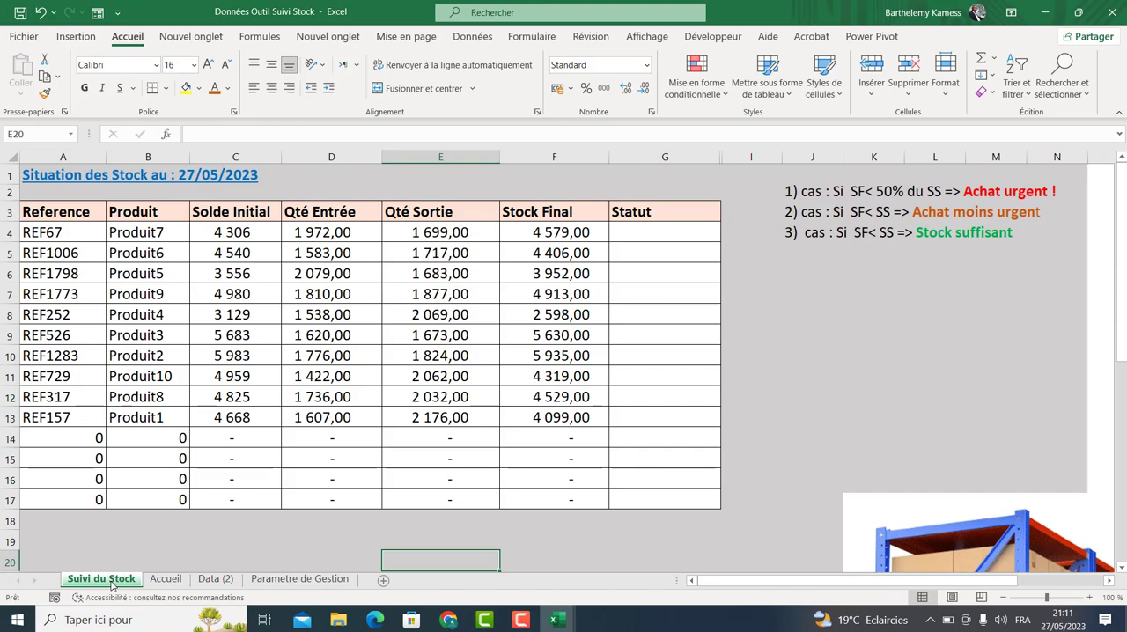
{"action": "left_click", "coordinate": [165, 579]}
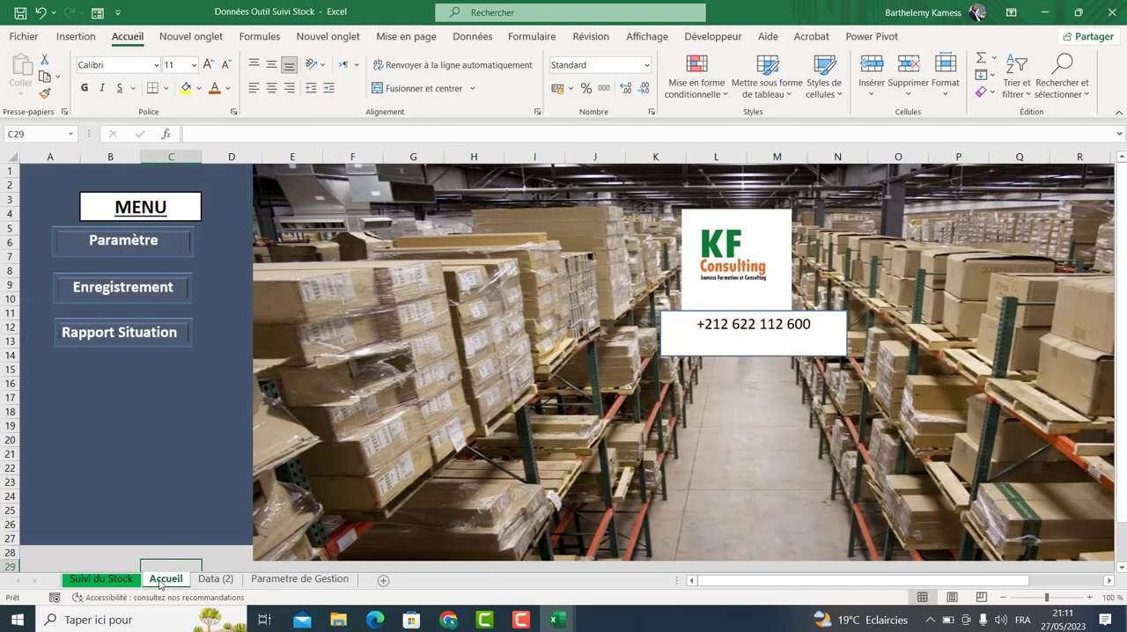
{"action": "left_click", "coordinate": [264, 579]}
{"action": "left_click_drag", "start_coordinate": [245, 580], "coordinate": [96, 568]}
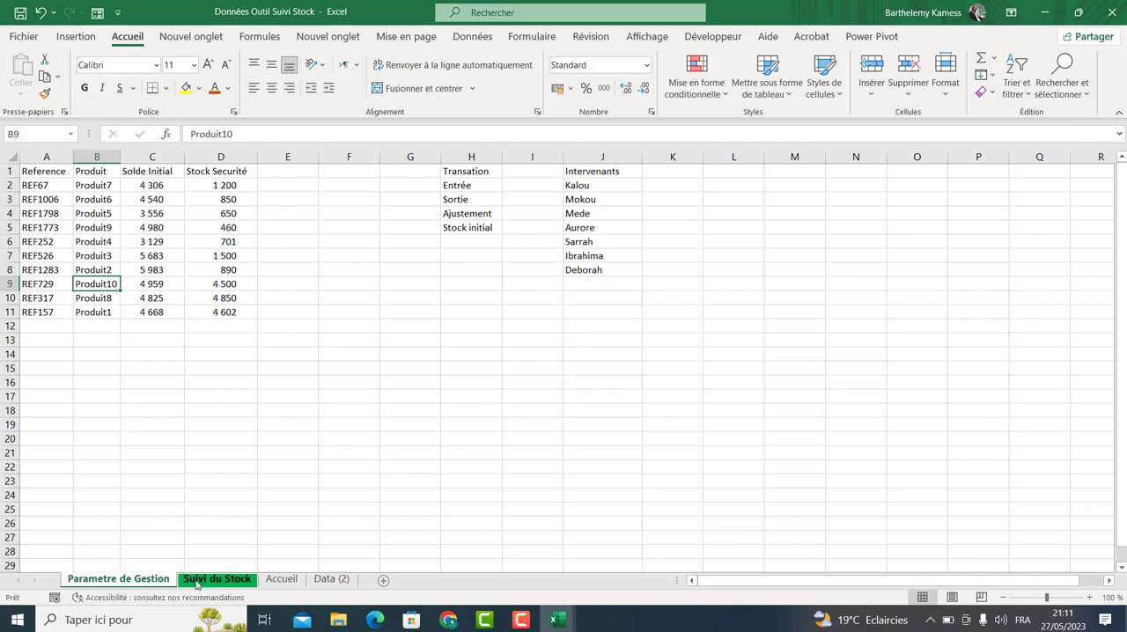
{"action": "left_click", "coordinate": [197, 582]}
{"action": "left_click_drag", "start_coordinate": [363, 572], "coordinate": [368, 576]}
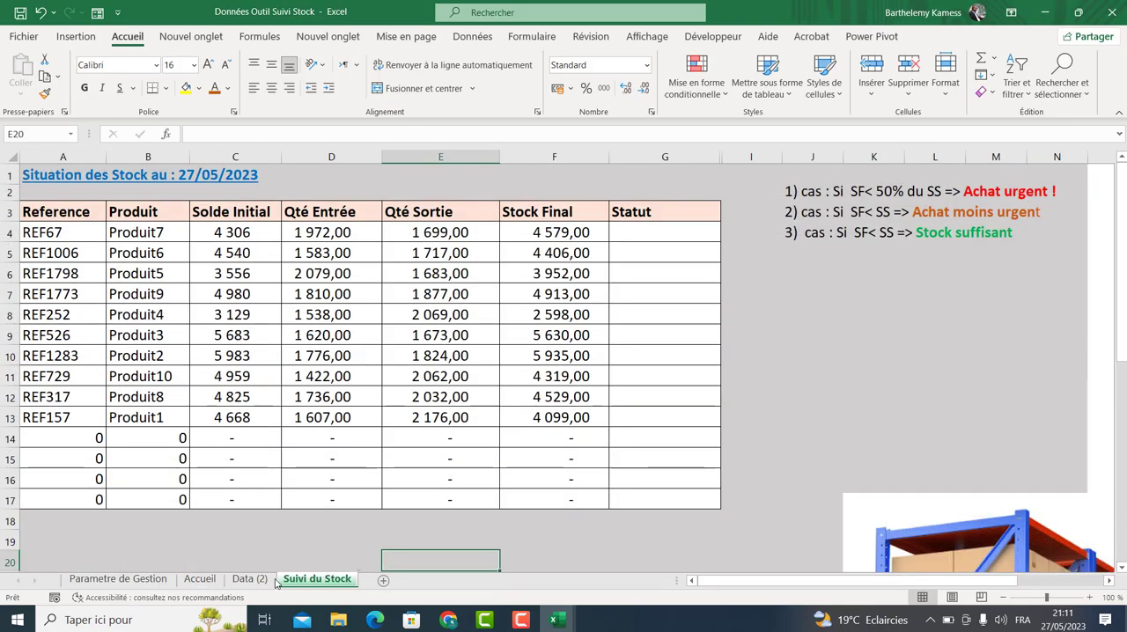
{"action": "left_click", "coordinate": [199, 579]}
{"action": "left_click_drag", "start_coordinate": [197, 560], "coordinate": [66, 568]}
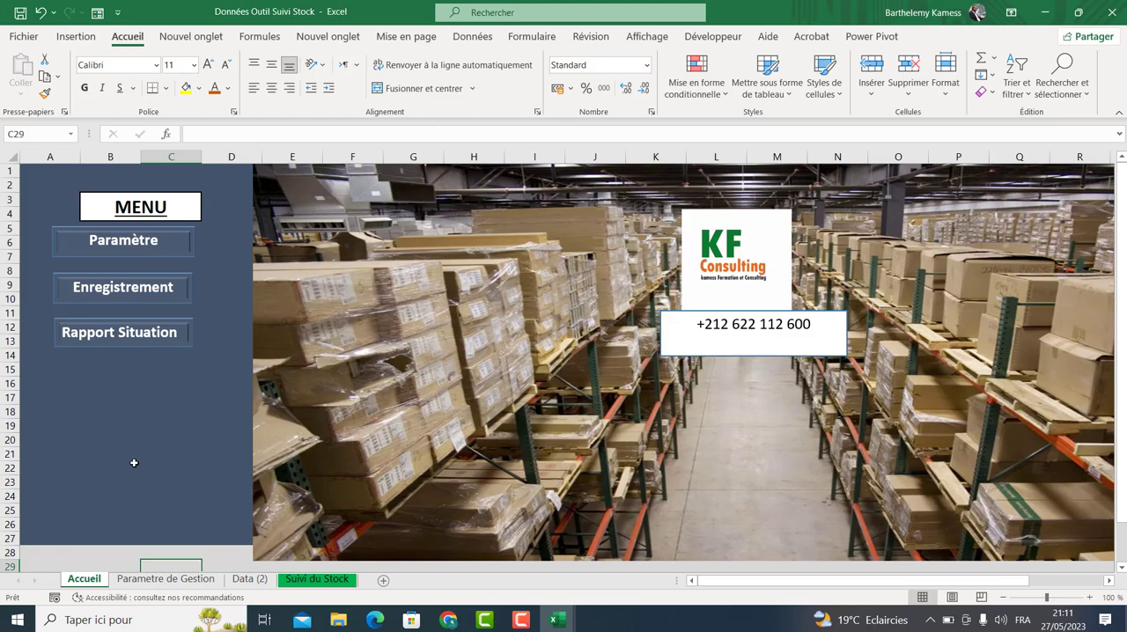
Test the Paramètre menu button and return to the Accueil sheet.
{"action": "left_click", "coordinate": [129, 250]}
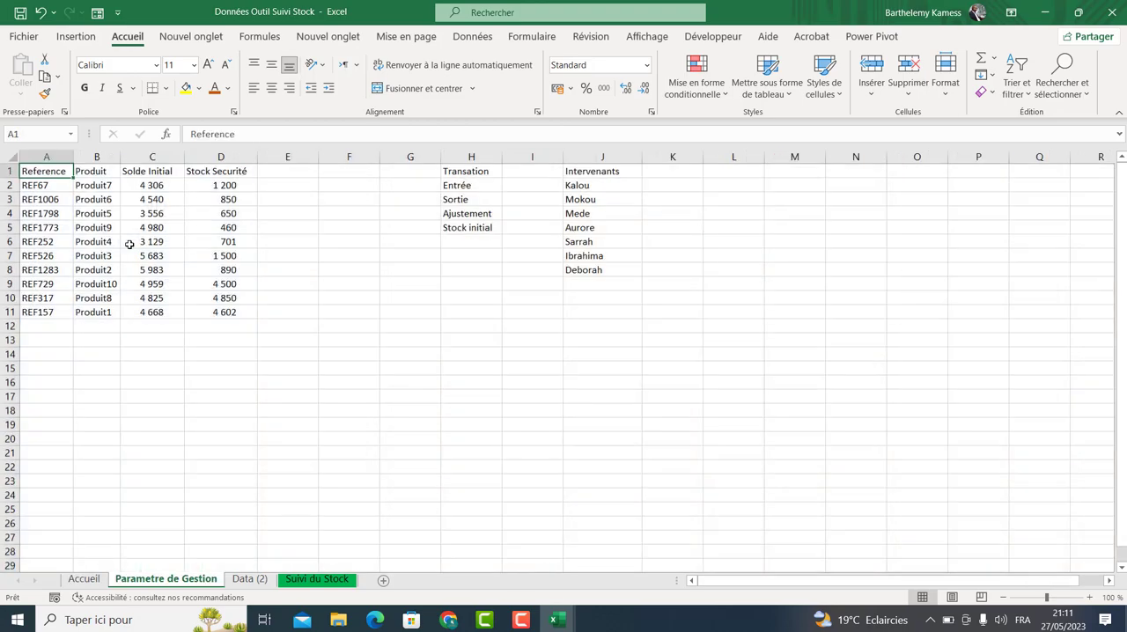
{"action": "left_click", "coordinate": [100, 574]}
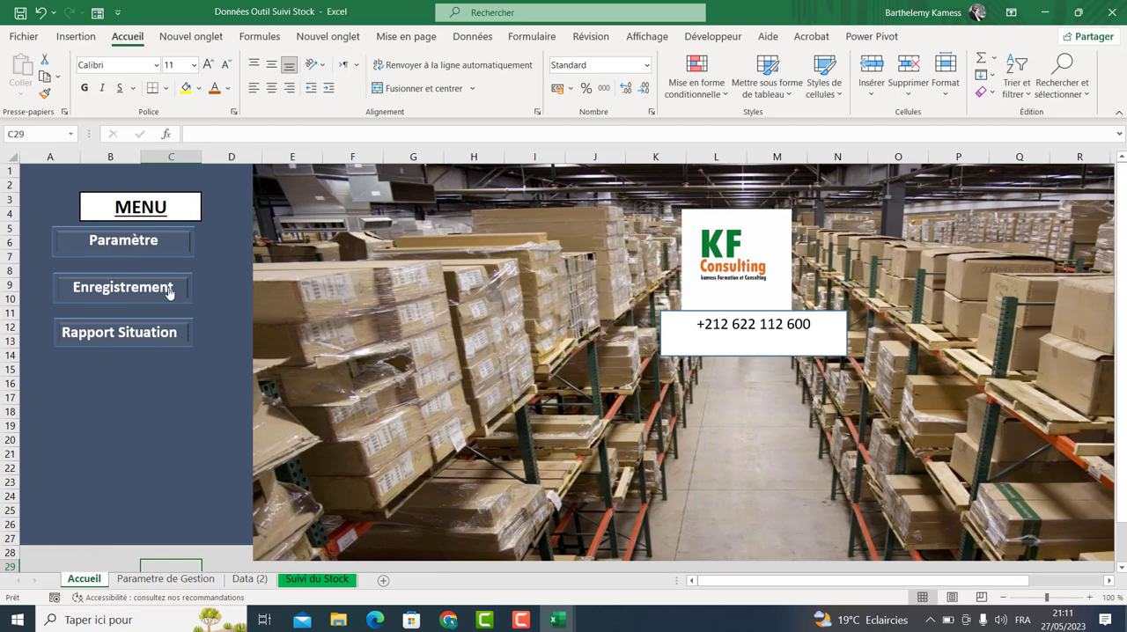
Change the Enregistrement button's hyperlink to point to the 'Data (2)' sheet in this document.
{"action": "right_click", "coordinate": [163, 297]}
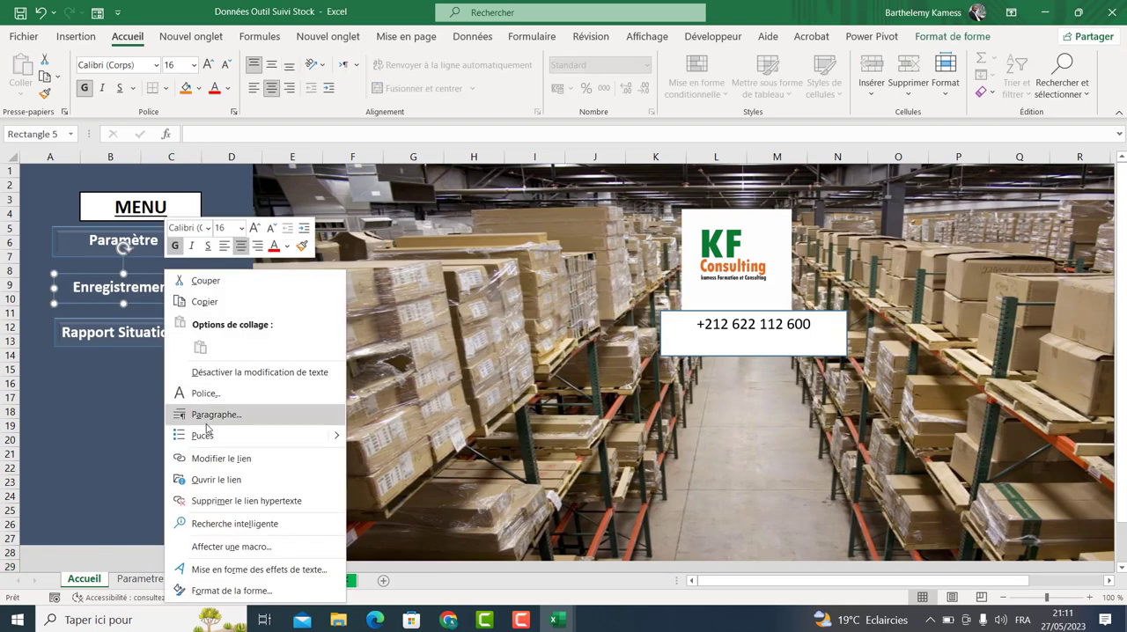
{"action": "left_click", "coordinate": [207, 459]}
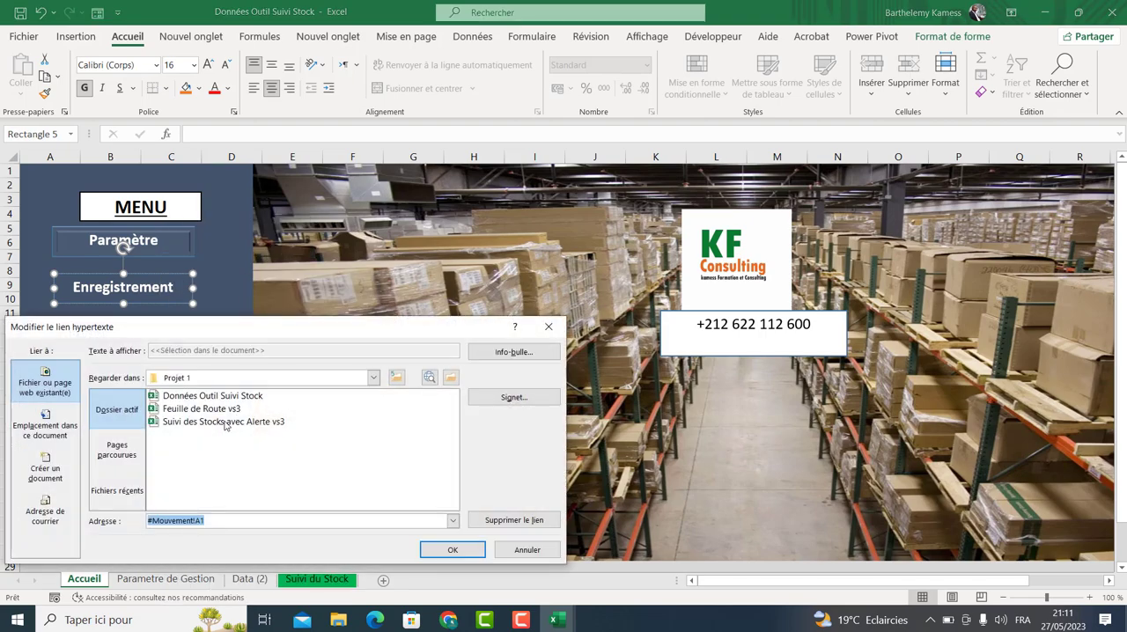
{"action": "left_click", "coordinate": [45, 428]}
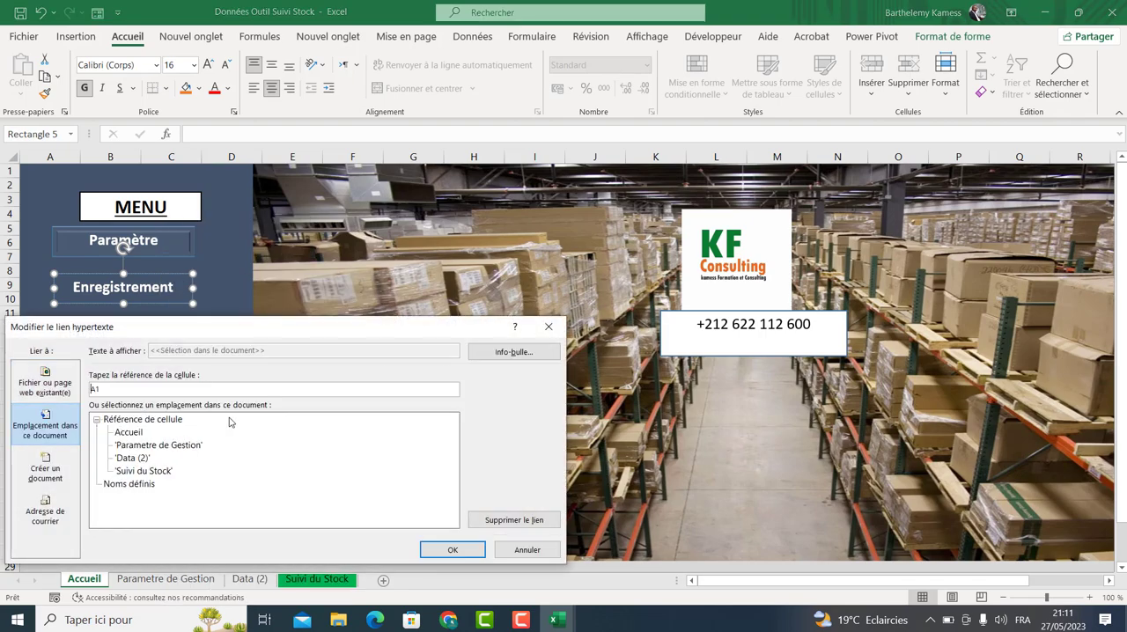
{"action": "left_click", "coordinate": [145, 458]}
{"action": "left_click", "coordinate": [452, 550]}
Test the Enregistrement and Rapport Situation menu buttons from the Accueil sheet.
{"action": "left_click", "coordinate": [407, 396]}
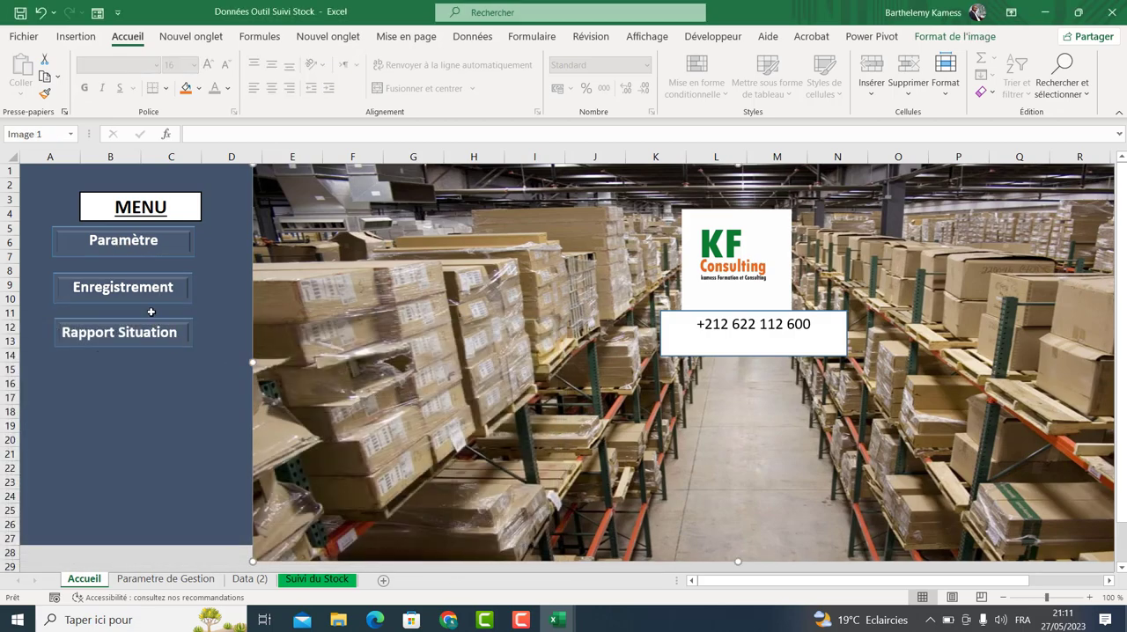
{"action": "left_click", "coordinate": [147, 299]}
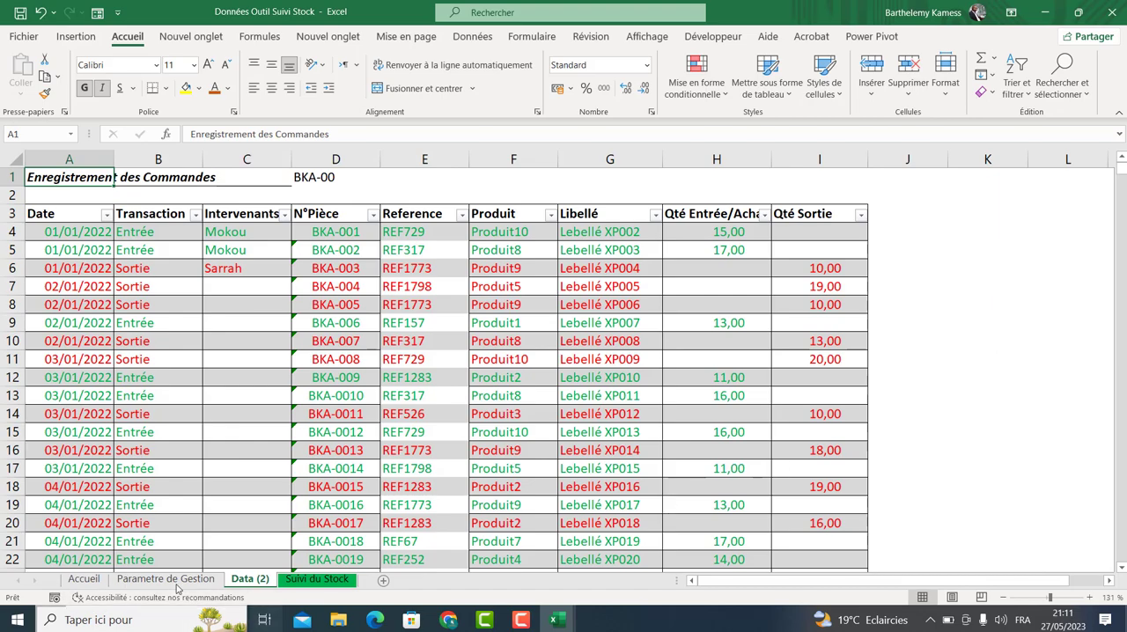
{"action": "left_click", "coordinate": [76, 564]}
{"action": "left_click", "coordinate": [84, 578]}
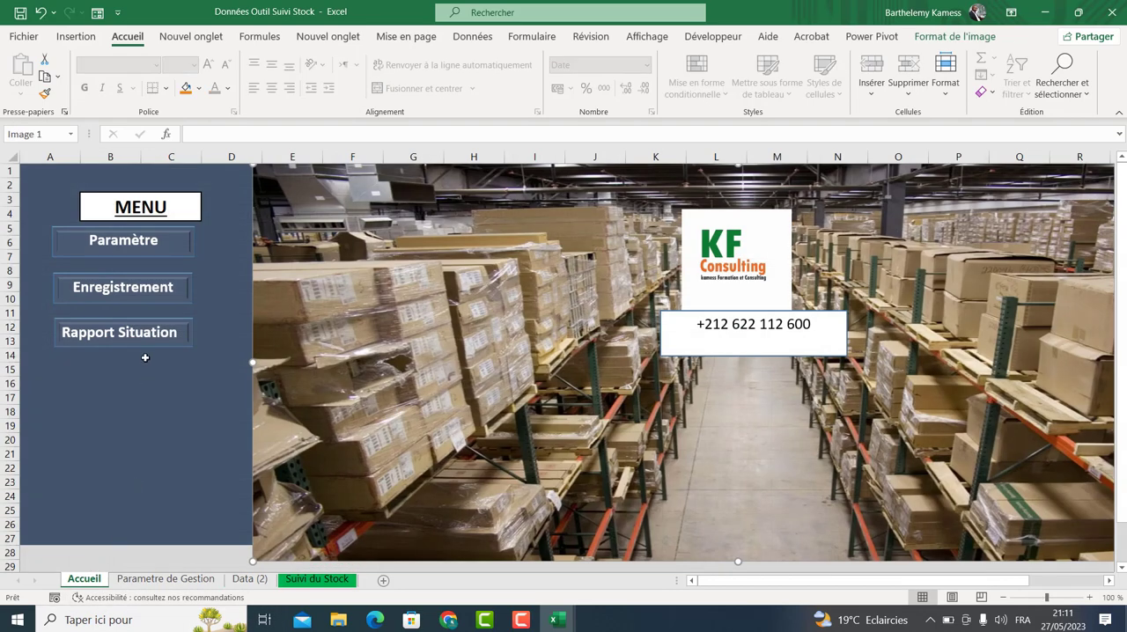
{"action": "left_click", "coordinate": [141, 342]}
{"action": "left_click", "coordinate": [246, 370]}
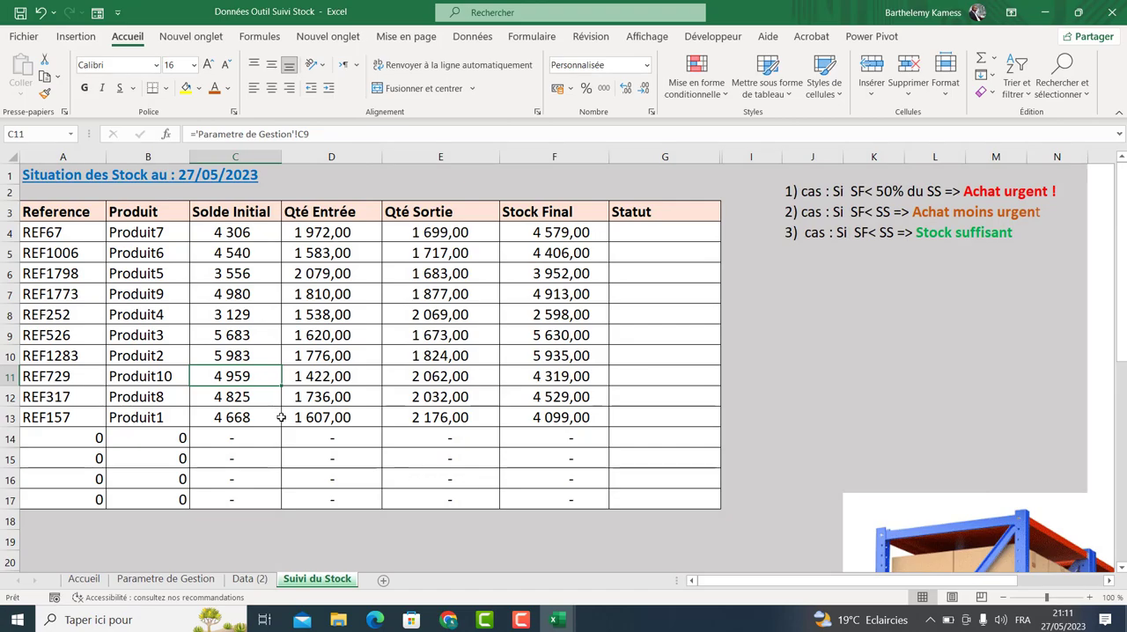
Switch between the Suivi du Stock, Data (2) and Parametre de Gestion sheets to review them.
{"action": "left_click", "coordinate": [264, 582]}
{"action": "left_click", "coordinate": [186, 582]}
{"action": "left_click", "coordinate": [302, 583]}
{"action": "left_click", "coordinate": [250, 581]}
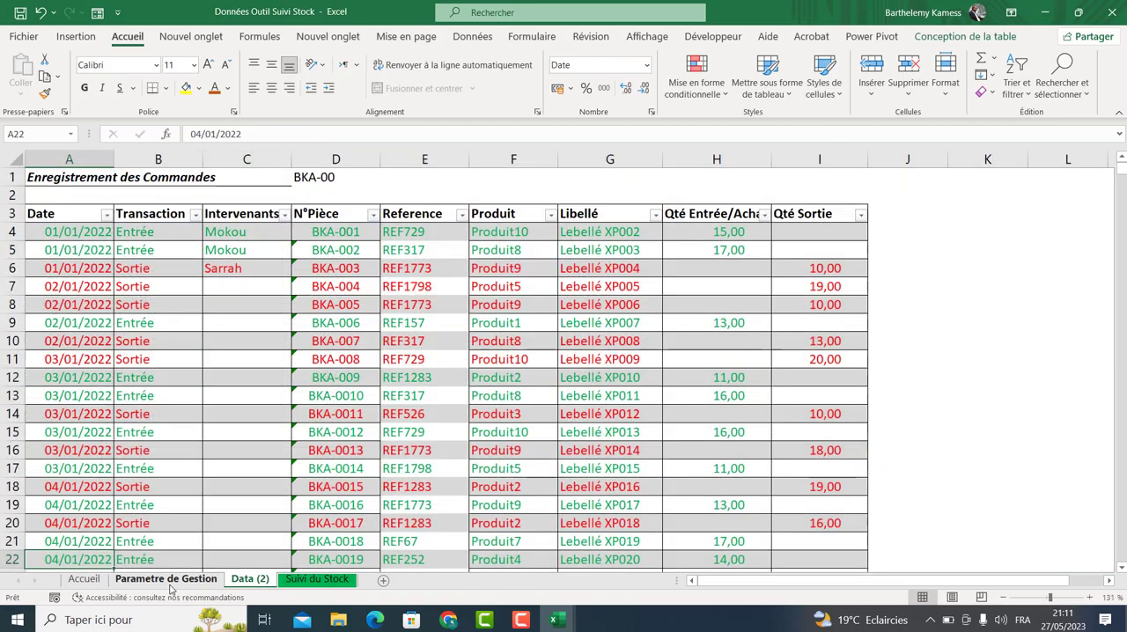
{"action": "left_click", "coordinate": [166, 581]}
{"action": "left_click", "coordinate": [93, 582]}
{"action": "left_click", "coordinate": [138, 579]}
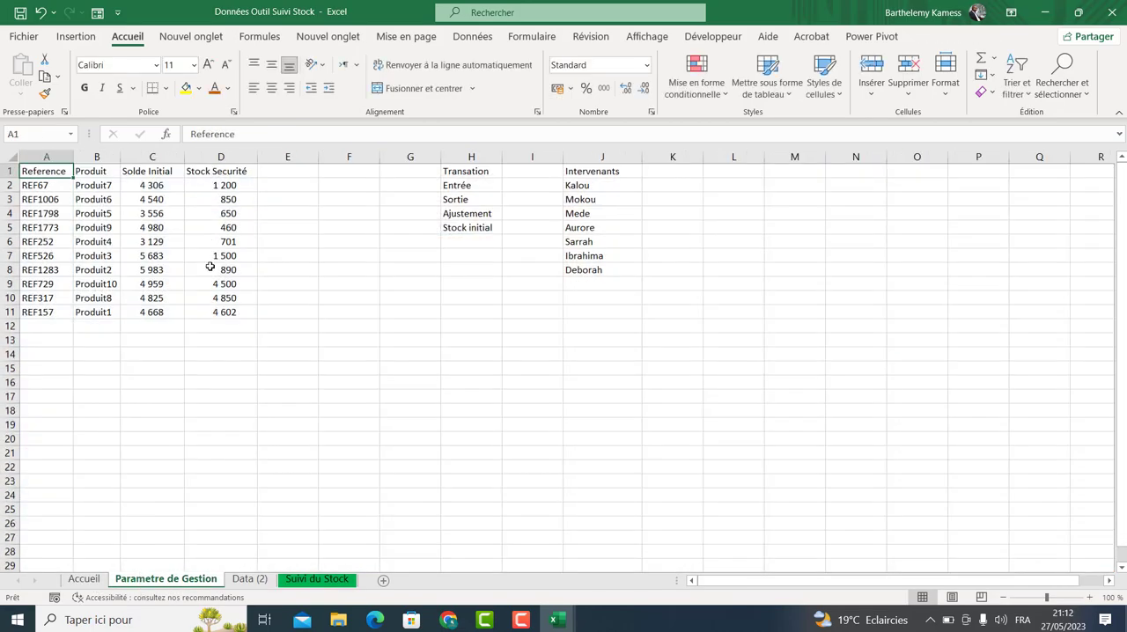
{"action": "left_click", "coordinate": [249, 579]}
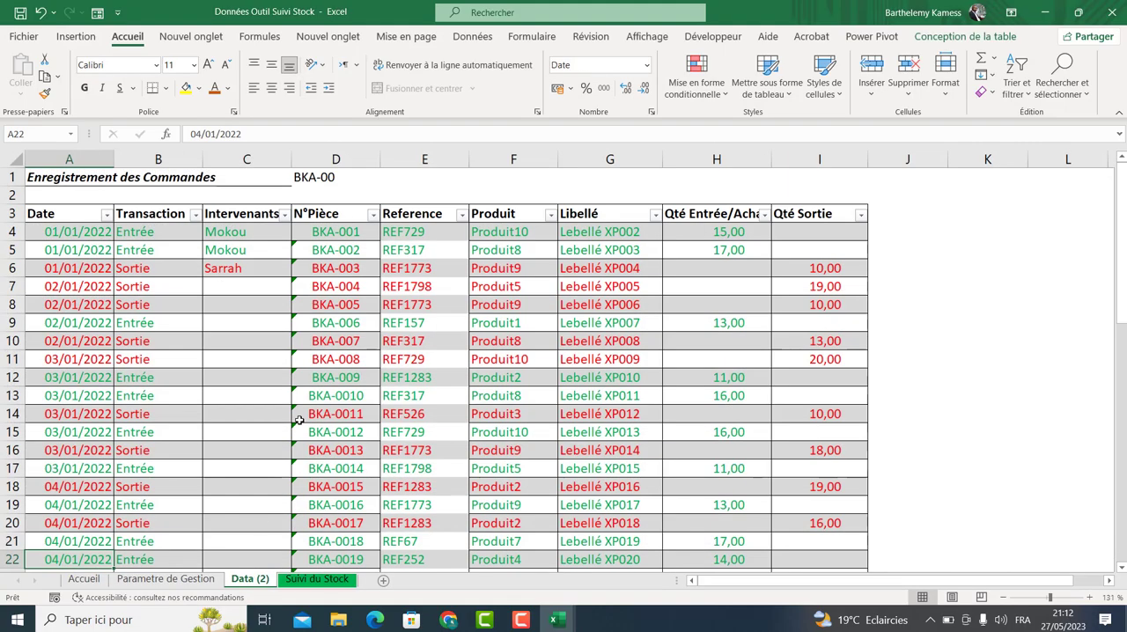
{"action": "left_click", "coordinate": [335, 579]}
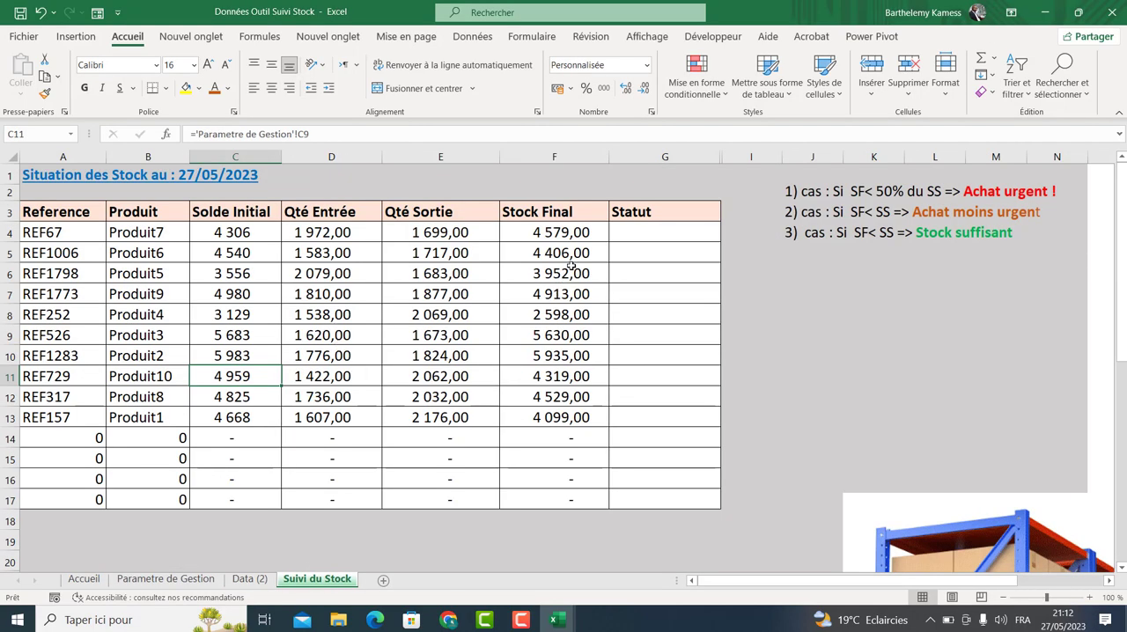
Widen the Qté Entrée/Achat column of the Data (2) table.
{"action": "left_click", "coordinate": [659, 248]}
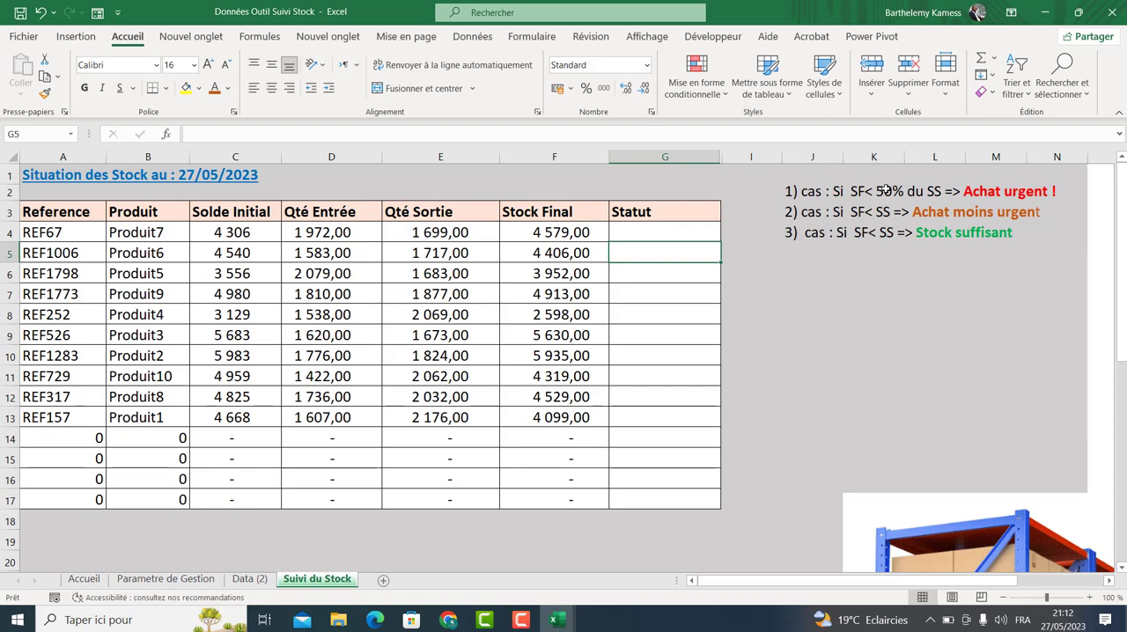
{"action": "left_click", "coordinate": [320, 229]}
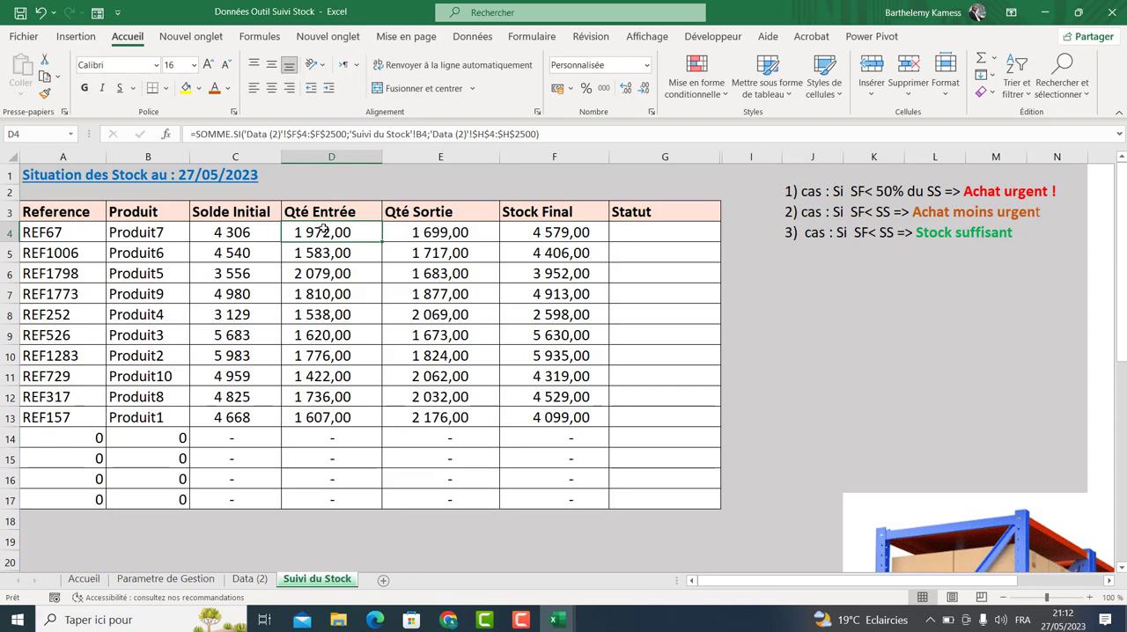
{"action": "left_click", "coordinate": [249, 578]}
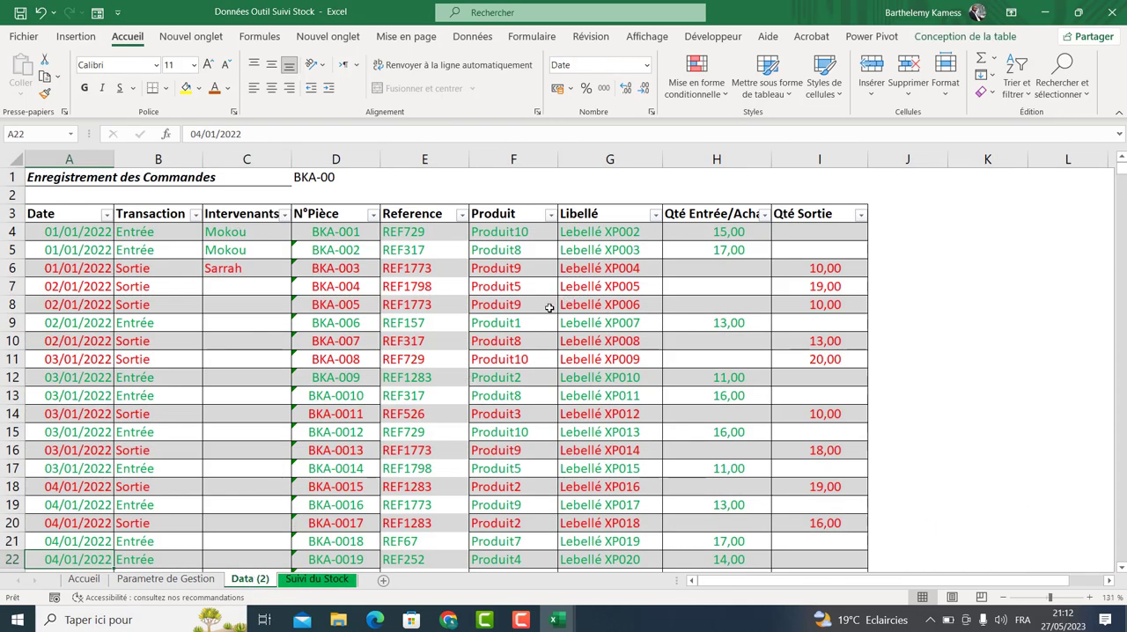
{"action": "left_click", "coordinate": [475, 274]}
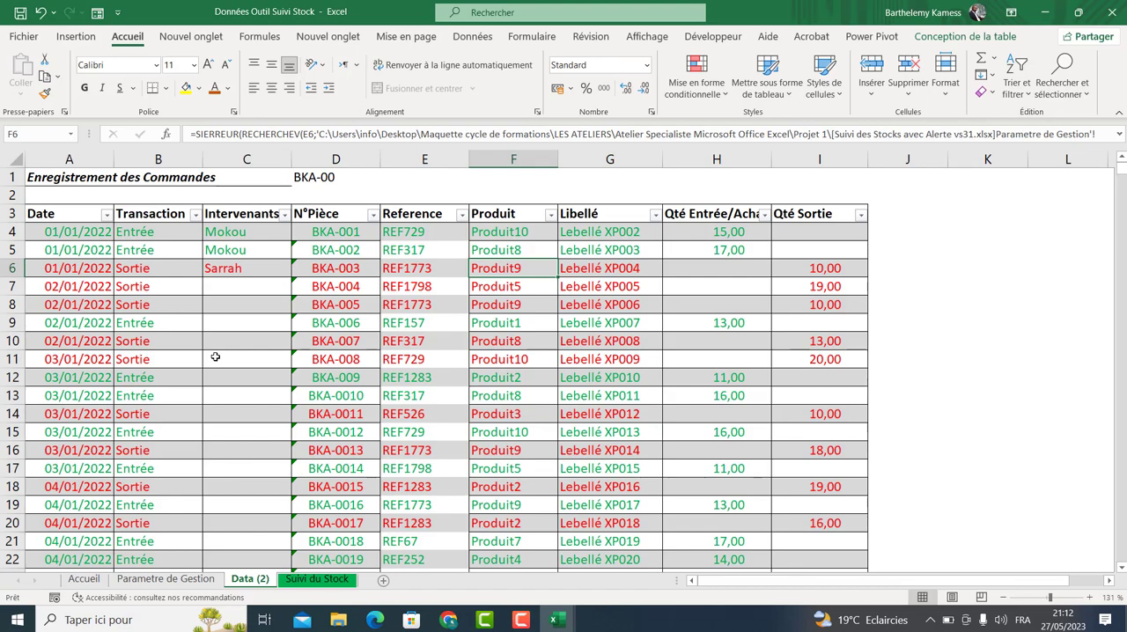
{"action": "left_click", "coordinate": [758, 283]}
{"action": "left_click_drag", "start_coordinate": [777, 159], "coordinate": [789, 159]}
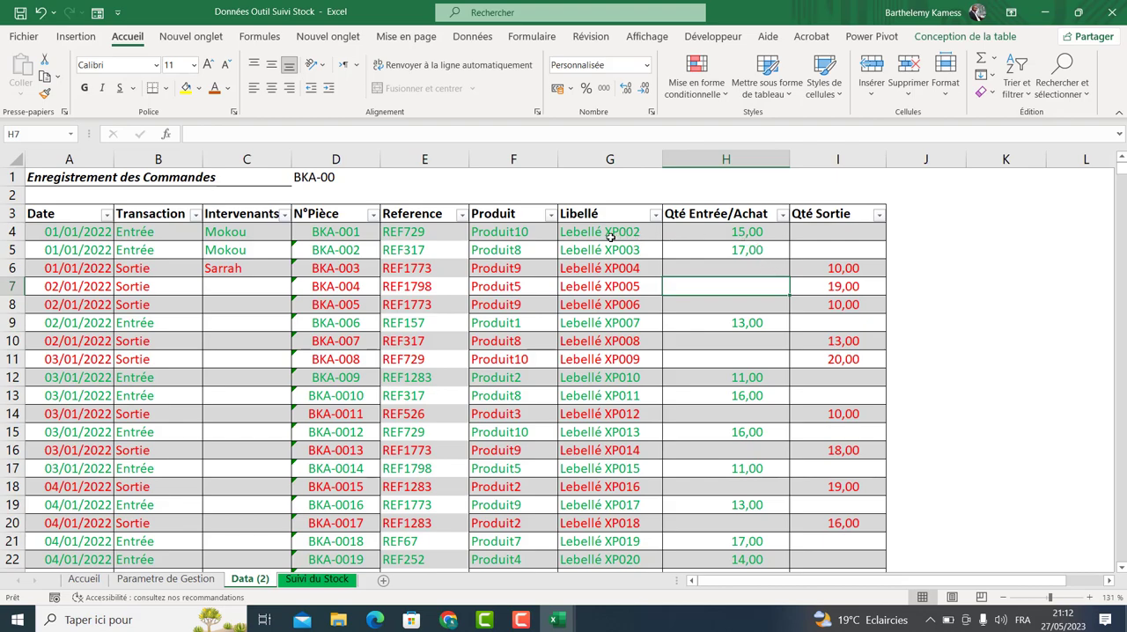
Filter the Data (2) table's Produit column to show only Produit10.
{"action": "left_click", "coordinate": [503, 236]}
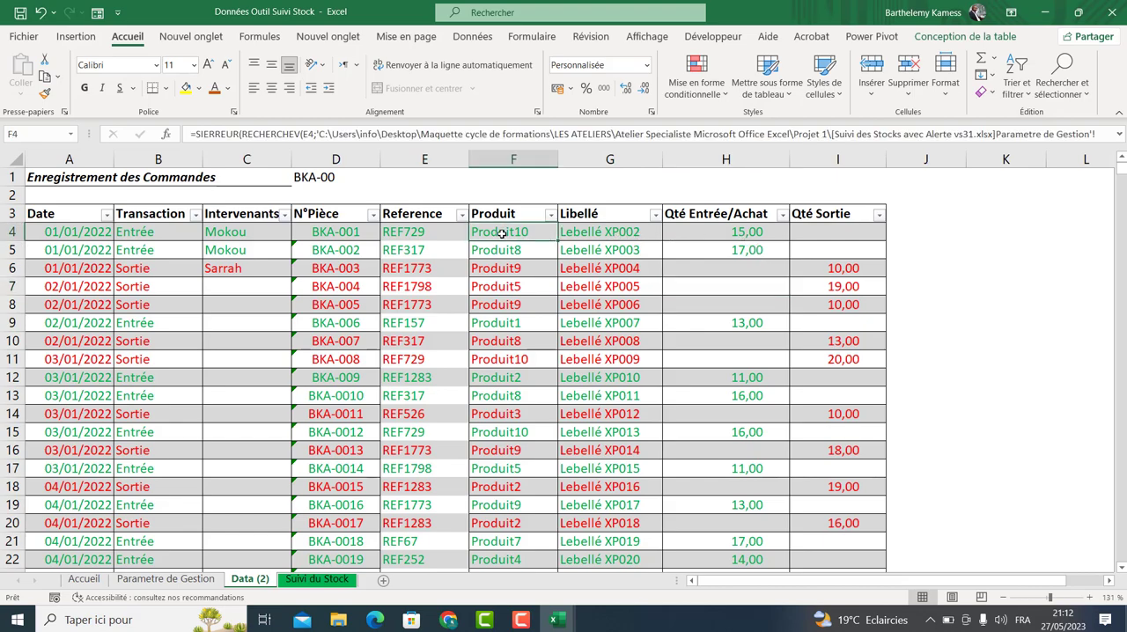
{"action": "left_click", "coordinate": [550, 215]}
{"action": "left_click", "coordinate": [442, 389]}
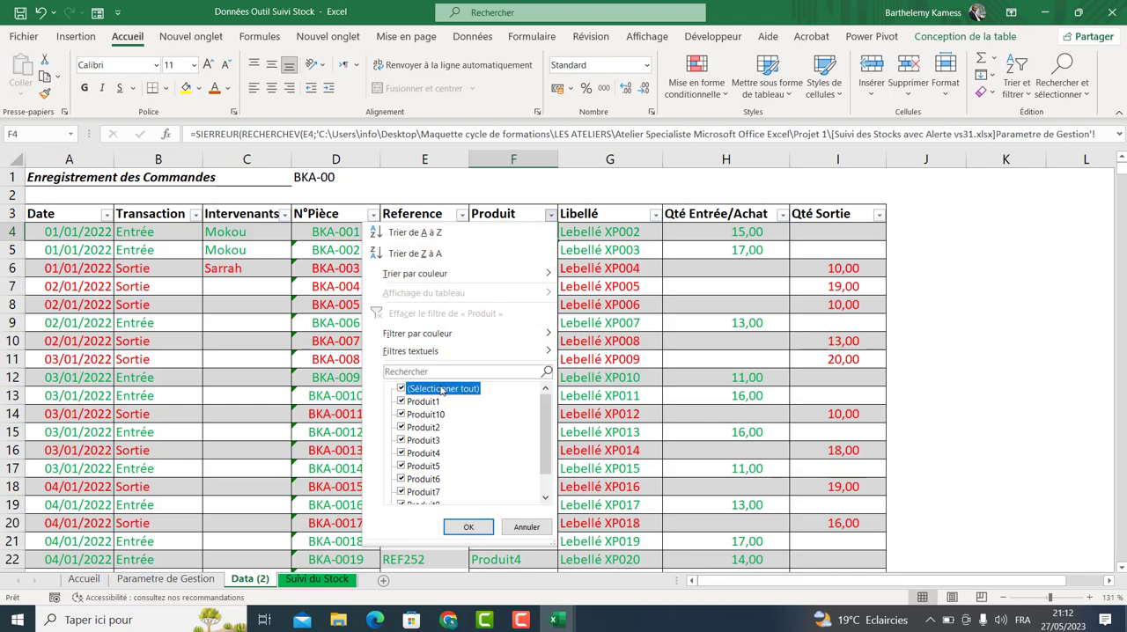
{"action": "left_click", "coordinate": [402, 414]}
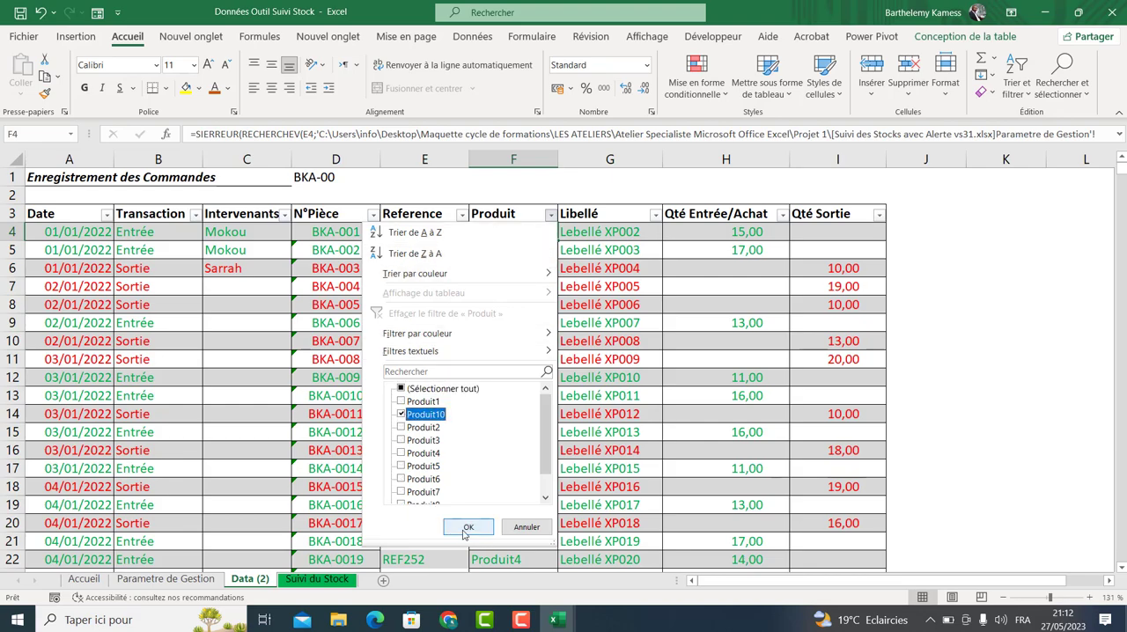
{"action": "left_click", "coordinate": [467, 526]}
Compare the filtered Produit10 entry quantities with its Qté Entrée on Suivi du Stock and inspect the SOMME.SI formula.
{"action": "left_click_drag", "start_coordinate": [737, 232], "coordinate": [741, 631]}
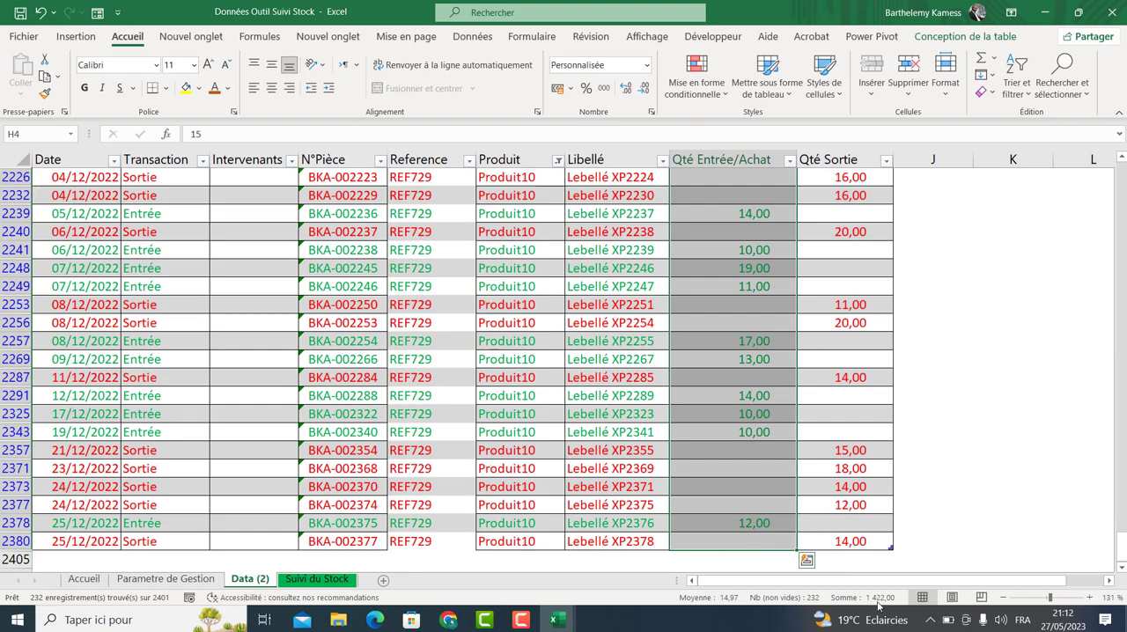
{"action": "left_click", "coordinate": [334, 582]}
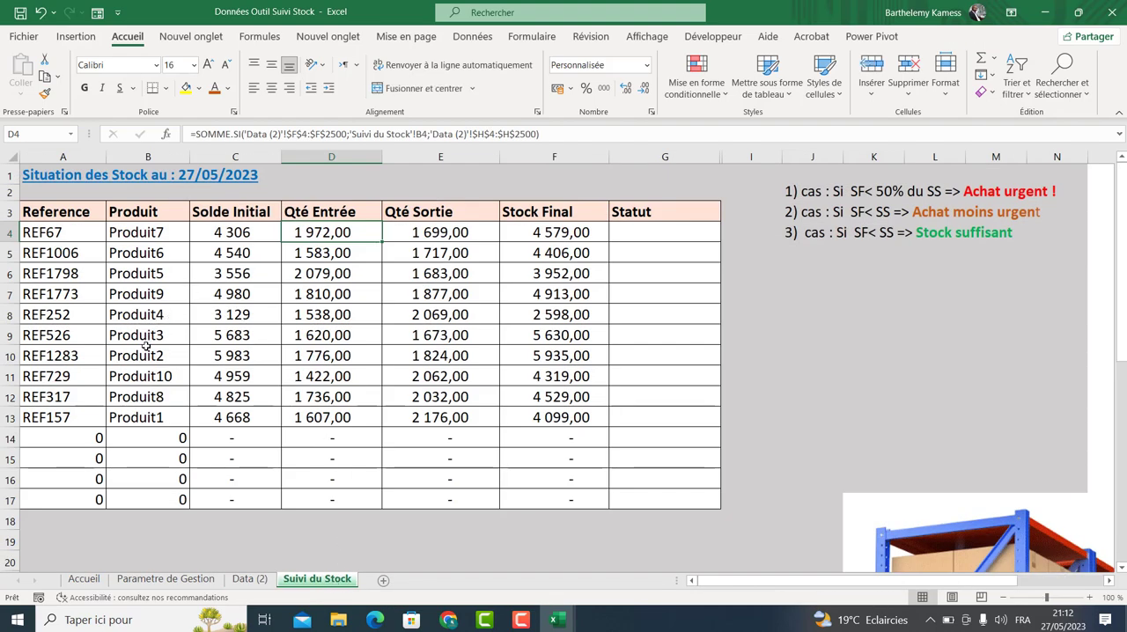
{"action": "left_click_drag", "start_coordinate": [137, 382], "coordinate": [250, 381]}
{"action": "left_click", "coordinate": [317, 377]}
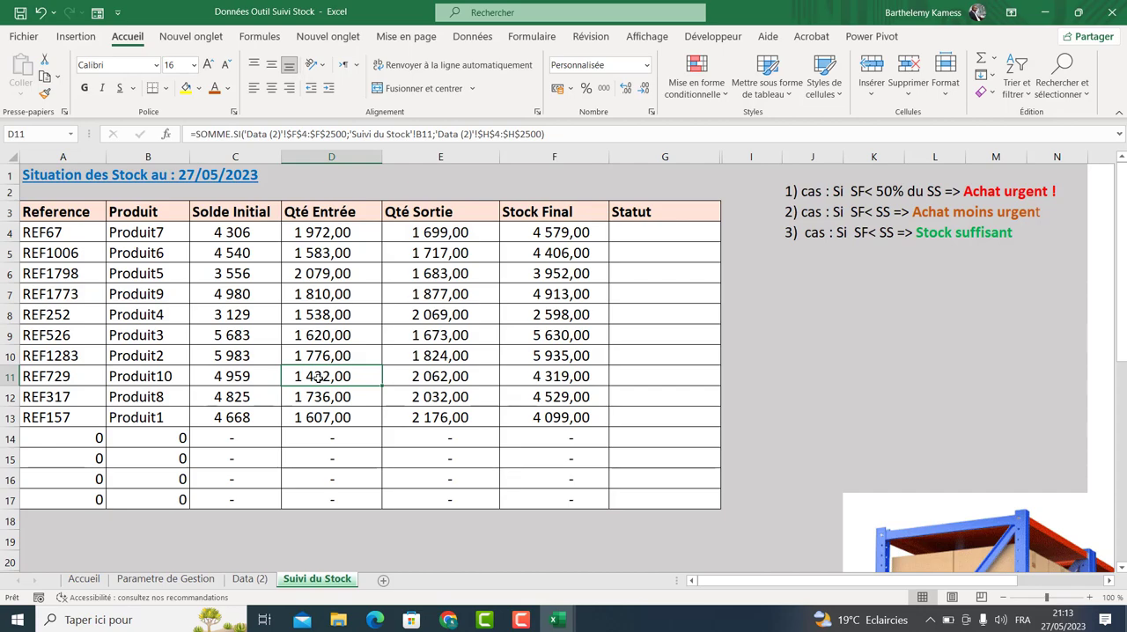
{"action": "left_click", "coordinate": [542, 231]}
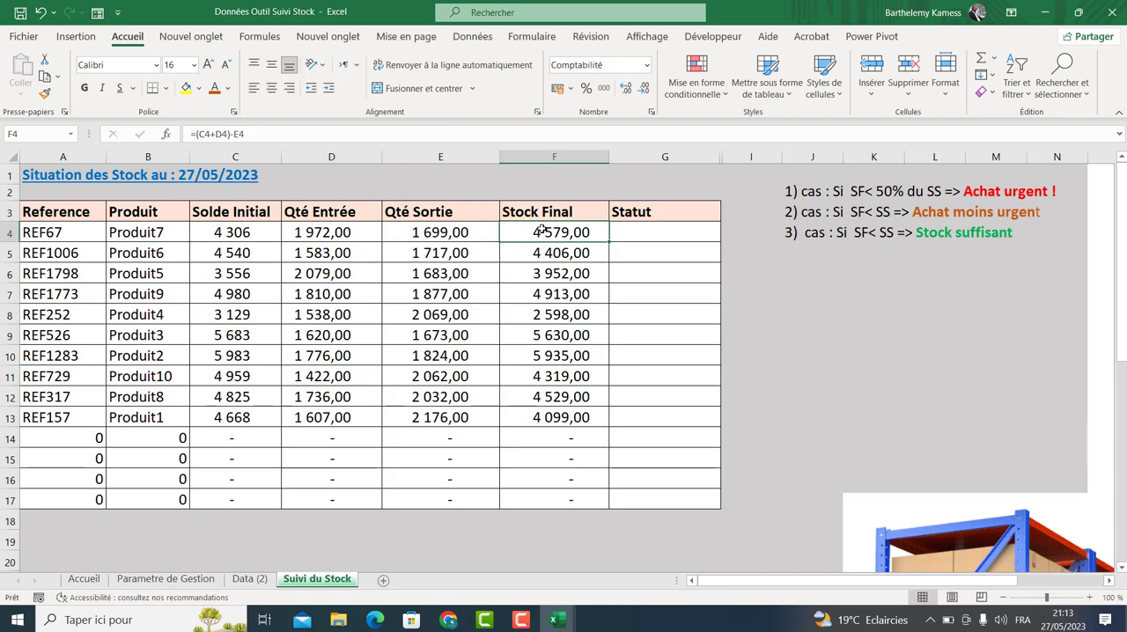
{"action": "left_click", "coordinate": [309, 231]}
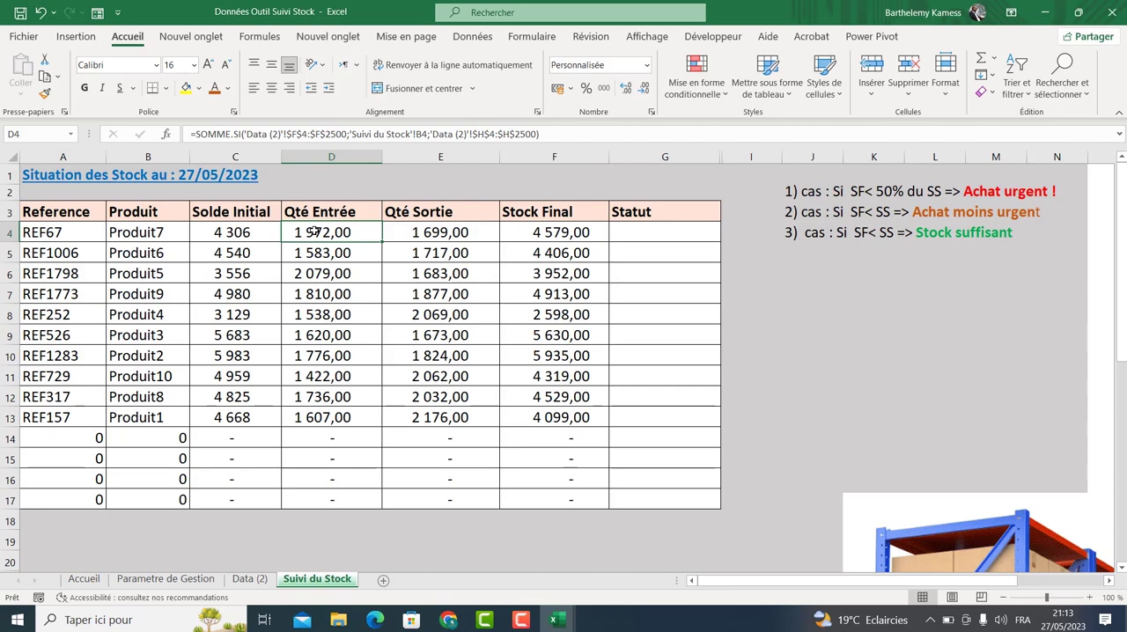
{"action": "double_click", "coordinate": [313, 232]}
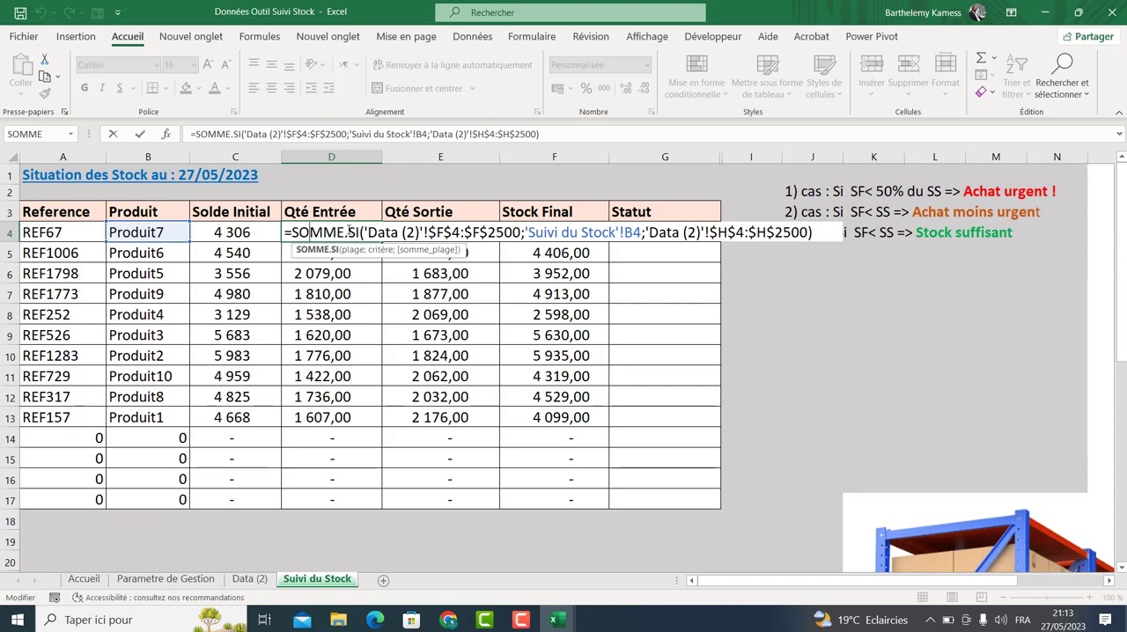
{"action": "key", "text": "Return"}
Rename the Data (2) sheet as BDD.
{"action": "left_click", "coordinate": [249, 578]}
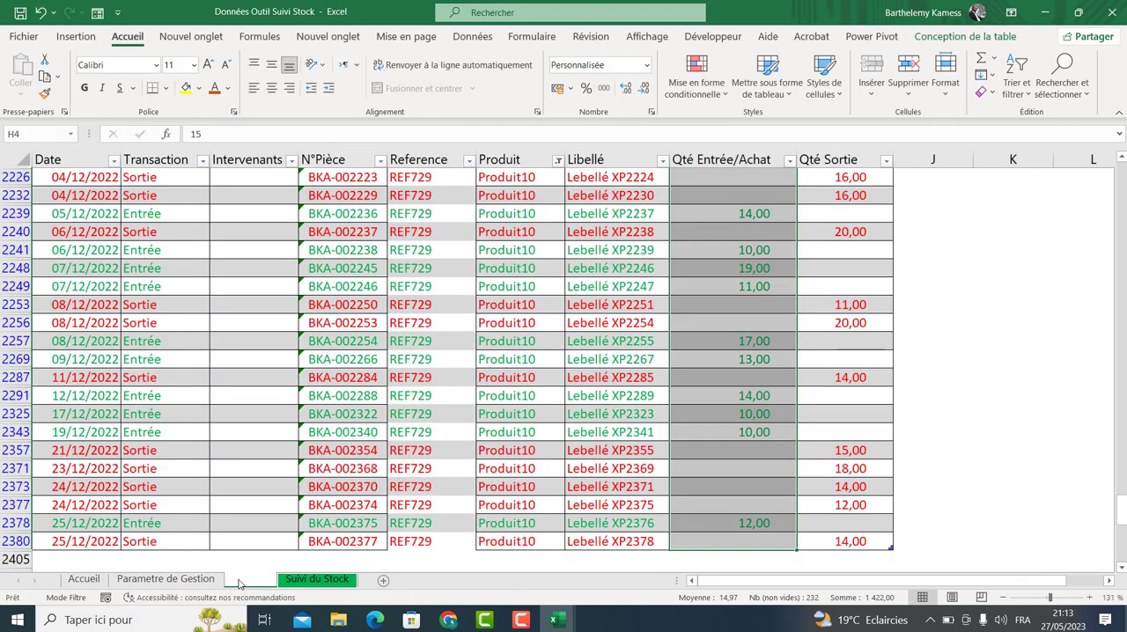
{"action": "double_click", "coordinate": [239, 581]}
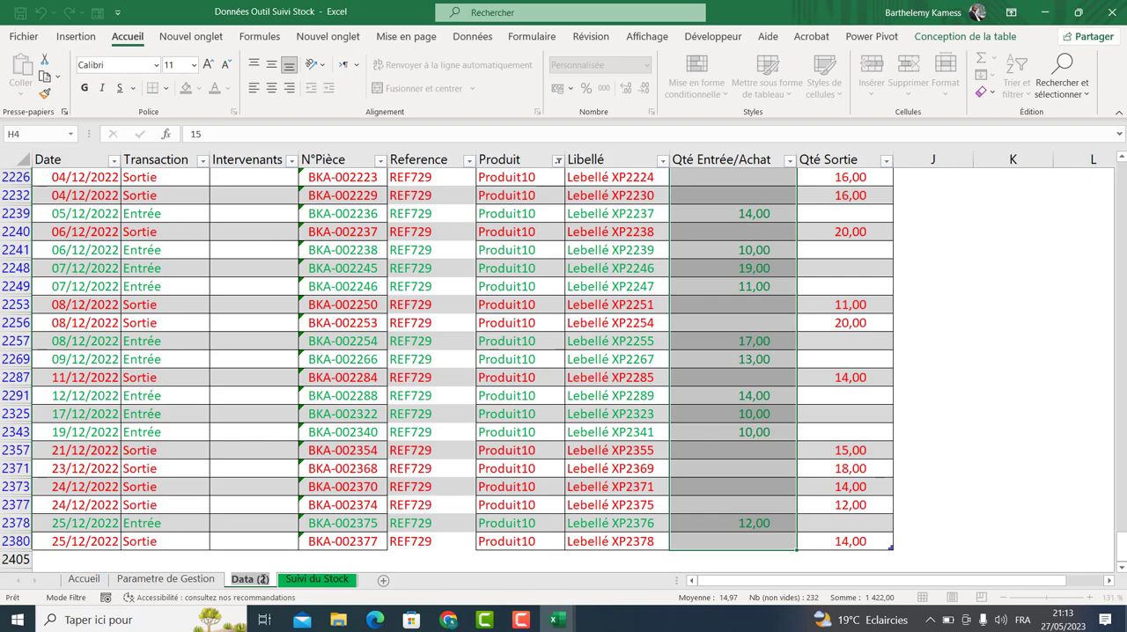
{"action": "type", "text": "BDD"}
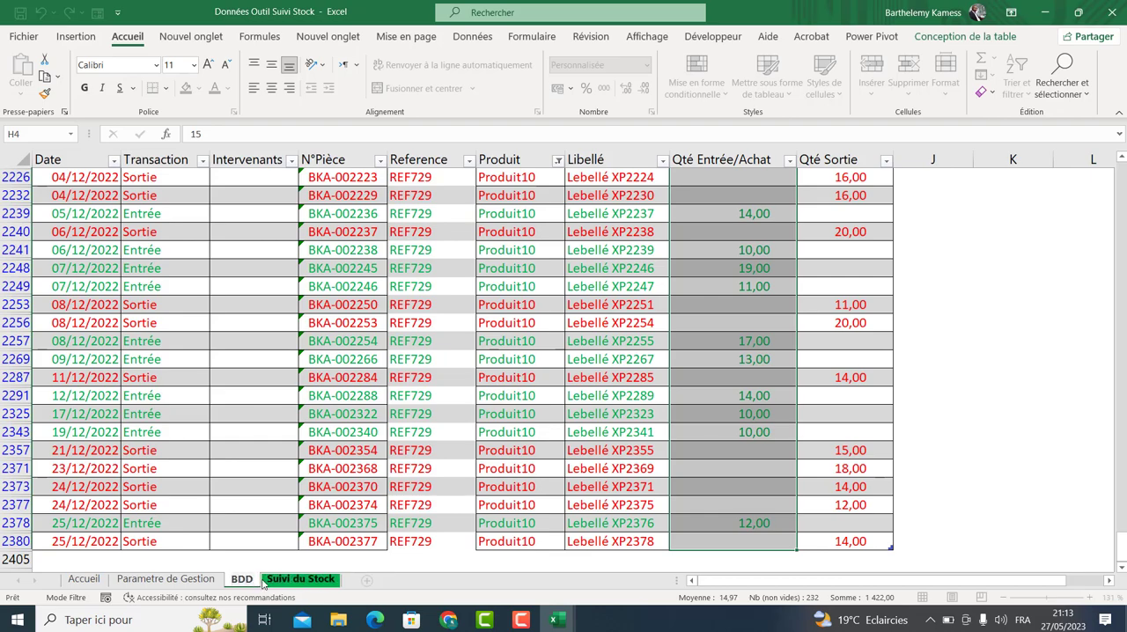
{"action": "left_click", "coordinate": [266, 581]}
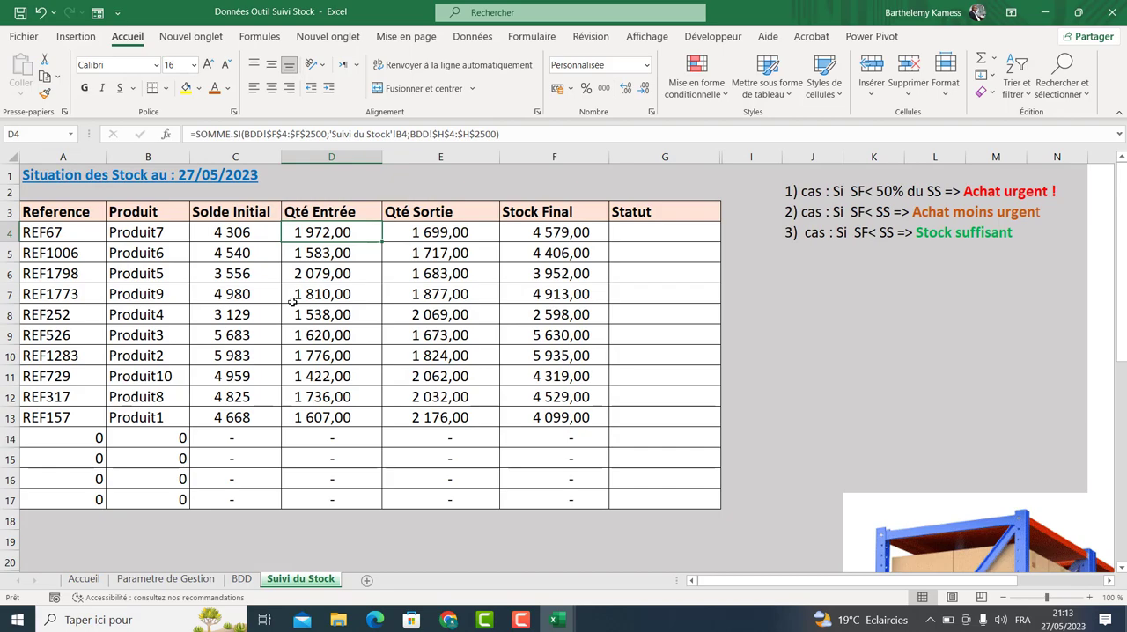
Inspect the Qté Entrée SOMME.SI formula's arguments against the filtered BDD table, leaving the cell unchanged.
{"action": "double_click", "coordinate": [307, 233]}
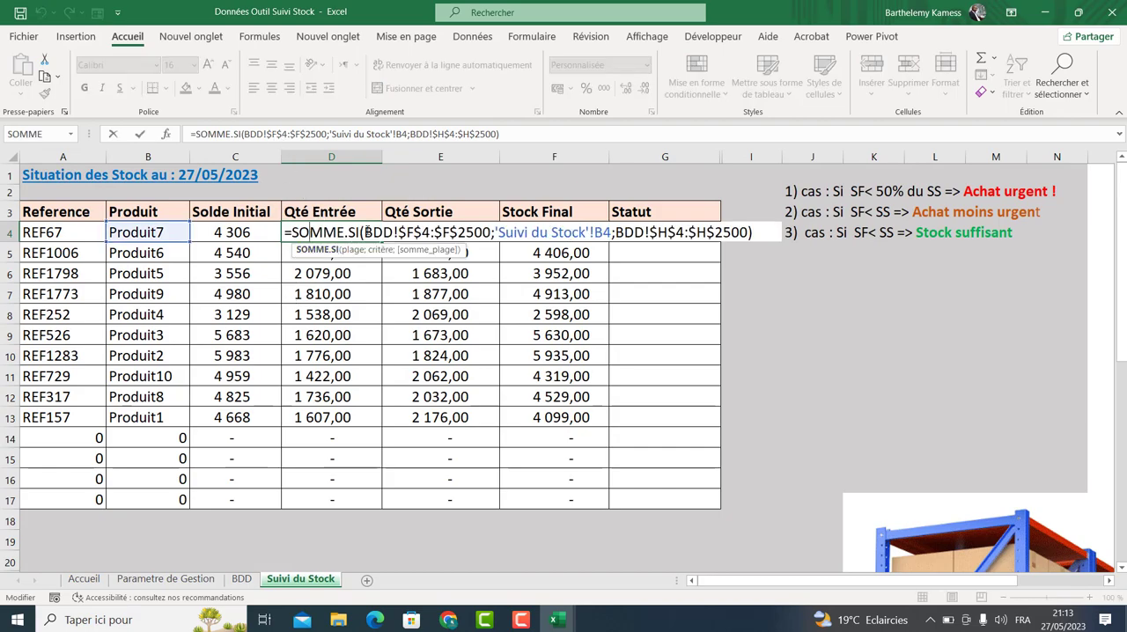
{"action": "left_click_drag", "start_coordinate": [366, 232], "coordinate": [491, 233]}
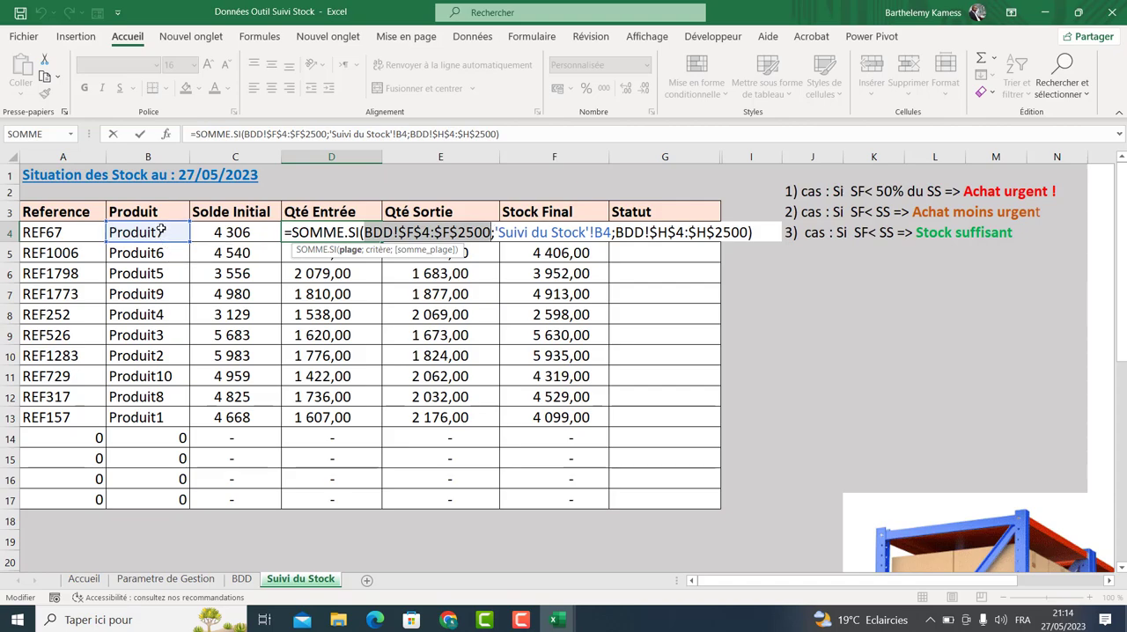
{"action": "left_click", "coordinate": [241, 578]}
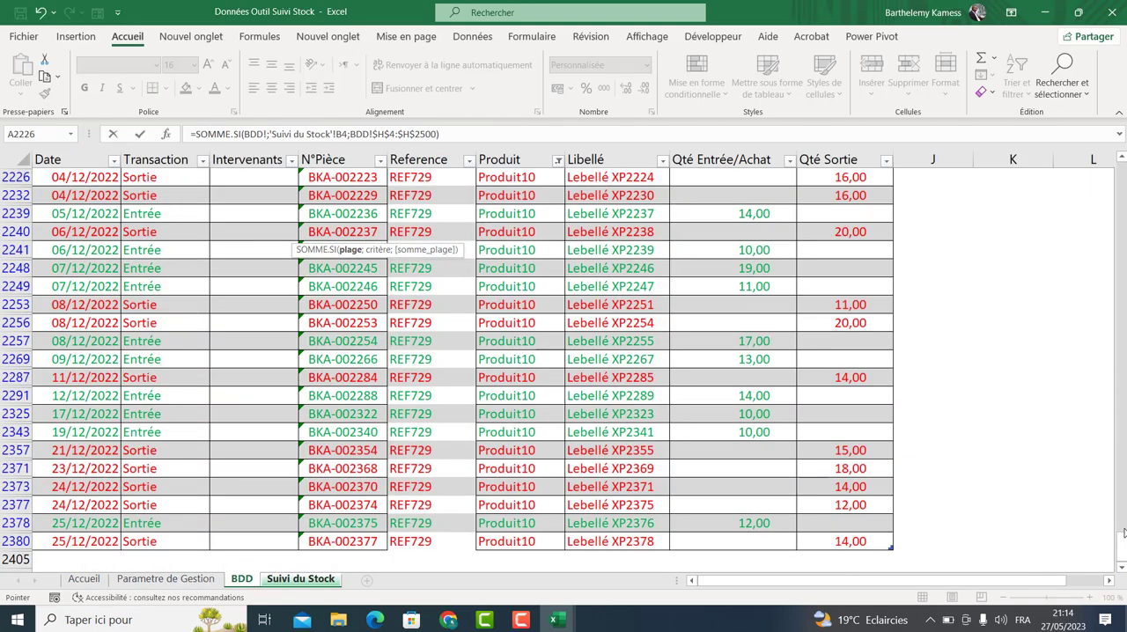
{"action": "left_click_drag", "start_coordinate": [1122, 537], "coordinate": [1116, 159]}
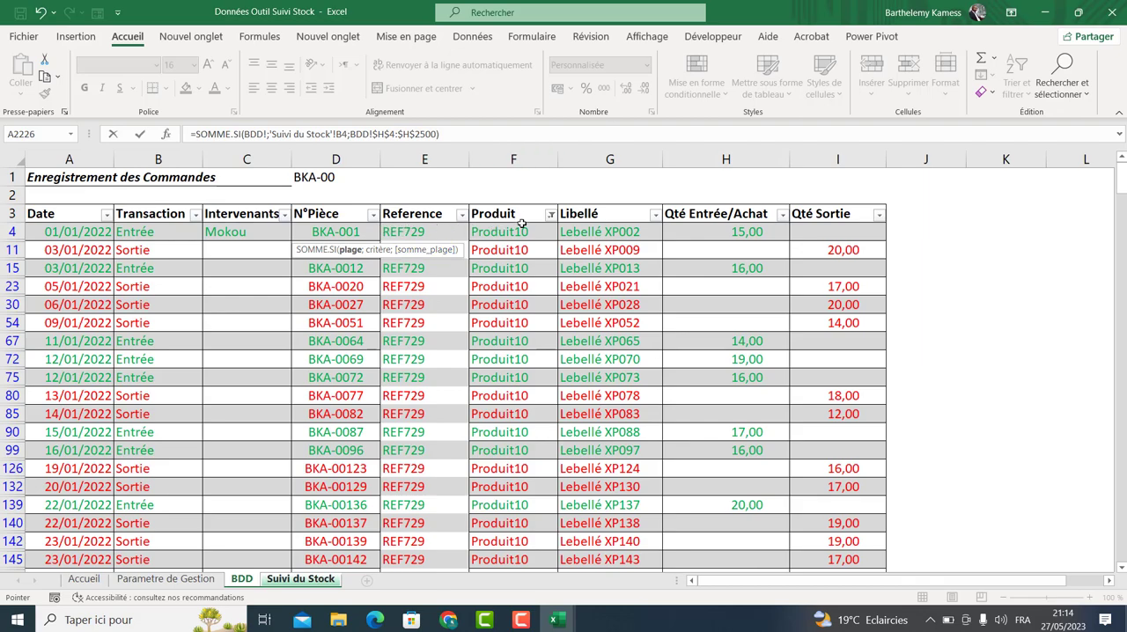
{"action": "left_click_drag", "start_coordinate": [1121, 176], "coordinate": [1122, 546]}
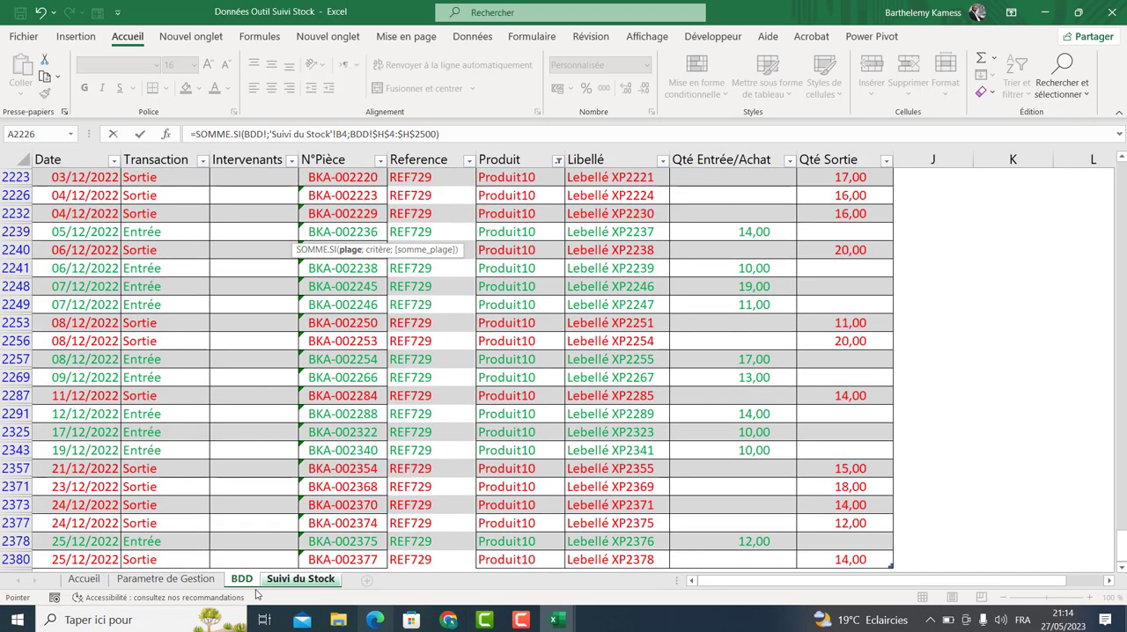
{"action": "left_click_drag", "start_coordinate": [1121, 544], "coordinate": [1121, 176]}
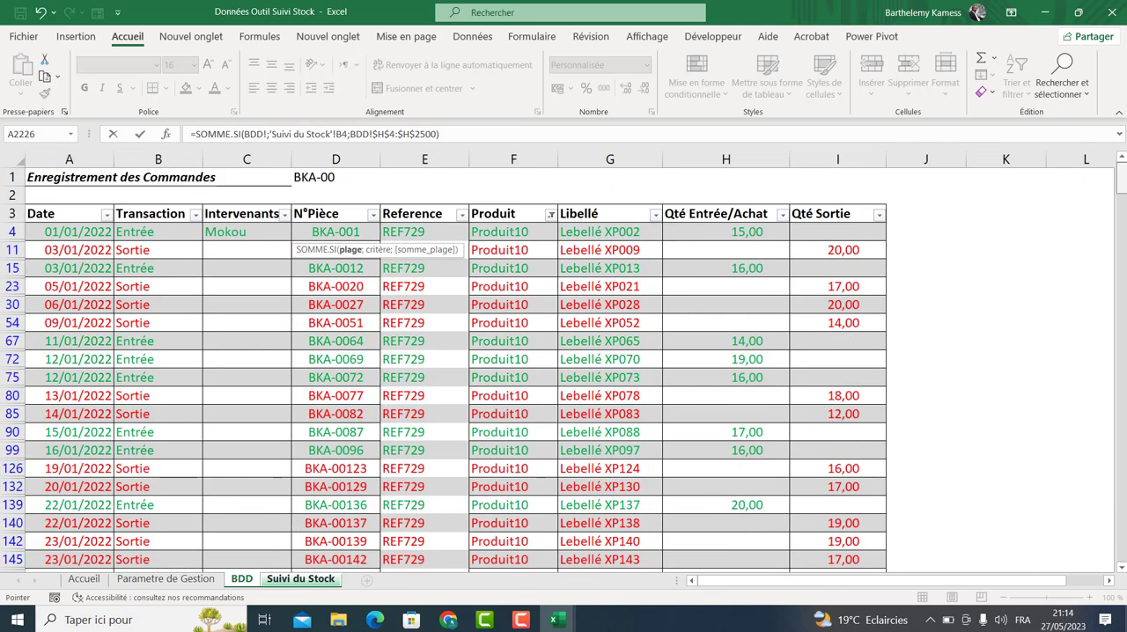
{"action": "left_click", "coordinate": [525, 219]}
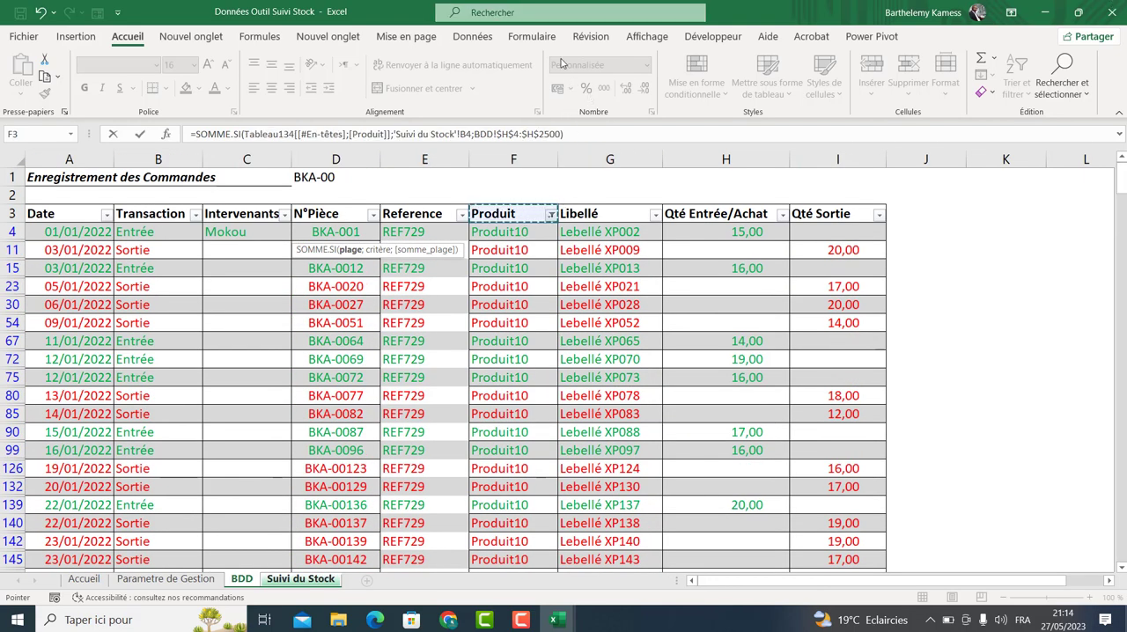
{"action": "left_click", "coordinate": [503, 37]}
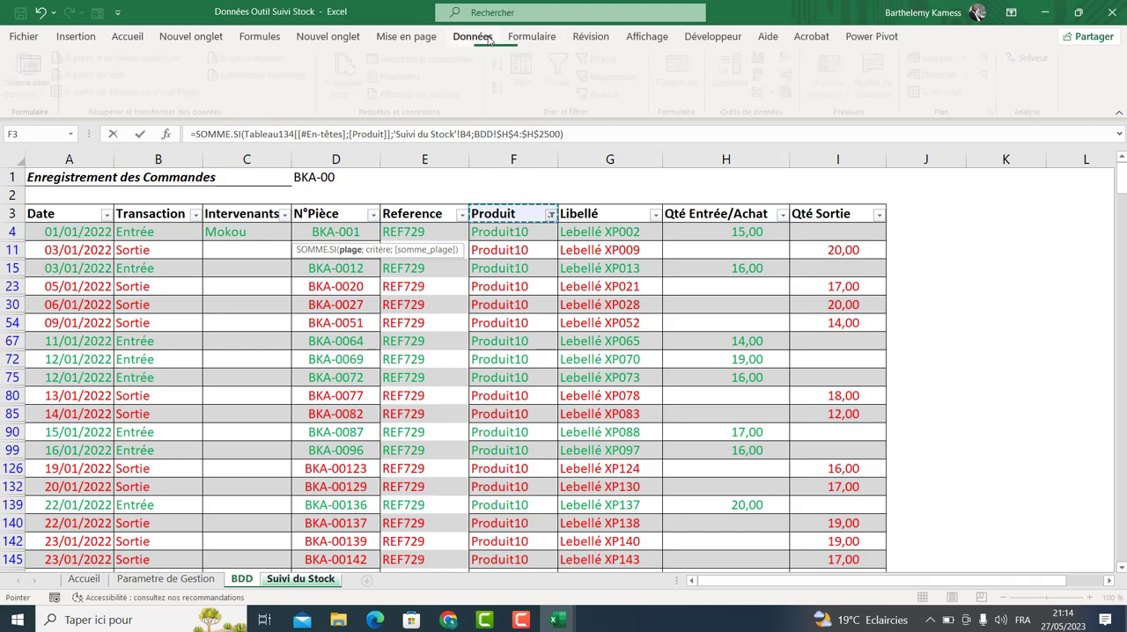
{"action": "left_click", "coordinate": [476, 36]}
{"action": "left_click", "coordinate": [509, 261]}
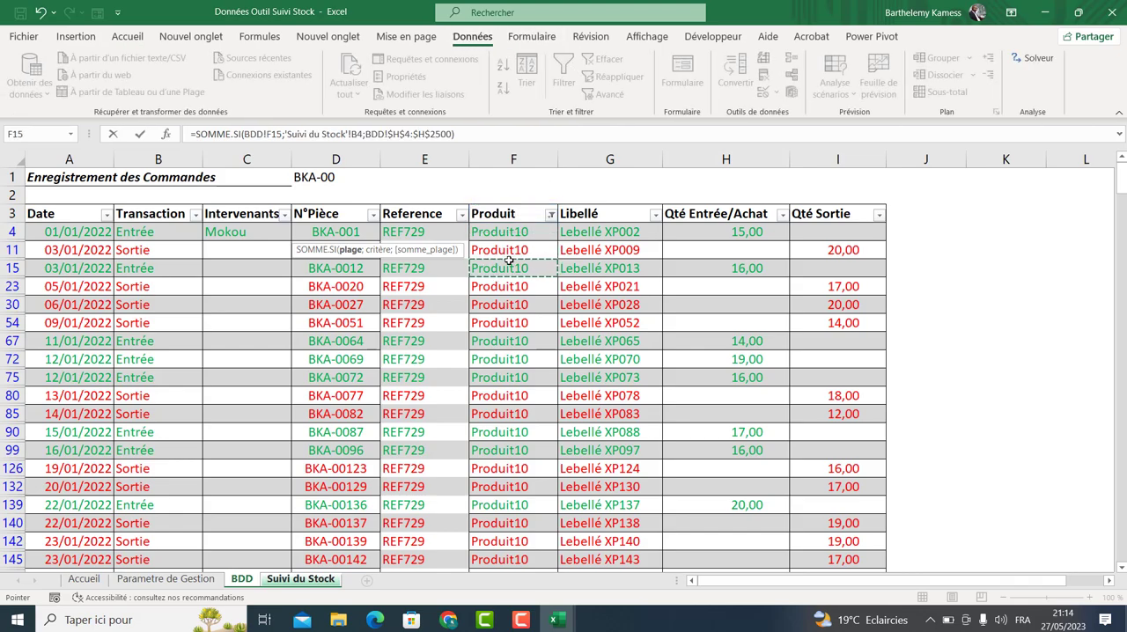
{"action": "key", "text": "Escape"}
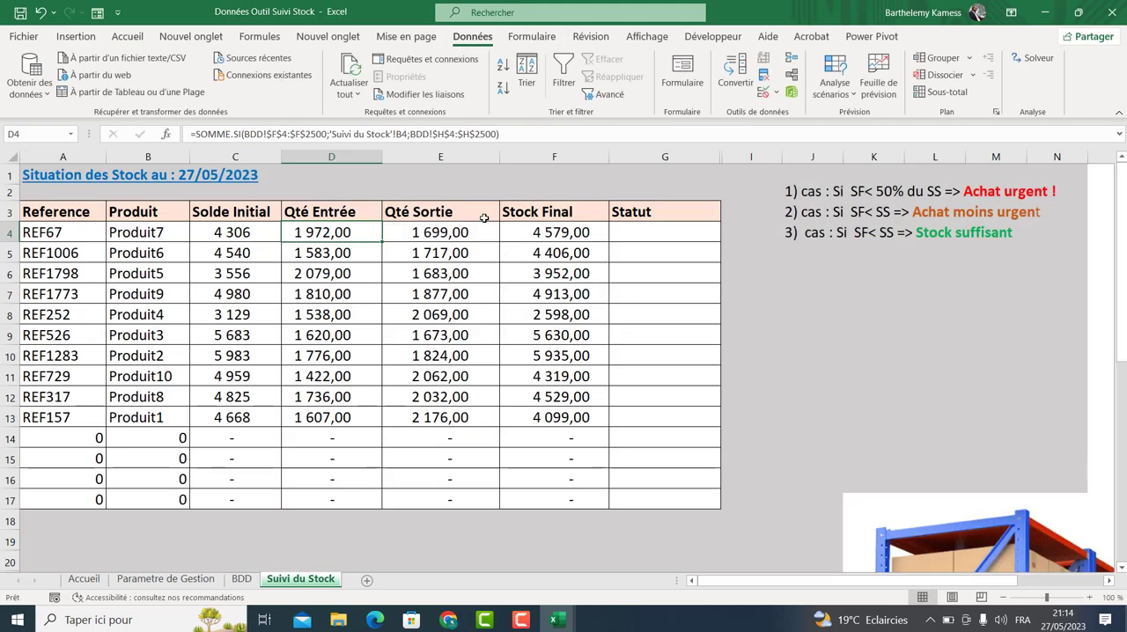
Remove the filter from the BDD table so all records show again.
{"action": "left_click", "coordinate": [233, 582]}
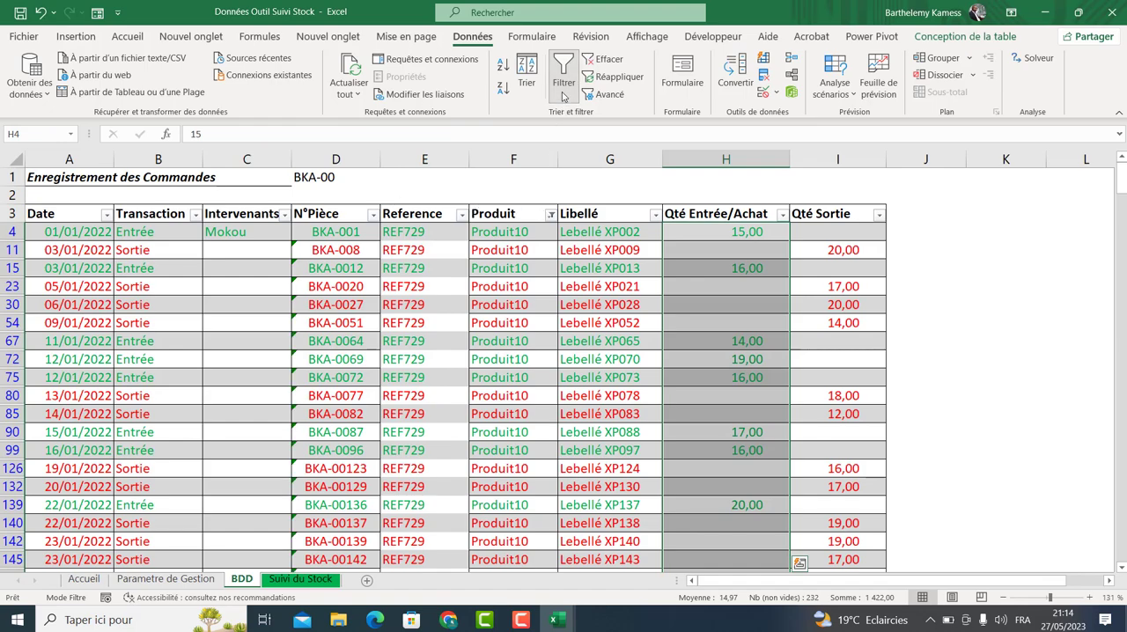
{"action": "left_click", "coordinate": [604, 58]}
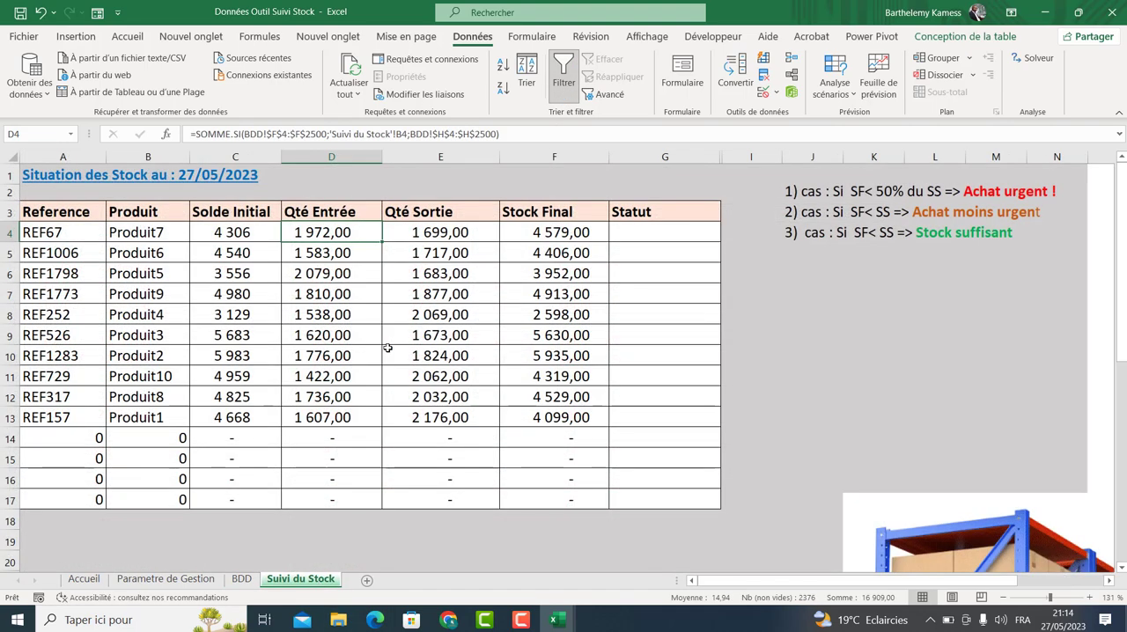
Review the D4 SOMME.SI formula's range and sum-range references against the BDD sheet.
{"action": "left_click", "coordinate": [300, 578]}
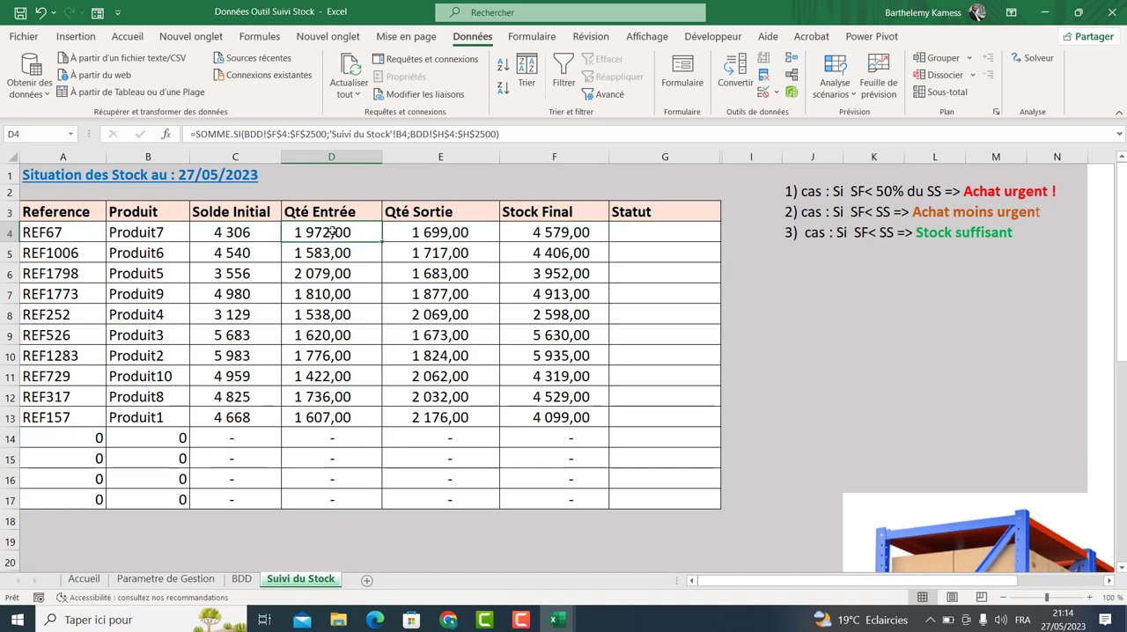
{"action": "double_click", "coordinate": [331, 232]}
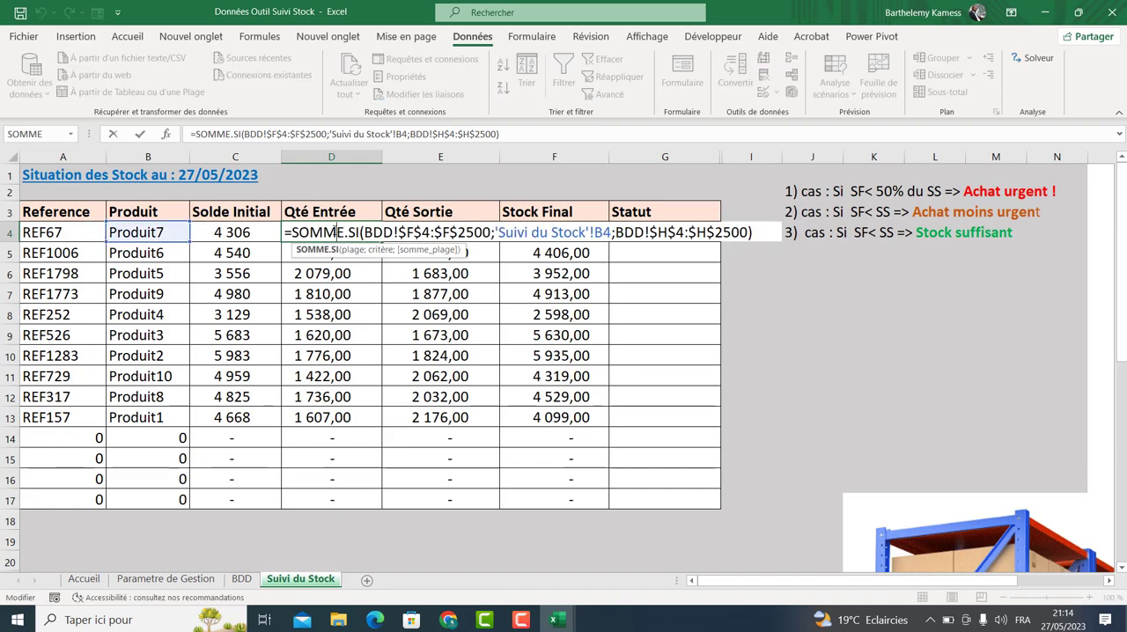
{"action": "left_click", "coordinate": [240, 579]}
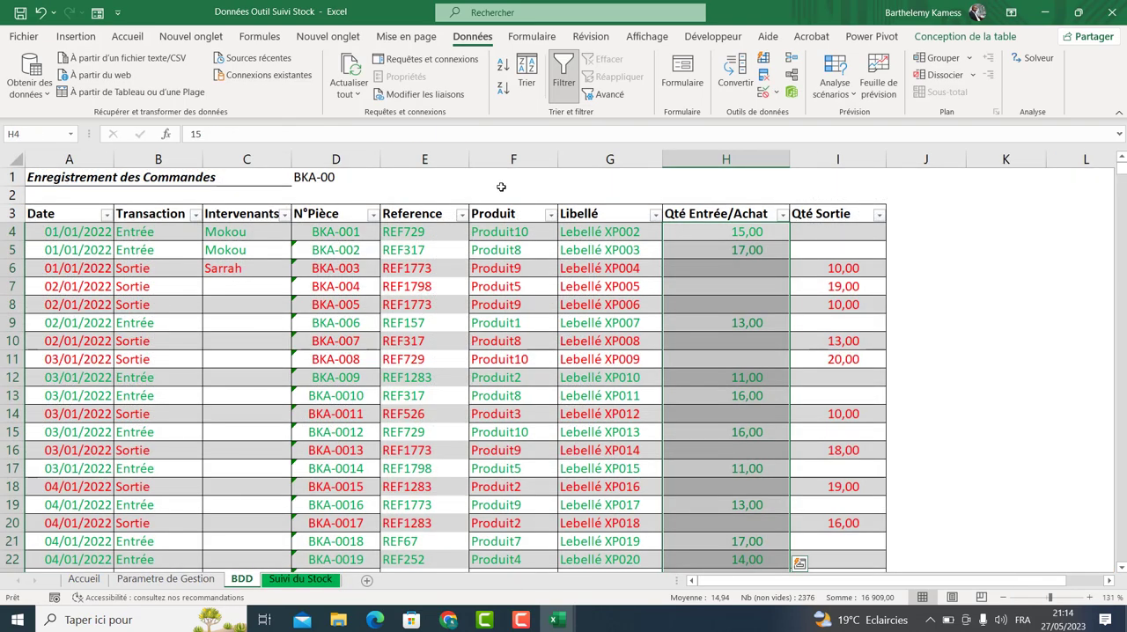
{"action": "left_click", "coordinate": [508, 229]}
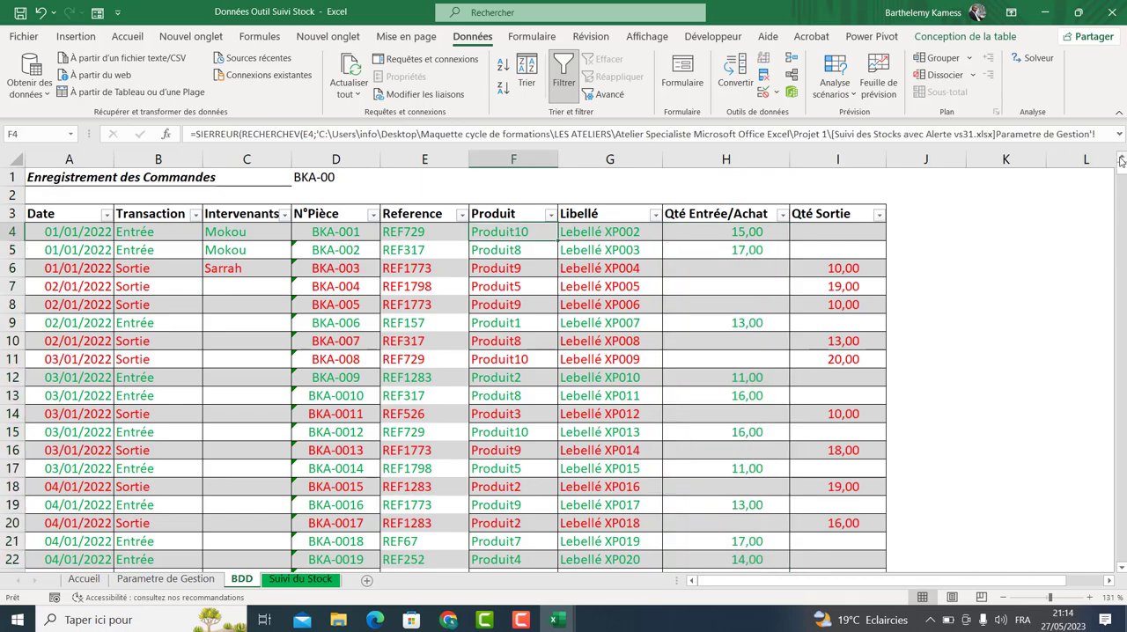
{"action": "left_click_drag", "start_coordinate": [1121, 169], "coordinate": [1121, 556]}
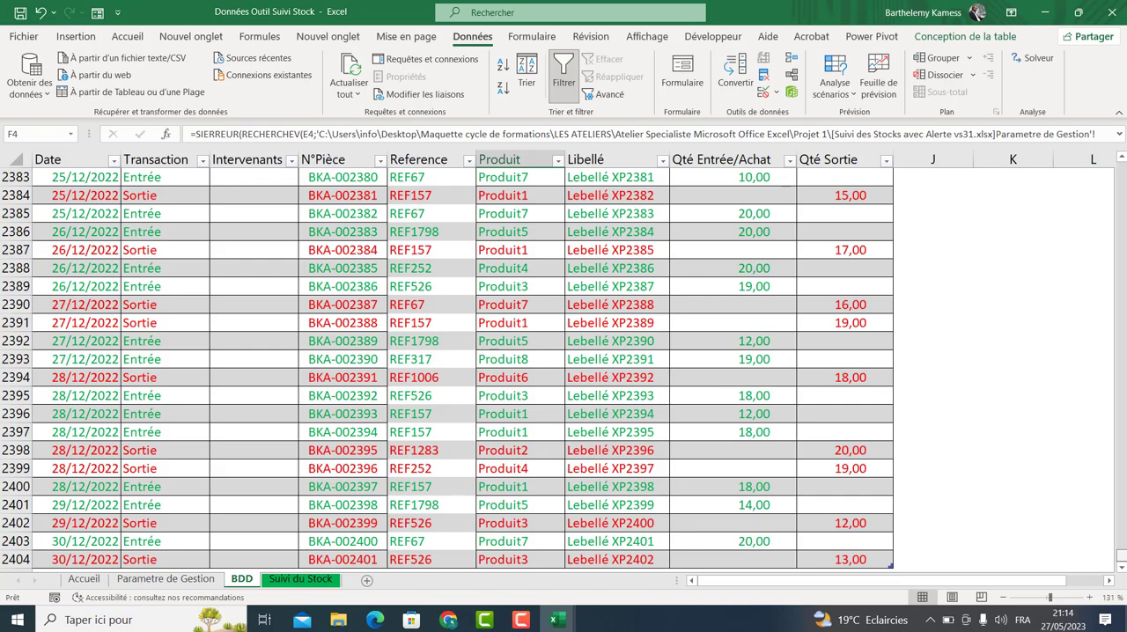
{"action": "left_click_drag", "start_coordinate": [1121, 556], "coordinate": [1122, 167]}
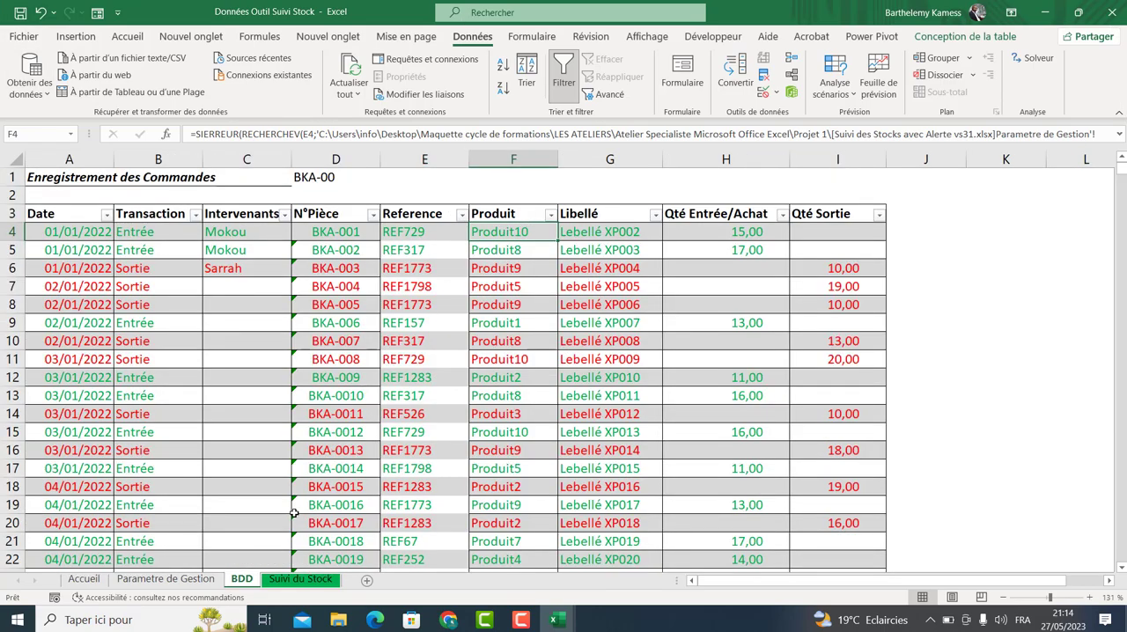
{"action": "left_click", "coordinate": [298, 577]}
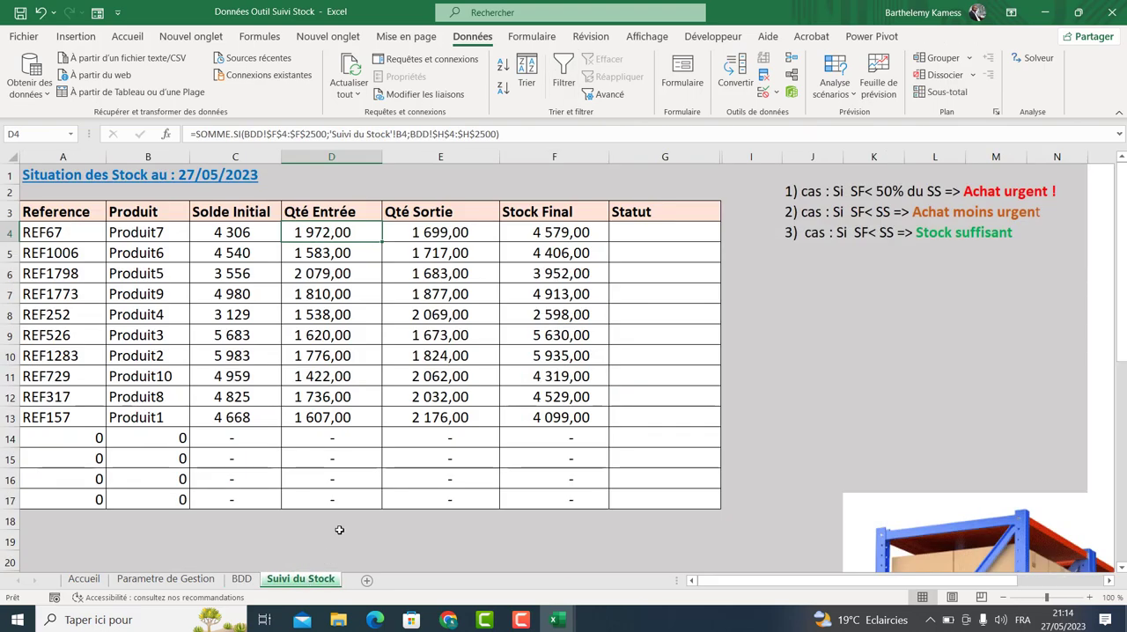
{"action": "left_click", "coordinate": [172, 238]}
{"action": "double_click", "coordinate": [338, 236]}
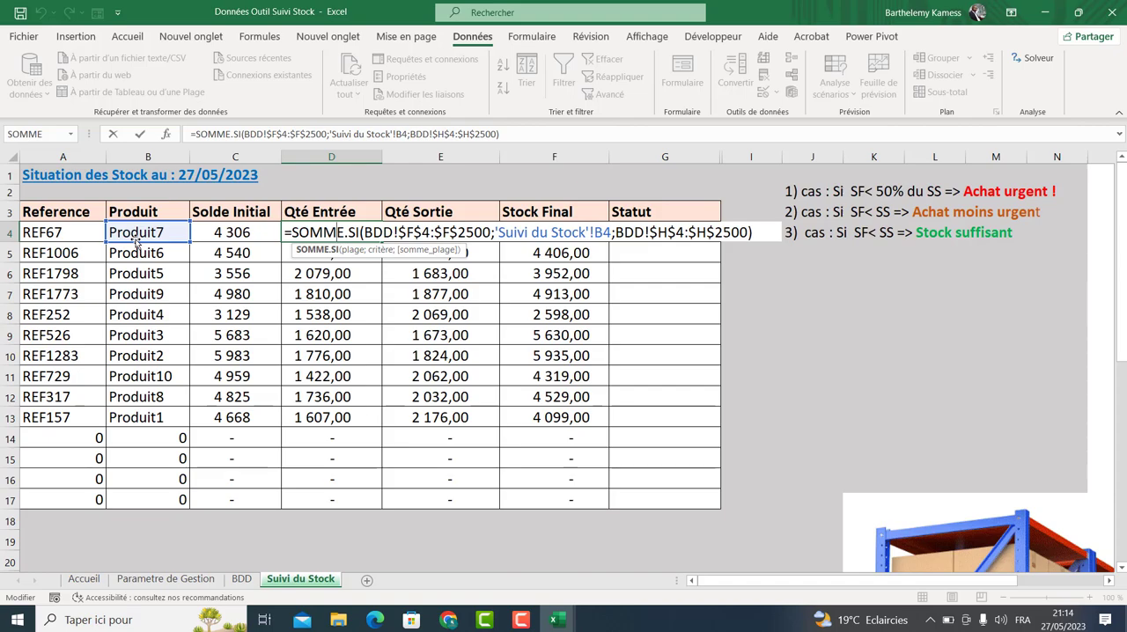
{"action": "left_click_drag", "start_coordinate": [616, 233], "coordinate": [741, 232]}
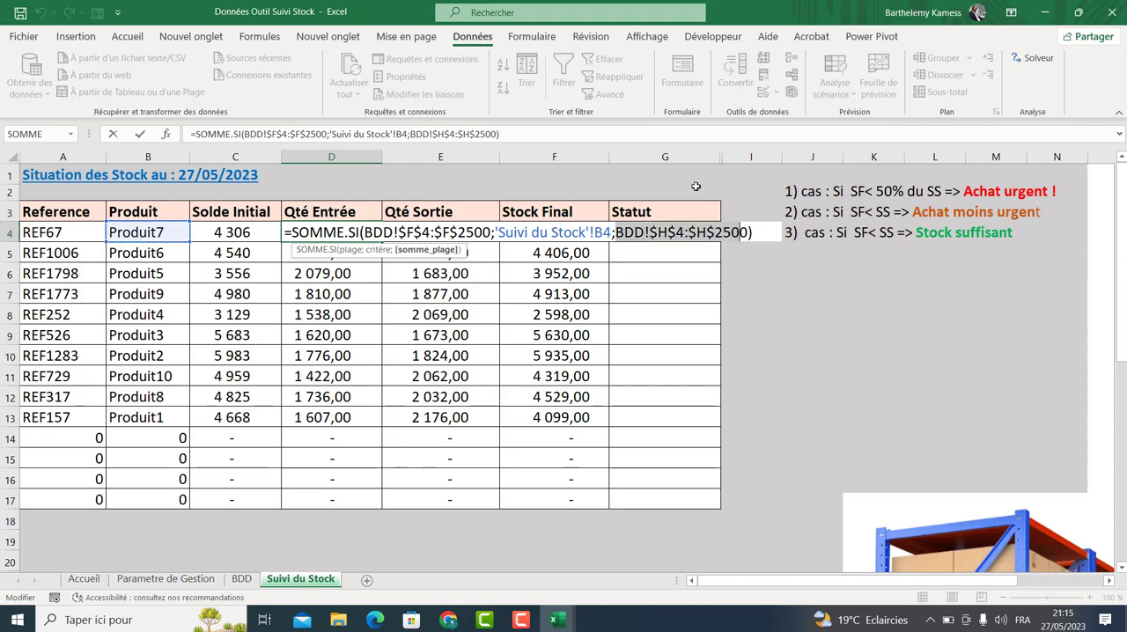
Clear the Qté Entrée formulas from cells D5 to D17 on Suivi du Stock.
{"action": "left_click", "coordinate": [241, 578]}
{"action": "left_click", "coordinate": [733, 163]}
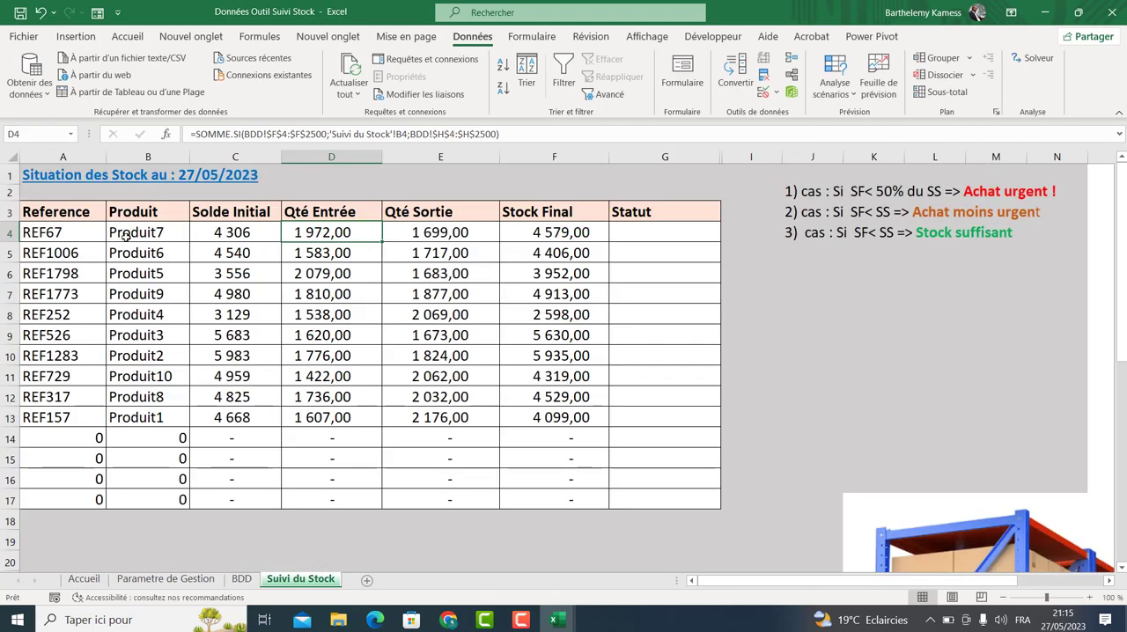
{"action": "left_click_drag", "start_coordinate": [329, 255], "coordinate": [334, 501]}
{"action": "key", "text": "Delete"}
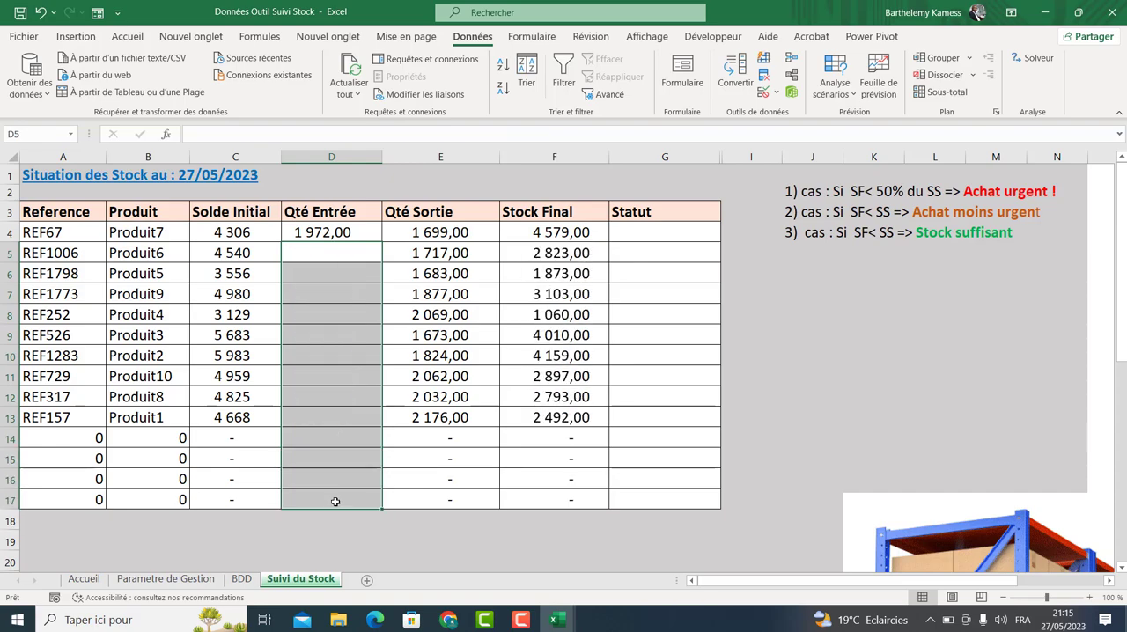
Start a SOMME.SI formula in Qté Entrée cell D5.
{"action": "left_click", "coordinate": [356, 249]}
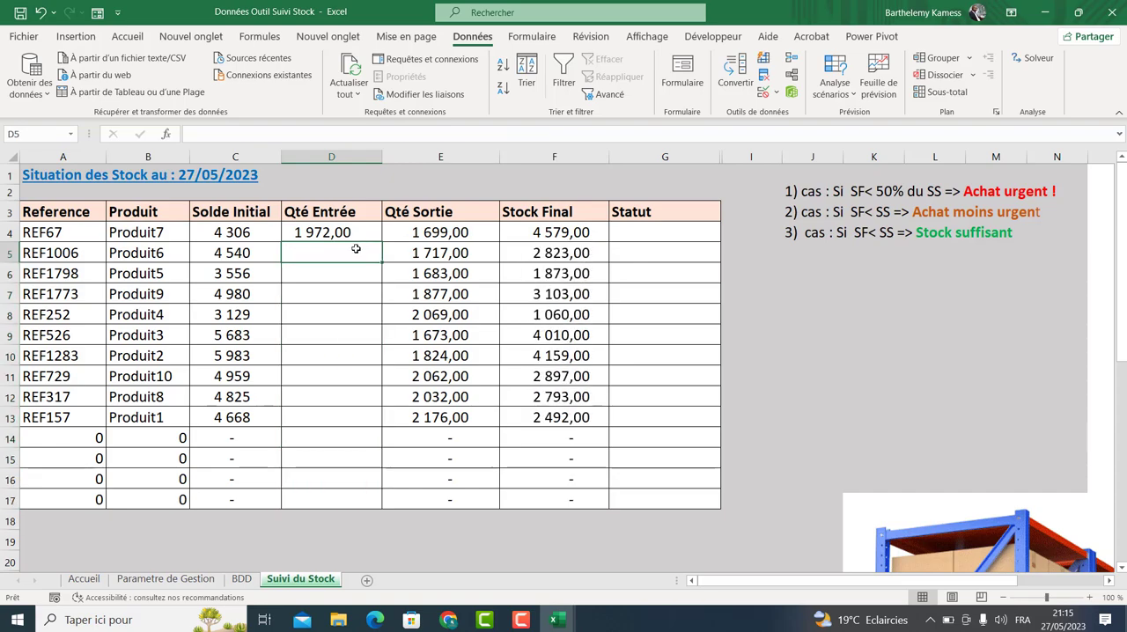
{"action": "type", "text": "=somm"}
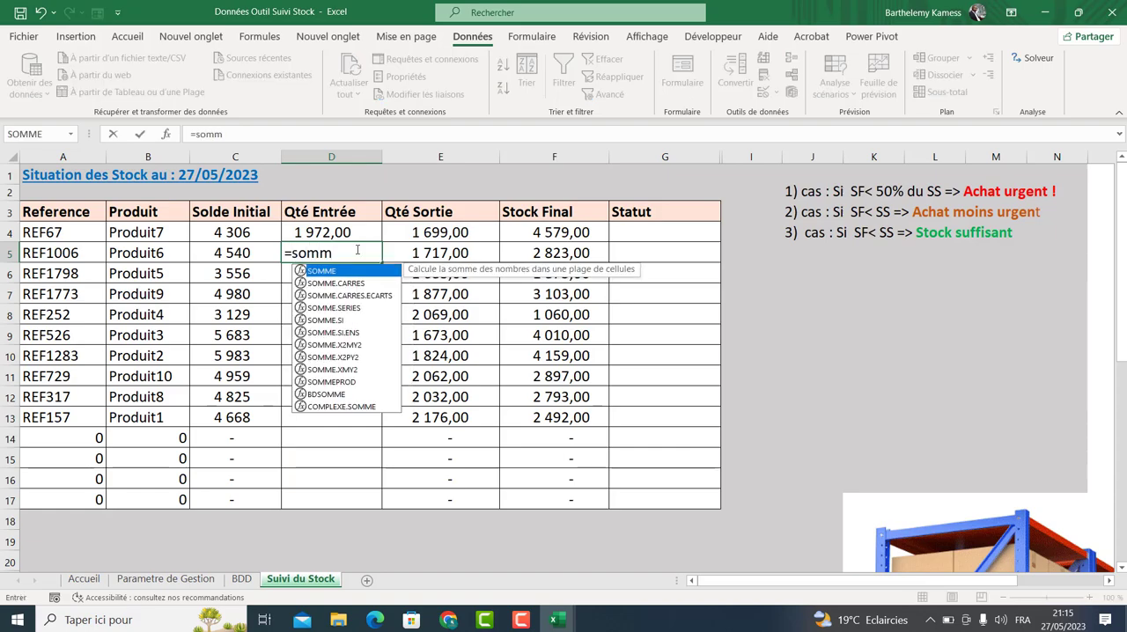
{"action": "key", "text": "Down"}
{"action": "key", "text": "Down"}
{"action": "key", "text": "Down"}
{"action": "key", "text": "Down"}
{"action": "key", "text": "Tab"}
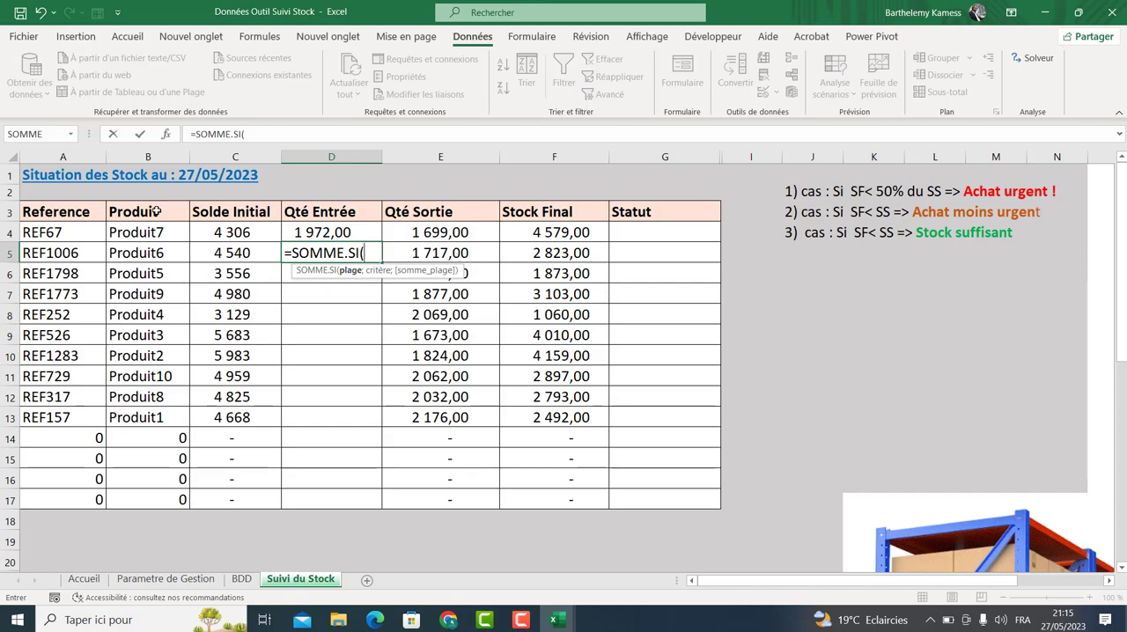
Set the formula's range argument to BDD!F4:F2500, the Produit column.
{"action": "left_click", "coordinate": [240, 580]}
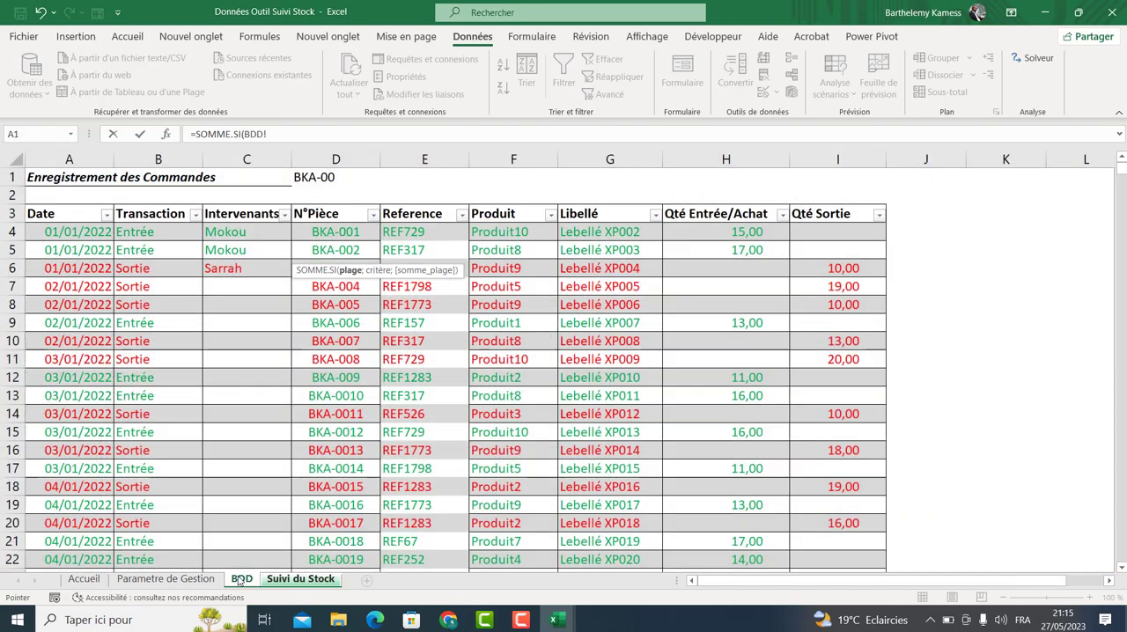
{"action": "left_click", "coordinate": [308, 130]}
{"action": "type", "text": "F2;"}
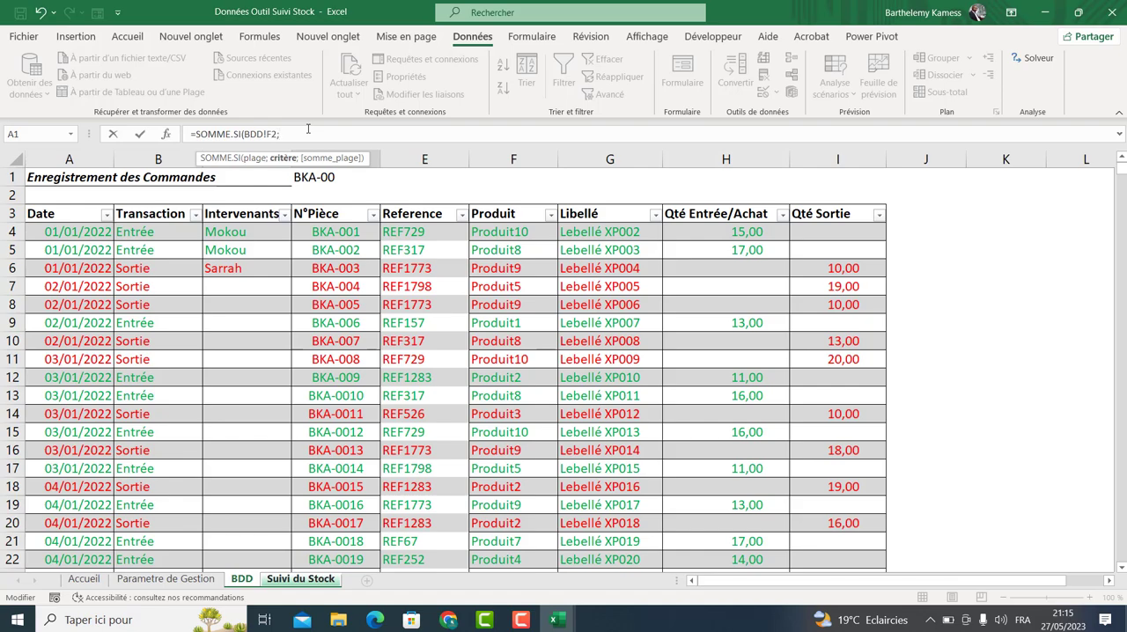
{"action": "key", "text": "BackSpace"}
{"action": "type", "text": ":F2500;"}
{"action": "left_click", "coordinate": [272, 136]}
{"action": "key", "text": "Delete"}
{"action": "type", "text": "4"}
{"action": "left_click", "coordinate": [325, 136]}
Add Suivi du Stock cell B5 as the formula's criterion.
{"action": "left_click", "coordinate": [315, 580]}
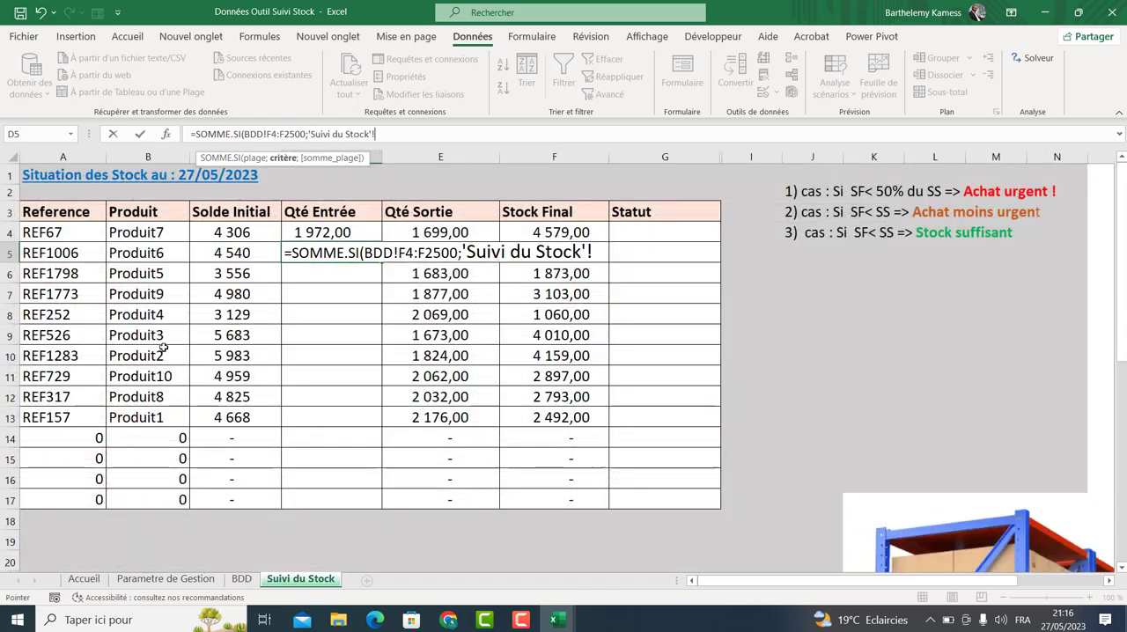
{"action": "left_click", "coordinate": [152, 252]}
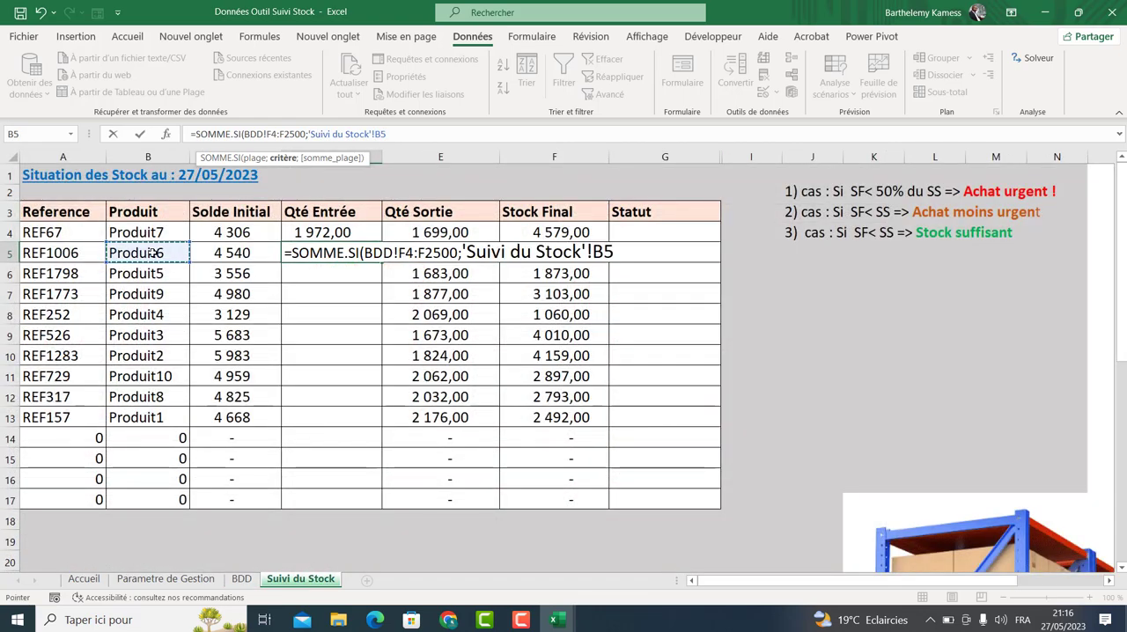
{"action": "key", "text": "F8"}
{"action": "key", "text": "BackSpace"}
{"action": "key", "text": "BackSpace"}
{"action": "key", "text": "BackSpace"}
{"action": "type", "text": ";"}
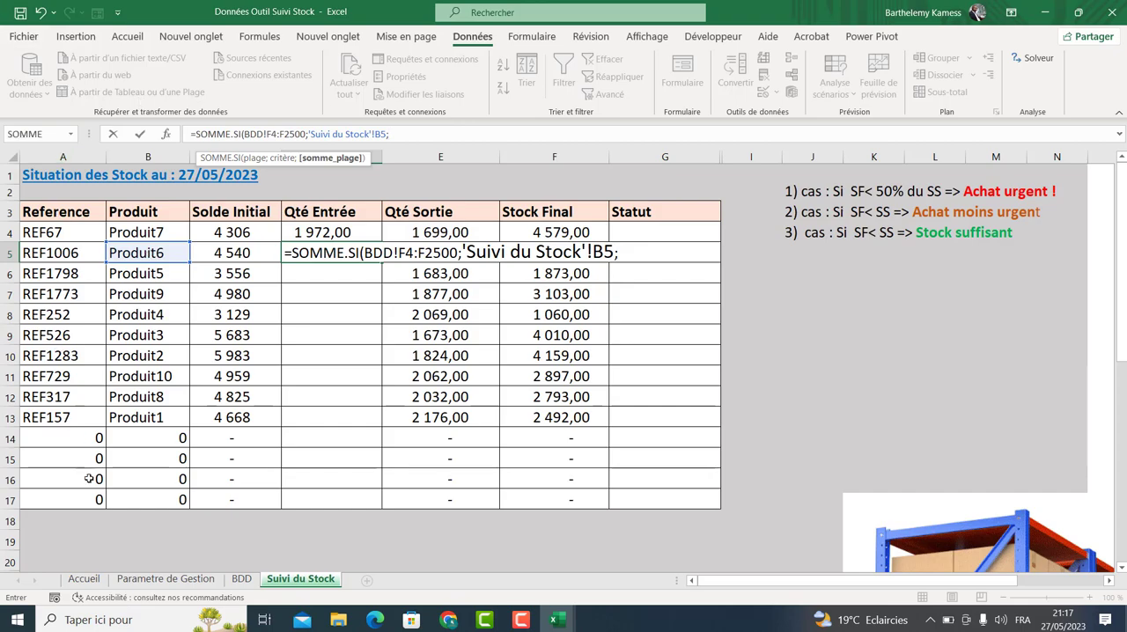
Add BDD!H4:H2500, the Qté Entrée/Achat column, as the sum range.
{"action": "left_click", "coordinate": [241, 579]}
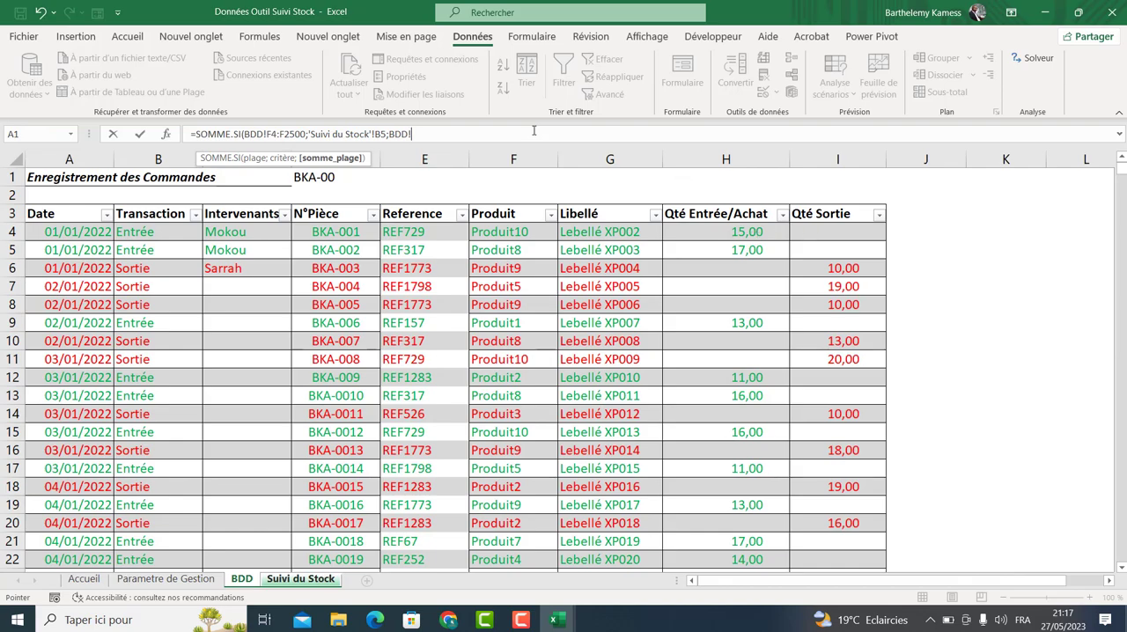
{"action": "type", "text": "F"}
{"action": "key", "text": "BackSpace"}
{"action": "type", "text": "H4:H2500"}
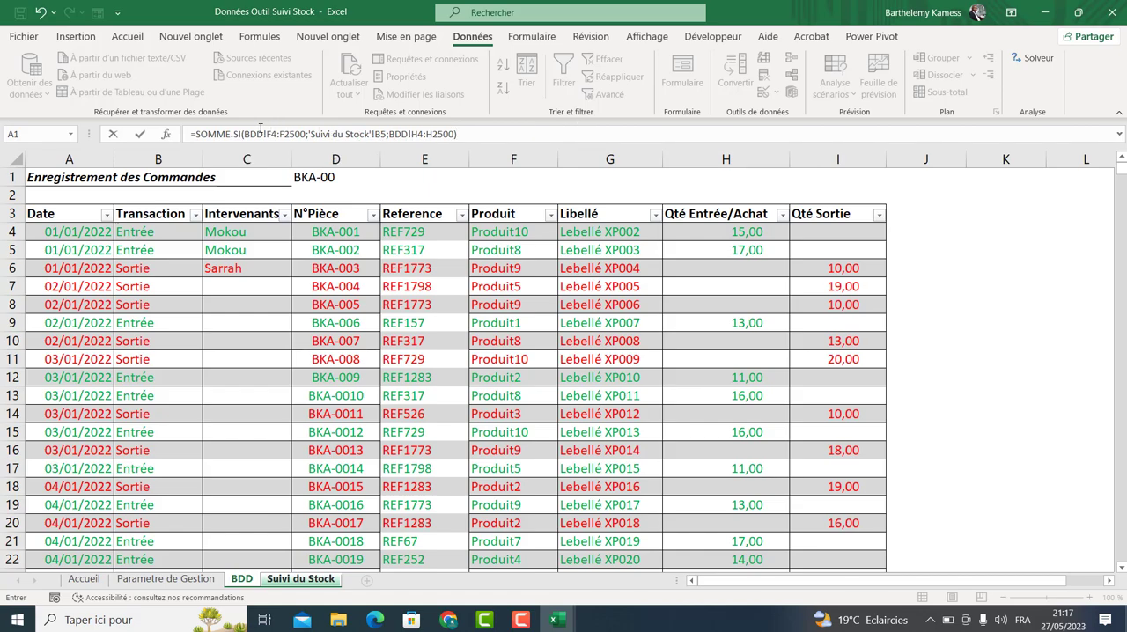
Make the F4:F2500 range reference absolute in the formula.
{"action": "mouse_move", "coordinate": [267, 134]}
{"action": "left_mouse_down"}
{"action": "mouse_move", "coordinate": [306, 132]}
{"action": "mouse_move", "coordinate": [269, 134]}
{"action": "left_mouse_up"}
{"action": "left_click", "coordinate": [303, 132]}
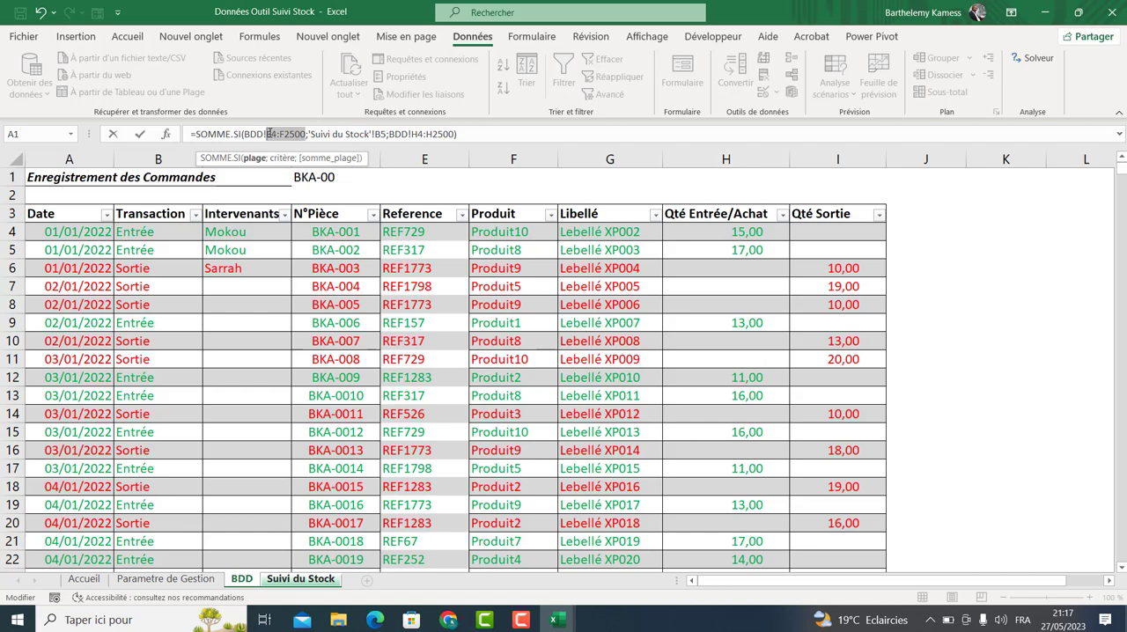
{"action": "key", "text": "F4"}
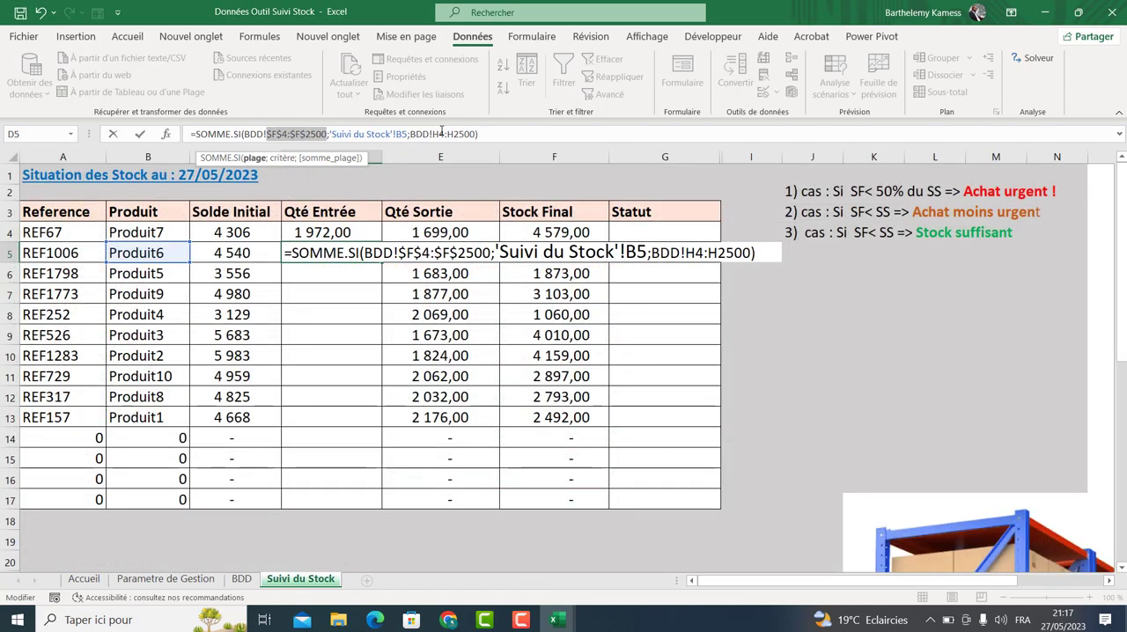
Make the H4:H2500 sum range absolute, confirm the formula, and fill it down the Qté Entrée column to row 17.
{"action": "left_click_drag", "start_coordinate": [433, 134], "coordinate": [476, 134]}
{"action": "key", "text": "F4"}
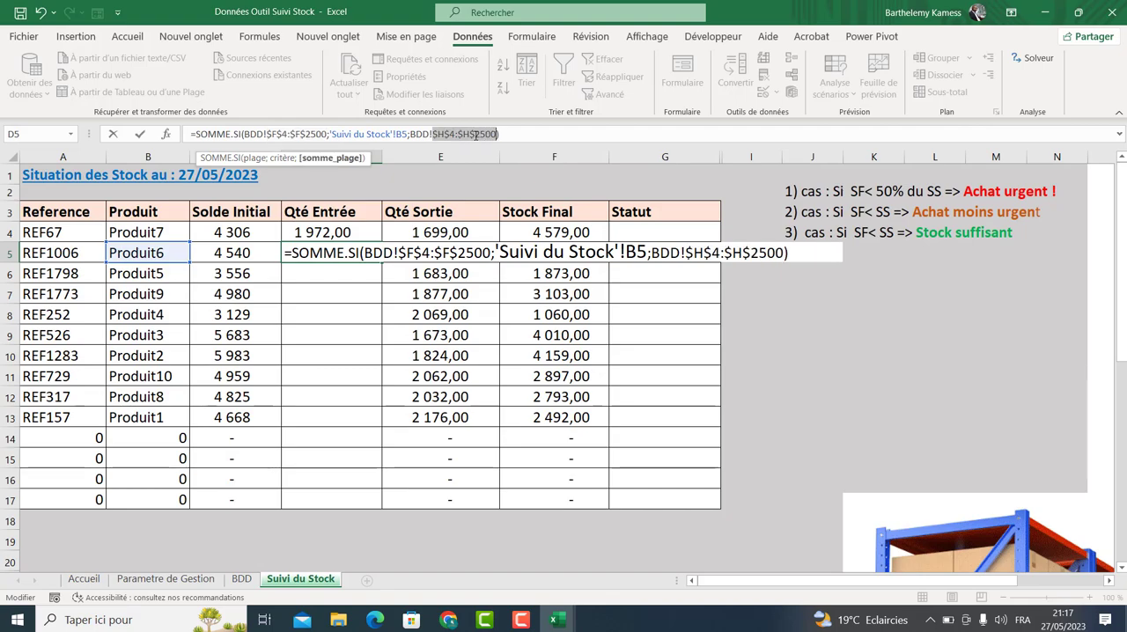
{"action": "key", "text": "Return"}
{"action": "left_click", "coordinate": [376, 253]}
{"action": "left_click_drag", "start_coordinate": [375, 254], "coordinate": [361, 503]}
Inspect the Qté Sortie and Qté Entrée formulas and the BDD sheet's quantity columns.
{"action": "left_click", "coordinate": [449, 231]}
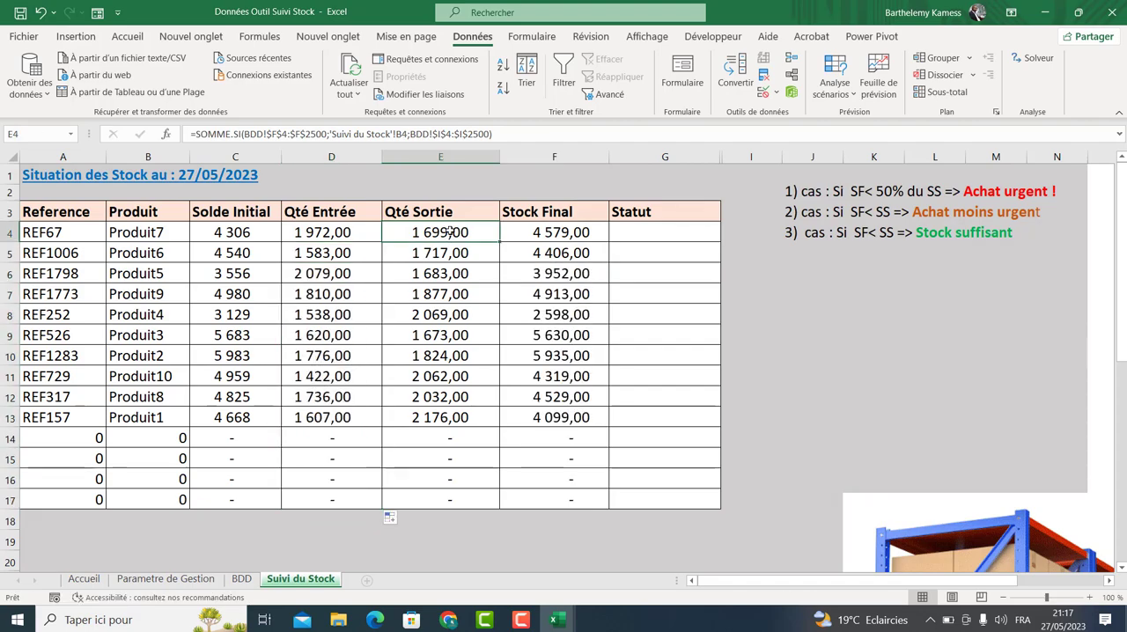
{"action": "double_click", "coordinate": [451, 231]}
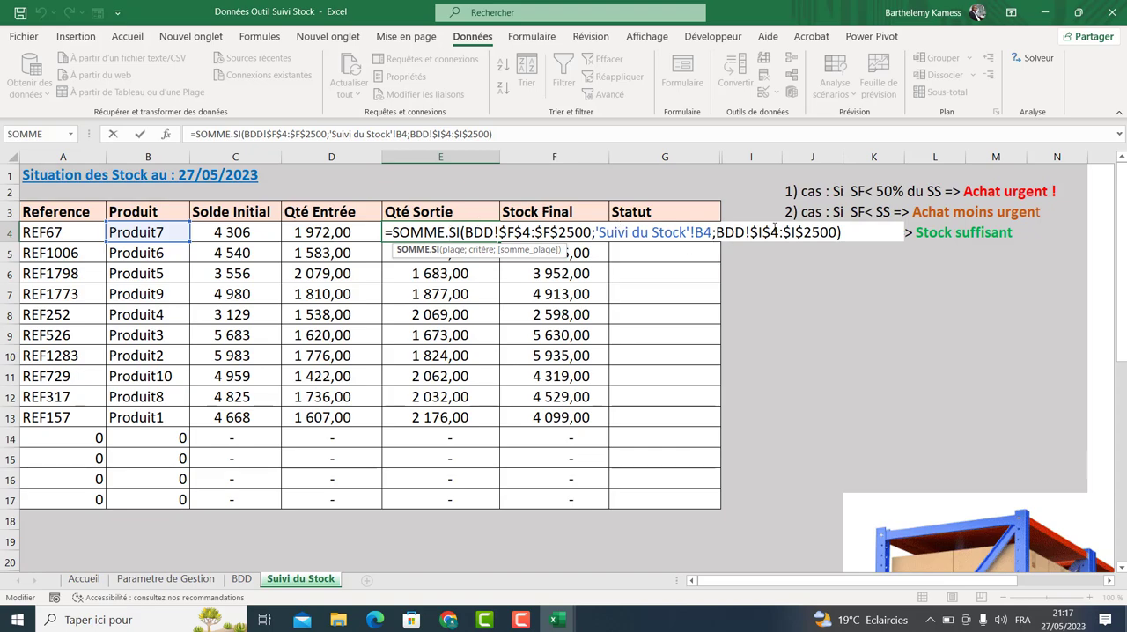
{"action": "key", "text": "Return"}
{"action": "left_click", "coordinate": [252, 581]}
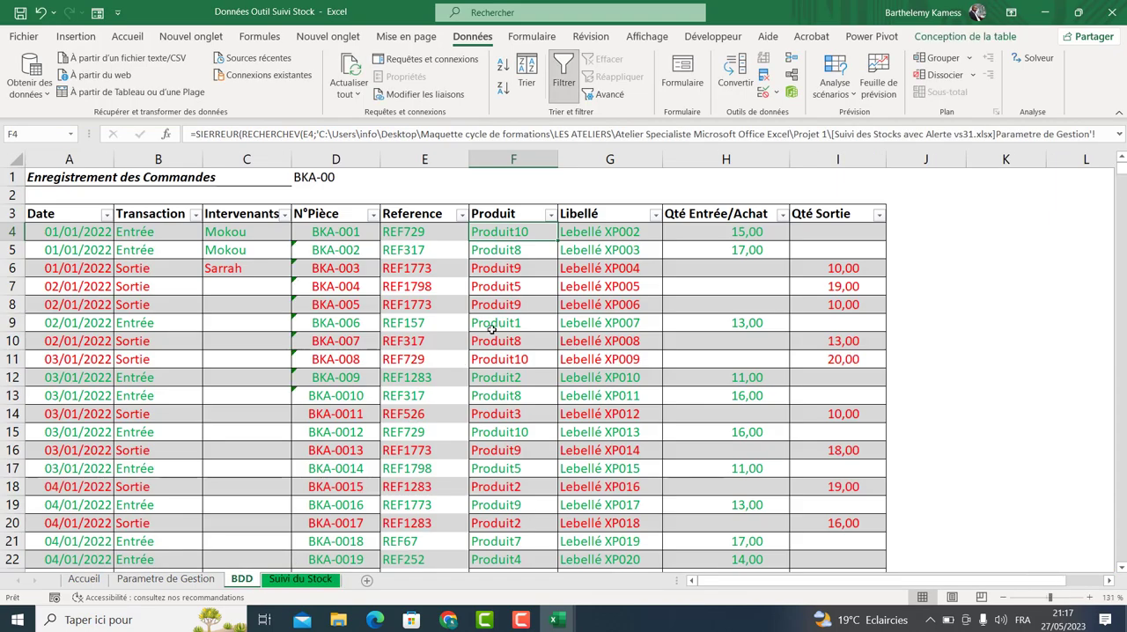
{"action": "left_click", "coordinate": [813, 172]}
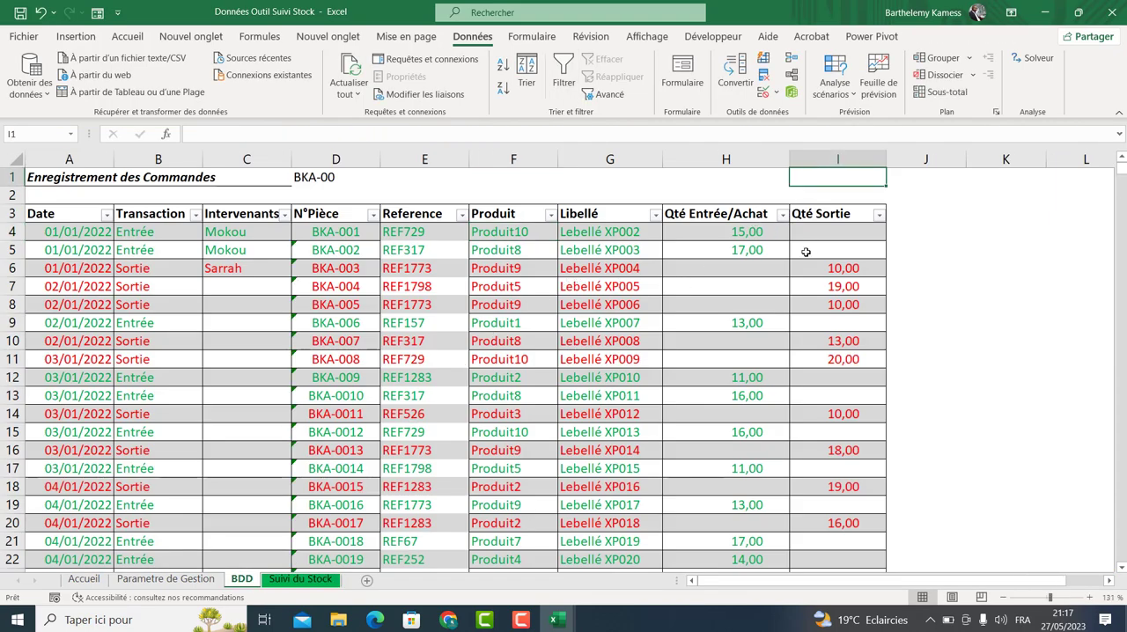
{"action": "left_click", "coordinate": [300, 578]}
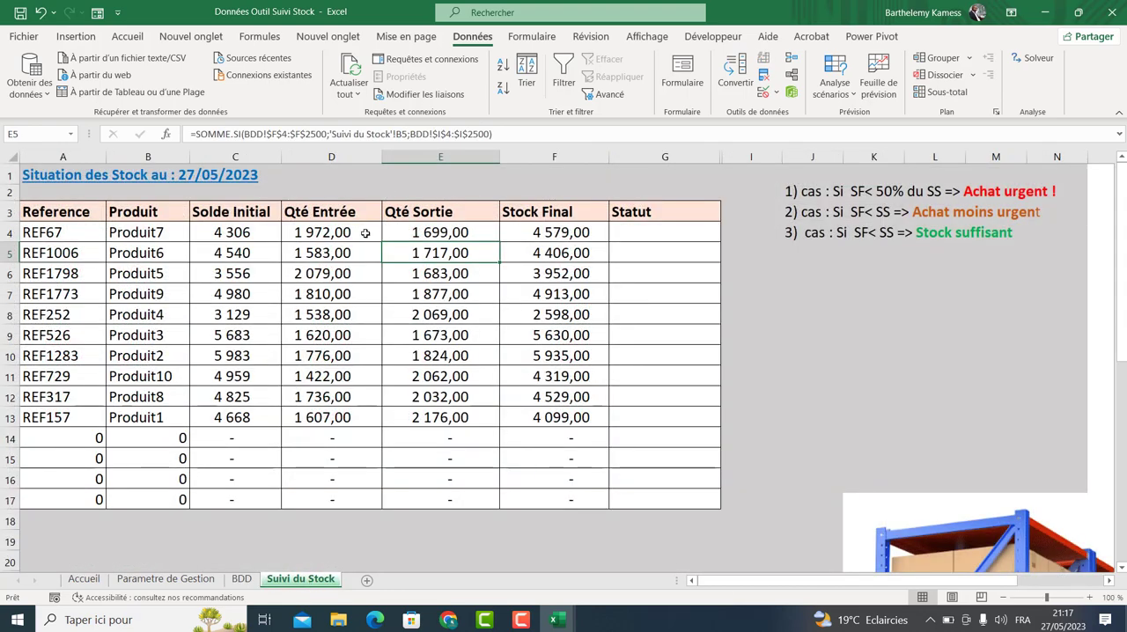
{"action": "left_click", "coordinate": [363, 232]}
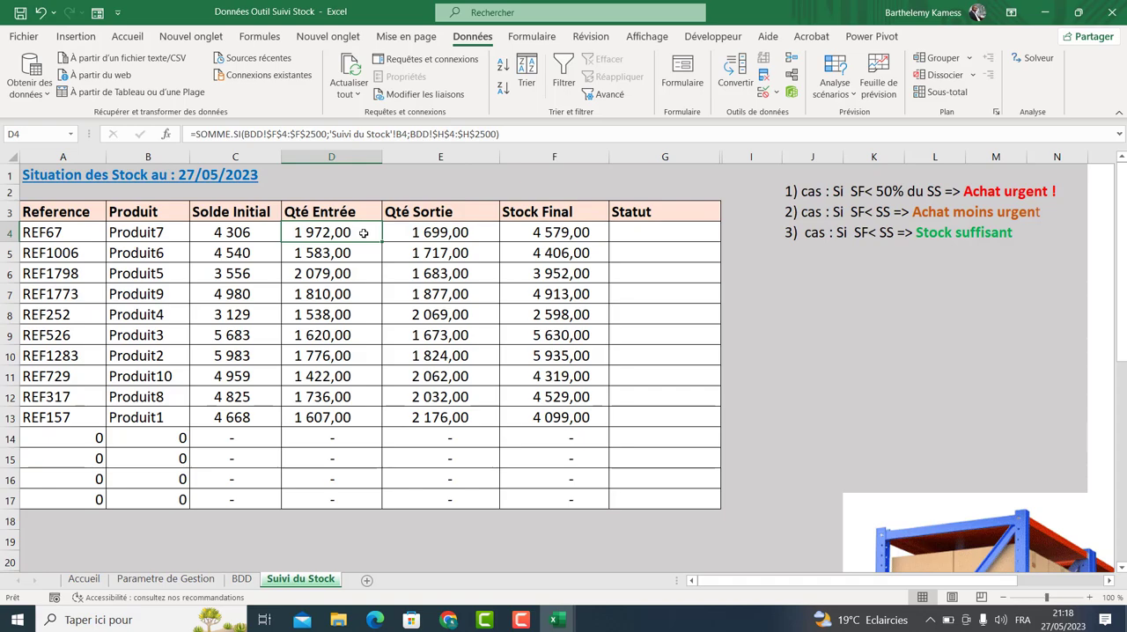
{"action": "double_click", "coordinate": [363, 233]}
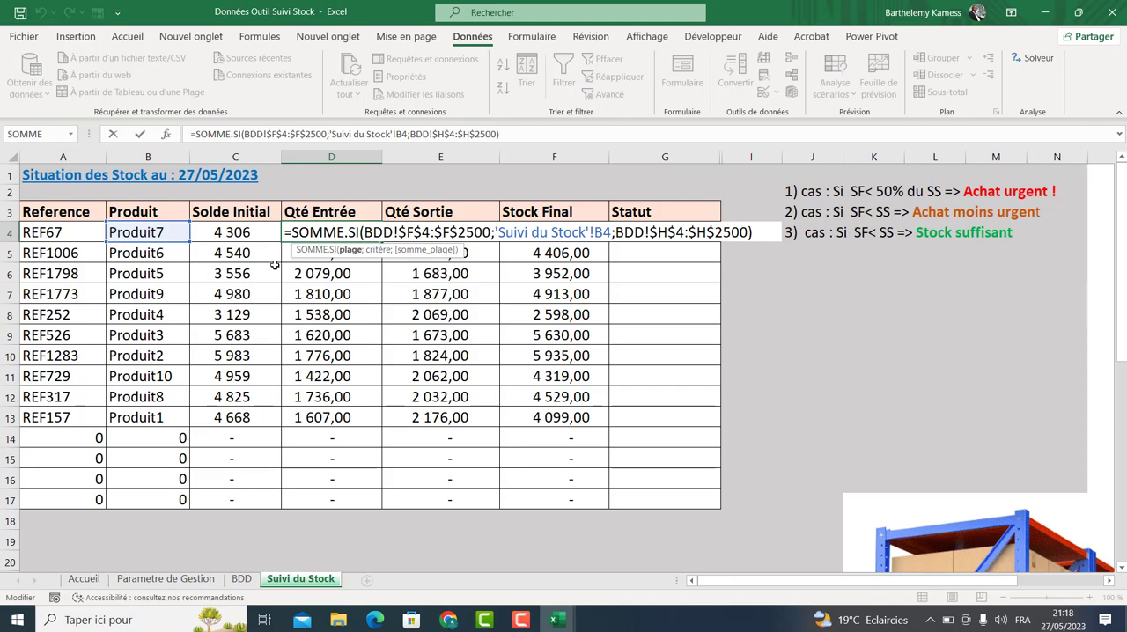
{"action": "key", "text": "Return"}
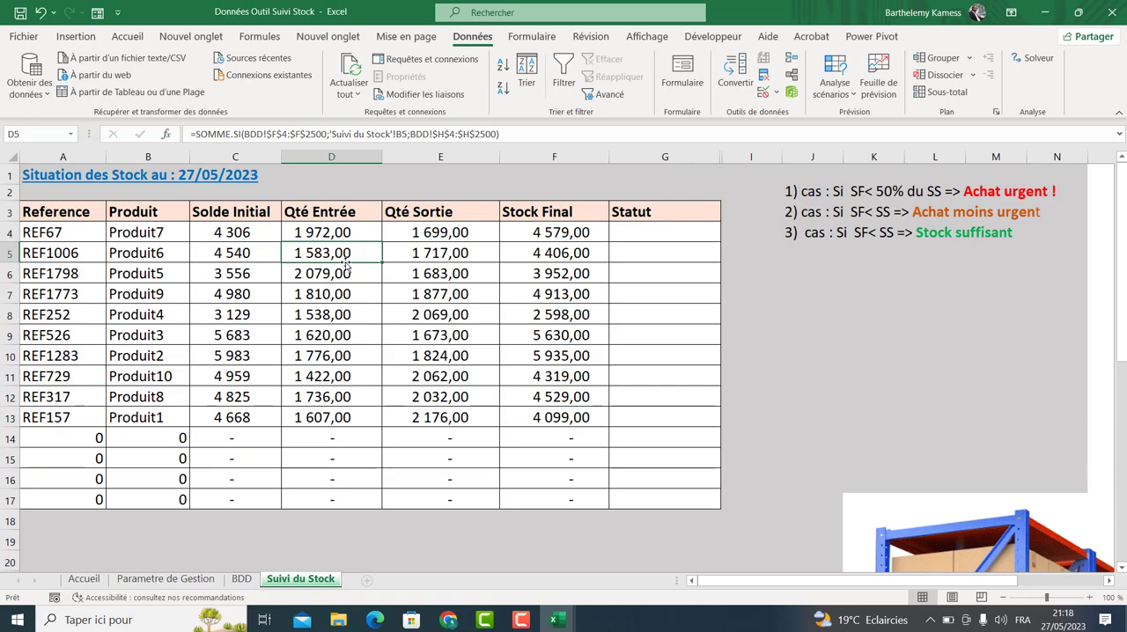
Rename the Statut column header in G3 to Alerte.
{"action": "left_click", "coordinate": [623, 234]}
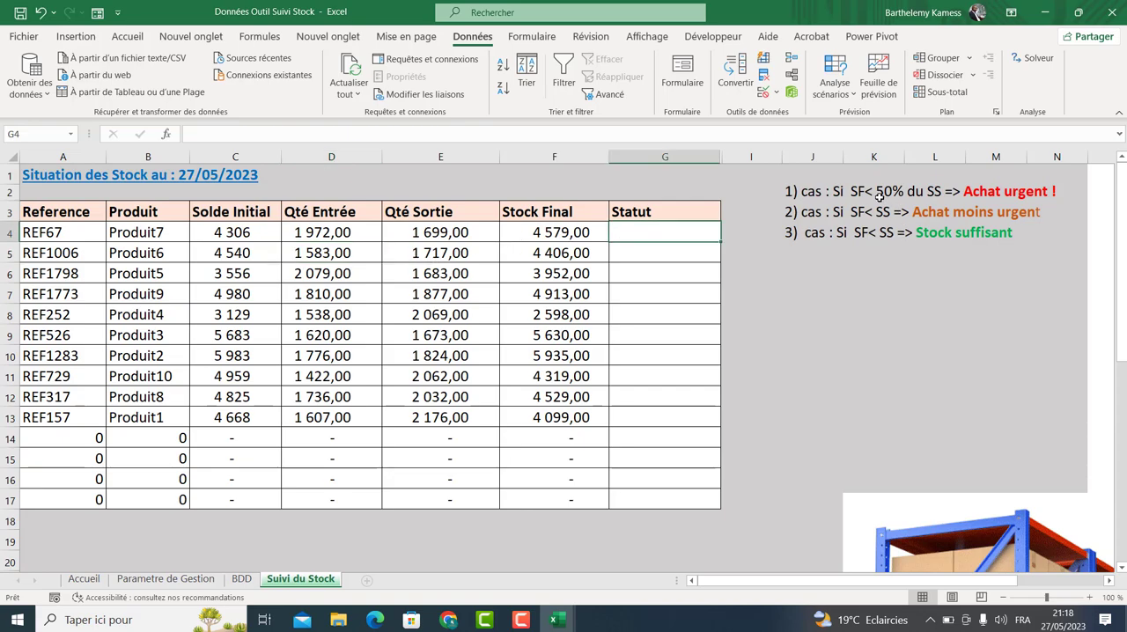
{"action": "left_click", "coordinate": [680, 216]}
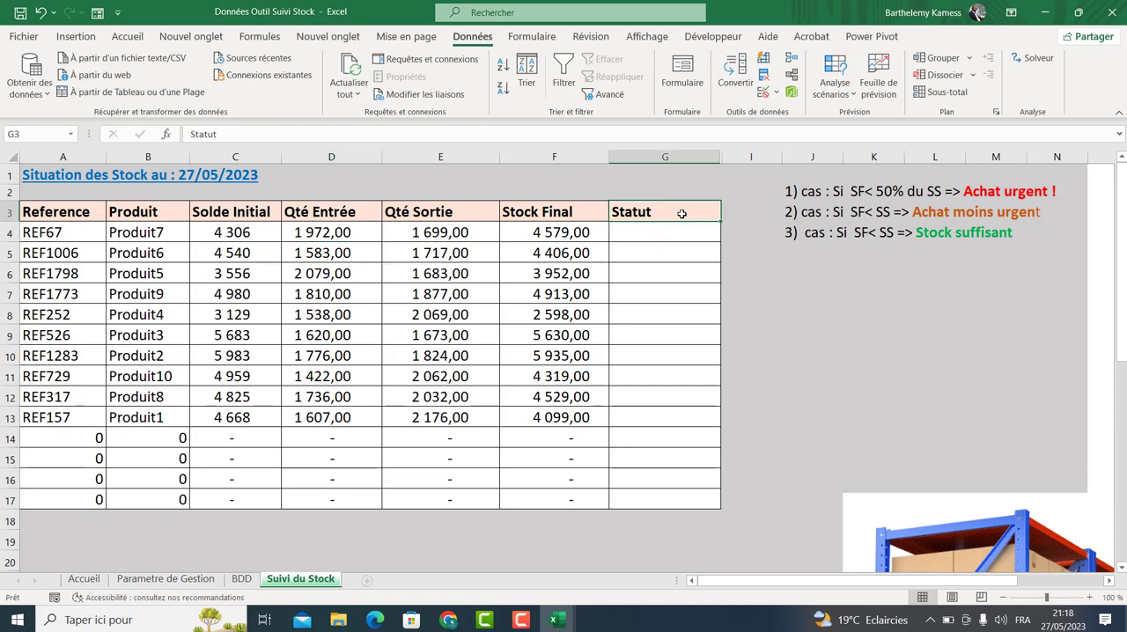
{"action": "type", "text": "Alerte"}
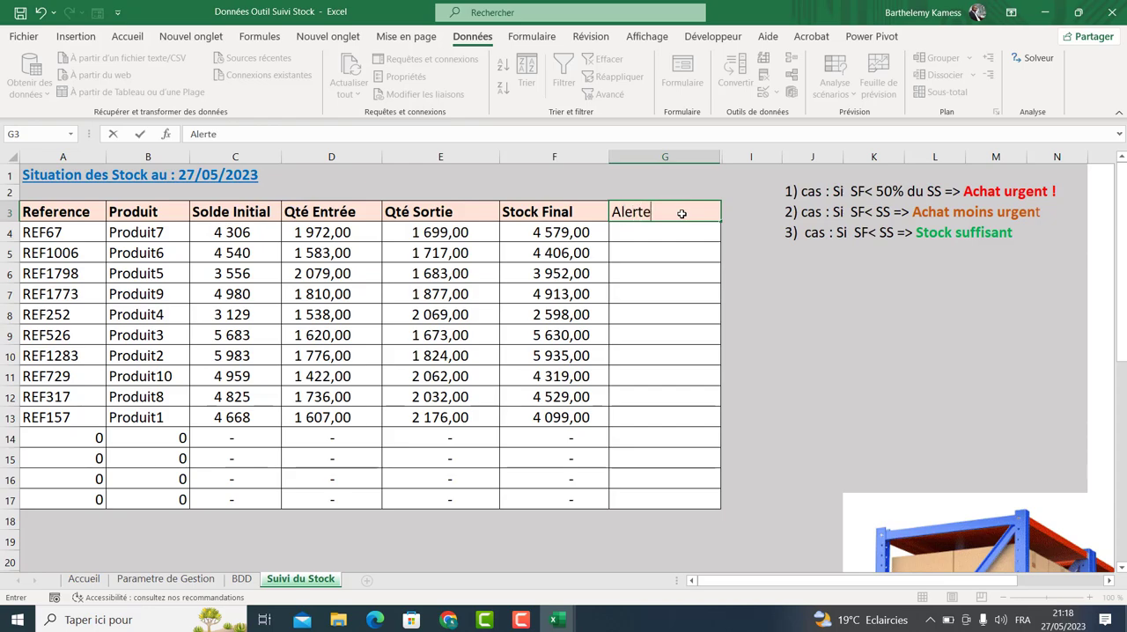
{"action": "key", "text": "Return"}
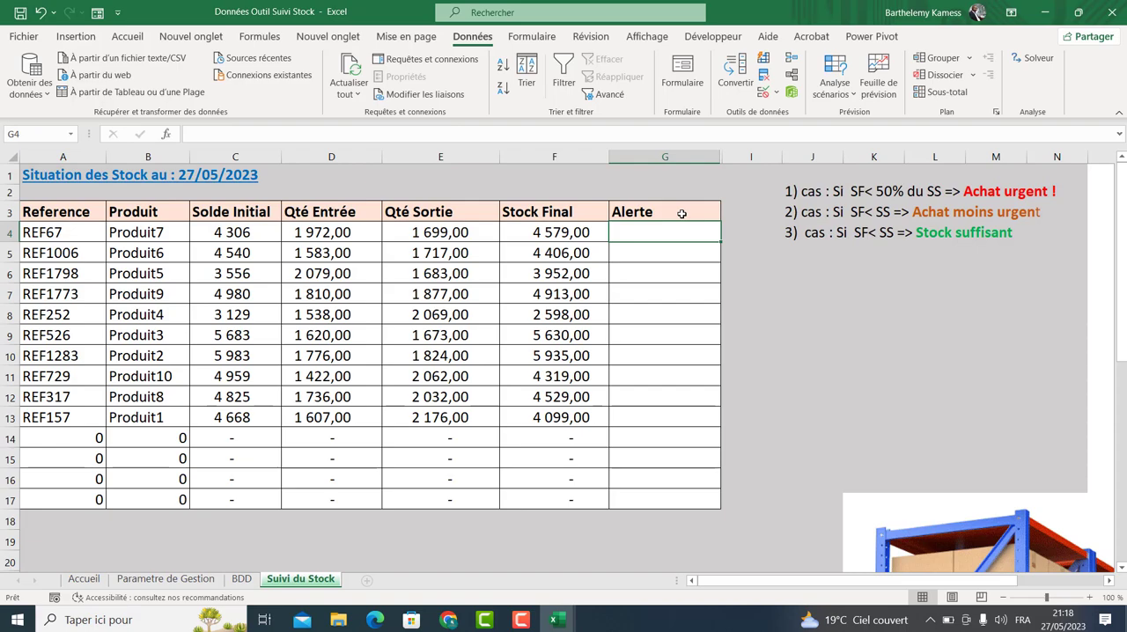
Unhide the SS column next to the Alerte column.
{"action": "left_click_drag", "start_coordinate": [815, 175], "coordinate": [1027, 251]}
{"action": "left_click", "coordinate": [706, 236]}
{"action": "left_click", "coordinate": [671, 155]}
{"action": "left_click_drag", "start_coordinate": [671, 155], "coordinate": [734, 154]}
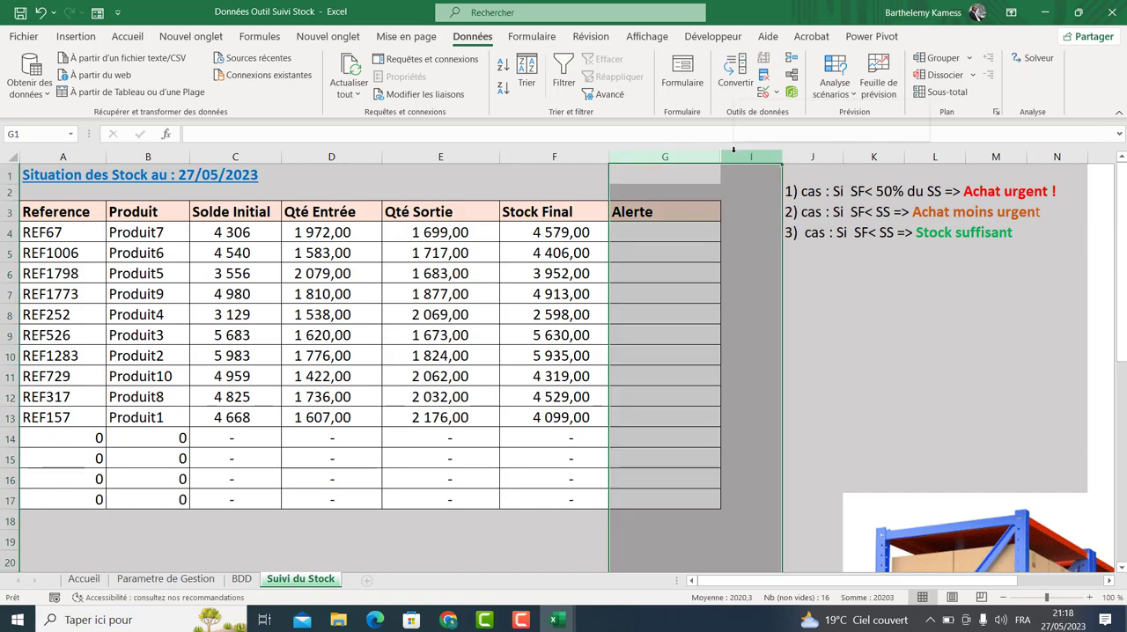
{"action": "right_click", "coordinate": [734, 152]}
{"action": "left_click", "coordinate": [780, 406]}
Set H4 to reference the Parametre de Gestion sheet and copy it down the SS column to row 17.
{"action": "left_click", "coordinate": [751, 228]}
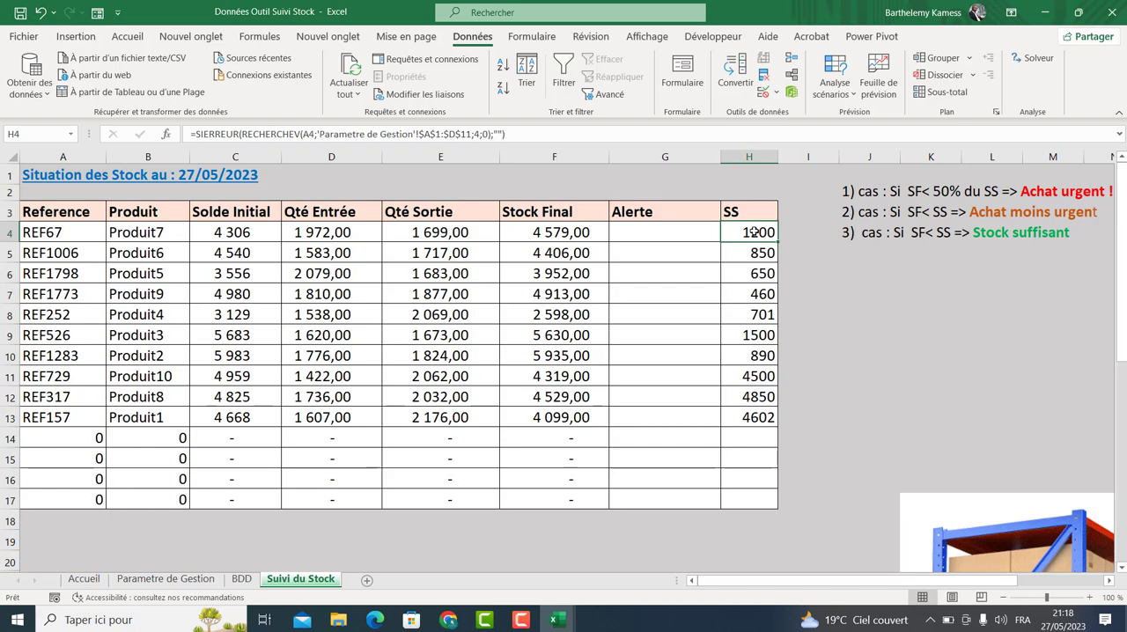
{"action": "left_click", "coordinate": [146, 248]}
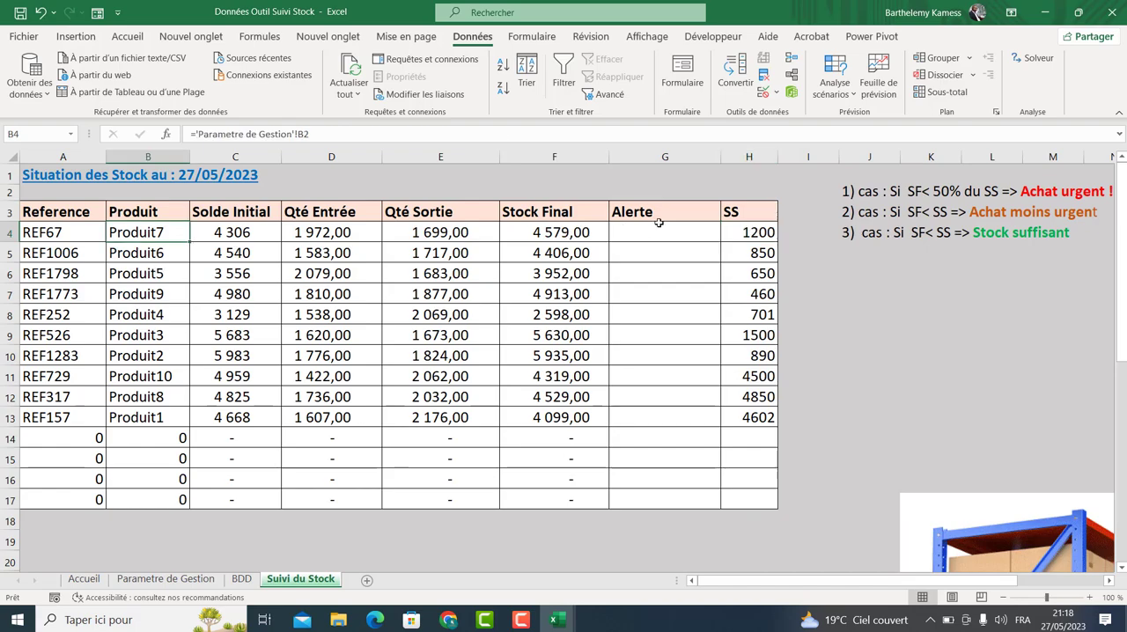
{"action": "left_click", "coordinate": [748, 227]}
{"action": "type", "text": "="}
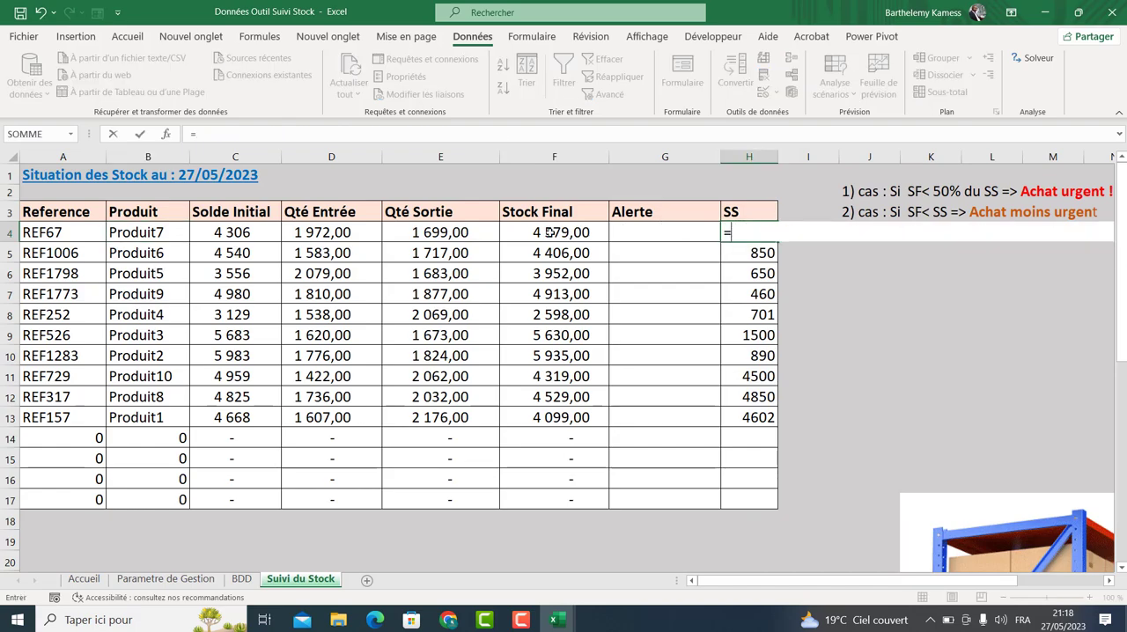
{"action": "left_click", "coordinate": [159, 580]}
{"action": "left_click", "coordinate": [232, 185]}
{"action": "key", "text": "Return"}
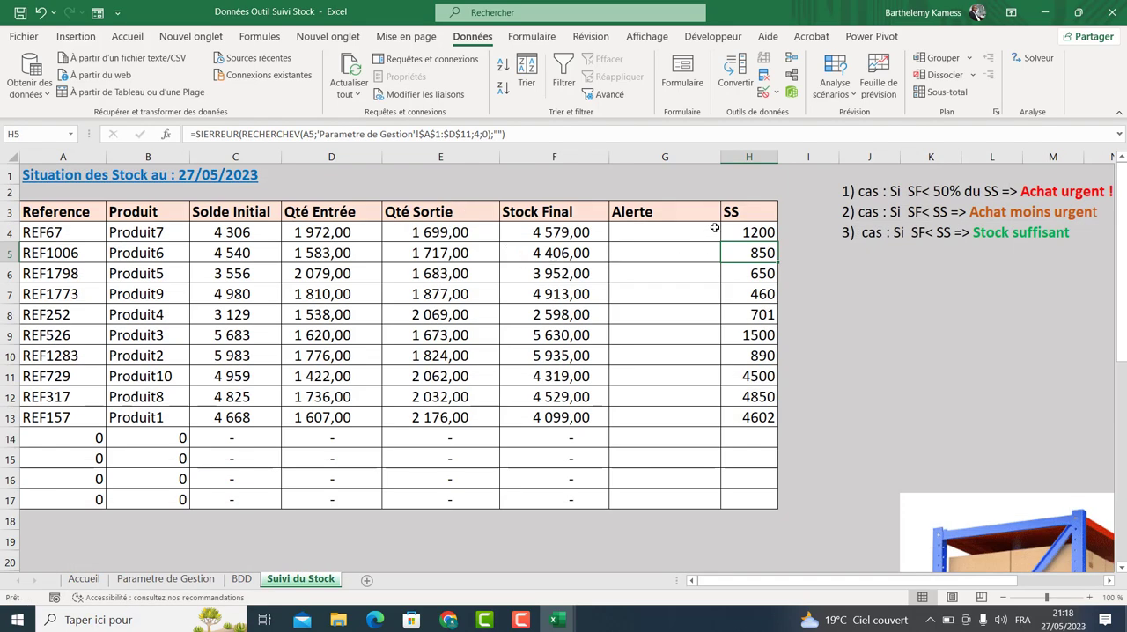
{"action": "left_click", "coordinate": [747, 236]}
{"action": "left_click_drag", "start_coordinate": [768, 243], "coordinate": [763, 501]}
{"action": "left_click", "coordinate": [830, 387]}
In G4, start an SI formula testing whether the final stock F4 is below half of the safety stock H4.
{"action": "left_click", "coordinate": [640, 230]}
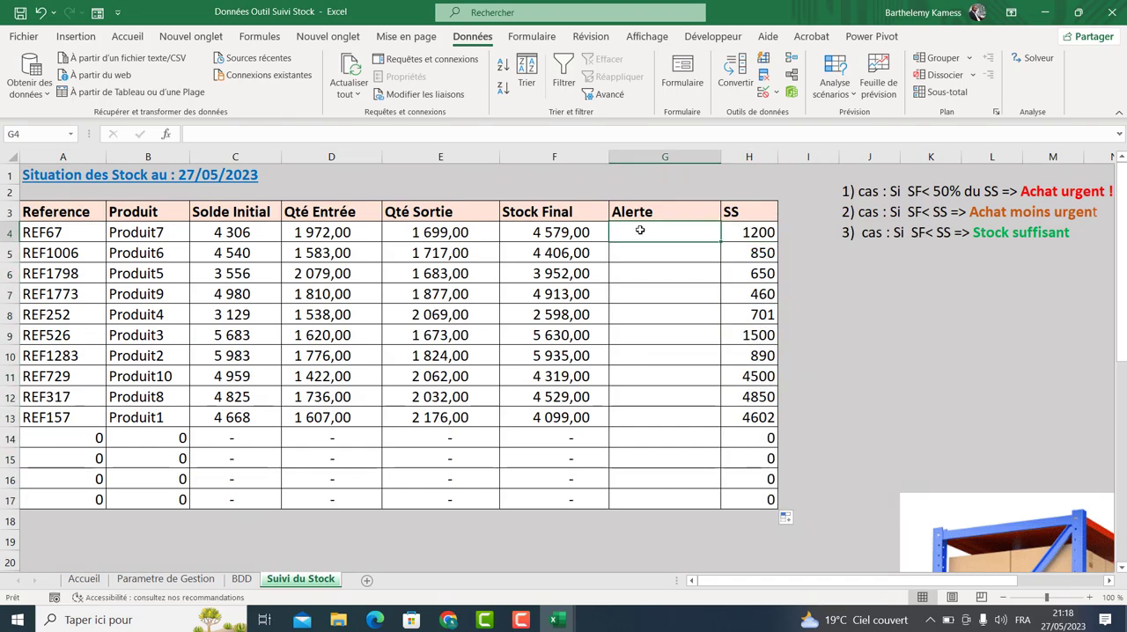
{"action": "type", "text": "=SI("}
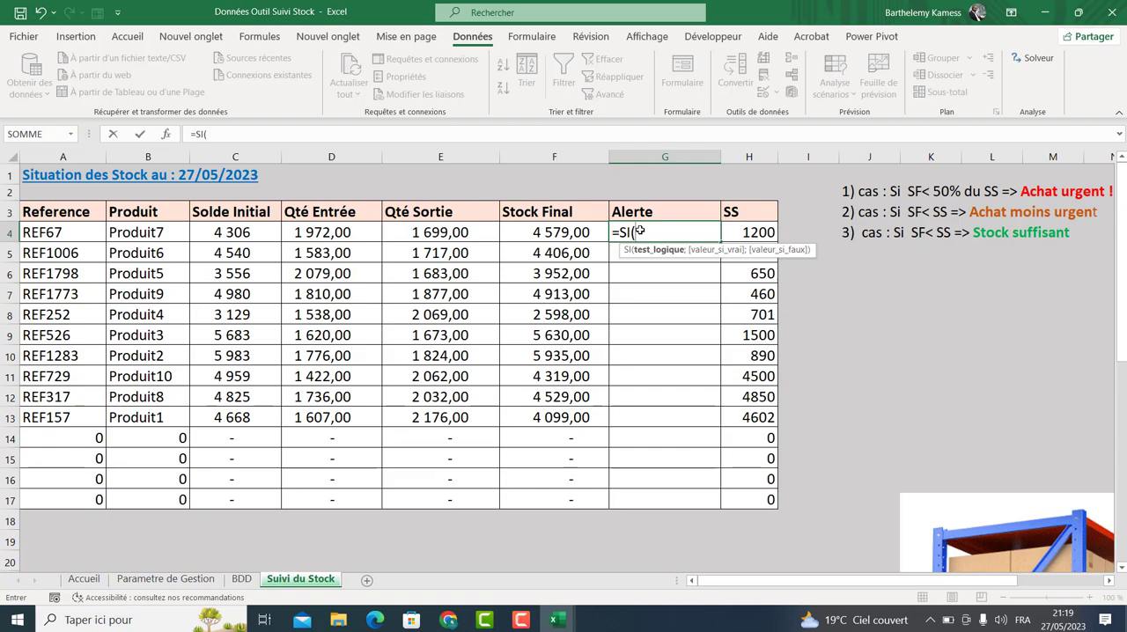
{"action": "left_click", "coordinate": [580, 230]}
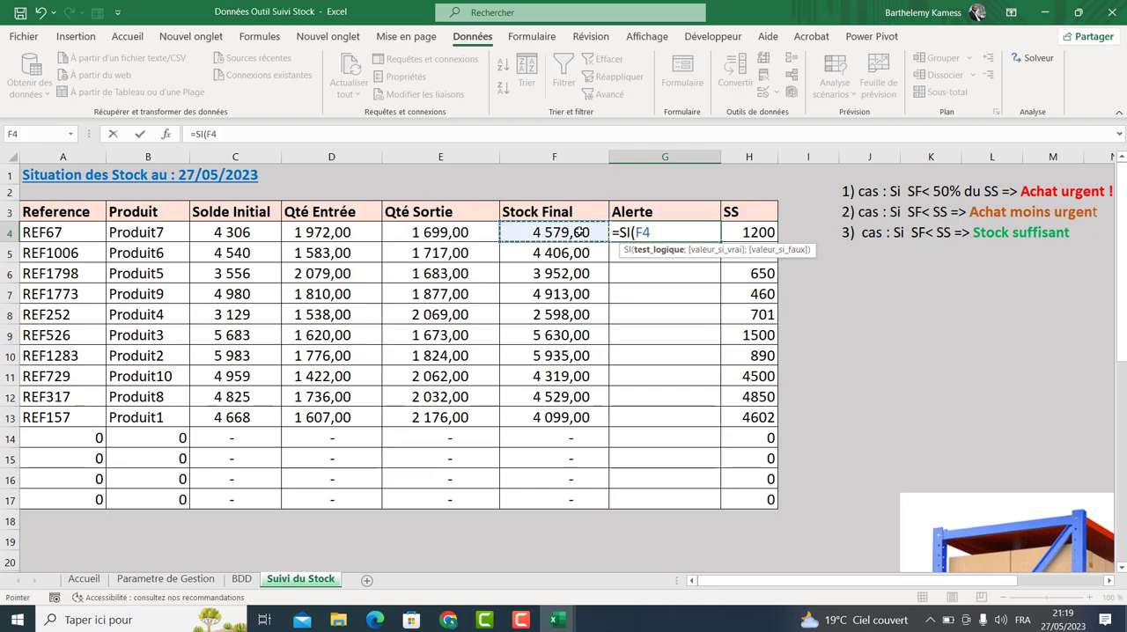
{"action": "type", "text": "<("}
{"action": "left_click", "coordinate": [768, 231]}
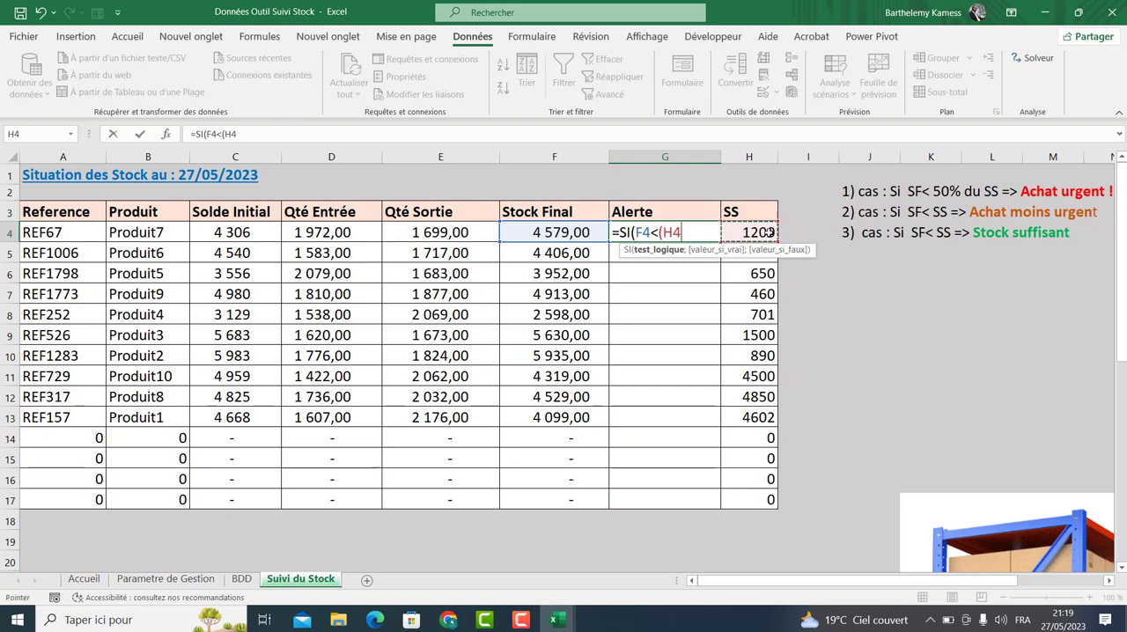
{"action": "type", "text": "/2);"}
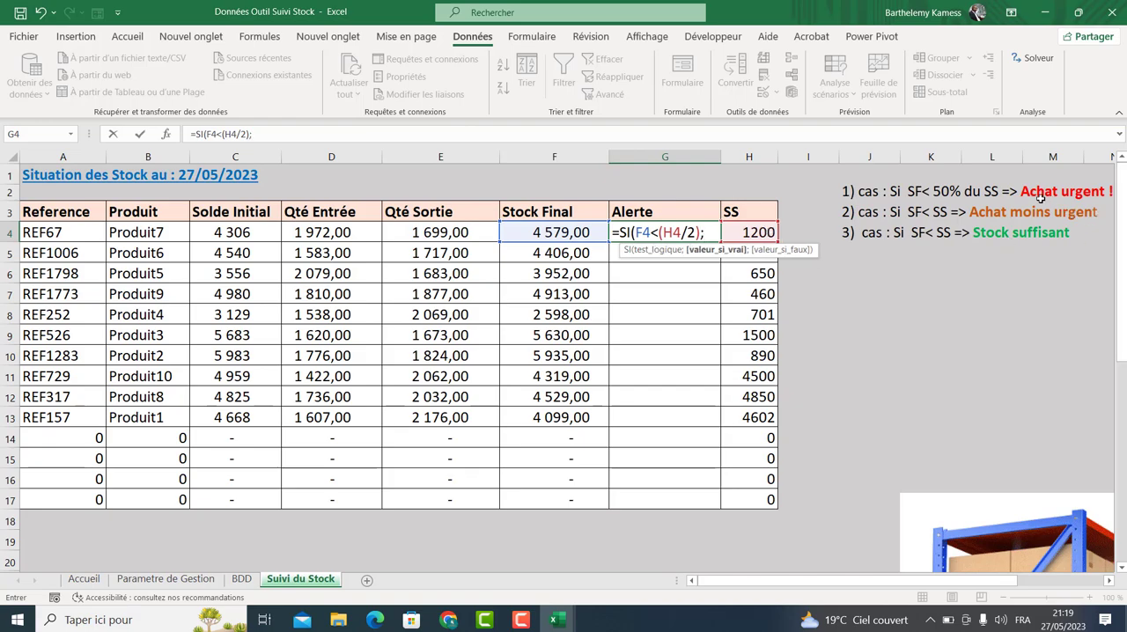
Enter "Achat urgent !" as the formula's value when the test is true.
{"action": "type", "text": "\"Achat"}
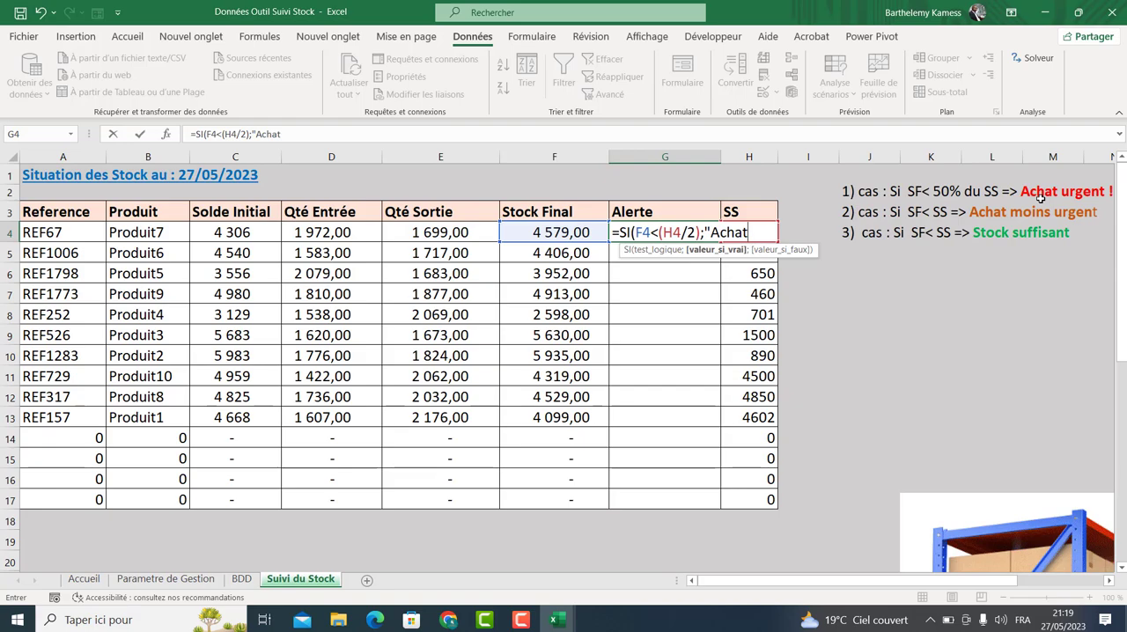
{"action": "type", "text": " urga"}
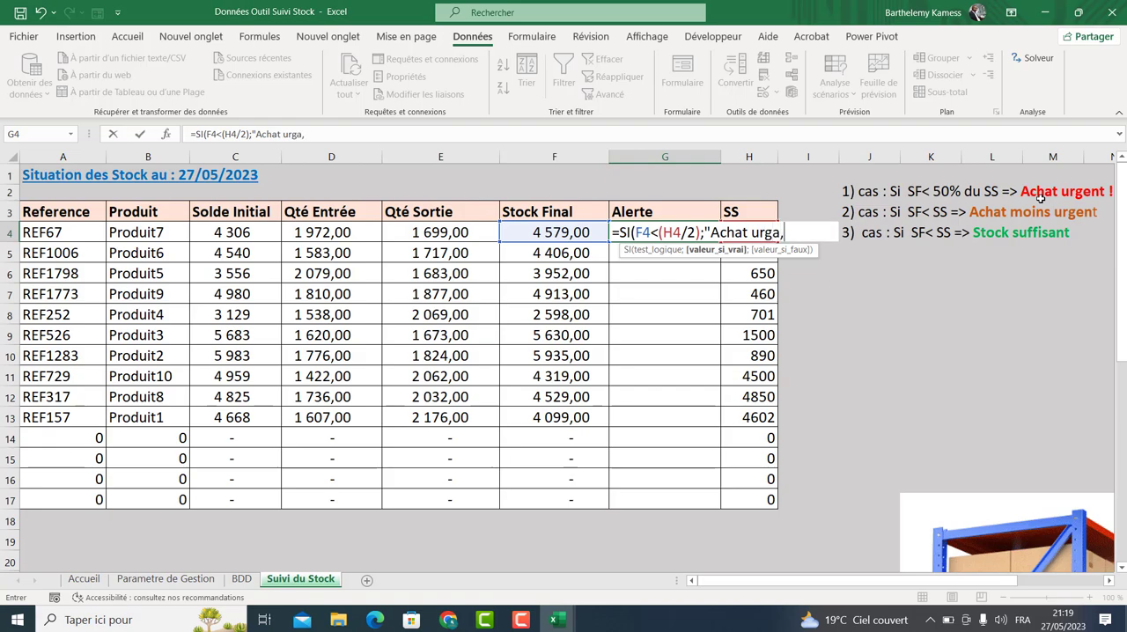
{"action": "key", "text": "BackSpace"}
{"action": "type", "text": "ent !\""}
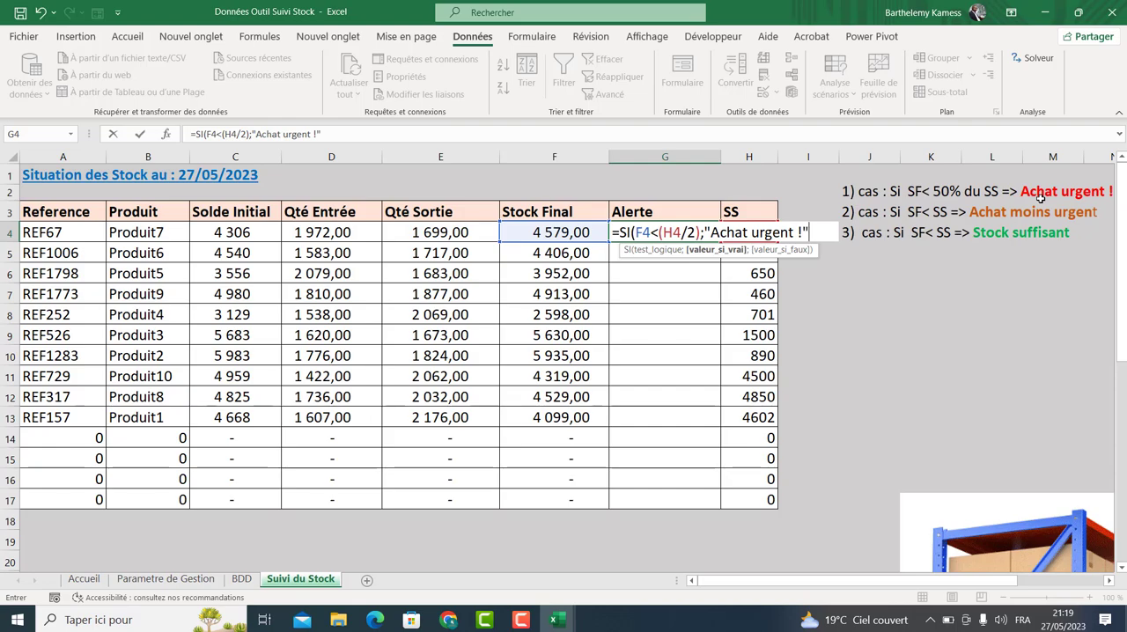
{"action": "type", "text": ";"}
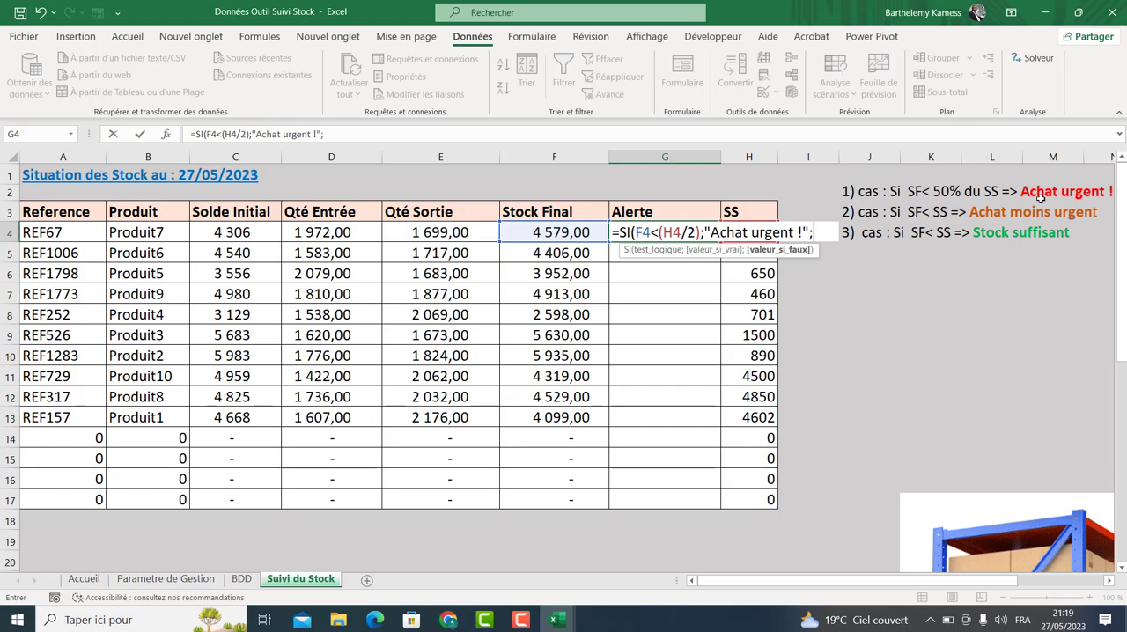
{"action": "type", "text": "SI("}
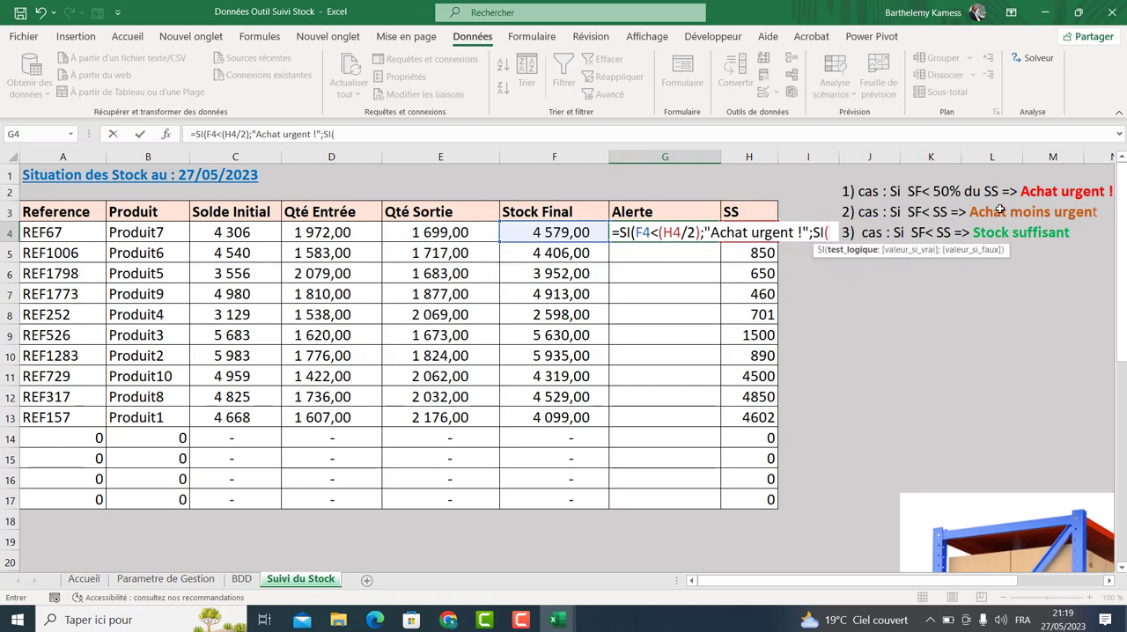
Nest a second SI testing whether F4 is below H4 as the false branch.
{"action": "left_click", "coordinate": [520, 229]}
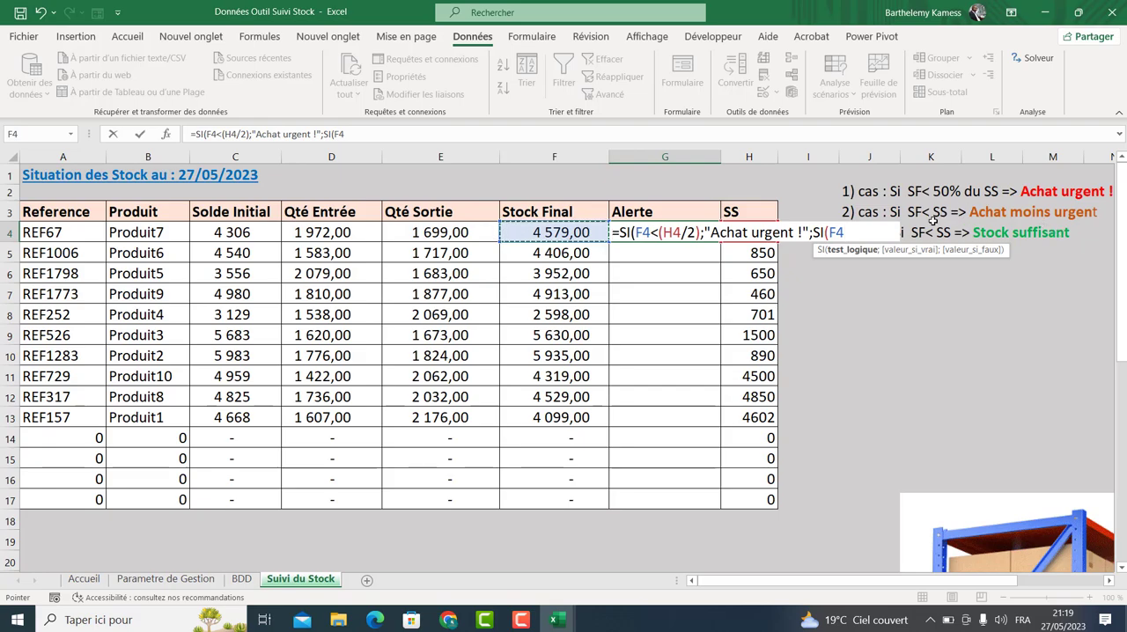
{"action": "type", "text": "<"}
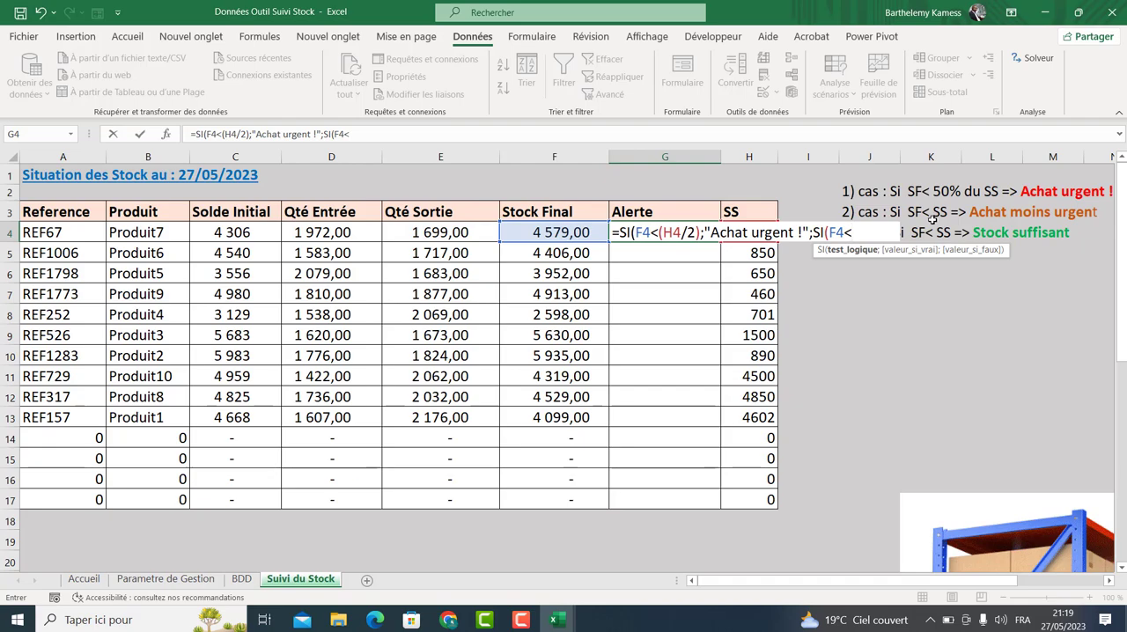
{"action": "type", "text": "H"}
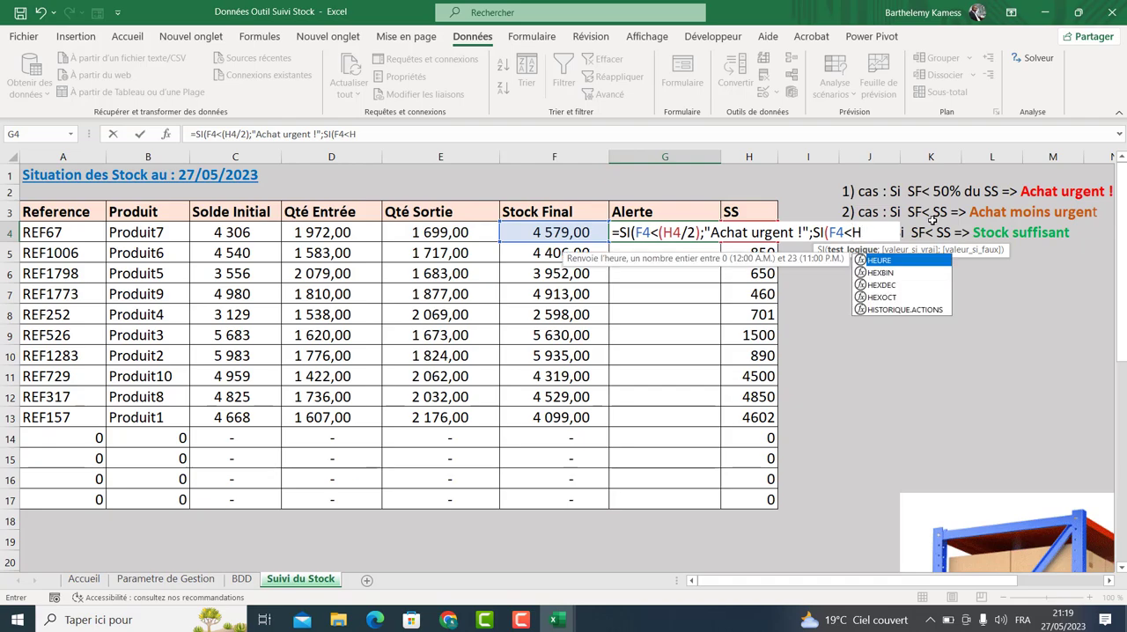
{"action": "type", "text": "4;"}
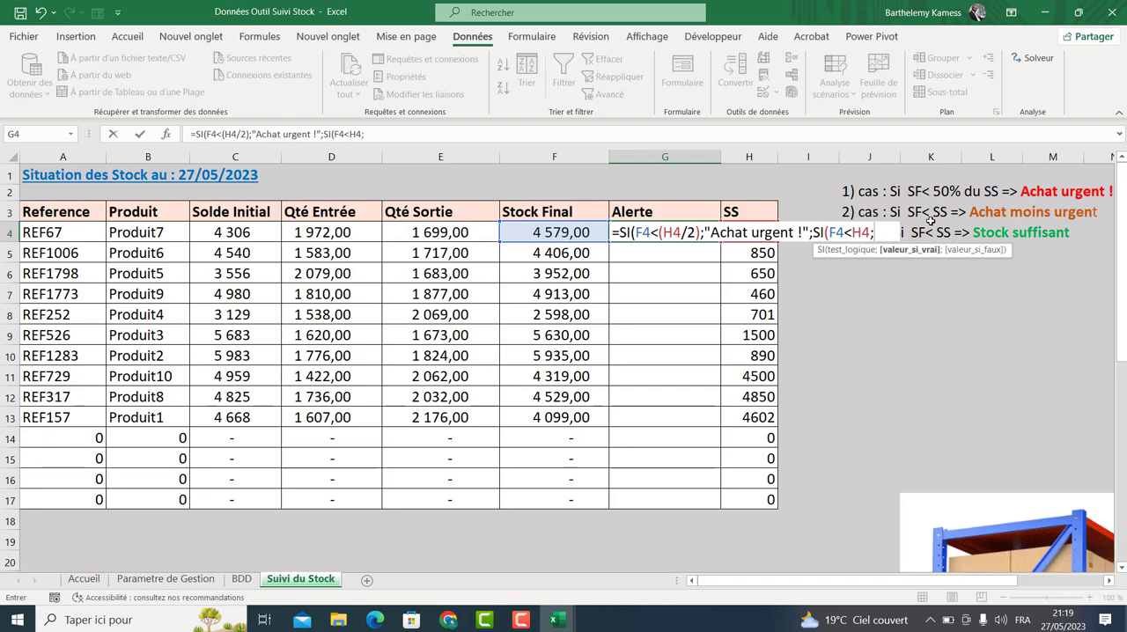
{"action": "type", "text": "\"Acah"}
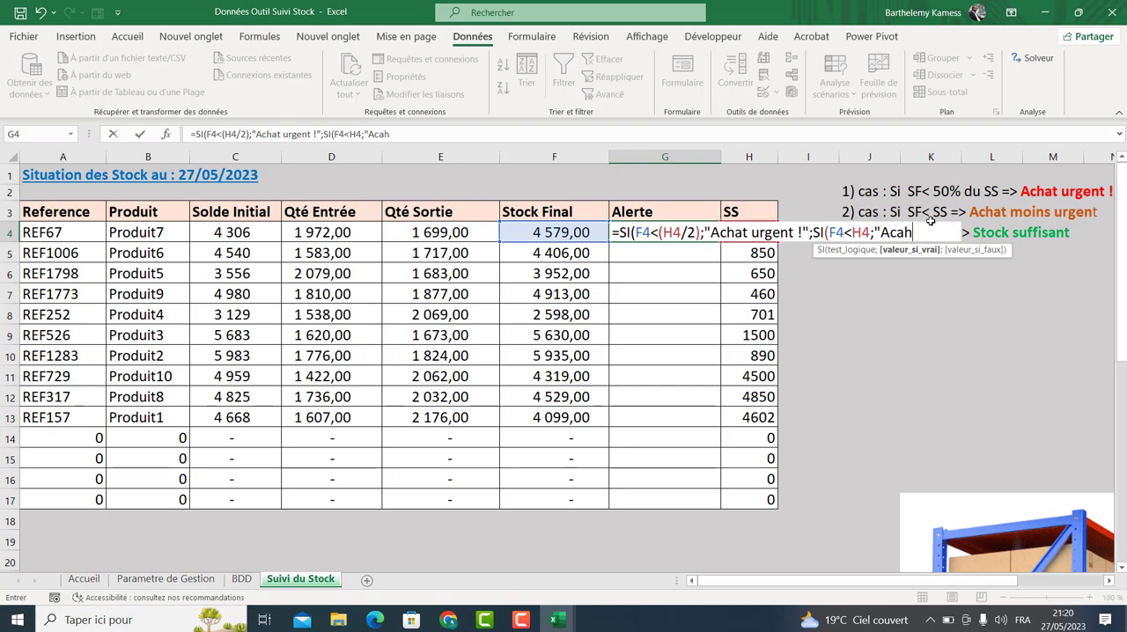
Enter "Achat moins urgent" as the nested SI's value when F4 is below H4.
{"action": "key", "text": "BackSpace"}
{"action": "type", "text": "hat moins urgent"}
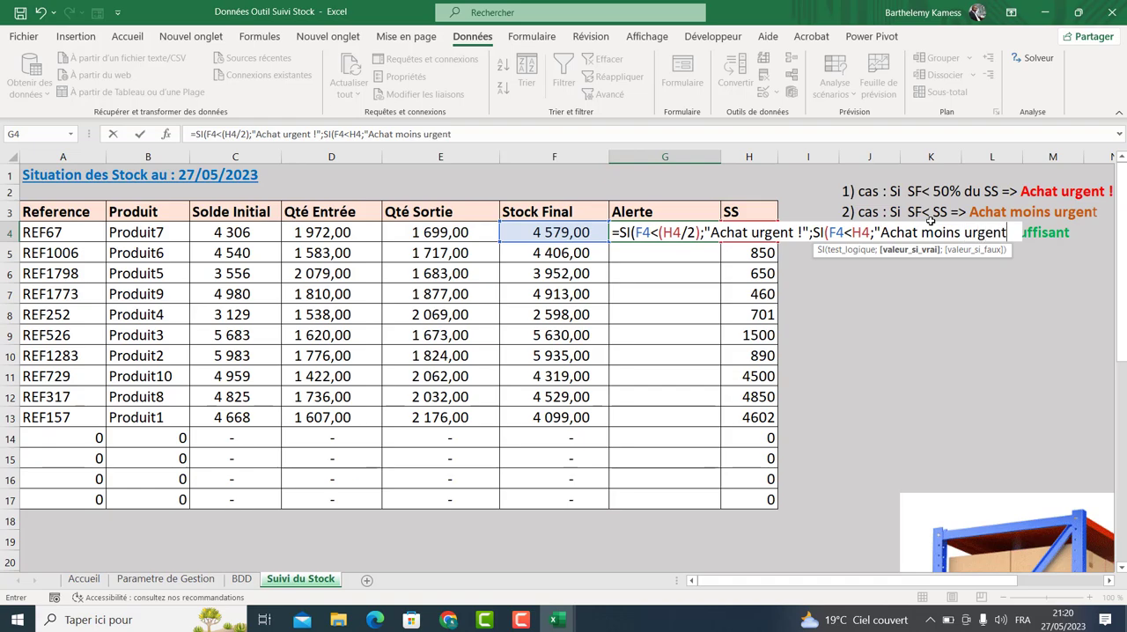
{"action": "type", "text": "\""}
{"action": "type", "text": ";"}
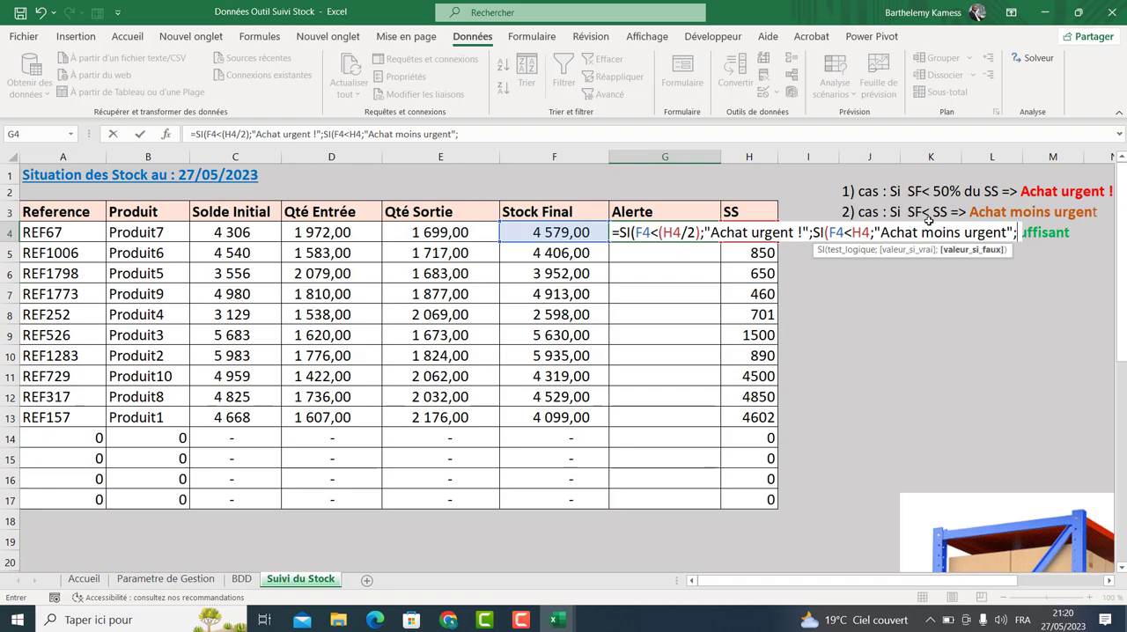
{"action": "type", "text": "\""}
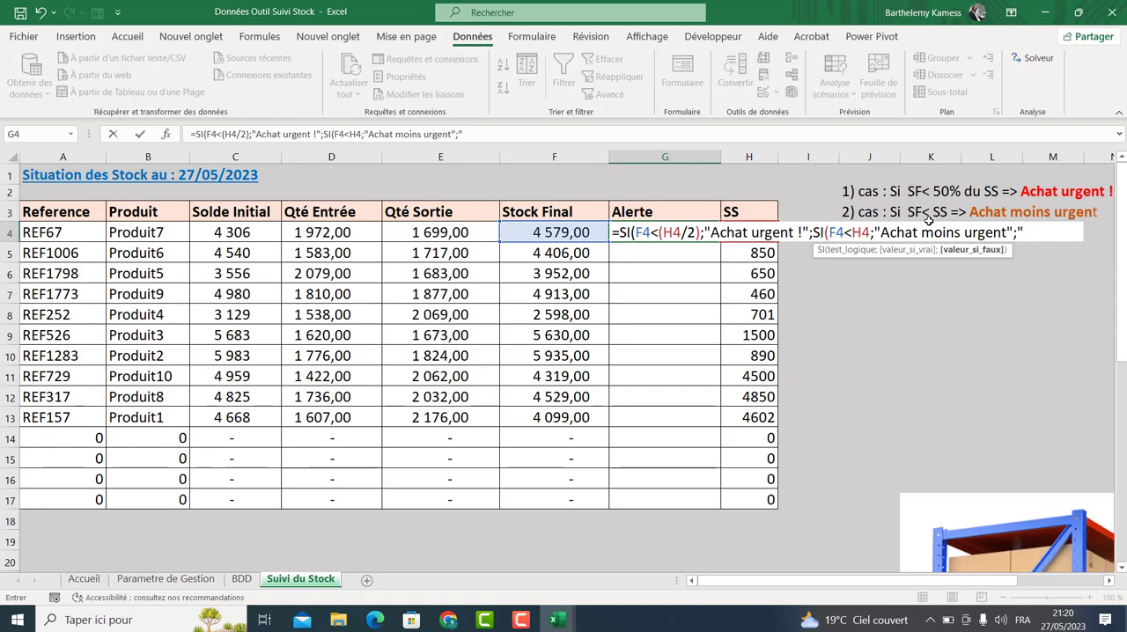
{"action": "type", "text": "Stock suffisant"}
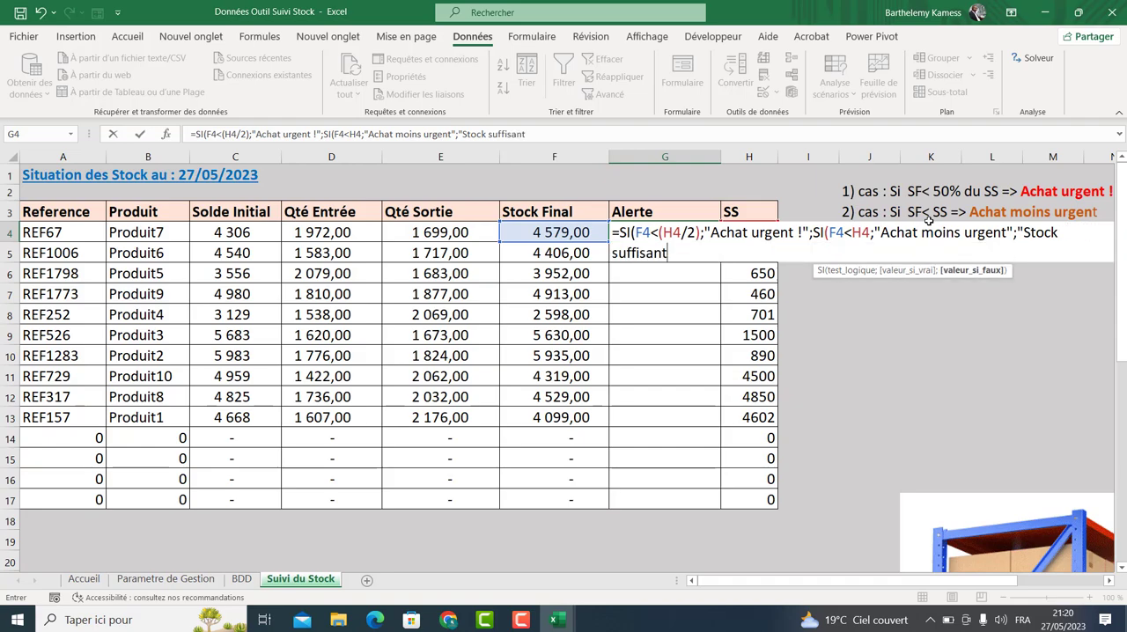
{"action": "type", "text": "\""}
Enter "Stock suffisant" as the final false value, close the formula and accept the suggested parenthesis correction.
{"action": "type", "text": ")"}
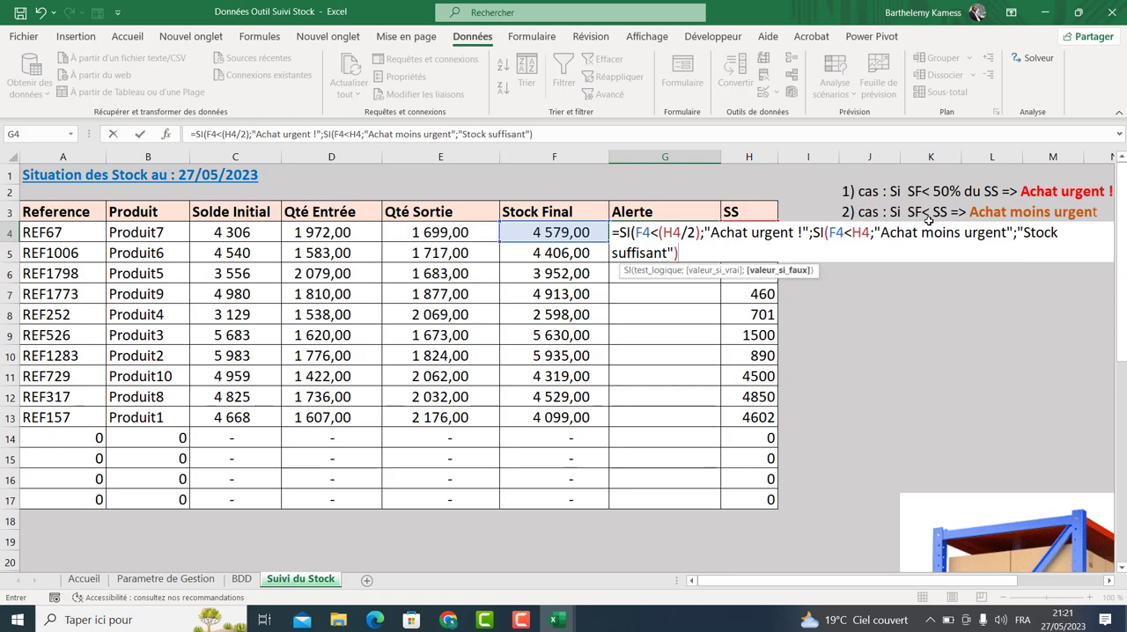
{"action": "key", "text": "Return"}
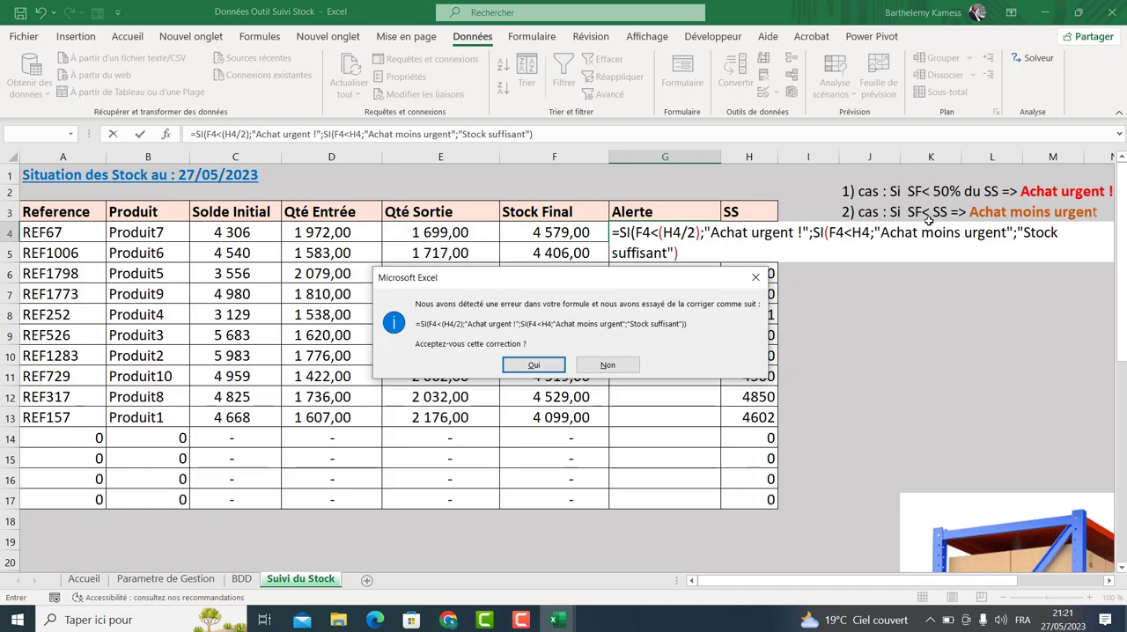
{"action": "left_click", "coordinate": [534, 365]}
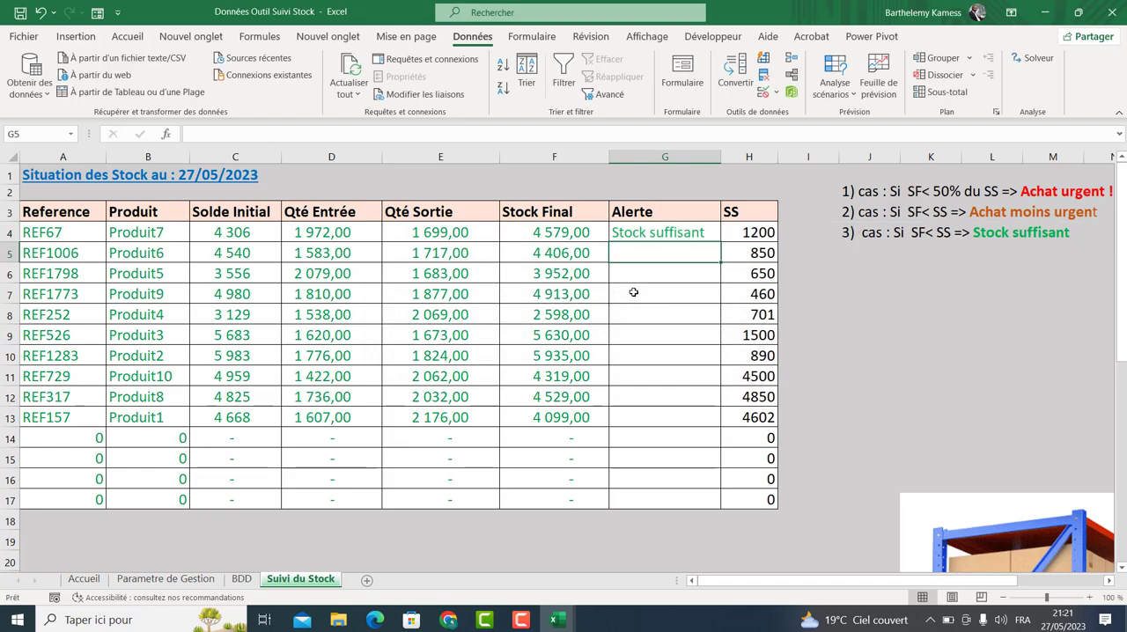
Copy the G4 alert formula down to row 17 and widen the Alerte column to fit the text.
{"action": "left_click", "coordinate": [660, 228]}
{"action": "double_click", "coordinate": [719, 243]}
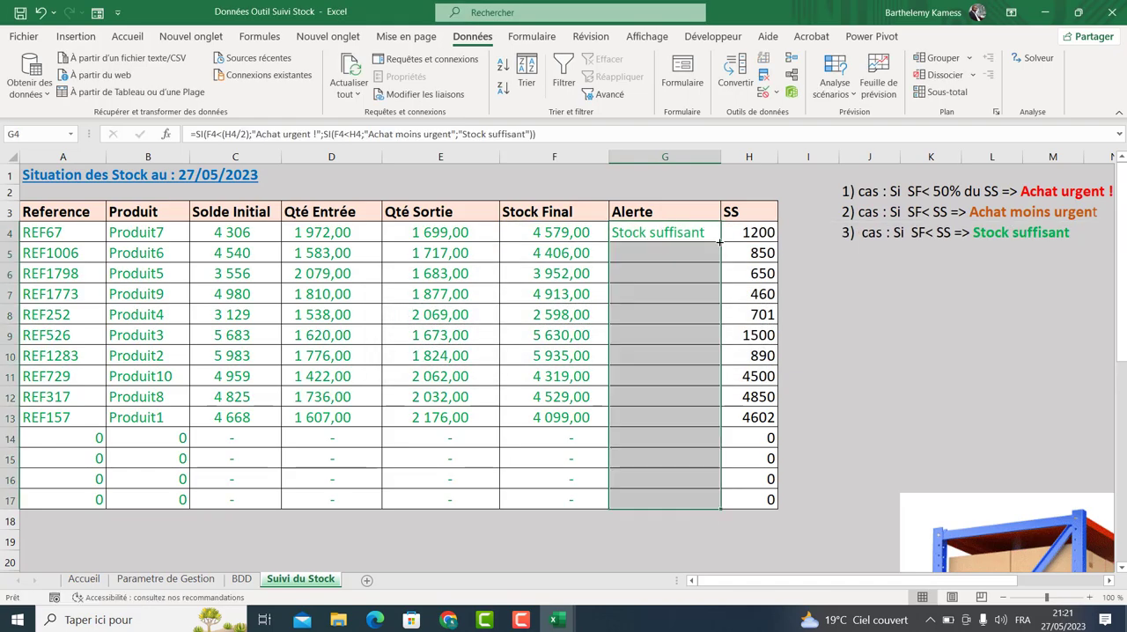
{"action": "left_click", "coordinate": [870, 335]}
{"action": "left_click_drag", "start_coordinate": [720, 158], "coordinate": [784, 160]}
{"action": "left_click", "coordinate": [696, 374]}
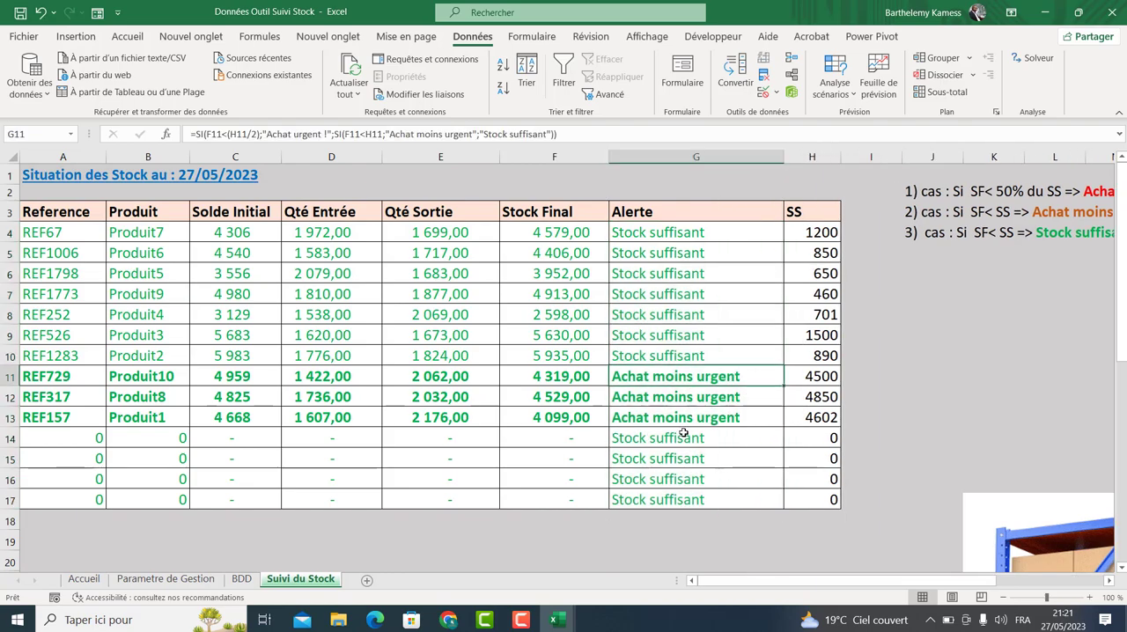
Inspect the alert, final stock and SS formulas in rows 4 and 13.
{"action": "left_click", "coordinate": [673, 403]}
{"action": "left_click", "coordinate": [673, 413]}
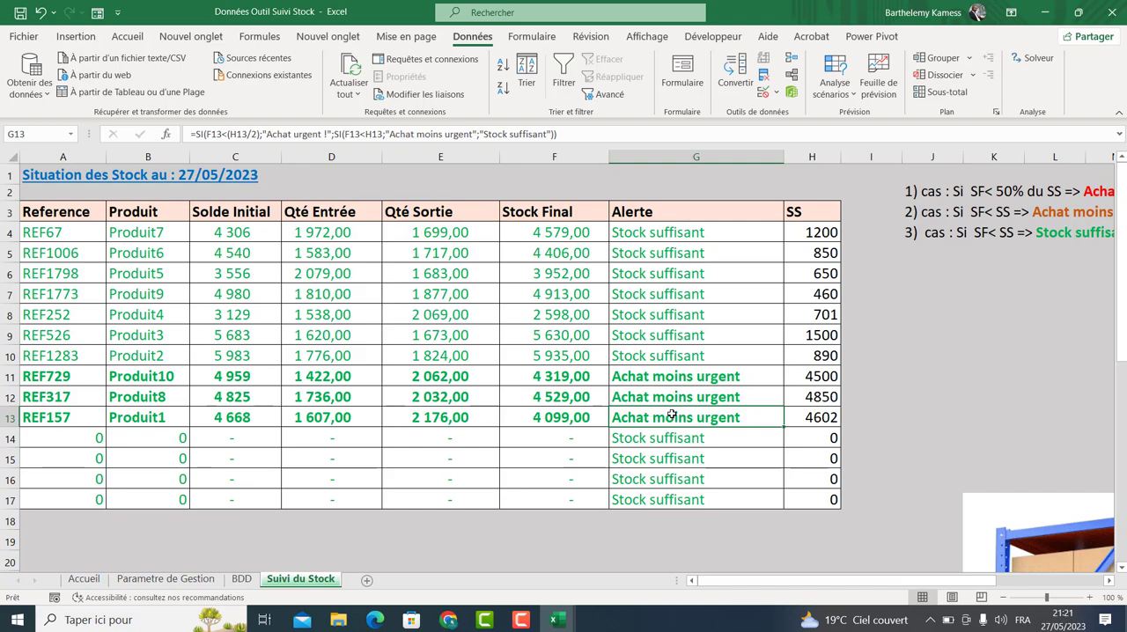
{"action": "left_click", "coordinate": [686, 230]}
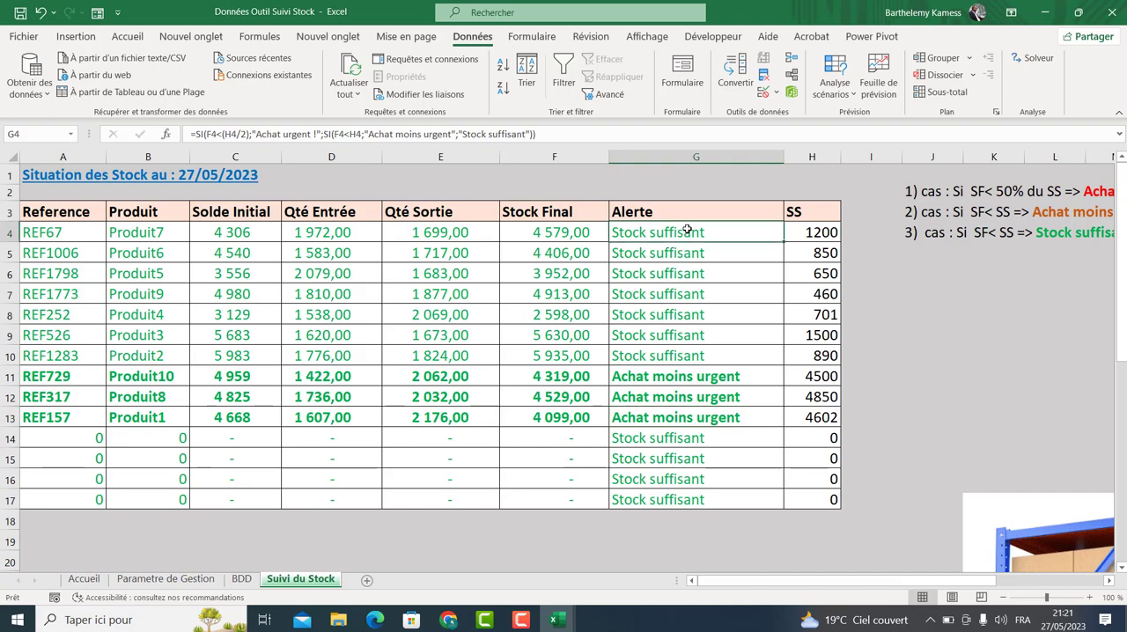
{"action": "left_click", "coordinate": [575, 227]}
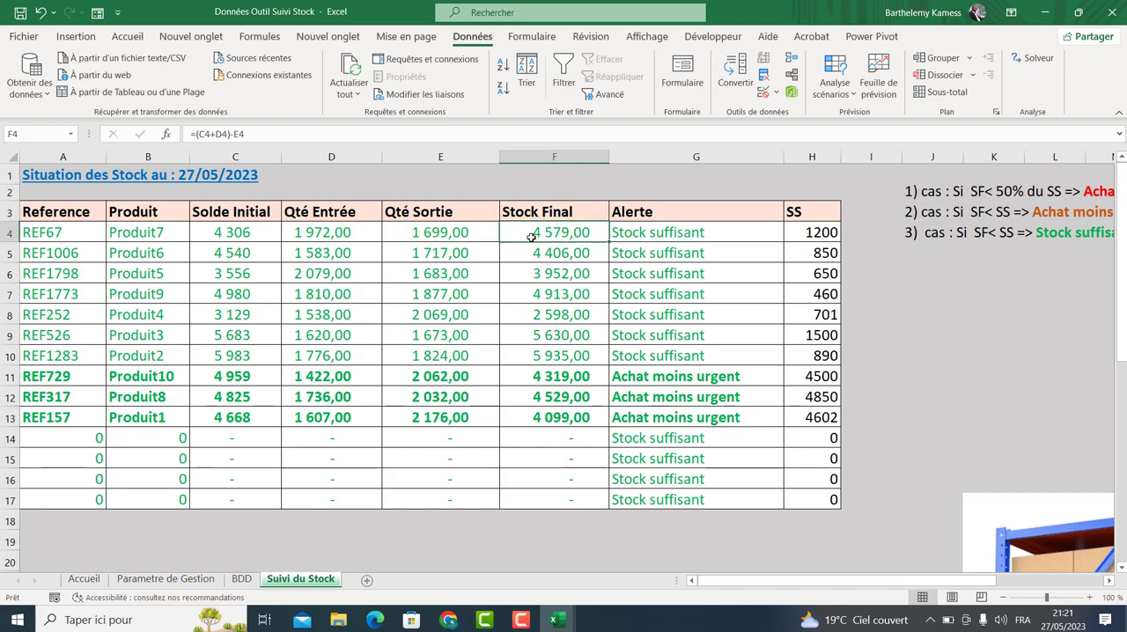
{"action": "left_click", "coordinate": [820, 233]}
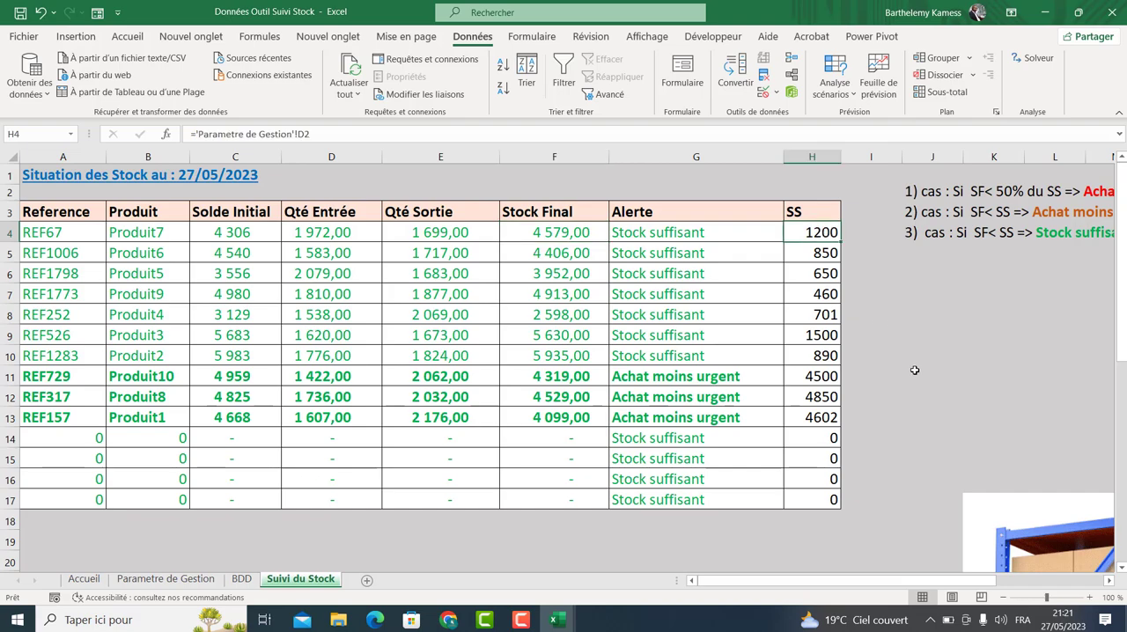
Calculate half of H4's safety stock in J6 with =H4/2.
{"action": "left_click", "coordinate": [918, 282]}
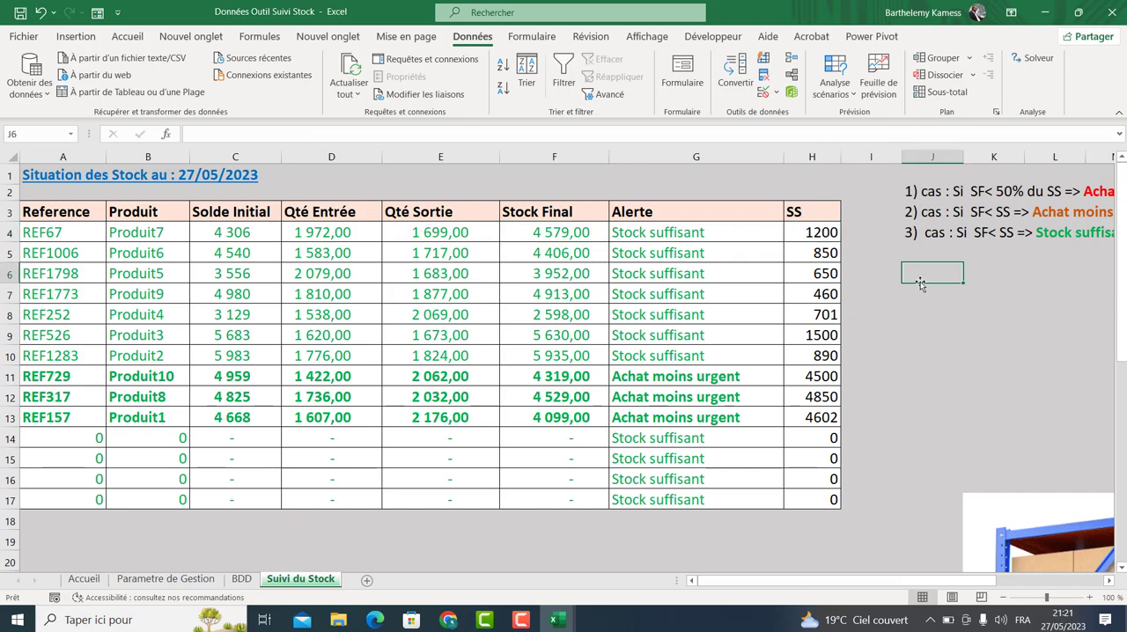
{"action": "type", "text": "="}
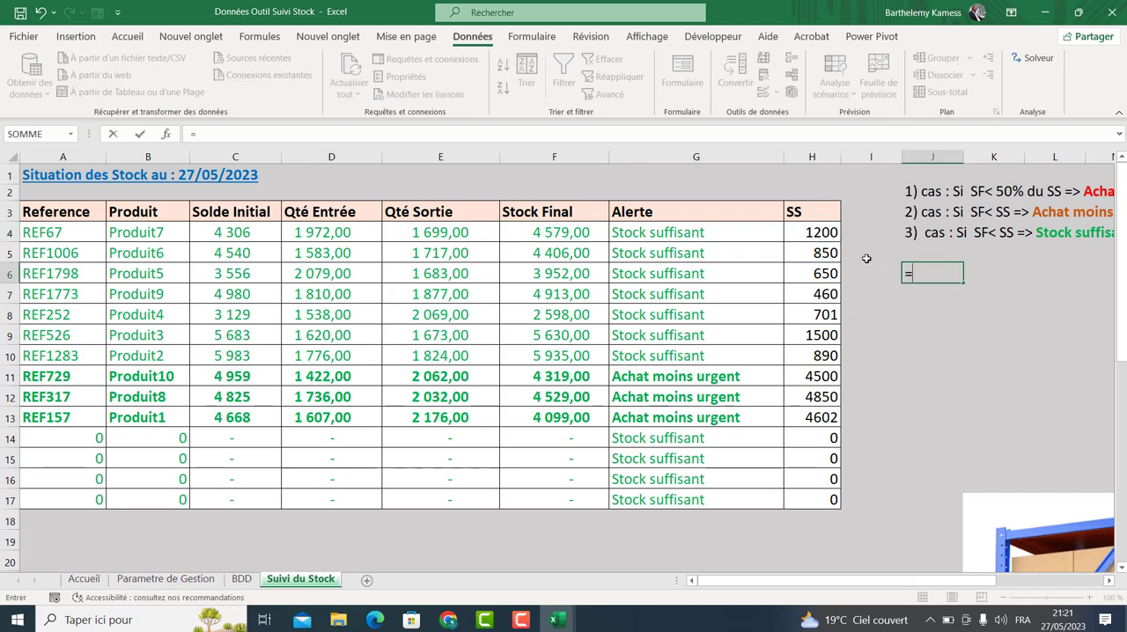
{"action": "left_click", "coordinate": [814, 231]}
{"action": "type", "text": "/2"}
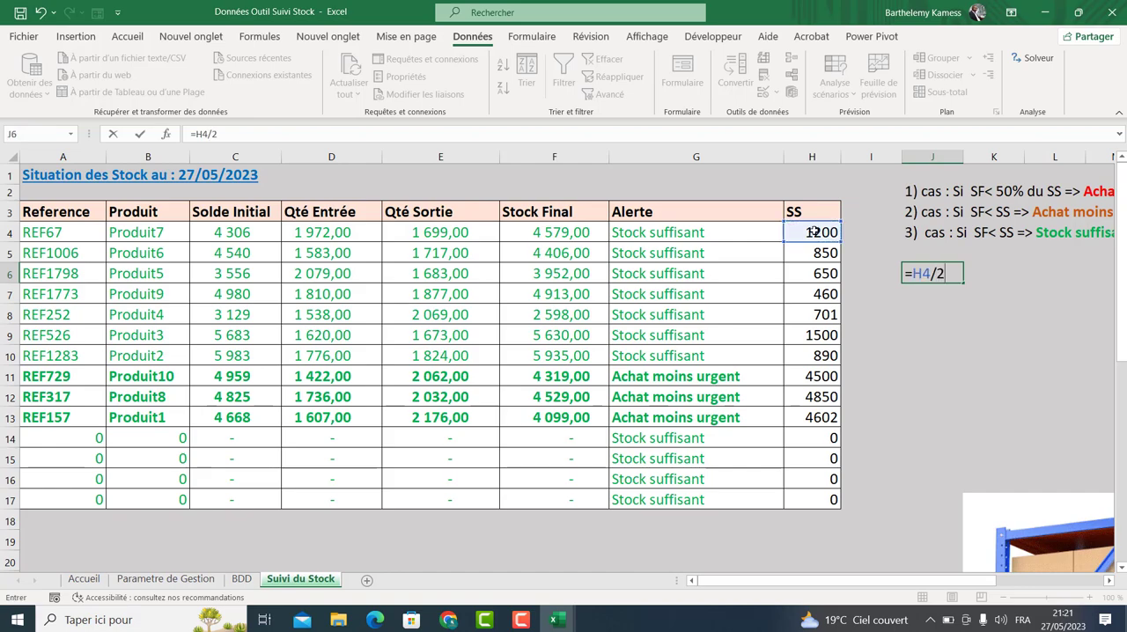
{"action": "key", "text": "Return"}
Compare the final stock, alert and safety stock cells for rows 4 and 11.
{"action": "left_click", "coordinate": [560, 232]}
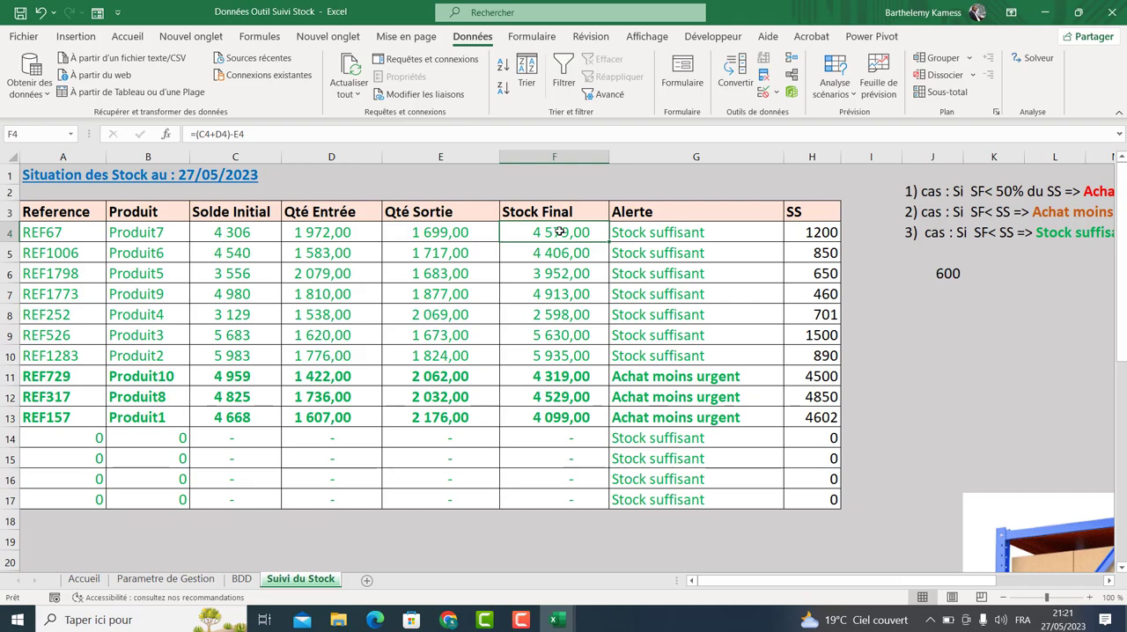
{"action": "left_click", "coordinate": [943, 273]}
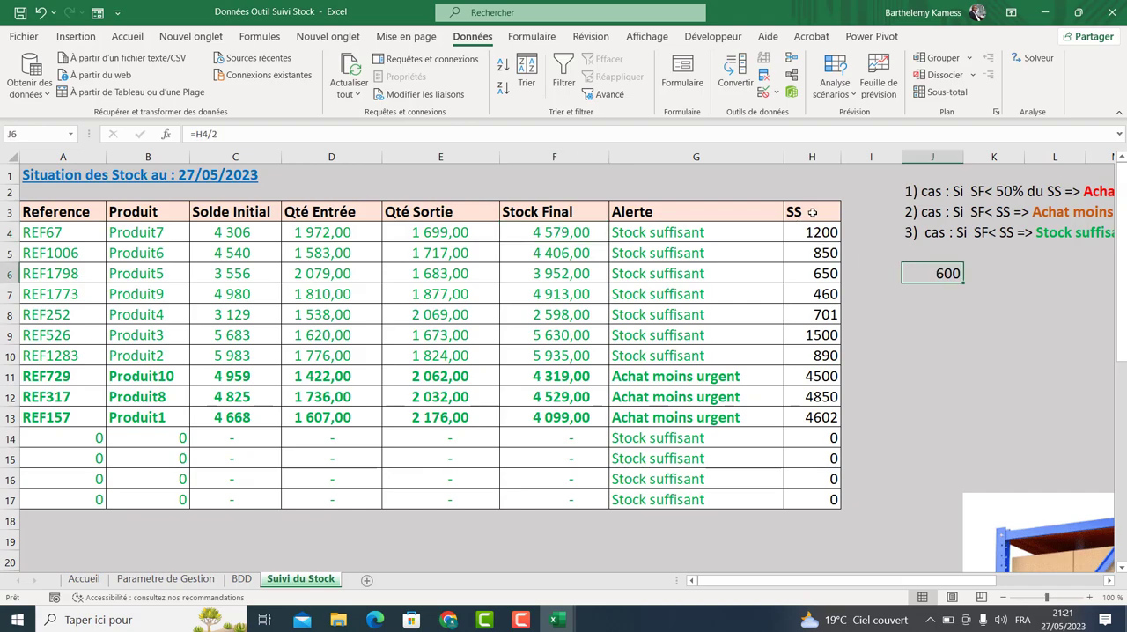
{"action": "left_click", "coordinate": [705, 232]}
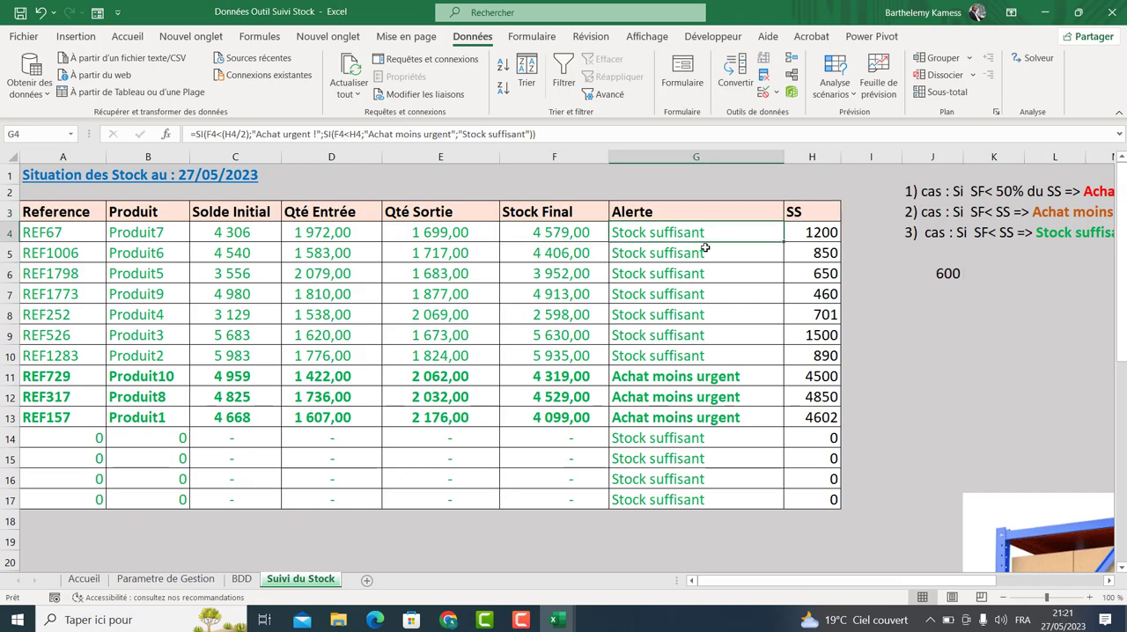
{"action": "left_click", "coordinate": [564, 379]}
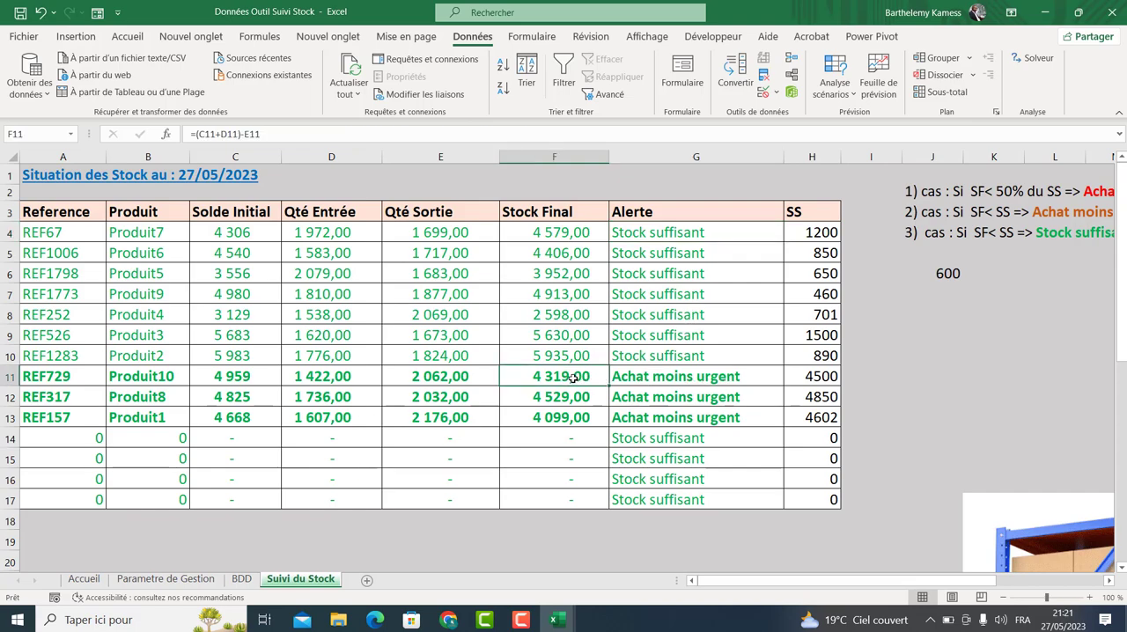
{"action": "left_click", "coordinate": [806, 376]}
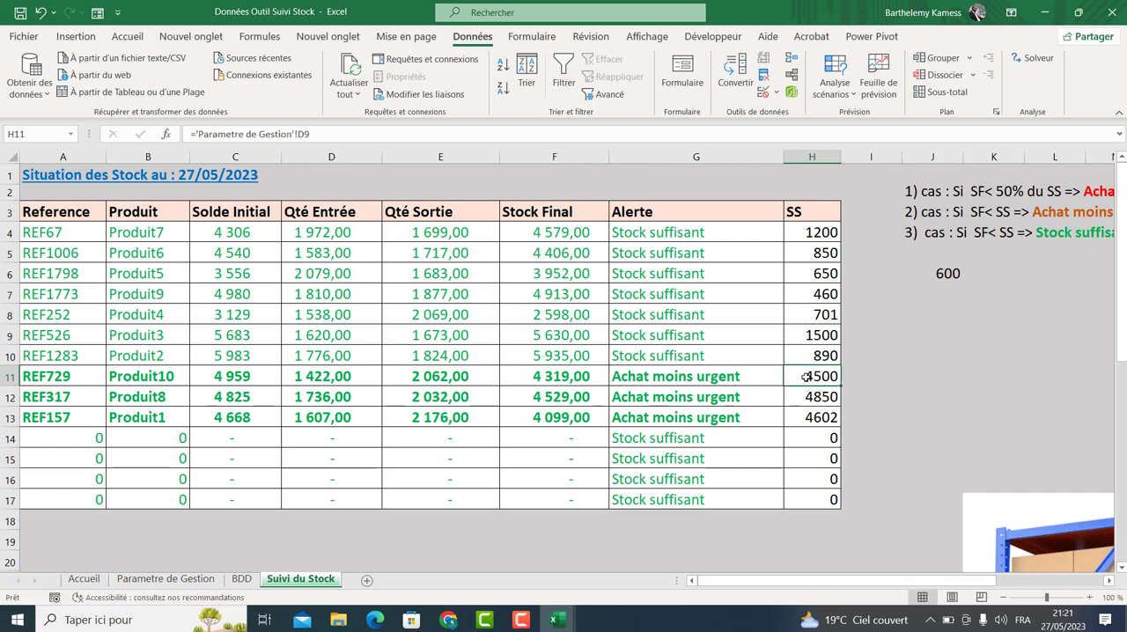
{"action": "left_click", "coordinate": [647, 380]}
{"action": "left_click", "coordinate": [802, 375]}
{"action": "left_click", "coordinate": [574, 381]}
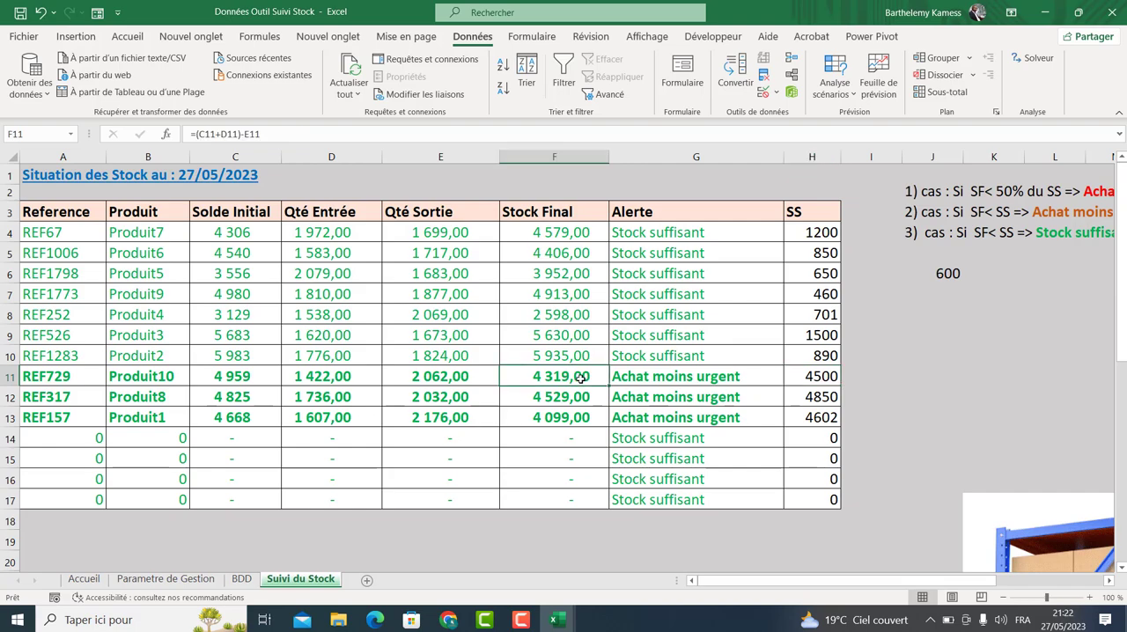
{"action": "left_click", "coordinate": [818, 384]}
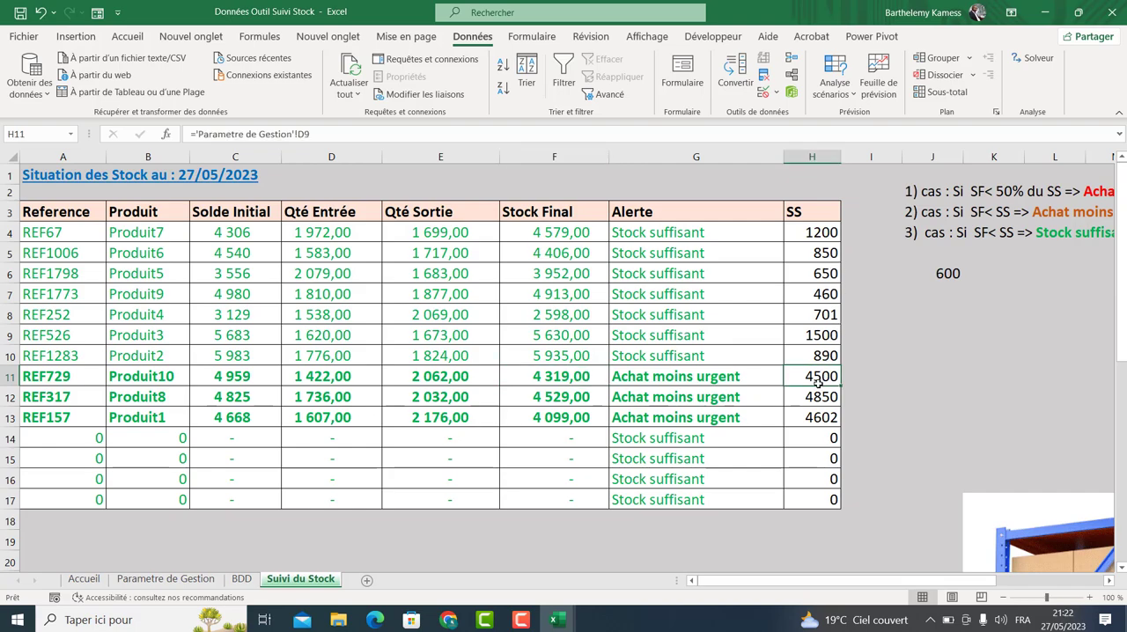
Clear the helper calculation in J6.
{"action": "left_click", "coordinate": [942, 273]}
{"action": "key", "text": "Delete"}
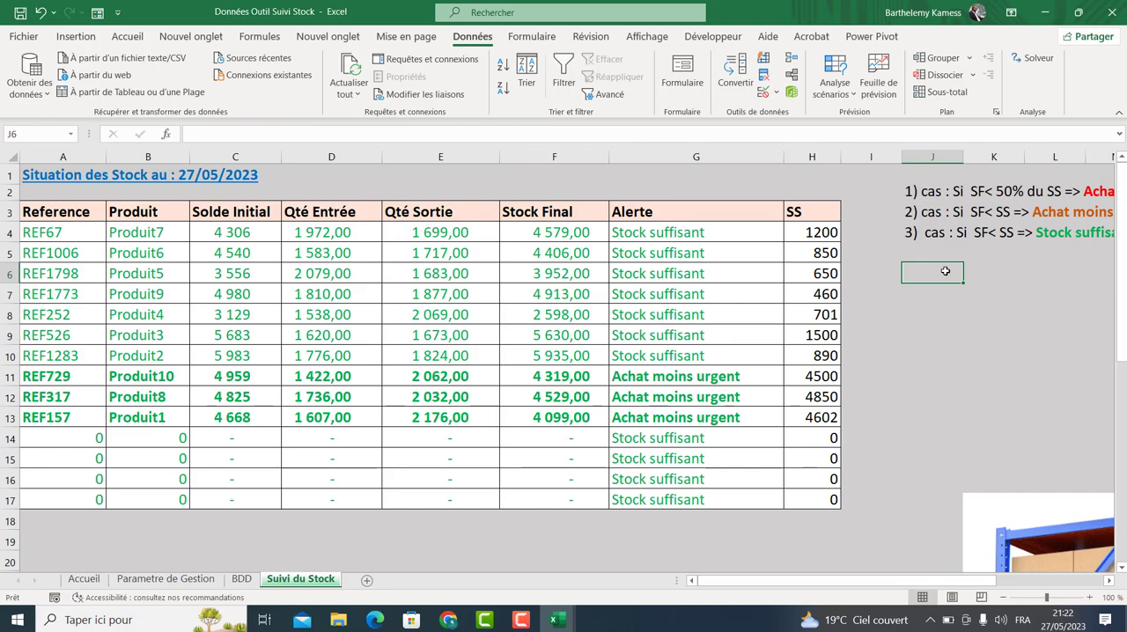
{"action": "left_click", "coordinate": [919, 424]}
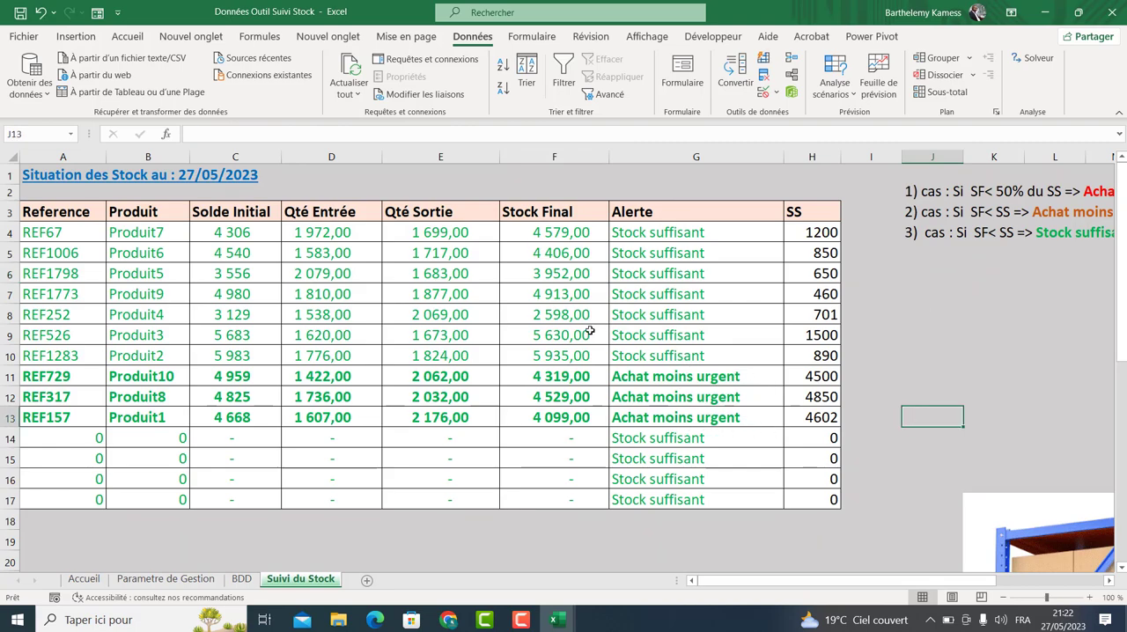
Test the alerts by entering 800 and then 5 as F8's final stock, undoing each entry.
{"action": "left_click", "coordinate": [562, 314]}
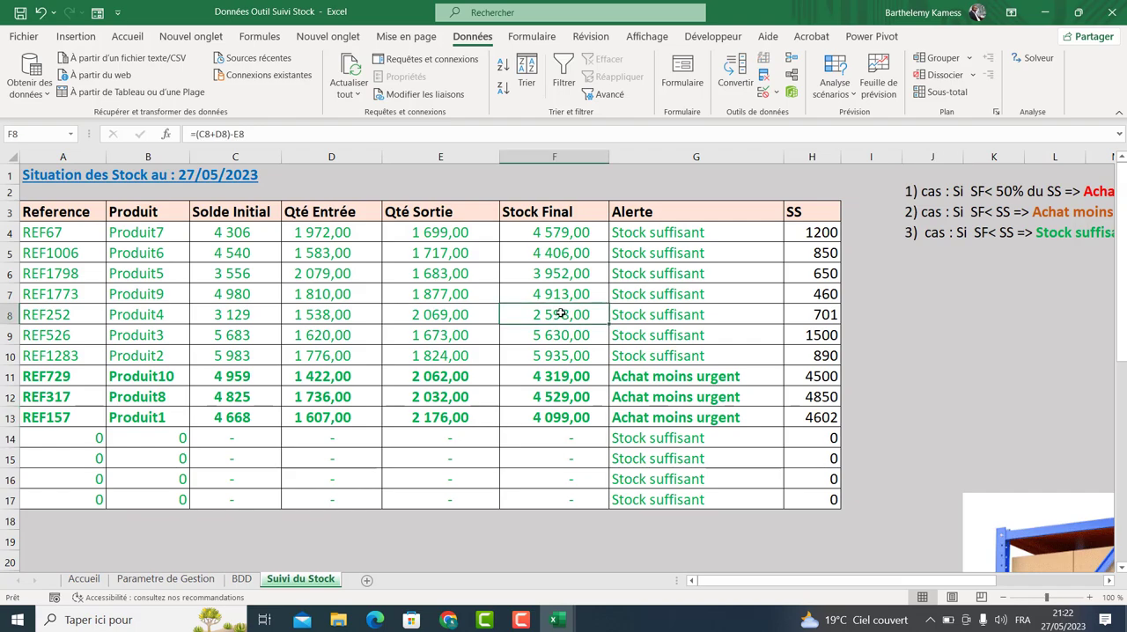
{"action": "type", "text": "800"}
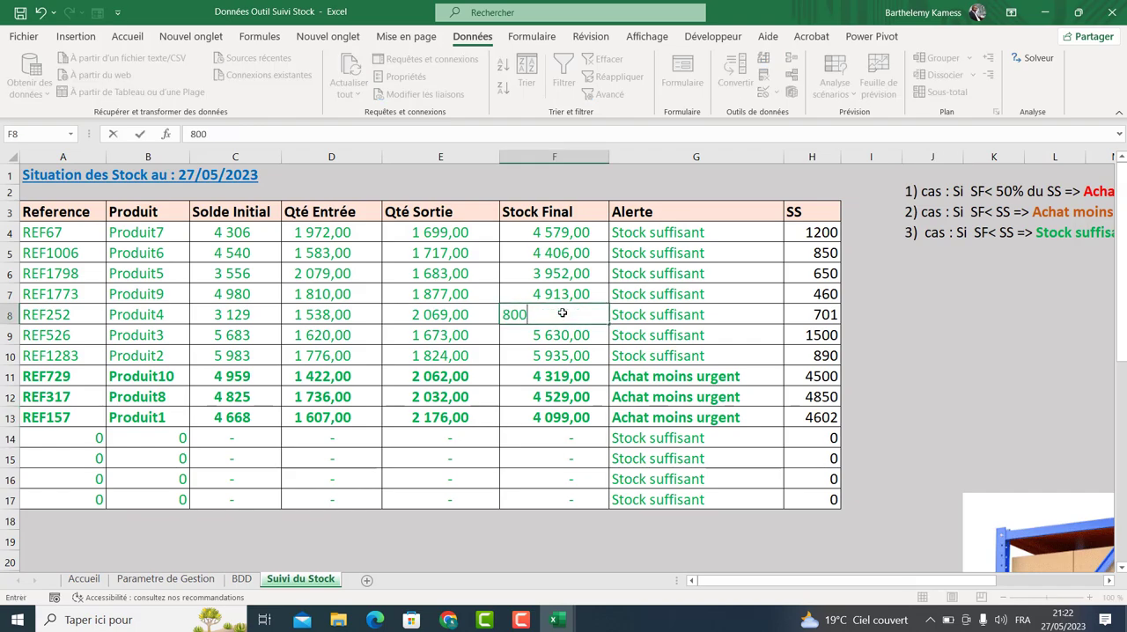
{"action": "key", "text": "Return"}
{"action": "left_click", "coordinate": [562, 313]}
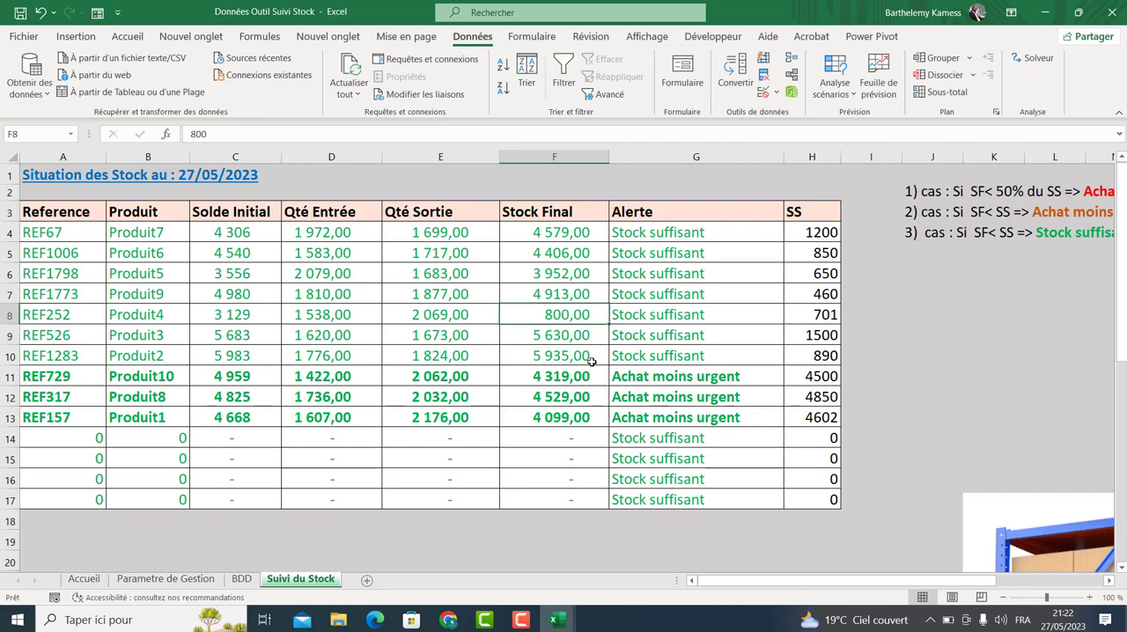
{"action": "left_click", "coordinate": [40, 13]}
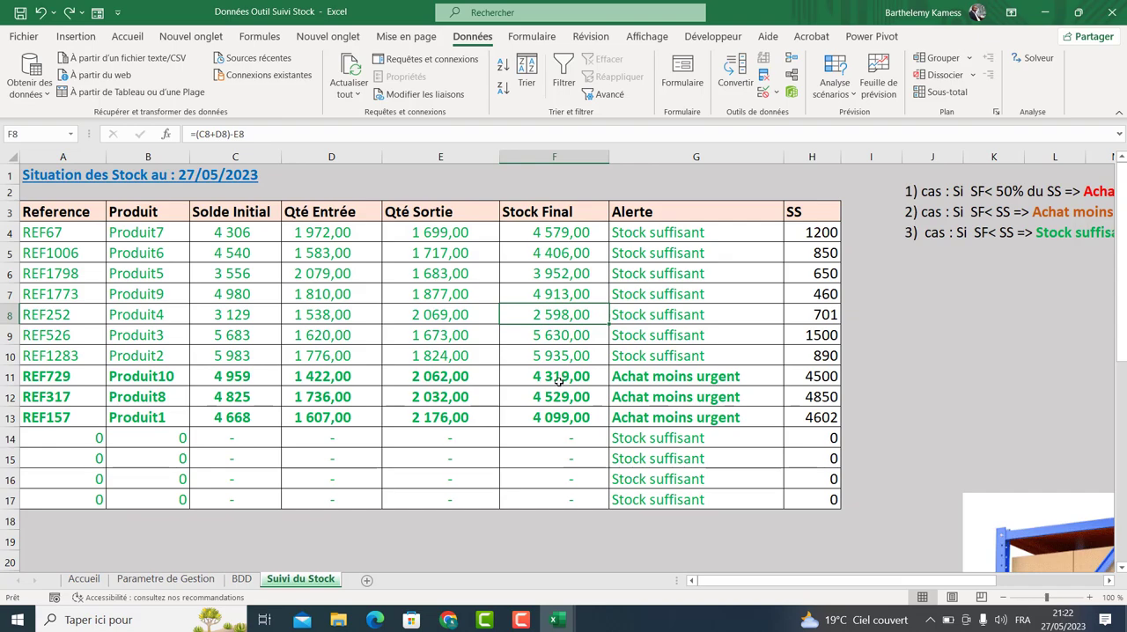
{"action": "type", "text": "5"}
{"action": "key", "text": "Return"}
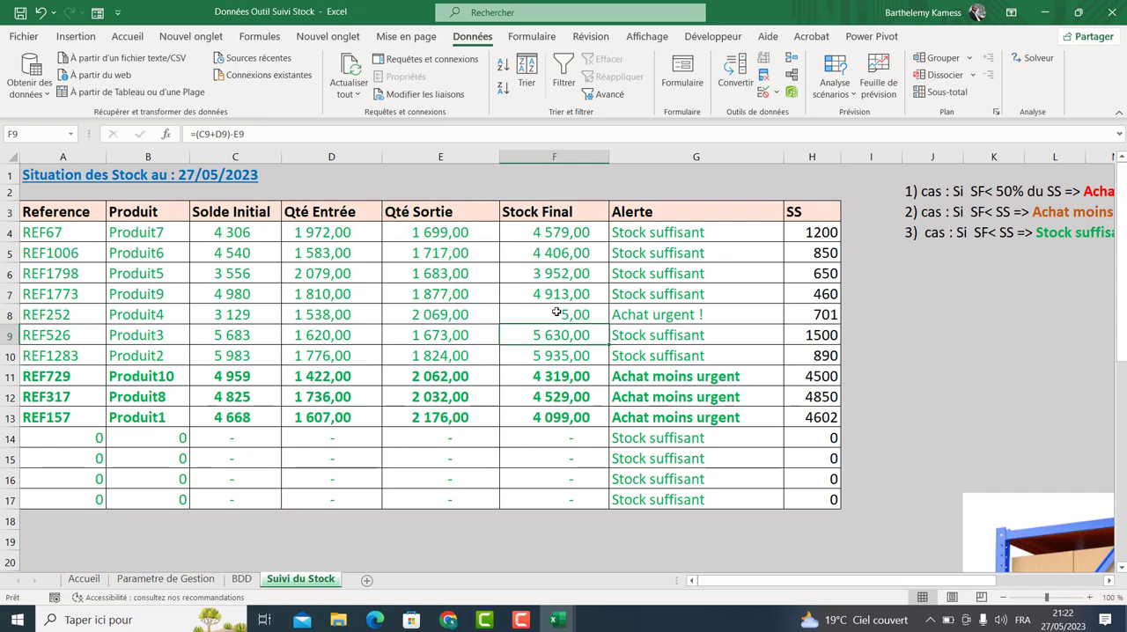
{"action": "left_click", "coordinate": [554, 315]}
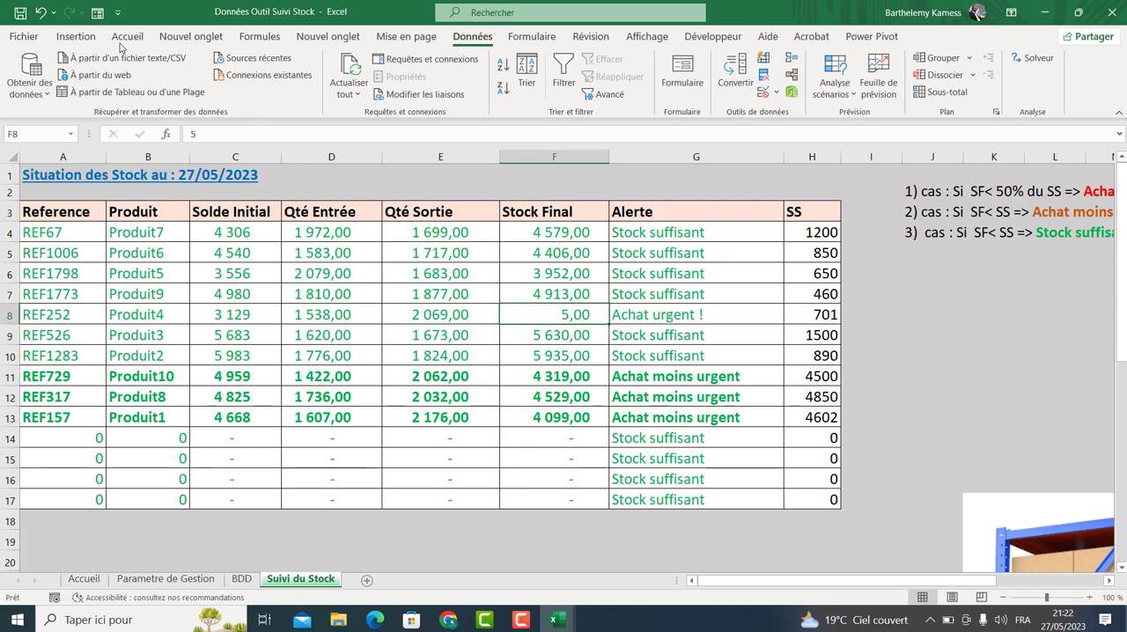
{"action": "key", "text": "ctrl+z"}
Delete all existing conditional formatting rules from the stock table range A4:H17.
{"action": "left_click_drag", "start_coordinate": [79, 230], "coordinate": [789, 459]}
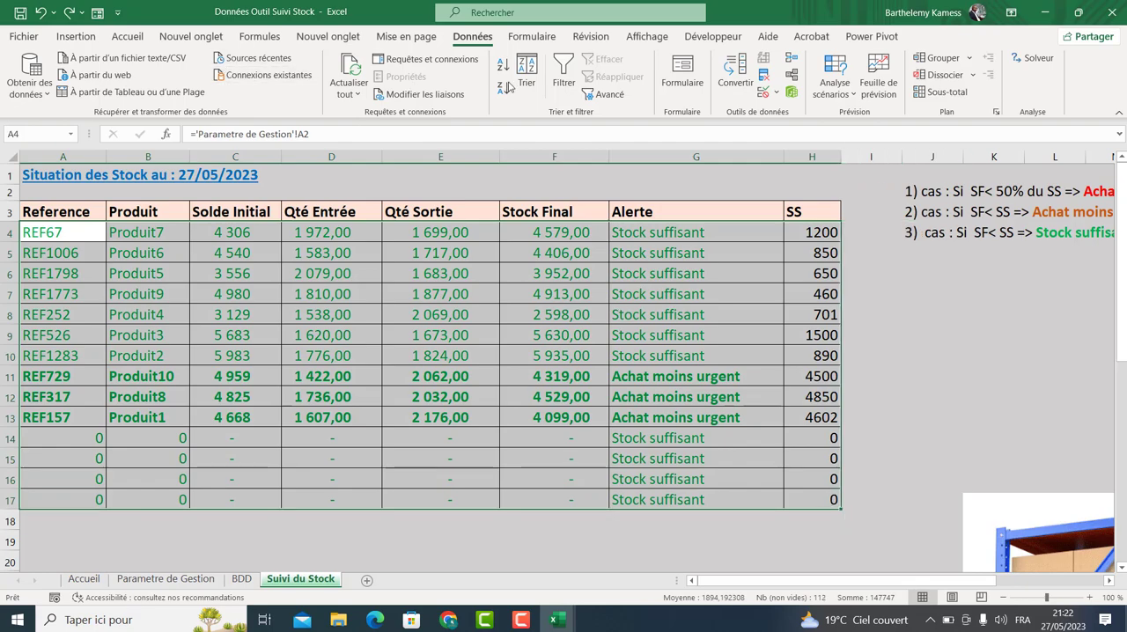
{"action": "left_click", "coordinate": [128, 36]}
{"action": "left_click", "coordinate": [695, 84]}
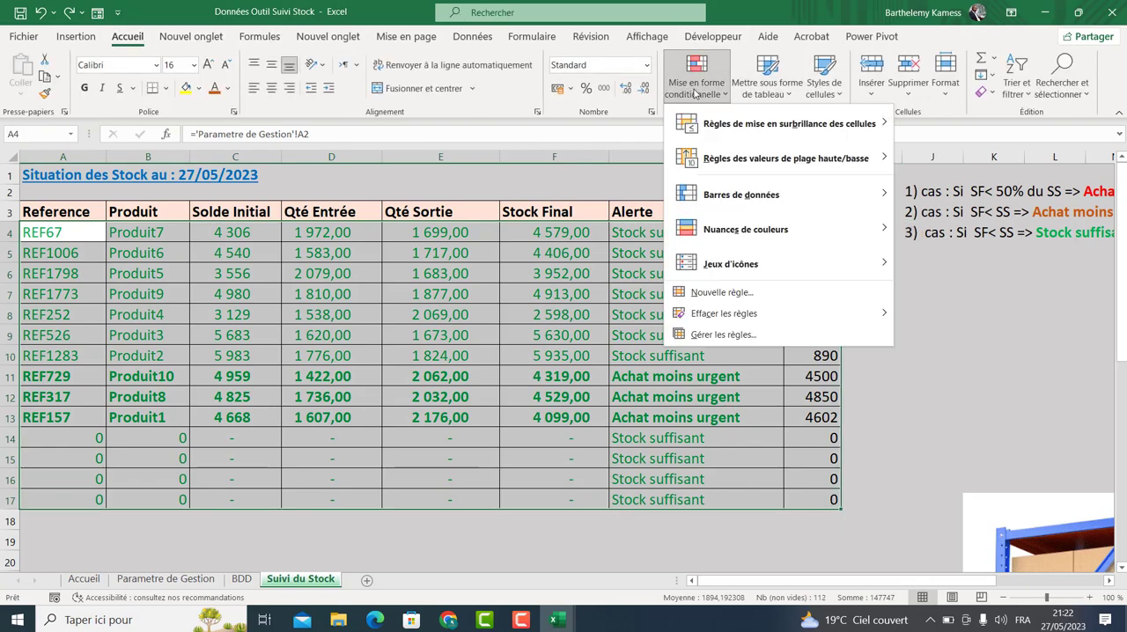
{"action": "left_click", "coordinate": [723, 335]}
{"action": "left_click", "coordinate": [493, 307]}
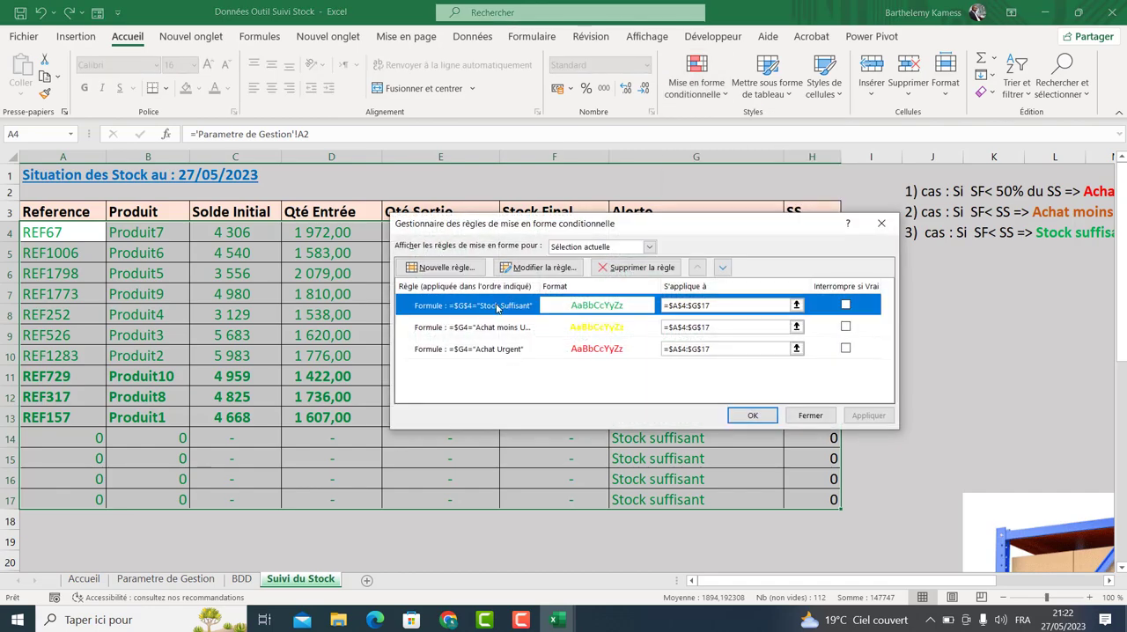
{"action": "left_click", "coordinate": [630, 267]}
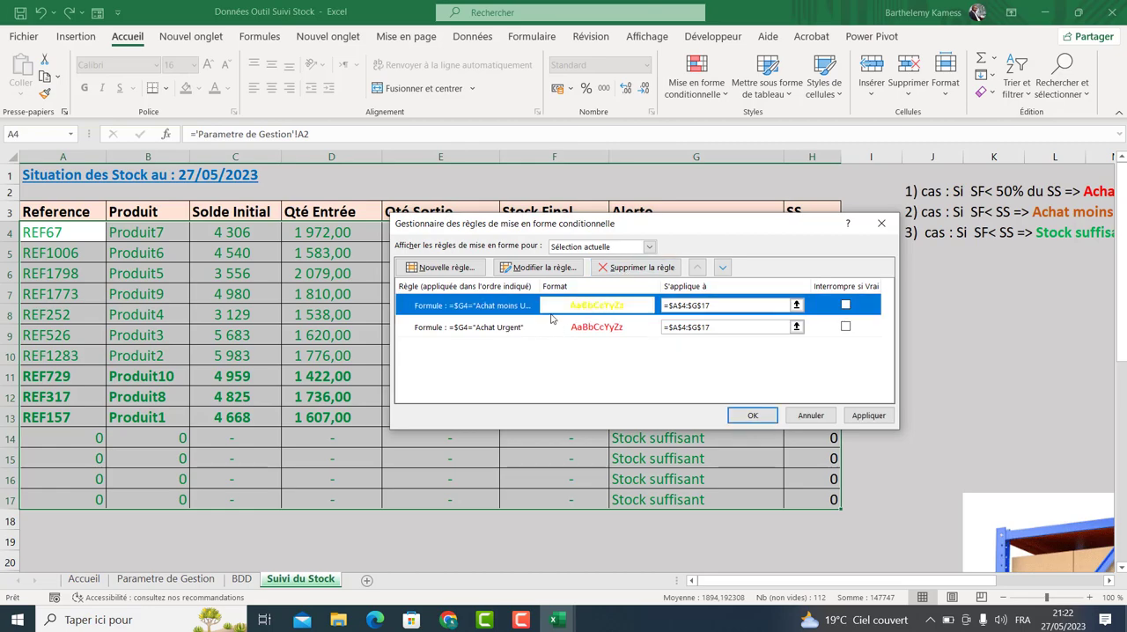
{"action": "left_click", "coordinate": [629, 268]}
{"action": "left_click", "coordinate": [626, 268]}
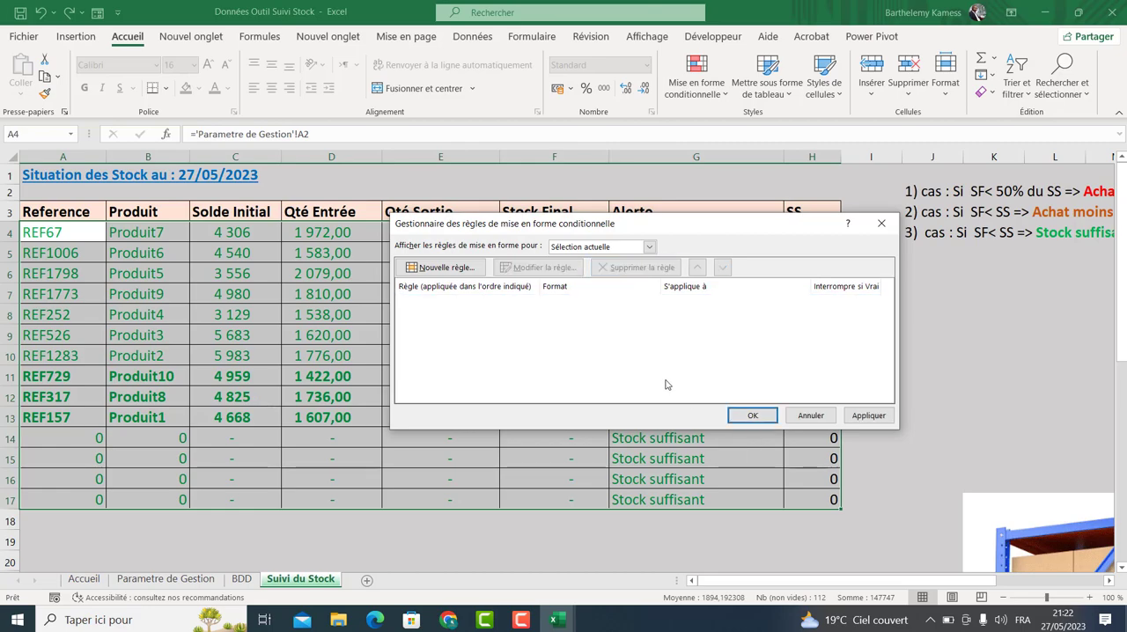
{"action": "left_click", "coordinate": [750, 414]}
Add a formula rule =$G4="Stock suffisant" applying a green font to the table rows.
{"action": "left_click", "coordinate": [766, 77]}
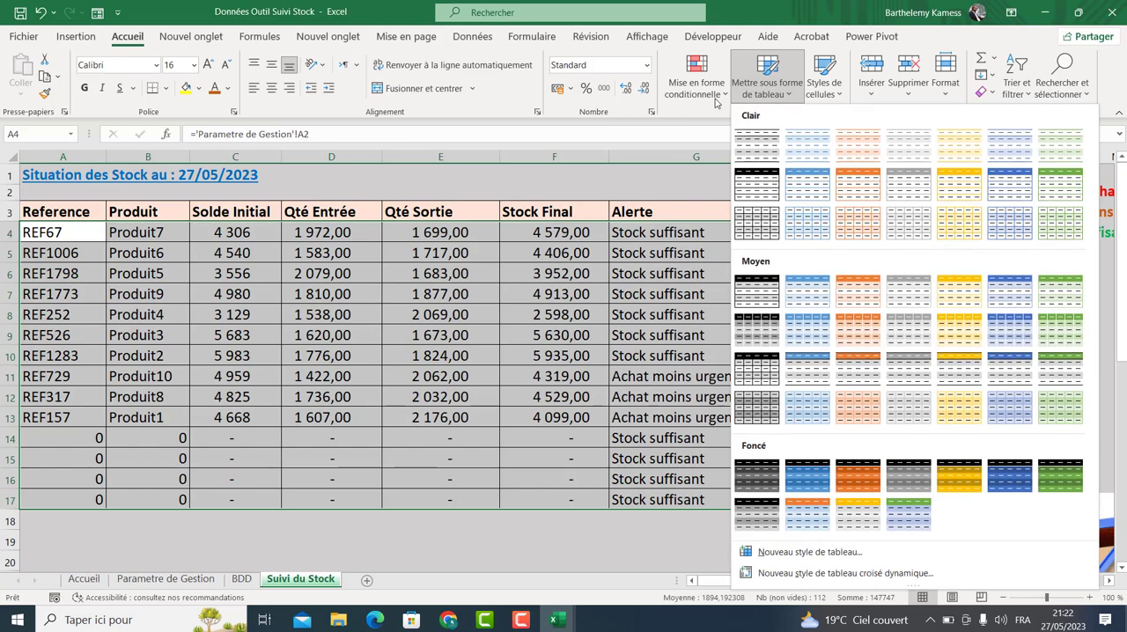
{"action": "left_click", "coordinate": [696, 78]}
{"action": "left_click", "coordinate": [718, 292]}
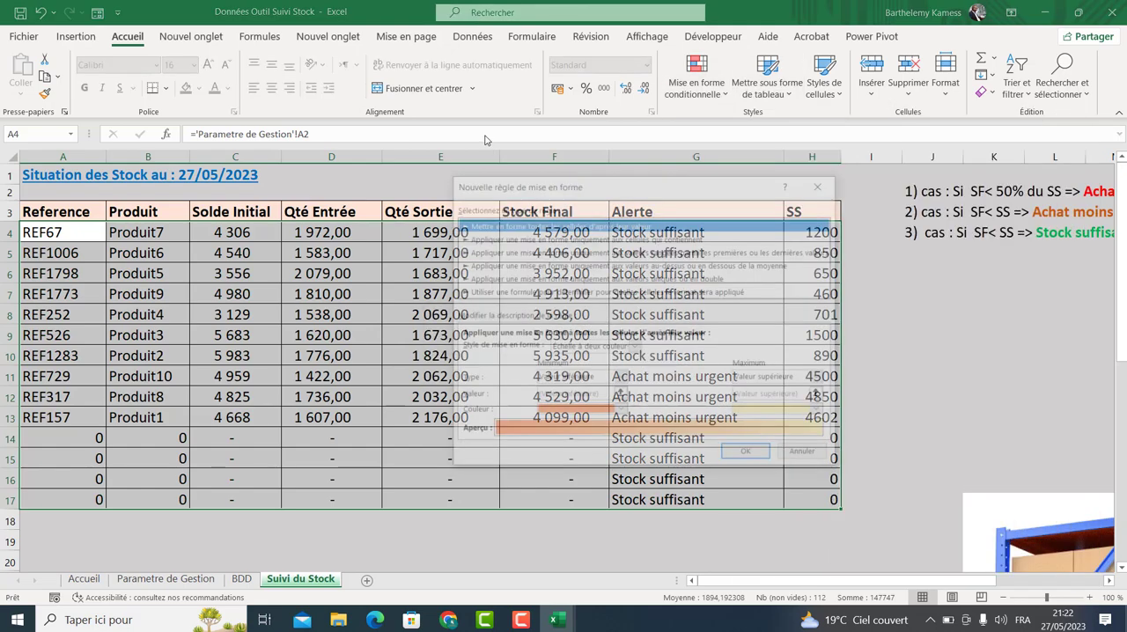
{"action": "left_click", "coordinate": [503, 294]}
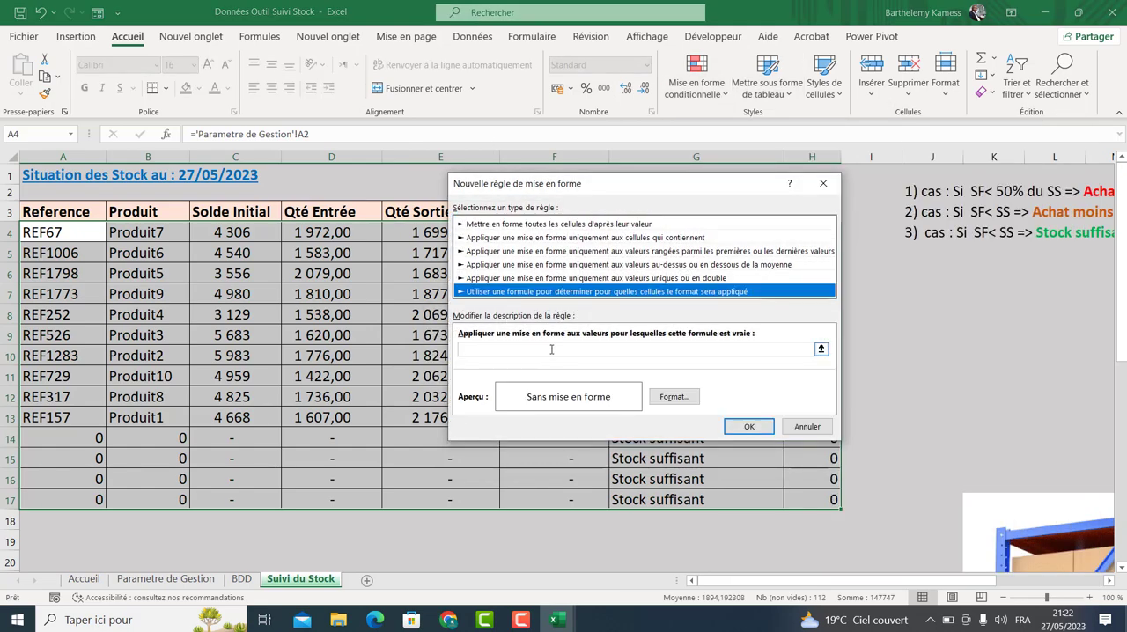
{"action": "left_click", "coordinate": [552, 348]}
{"action": "left_click_drag", "start_coordinate": [654, 186], "coordinate": [941, 267]}
{"action": "left_click", "coordinate": [710, 230]}
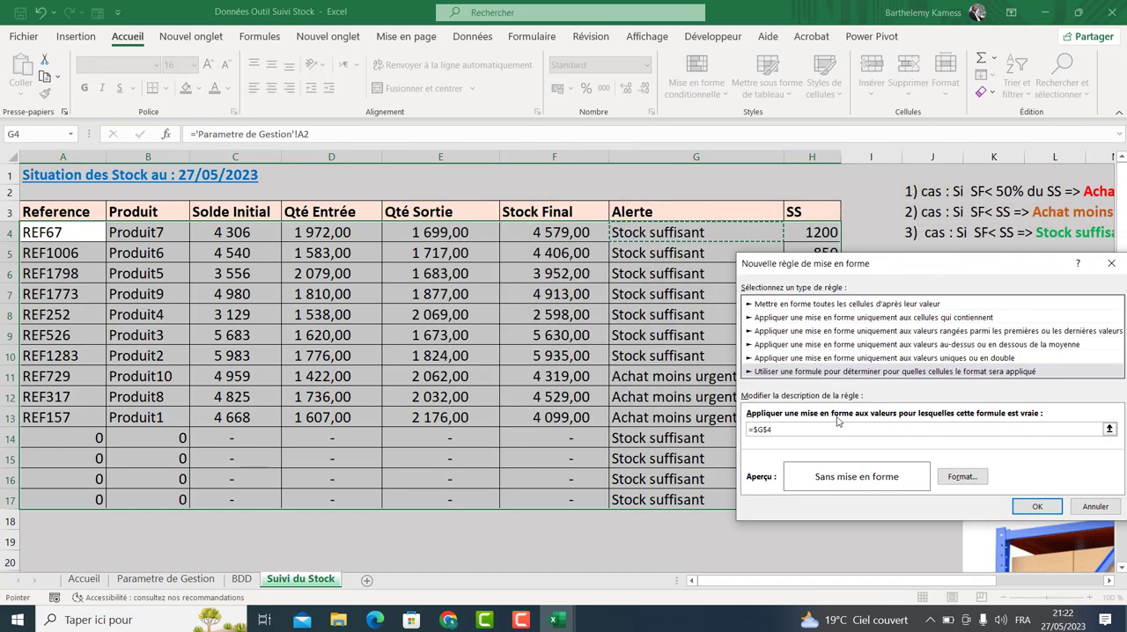
{"action": "type", "text": "="}
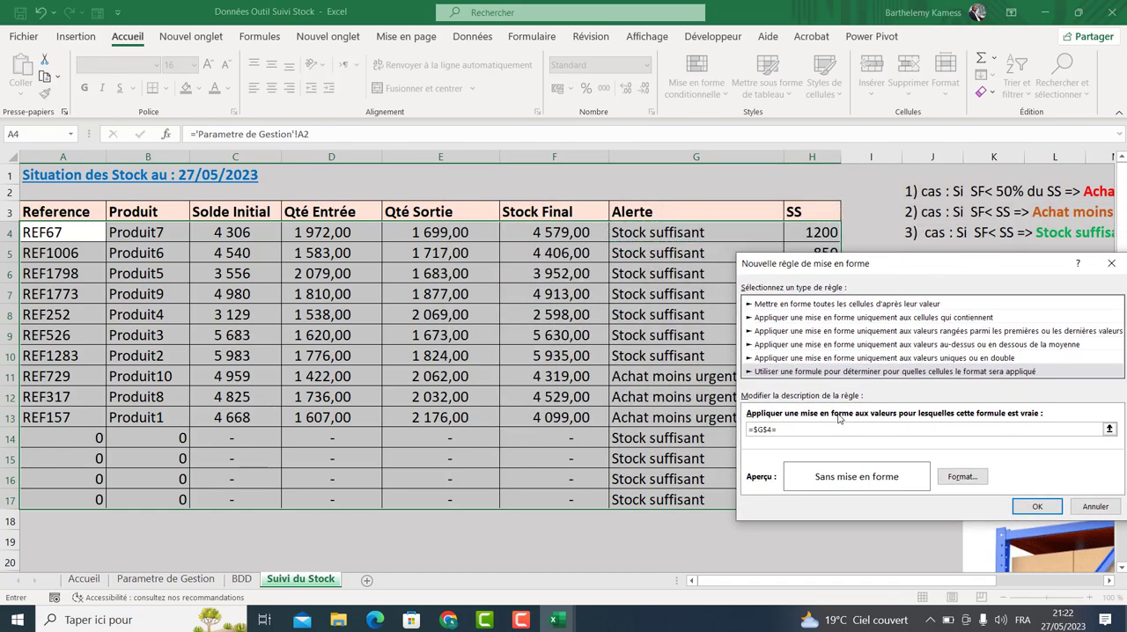
{"action": "type", "text": "\"Stock suffisant"}
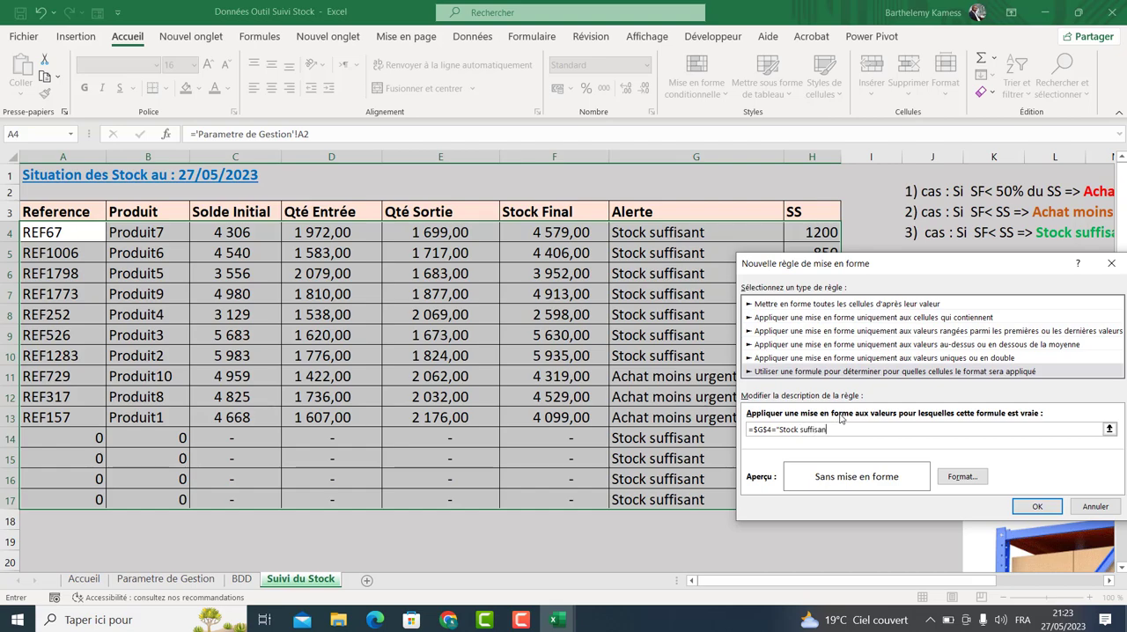
{"action": "left_click", "coordinate": [767, 428]}
{"action": "key", "text": "BackSpace"}
{"action": "left_click", "coordinate": [960, 481]}
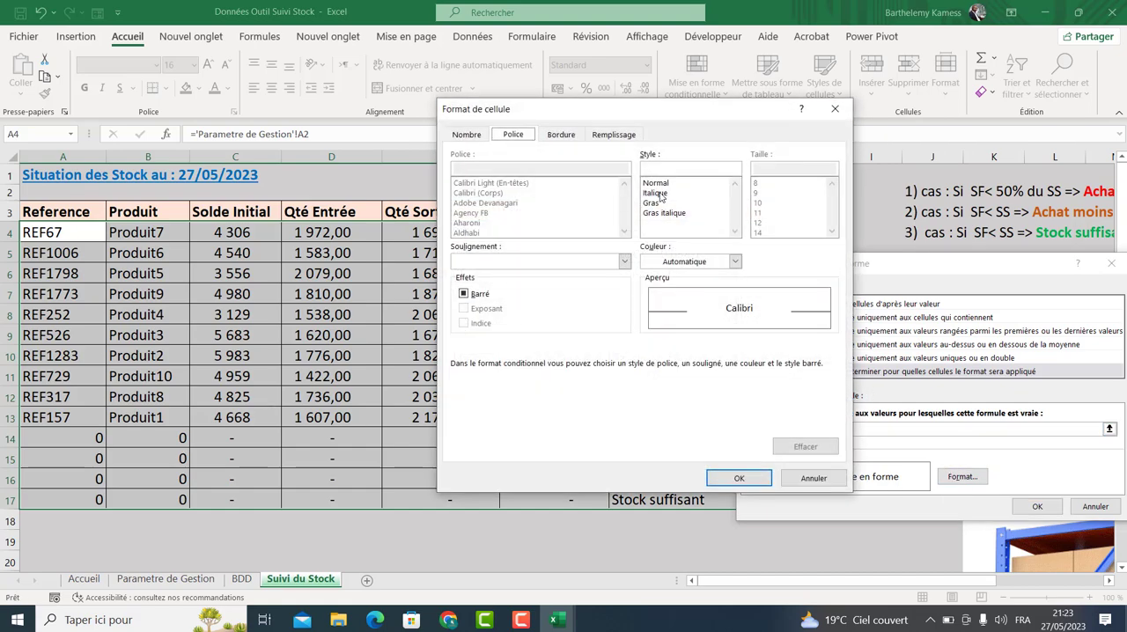
{"action": "left_click", "coordinate": [735, 262]}
{"action": "left_click", "coordinate": [705, 420]}
{"action": "left_click", "coordinate": [738, 478]}
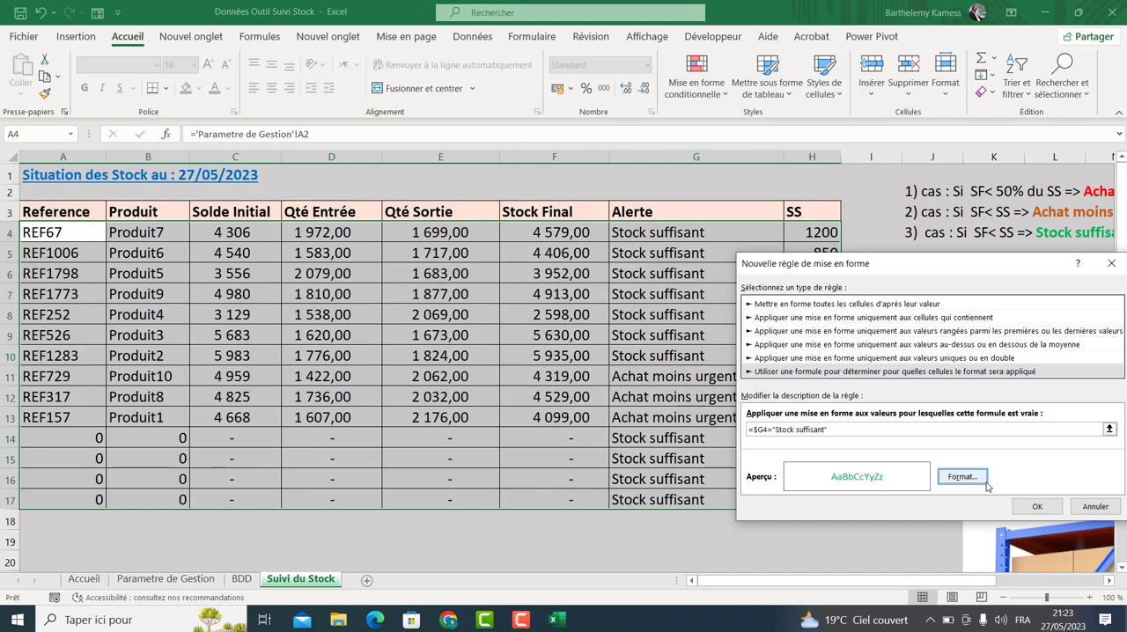
{"action": "left_click", "coordinate": [1036, 507]}
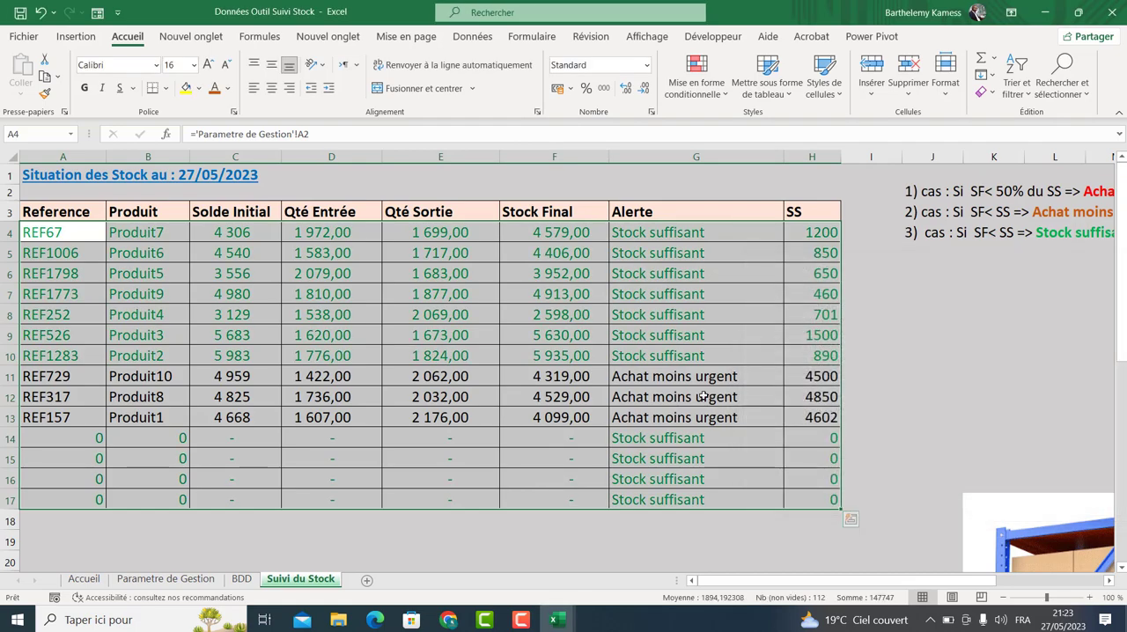
Add a formula rule =$G4="Achat urgent" applying a red font to the table rows.
{"action": "left_click", "coordinate": [691, 88]}
{"action": "left_click", "coordinate": [704, 294]}
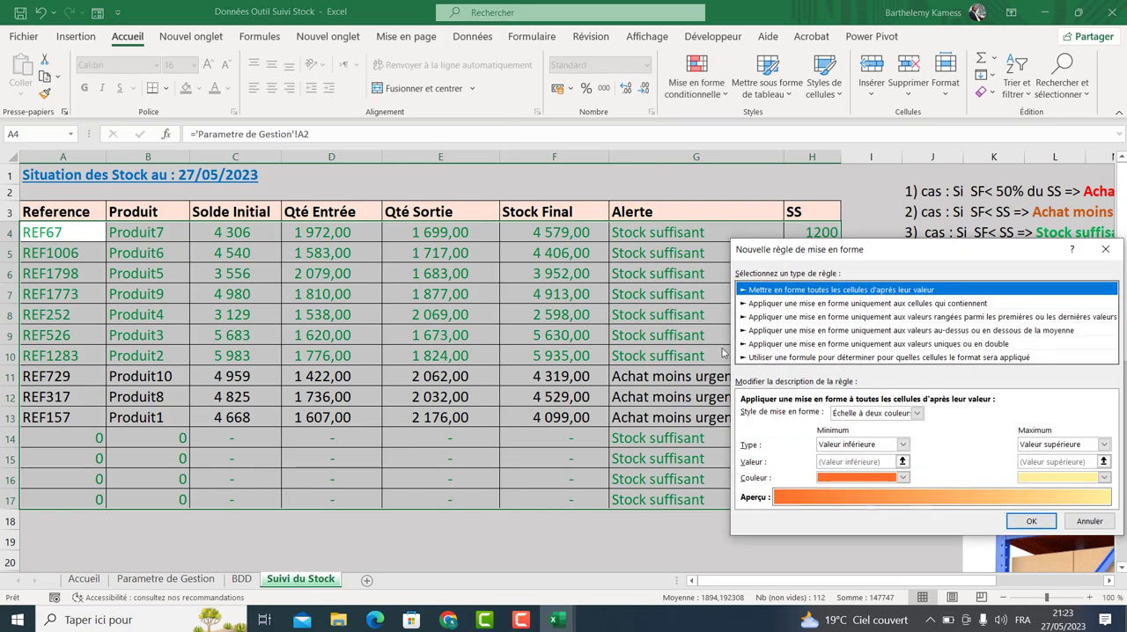
{"action": "left_click", "coordinate": [788, 357]}
{"action": "left_click", "coordinate": [794, 414]}
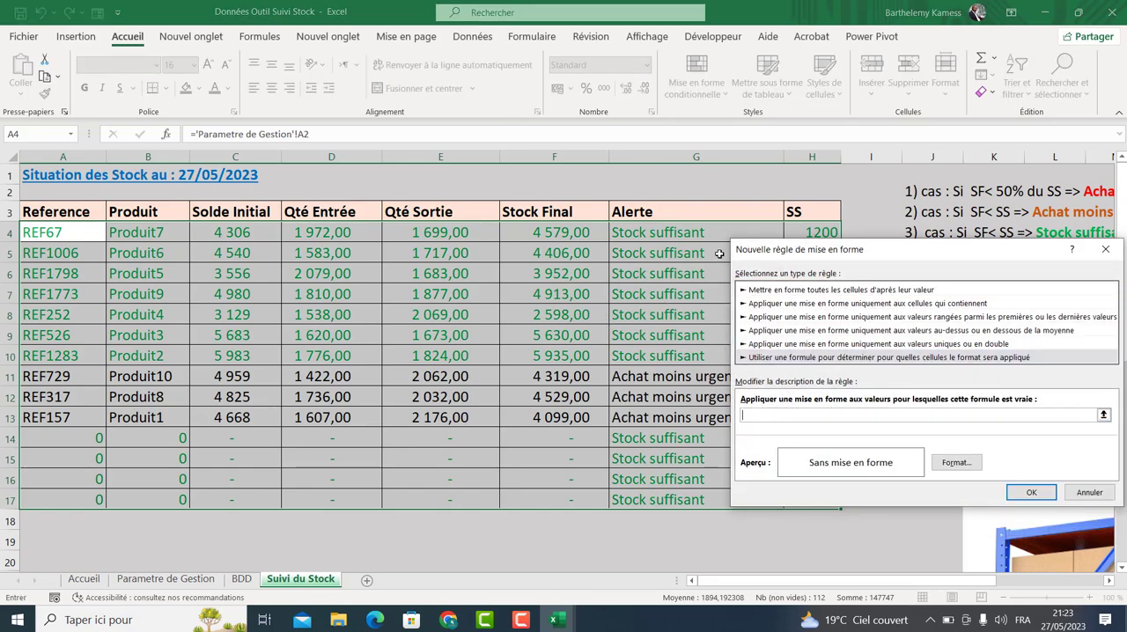
{"action": "left_click_drag", "start_coordinate": [774, 249], "coordinate": [683, 334]}
{"action": "left_click", "coordinate": [664, 233]}
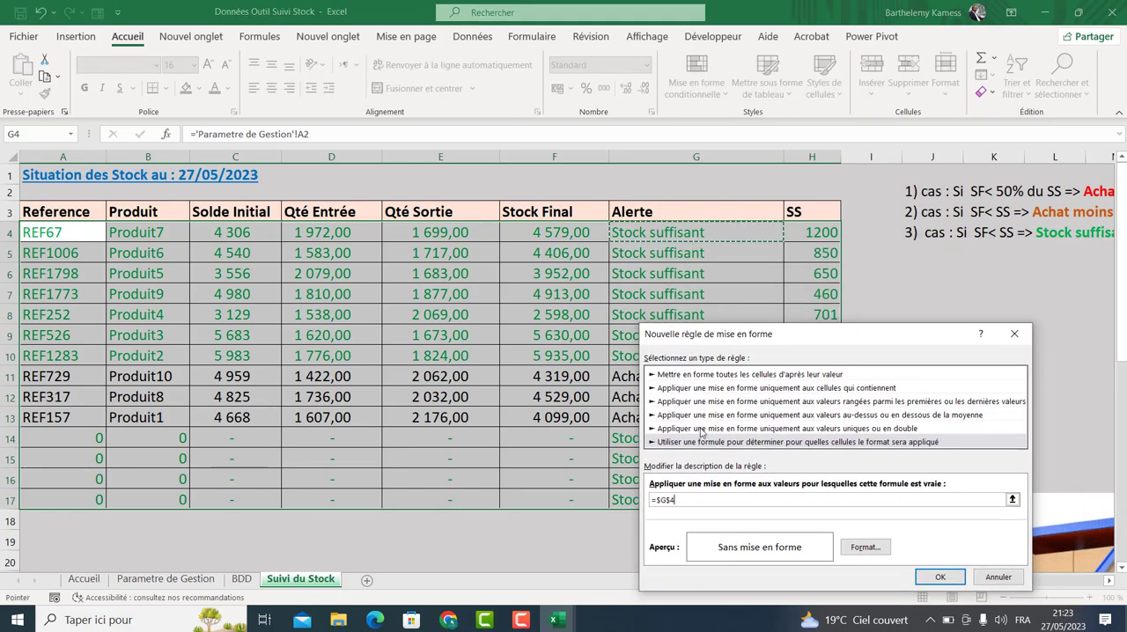
{"action": "type", "text": "=\"A"}
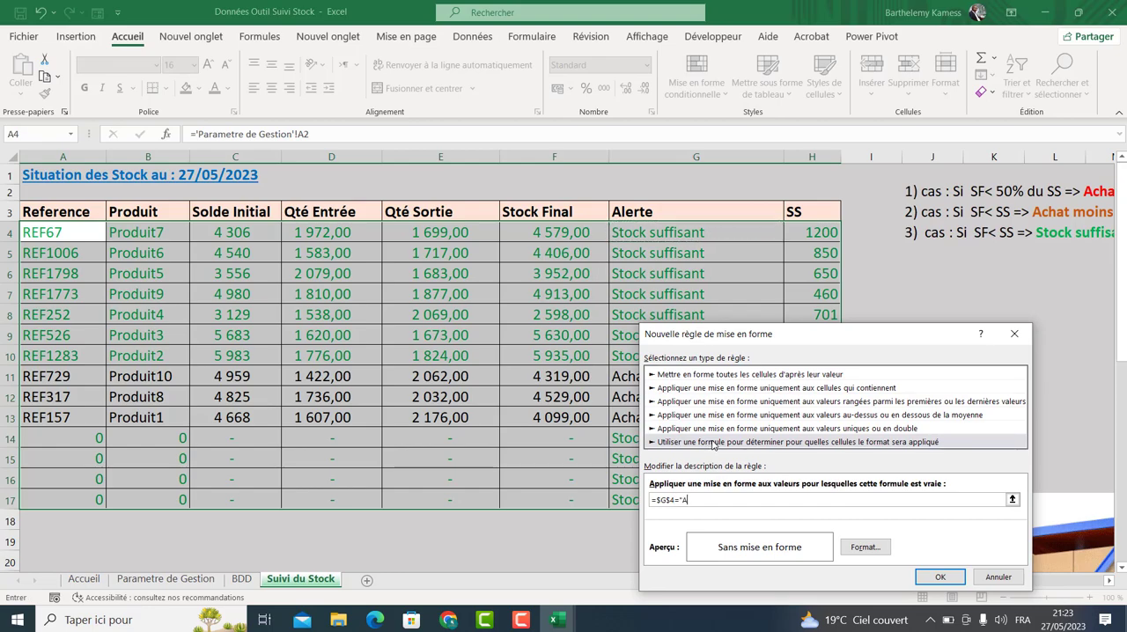
{"action": "key", "text": "BackSpace"}
{"action": "key", "text": "BackSpace"}
{"action": "left_click", "coordinate": [662, 499]}
{"action": "key", "text": "BackSpace"}
{"action": "left_click", "coordinate": [865, 547]}
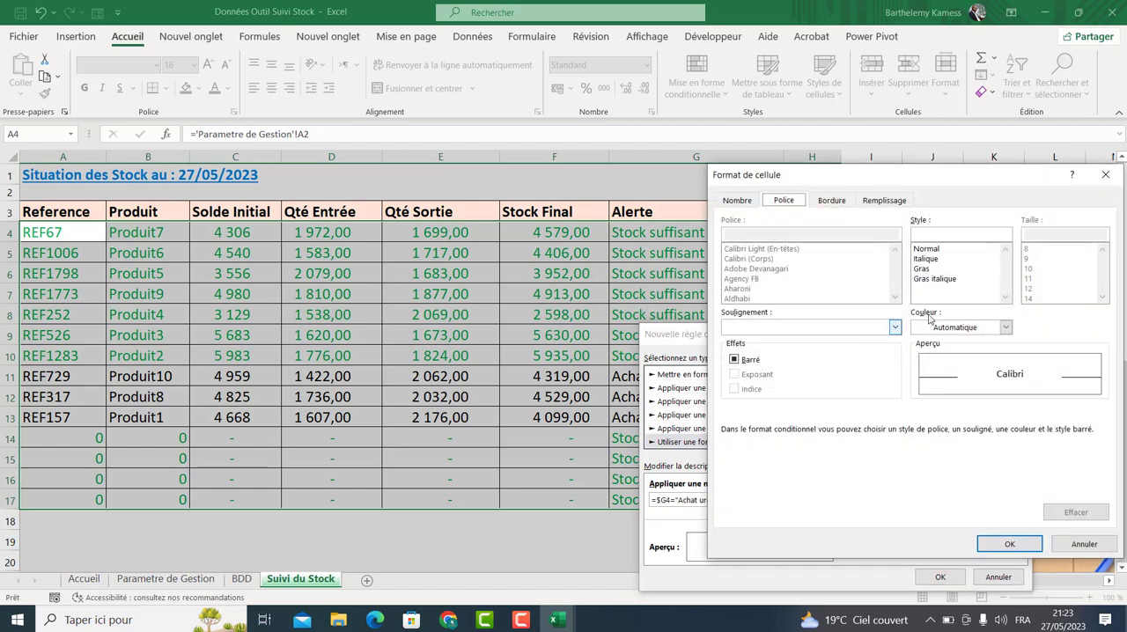
{"action": "left_click", "coordinate": [1005, 326]}
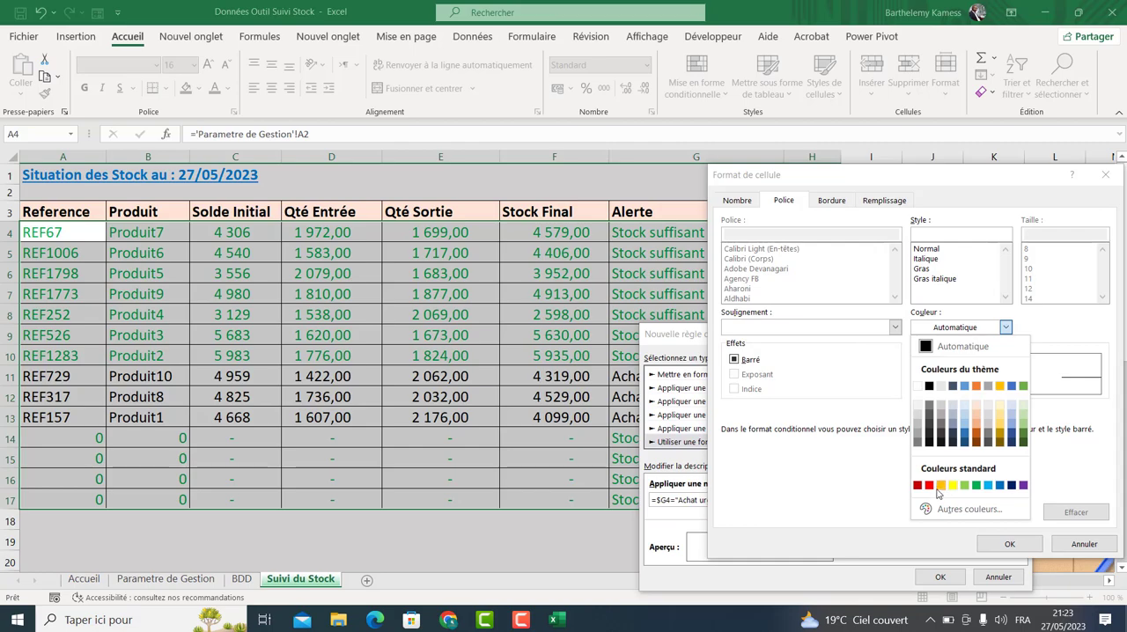
{"action": "left_click", "coordinate": [928, 485]}
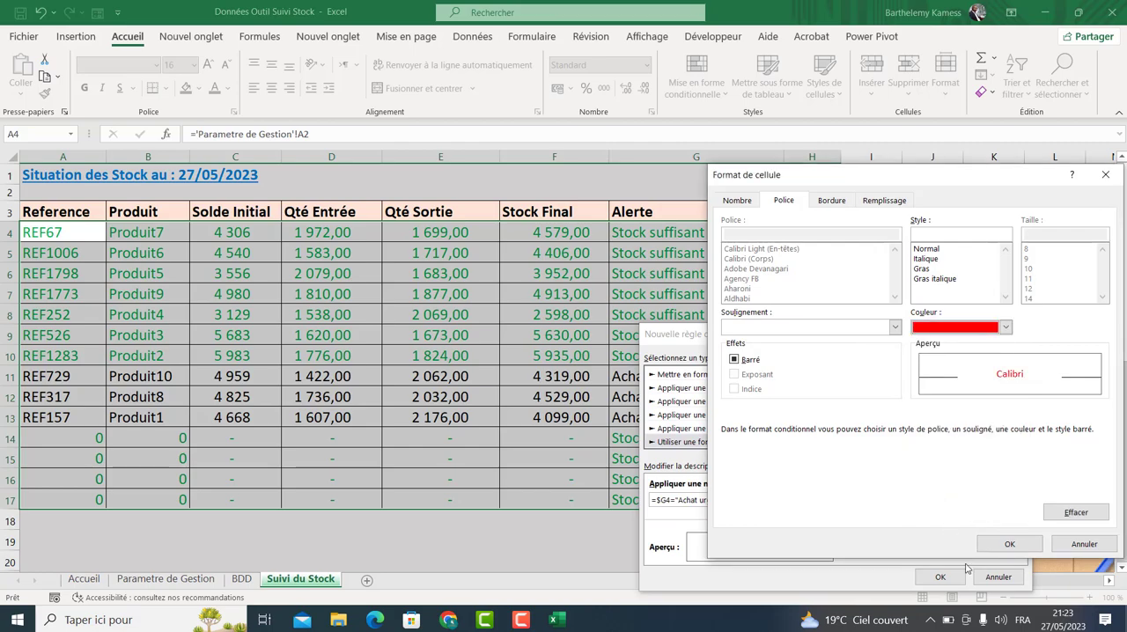
{"action": "left_click", "coordinate": [1011, 545]}
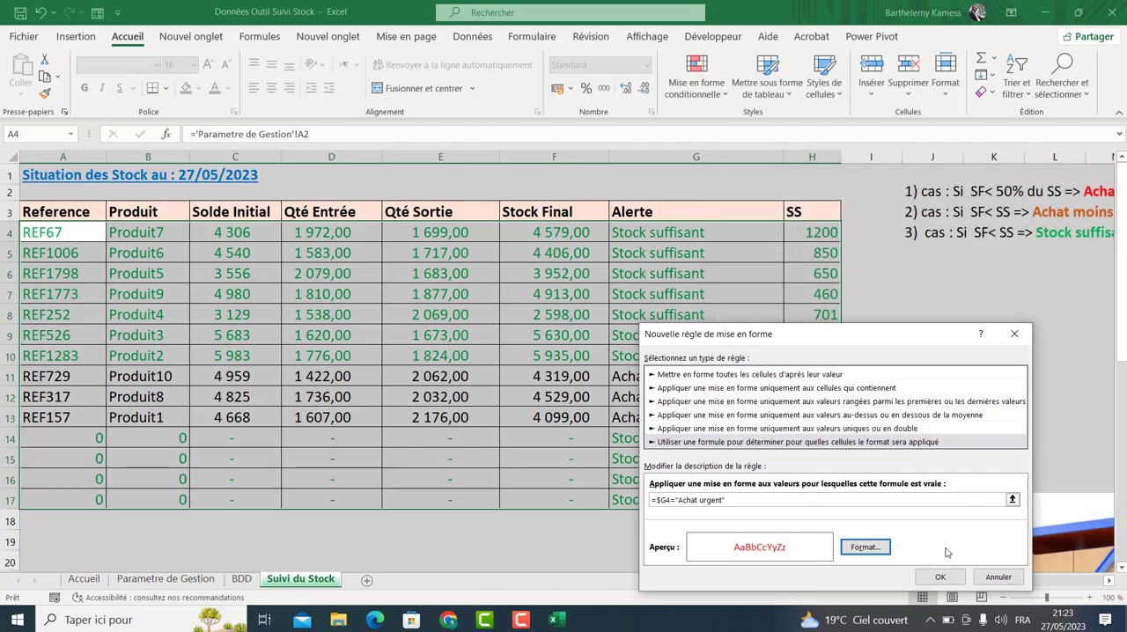
{"action": "left_click", "coordinate": [940, 577]}
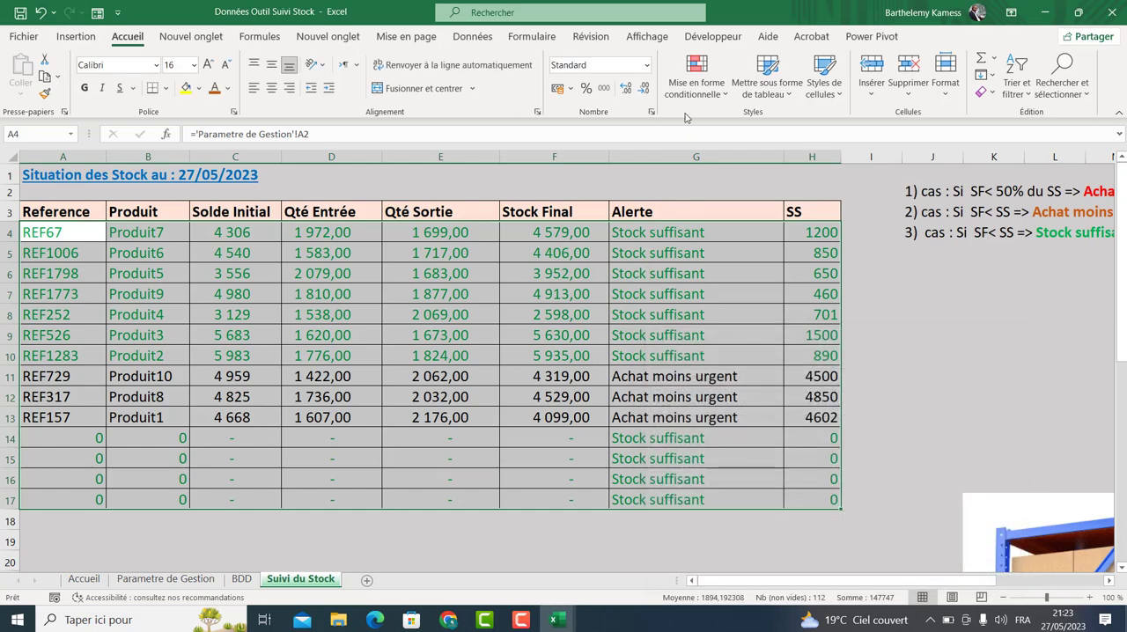
Add a formula rule =$G4="Achat moins urgent" applying an orange font to the table rows.
{"action": "left_click", "coordinate": [696, 81]}
{"action": "left_click", "coordinate": [722, 310]}
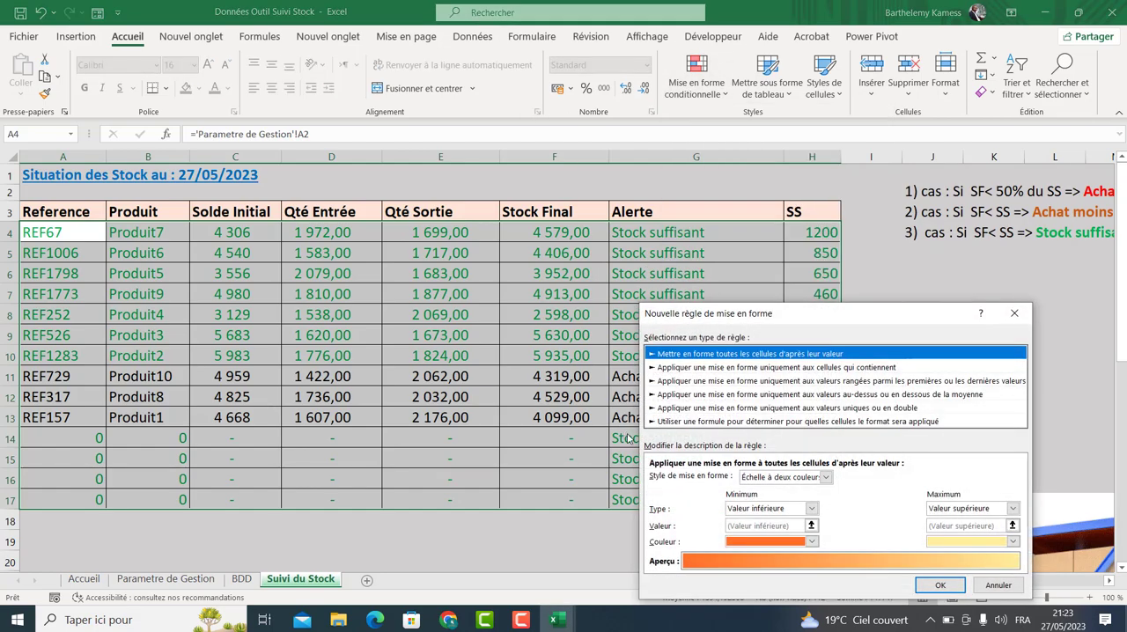
{"action": "left_click", "coordinate": [686, 422]}
{"action": "left_click", "coordinate": [695, 478]}
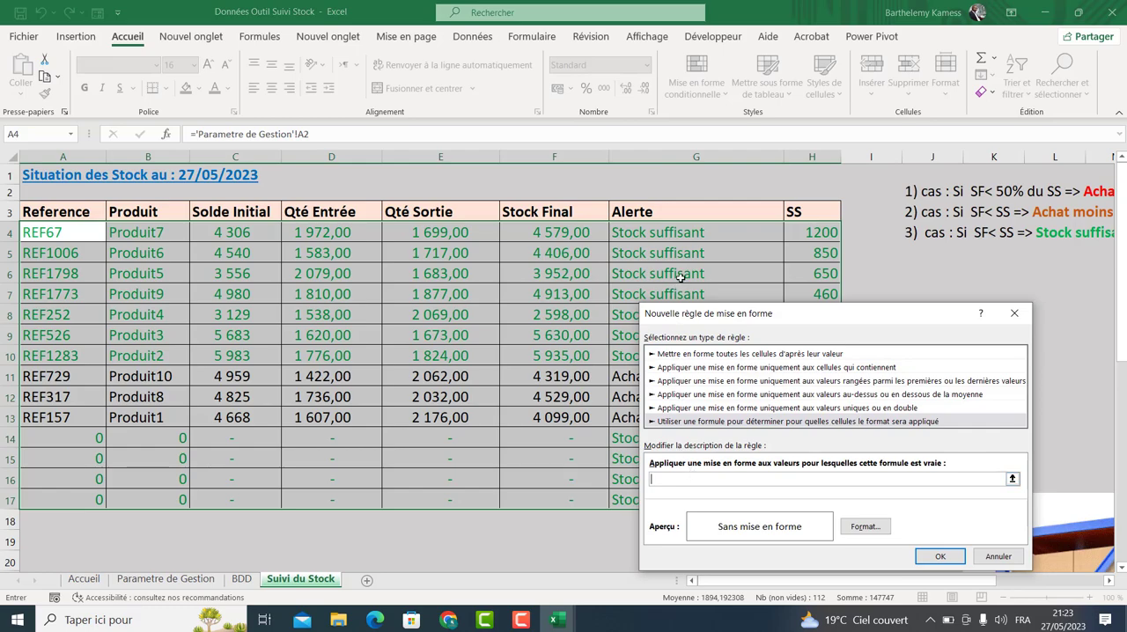
{"action": "left_click", "coordinate": [706, 239]}
{"action": "type", "text": "="}
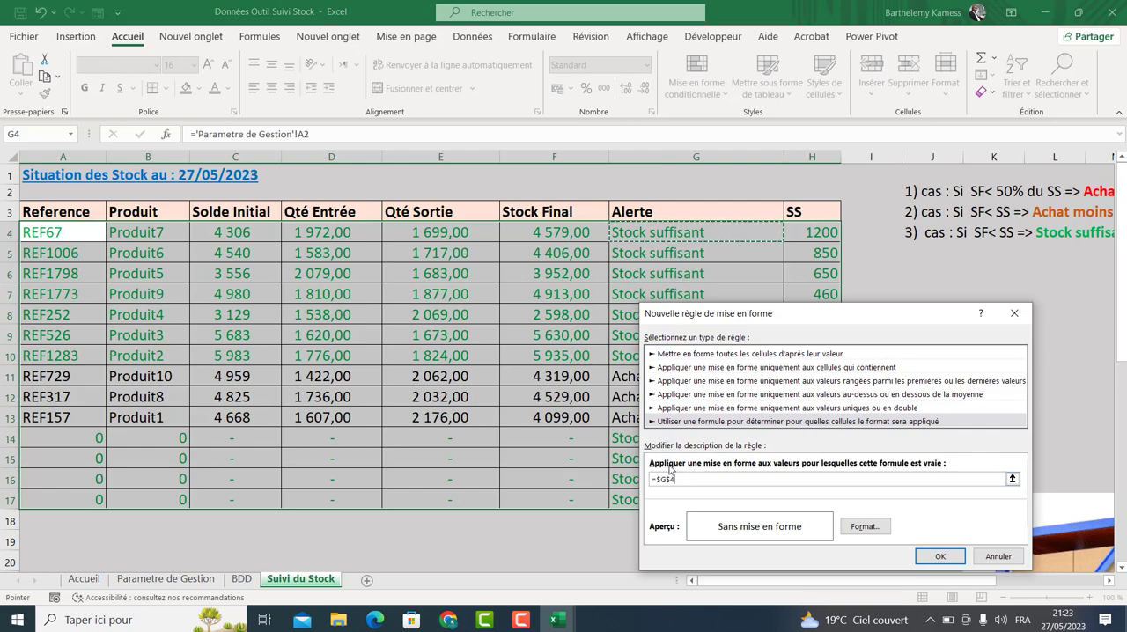
{"action": "type", "text": "\"Ac"}
{"action": "key", "text": "BackSpace"}
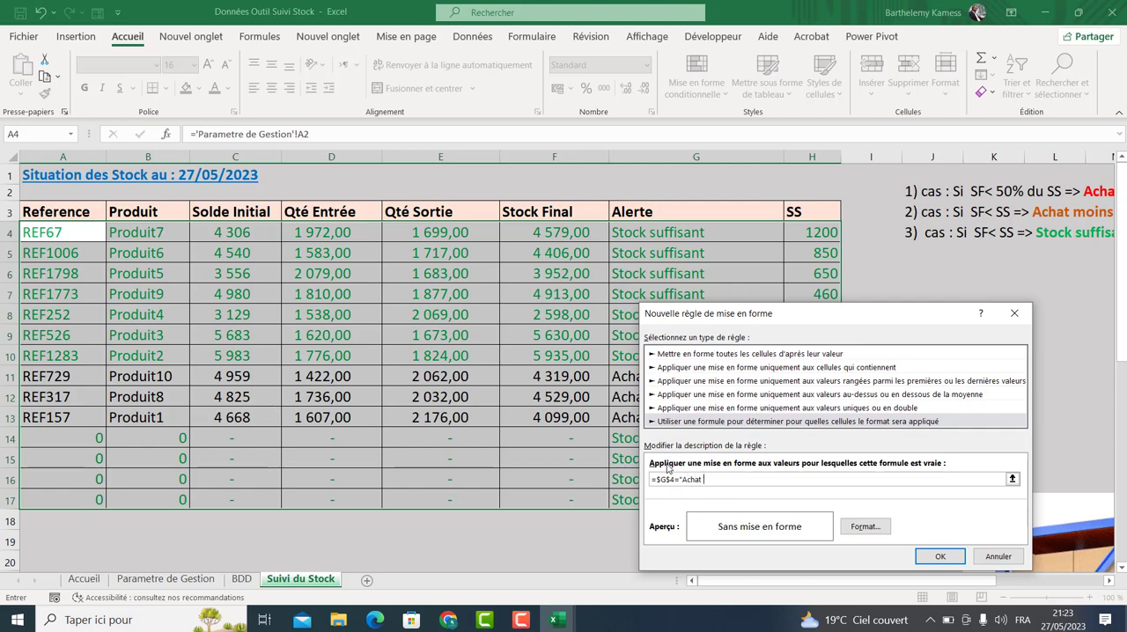
{"action": "type", "text": "urgent"}
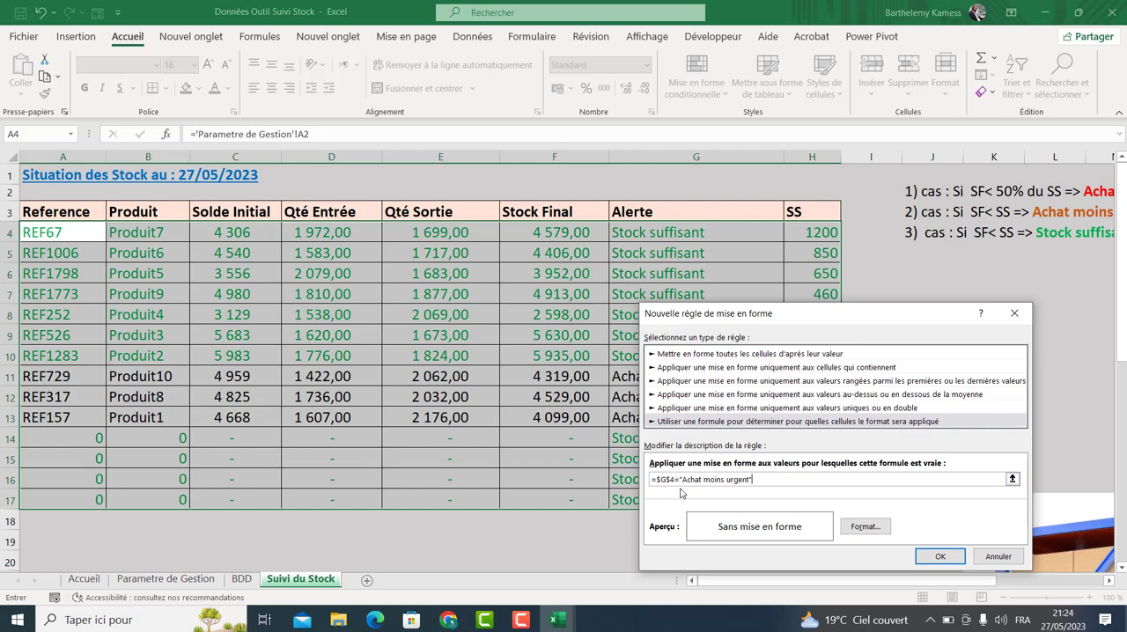
{"action": "left_click", "coordinate": [864, 526]}
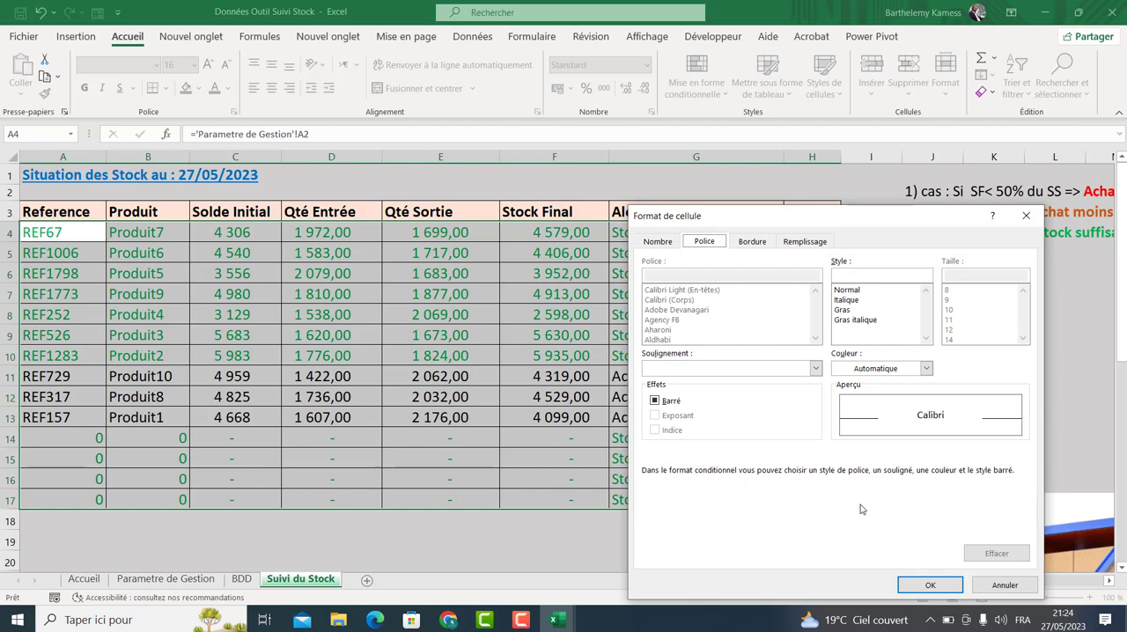
{"action": "left_click", "coordinate": [925, 368]}
{"action": "left_click", "coordinate": [897, 479]}
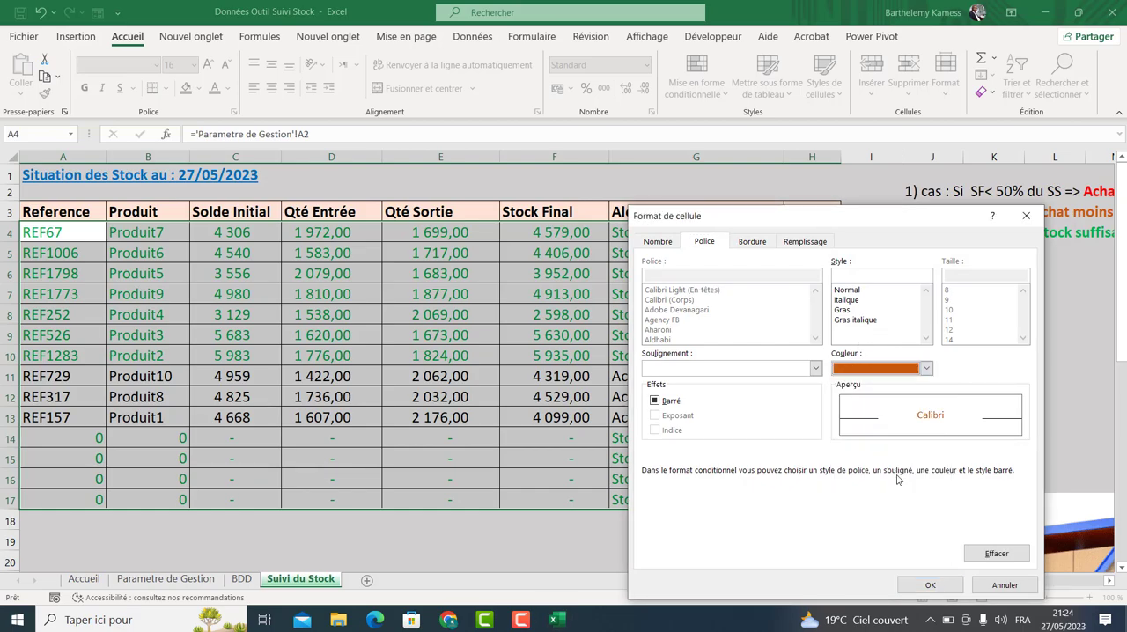
{"action": "left_click", "coordinate": [930, 585]}
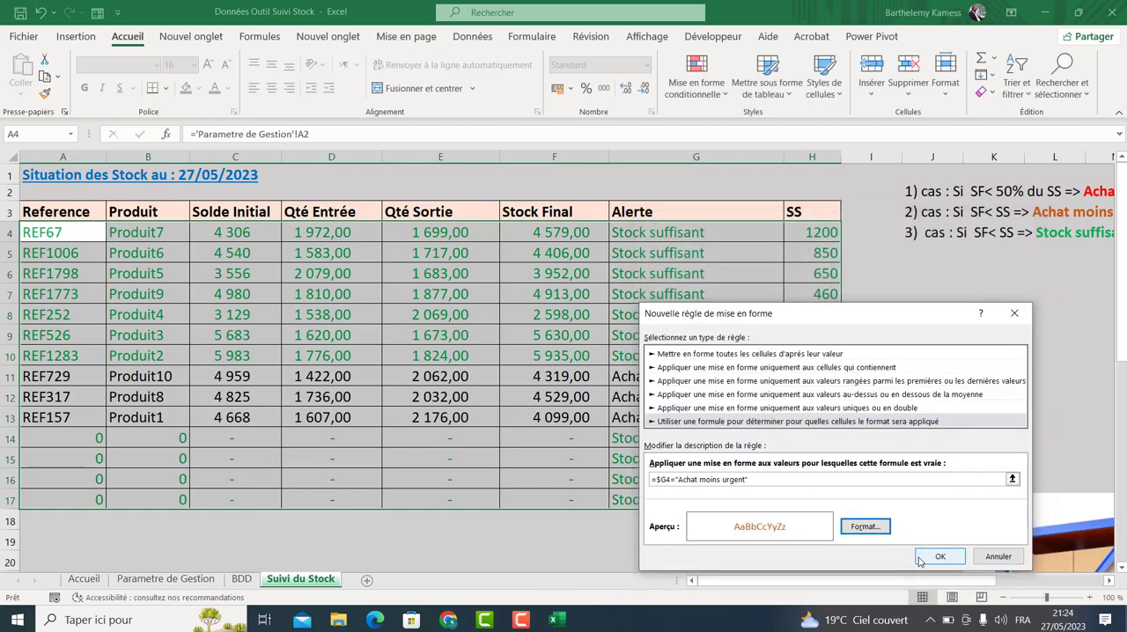
{"action": "left_click", "coordinate": [924, 555]}
Test the row colouring by entering 6 as F10's final stock.
{"action": "left_click", "coordinate": [954, 387]}
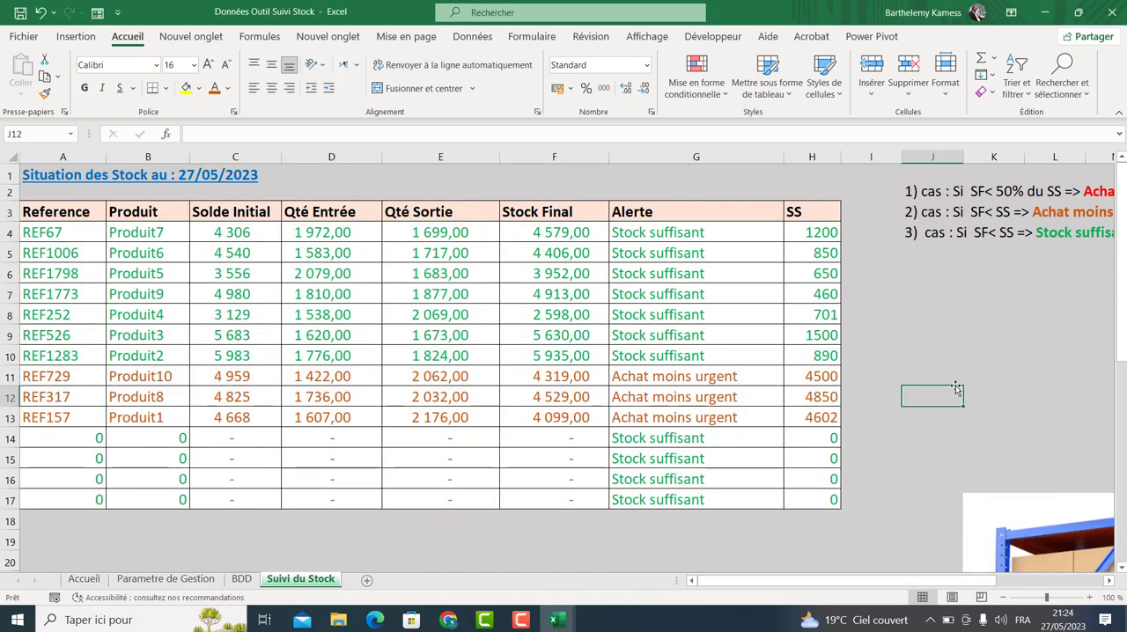
{"action": "left_click", "coordinate": [572, 349]}
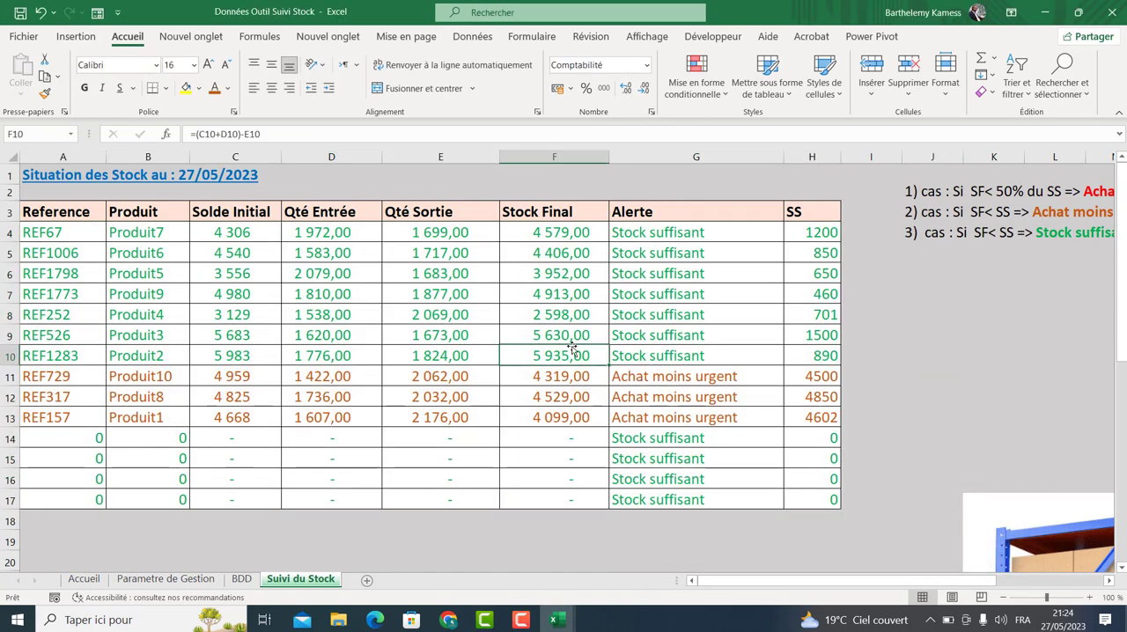
{"action": "type", "text": "6"}
{"action": "key", "text": "Return"}
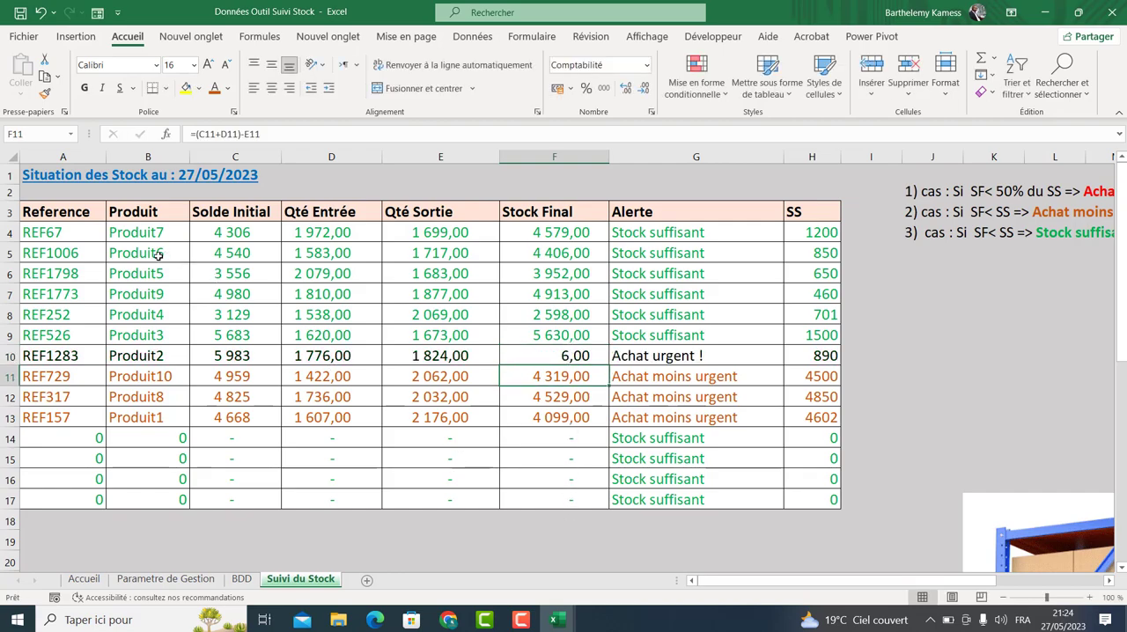
Edit the red conditional formatting rule on the table rows so its formula reads =$G4="Achat urgent !", then apply it.
{"action": "left_click_drag", "start_coordinate": [73, 233], "coordinate": [814, 500]}
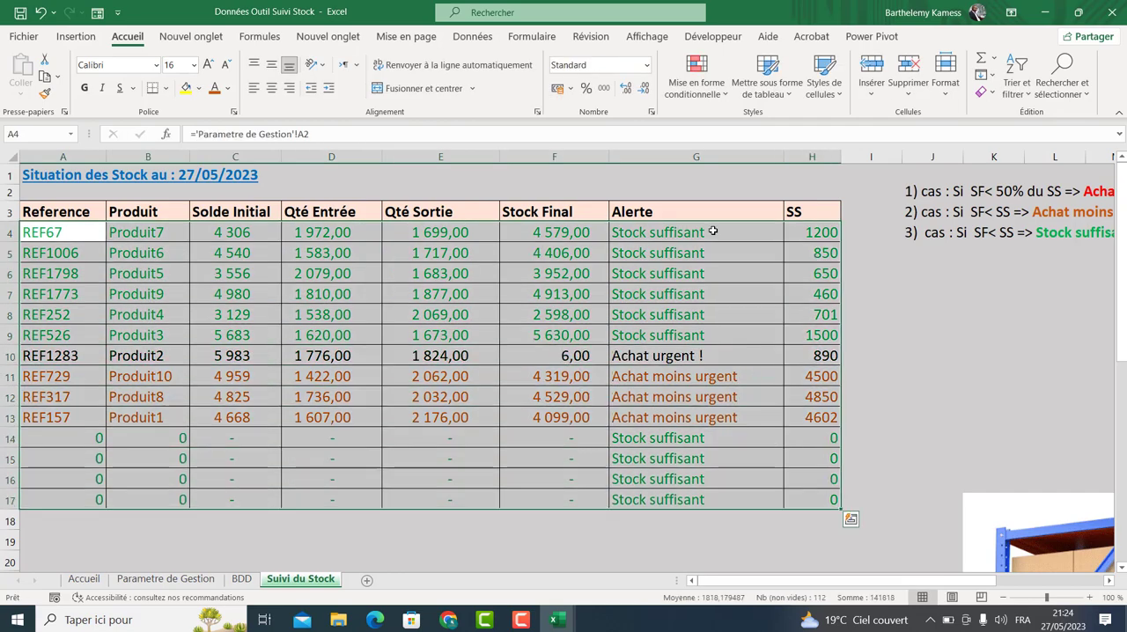
{"action": "left_click", "coordinate": [696, 84]}
{"action": "left_click", "coordinate": [723, 335]}
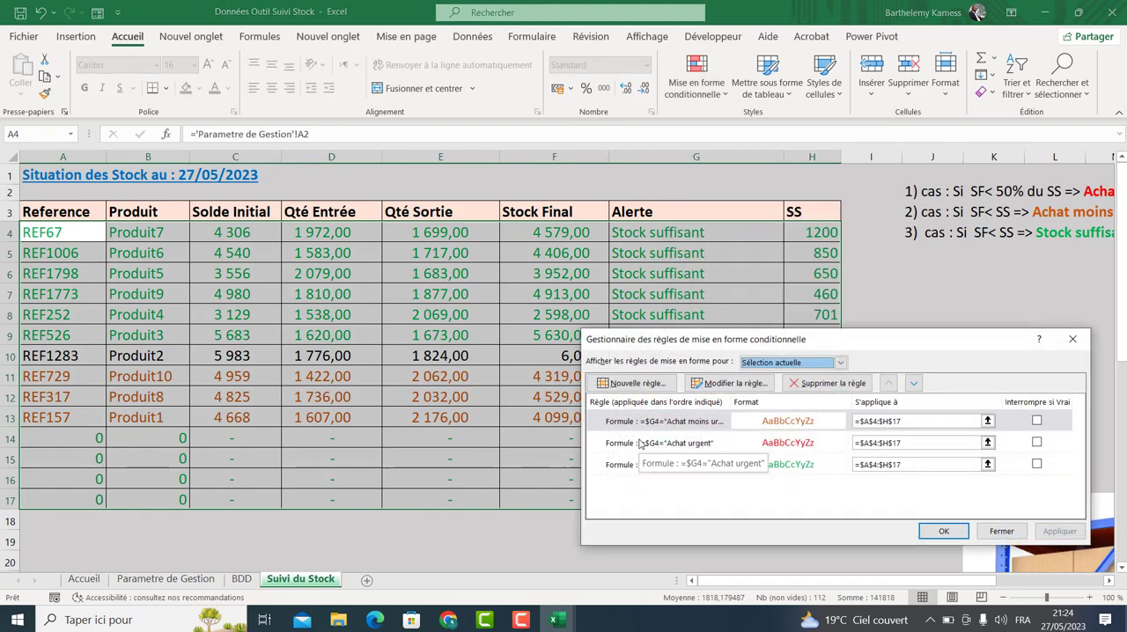
{"action": "left_click", "coordinate": [641, 443]}
{"action": "left_click", "coordinate": [730, 383]}
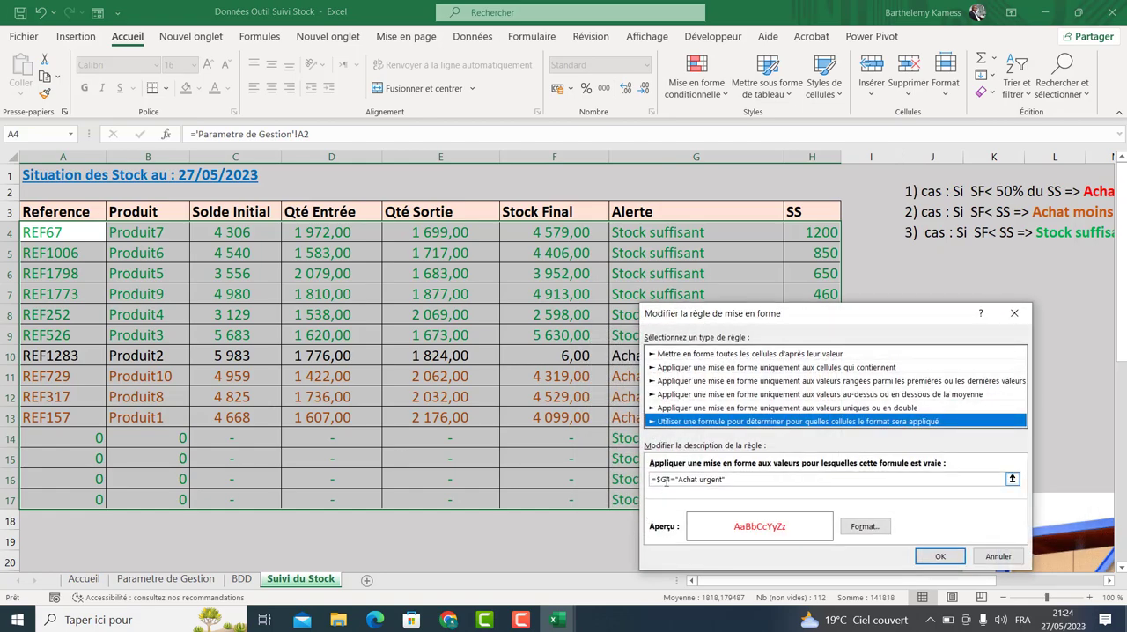
{"action": "left_click_drag", "start_coordinate": [792, 317], "coordinate": [668, 353]}
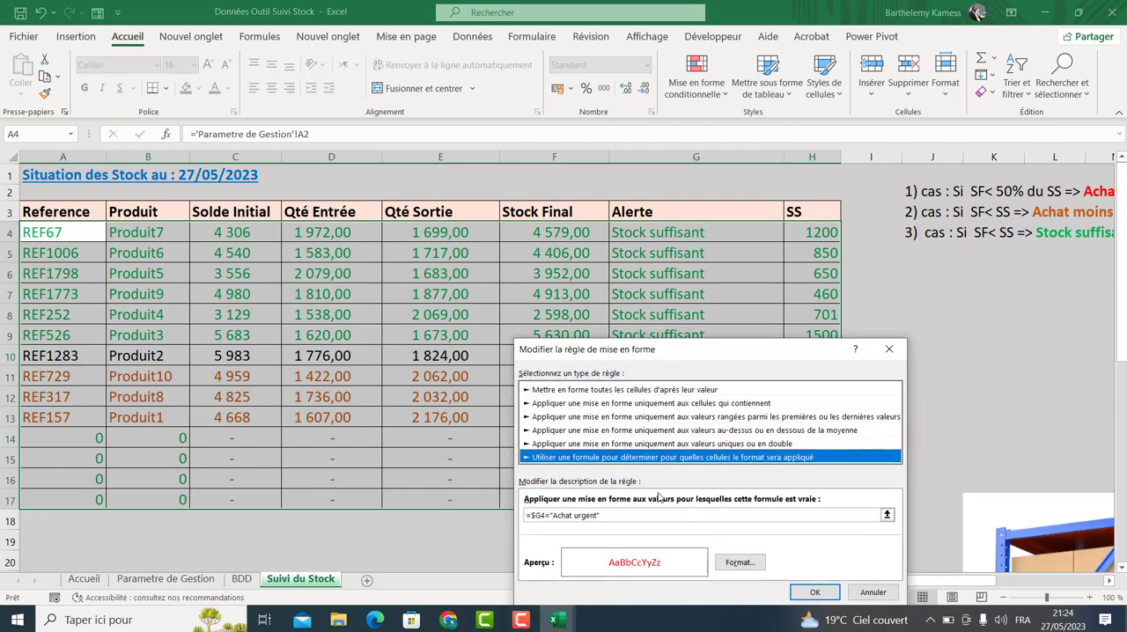
{"action": "left_click", "coordinate": [600, 516]}
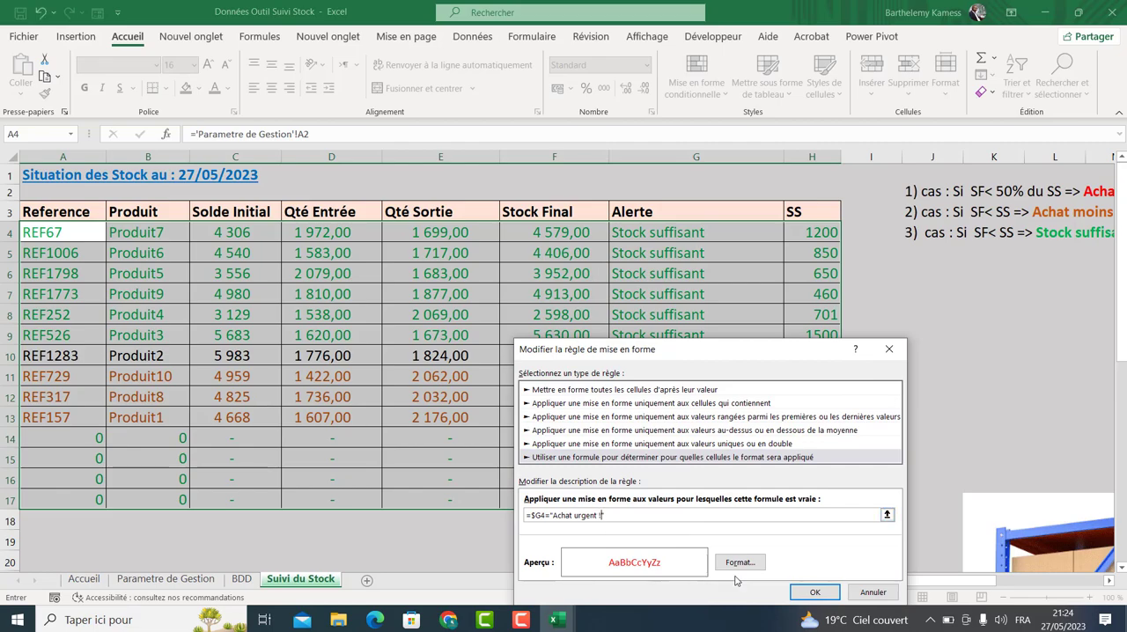
{"action": "left_click", "coordinate": [814, 591]}
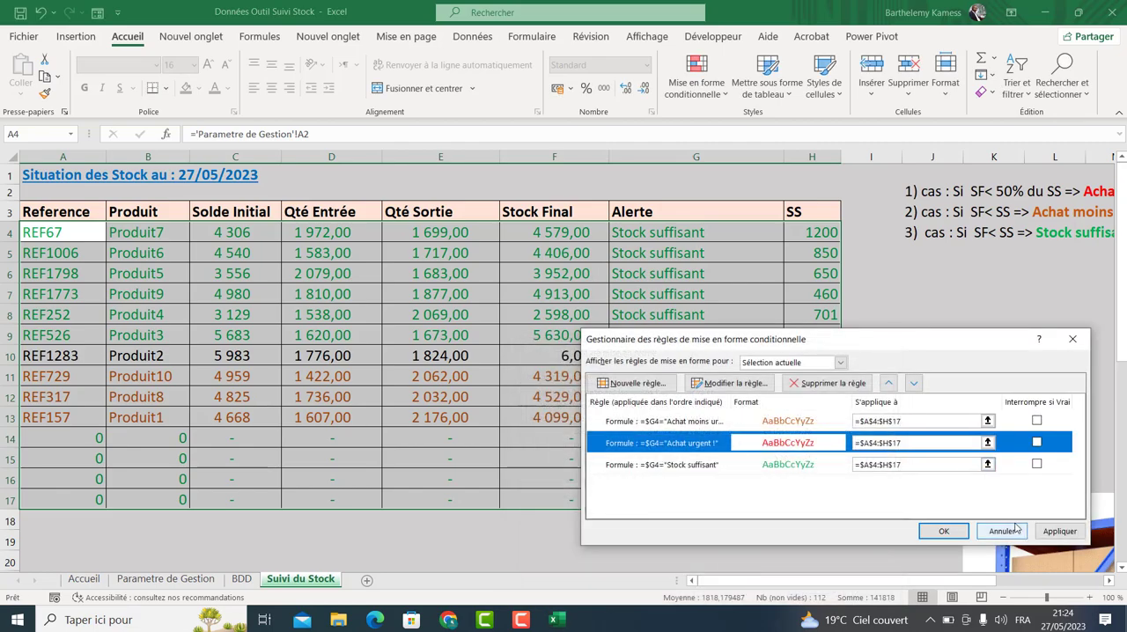
{"action": "left_click", "coordinate": [1057, 530]}
{"action": "left_click", "coordinate": [939, 532]}
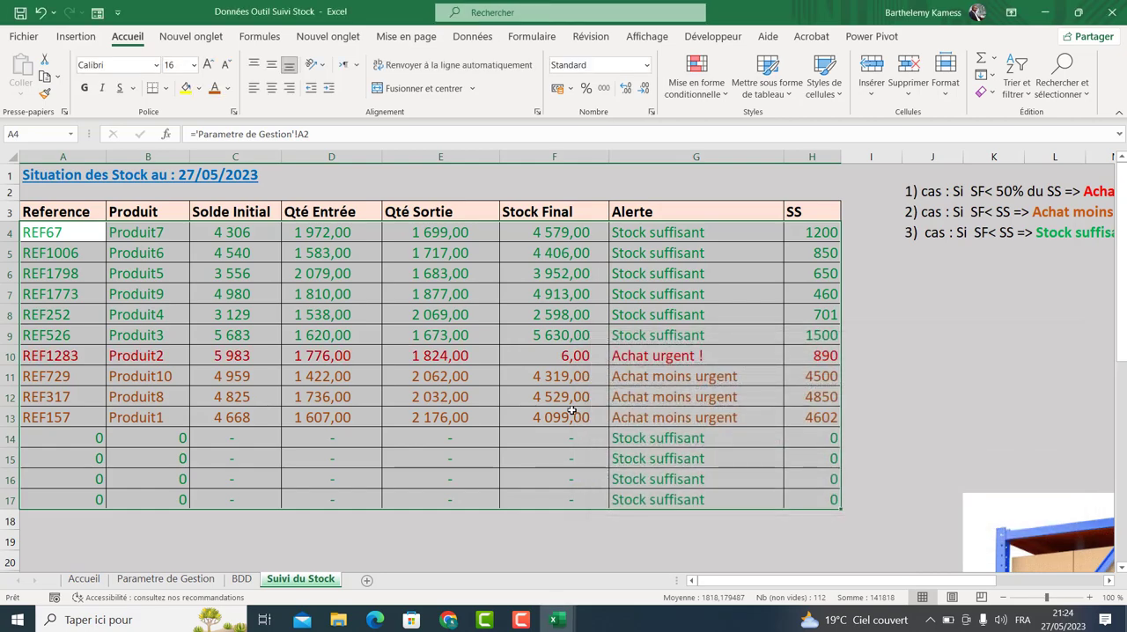
Test the row colouring by entering 56 as F6's final stock.
{"action": "left_click", "coordinate": [667, 239]}
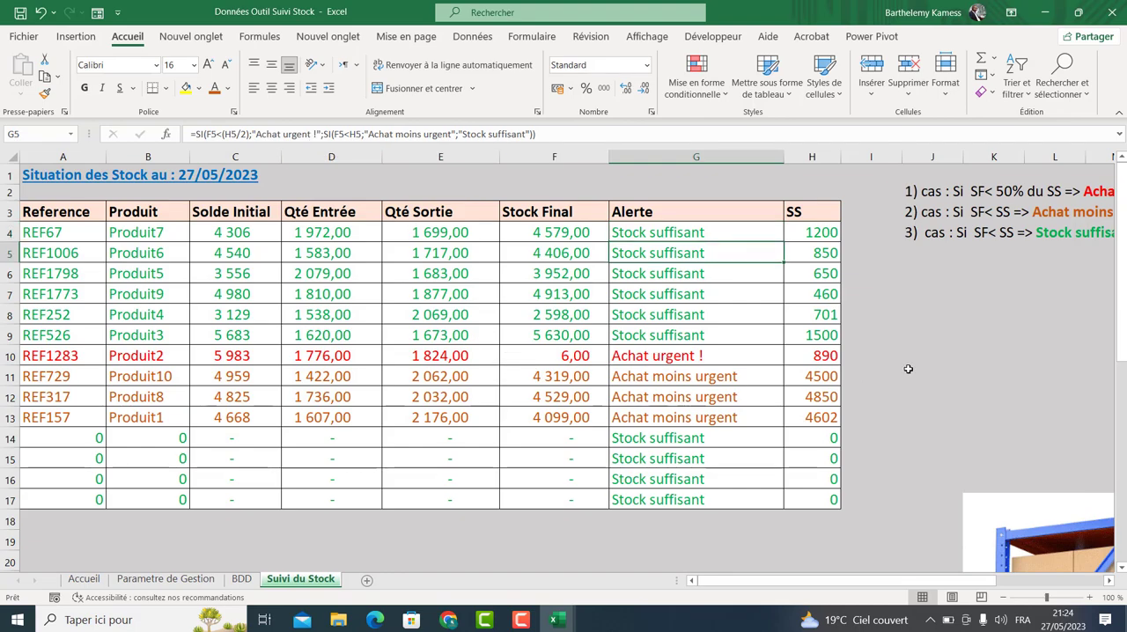
{"action": "left_click", "coordinate": [909, 369]}
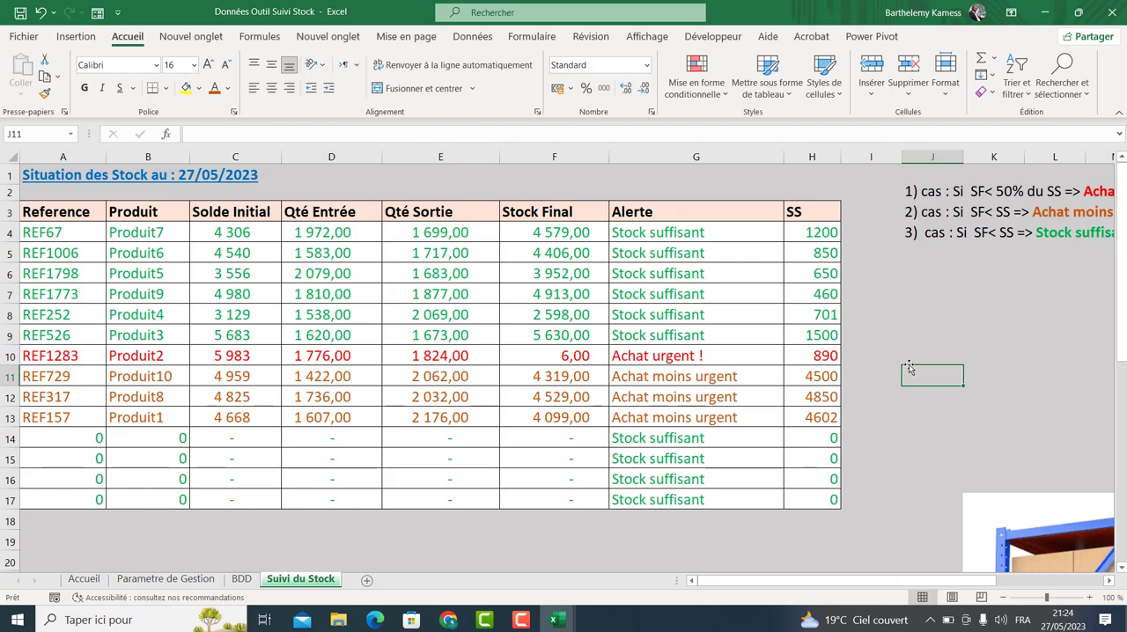
{"action": "left_click", "coordinate": [554, 271]}
{"action": "type", "text": "56"}
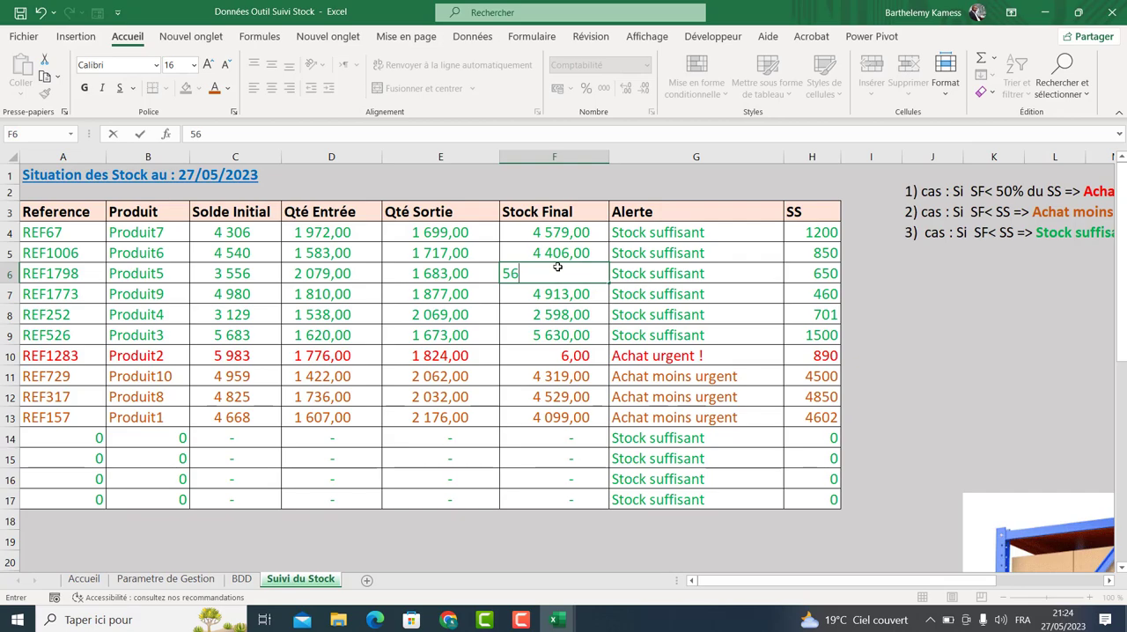
{"action": "key", "text": "Return"}
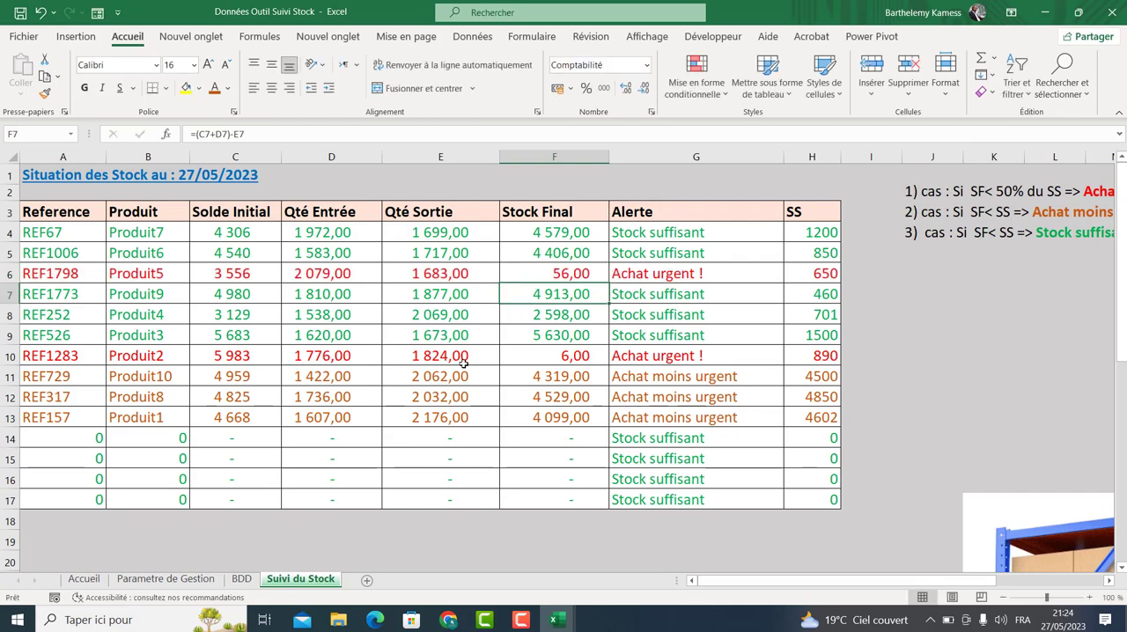
Browse the BDD sheet's order records down to the last row.
{"action": "left_click", "coordinate": [241, 578]}
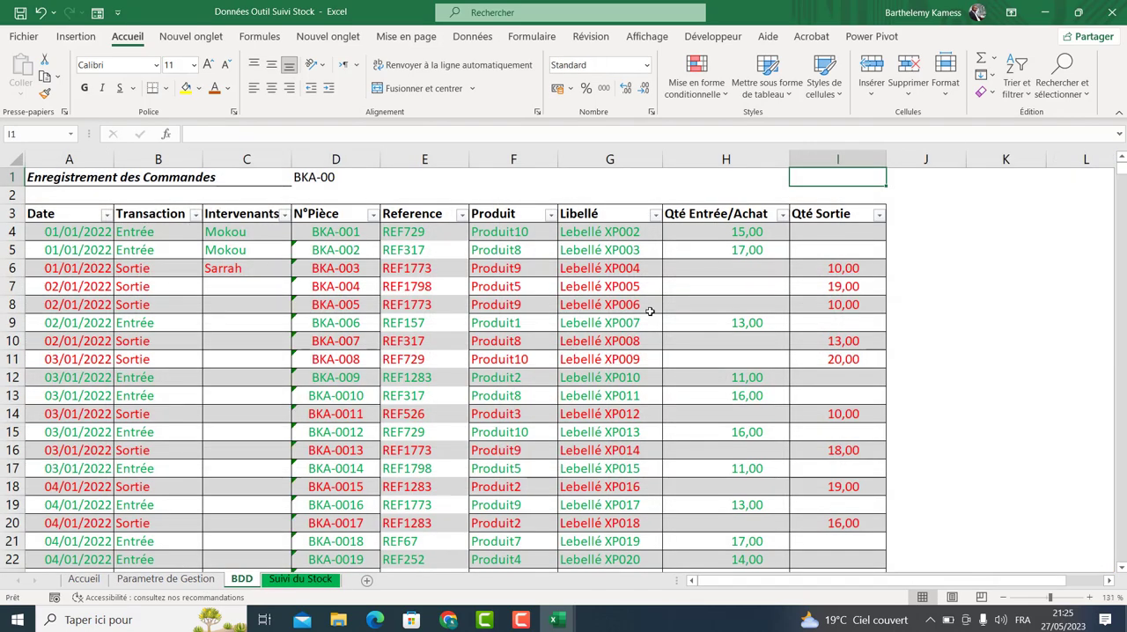
{"action": "left_click_drag", "start_coordinate": [1120, 179], "coordinate": [1120, 555]}
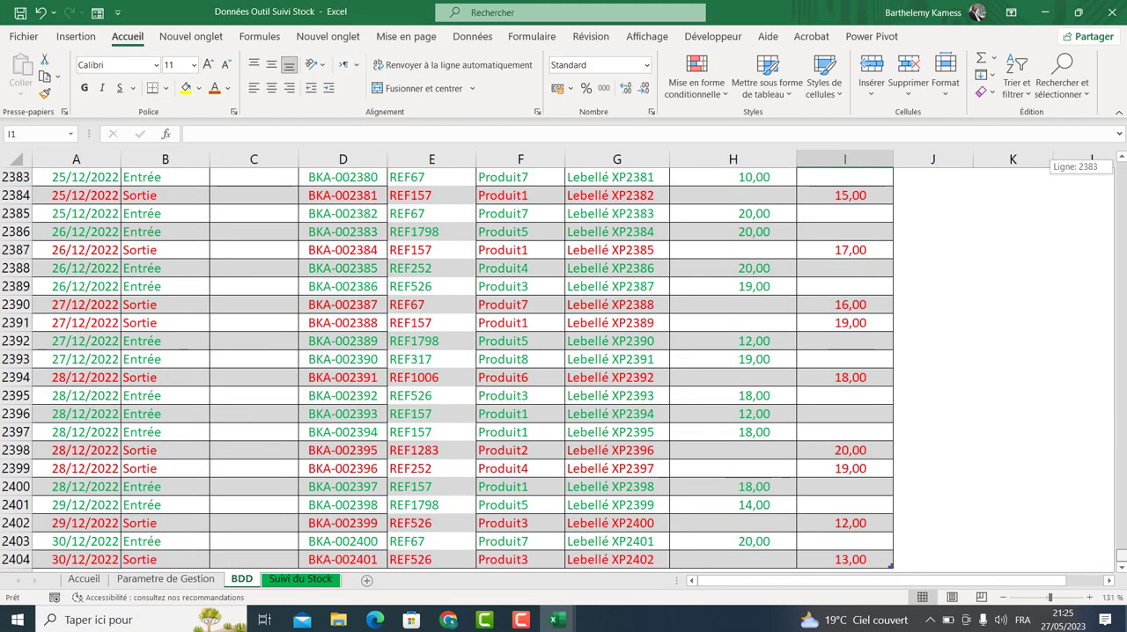
{"action": "left_click", "coordinate": [272, 579]}
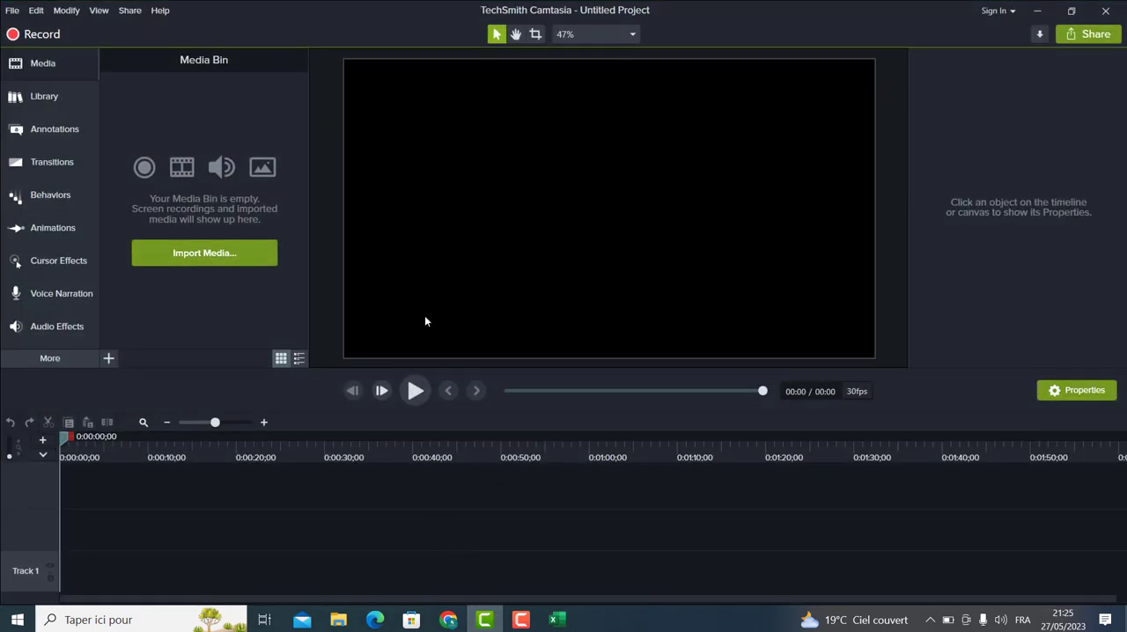
{"action": "left_click", "coordinate": [518, 621]}
{"action": "left_click", "coordinate": [519, 622]}
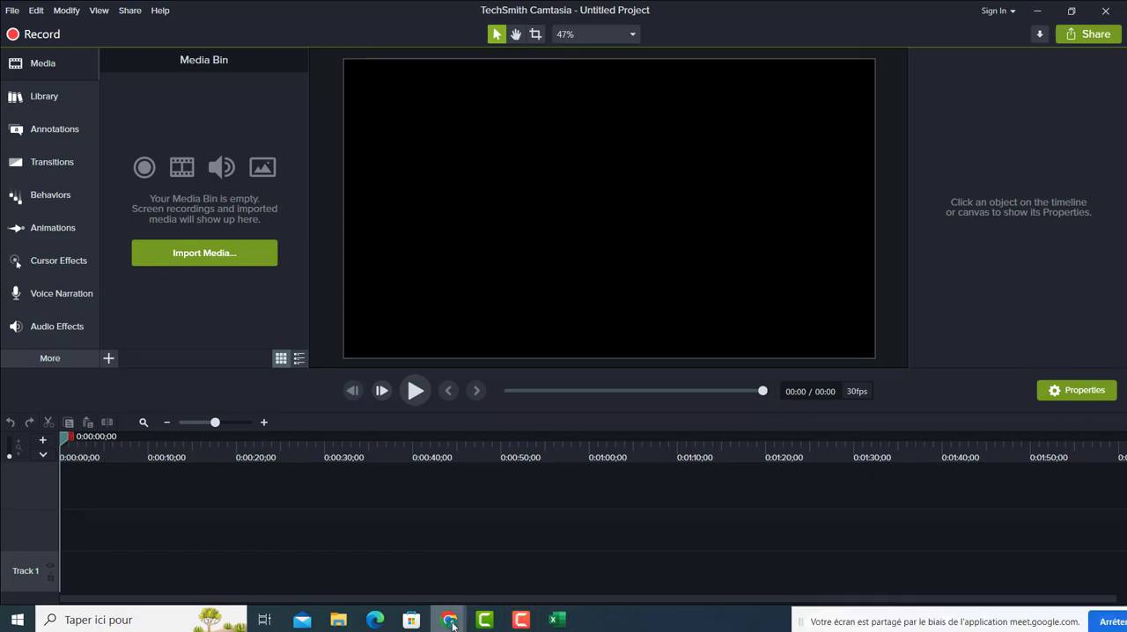
{"action": "mouse_move", "coordinate": [451, 622]}
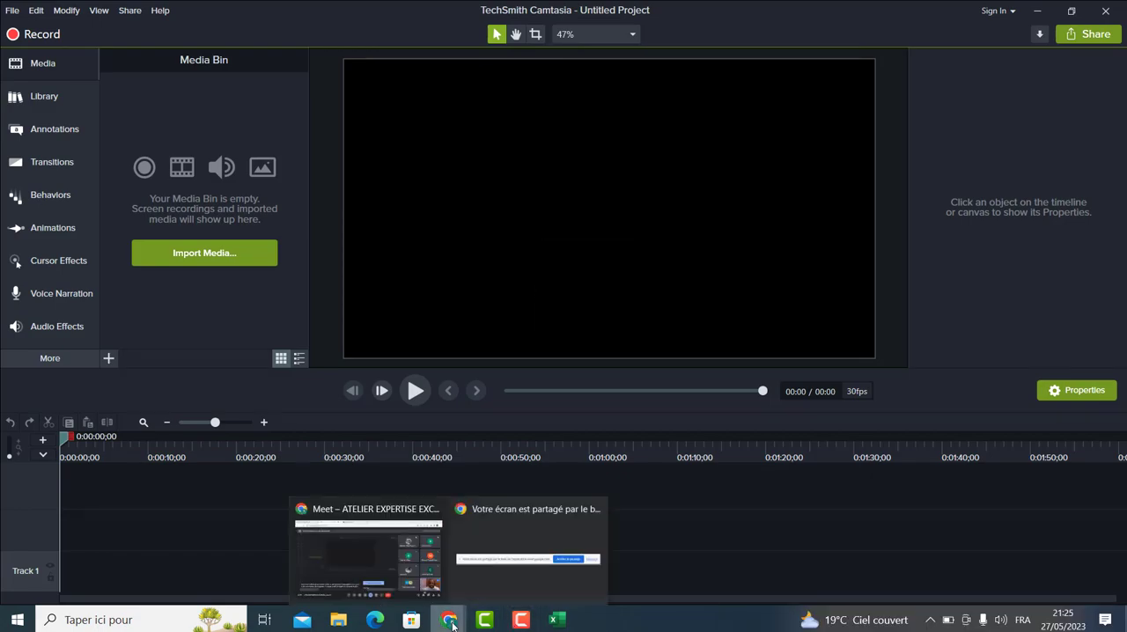
{"action": "left_click", "coordinate": [1037, 11]}
{"action": "mouse_move", "coordinate": [450, 621]}
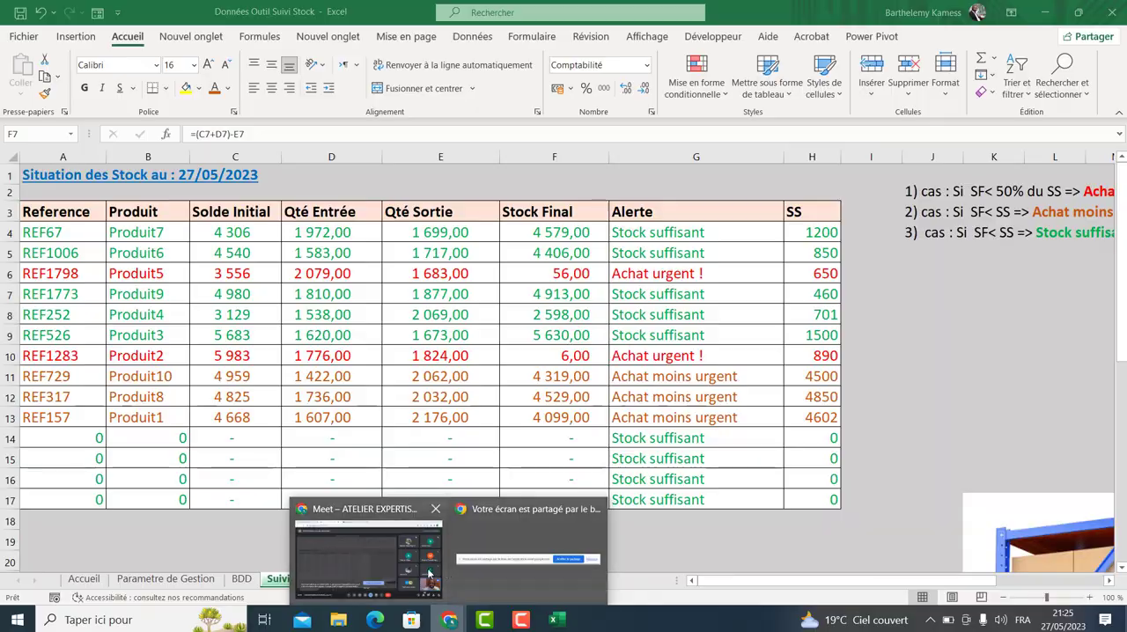
{"action": "left_click", "coordinate": [352, 592]}
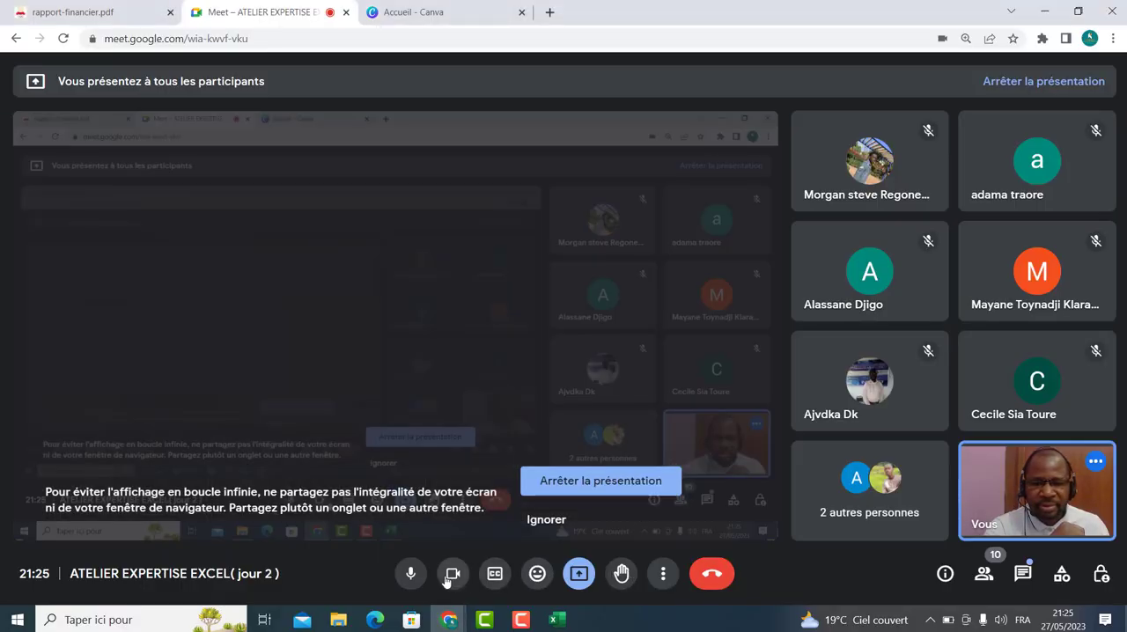
{"action": "left_click", "coordinate": [452, 573]}
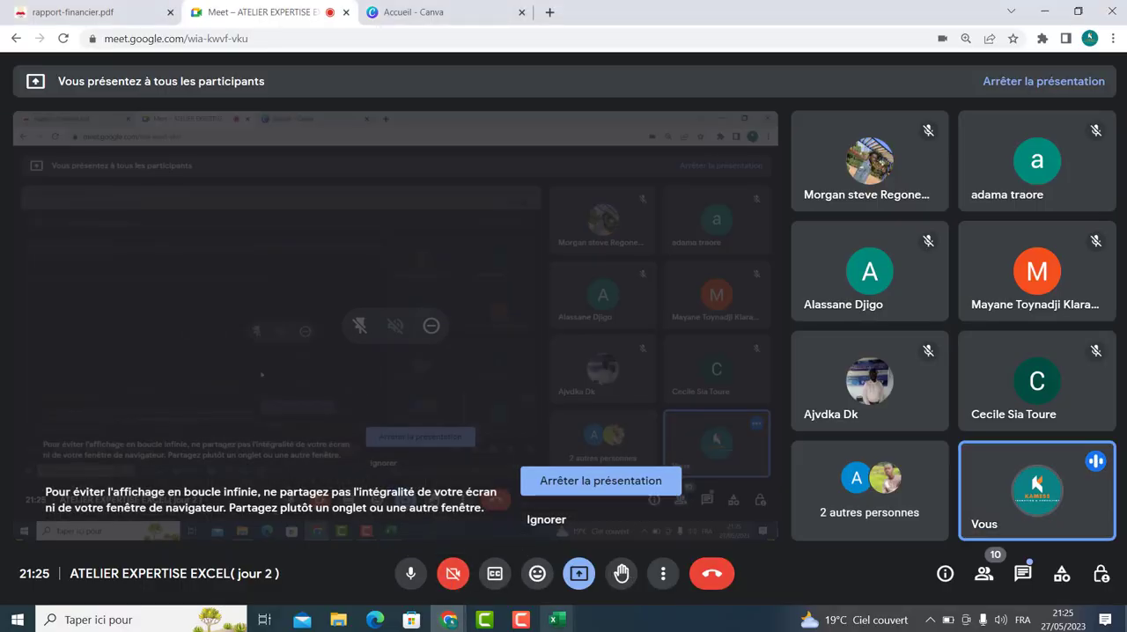
{"action": "mouse_move", "coordinate": [556, 620]}
{"action": "left_click", "coordinate": [602, 551]}
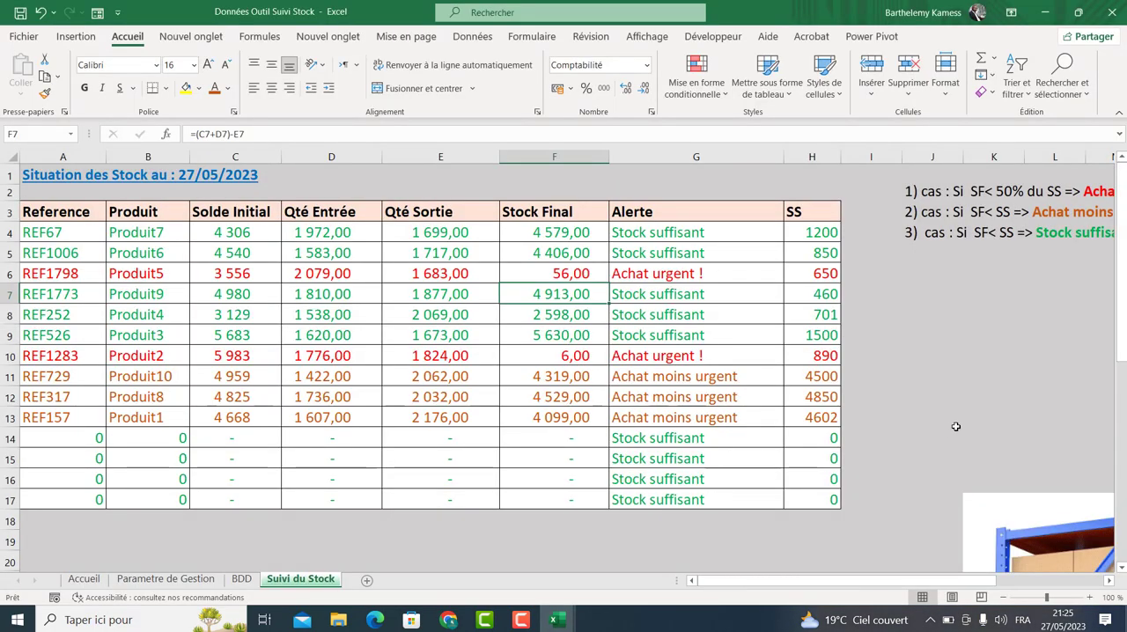
{"action": "left_click", "coordinate": [956, 425]}
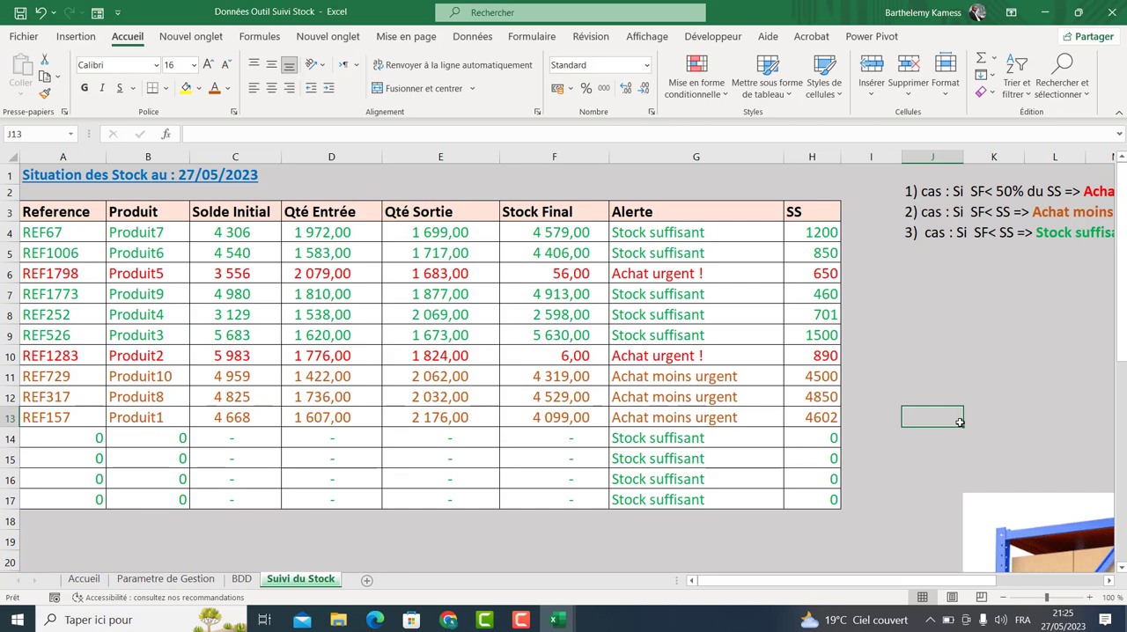
Move the shelving picture up beside the stock table's upper right corner.
{"action": "left_click_drag", "start_coordinate": [1018, 498], "coordinate": [910, 182]}
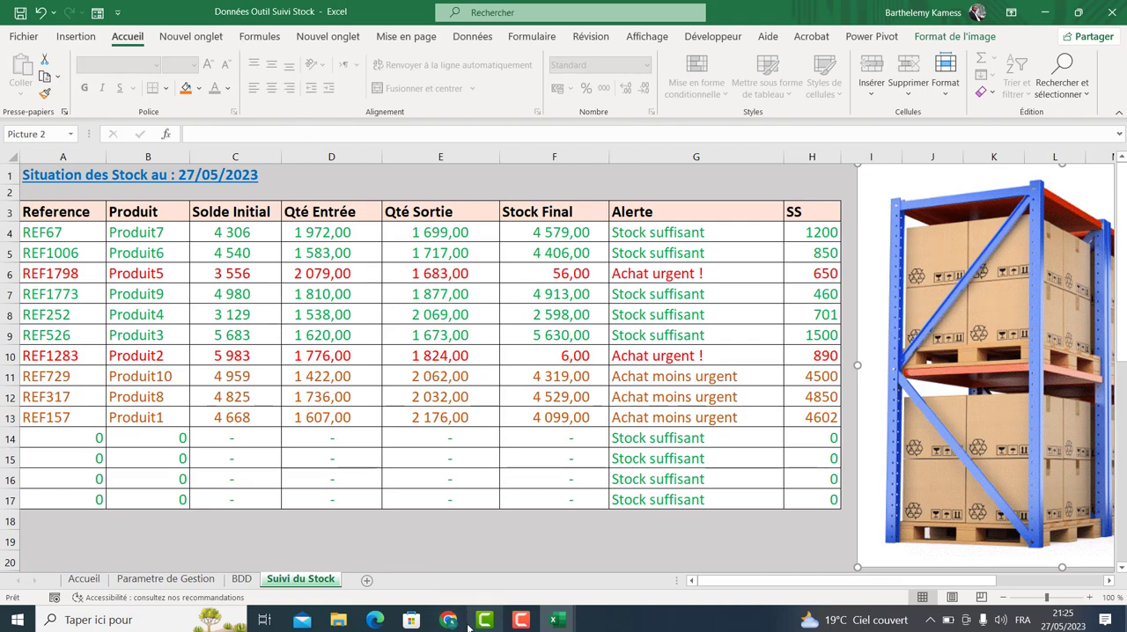
{"action": "left_click", "coordinate": [409, 380]}
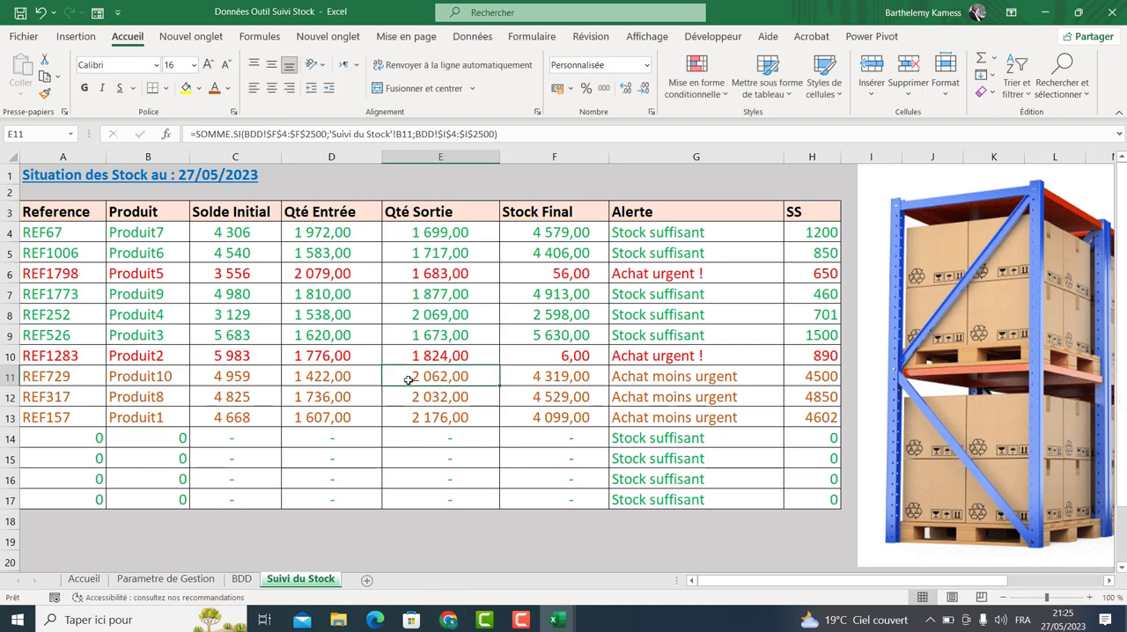
Switch to the Suivi des Stocks avec Alerte vs3 workbook.
{"action": "left_click", "coordinate": [555, 620]}
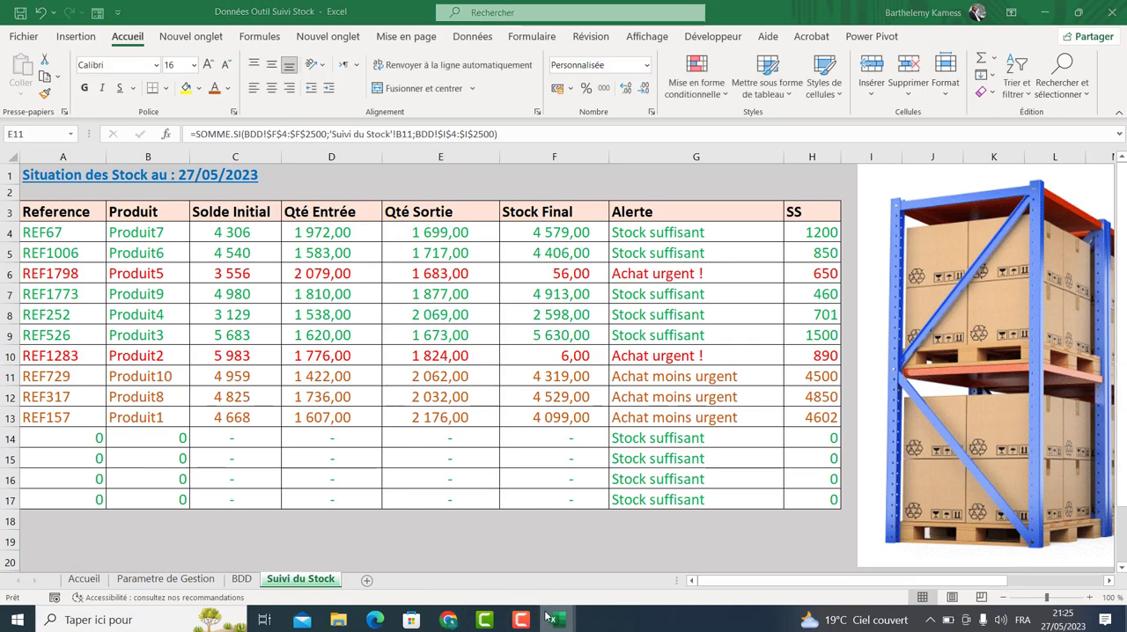
{"action": "left_click", "coordinate": [485, 566]}
{"action": "left_click", "coordinate": [394, 349]}
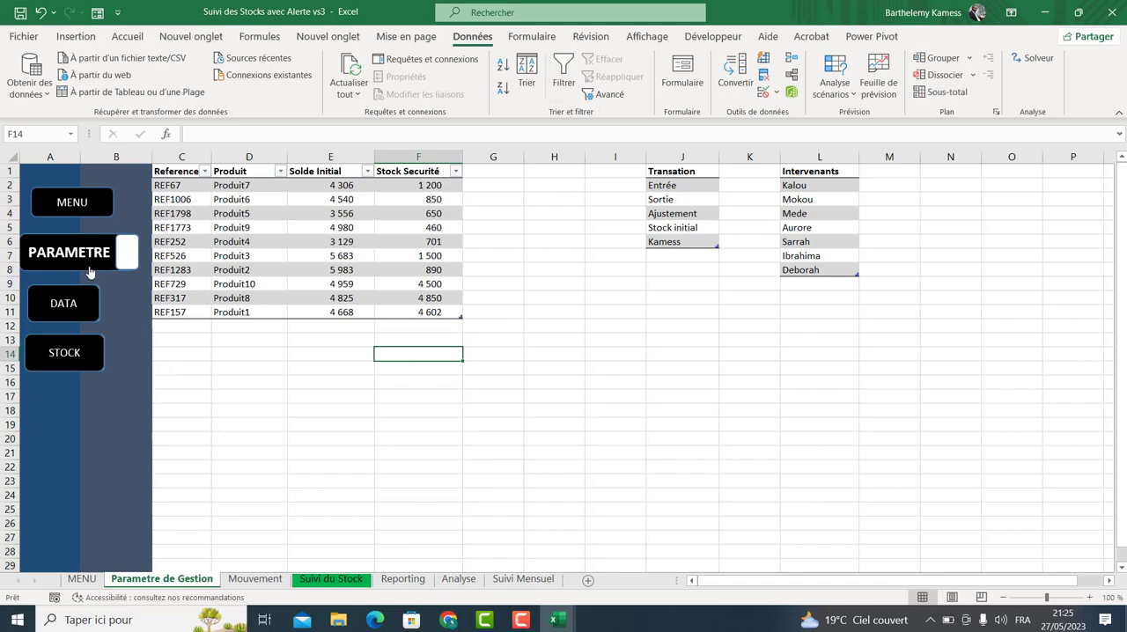
Try the reference workbook's MENU, PARAMETRE, DATA and STOCK buttons to see which sheets they open.
{"action": "left_click", "coordinate": [60, 209]}
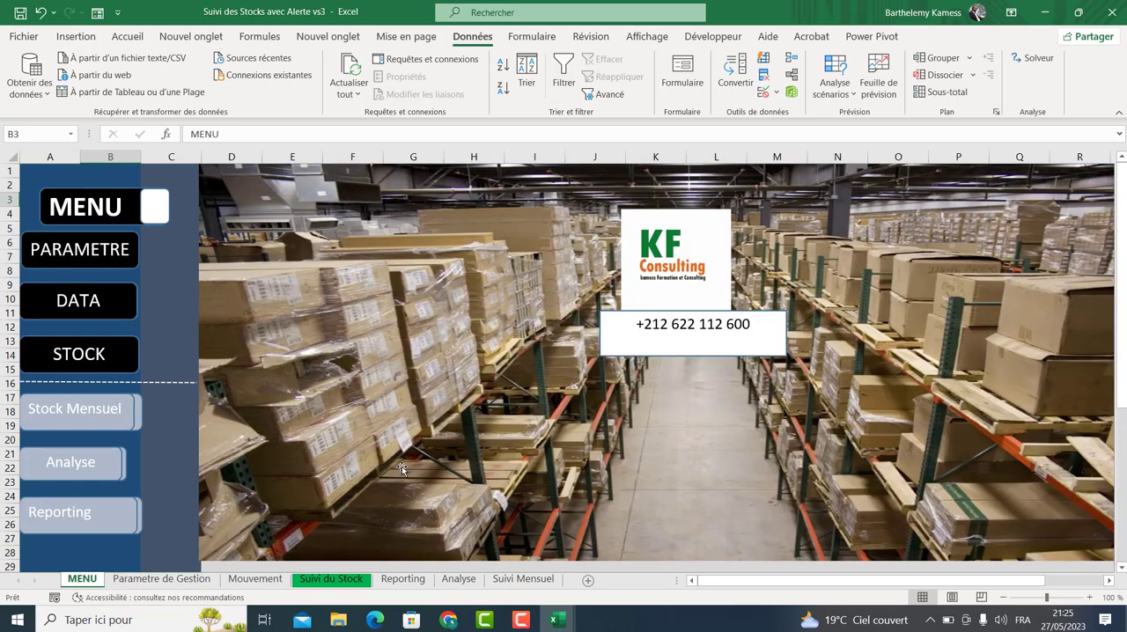
{"action": "left_click", "coordinate": [77, 255]}
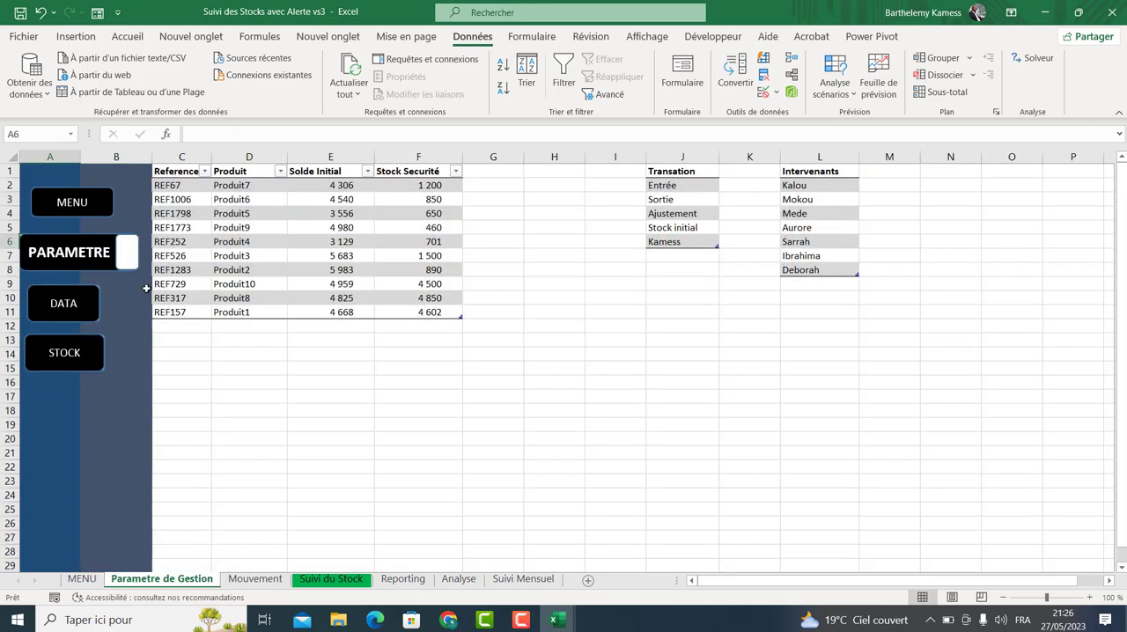
{"action": "left_click", "coordinate": [61, 308]}
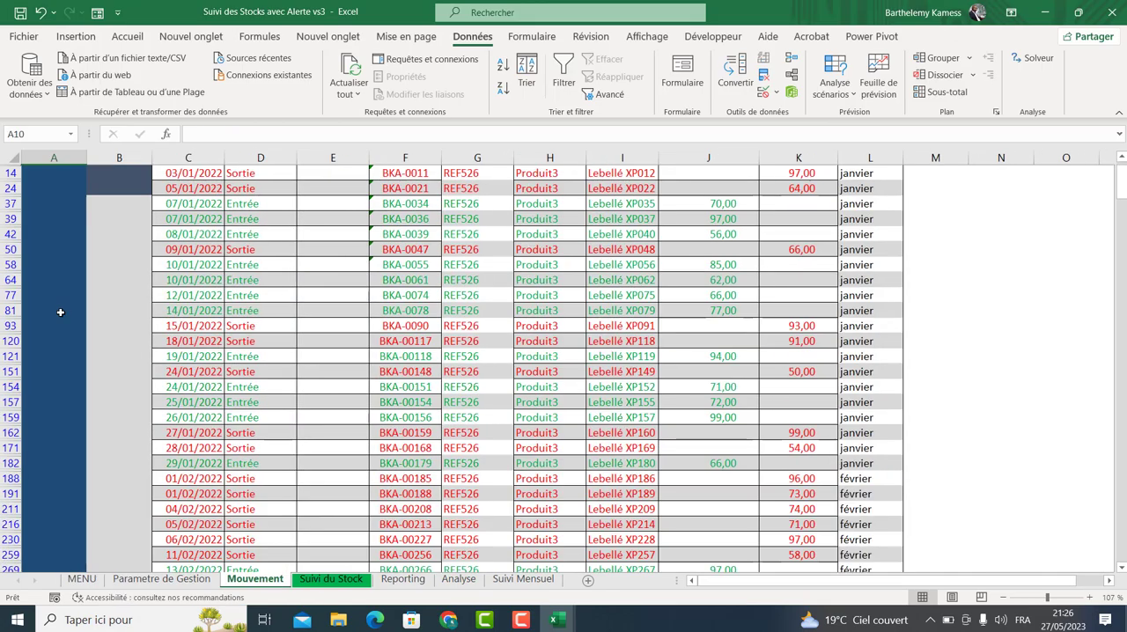
{"action": "left_click_drag", "start_coordinate": [1121, 203], "coordinate": [1121, 173]}
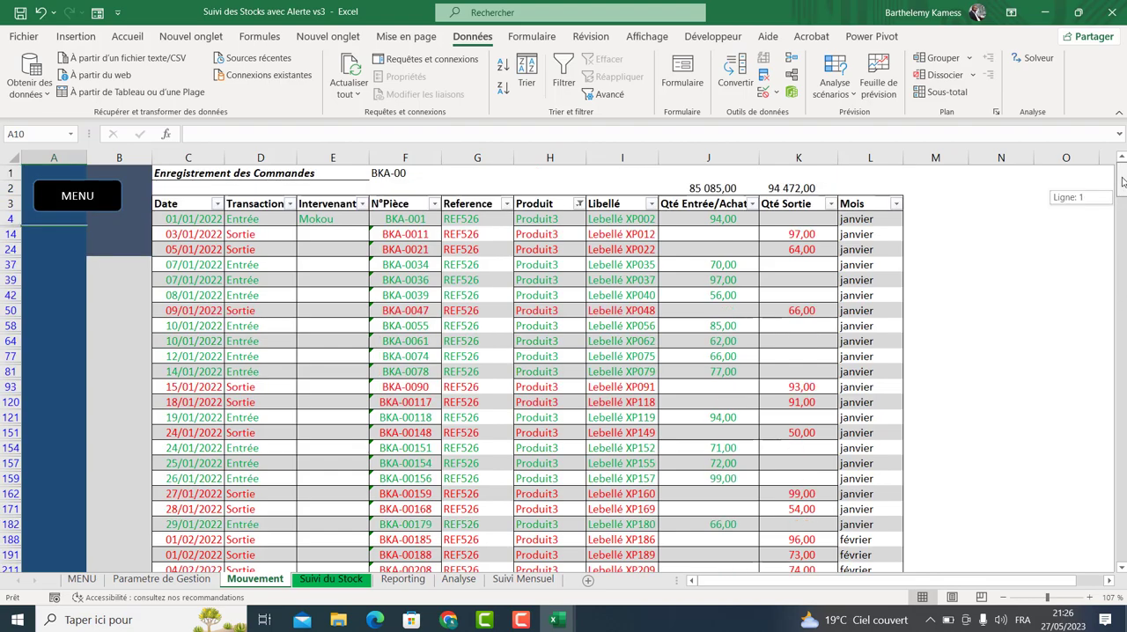
{"action": "left_click", "coordinate": [44, 196]}
{"action": "left_click", "coordinate": [85, 356]}
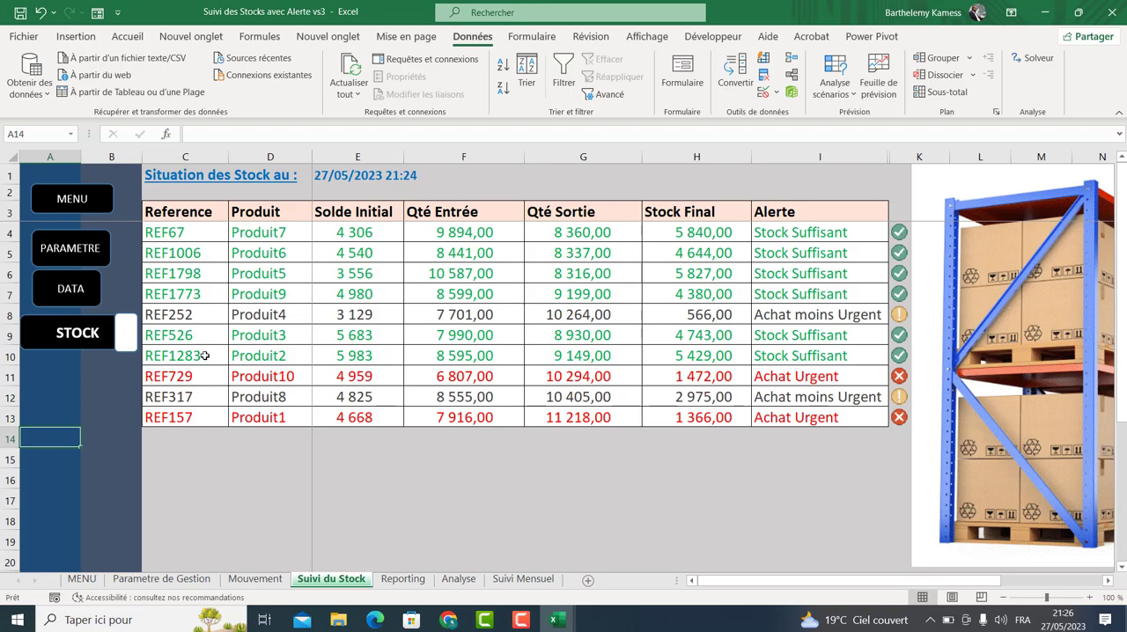
{"action": "left_click", "coordinate": [54, 204]}
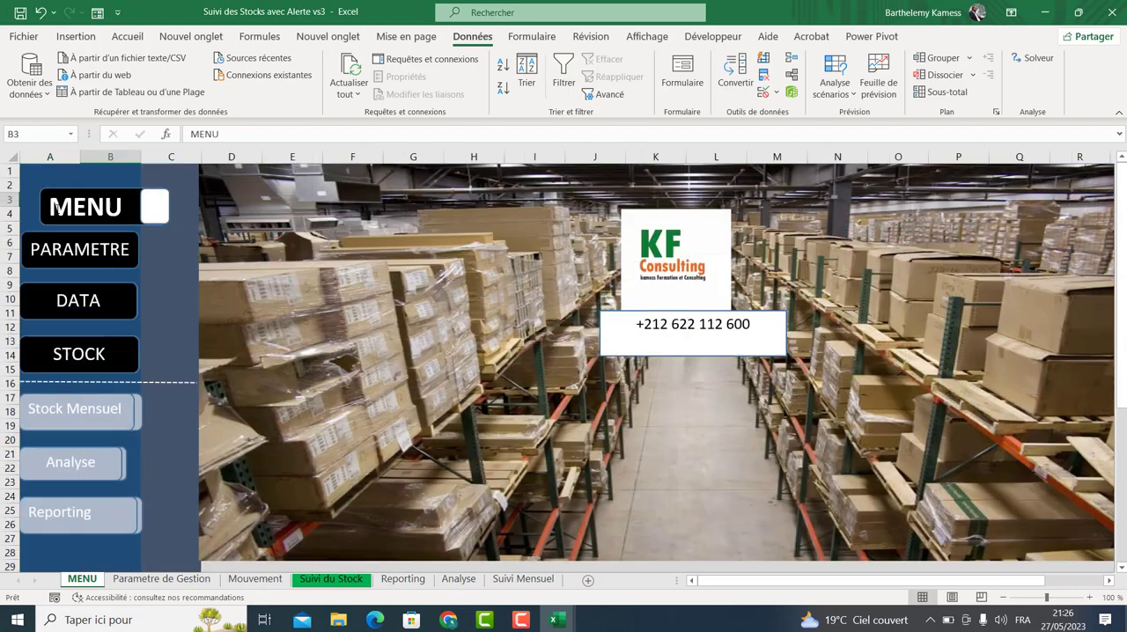
Open the Stock Mensuel sheet and filter its table by several months with the Mois slicer.
{"action": "left_click", "coordinate": [84, 414]}
{"action": "left_click", "coordinate": [357, 495]}
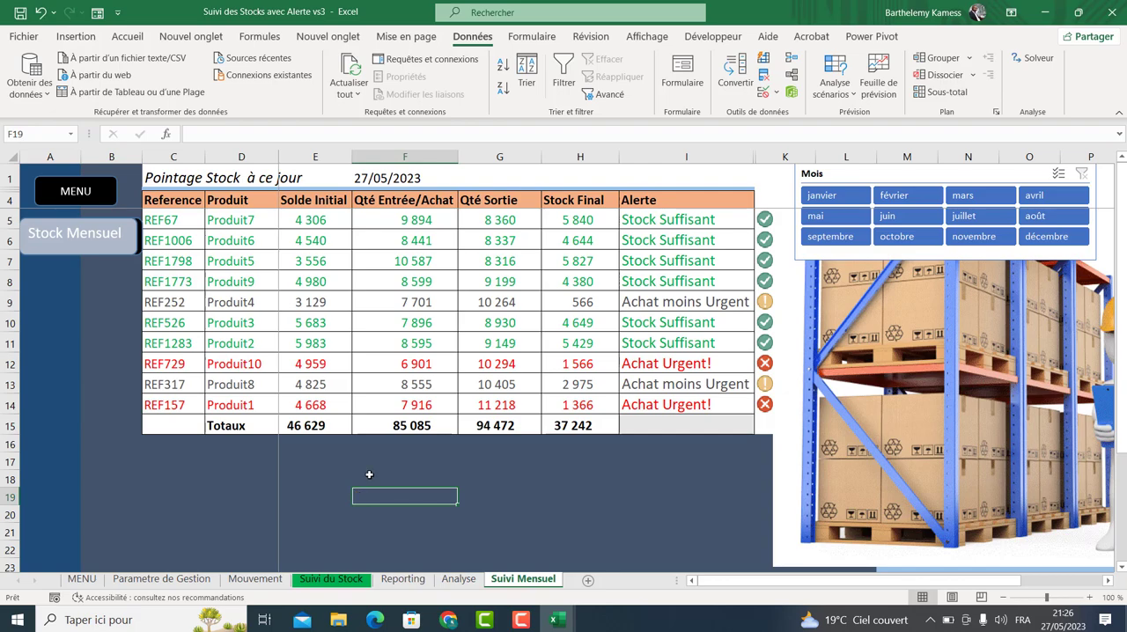
{"action": "left_click", "coordinate": [838, 195]}
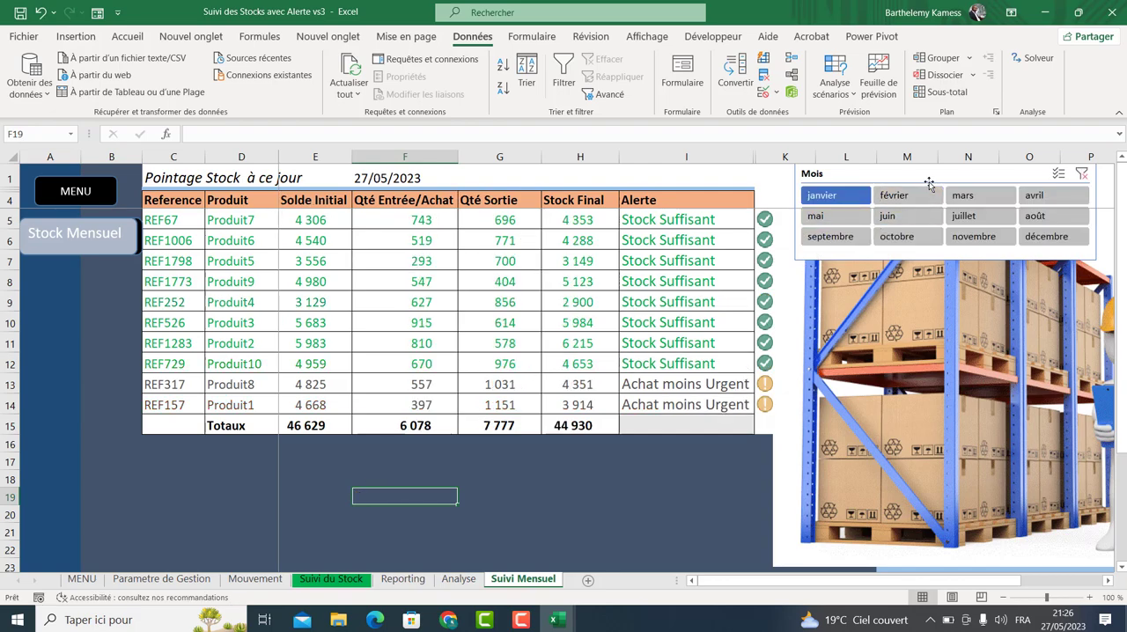
{"action": "left_click", "coordinate": [898, 196]}
{"action": "left_click", "coordinate": [893, 216]}
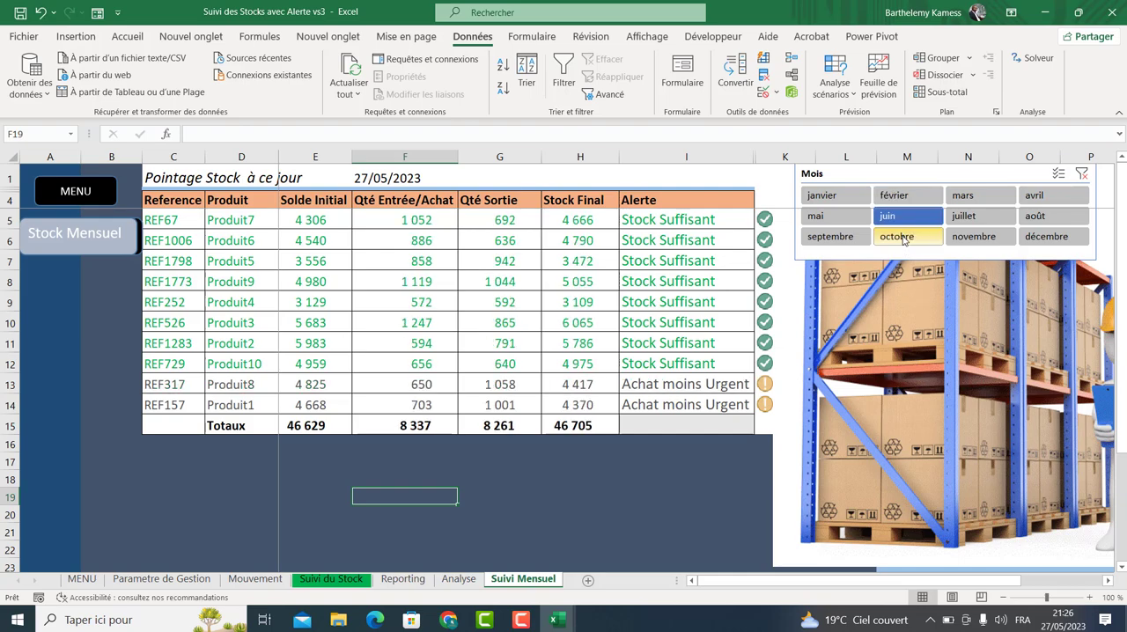
{"action": "left_click", "coordinate": [902, 238]}
{"action": "left_click", "coordinate": [978, 238]}
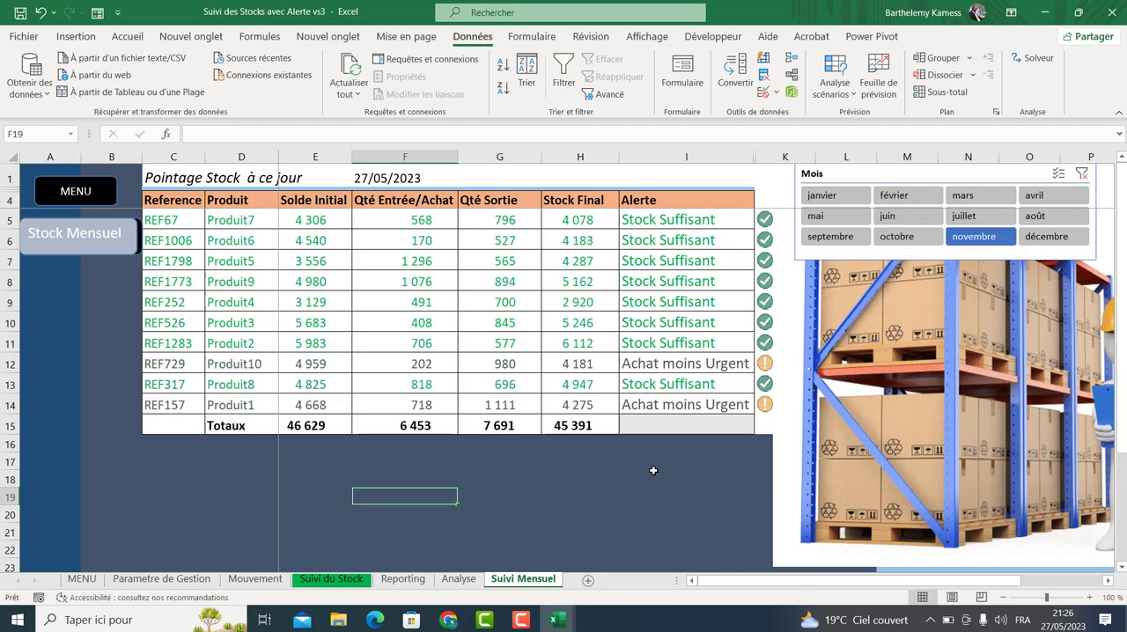
{"action": "left_click", "coordinate": [963, 217]}
{"action": "left_click", "coordinate": [712, 224]}
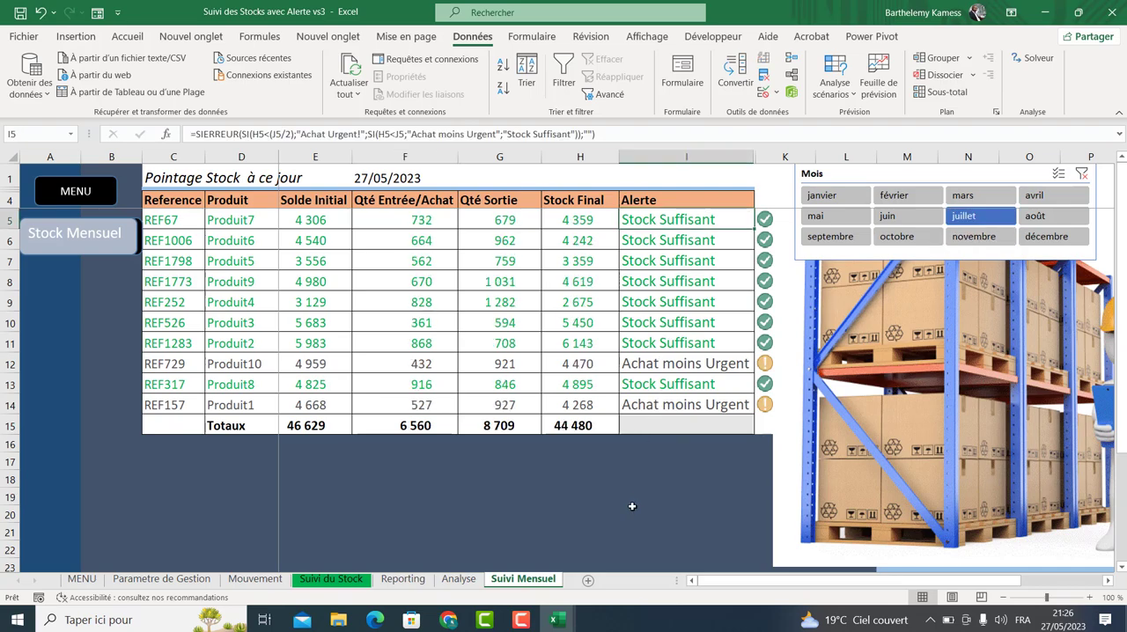
Select the monthly stock table and review its conditional formatting rules in the rules manager.
{"action": "left_click_drag", "start_coordinate": [175, 227], "coordinate": [659, 352]}
{"action": "left_click", "coordinate": [654, 326]}
{"action": "left_click_drag", "start_coordinate": [172, 222], "coordinate": [686, 406]}
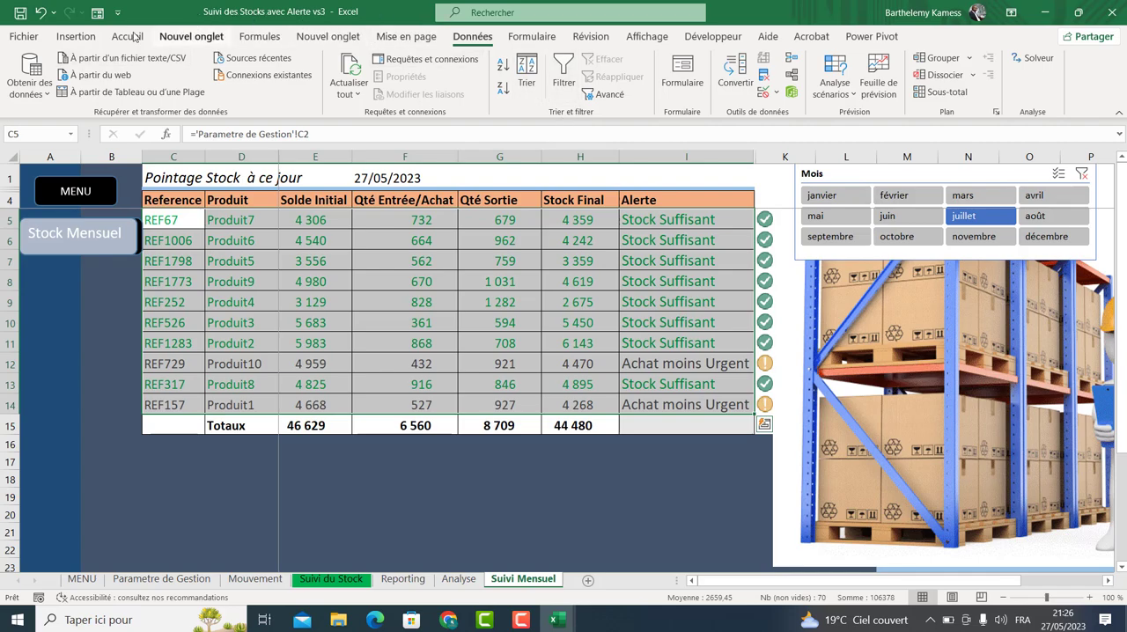
{"action": "left_click", "coordinate": [128, 36]}
{"action": "left_click", "coordinate": [697, 79]}
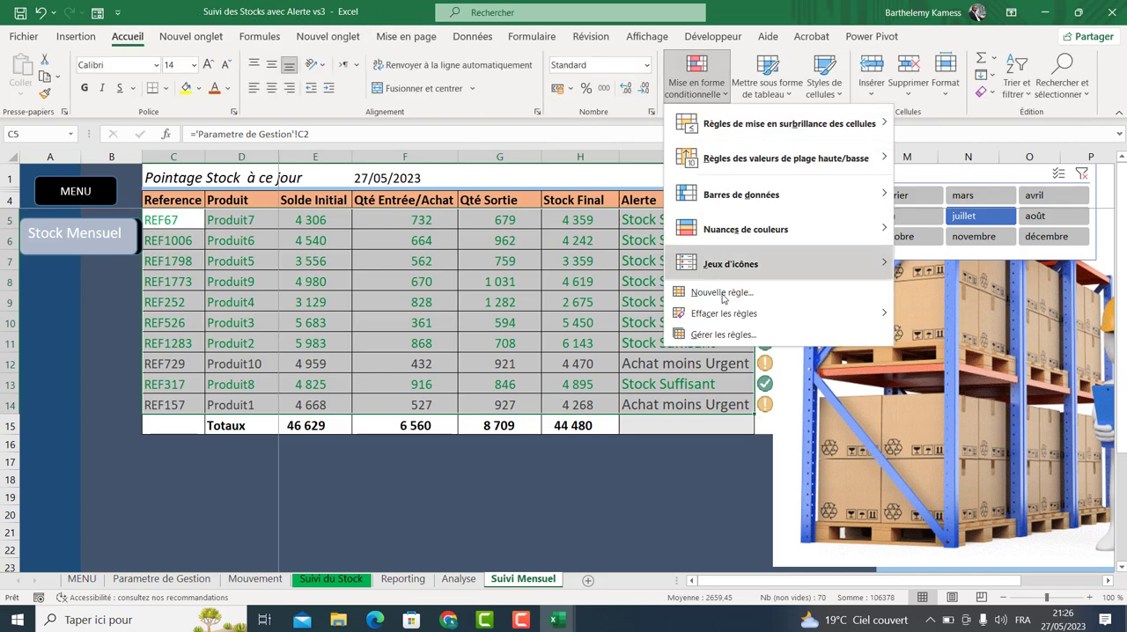
{"action": "left_click", "coordinate": [718, 334]}
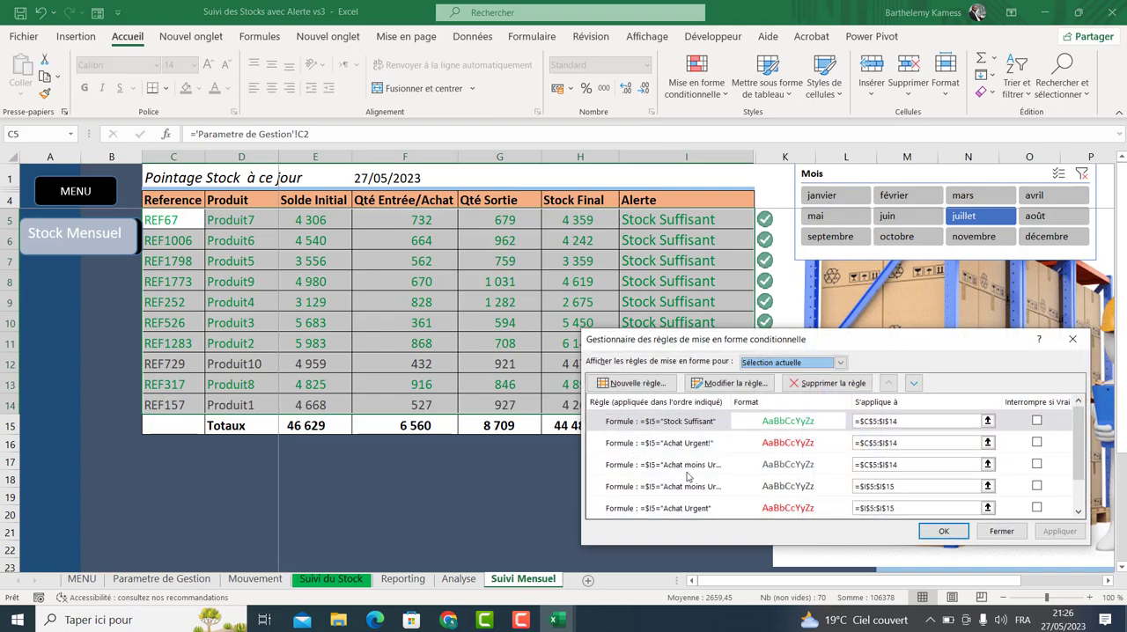
{"action": "left_click", "coordinate": [688, 471]}
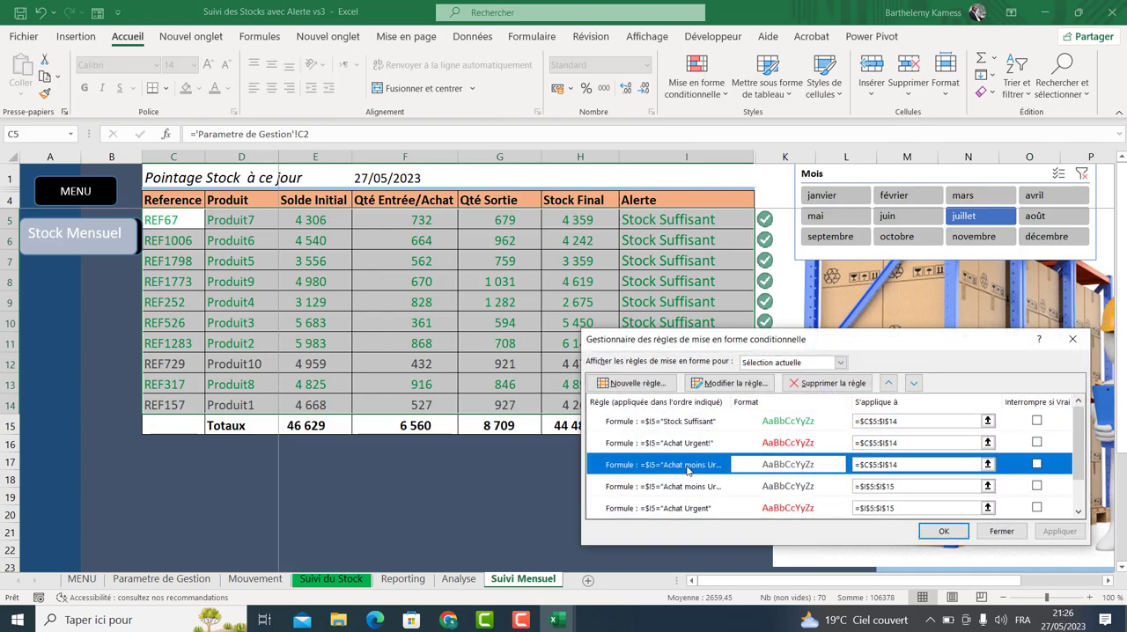
{"action": "left_click", "coordinate": [1000, 530]}
Filter the monthly table by other months, then return to the STOCK sheet through the MENU button.
{"action": "left_click", "coordinate": [600, 493]}
{"action": "left_click", "coordinate": [883, 221]}
{"action": "left_click", "coordinate": [850, 238]}
{"action": "left_click", "coordinate": [845, 217]}
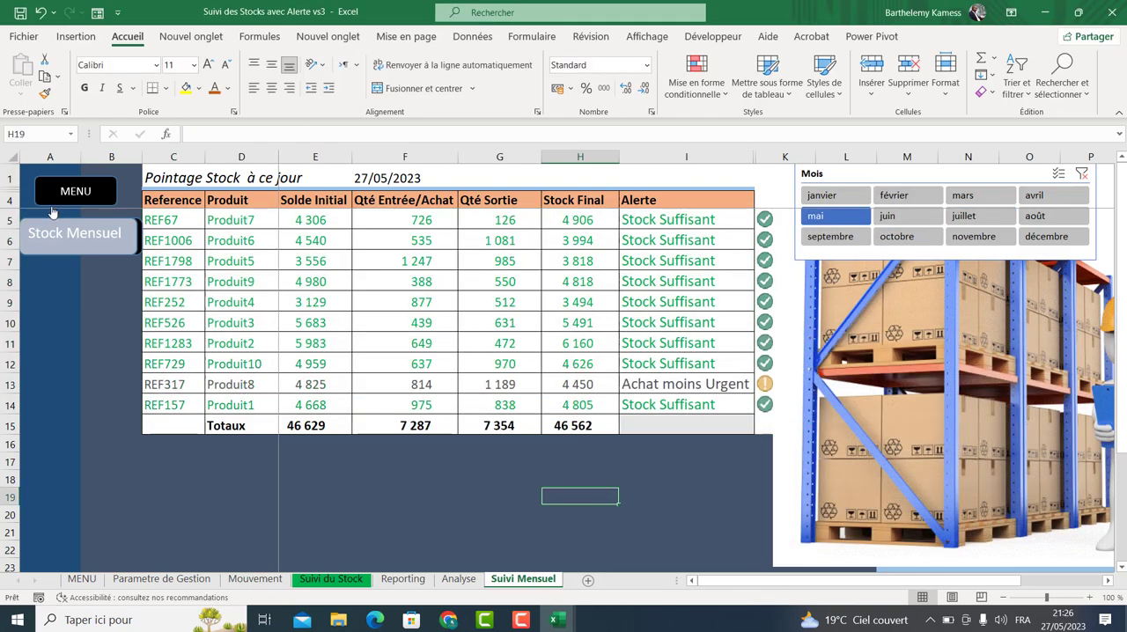
{"action": "left_click", "coordinate": [60, 198]}
{"action": "left_click", "coordinate": [85, 344]}
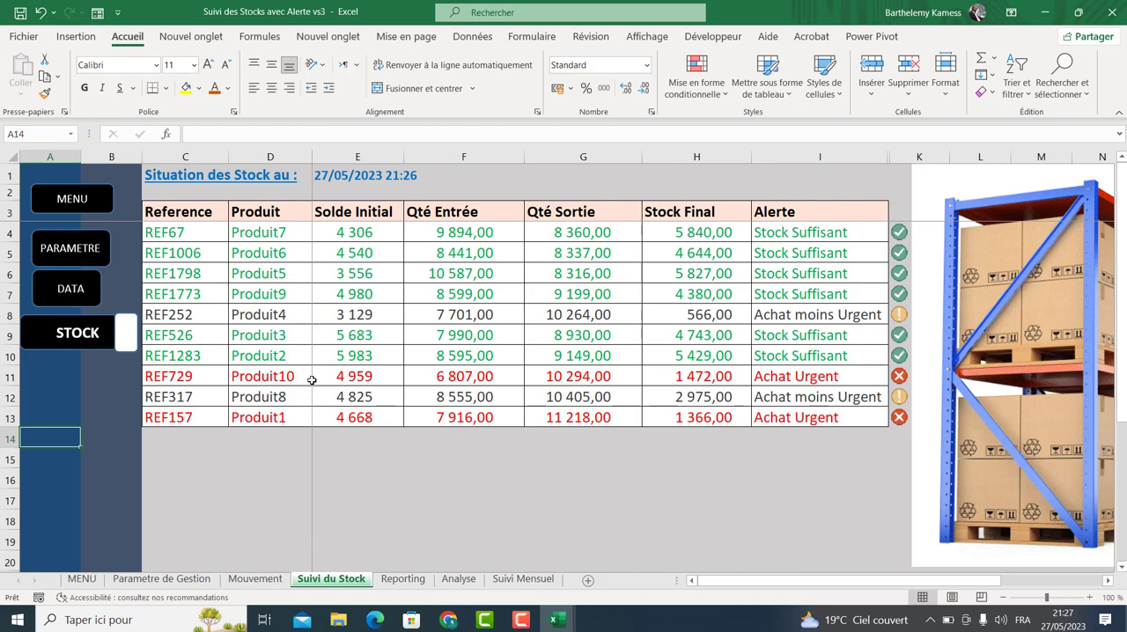
Switch back to the Données Outil Suivi Stock workbook.
{"action": "mouse_move", "coordinate": [555, 620]}
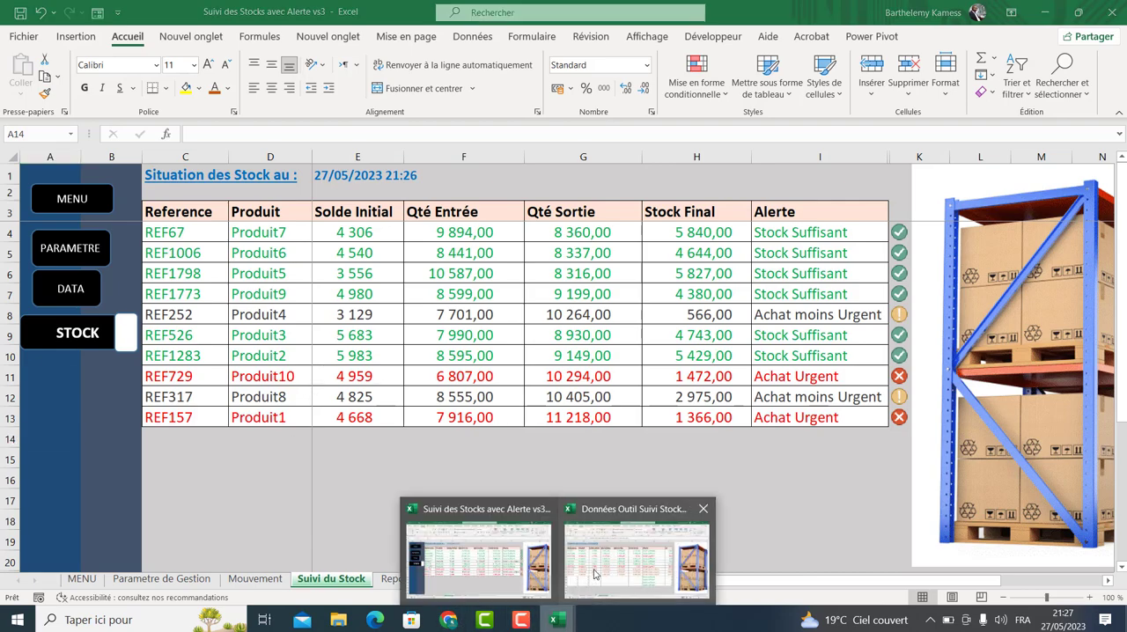
{"action": "mouse_move", "coordinate": [603, 573]}
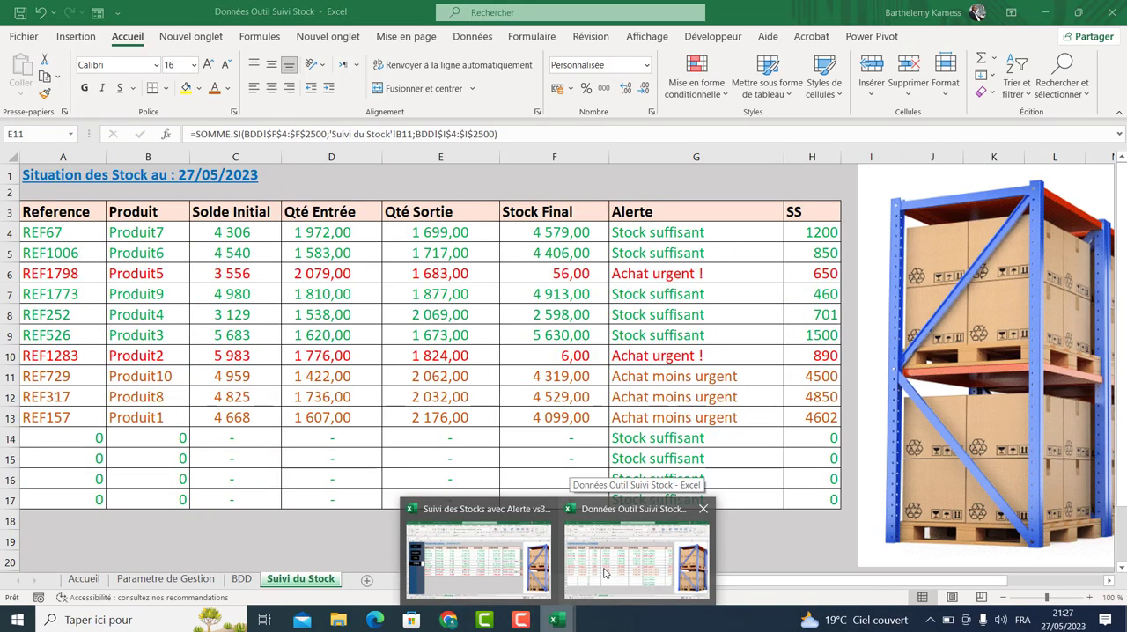
{"action": "left_click", "coordinate": [602, 573]}
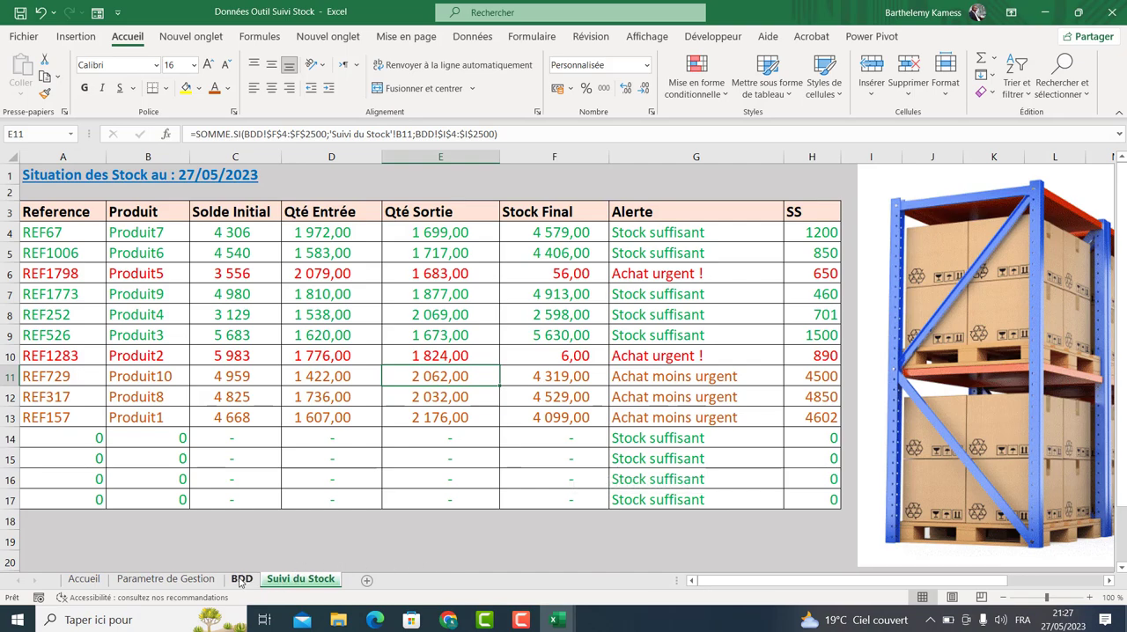
Unhide the Data sheet.
{"action": "right_click", "coordinate": [299, 580]}
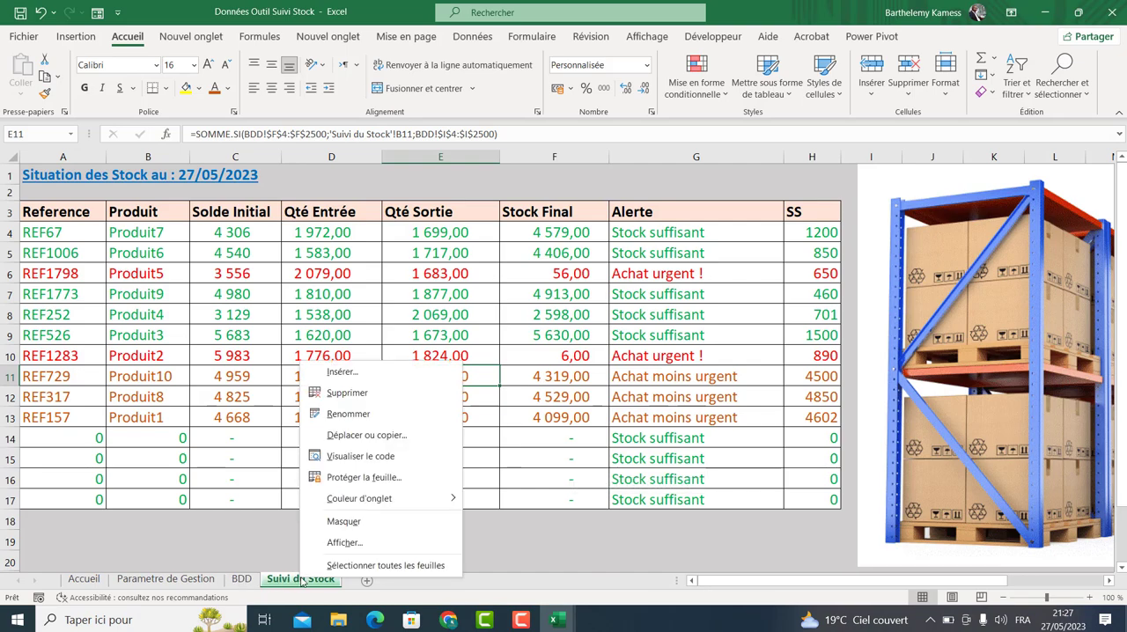
{"action": "left_click", "coordinate": [334, 540]}
{"action": "left_click", "coordinate": [231, 502]}
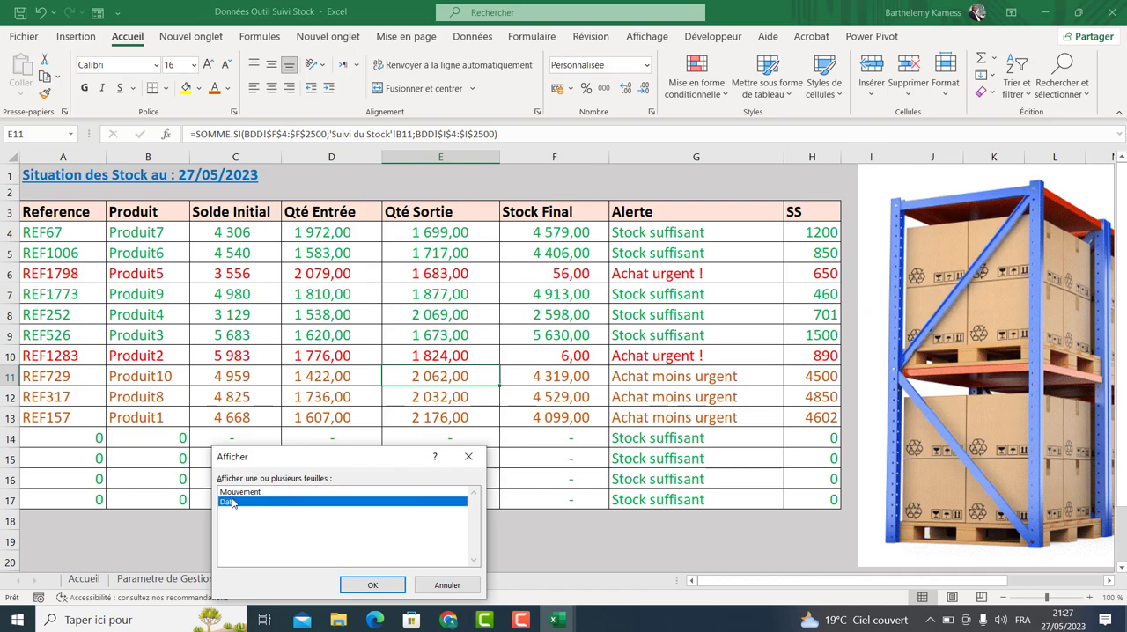
{"action": "left_click", "coordinate": [372, 584]}
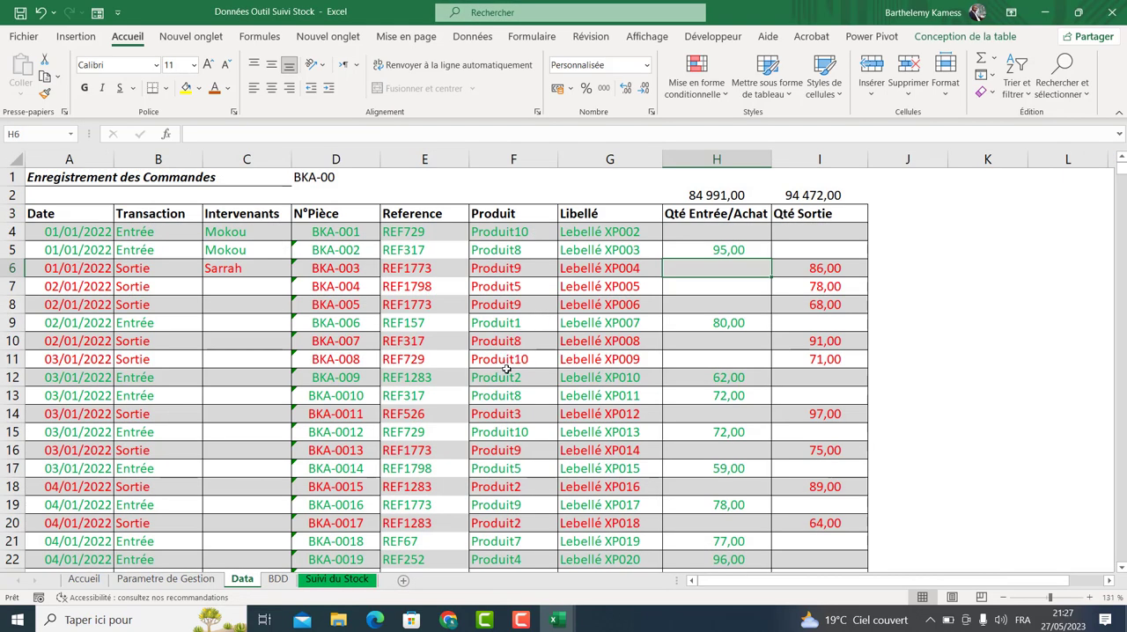
Compare the Data sheet with the BDD and Suivi du Stock sheets, then hide the Data sheet again.
{"action": "left_click", "coordinate": [711, 231]}
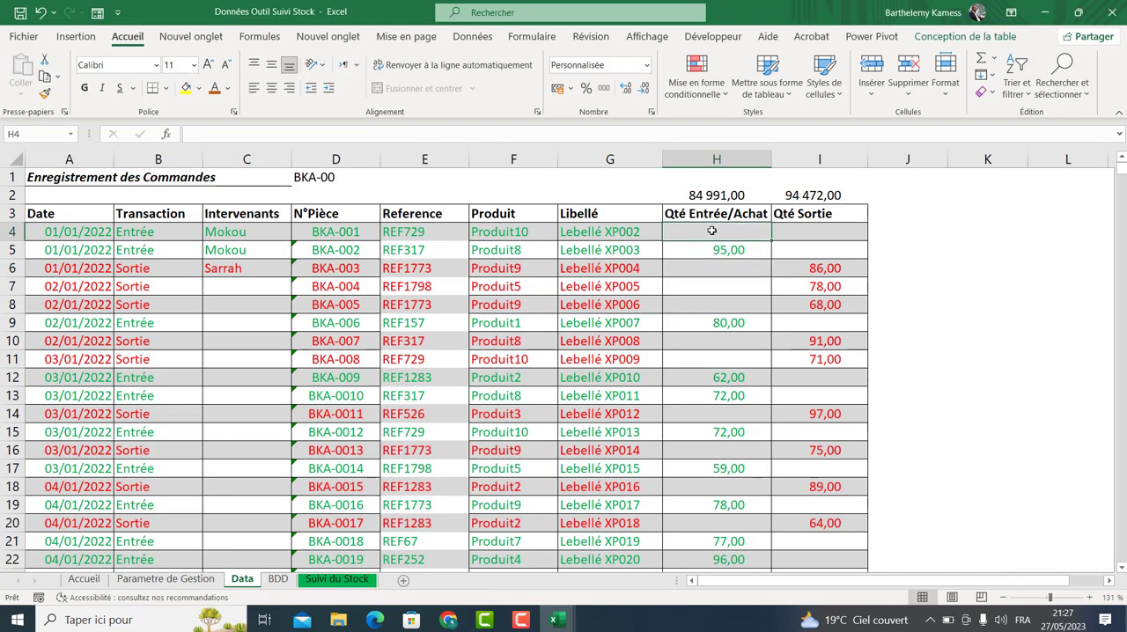
{"action": "left_click", "coordinate": [276, 581]}
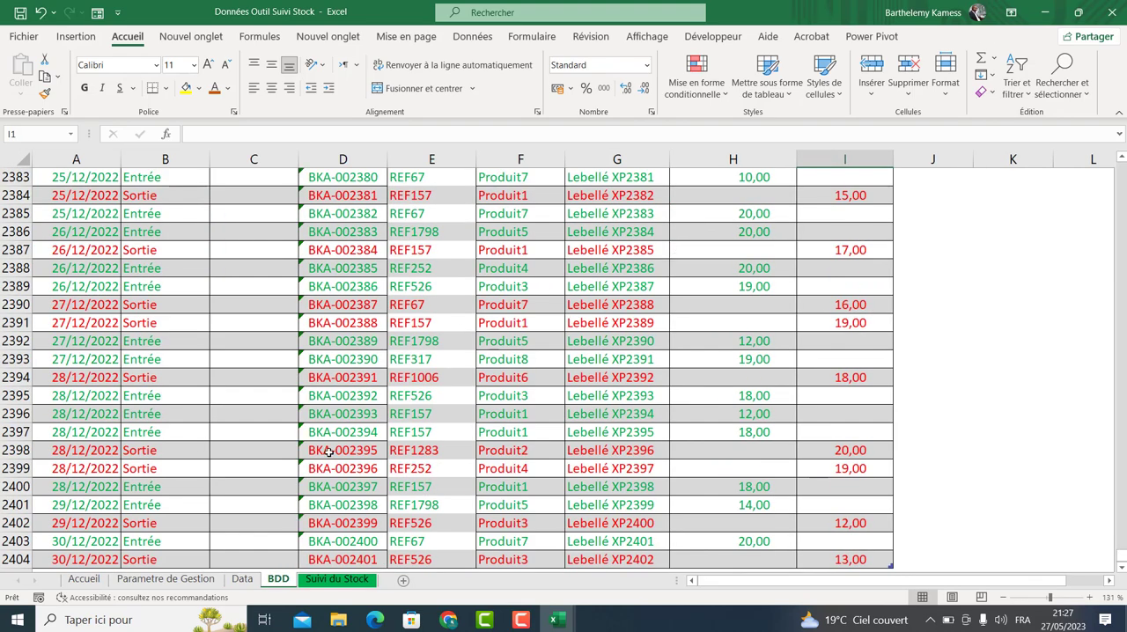
{"action": "left_click", "coordinate": [243, 579]}
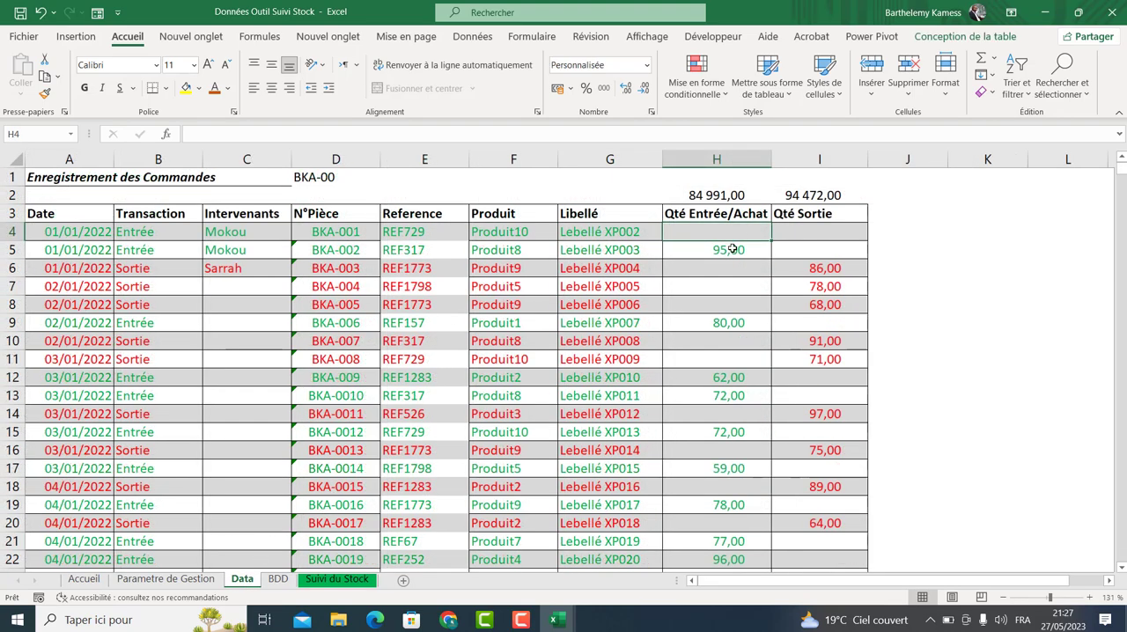
{"action": "left_click", "coordinate": [638, 305]}
{"action": "left_click", "coordinate": [331, 581]}
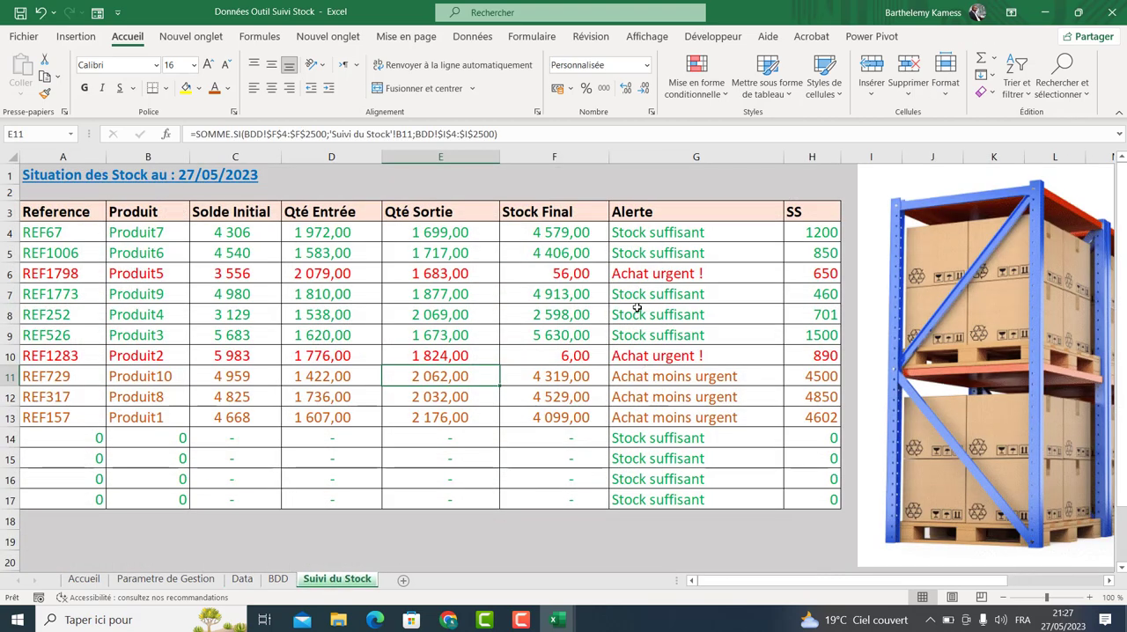
{"action": "left_click", "coordinate": [242, 579]}
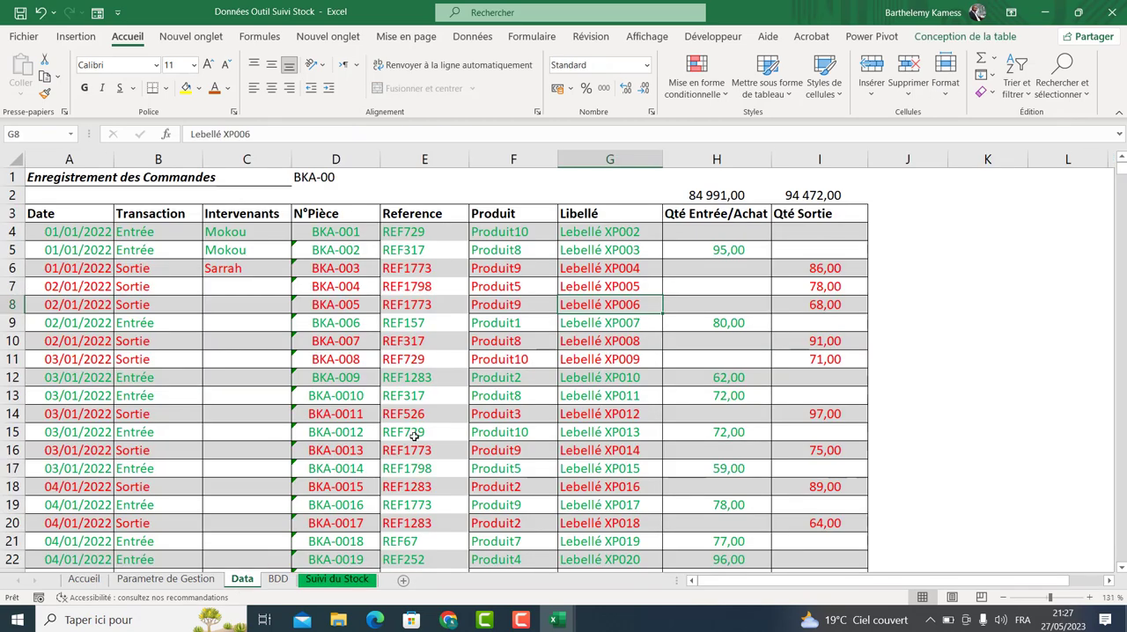
{"action": "right_click", "coordinate": [242, 580]}
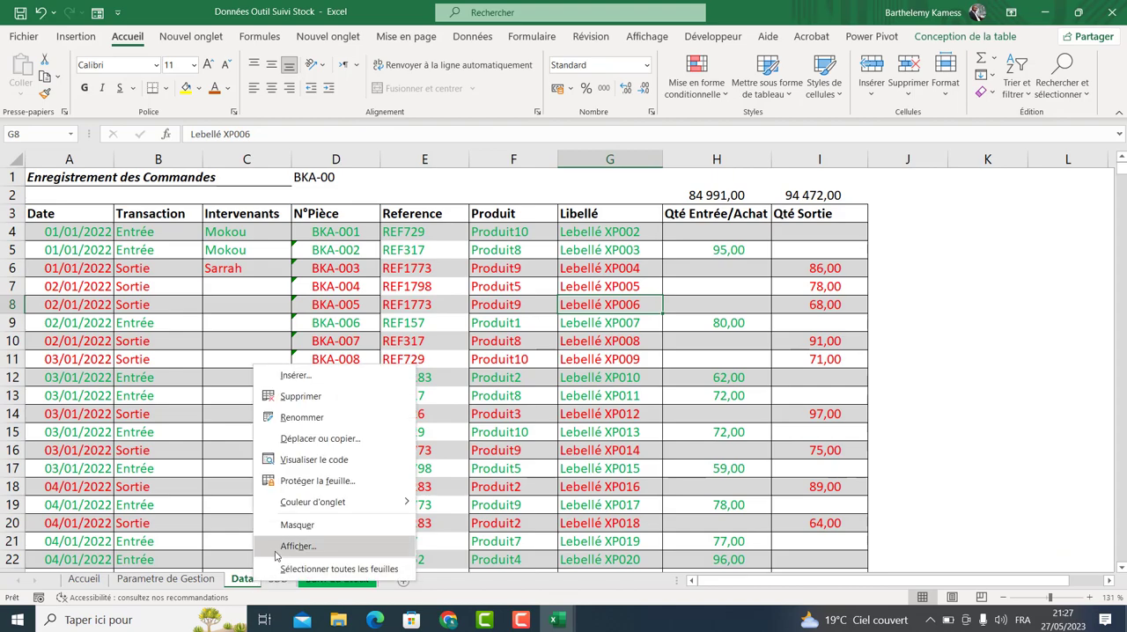
{"action": "left_click", "coordinate": [286, 526]}
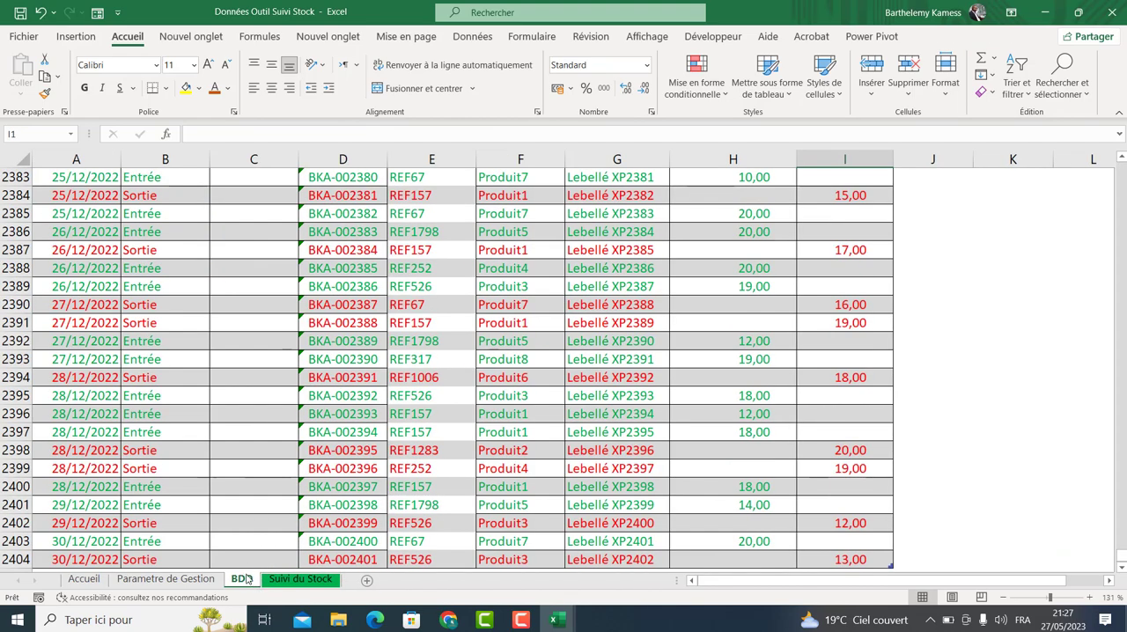
{"action": "right_click", "coordinate": [246, 578]}
{"action": "left_click", "coordinate": [290, 543]}
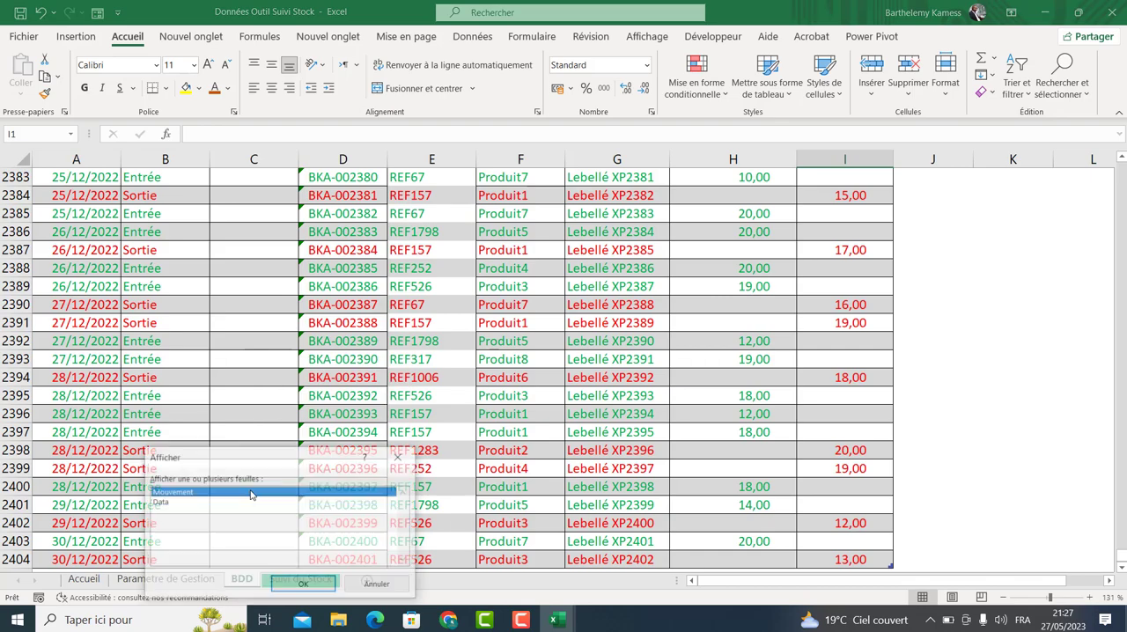
{"action": "left_click", "coordinate": [160, 502]}
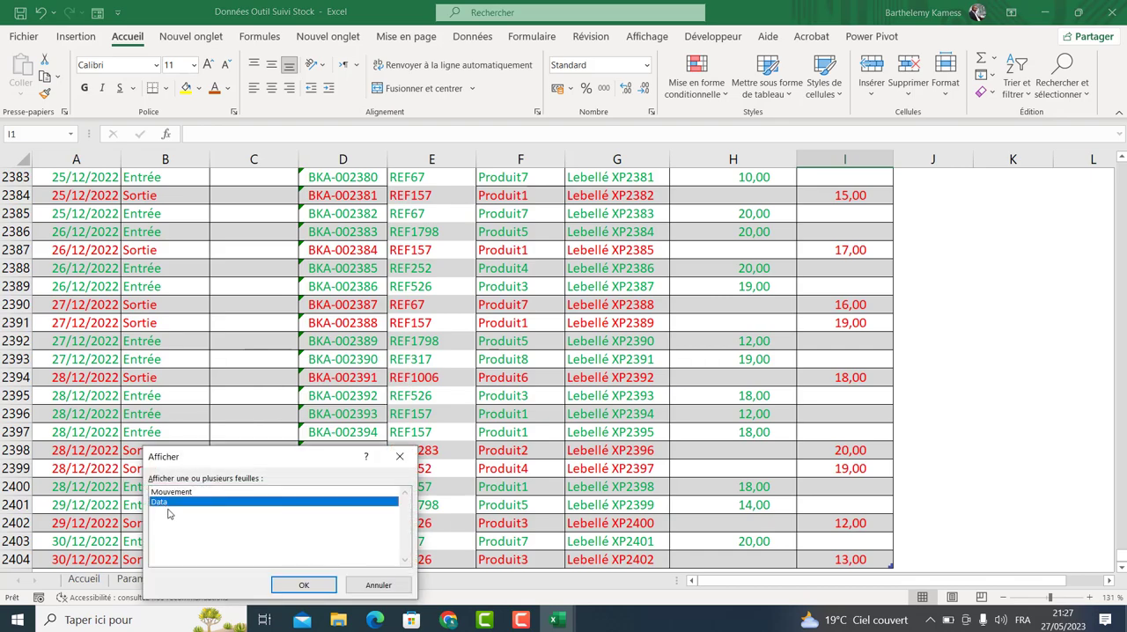
{"action": "left_click", "coordinate": [380, 587]}
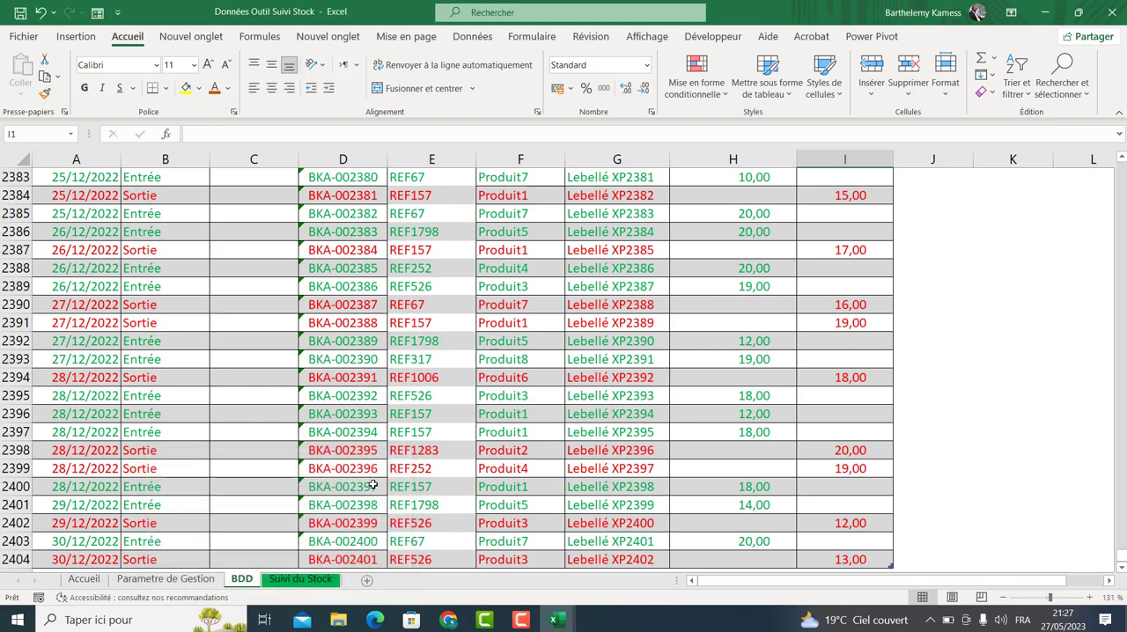
Inspect the dates, transactions and quantity entries throughout the BDD order table.
{"action": "left_click", "coordinate": [373, 484]}
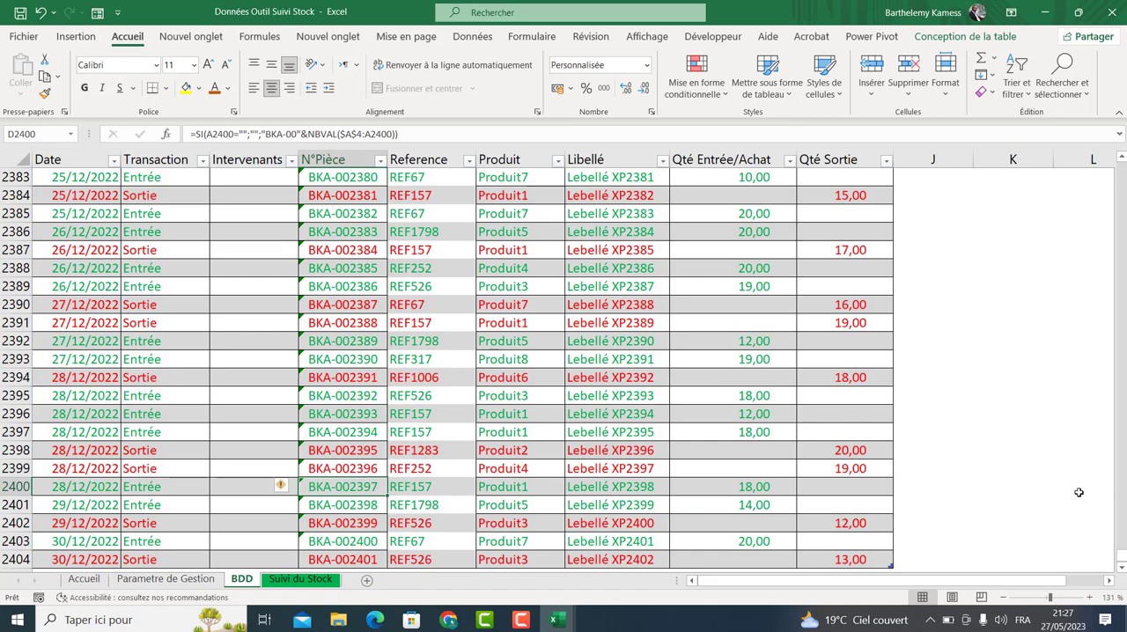
{"action": "scroll", "coordinate": [1112, 403], "scroll_direction": "up", "scroll_amount": 3}
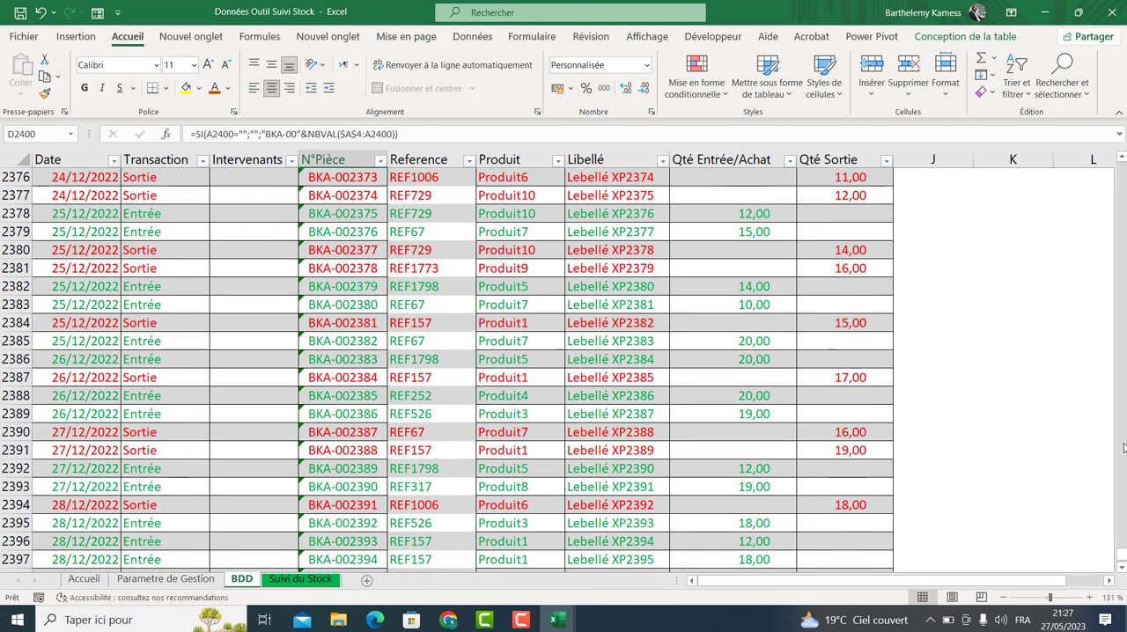
{"action": "left_click_drag", "start_coordinate": [1122, 556], "coordinate": [1126, 134]}
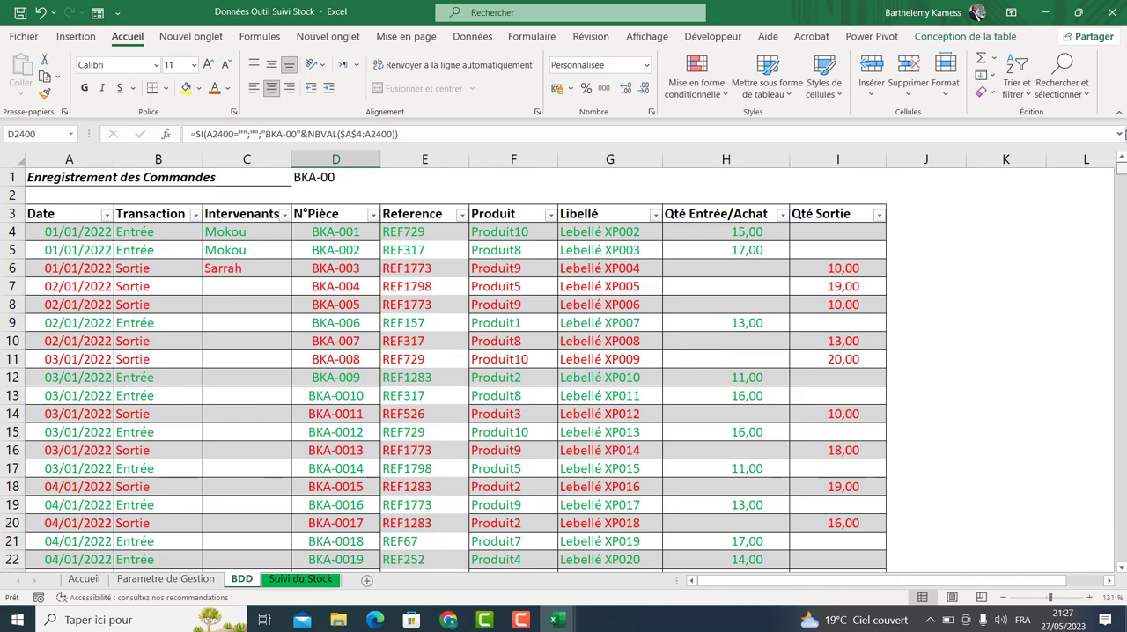
{"action": "left_click", "coordinate": [743, 234]}
{"action": "left_click", "coordinate": [730, 254]}
{"action": "left_click", "coordinate": [727, 271]}
{"action": "left_click", "coordinate": [717, 322]}
{"action": "left_click", "coordinate": [713, 343]}
{"action": "left_click", "coordinate": [731, 432]}
{"action": "left_click", "coordinate": [745, 508]}
{"action": "left_click", "coordinate": [738, 408]}
{"action": "left_click", "coordinate": [738, 230]}
{"action": "left_click", "coordinate": [71, 272]}
{"action": "left_click", "coordinate": [77, 326]}
{"action": "left_click", "coordinate": [393, 346]}
{"action": "left_click", "coordinate": [163, 359]}
{"action": "left_click", "coordinate": [950, 408]}
{"action": "left_click", "coordinate": [541, 412]}
{"action": "left_click", "coordinate": [831, 409]}
{"action": "left_click", "coordinate": [708, 408]}
{"action": "left_click", "coordinate": [746, 361]}
{"action": "left_click", "coordinate": [915, 396]}
{"action": "left_click", "coordinate": [708, 399]}
{"action": "left_click", "coordinate": [711, 412]}
{"action": "left_click", "coordinate": [717, 456]}
{"action": "left_click", "coordinate": [820, 453]}
{"action": "left_click", "coordinate": [714, 482]}
{"action": "left_click", "coordinate": [814, 490]}
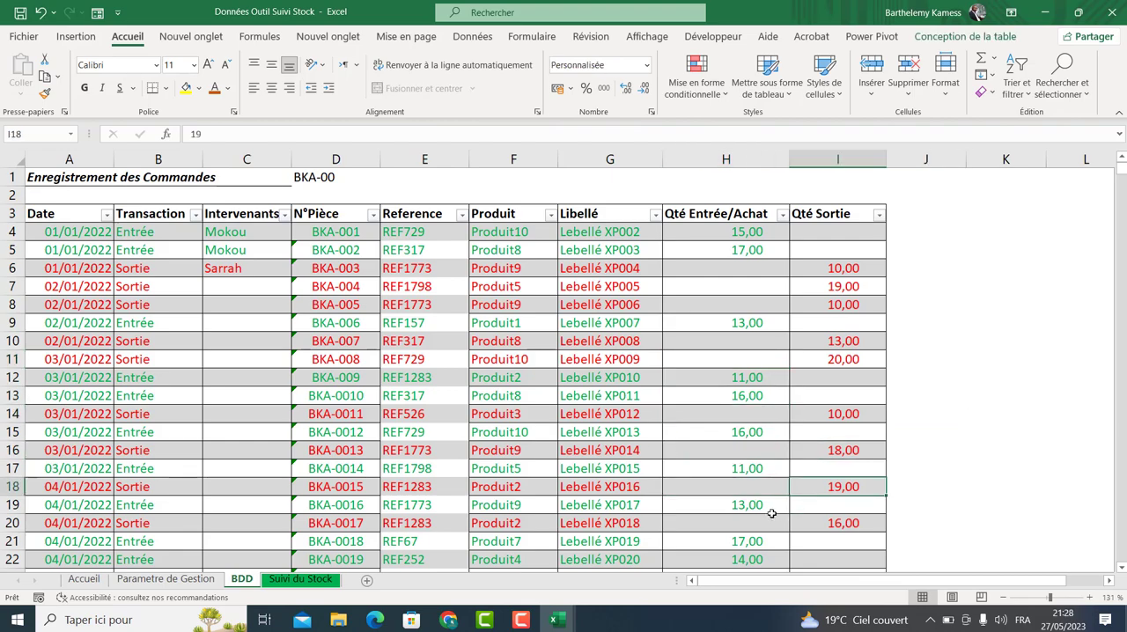
{"action": "left_click", "coordinate": [755, 397]}
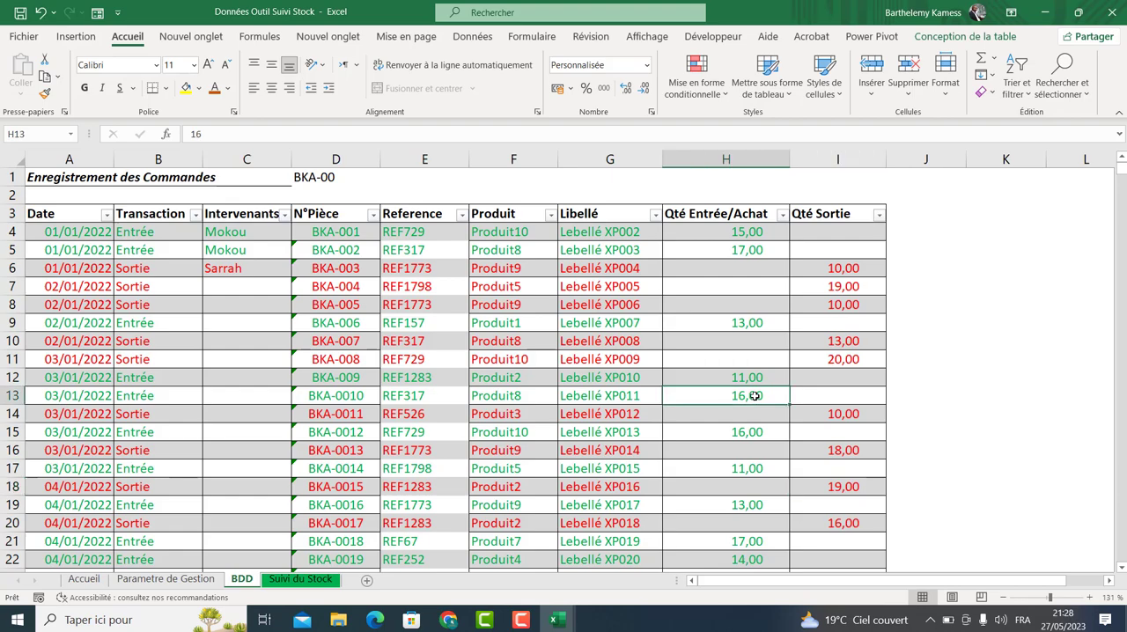
Clear the Reference, Produit, Solde Initial and Stock Securité data rows on the Parametre de Gestion sheet.
{"action": "left_click_drag", "start_coordinate": [98, 235], "coordinate": [656, 253]}
{"action": "left_click", "coordinate": [166, 578]}
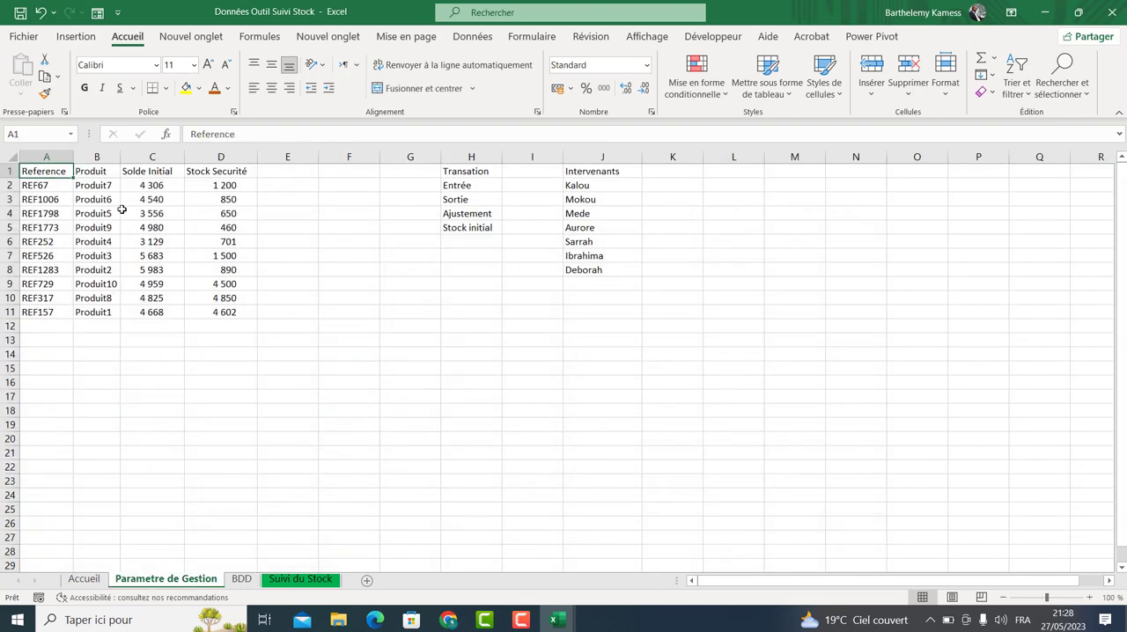
{"action": "left_click_drag", "start_coordinate": [46, 187], "coordinate": [236, 315]}
{"action": "left_click", "coordinate": [177, 288]}
{"action": "left_click_drag", "start_coordinate": [55, 186], "coordinate": [223, 308]}
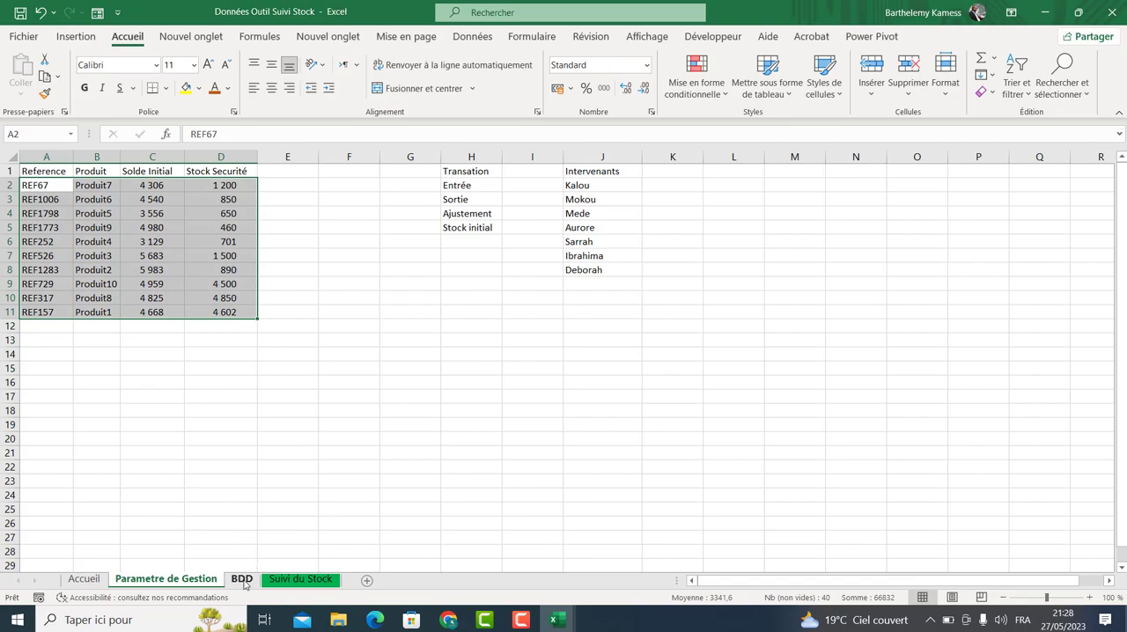
{"action": "left_click", "coordinate": [241, 579]}
{"action": "left_click", "coordinate": [300, 579]}
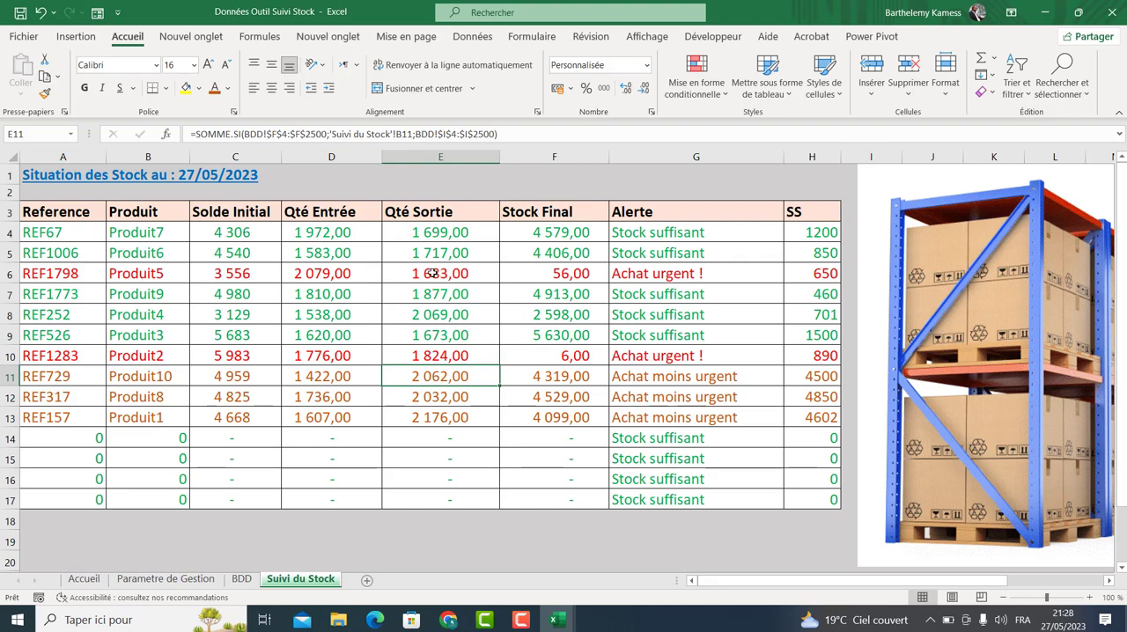
{"action": "left_click", "coordinate": [165, 578]}
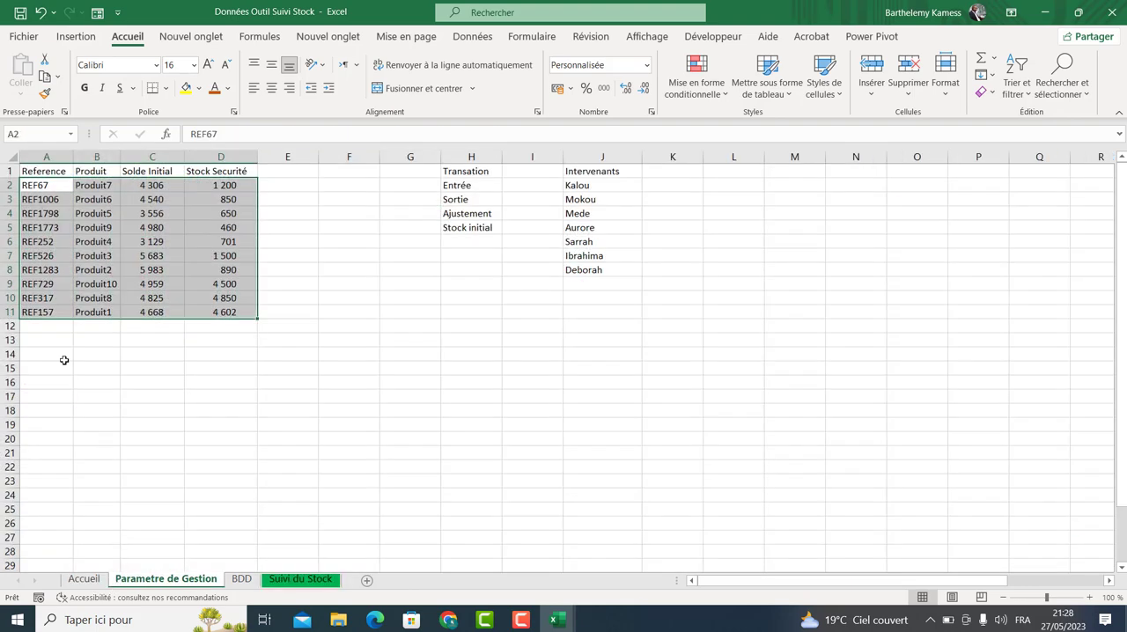
{"action": "left_click_drag", "start_coordinate": [70, 183], "coordinate": [239, 310]}
{"action": "key", "text": "Delete"}
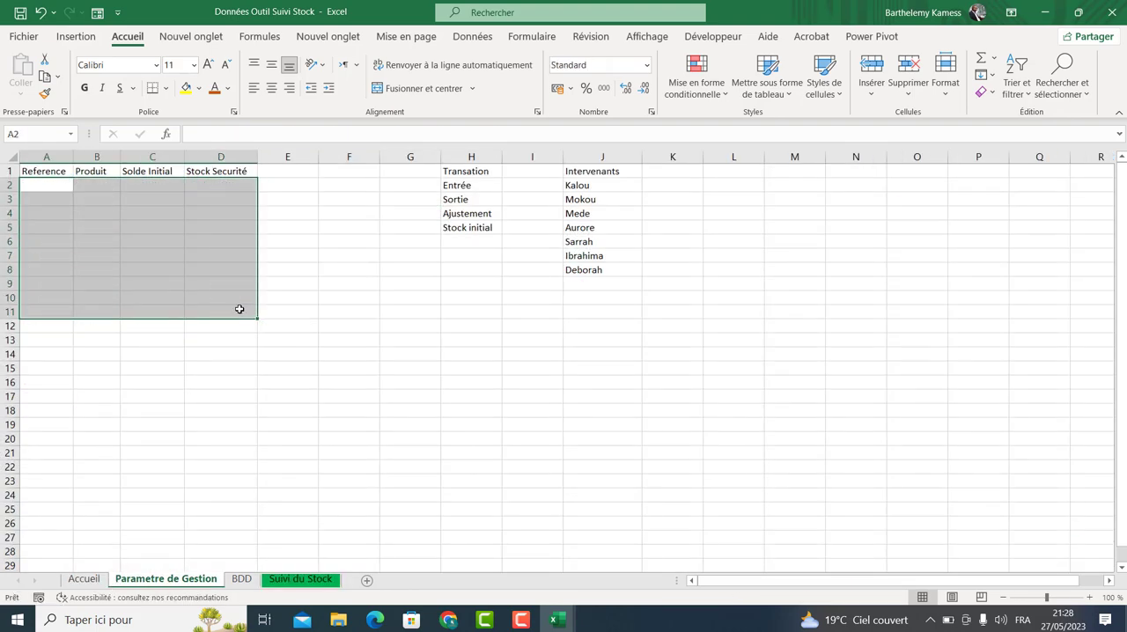
Clear the list of intervenant names under Intervenants on the Parametre de Gestion sheet.
{"action": "left_click_drag", "start_coordinate": [466, 188], "coordinate": [531, 230]}
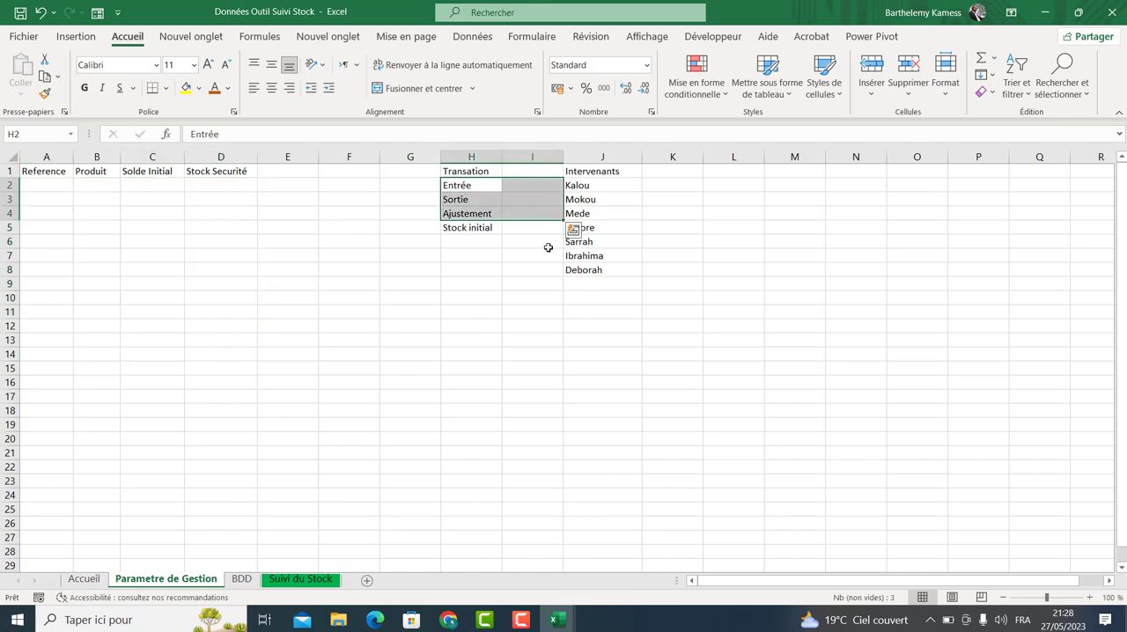
{"action": "left_click", "coordinate": [589, 253]}
{"action": "left_click_drag", "start_coordinate": [580, 187], "coordinate": [578, 269]}
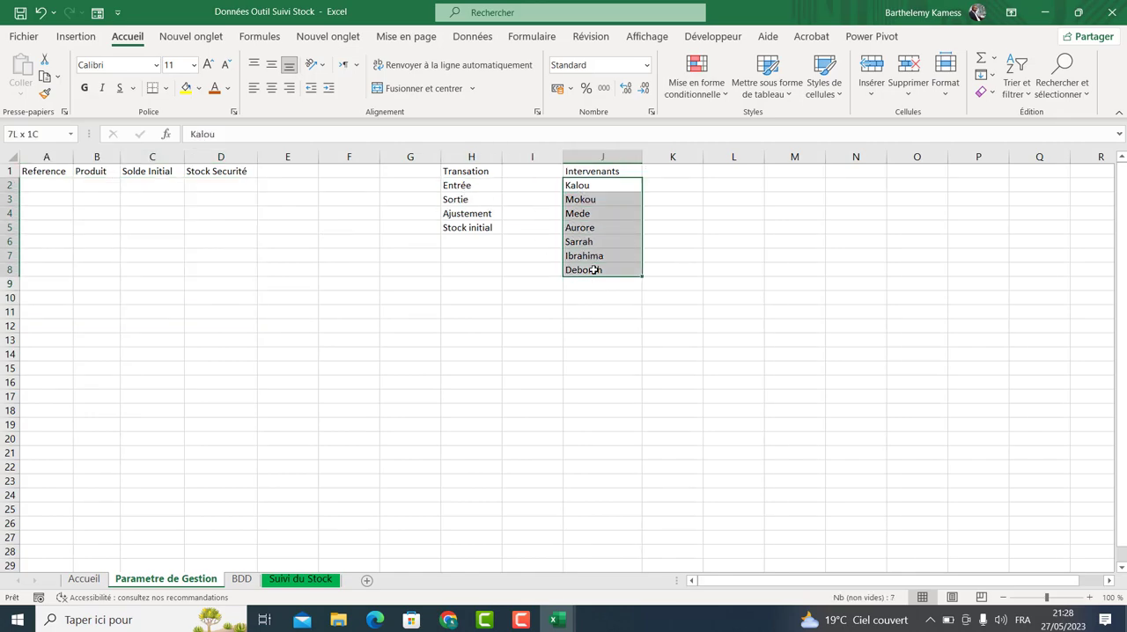
{"action": "key", "text": "Delete"}
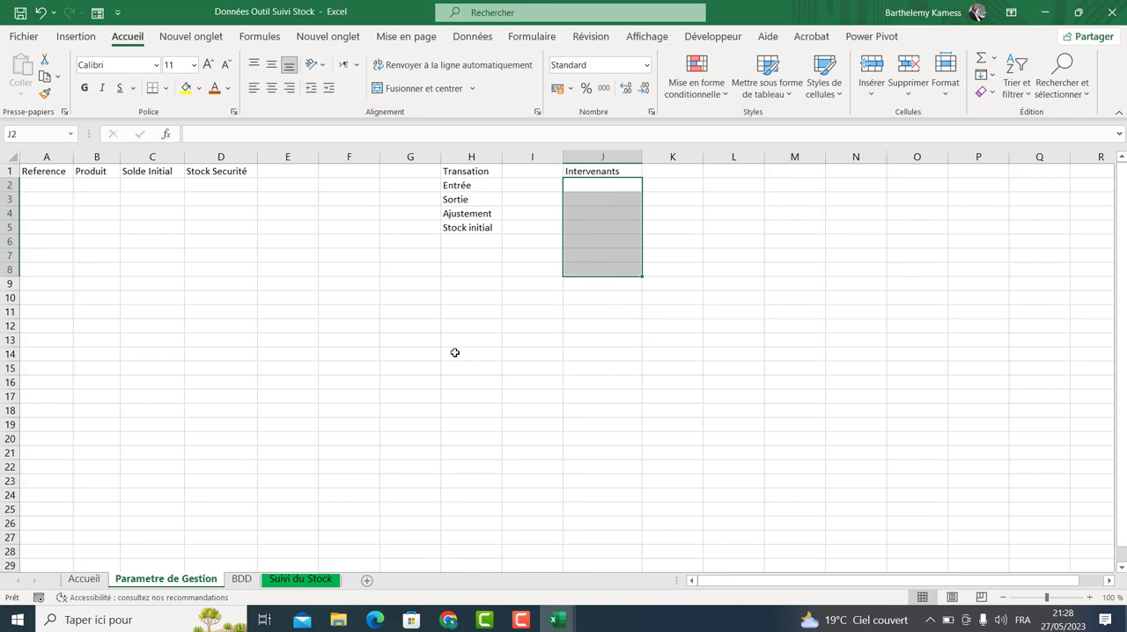
{"action": "left_click", "coordinate": [454, 352]}
Open the Produit lookup formula in cell F4 of the BDD sheet and dismiss the link-update file dialog.
{"action": "left_click", "coordinate": [241, 578]}
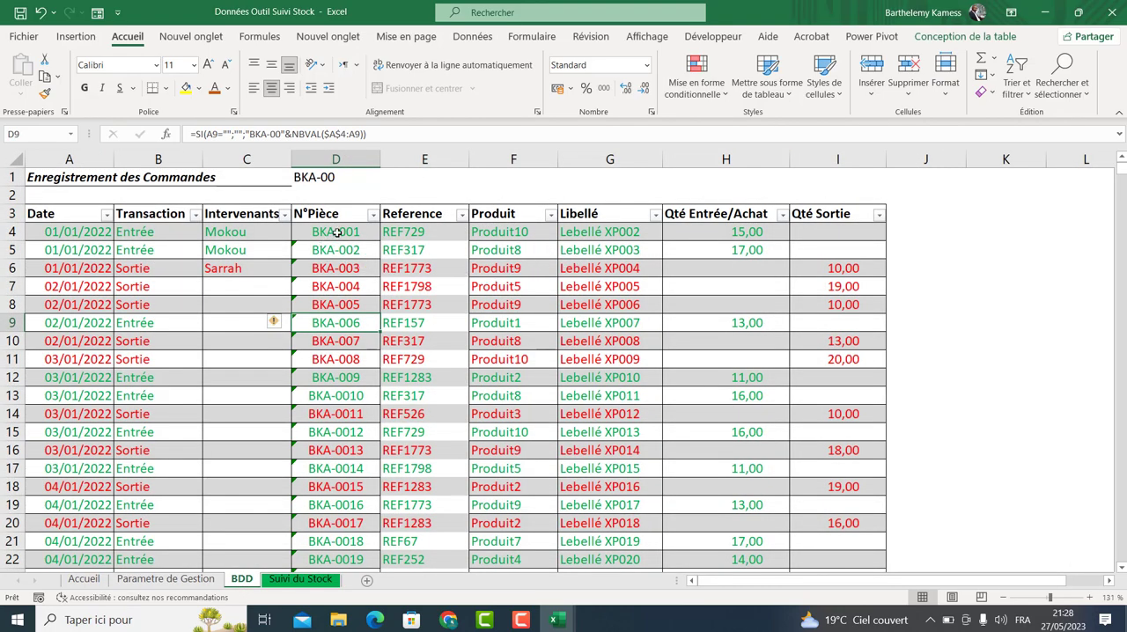
{"action": "left_click", "coordinate": [415, 234]}
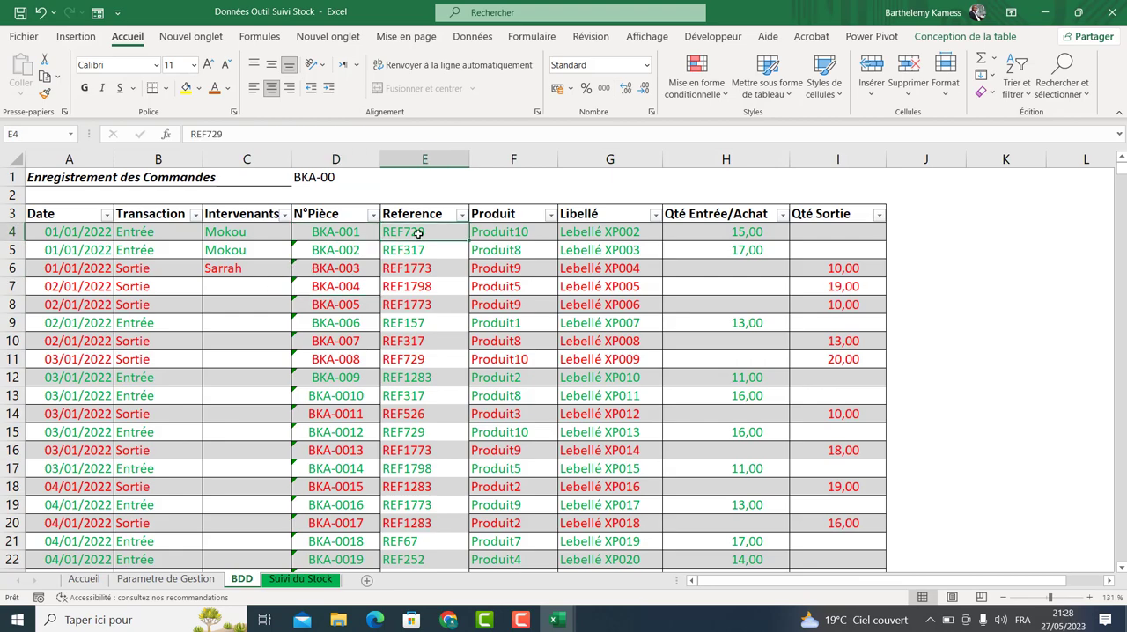
{"action": "left_click", "coordinate": [492, 232]}
{"action": "double_click", "coordinate": [492, 230]}
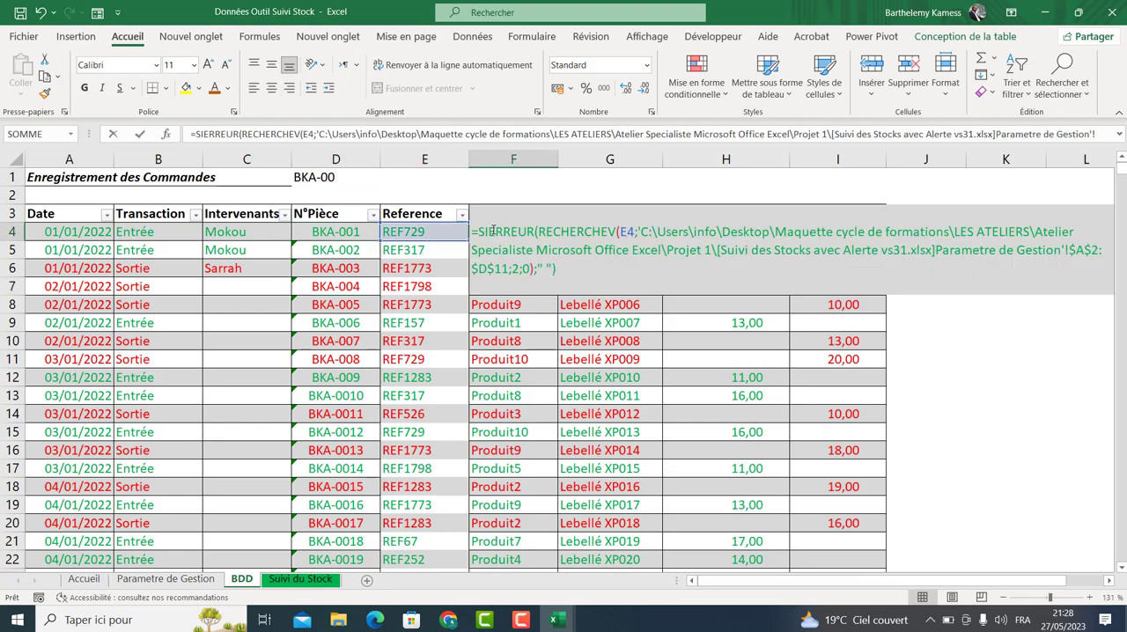
{"action": "key", "text": "Return"}
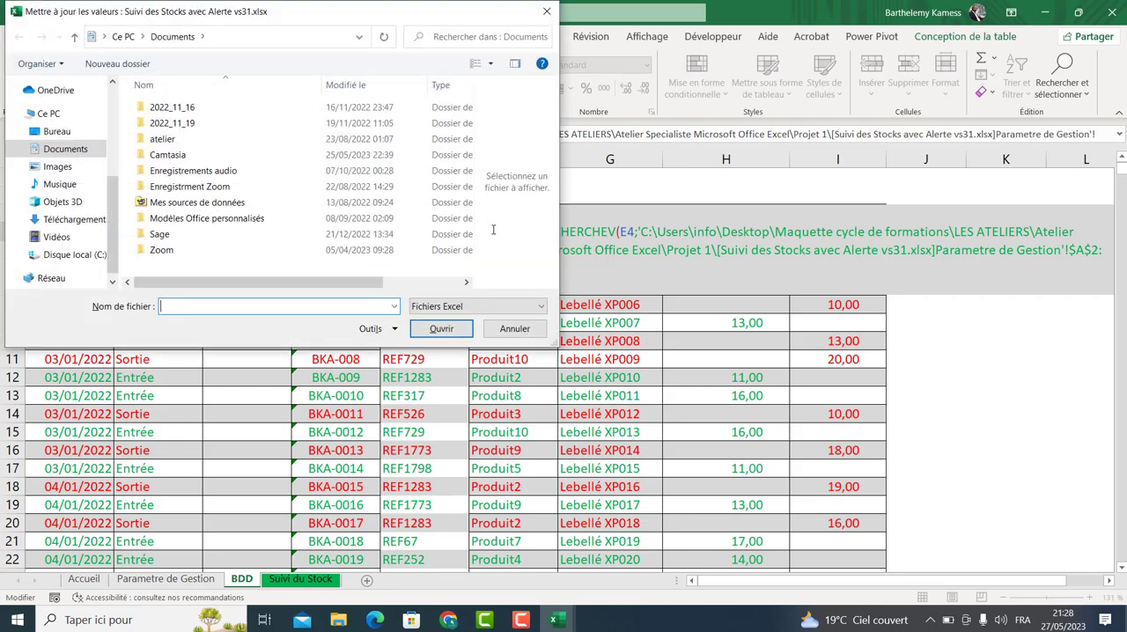
{"action": "left_click", "coordinate": [514, 329]}
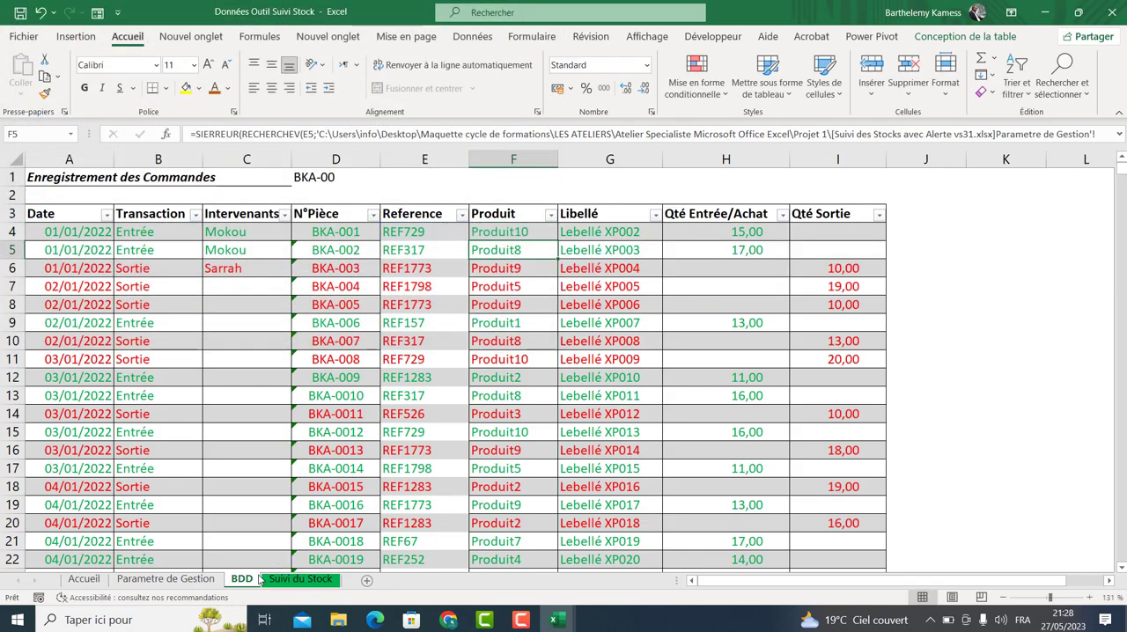
Unhide the Mouvement sheet.
{"action": "right_click", "coordinate": [234, 581]}
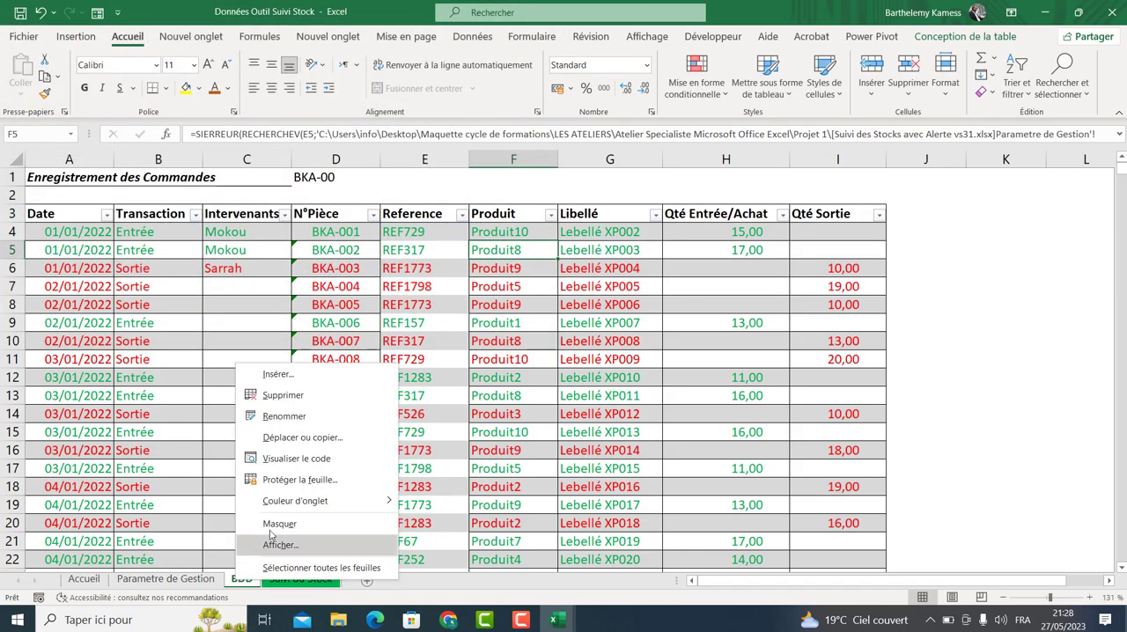
{"action": "left_click", "coordinate": [276, 538]}
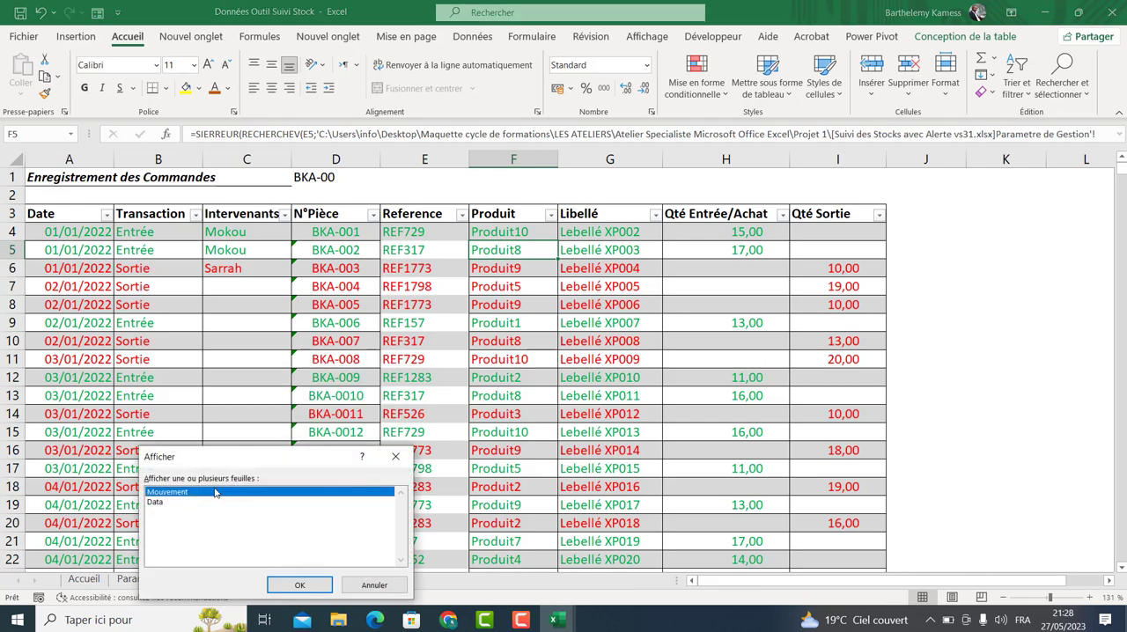
{"action": "left_click", "coordinate": [275, 584]}
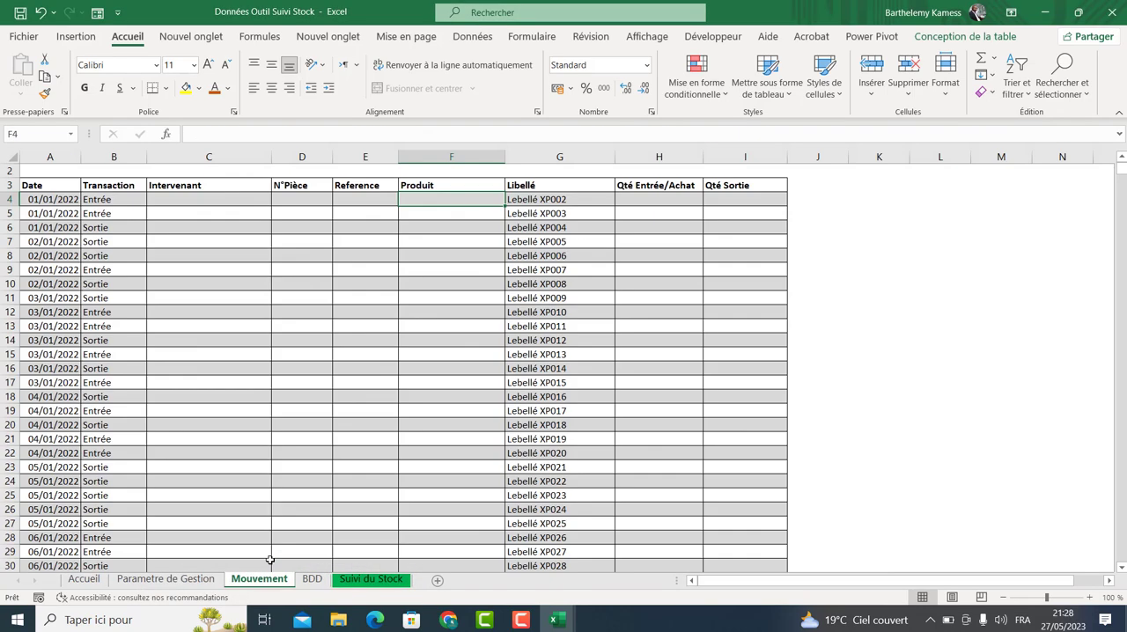
Examine the Mouvement sheet columns and the Produit formulas in the BDD sheet.
{"action": "left_click", "coordinate": [354, 229]}
{"action": "left_click", "coordinate": [299, 199]}
{"action": "left_click", "coordinate": [172, 216]}
{"action": "left_click", "coordinate": [185, 201]}
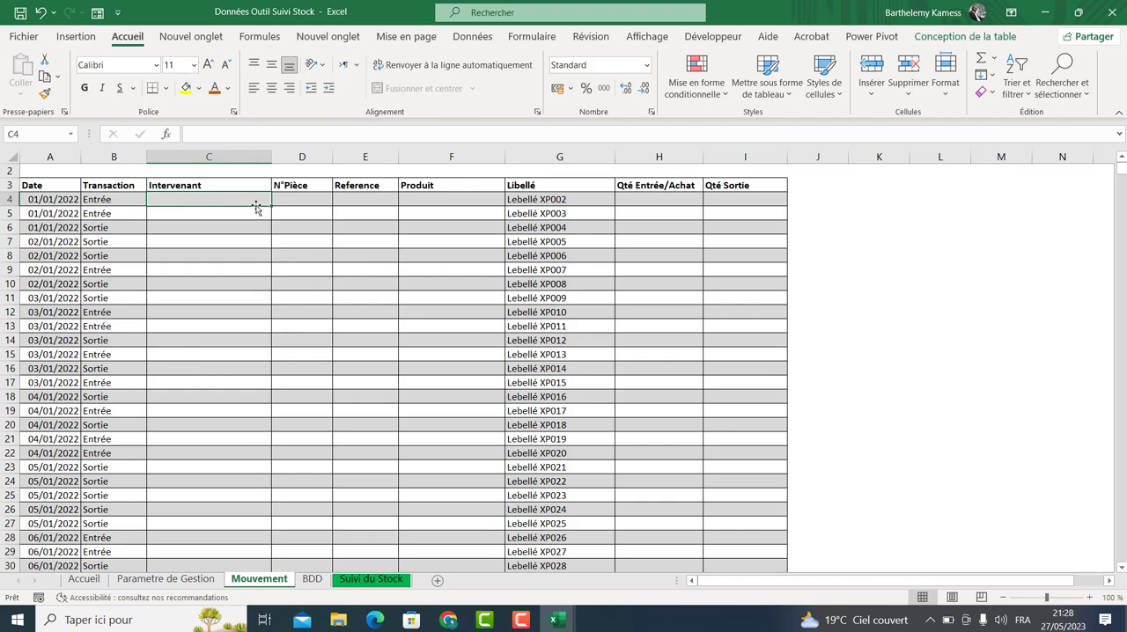
{"action": "left_click", "coordinate": [403, 209]}
{"action": "left_click", "coordinate": [311, 579]}
{"action": "left_click", "coordinate": [491, 232]}
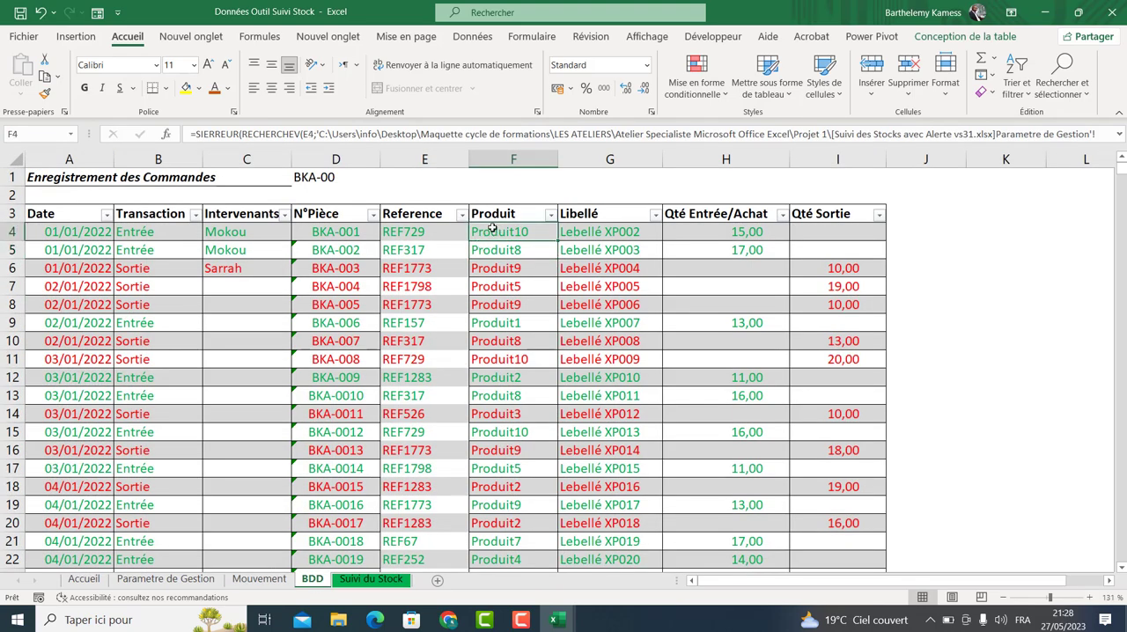
{"action": "left_click", "coordinate": [520, 319]}
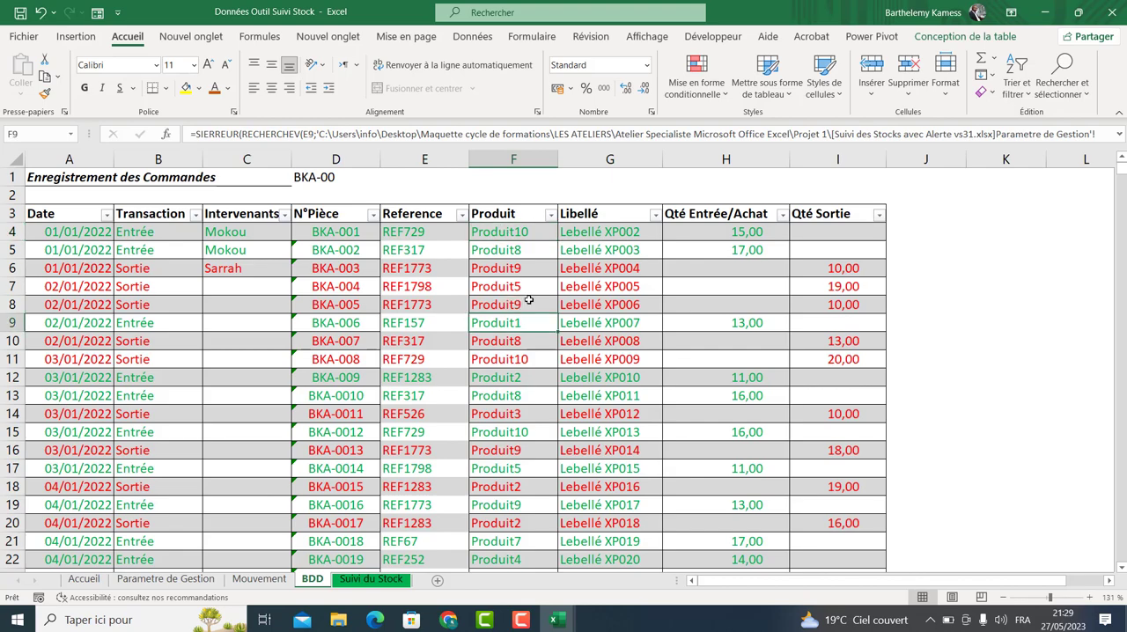
Switch to the Suivi des Stocks avec Alerte vs3 workbook.
{"action": "mouse_move", "coordinate": [557, 620]}
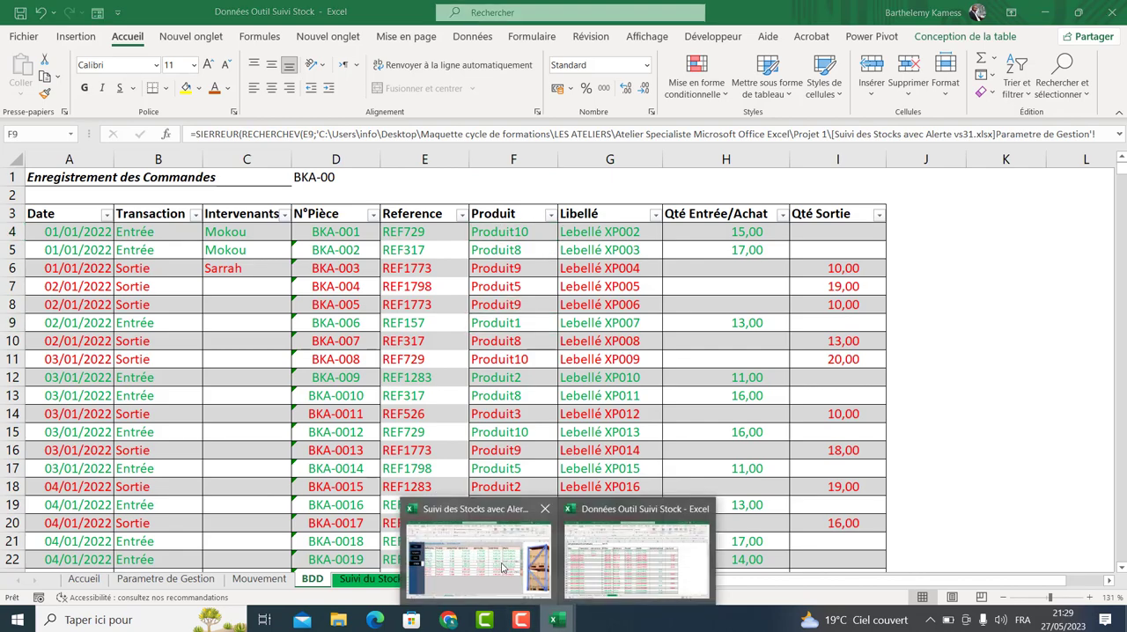
{"action": "left_click", "coordinate": [483, 534]}
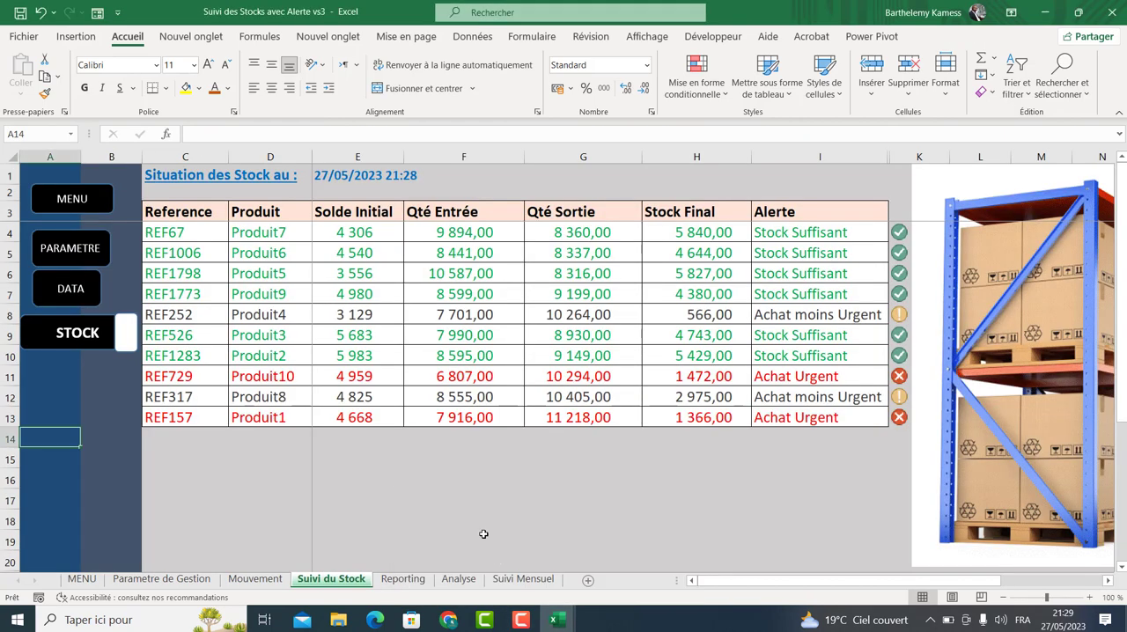
Clear the product table data and the Intervenants list on that workbook's Parametre de Gestion sheet.
{"action": "left_click", "coordinate": [163, 579]}
{"action": "left_click_drag", "start_coordinate": [191, 184], "coordinate": [411, 312]}
{"action": "key", "text": "Delete"}
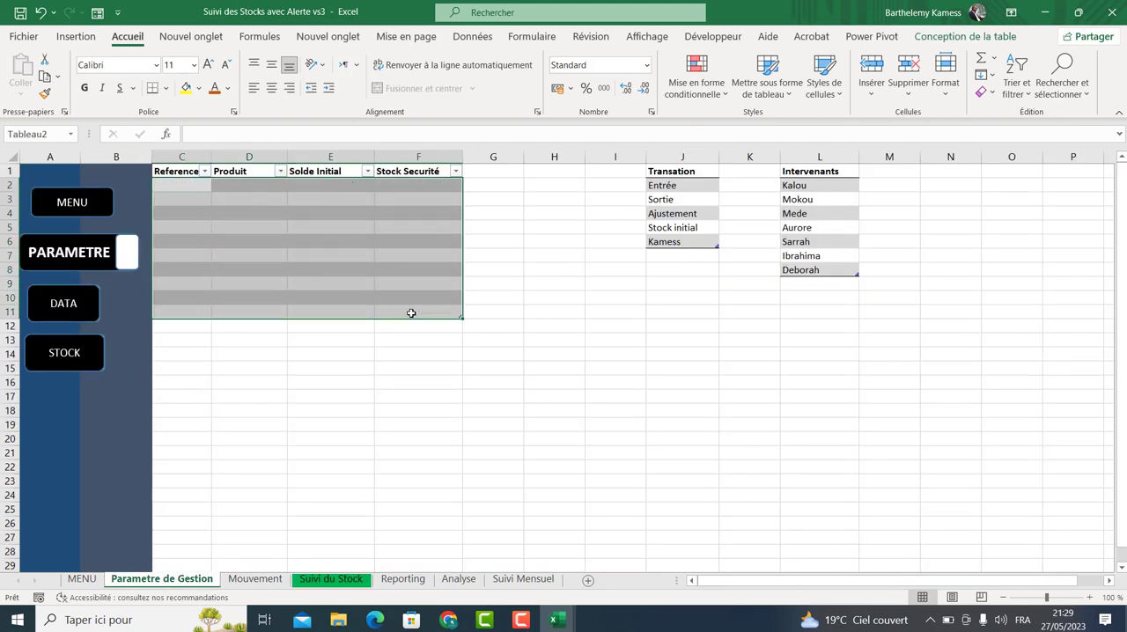
{"action": "left_click", "coordinate": [740, 269]}
{"action": "left_click_drag", "start_coordinate": [794, 182], "coordinate": [815, 269]}
{"action": "key", "text": "Delete"}
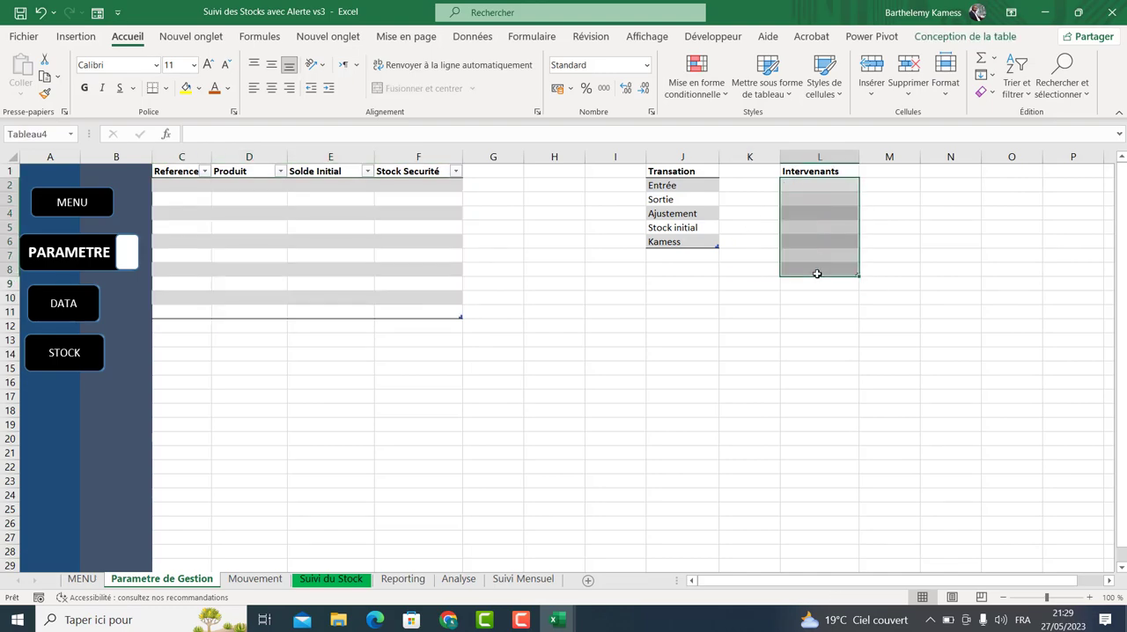
{"action": "left_click", "coordinate": [581, 370]}
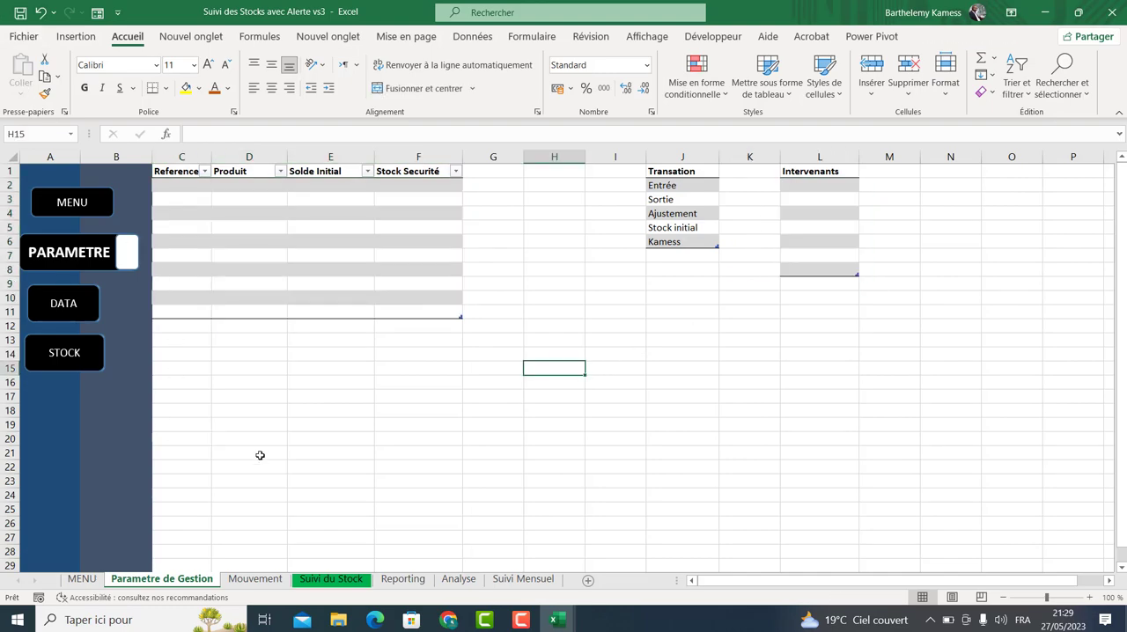
Clear the filter on the Produit column of the Mouvement table.
{"action": "left_click", "coordinate": [261, 579]}
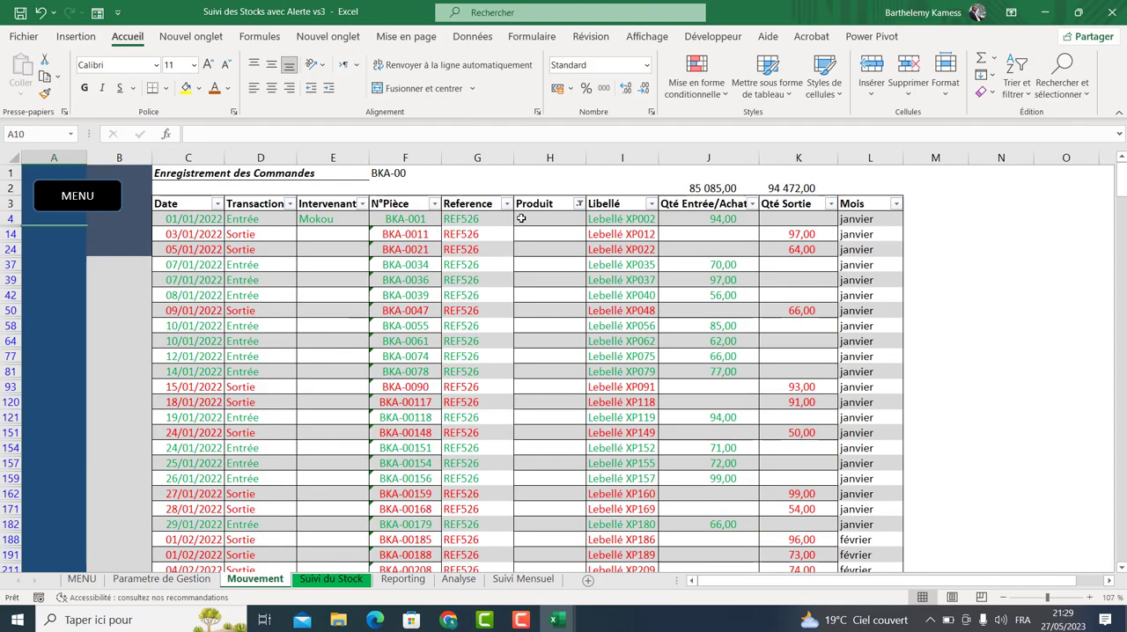
{"action": "left_click", "coordinate": [538, 219]}
{"action": "left_click", "coordinate": [578, 203]}
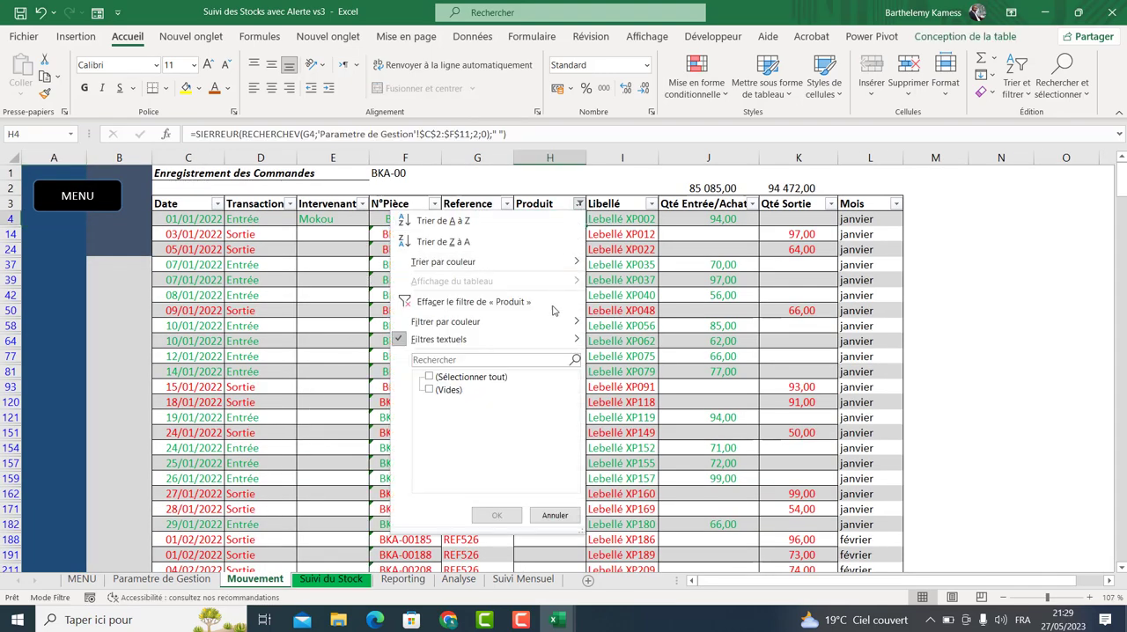
{"action": "left_click", "coordinate": [482, 376]}
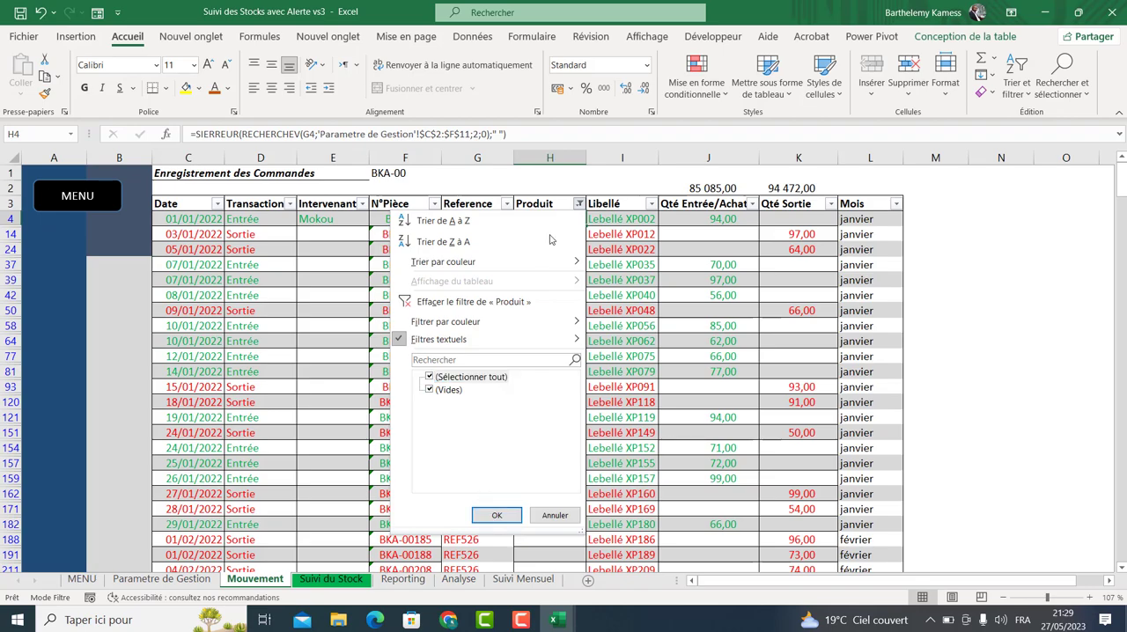
{"action": "left_click", "coordinate": [497, 515]}
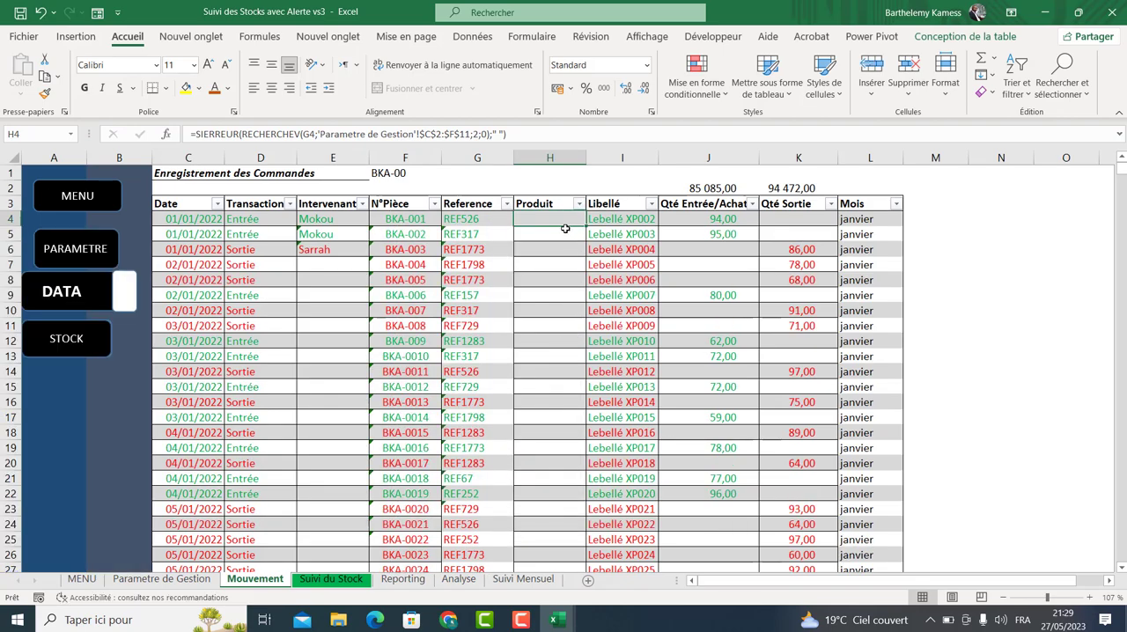
Check the Reference drop-down list in the Mouvement table and its source on the Parametre de Gestion sheet.
{"action": "left_click", "coordinate": [477, 221]}
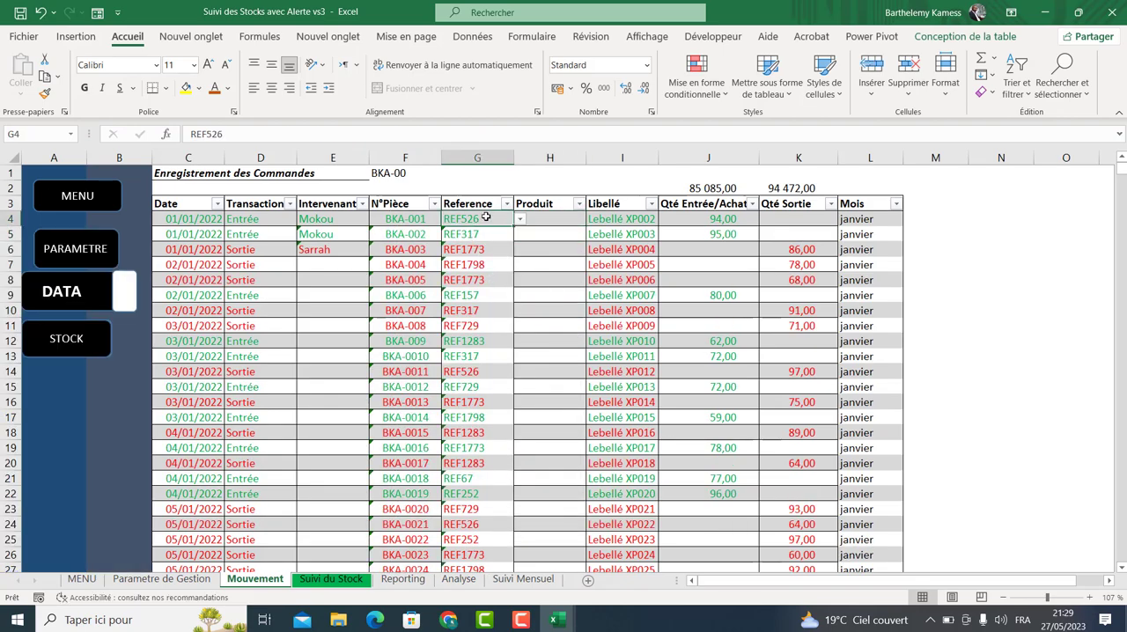
{"action": "left_click", "coordinate": [519, 220]}
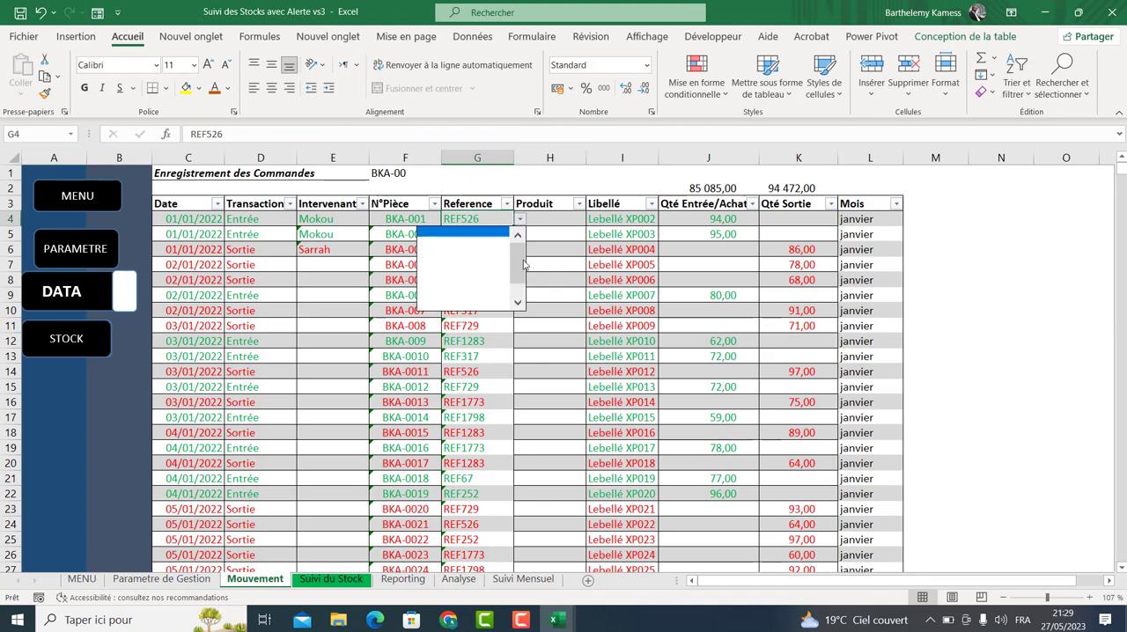
{"action": "left_click", "coordinate": [545, 227]}
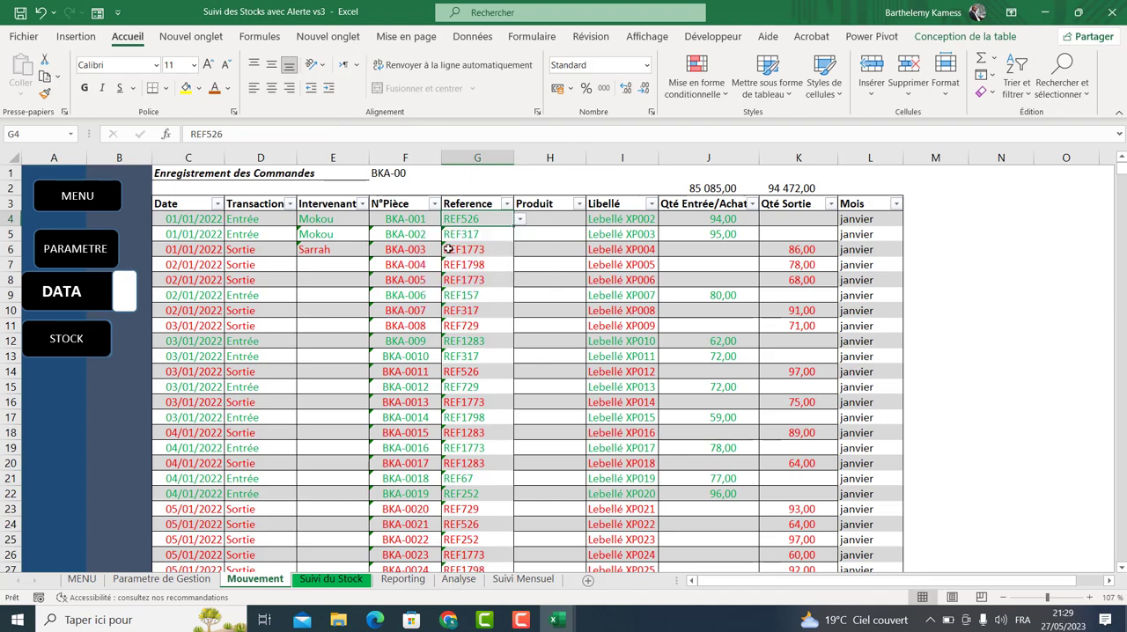
{"action": "left_click", "coordinate": [161, 578]}
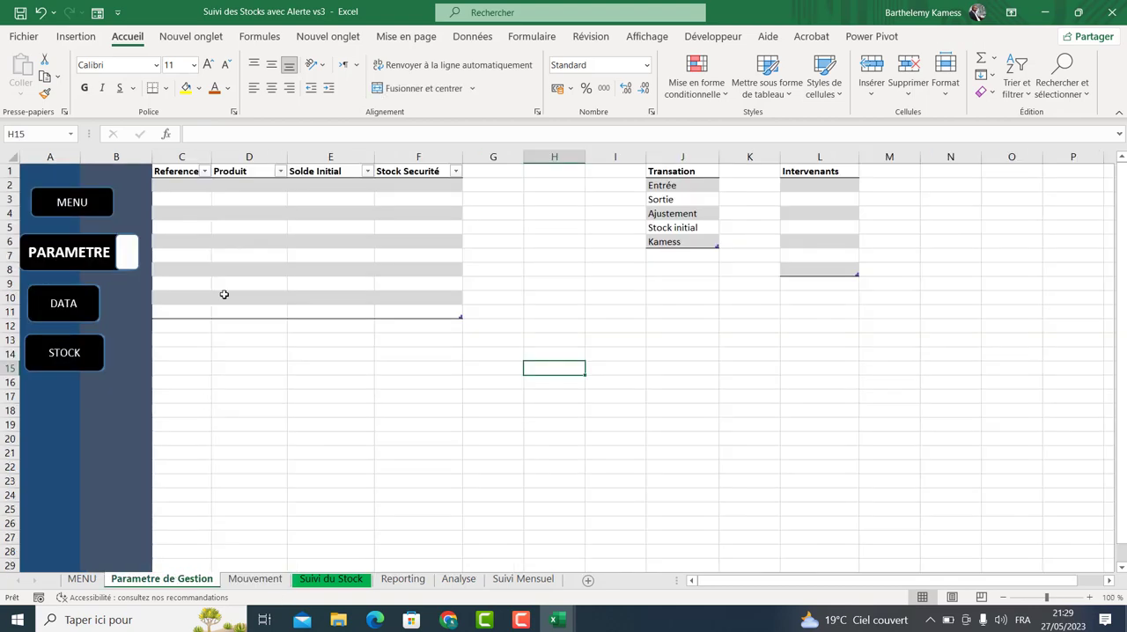
{"action": "left_click", "coordinate": [254, 578]}
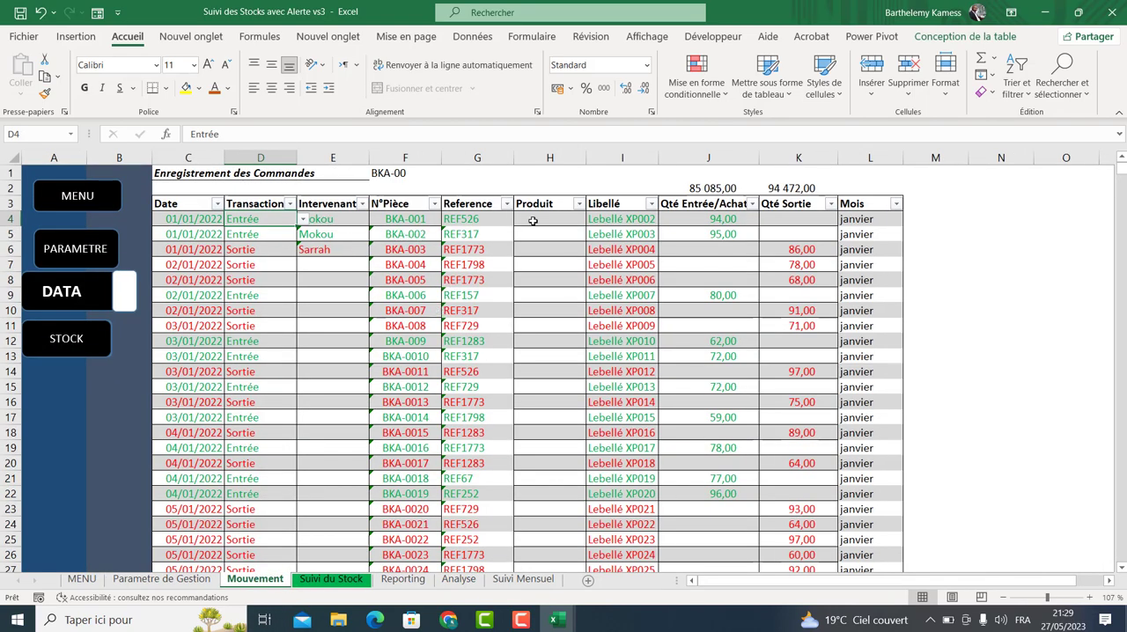
Clear all Qté Entrée/Achat and Qté Sortie values down the whole Mouvement table.
{"action": "left_click_drag", "start_coordinate": [186, 219], "coordinate": [178, 325]}
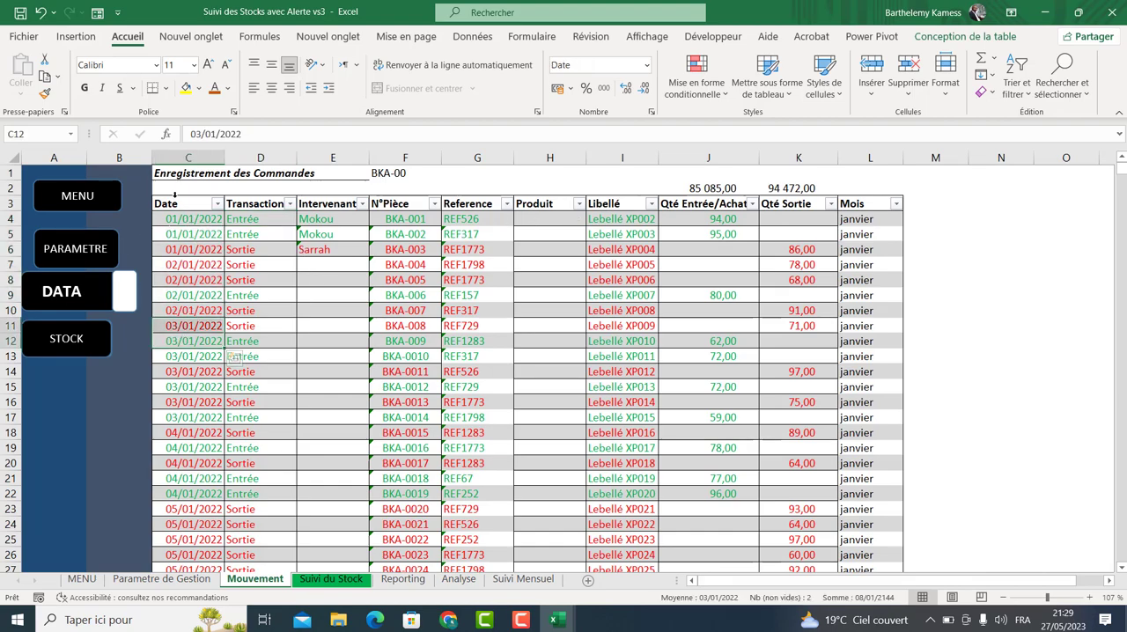
{"action": "left_click_drag", "start_coordinate": [700, 220], "coordinate": [795, 353]}
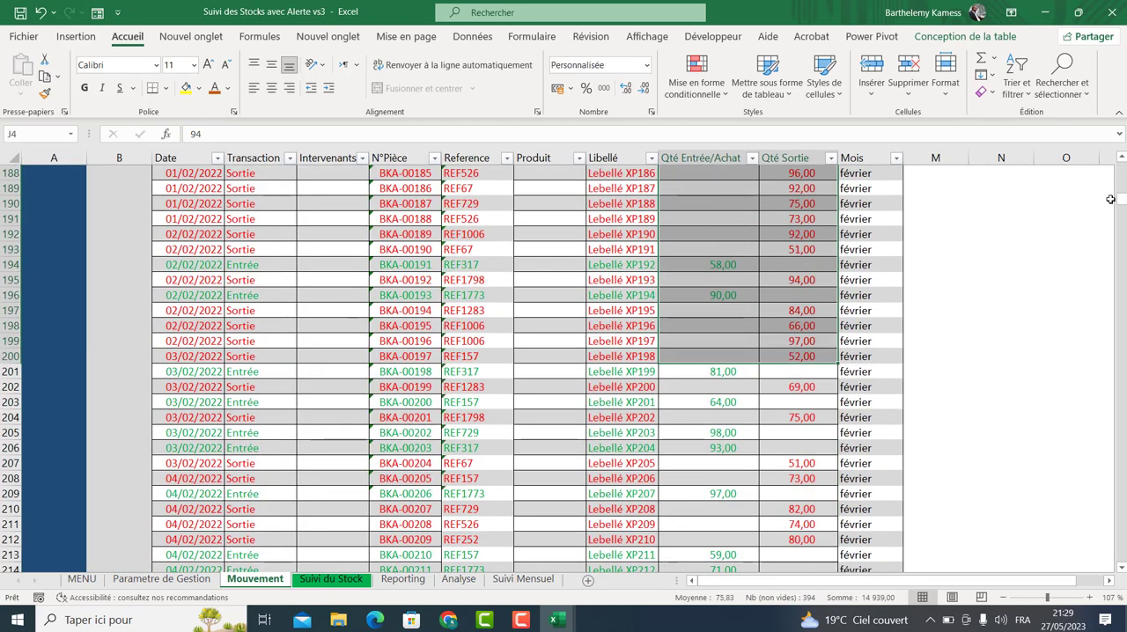
{"action": "left_click_drag", "start_coordinate": [1121, 200], "coordinate": [1122, 167]}
{"action": "left_click_drag", "start_coordinate": [731, 218], "coordinate": [821, 217]}
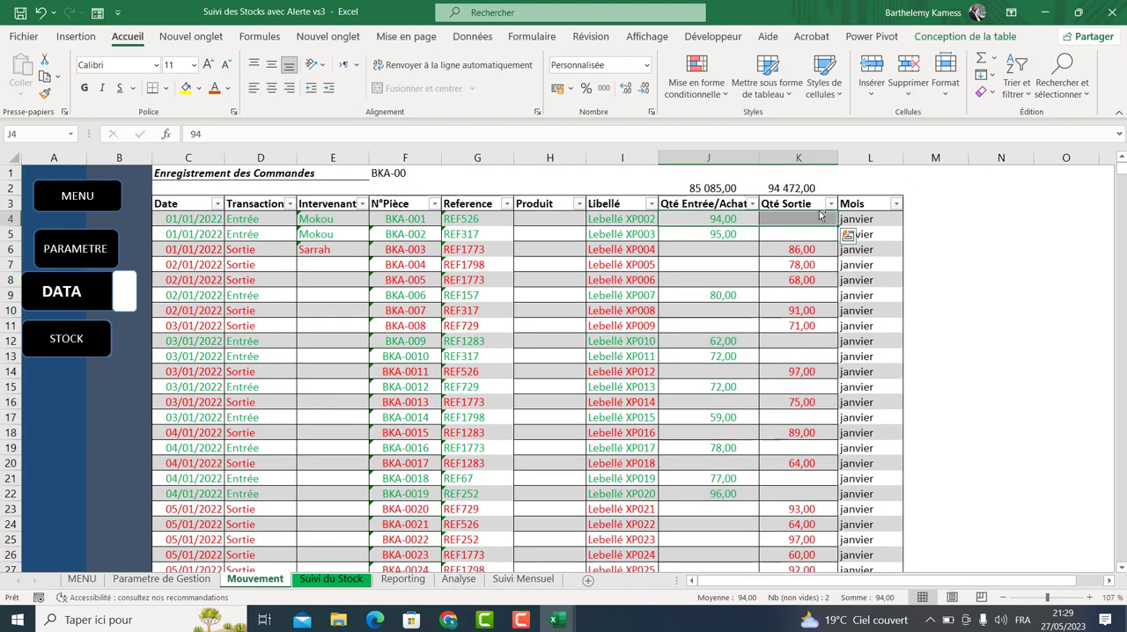
{"action": "key", "text": "ctrl+shift+Down"}
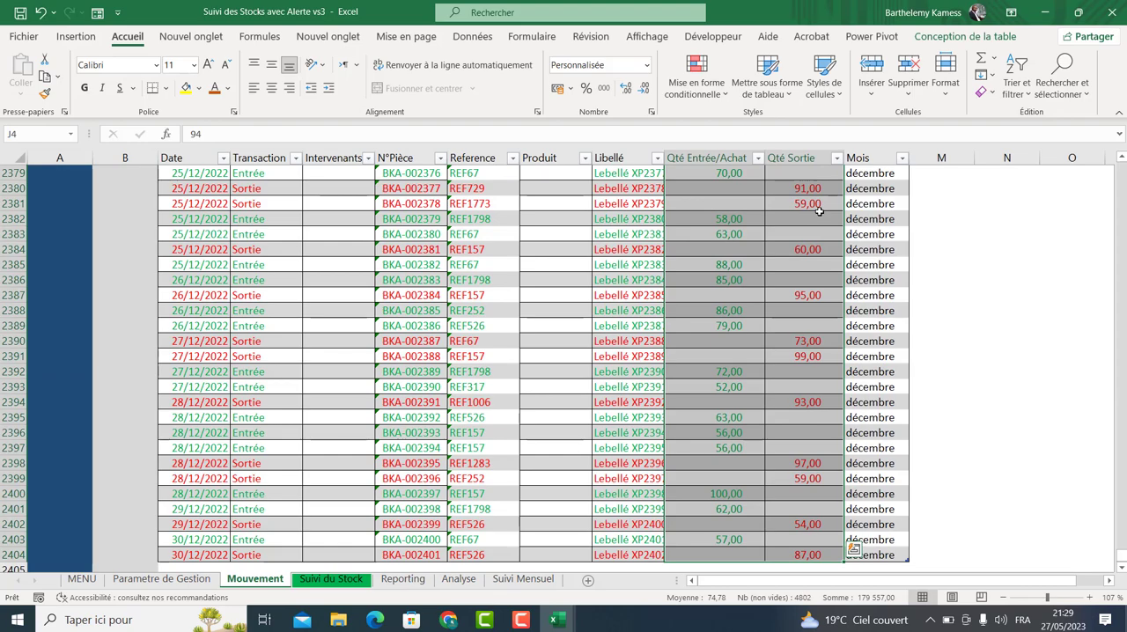
{"action": "key", "text": "Delete"}
{"action": "left_click", "coordinate": [771, 327]}
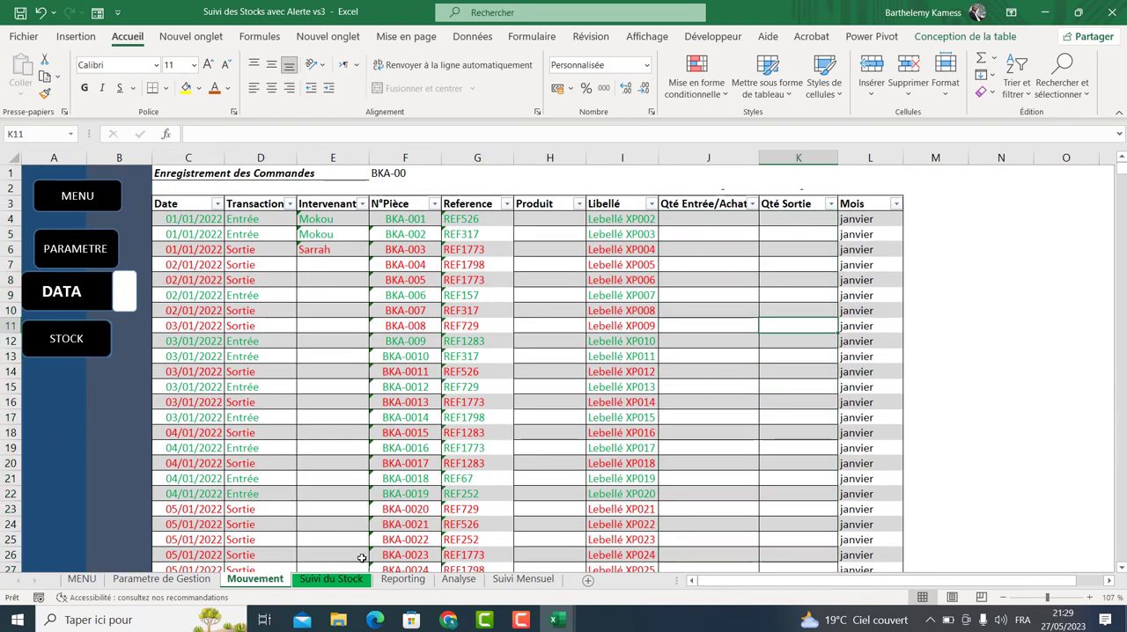
Test the MENU, PARAMETRE, DATA and STOCK navigation buttons across the workbook's sheets.
{"action": "key", "text": "ctrl+Page_Down"}
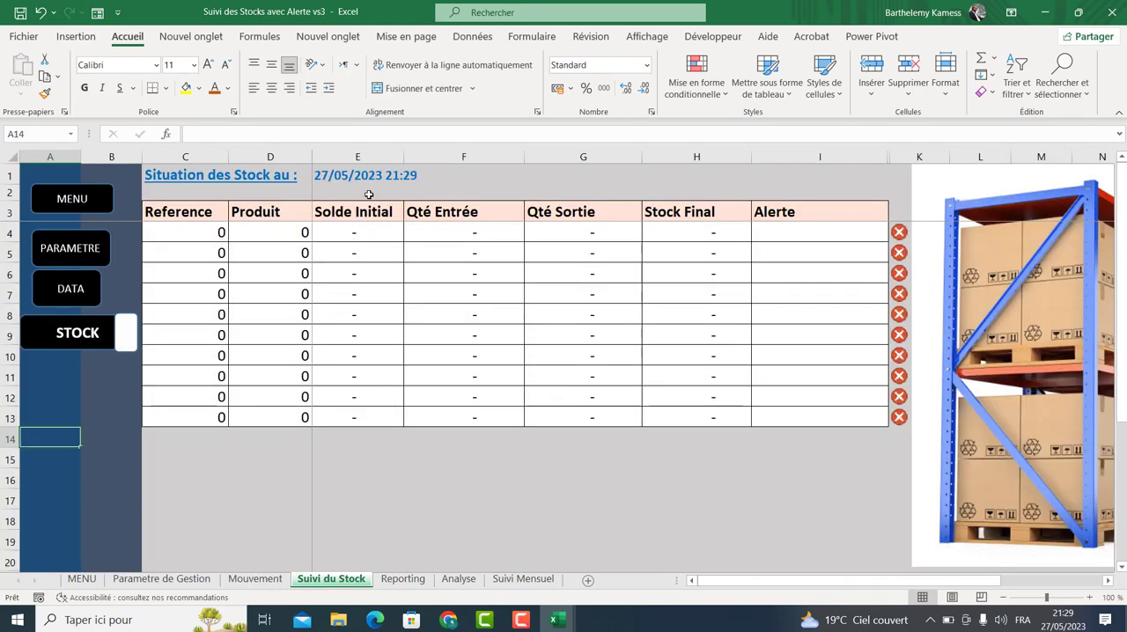
{"action": "left_click", "coordinate": [161, 578]}
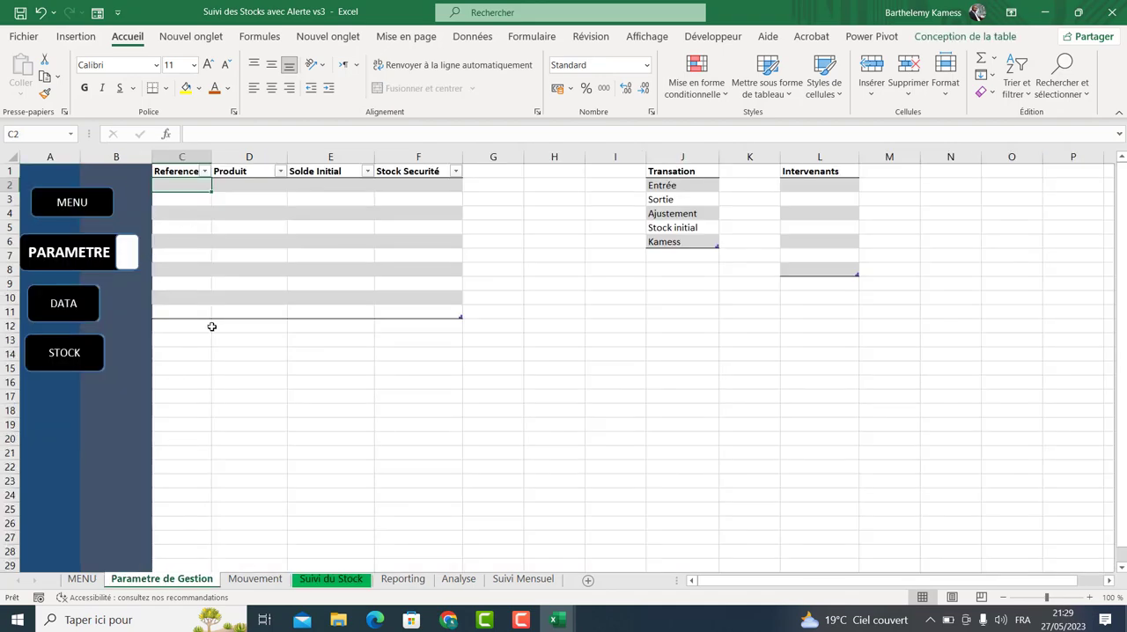
{"action": "left_click", "coordinate": [313, 578]}
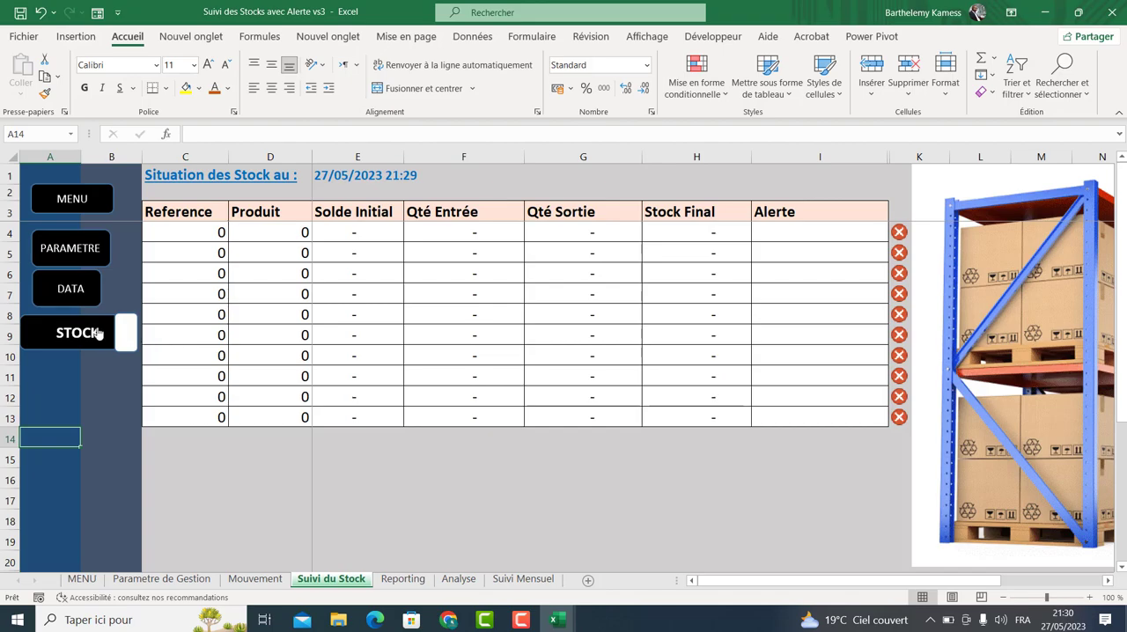
{"action": "left_click", "coordinate": [75, 255]}
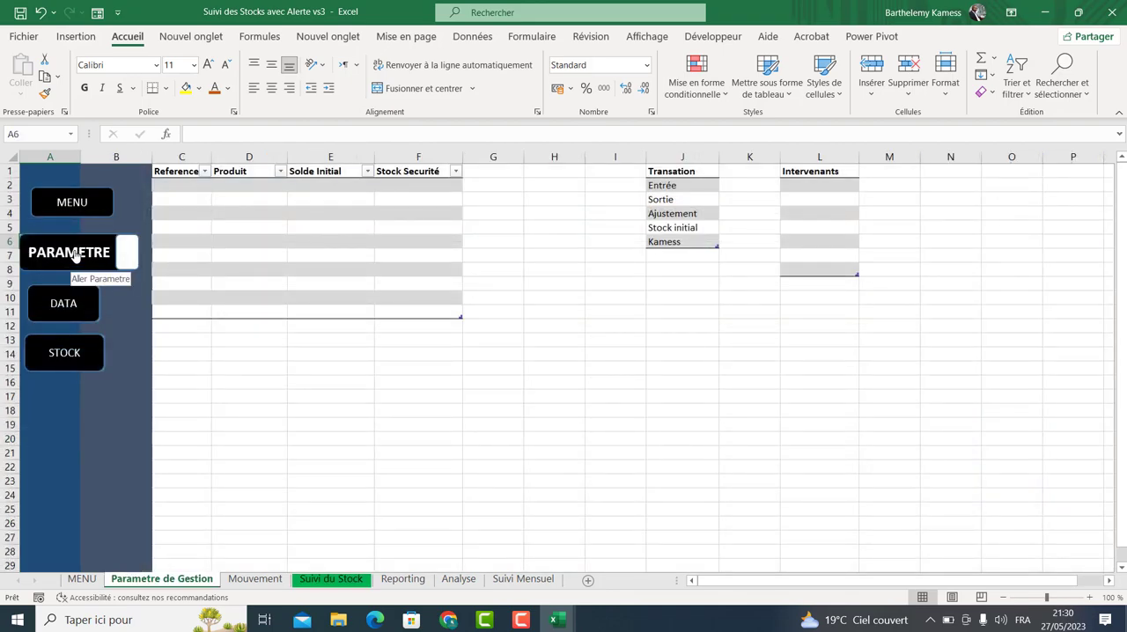
{"action": "left_click", "coordinate": [57, 310]}
{"action": "left_click", "coordinate": [72, 208]}
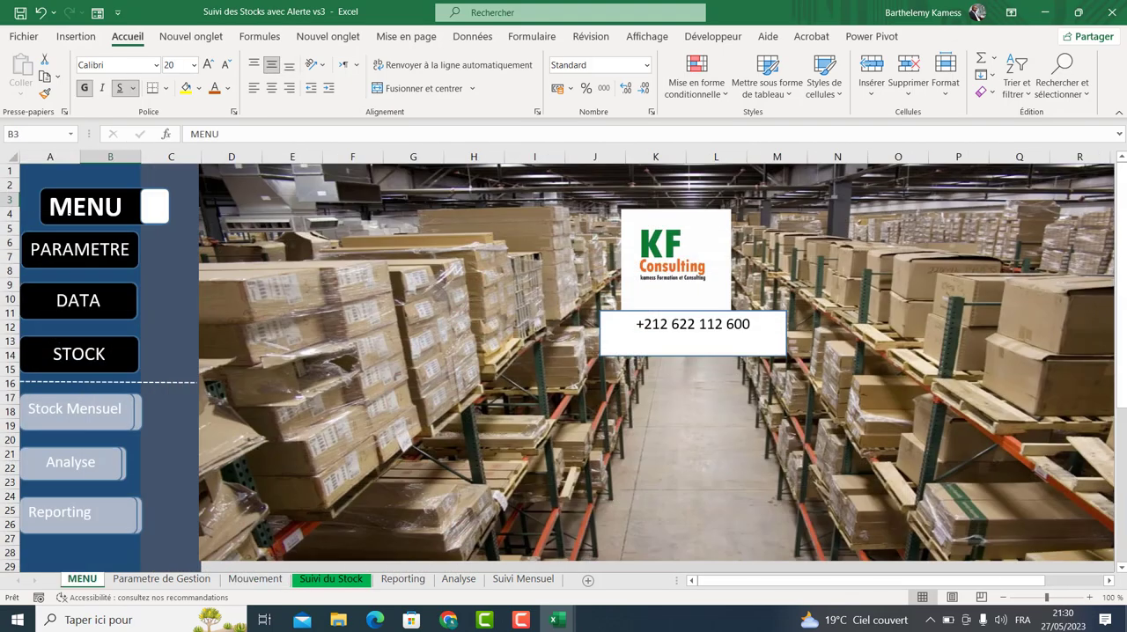
{"action": "left_click", "coordinate": [71, 262]}
{"action": "left_click", "coordinate": [63, 305]}
{"action": "left_click", "coordinate": [63, 345]}
{"action": "left_click", "coordinate": [70, 249]}
{"action": "left_click", "coordinate": [73, 202]}
{"action": "left_click", "coordinate": [68, 360]}
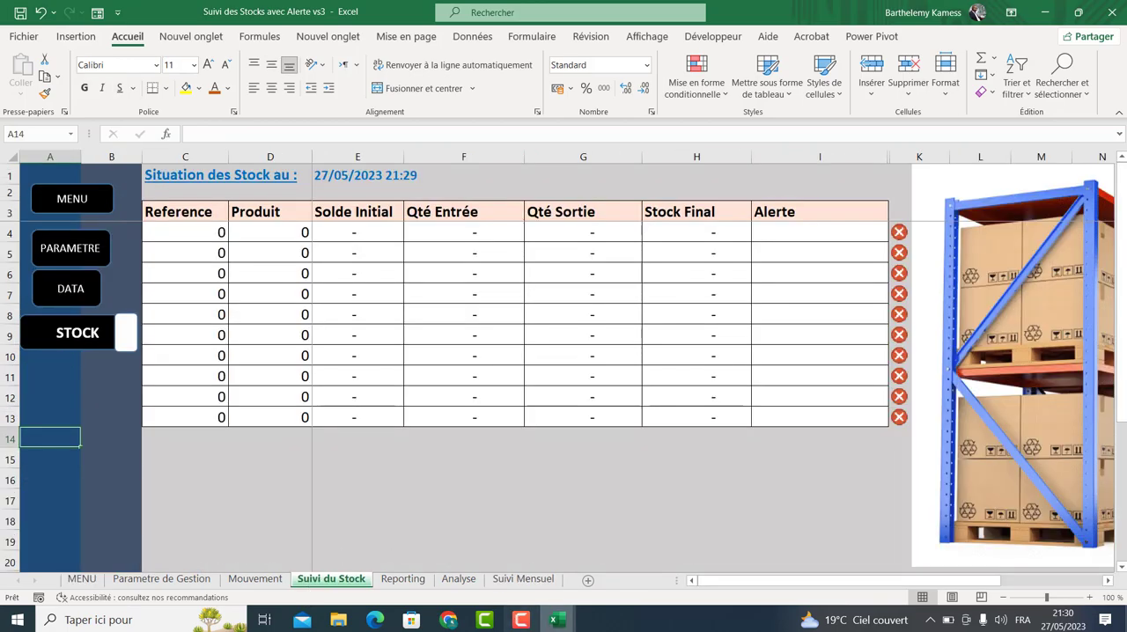
{"action": "mouse_move", "coordinate": [448, 619]}
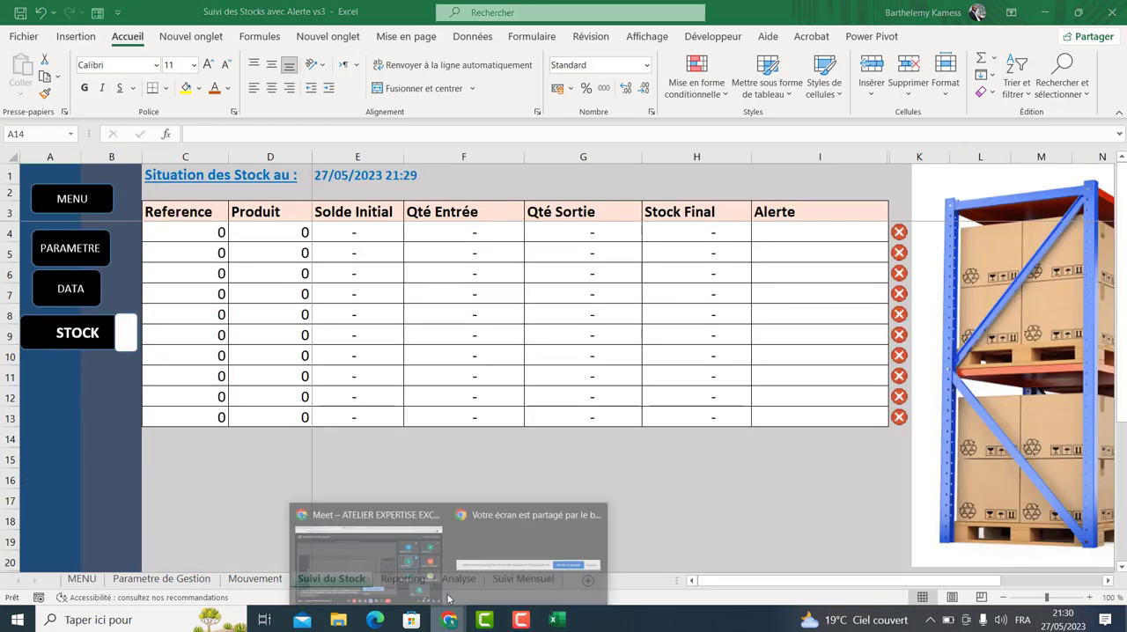
{"action": "left_click", "coordinate": [369, 549]}
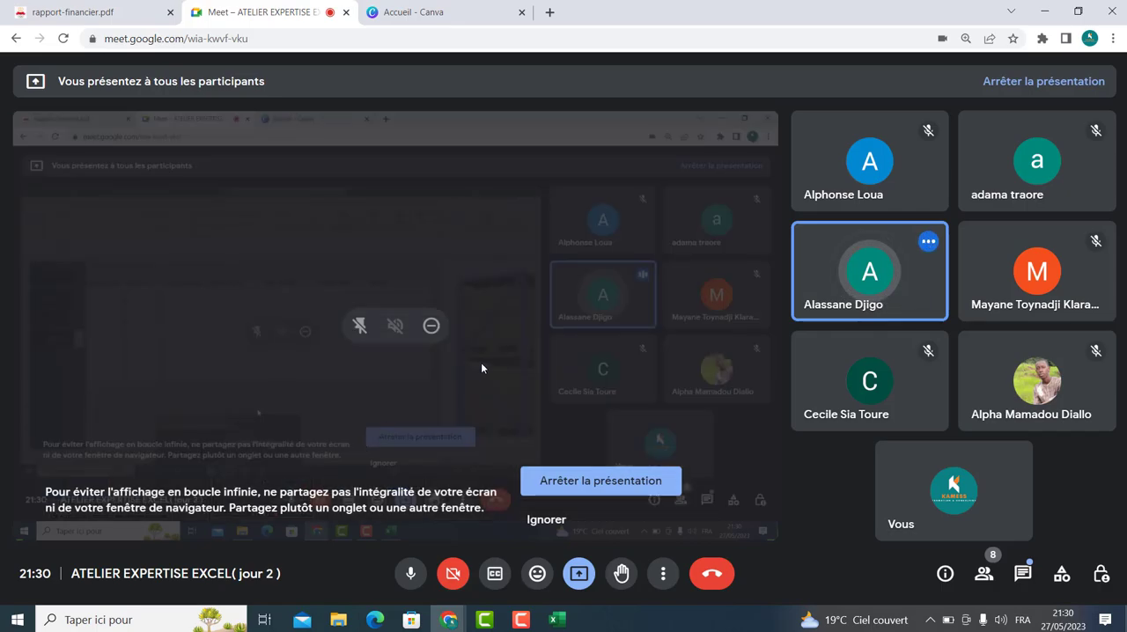
{"action": "left_click", "coordinate": [454, 574]}
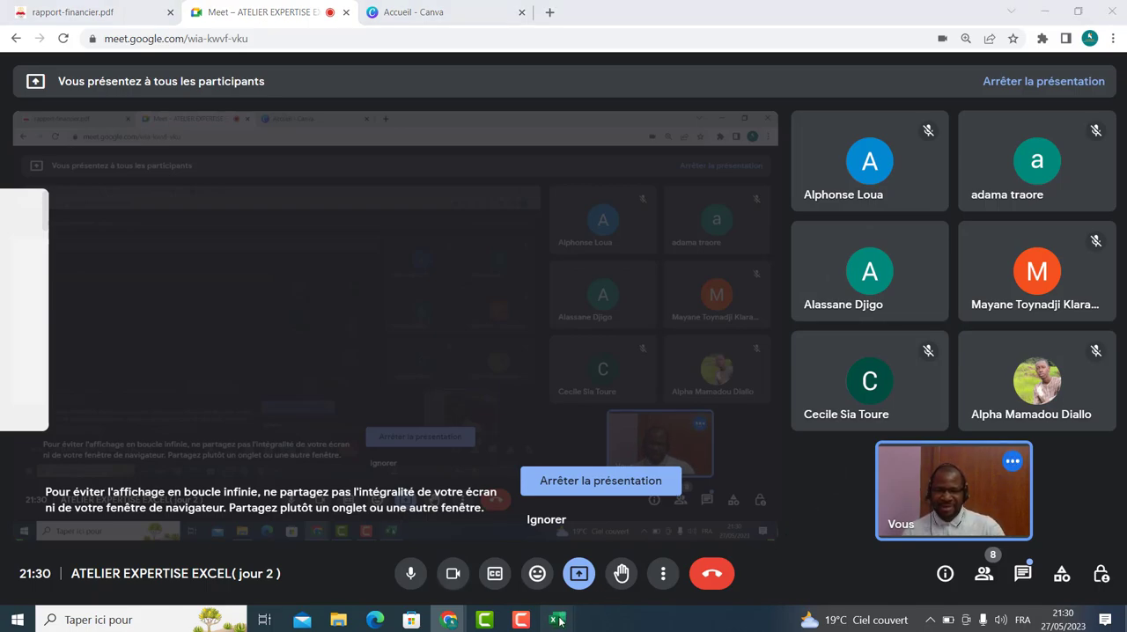
Close the Suivi des Stocks avec Alerte vs3 workbook without saving the changes.
{"action": "mouse_move", "coordinate": [556, 619]}
{"action": "left_click", "coordinate": [515, 553]}
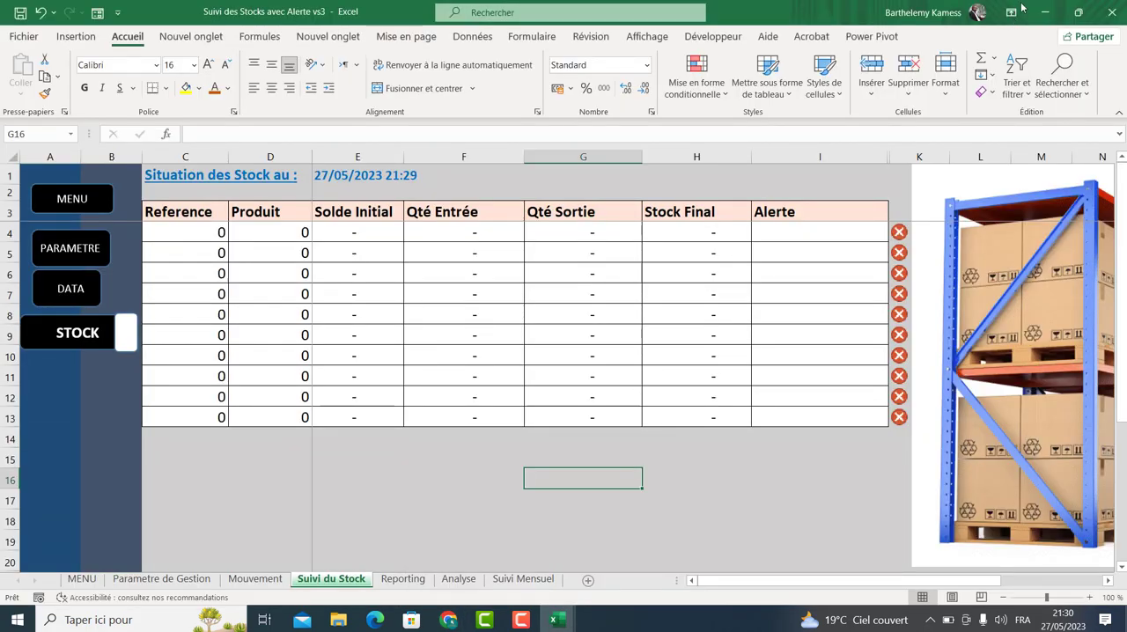
{"action": "left_click", "coordinate": [1111, 11]}
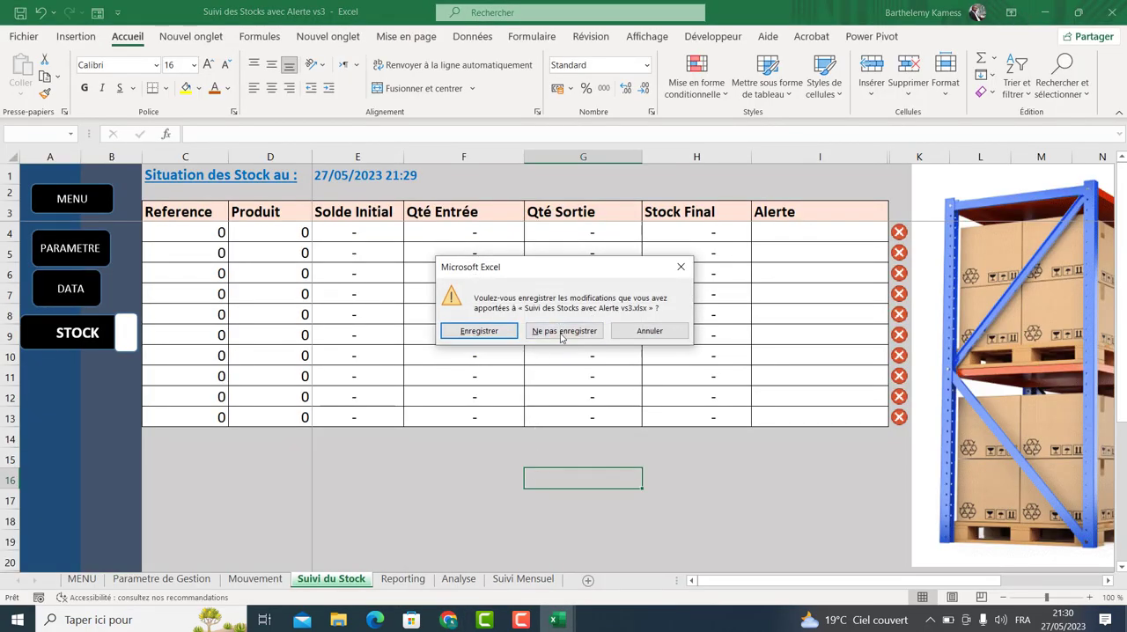
{"action": "left_click", "coordinate": [563, 331]}
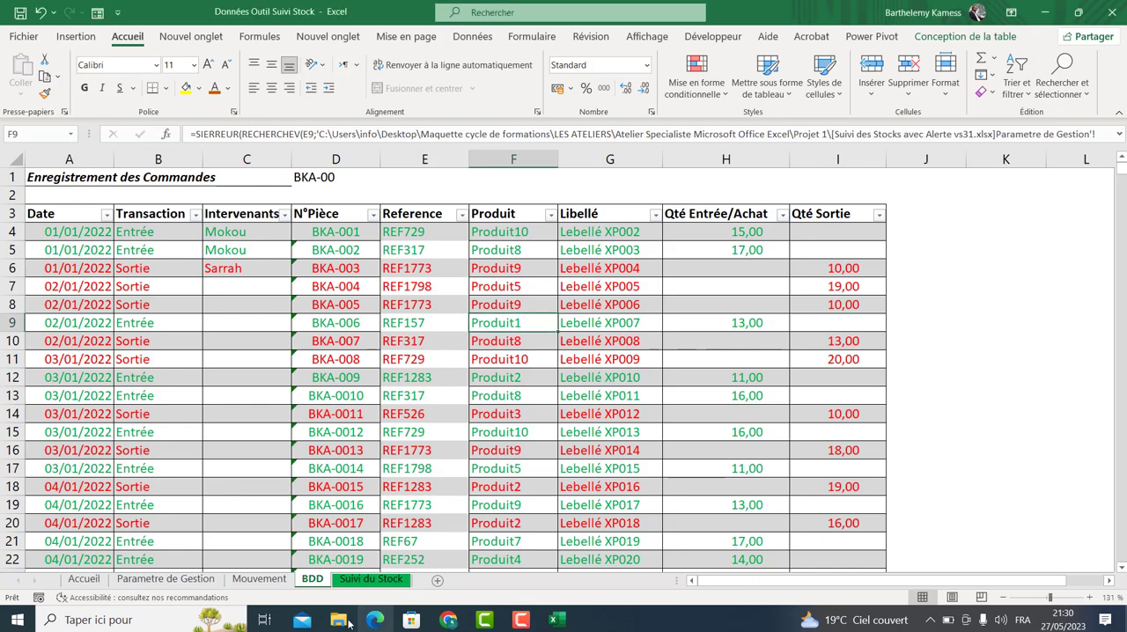
Reopen the Suivi des Stocks avec Alerte vs3 workbook from File Explorer.
{"action": "left_click", "coordinate": [356, 621]}
{"action": "left_click", "coordinate": [211, 131]}
{"action": "double_click", "coordinate": [211, 130]}
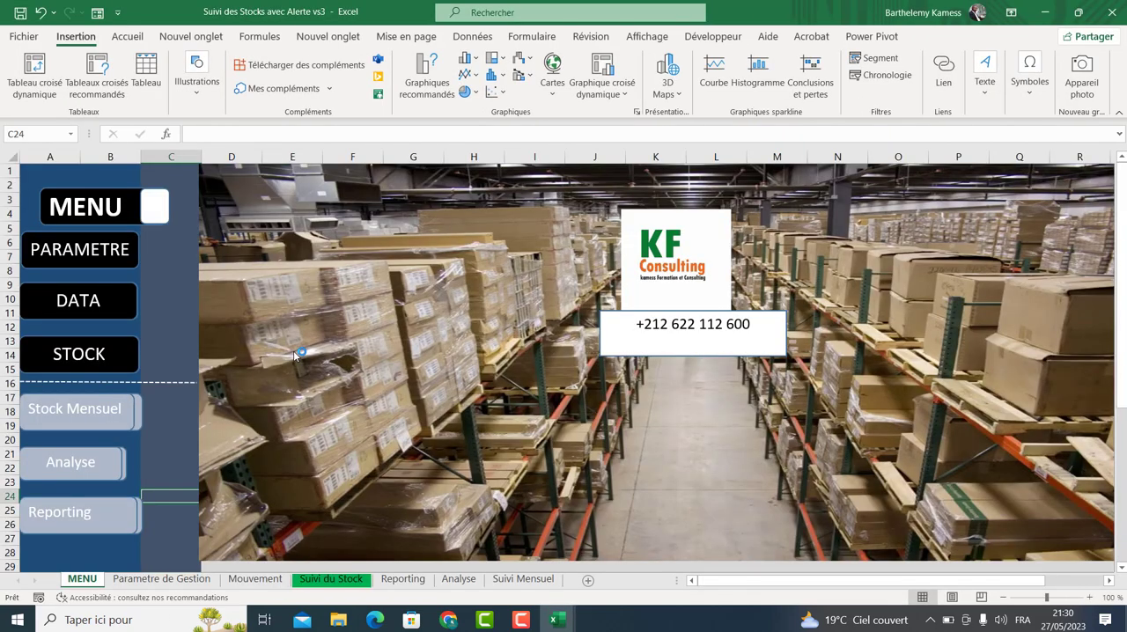
Go to the stock status sheet and examine the Alerte column formulas and status icons.
{"action": "left_click", "coordinate": [62, 355]}
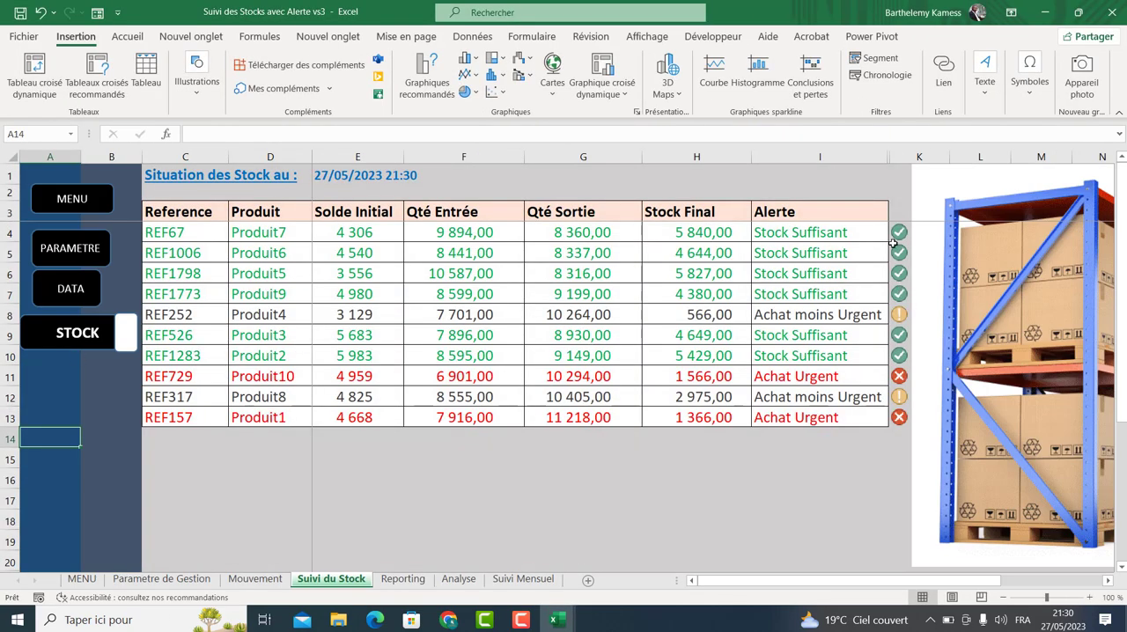
{"action": "left_click_drag", "start_coordinate": [830, 234], "coordinate": [819, 419]}
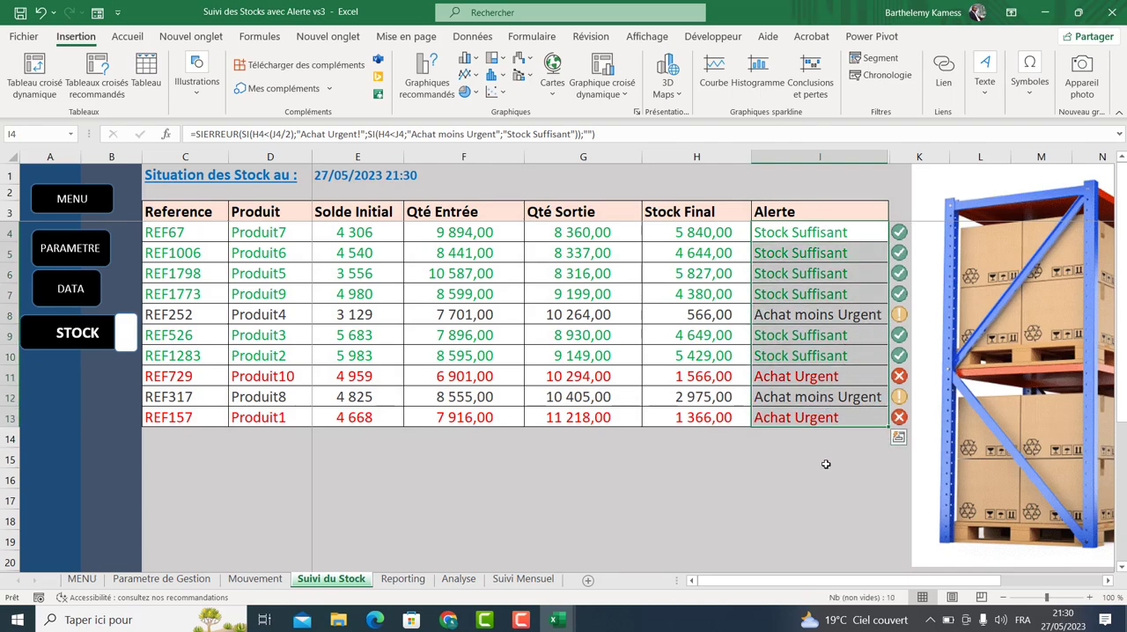
{"action": "left_click", "coordinate": [825, 464]}
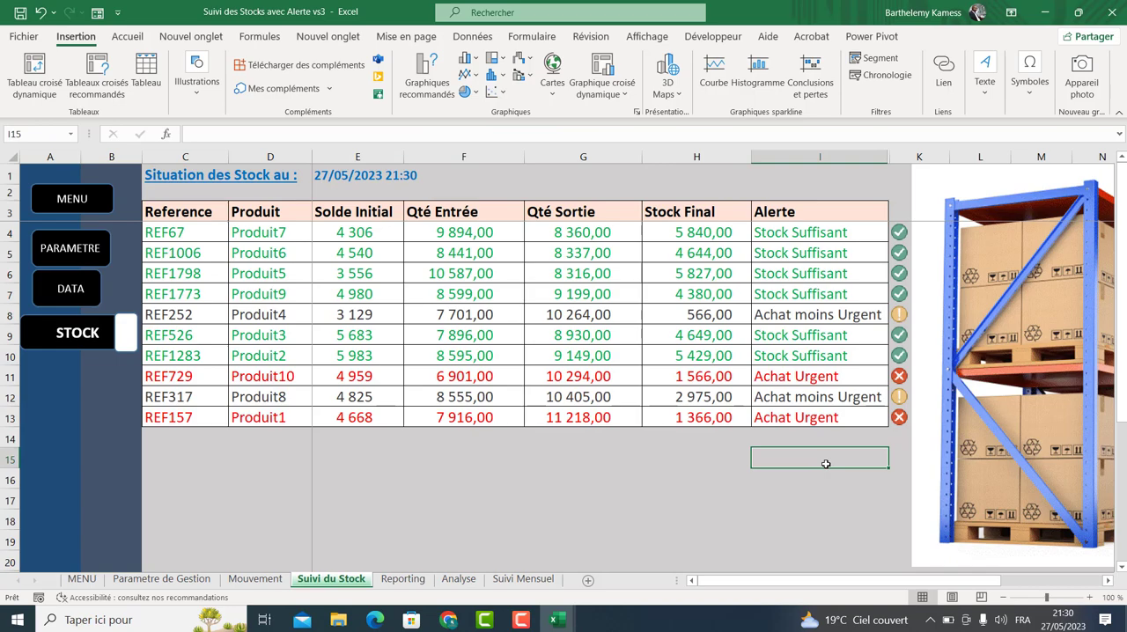
{"action": "left_click", "coordinate": [900, 233]}
{"action": "left_click", "coordinate": [801, 460]}
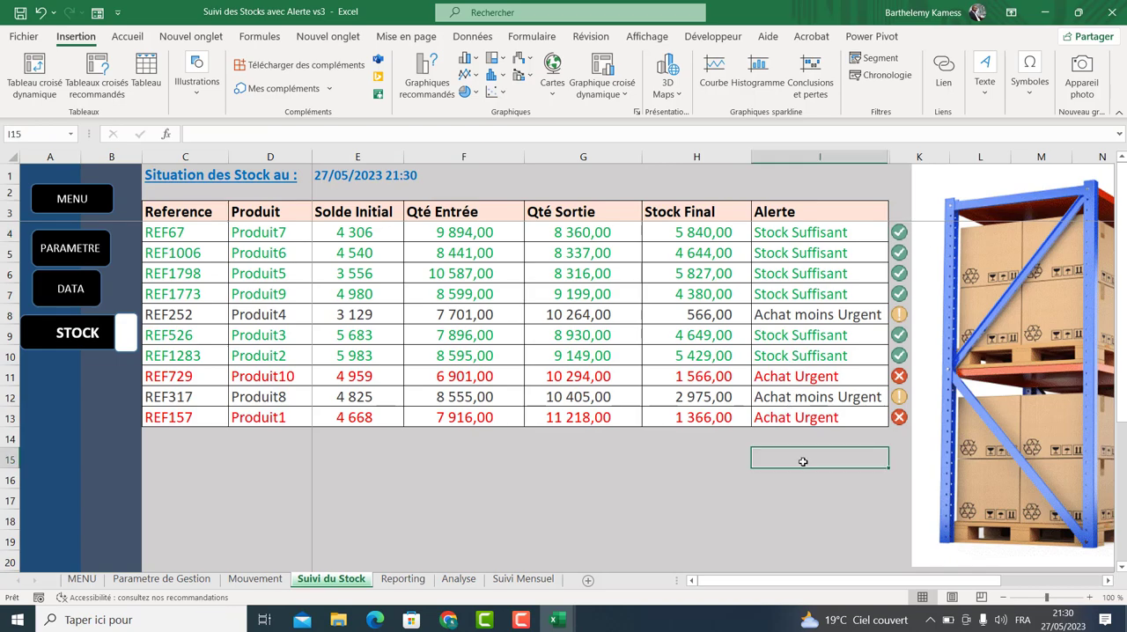
Examine the stock status table range and the Suivi du Stock sheet tab options.
{"action": "left_click_drag", "start_coordinate": [148, 239], "coordinate": [815, 419]}
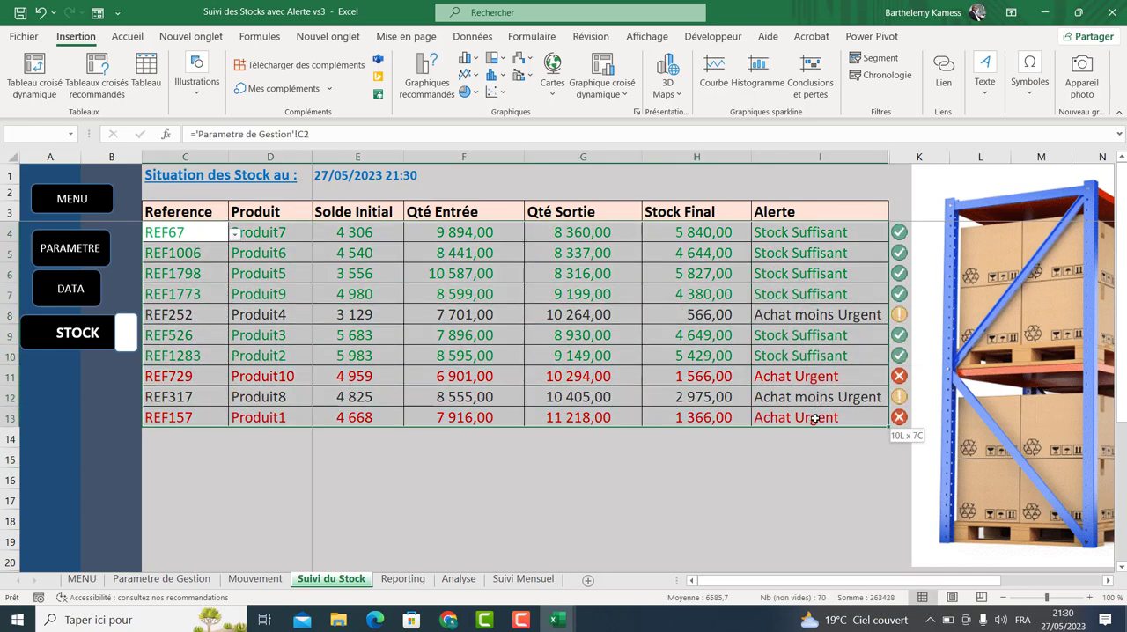
{"action": "left_click", "coordinate": [708, 475]}
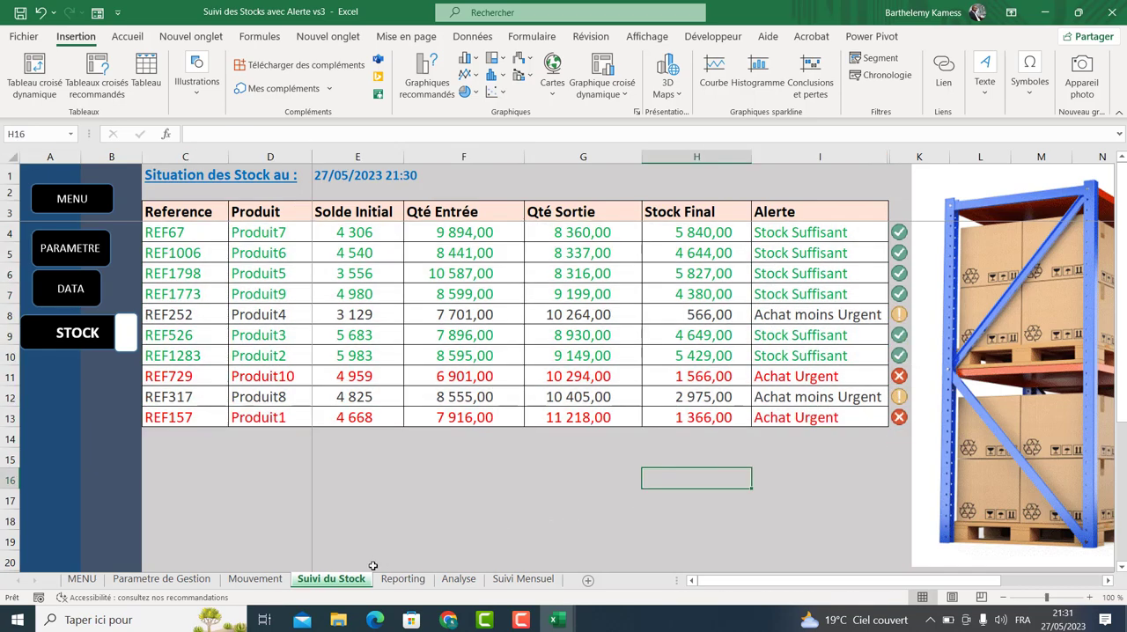
{"action": "right_click", "coordinate": [330, 582]}
{"action": "left_click", "coordinate": [296, 529]}
{"action": "left_click", "coordinate": [381, 500]}
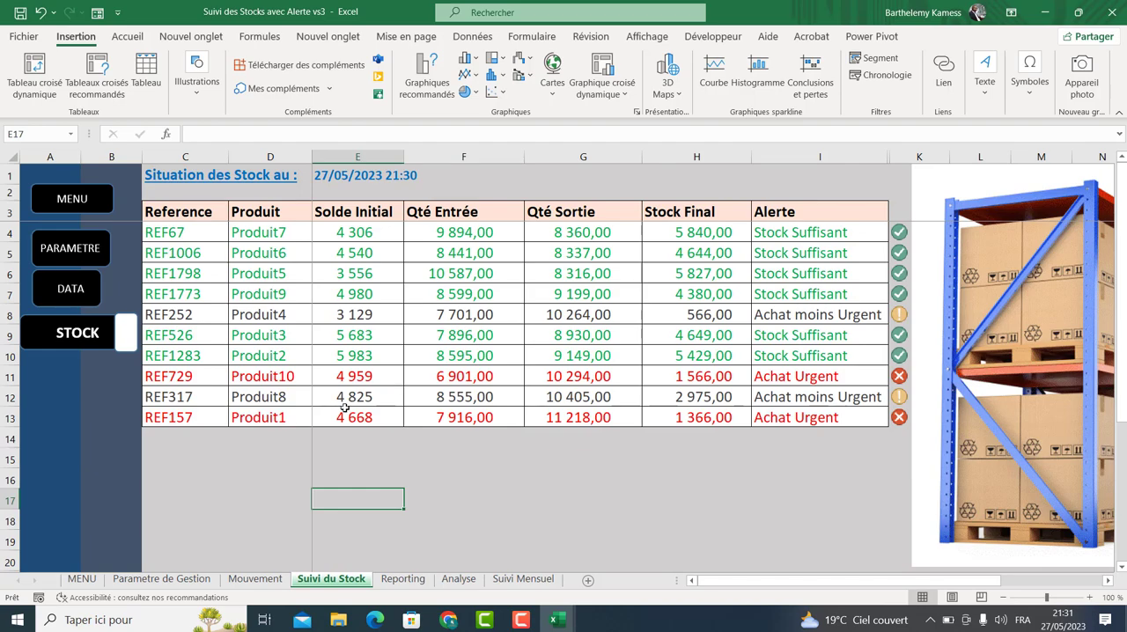
{"action": "left_click_drag", "start_coordinate": [207, 239], "coordinate": [832, 421]}
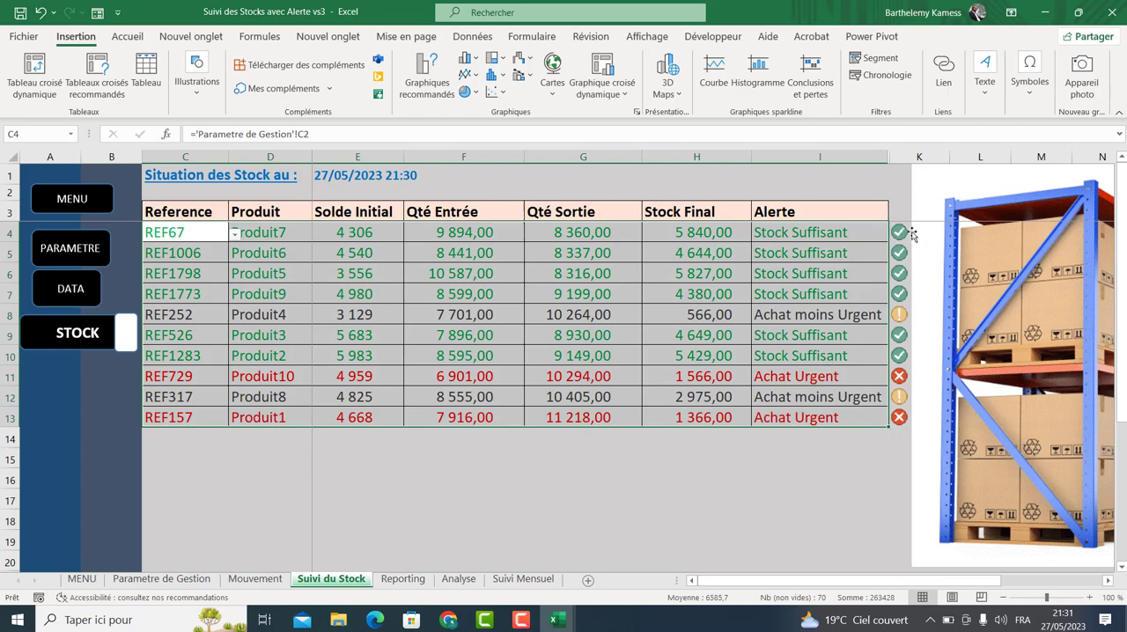
Select the Alerte column cells of the stock status table and inspect the alert formula.
{"action": "left_click_drag", "start_coordinate": [840, 229], "coordinate": [844, 414]}
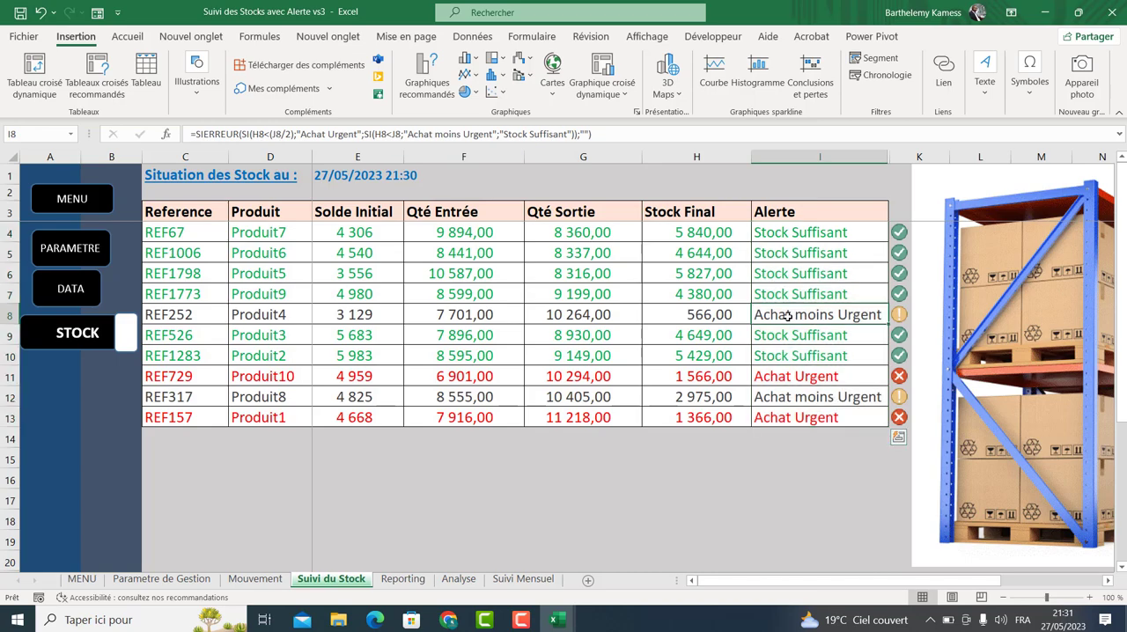
{"action": "left_click", "coordinate": [656, 417]}
{"action": "left_click", "coordinate": [573, 475]}
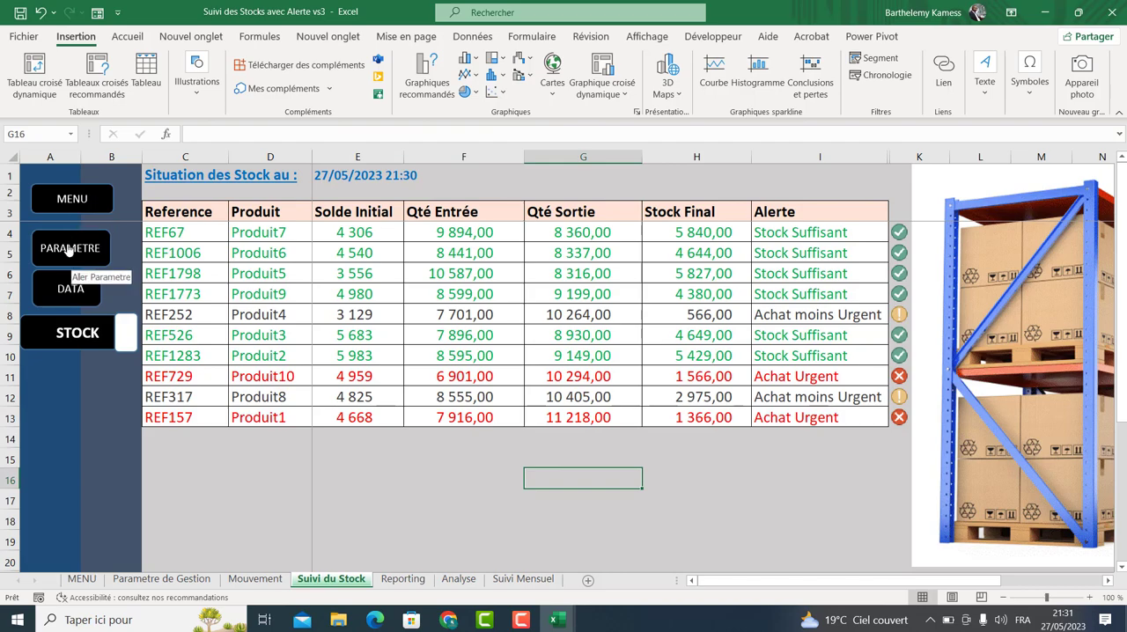
Test the STOCK, PARAMETRE, DATA and MENU navigation buttons by moving between the menu and data sheets.
{"action": "left_click", "coordinate": [59, 333]}
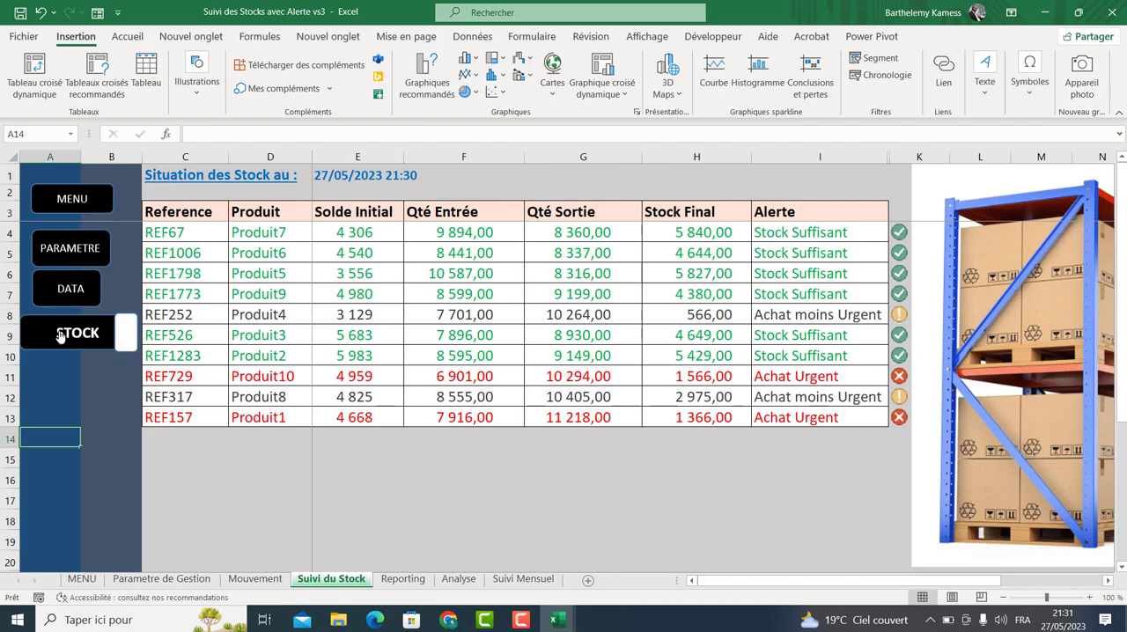
{"action": "left_click", "coordinate": [53, 251]}
{"action": "left_click", "coordinate": [74, 208]}
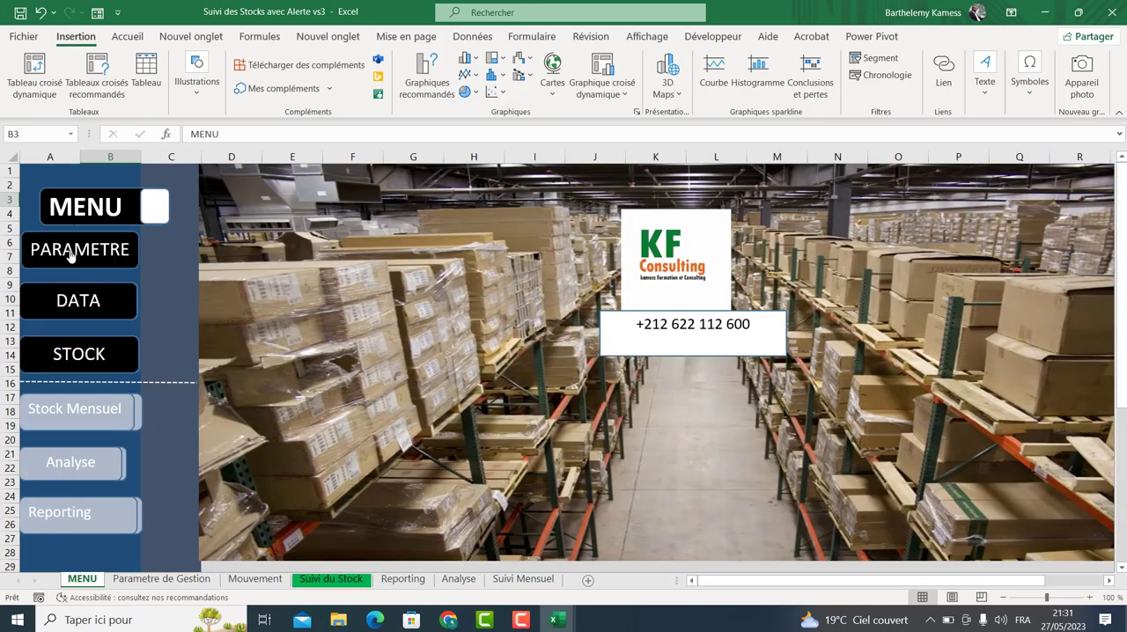
{"action": "left_click", "coordinate": [66, 310]}
{"action": "left_click", "coordinate": [67, 336]}
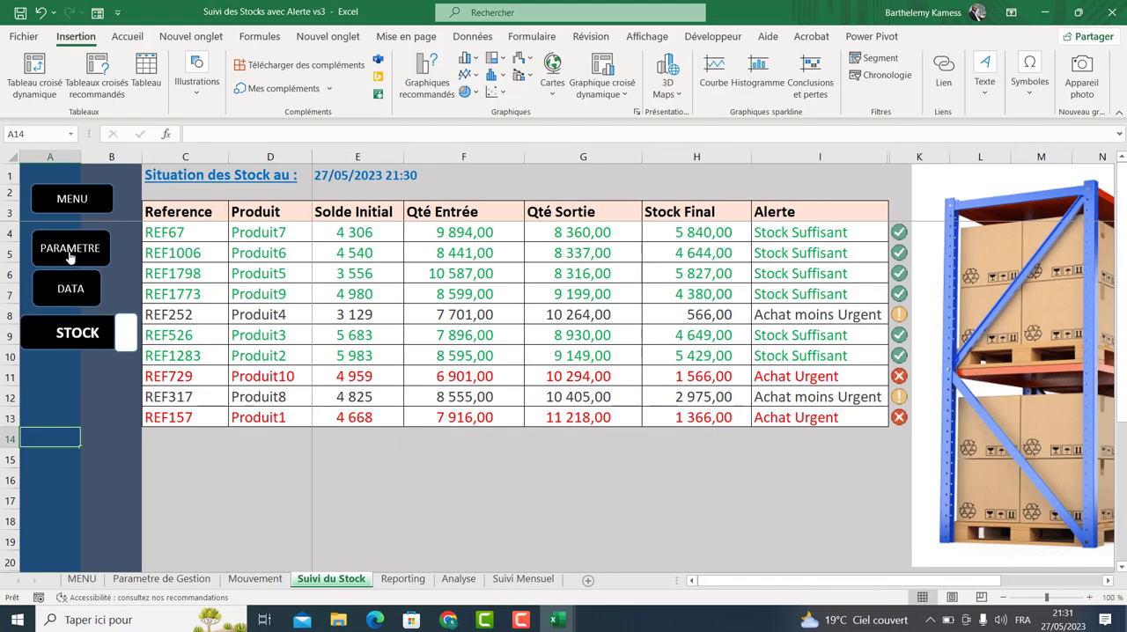
{"action": "left_click", "coordinate": [67, 250]}
{"action": "left_click", "coordinate": [70, 218]}
{"action": "left_click", "coordinate": [65, 308]}
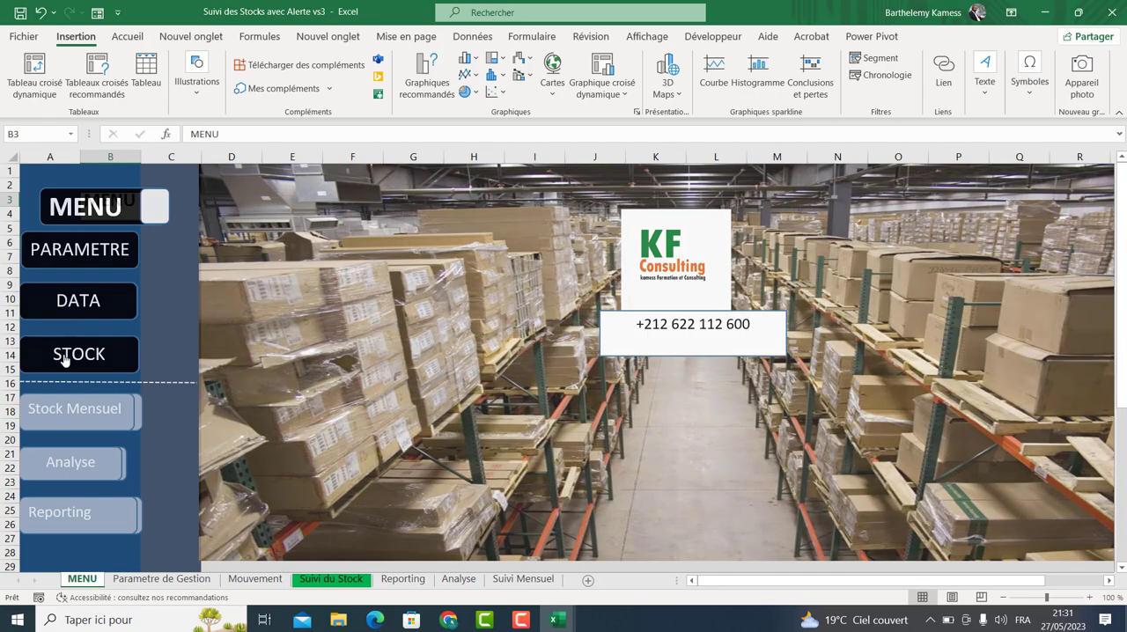
{"action": "left_click", "coordinate": [69, 344]}
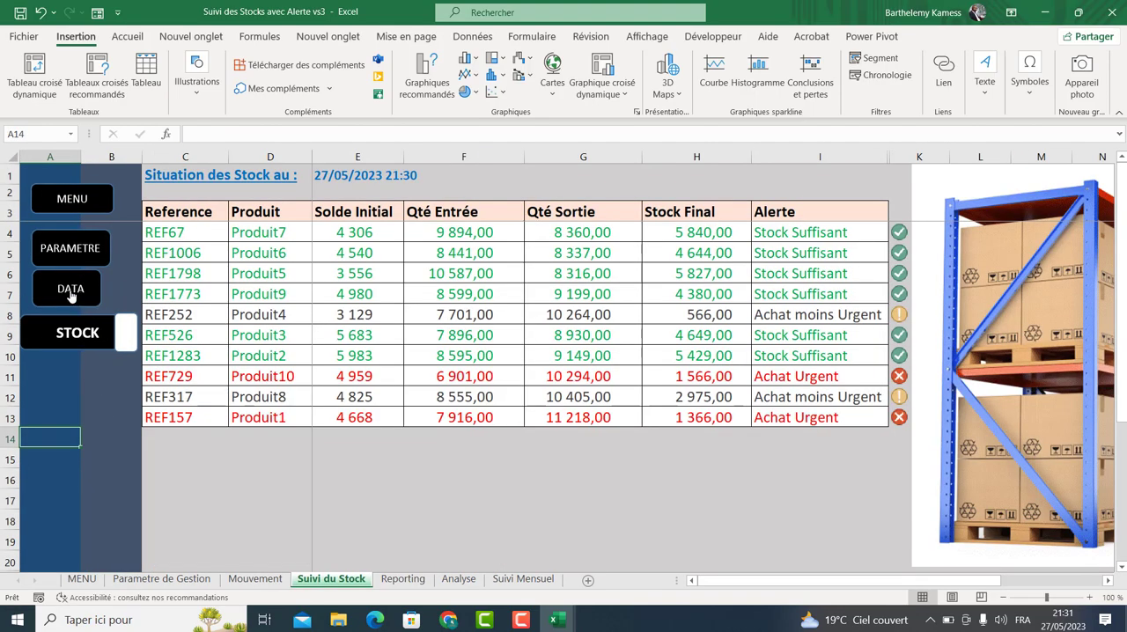
{"action": "left_click", "coordinate": [78, 204]}
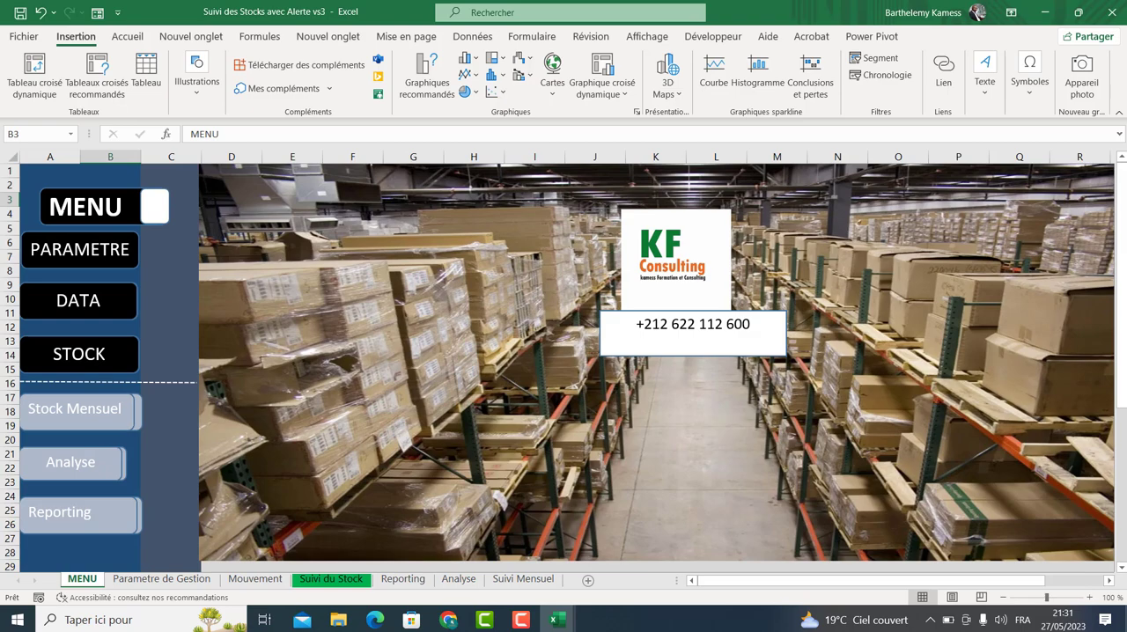
{"action": "left_click", "coordinate": [73, 207], "text": "ctrl"}
{"action": "left_click", "coordinate": [73, 252]}
{"action": "left_click", "coordinate": [79, 300]}
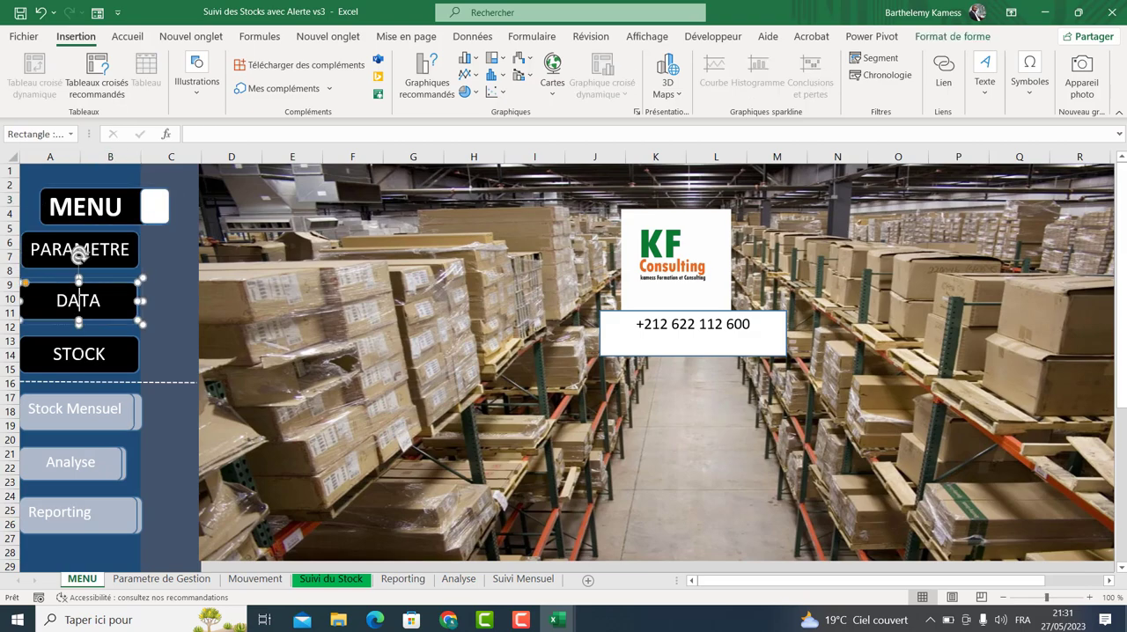
{"action": "left_click", "coordinate": [85, 354]}
{"action": "left_click", "coordinate": [203, 348]}
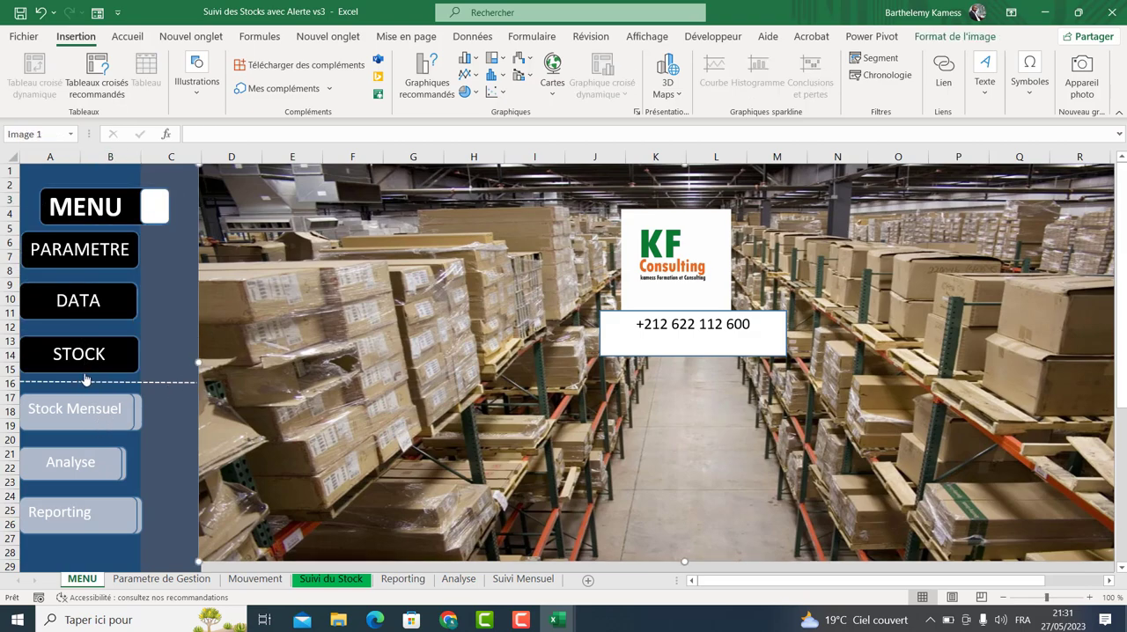
{"action": "left_click", "coordinate": [92, 303]}
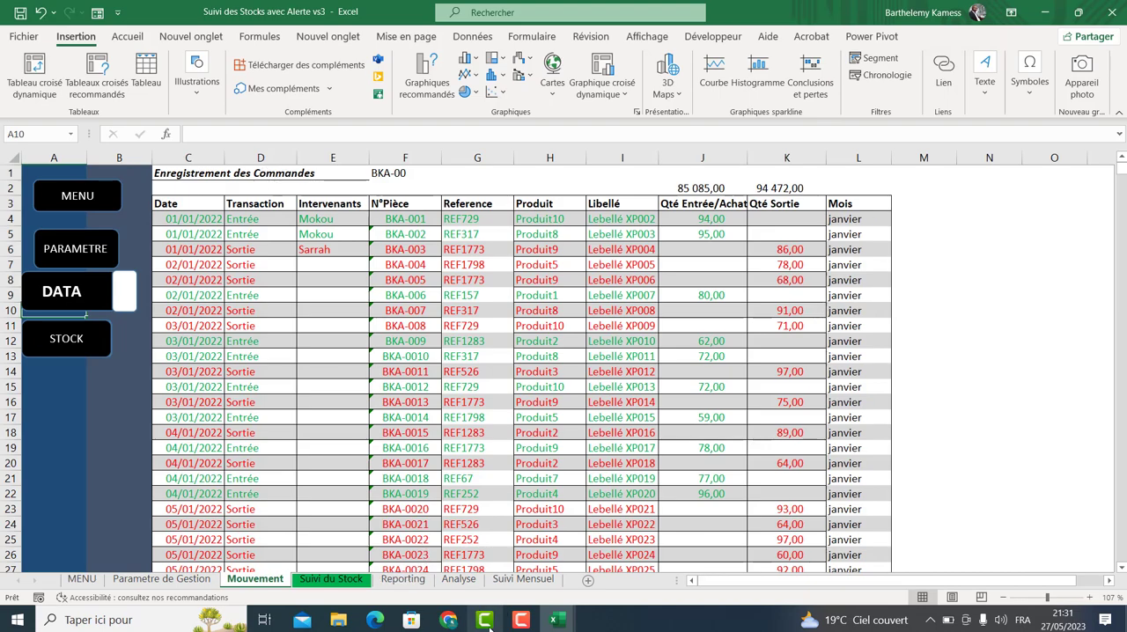
Switch to Google Meet to admit a waiting participant, then return to the Suivi des Stocks workbook.
{"action": "left_click", "coordinate": [449, 620]}
{"action": "left_click", "coordinate": [349, 563]}
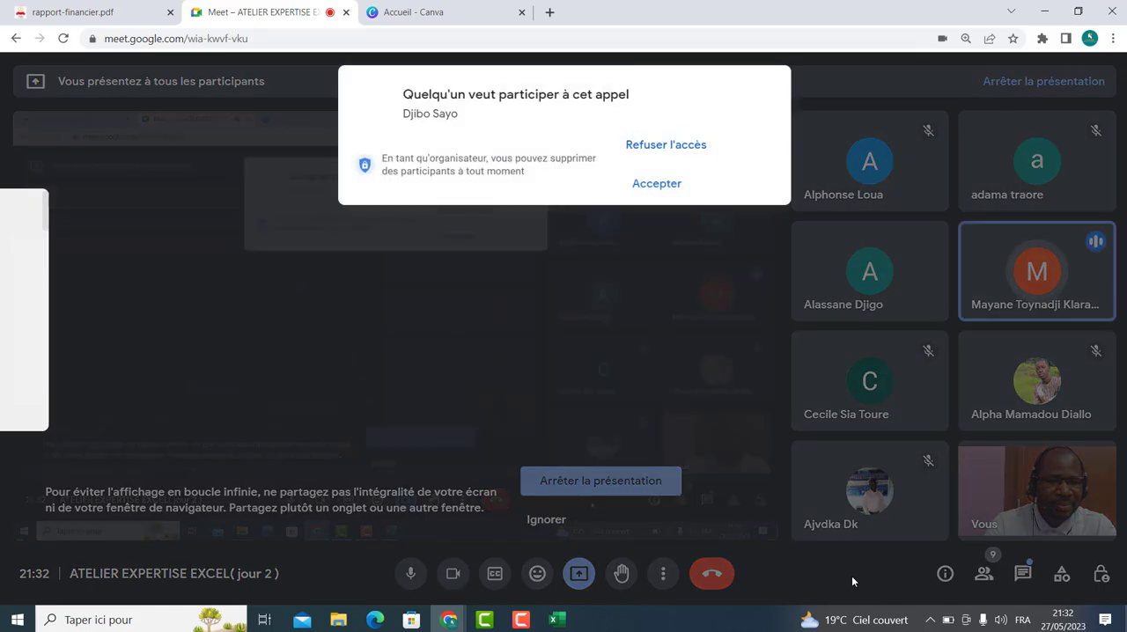
{"action": "left_click", "coordinate": [667, 189]}
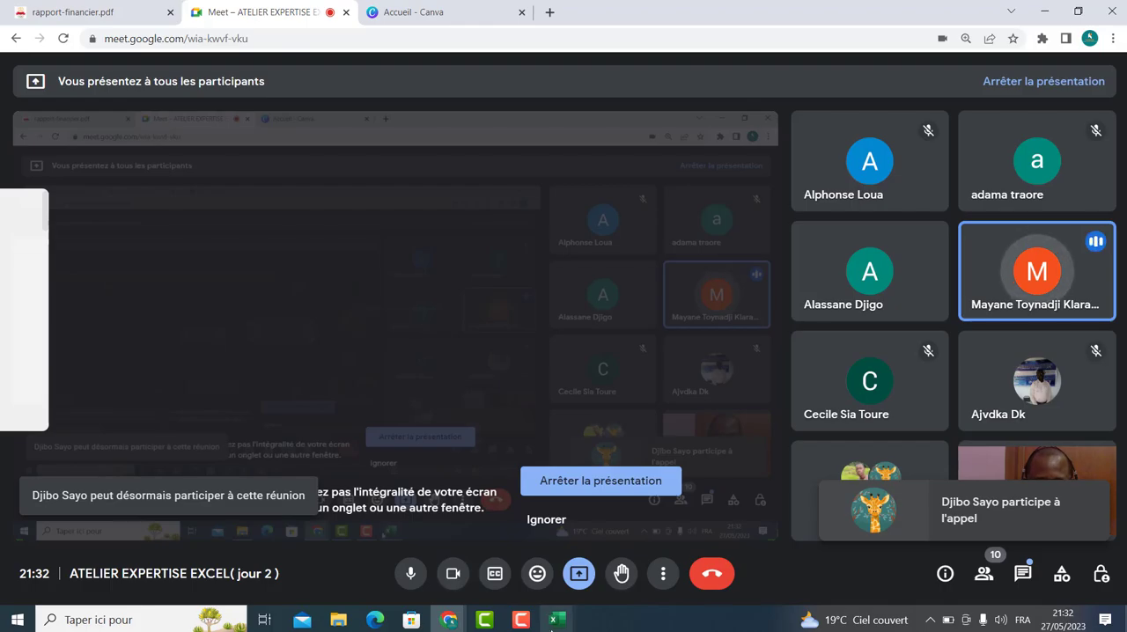
{"action": "mouse_move", "coordinate": [556, 619]}
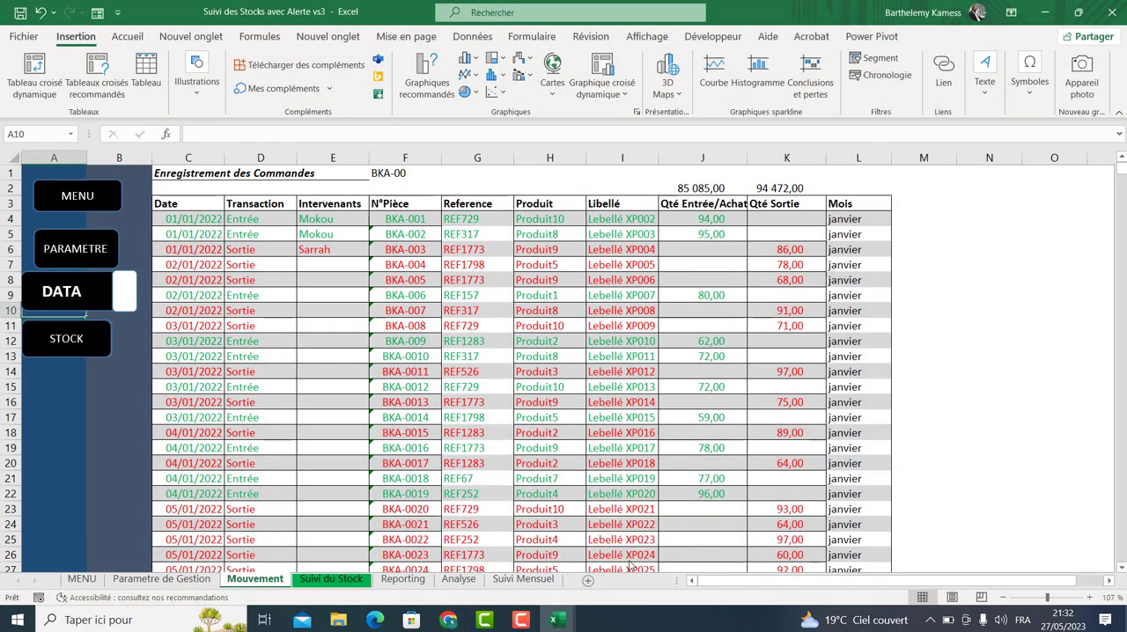
{"action": "left_click", "coordinate": [627, 554]}
Add a new blank worksheet, zoom it to about 146% and hide its gridlines.
{"action": "left_click", "coordinate": [342, 578]}
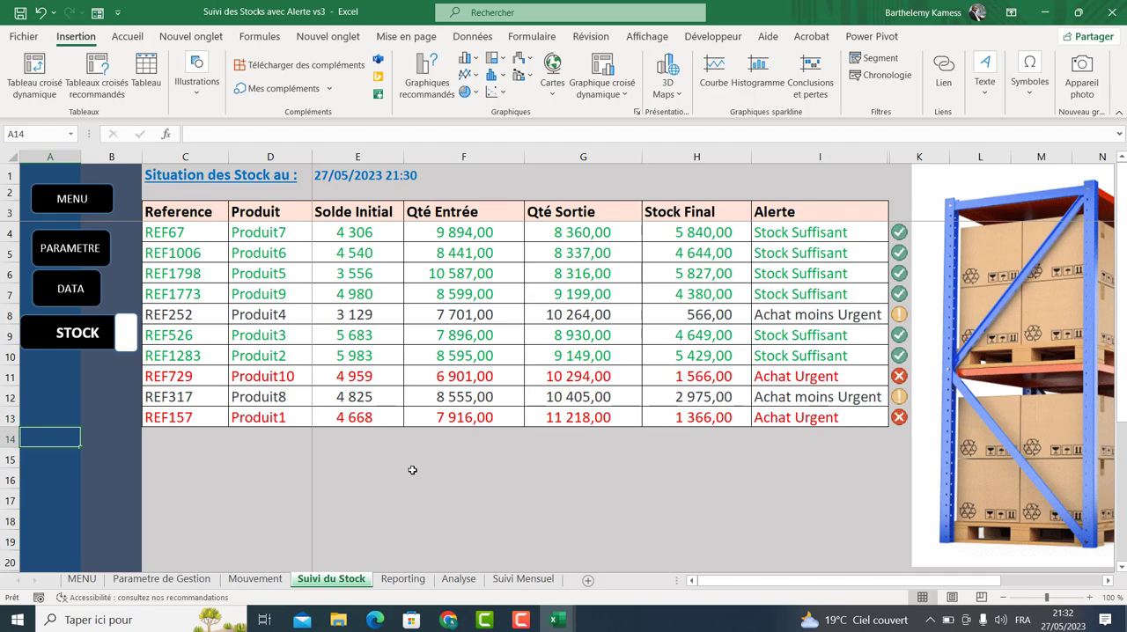
{"action": "left_click", "coordinate": [583, 582]}
{"action": "left_click", "coordinate": [583, 583]}
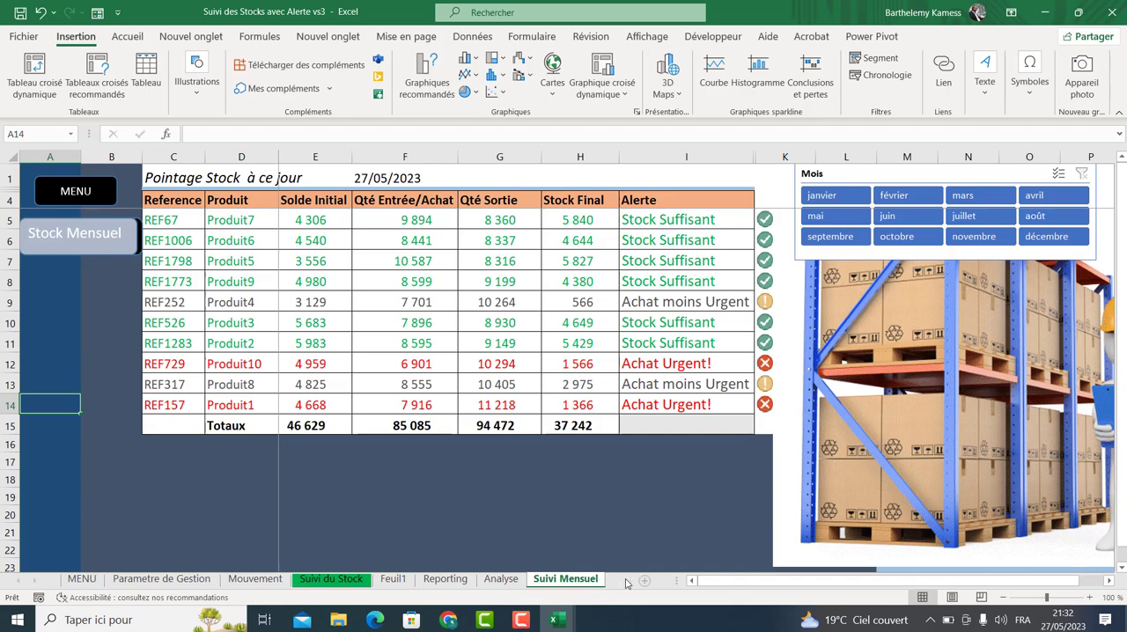
{"action": "left_click", "coordinate": [631, 581]}
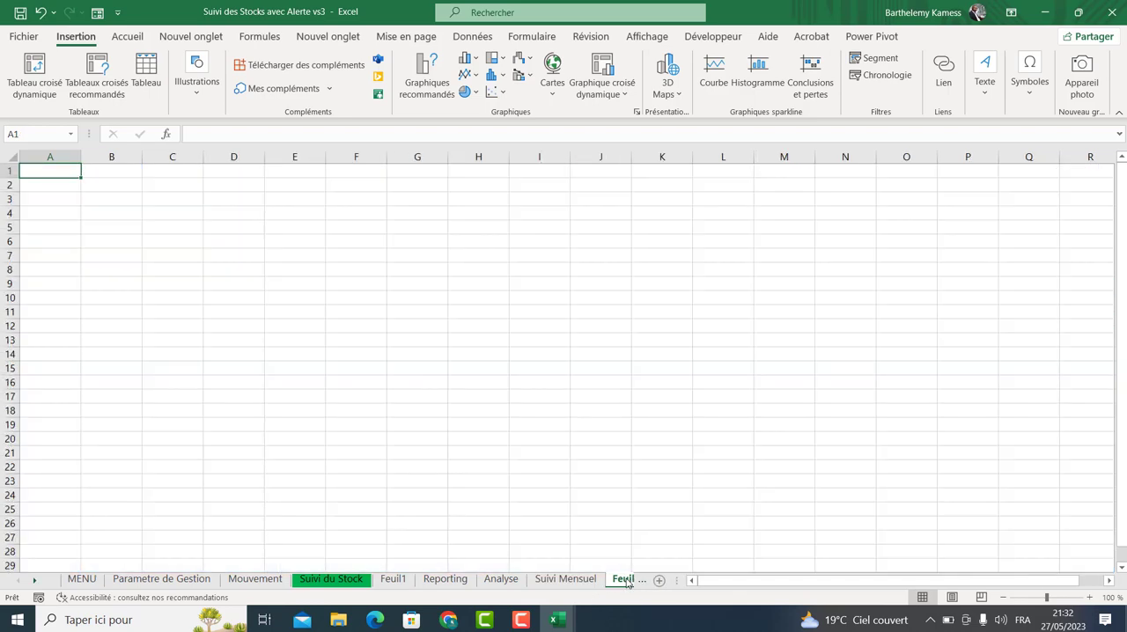
{"action": "left_click", "coordinate": [12, 160]}
{"action": "left_click_drag", "start_coordinate": [1045, 599], "coordinate": [1051, 598]}
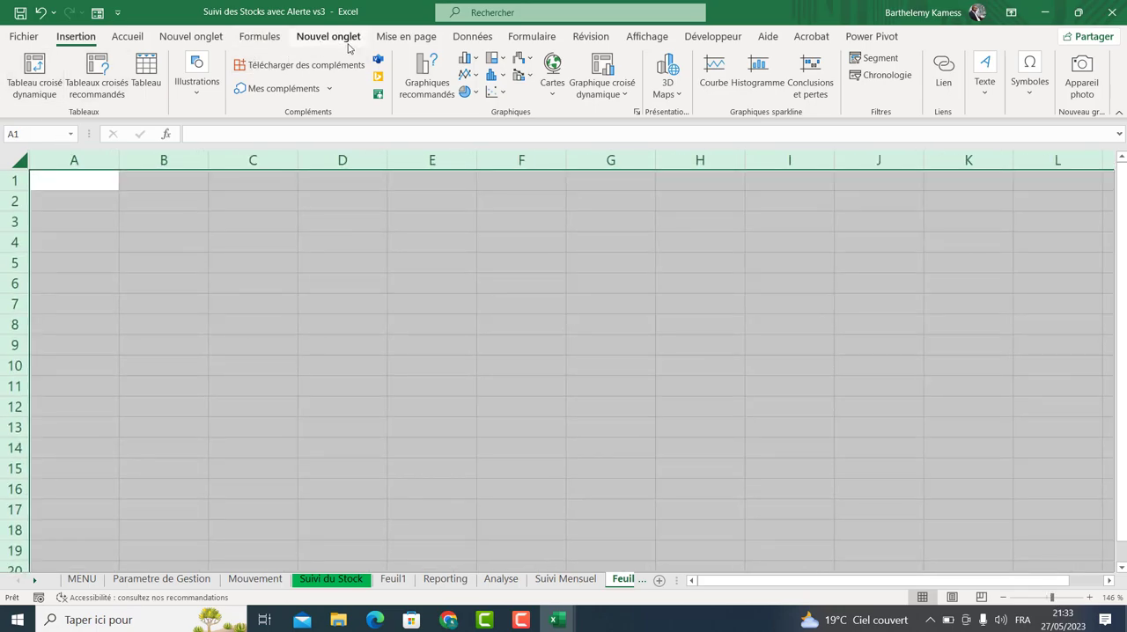
{"action": "left_click", "coordinate": [636, 40]}
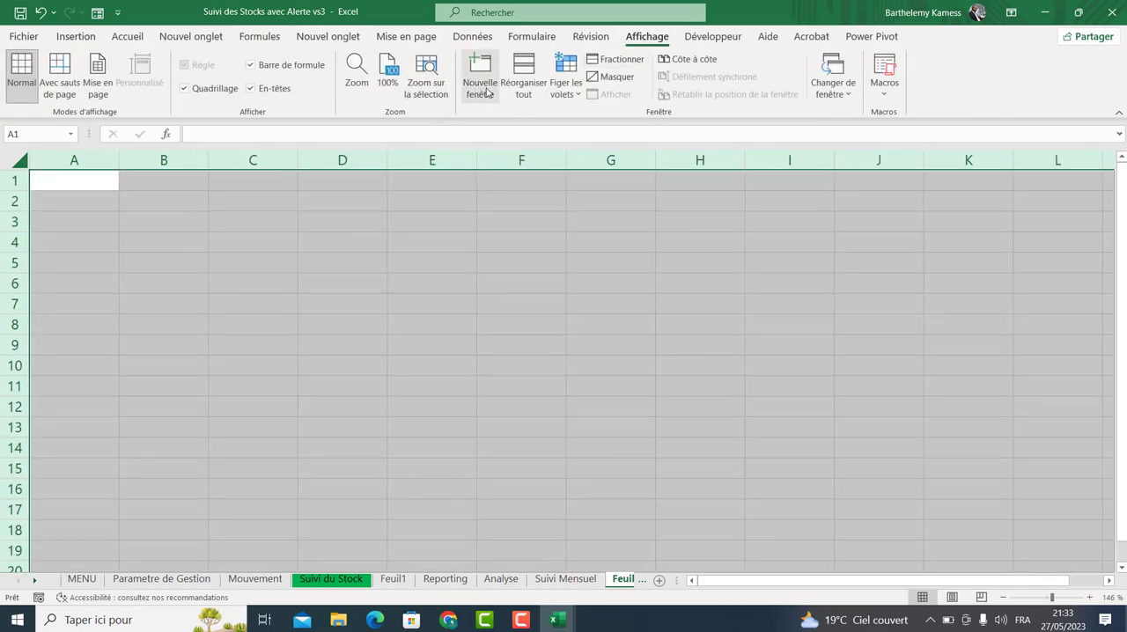
{"action": "left_click", "coordinate": [565, 88]}
{"action": "key", "text": "Escape"}
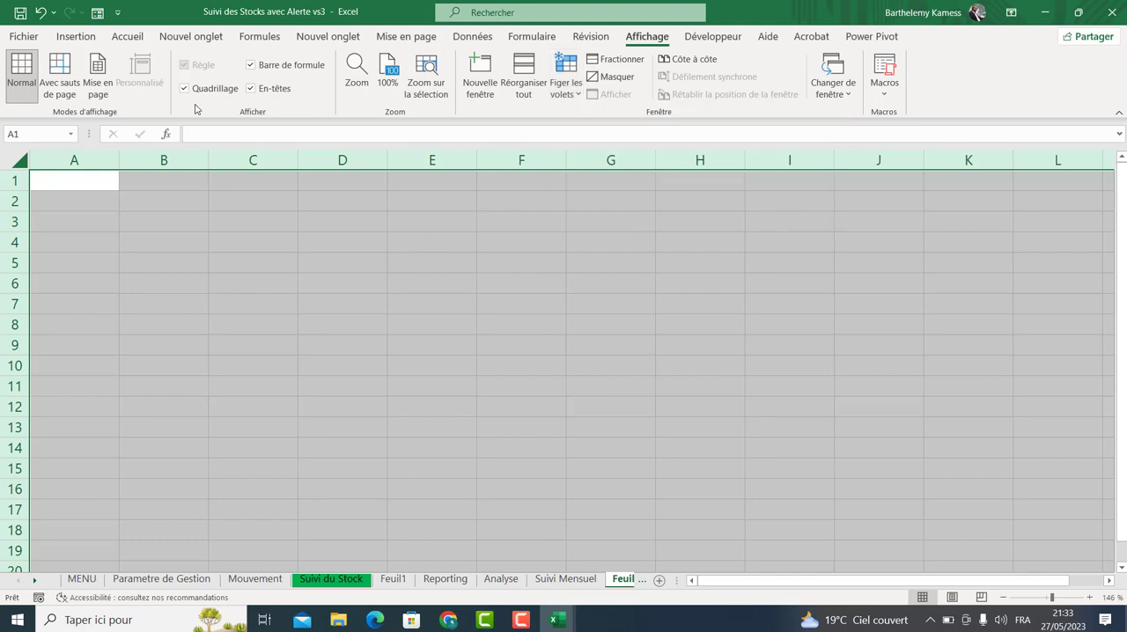
{"action": "left_click", "coordinate": [184, 88]}
Enter the title 3 PILIERS in cell B2 of the new sheet.
{"action": "left_click", "coordinate": [153, 206]}
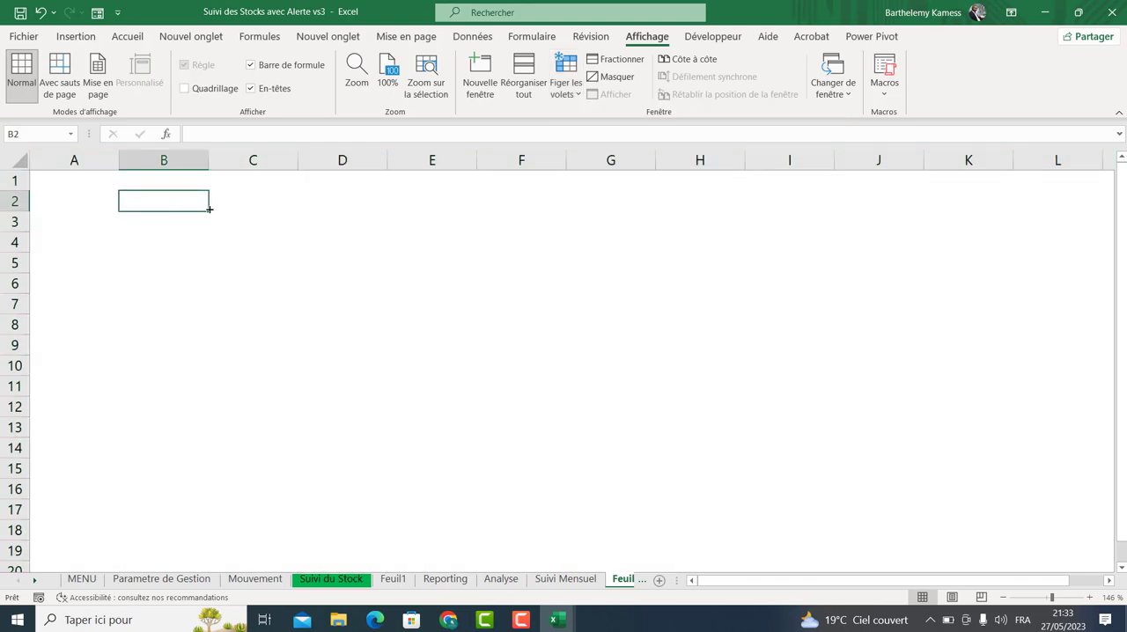
{"action": "type", "text": "3 P"}
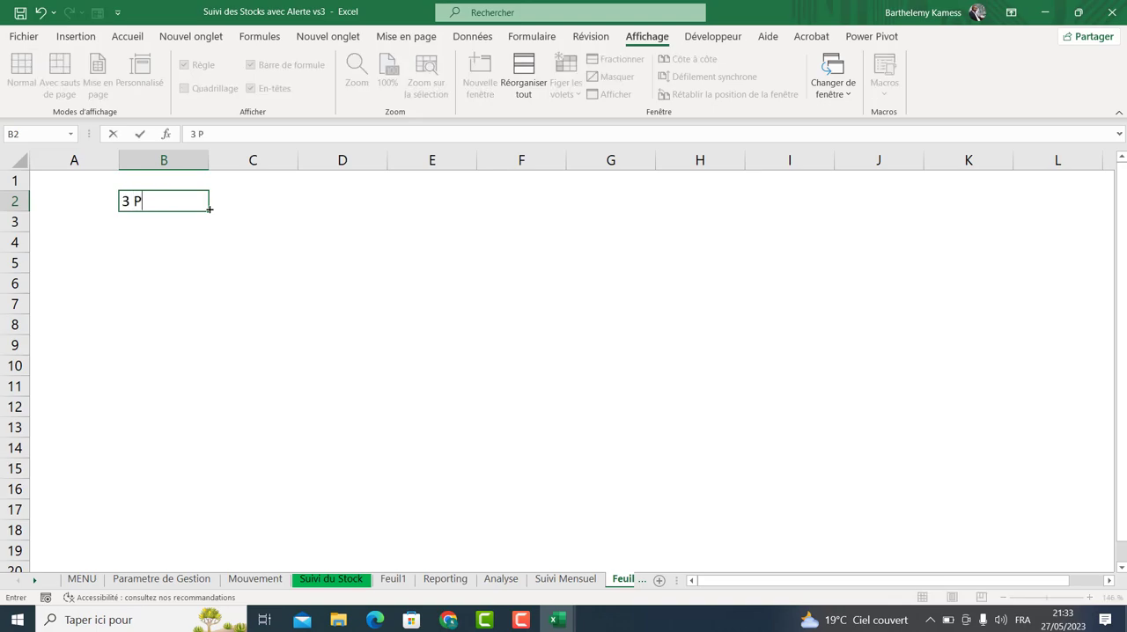
{"action": "key", "text": "BackSpace"}
{"action": "key", "text": "BackSpace"}
{"action": "type", "text": "ILIER"}
{"action": "key", "text": "Return"}
{"action": "double_click", "coordinate": [183, 199]}
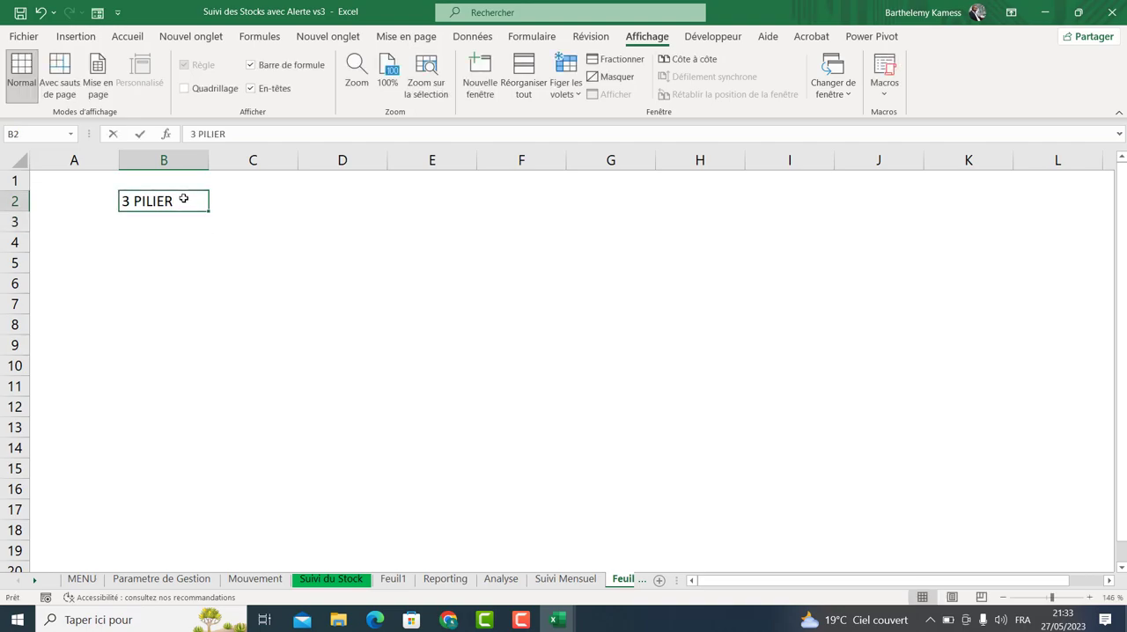
{"action": "type", "text": "S"}
{"action": "key", "text": "Return"}
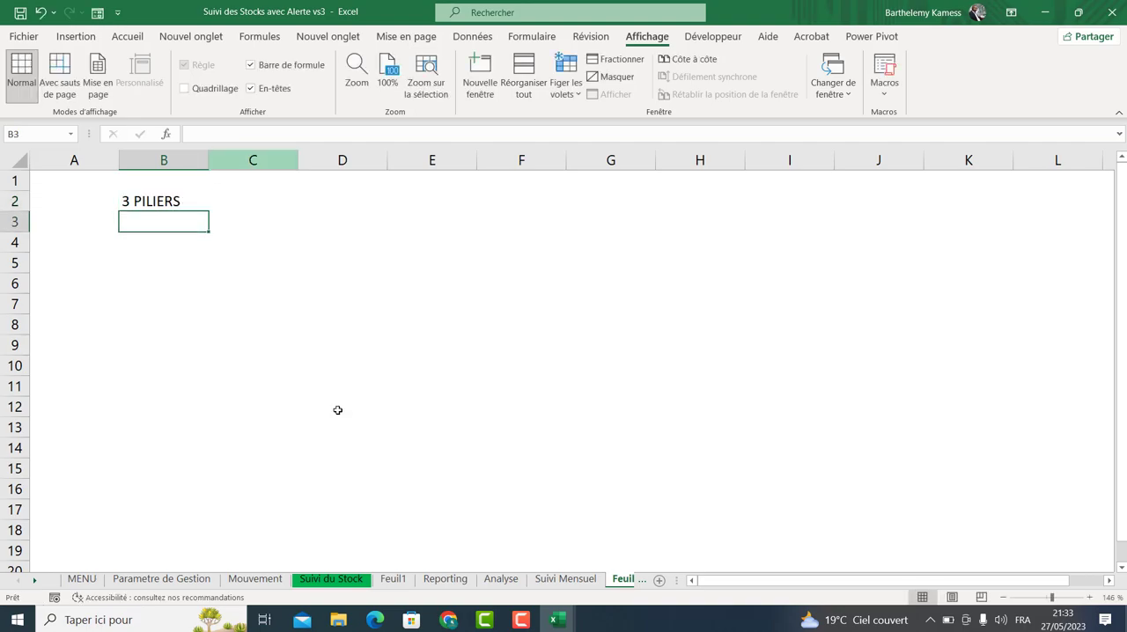
Switch to Google Meet to admit another waiting participant, then return to the workbook.
{"action": "mouse_move", "coordinate": [451, 623]}
{"action": "left_click", "coordinate": [370, 563]}
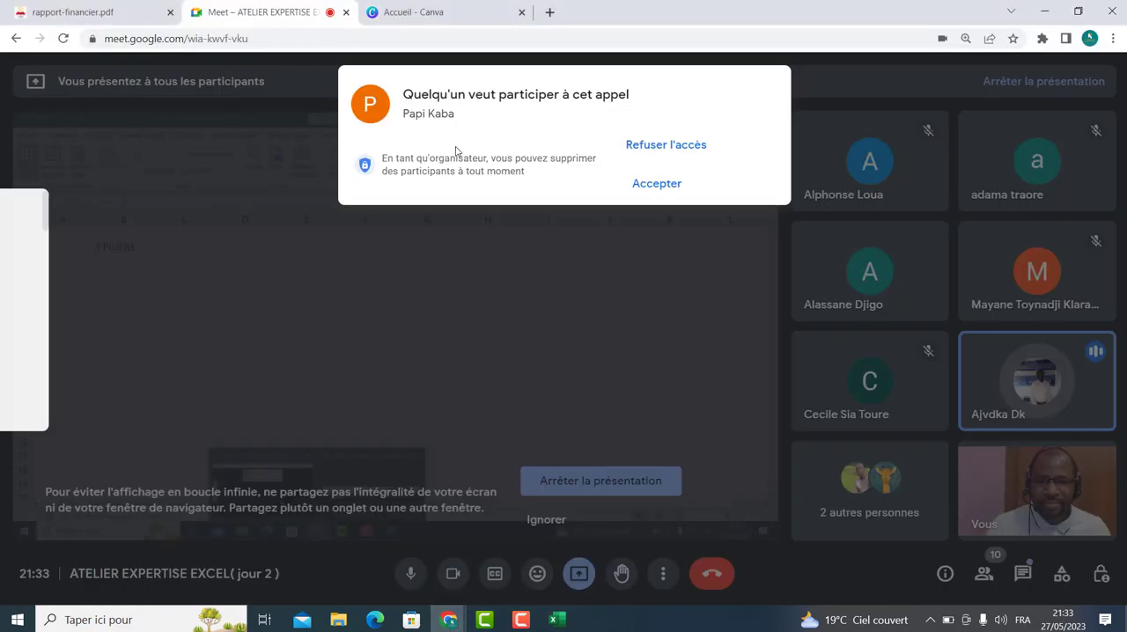
{"action": "left_click", "coordinate": [641, 182]}
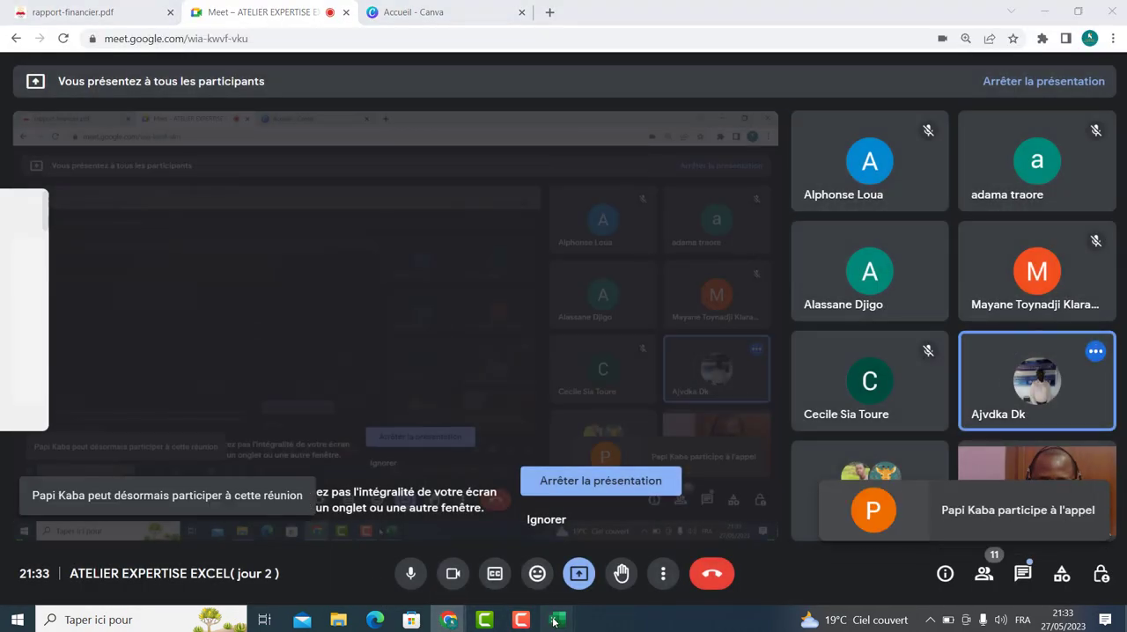
{"action": "mouse_move", "coordinate": [557, 620]}
{"action": "left_click", "coordinate": [634, 555]}
Make the 3 PILIERS title bold and underlined.
{"action": "left_click", "coordinate": [143, 201]}
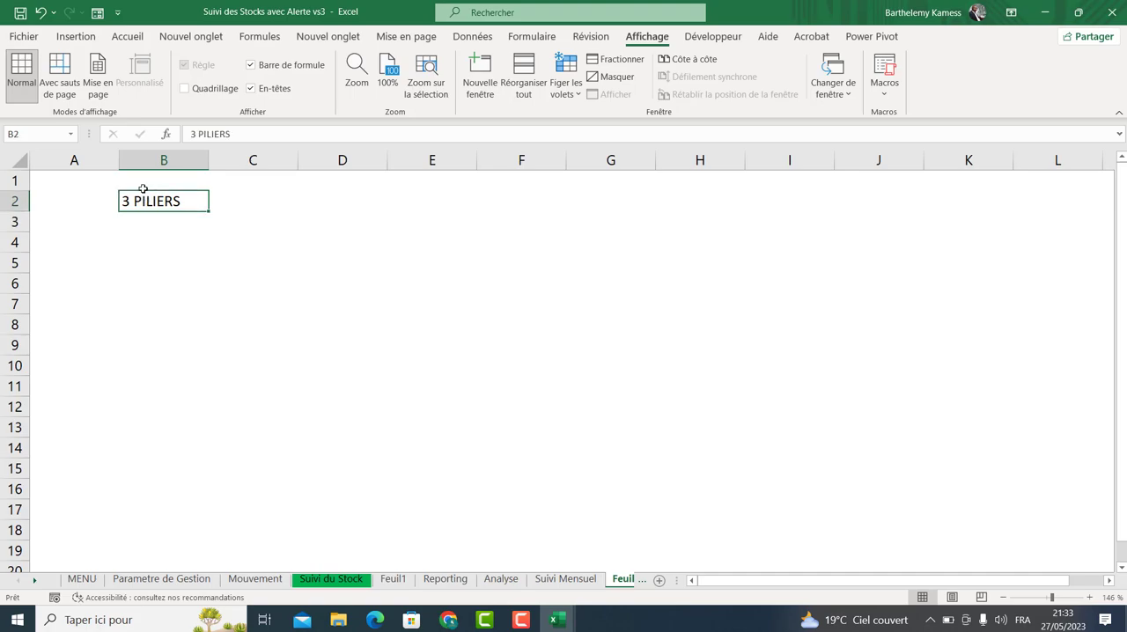
{"action": "left_click", "coordinate": [123, 37]}
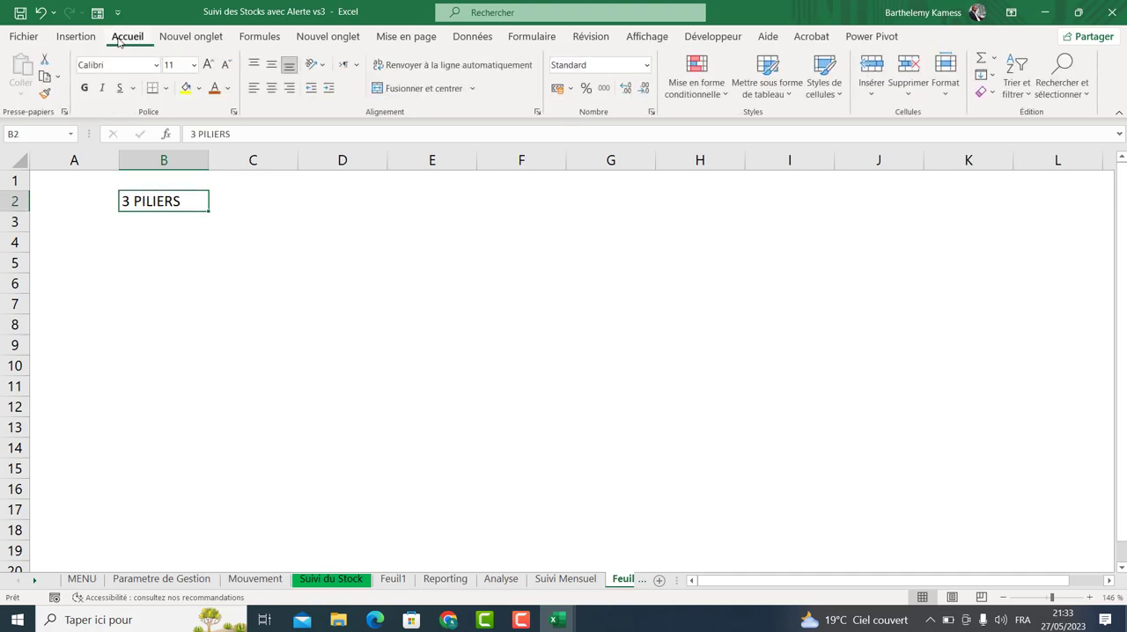
{"action": "left_click", "coordinate": [119, 88]}
{"action": "left_click", "coordinate": [85, 88]}
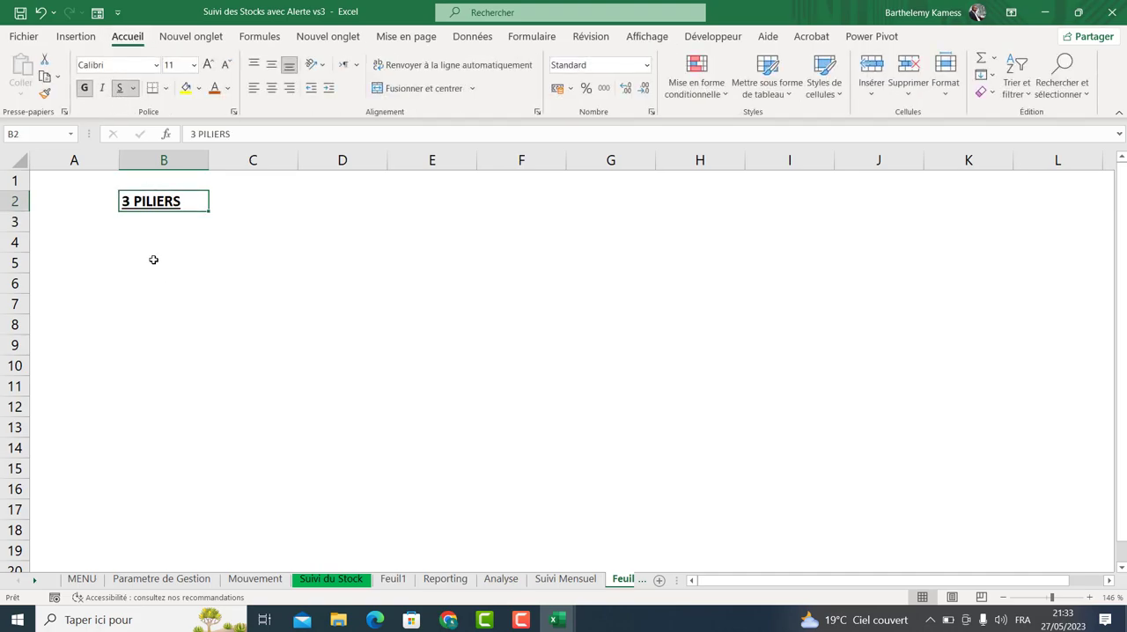
Enter item number 1 in A4 with the heading FONCTION DE COMPTAGE in B4, and italicize the heading.
{"action": "left_click", "coordinate": [142, 235]}
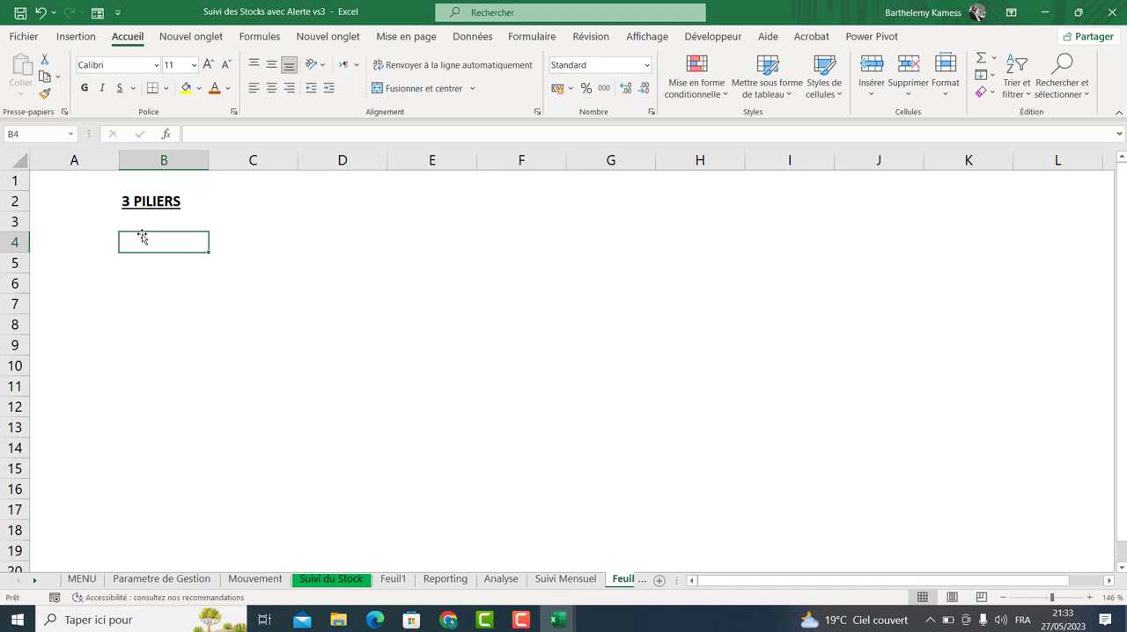
{"action": "left_click", "coordinate": [104, 245]}
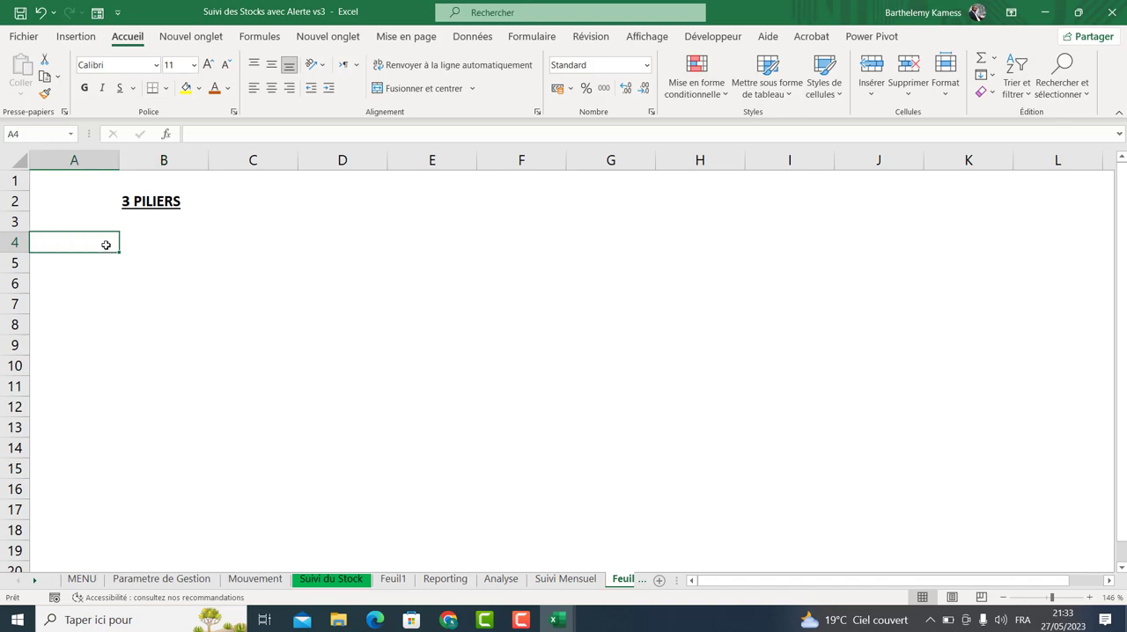
{"action": "key", "text": "Right"}
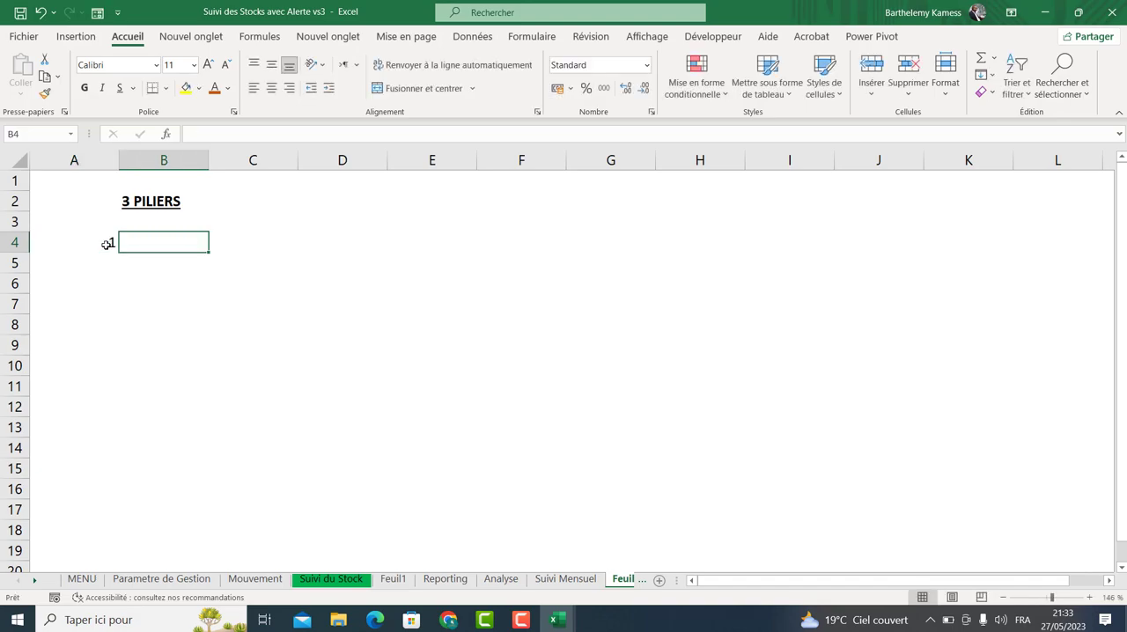
{"action": "type", "text": "F"}
{"action": "type", "text": "rom"}
{"action": "key", "text": "BackSpace"}
{"action": "key", "text": "BackSpace"}
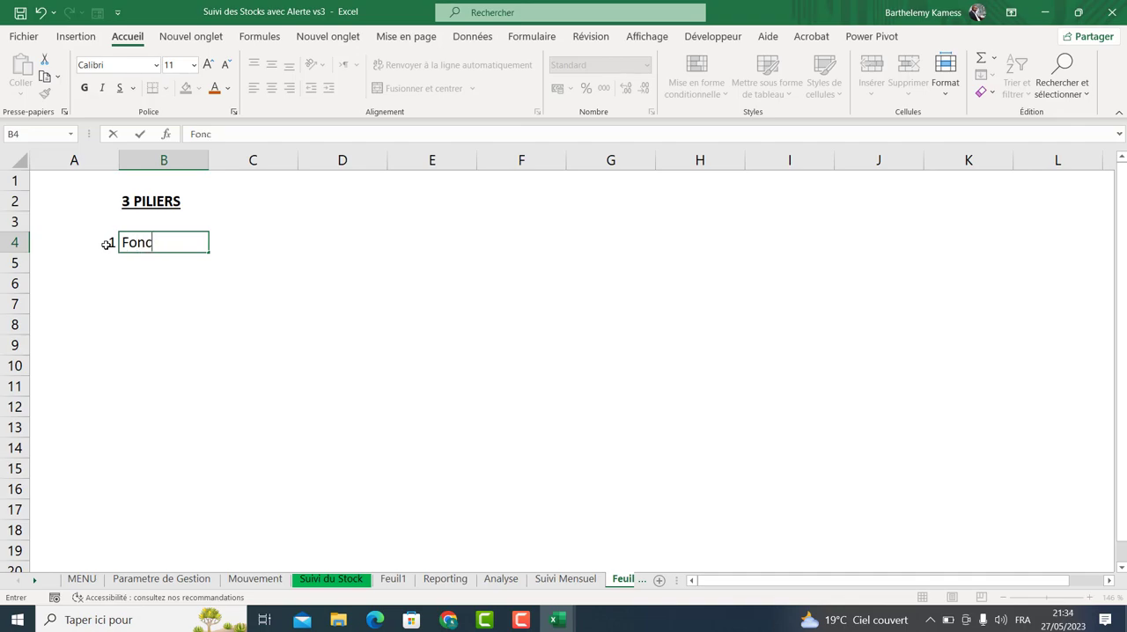
{"action": "type", "text": "ONCTION DE COMPTAGE"}
{"action": "key", "text": "Return"}
{"action": "left_click", "coordinate": [164, 242]}
{"action": "left_click", "coordinate": [102, 89]}
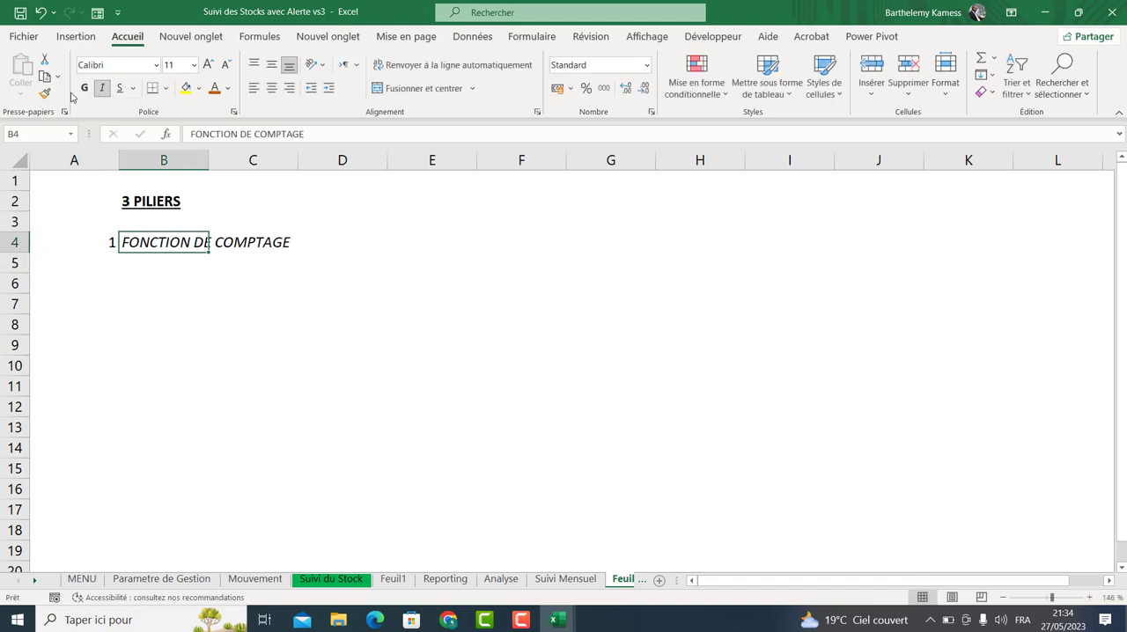
Remove the italic from the FONCTION DE COMPTAGE heading and underline it.
{"action": "left_click", "coordinate": [102, 89]}
{"action": "left_click", "coordinate": [120, 88]}
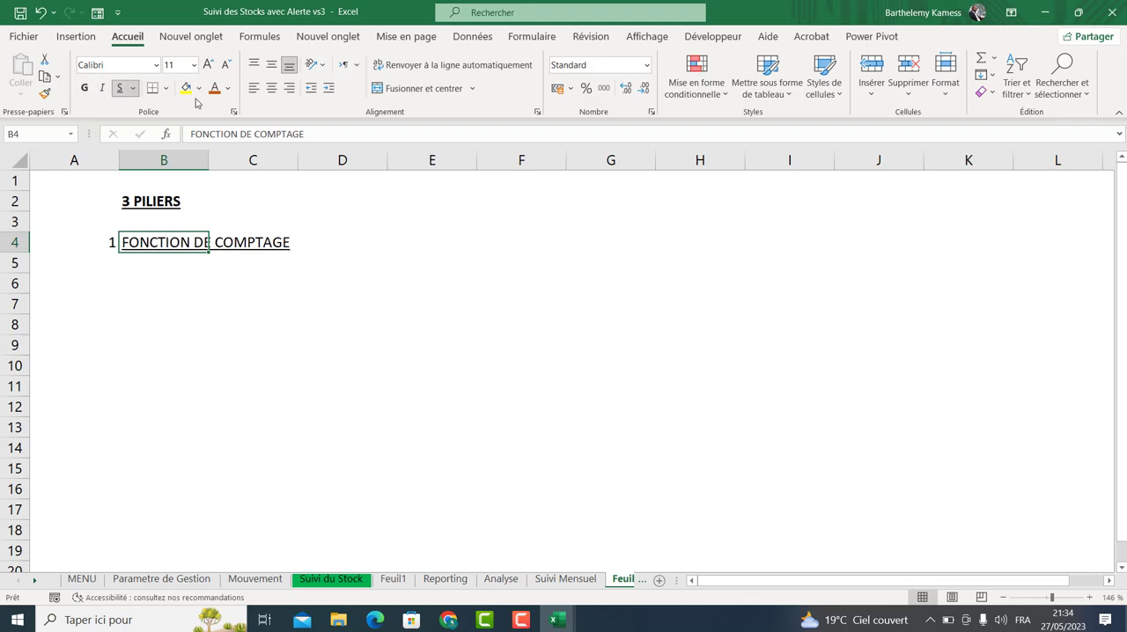
Try a red fill on the heading cells B4:C4, then remove the fill again.
{"action": "left_click", "coordinate": [198, 88]}
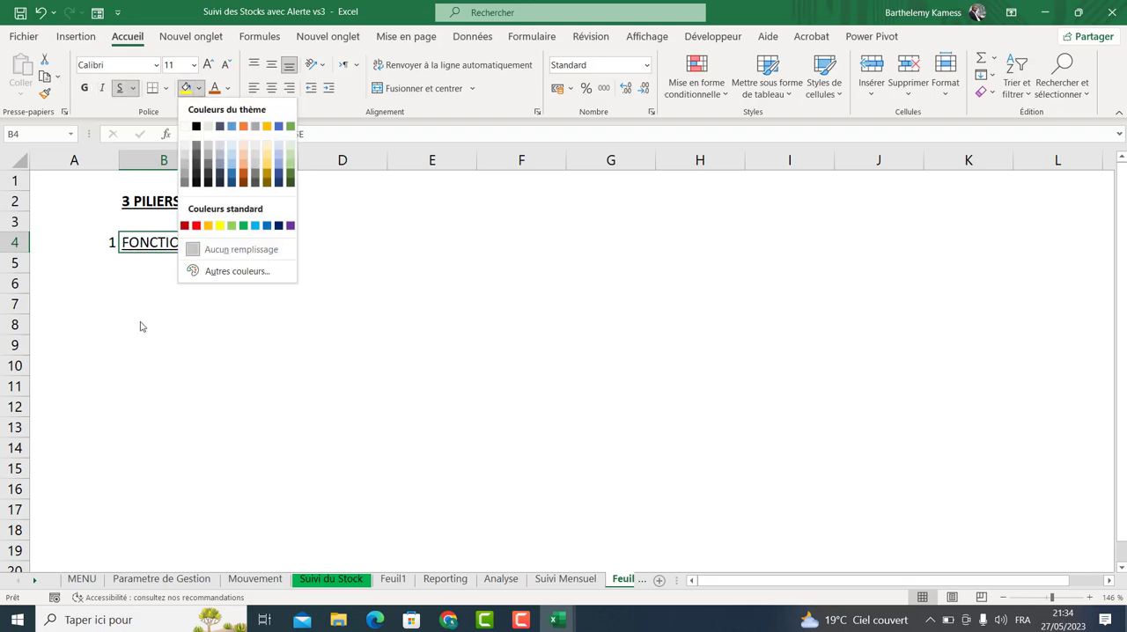
{"action": "left_click", "coordinate": [189, 225]}
{"action": "left_click", "coordinate": [152, 308]}
{"action": "left_click_drag", "start_coordinate": [180, 243], "coordinate": [249, 234]}
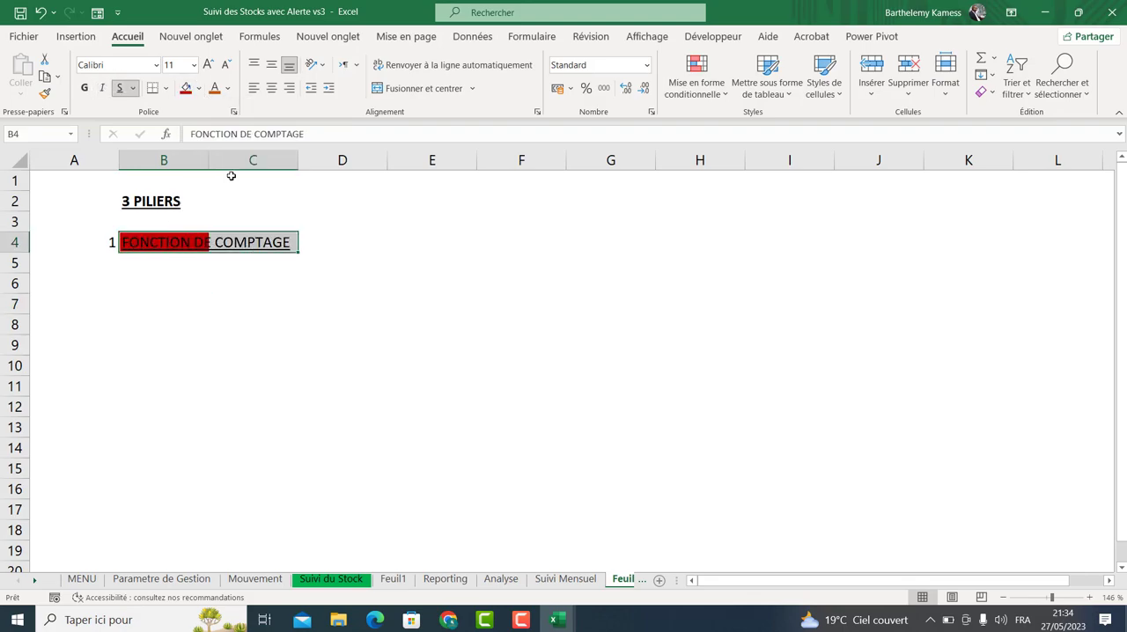
{"action": "left_click", "coordinate": [199, 88]}
{"action": "left_click", "coordinate": [221, 247]}
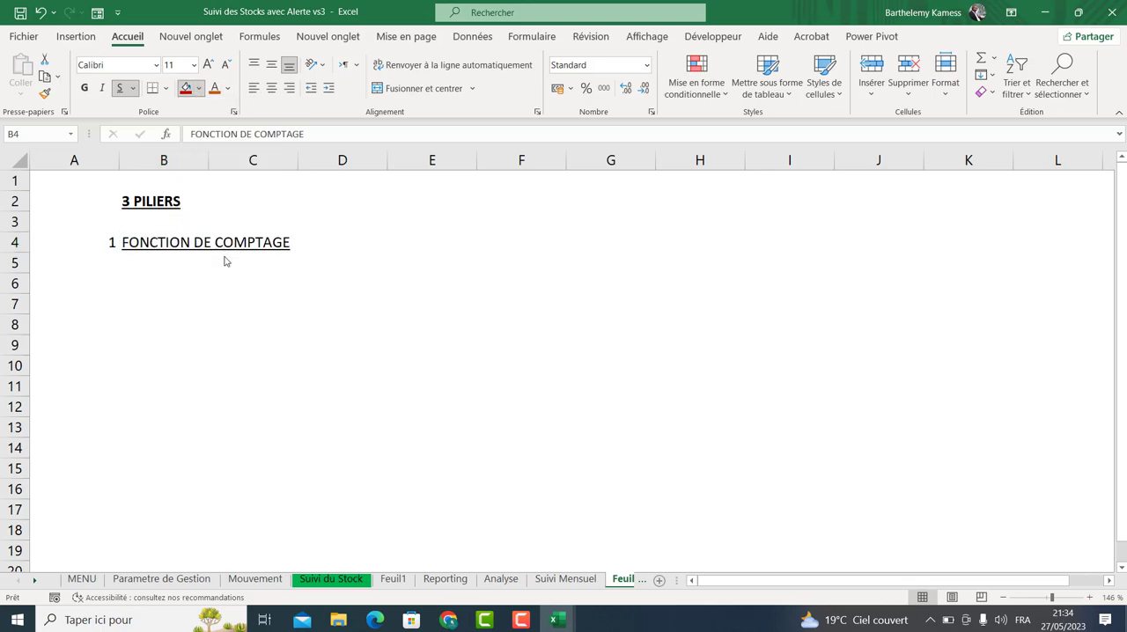
Give the FONCTION DE COMPTAGE heading an orange font colour and make it bold.
{"action": "left_click", "coordinate": [214, 88]}
{"action": "left_click", "coordinate": [178, 319]}
{"action": "left_click", "coordinate": [167, 242]}
{"action": "left_click_drag", "start_coordinate": [225, 241], "coordinate": [227, 242]}
{"action": "left_click", "coordinate": [85, 88]}
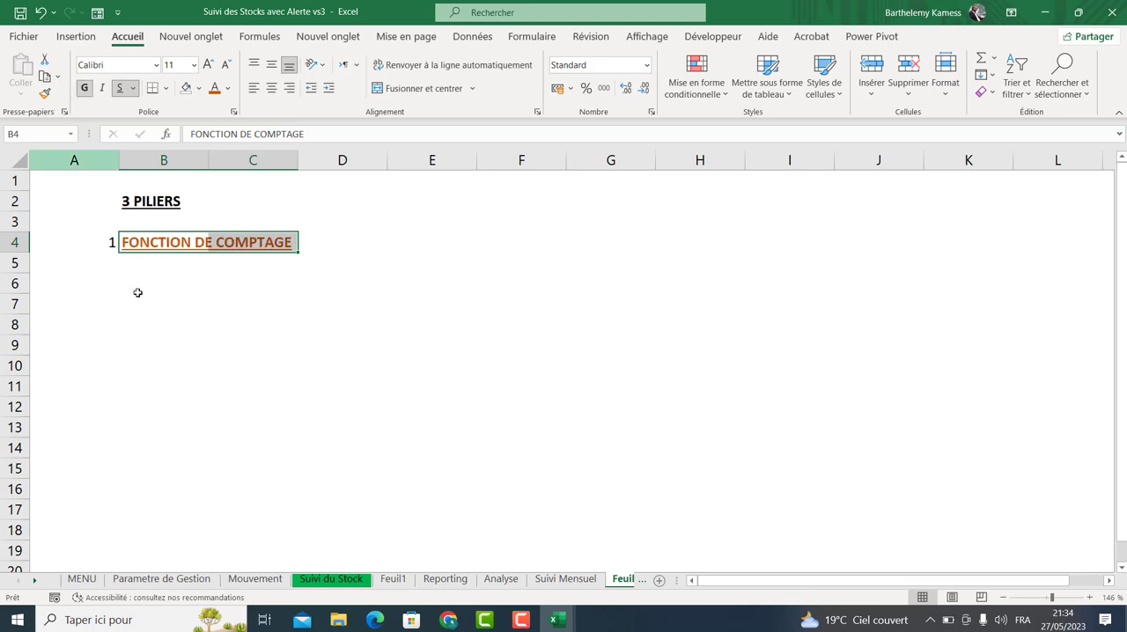
Enter the text NBVAL(Plage) in cell B7 of the 3 PILIERS sheet.
{"action": "left_click", "coordinate": [141, 297]}
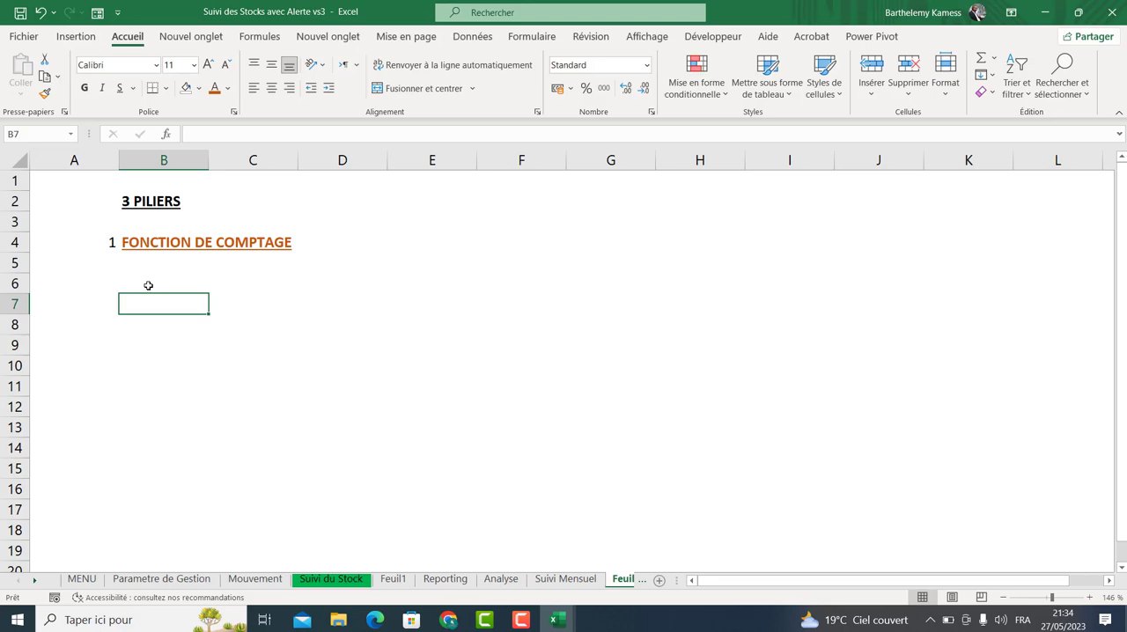
{"action": "left_click", "coordinate": [254, 578]}
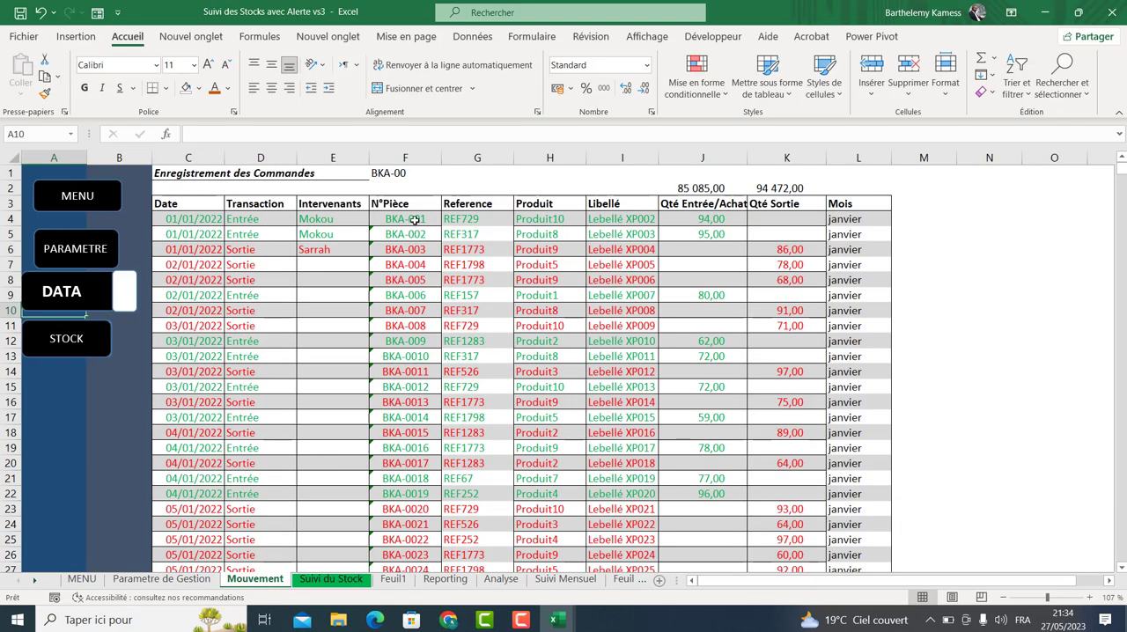
{"action": "left_click_drag", "start_coordinate": [446, 219], "coordinate": [387, 581]}
{"action": "left_click", "coordinate": [389, 579]}
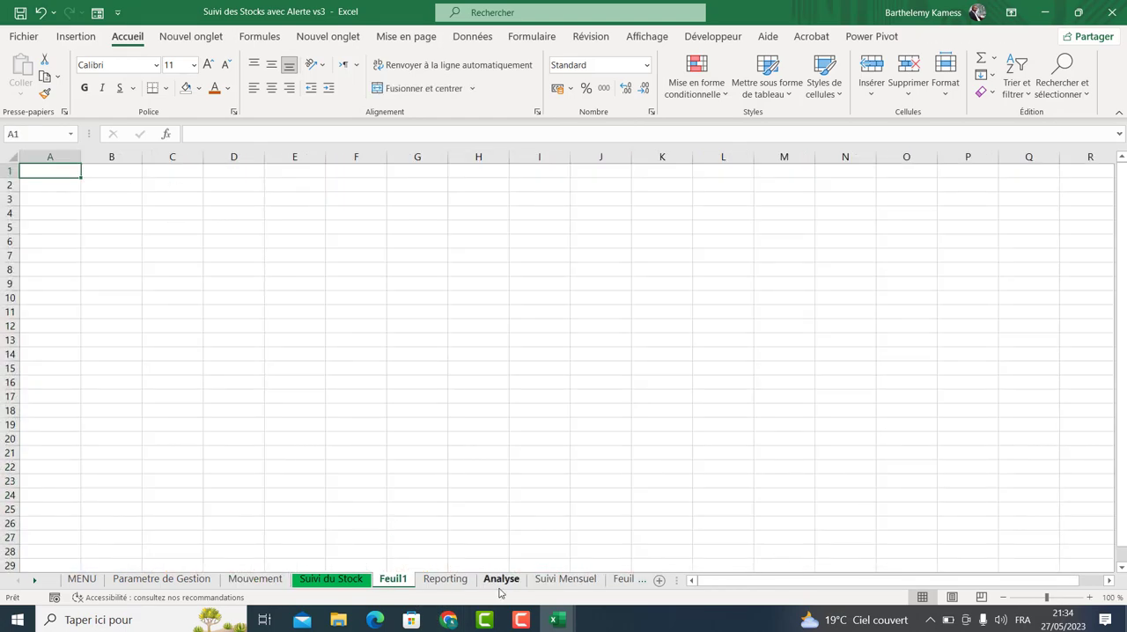
{"action": "left_click", "coordinate": [629, 578]}
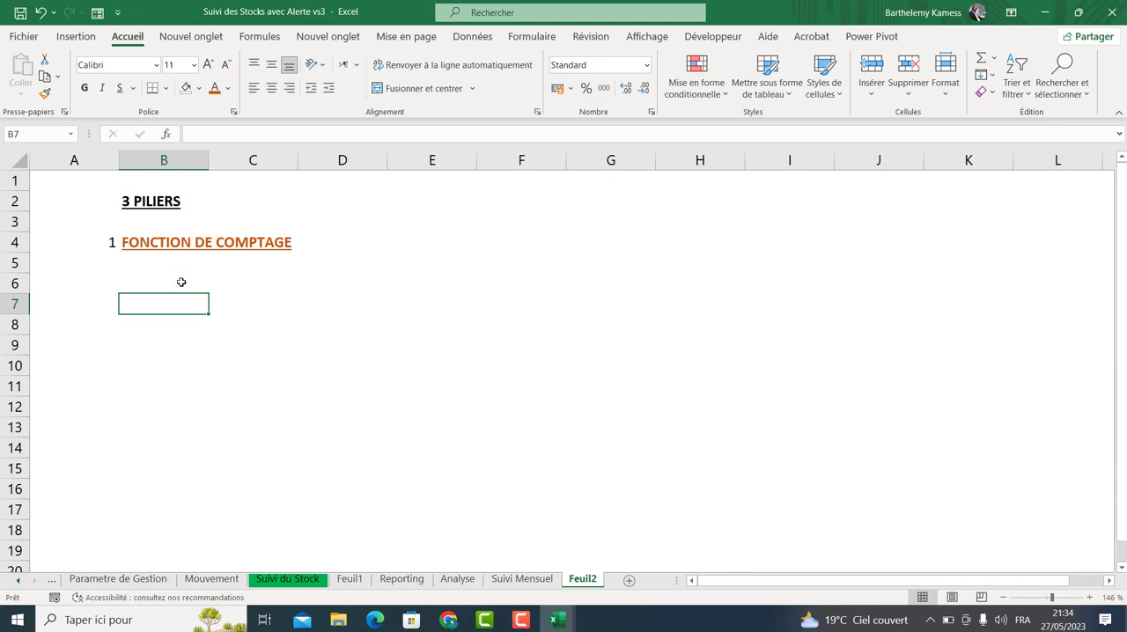
{"action": "type", "text": "NB"}
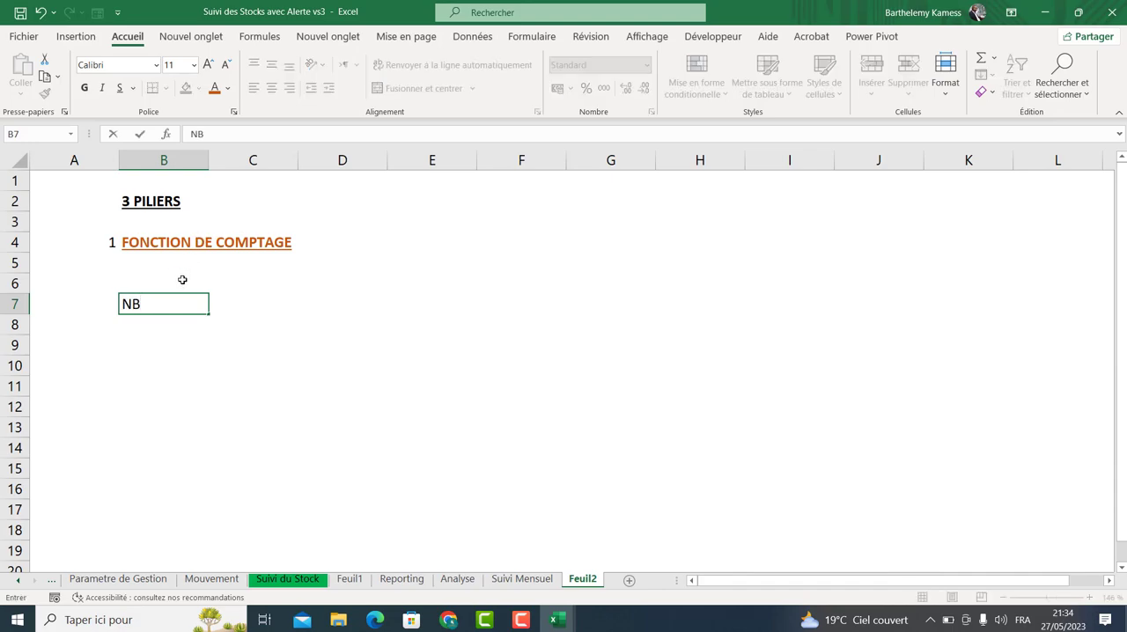
{"action": "type", "text": "VAL(Plage)"}
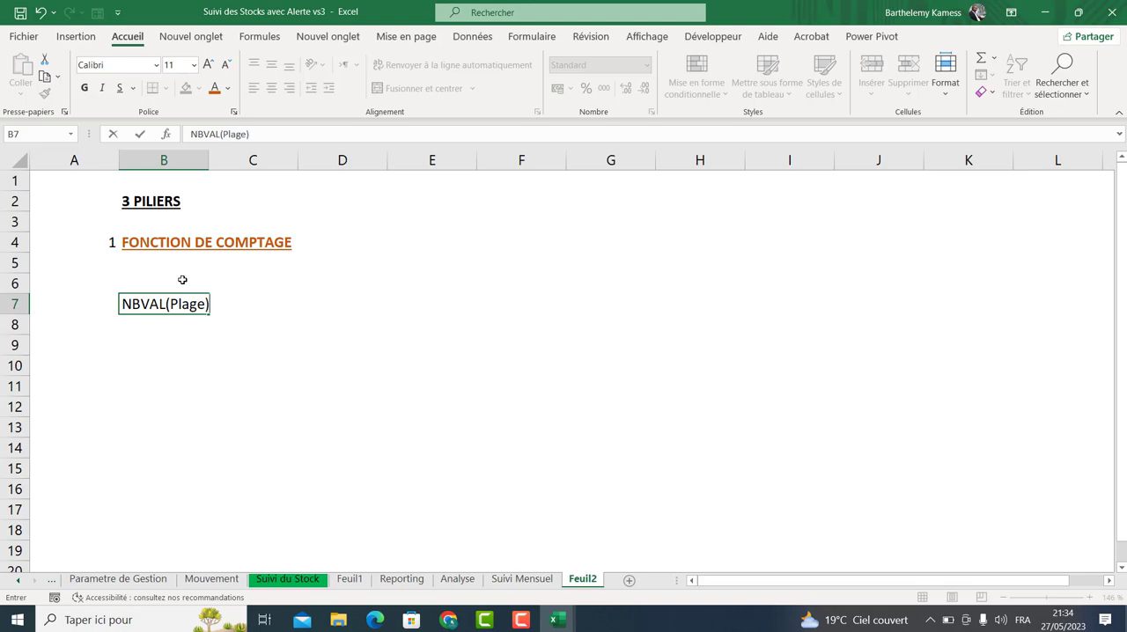
{"action": "key", "text": "Return"}
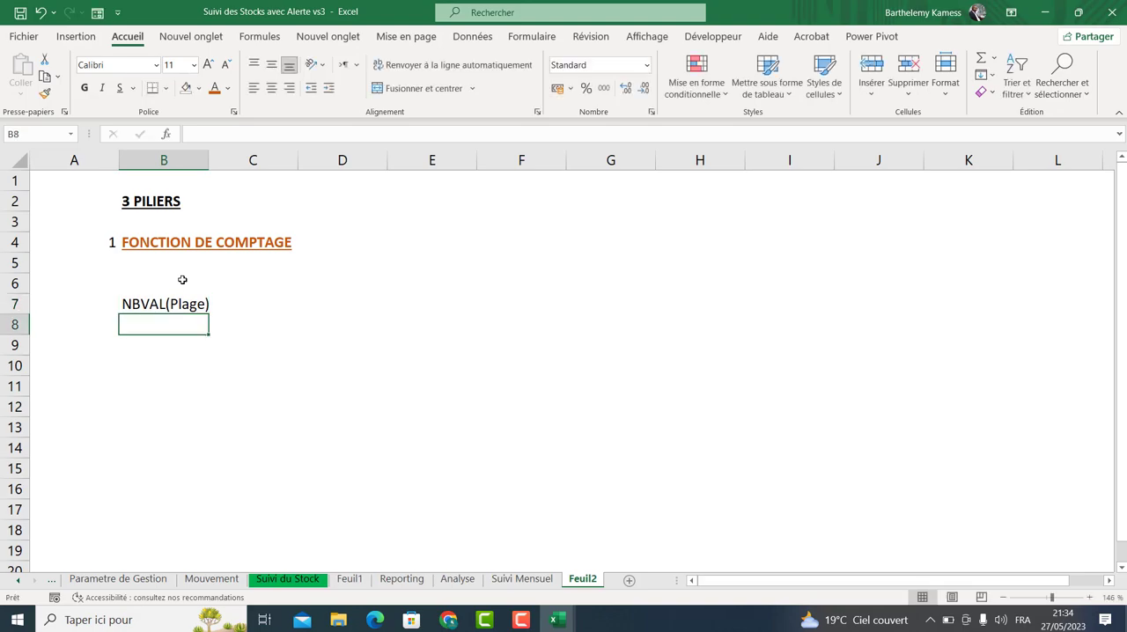
Enter the text NB(Plage des nombres) in cell B8.
{"action": "type", "text": "NB("}
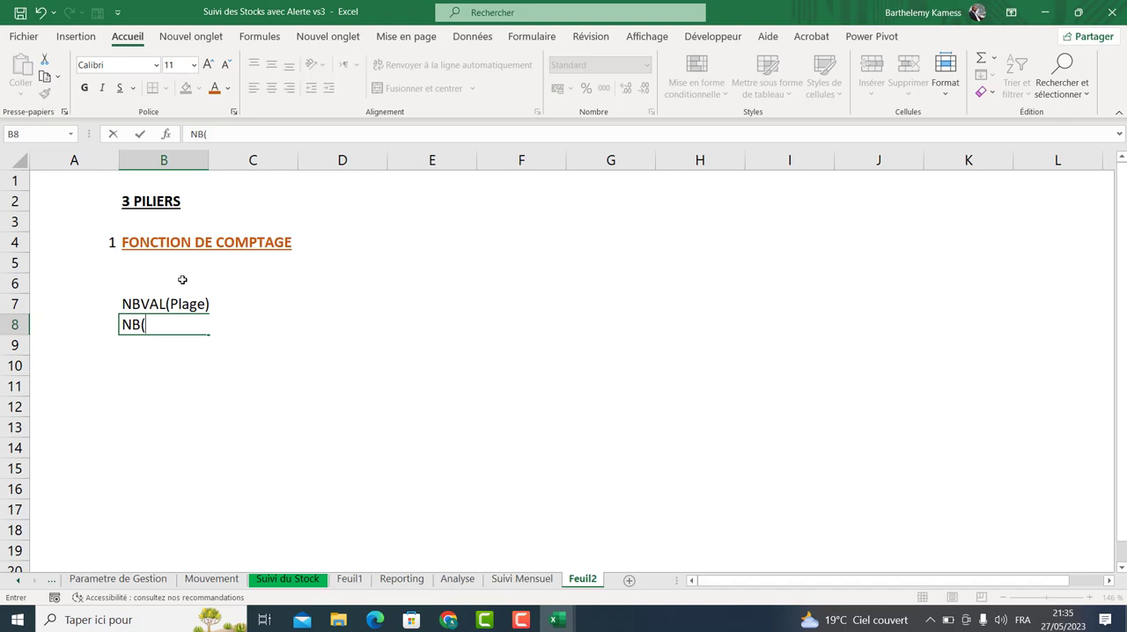
{"action": "type", "text": "Plage des"}
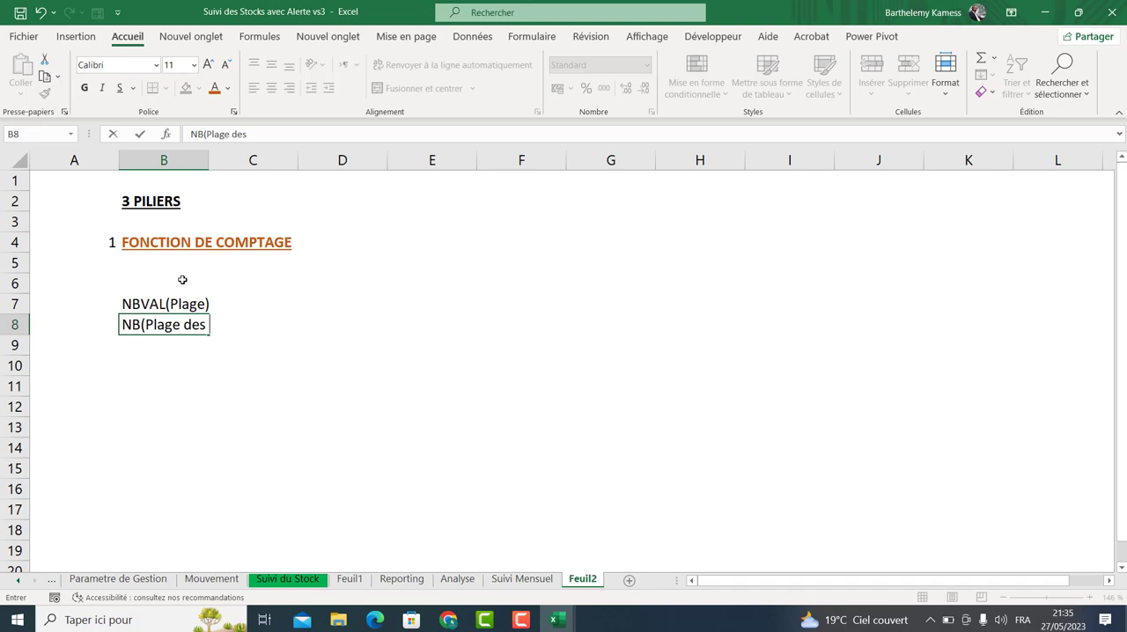
{"action": "type", "text": " nombres)"}
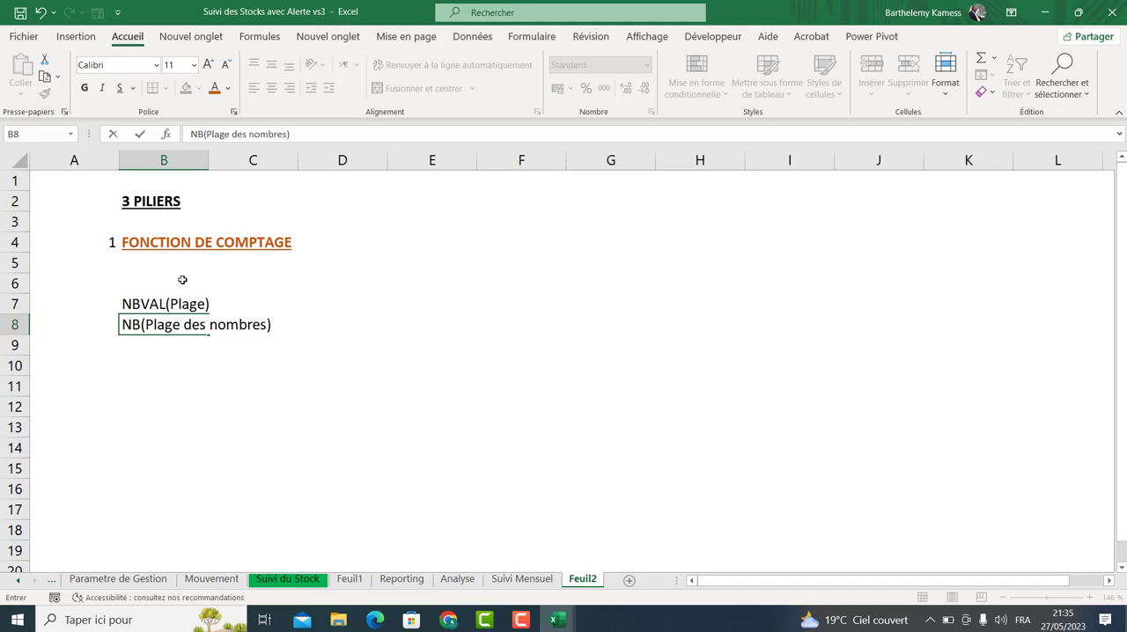
{"action": "key", "text": "Return"}
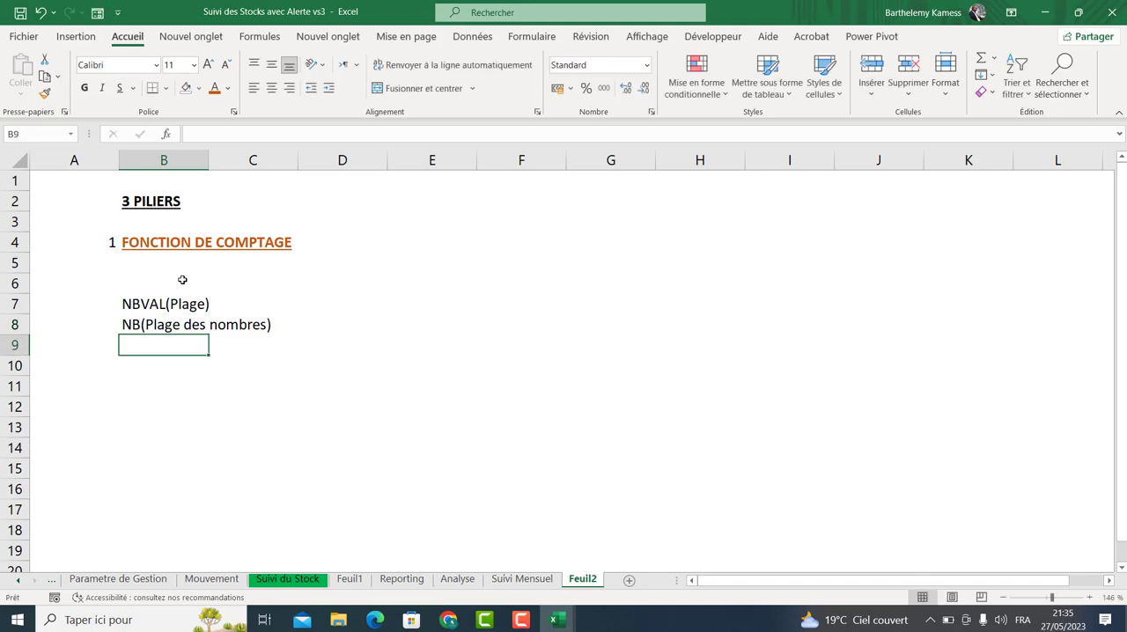
Enter the text NB.SI(Plage de mon critère;critère) in cell B9.
{"action": "type", "text": "nb"}
{"action": "key", "text": "BackSpace"}
{"action": "key", "text": "BackSpace"}
{"action": "type", "text": "NB:"}
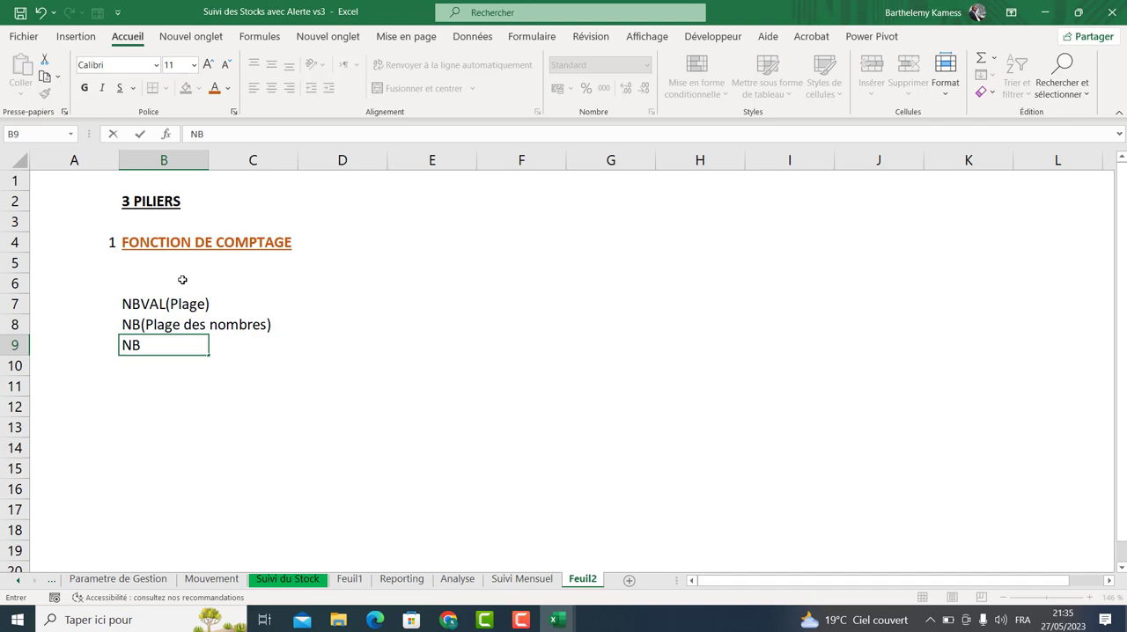
{"action": "key", "text": "BackSpace"}
{"action": "type", "text": ";"}
{"action": "key", "text": "BackSpace"}
{"action": "type", "text": "."}
{"action": "type", "text": "SI"}
{"action": "type", "text": "Mpla"}
{"action": "key", "text": "BackSpace"}
{"action": "key", "text": "BackSpace"}
{"action": "key", "text": "BackSpace"}
{"action": "key", "text": "BackSpace"}
{"action": "type", "text": "Plage"}
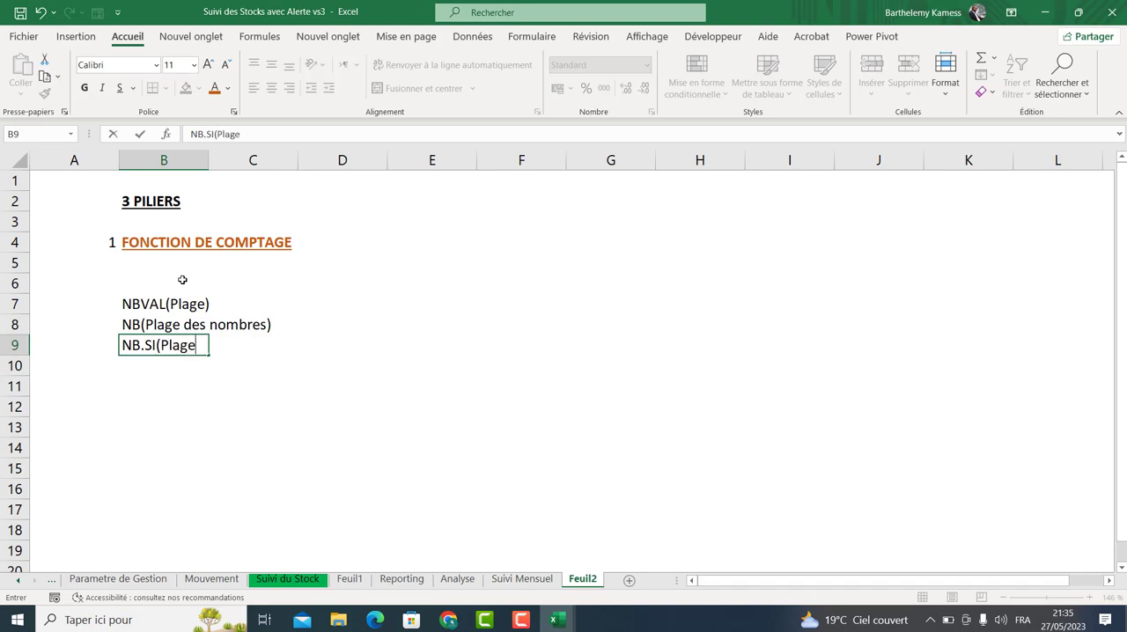
{"action": "type", "text": " de mon cri"}
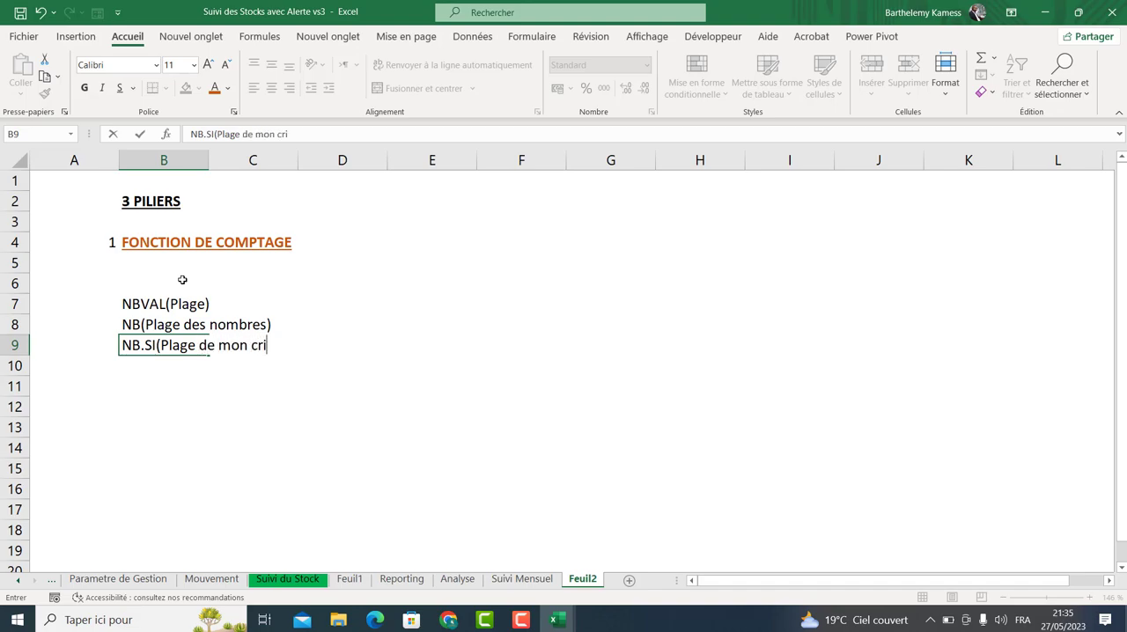
{"action": "type", "text": "tère;critère"}
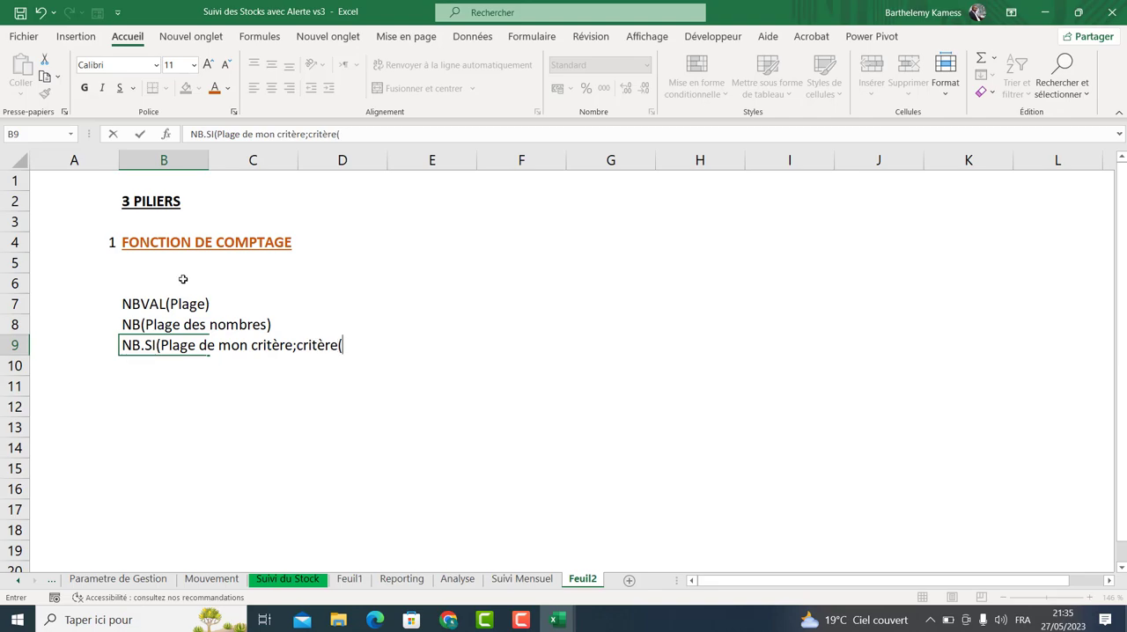
{"action": "type", "text": ")"}
{"action": "key", "text": "Return"}
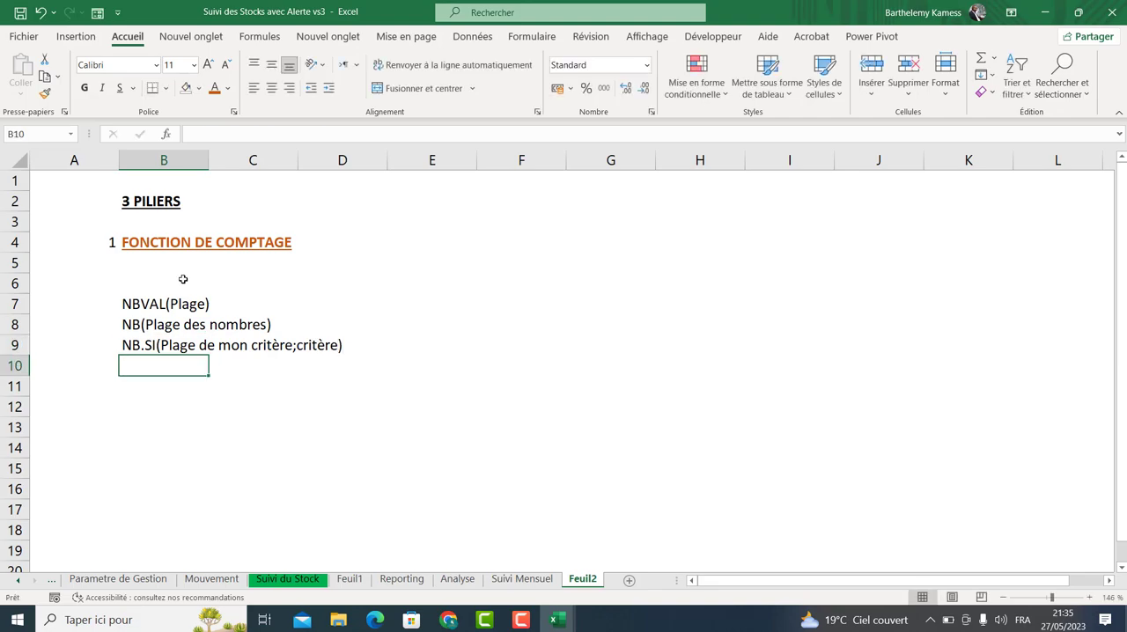
Copy the NB.SI line from B9 down to B11 and clear B10.
{"action": "left_click", "coordinate": [176, 348]}
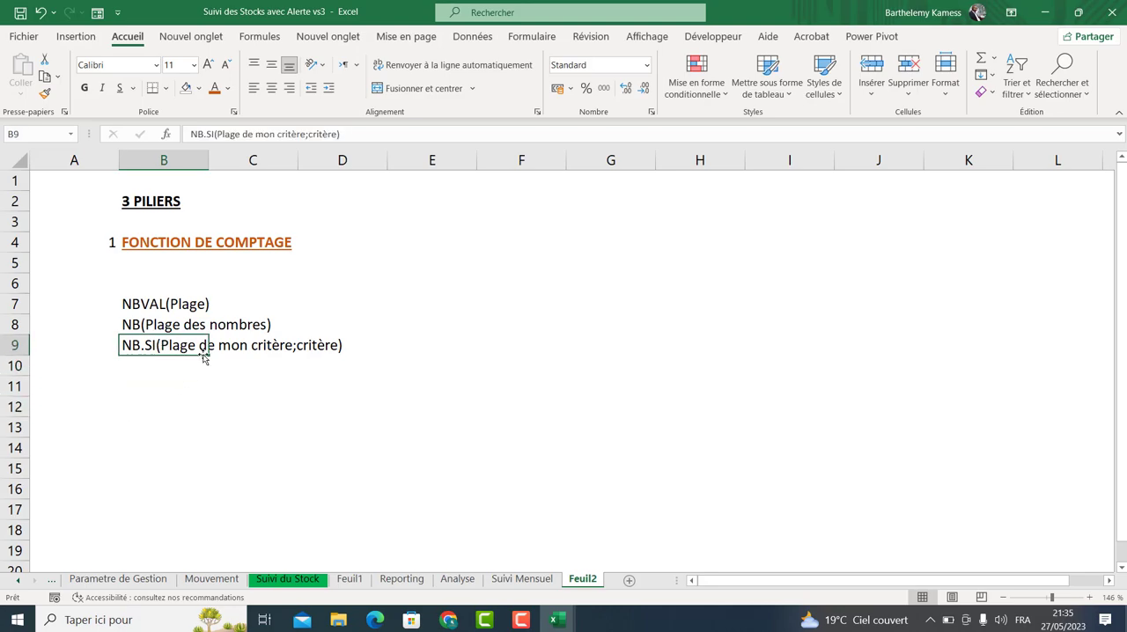
{"action": "left_click_drag", "start_coordinate": [208, 354], "coordinate": [203, 393]}
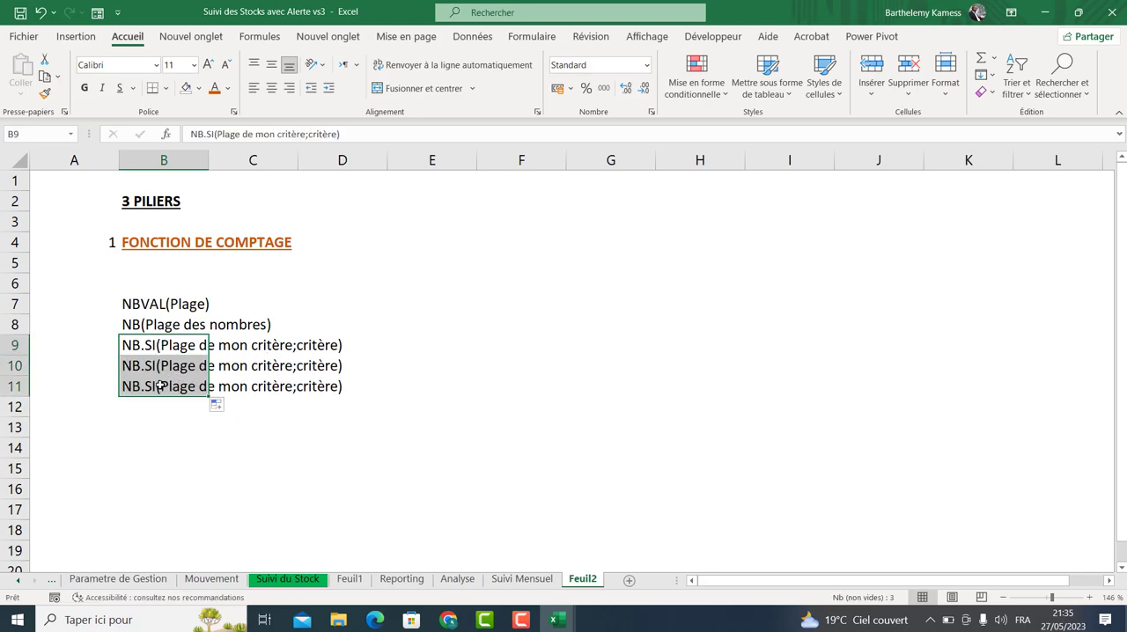
{"action": "left_click", "coordinate": [151, 363]}
{"action": "key", "text": "Delete"}
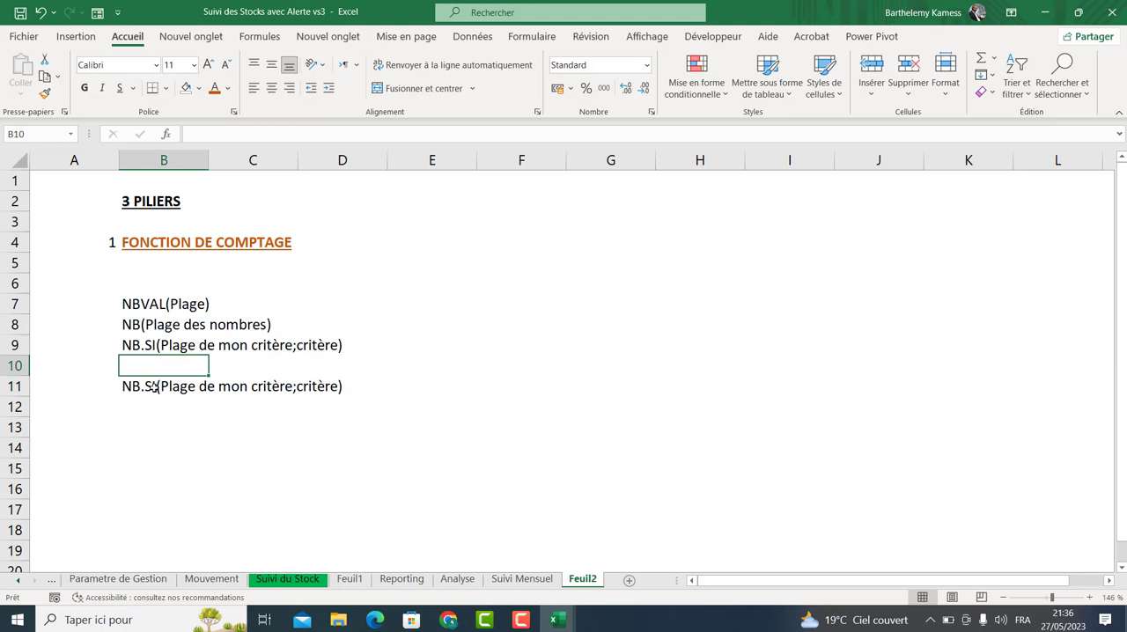
Edit B11 to NB.SI.ENS(Plage de mon critère1;critère1), renaming the function and numbering the first range and criterion.
{"action": "double_click", "coordinate": [153, 385]}
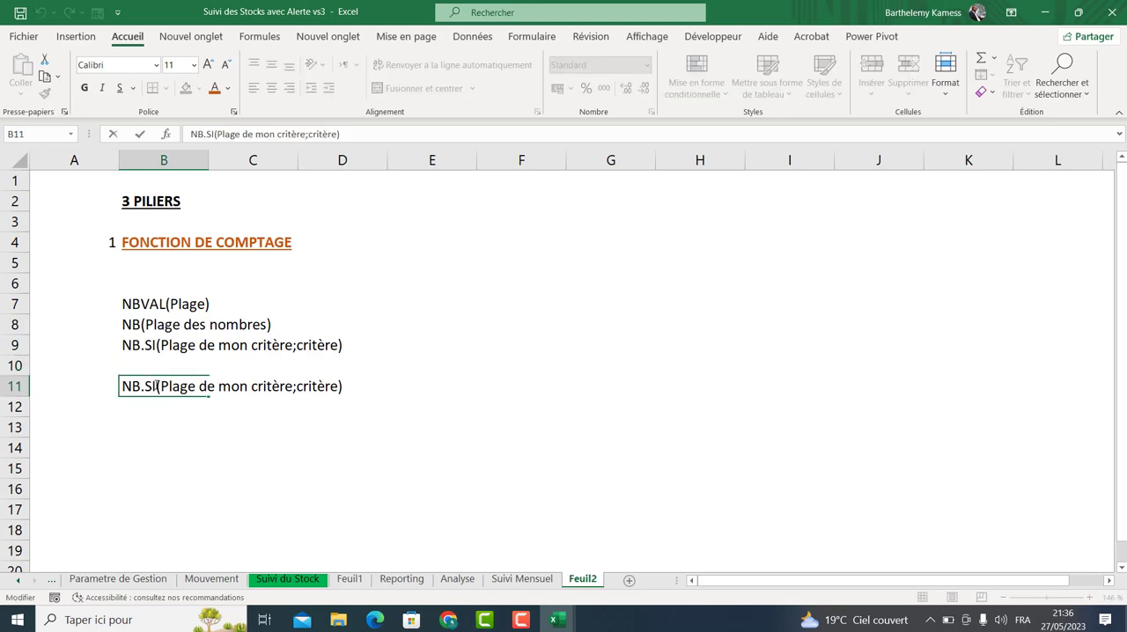
{"action": "type", "text": ".E"}
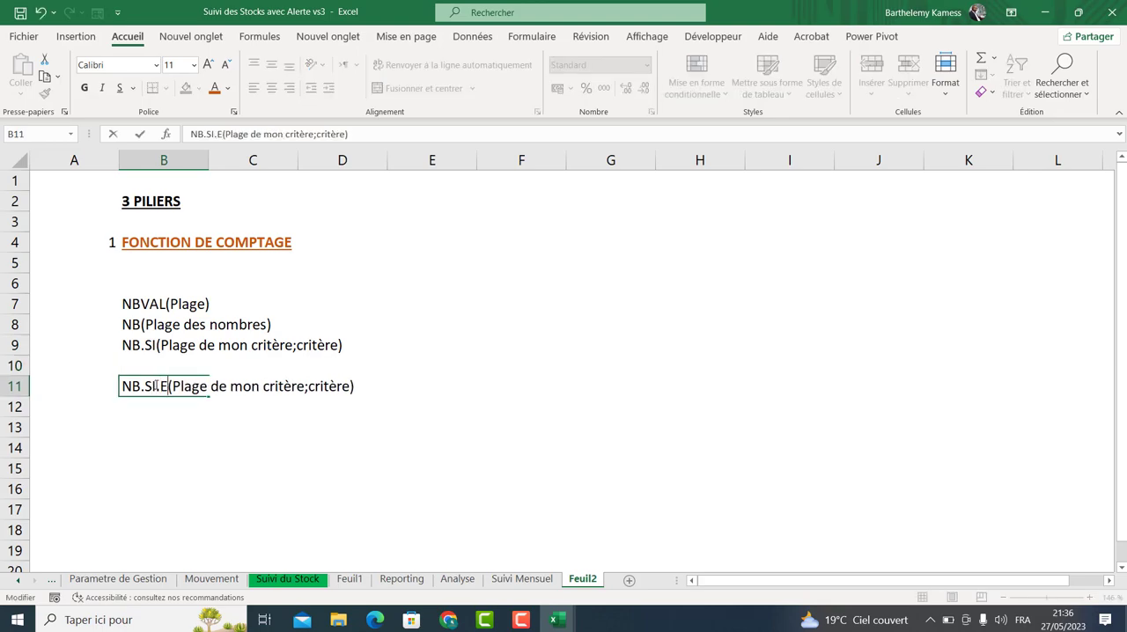
{"action": "type", "text": "NS"}
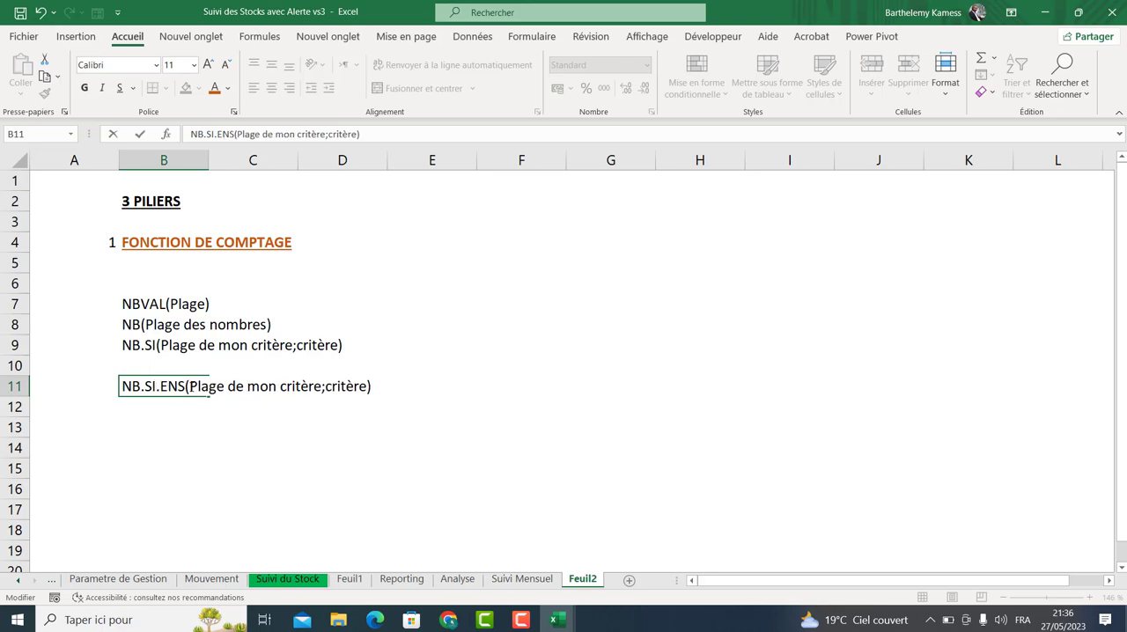
{"action": "left_click", "coordinate": [322, 385]}
{"action": "type", "text": "1"}
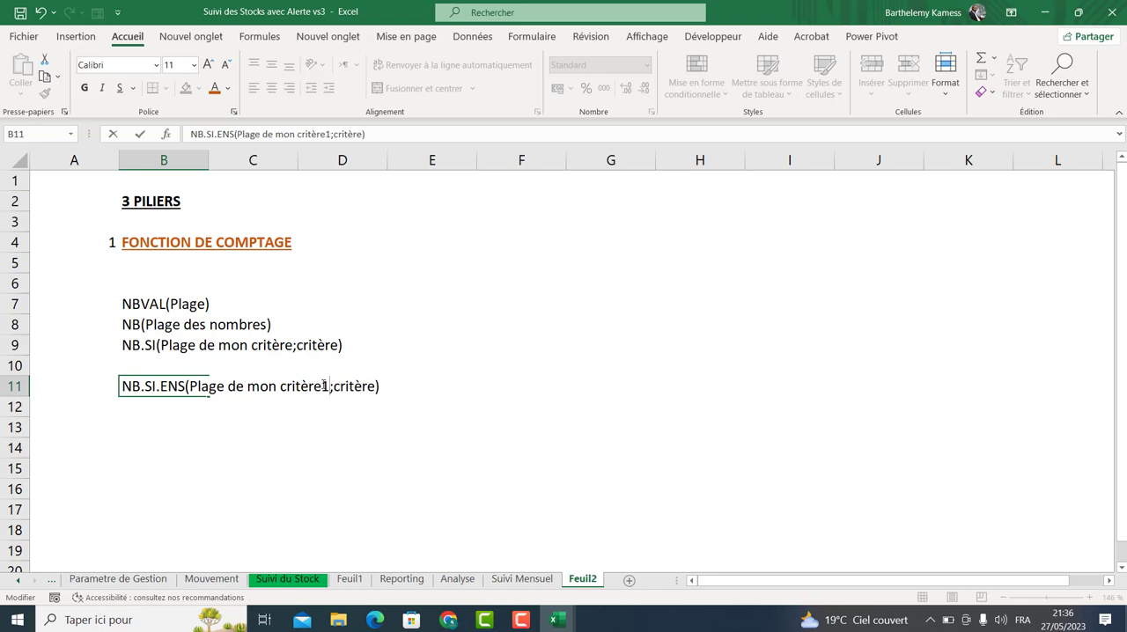
{"action": "left_click", "coordinate": [375, 387]}
{"action": "type", "text": "1"}
Extend the B11 text with critère2 and critère3 range-criterion pairs, ending NB.SI.ENS(...;Plage de mon critère3;critère3))).
{"action": "left_click_drag", "start_coordinate": [190, 385], "coordinate": [400, 380]}
{"action": "key", "text": "ctrl+c"}
{"action": "left_click", "coordinate": [381, 387]}
{"action": "type", "text": ";"}
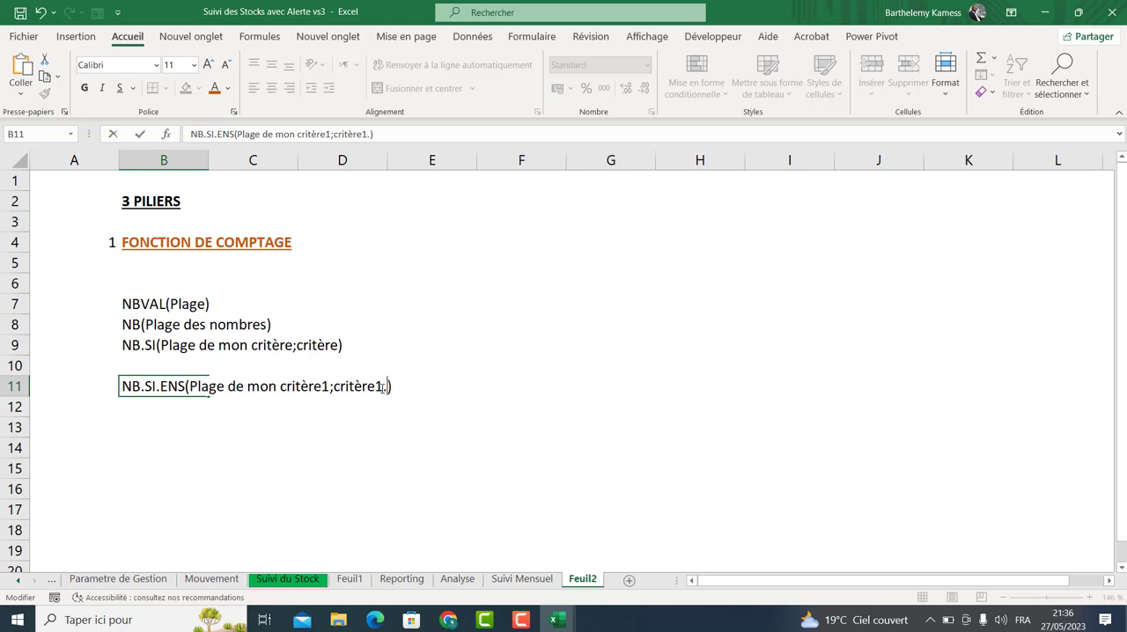
{"action": "key", "text": "BackSpace"}
{"action": "type", "text": ";"}
{"action": "key", "text": "ctrl+v"}
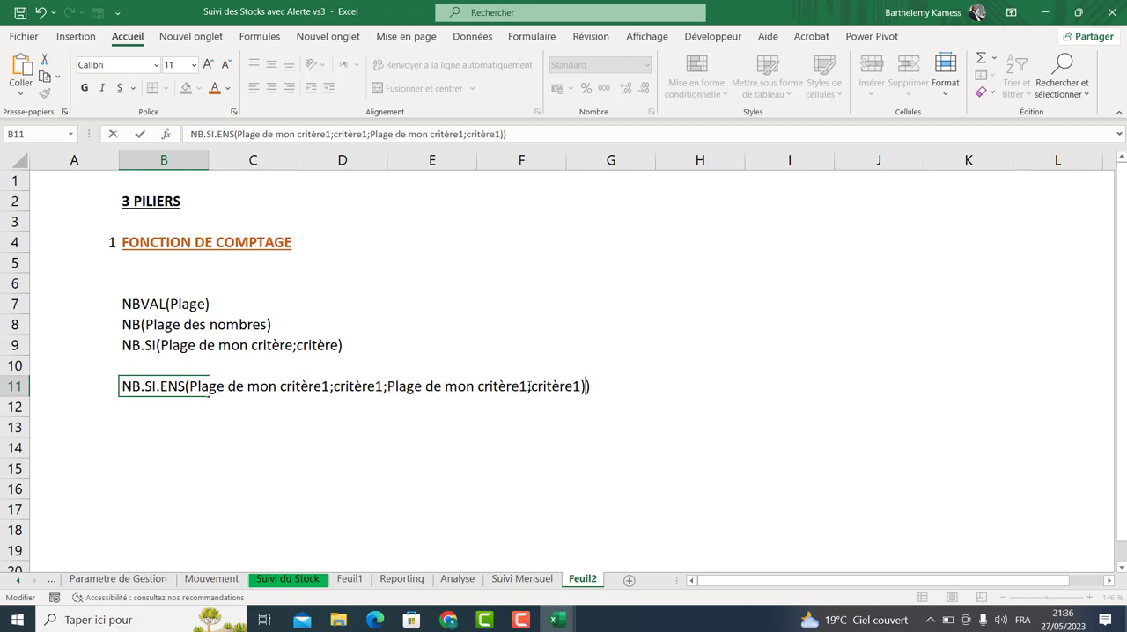
{"action": "left_click_drag", "start_coordinate": [517, 388], "coordinate": [580, 388]}
{"action": "type", "text": "2"}
{"action": "type", "text": "2;"}
{"action": "key", "text": "ctrl+v"}
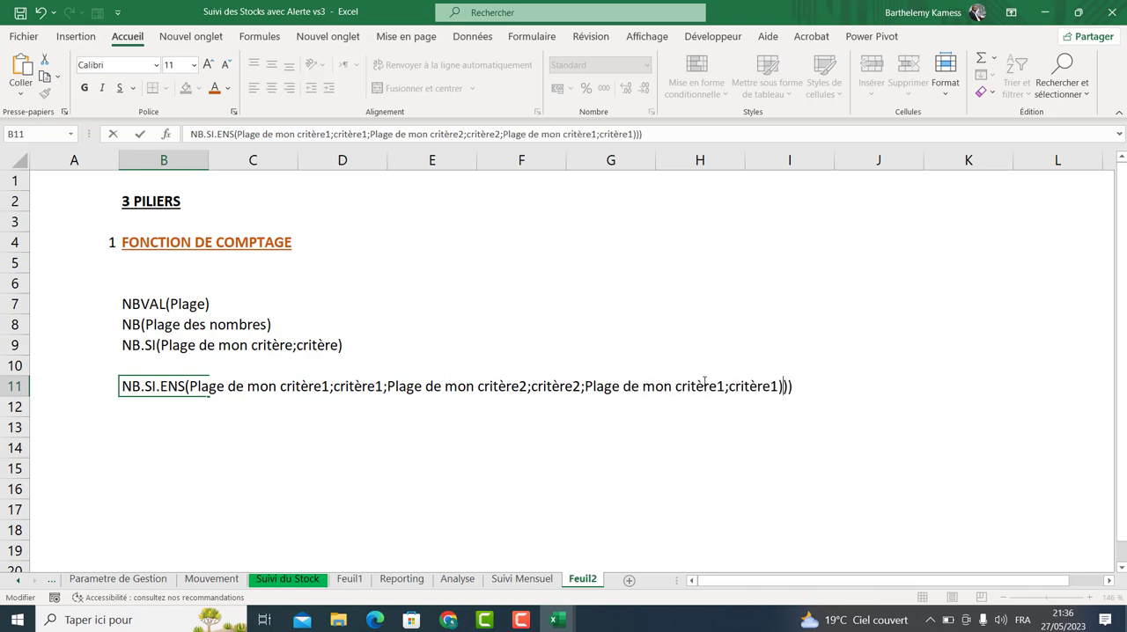
{"action": "left_click_drag", "start_coordinate": [716, 388], "coordinate": [725, 388]}
{"action": "type", "text": "2"}
{"action": "key", "text": "BackSpace"}
{"action": "type", "text": "3"}
{"action": "left_click_drag", "start_coordinate": [778, 386], "coordinate": [771, 387]}
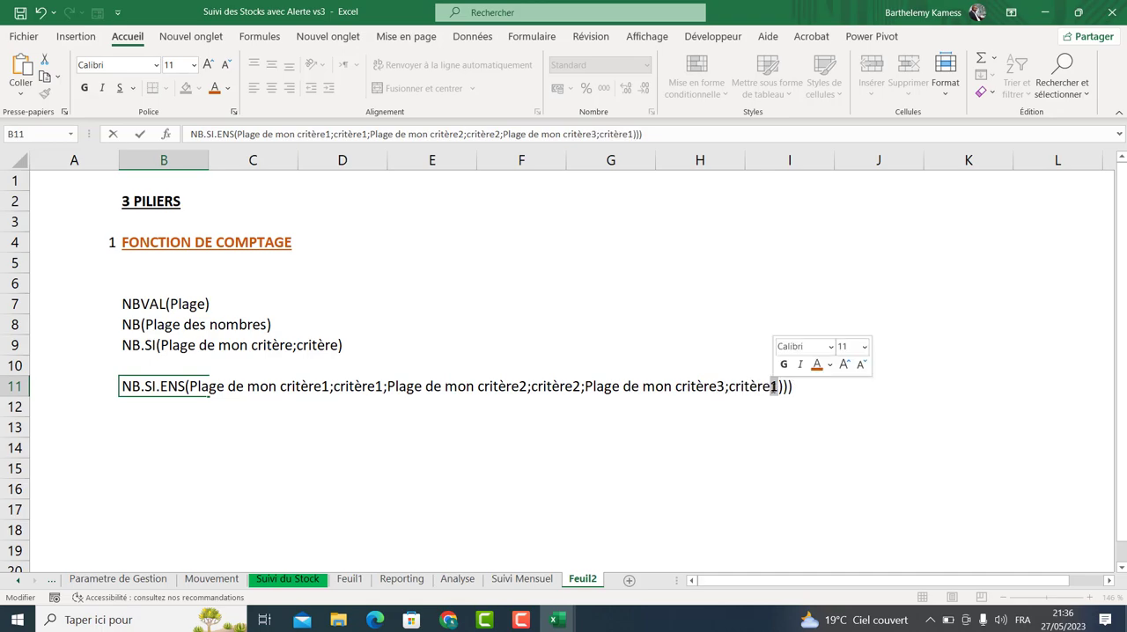
{"action": "type", "text": "3"}
{"action": "left_click", "coordinate": [669, 451]}
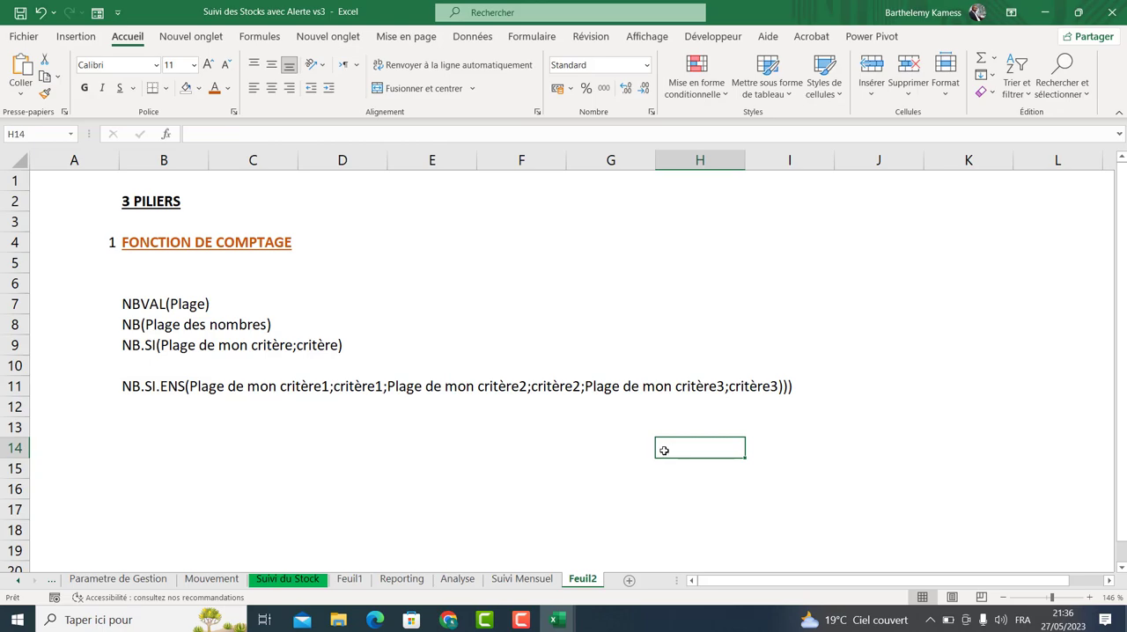
{"action": "left_click_drag", "start_coordinate": [211, 387], "coordinate": [778, 387]}
{"action": "left_click", "coordinate": [612, 430]}
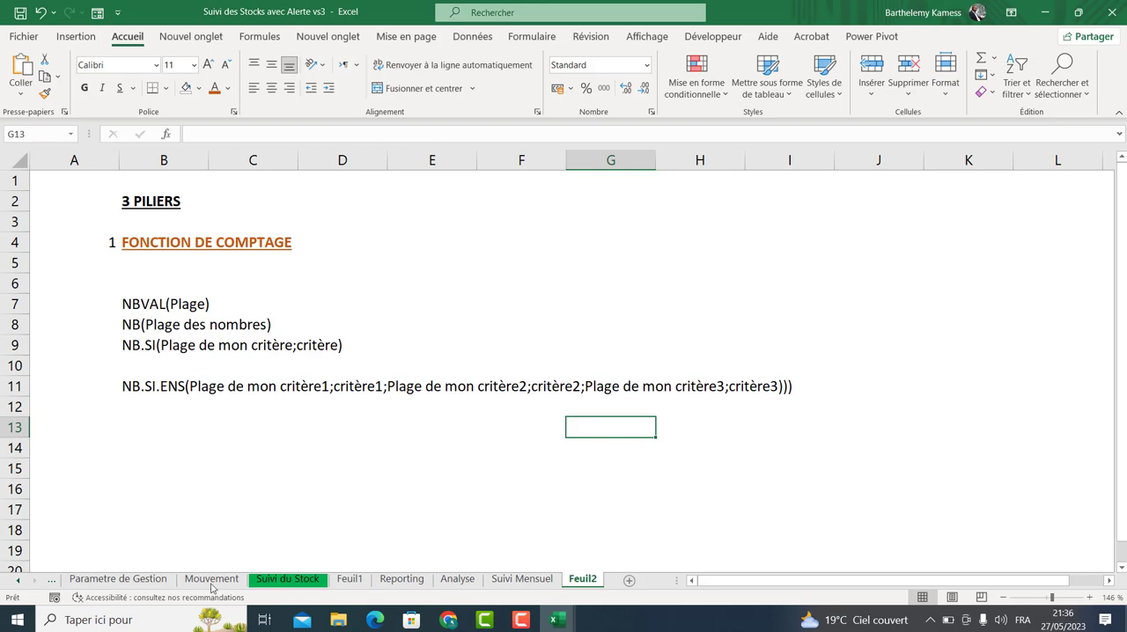
{"action": "left_click", "coordinate": [273, 581]}
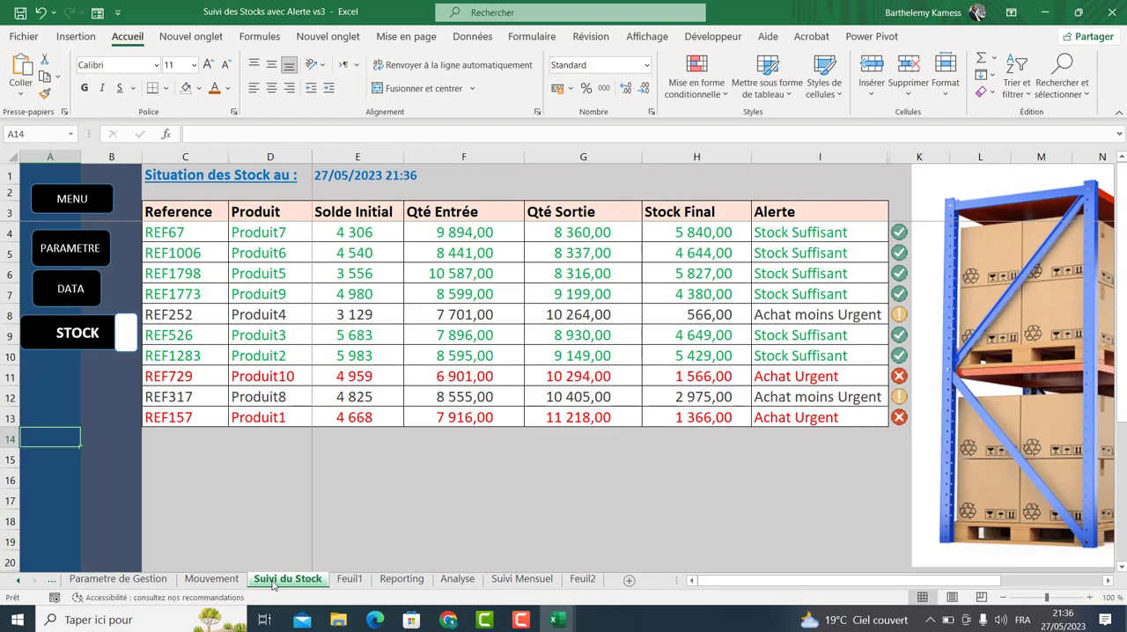
Examine the Produit column of the Mouvement sheet's order records, then return to the function list sheet.
{"action": "left_click", "coordinate": [205, 580]}
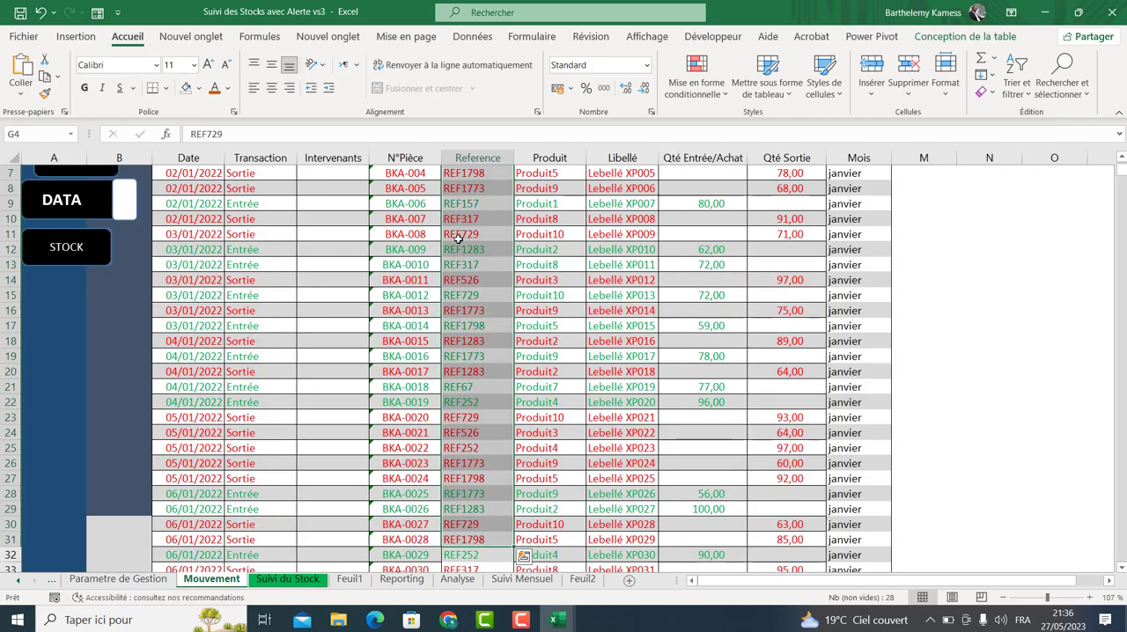
{"action": "left_click", "coordinate": [458, 236]}
{"action": "left_click_drag", "start_coordinate": [1121, 175], "coordinate": [1120, 166]}
{"action": "left_click", "coordinate": [558, 219]}
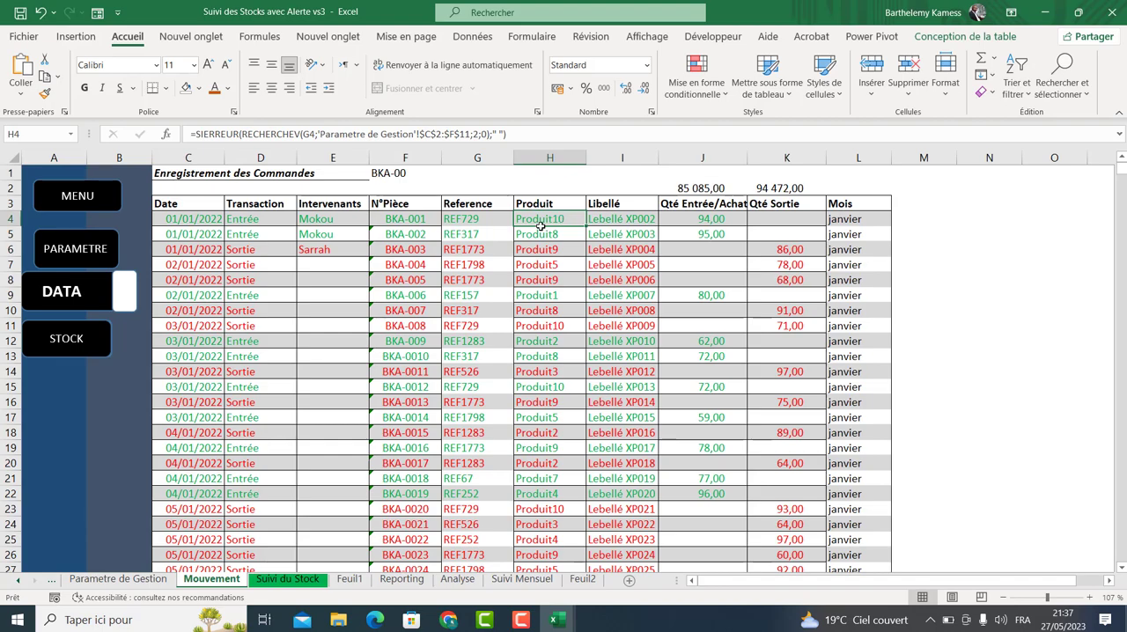
{"action": "left_click", "coordinate": [581, 579]}
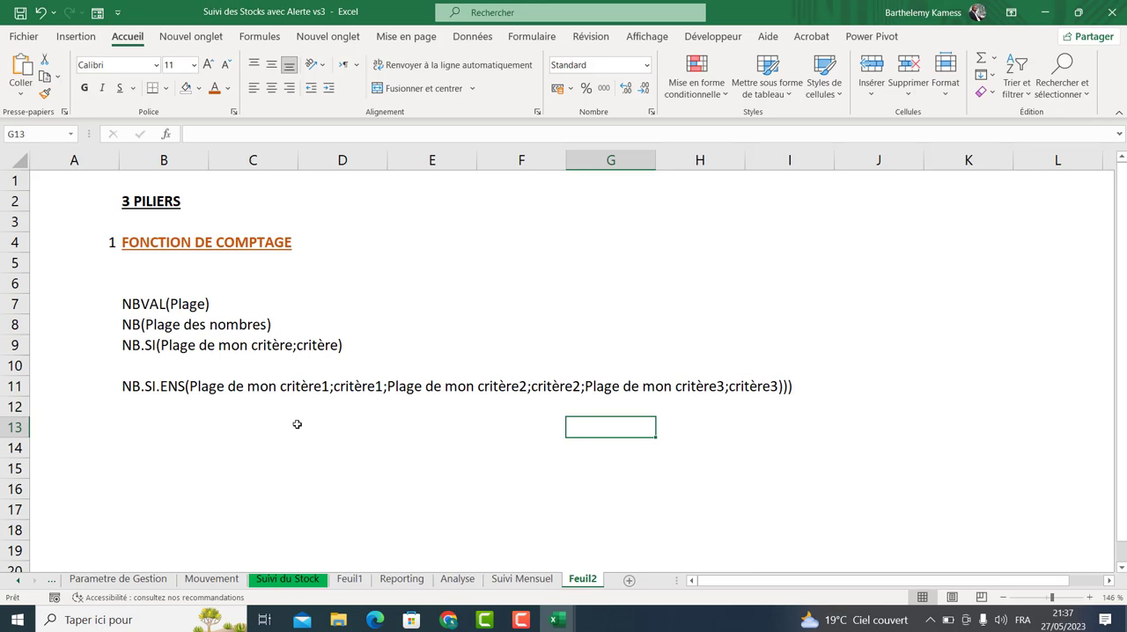
{"action": "left_click_drag", "start_coordinate": [152, 345], "coordinate": [350, 340]}
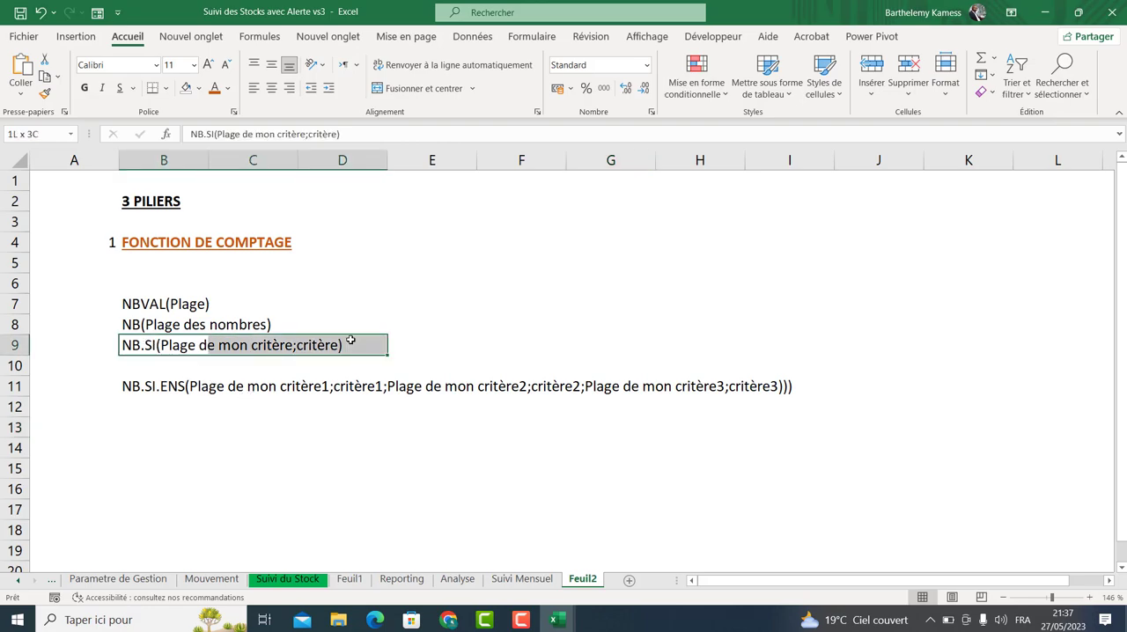
Start an NB.SI formula in E9 with the range Mouvement!H4:H2500 as its first argument.
{"action": "left_click", "coordinate": [403, 347]}
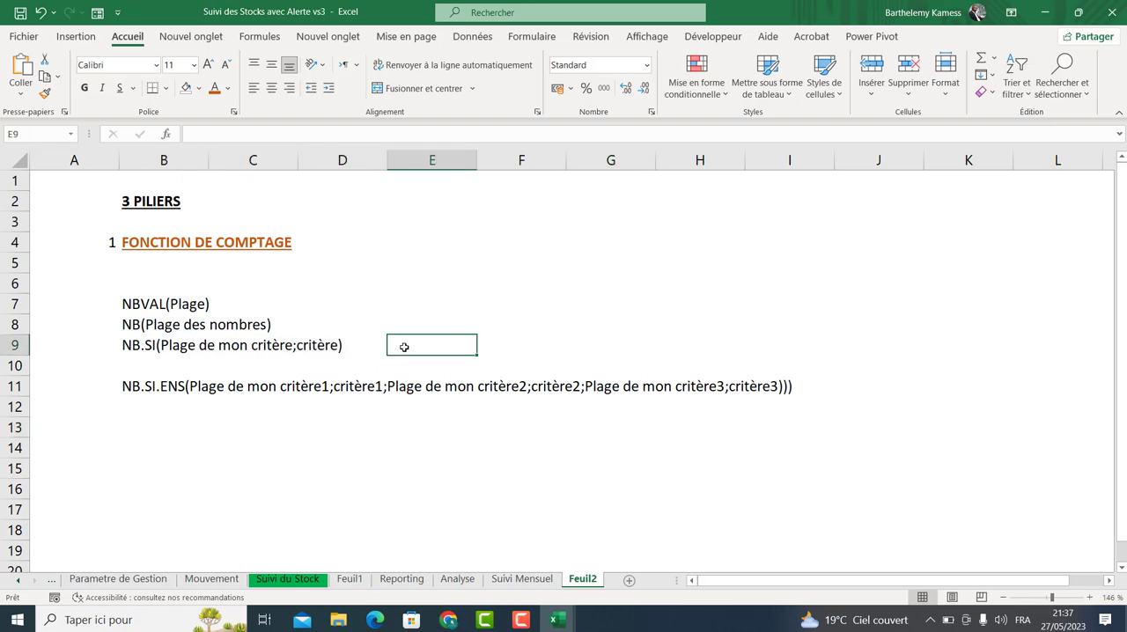
{"action": "type", "text": "=nb"}
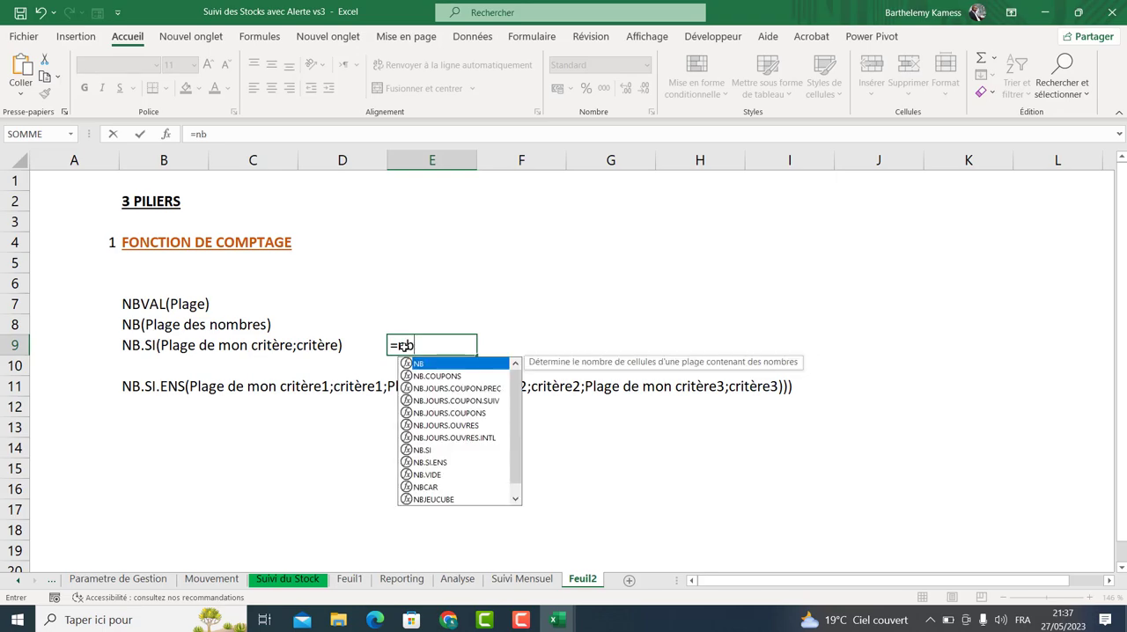
{"action": "key", "text": "Down"}
{"action": "key", "text": "Down"}
{"action": "key", "text": "Down"}
{"action": "key", "text": "Down"}
{"action": "key", "text": "Down"}
{"action": "key", "text": "Down"}
{"action": "key", "text": "Down"}
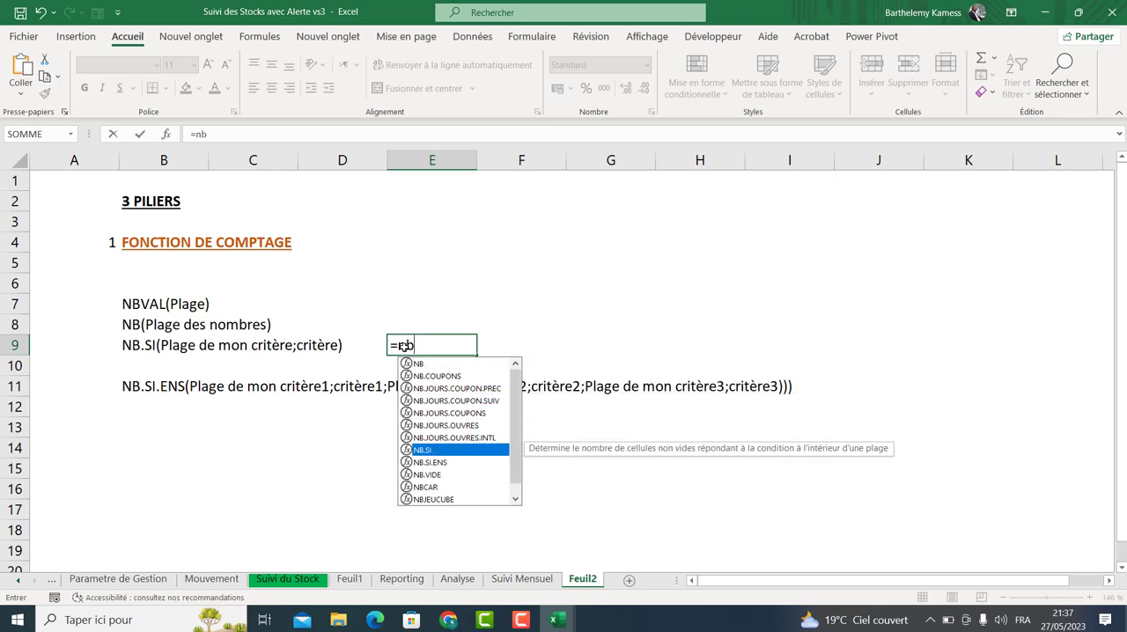
{"action": "key", "text": "Tab"}
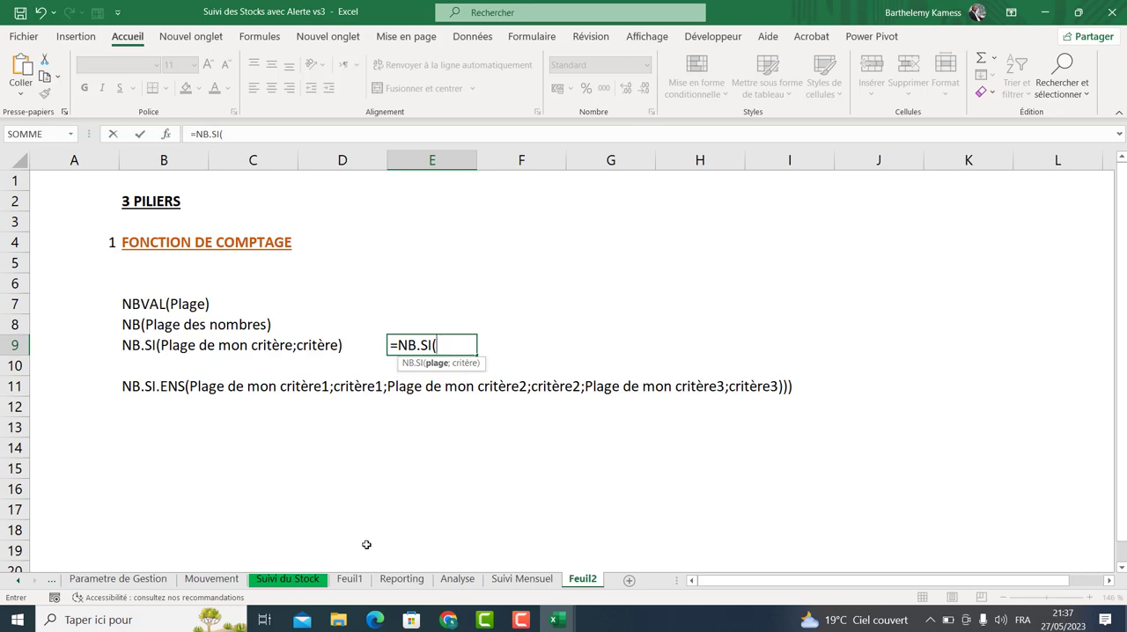
{"action": "left_click", "coordinate": [234, 585]}
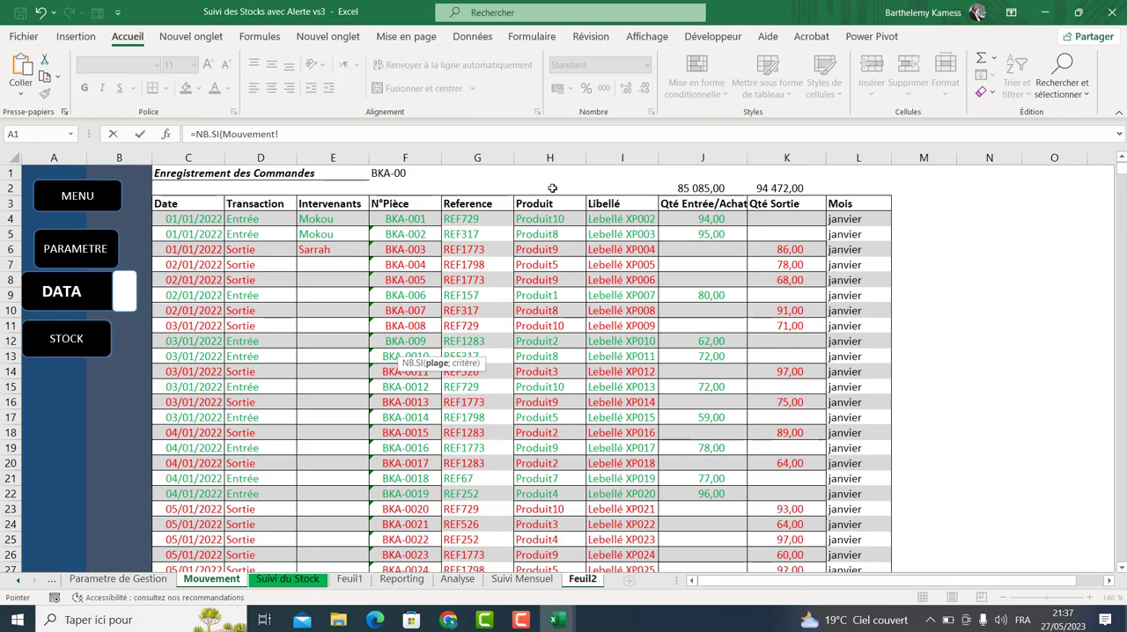
{"action": "left_click", "coordinate": [420, 128]}
{"action": "type", "text": "H"}
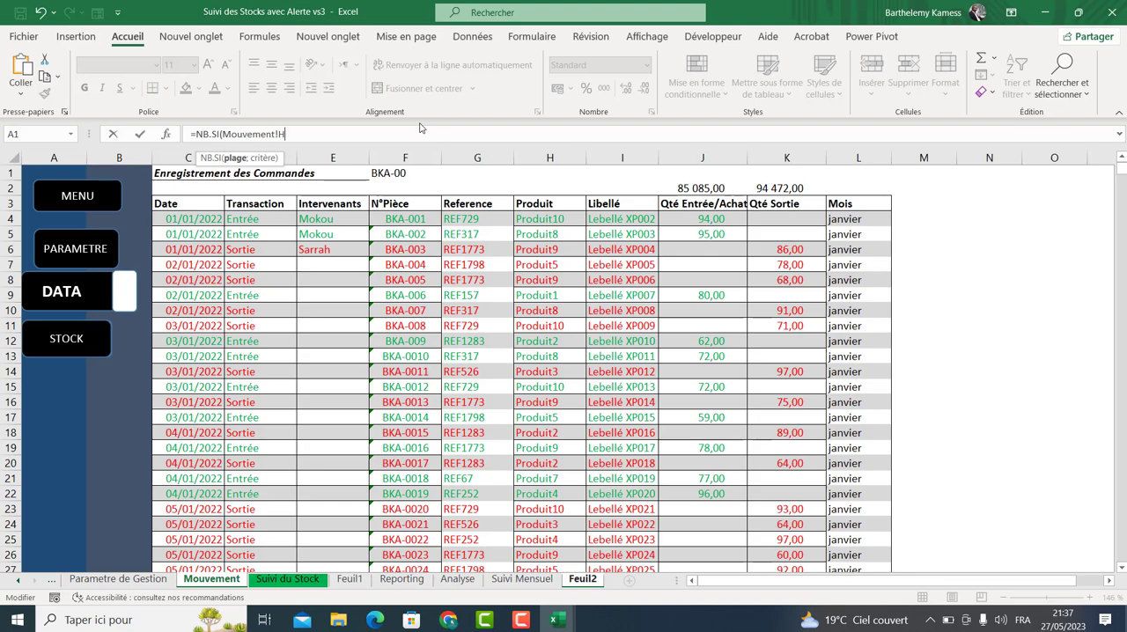
{"action": "type", "text": "4:H"}
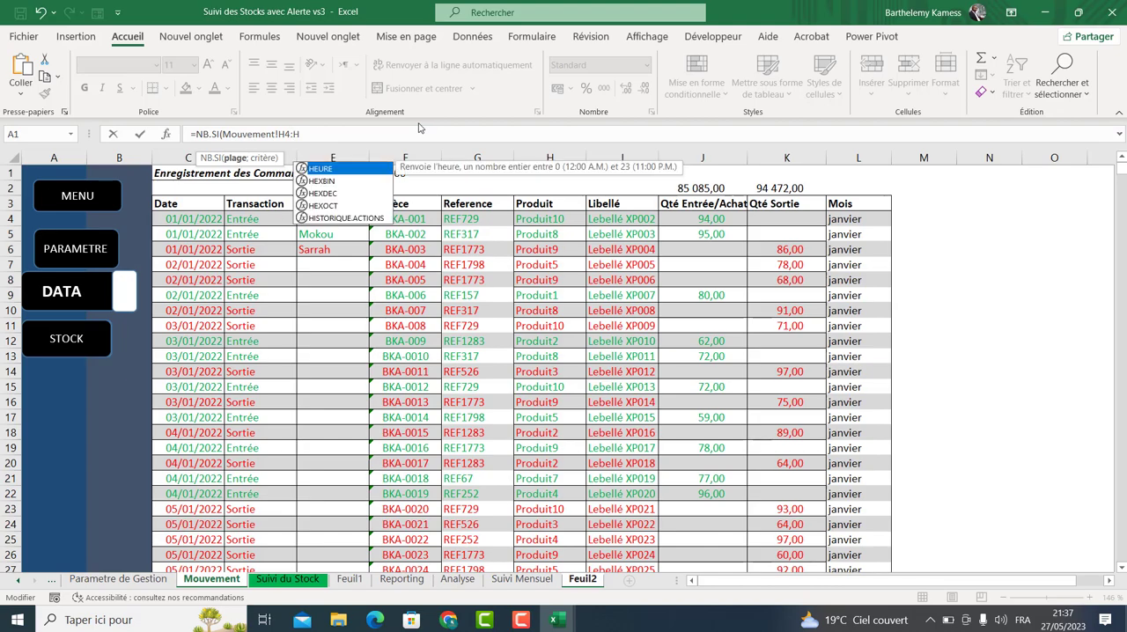
{"action": "type", "text": "2500"}
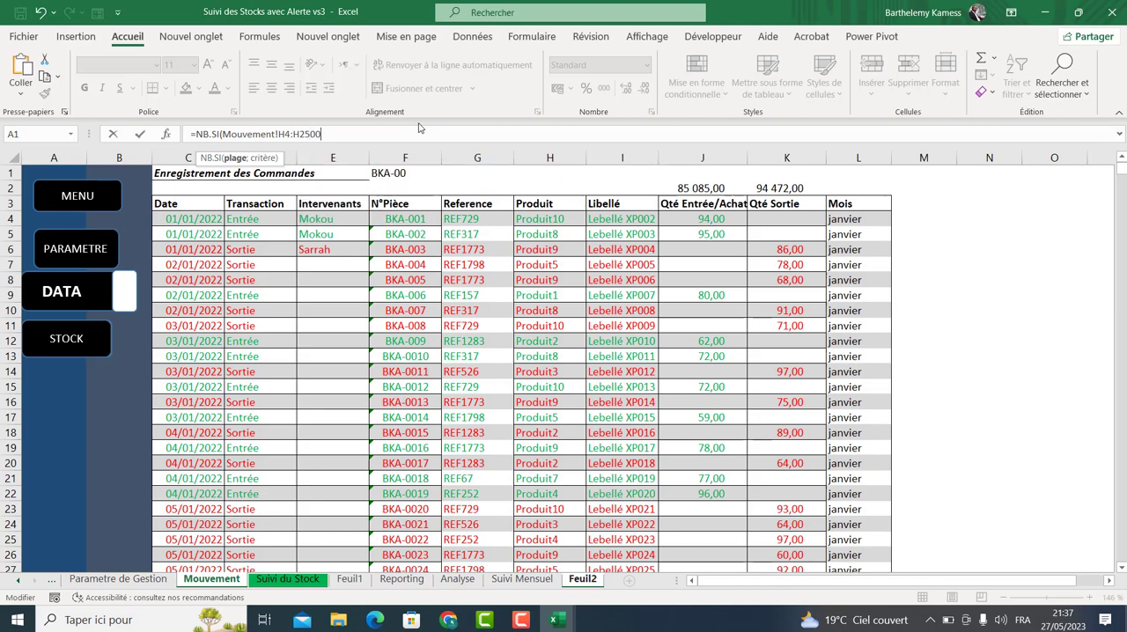
{"action": "type", "text": ")"}
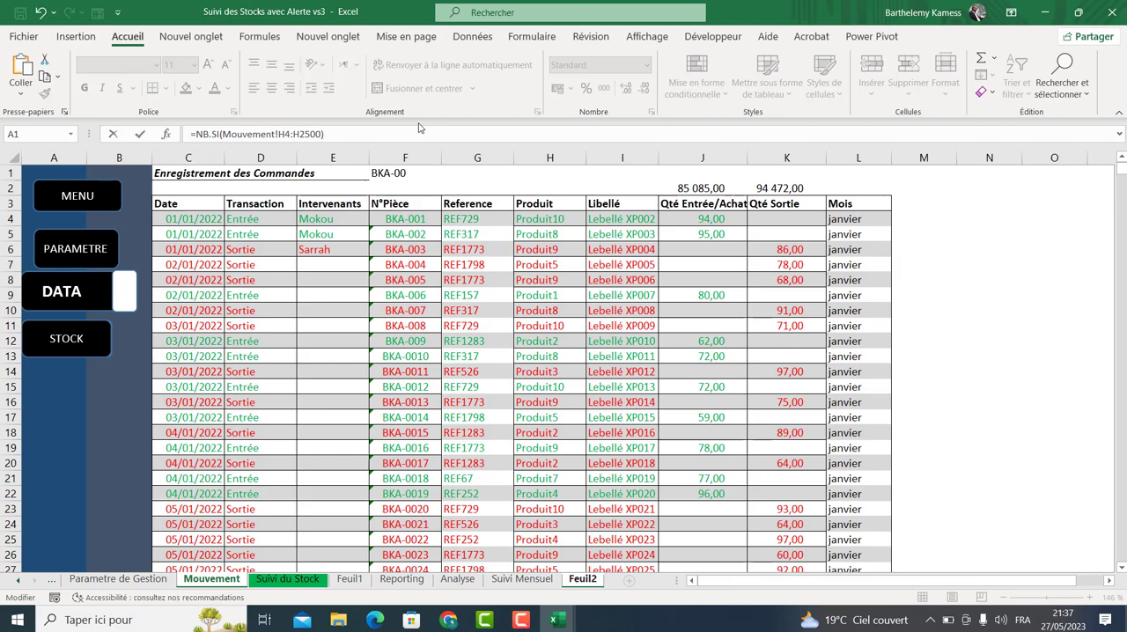
{"action": "key", "text": "BackSpace"}
{"action": "type", "text": ":"}
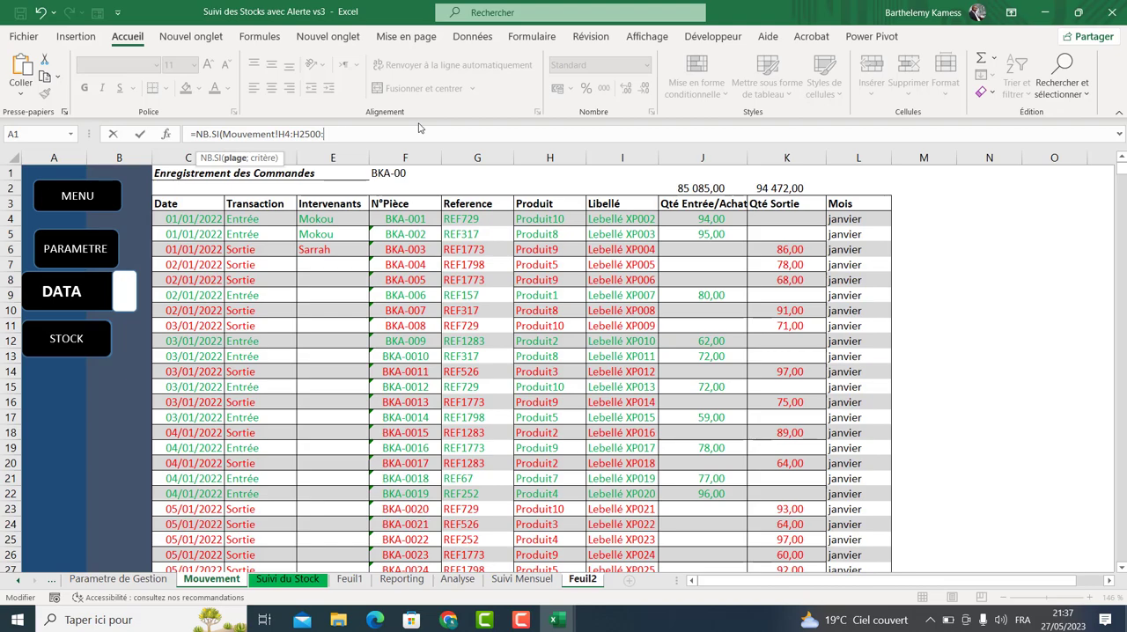
{"action": "key", "text": "BackSpace"}
{"action": "type", "text": ";"}
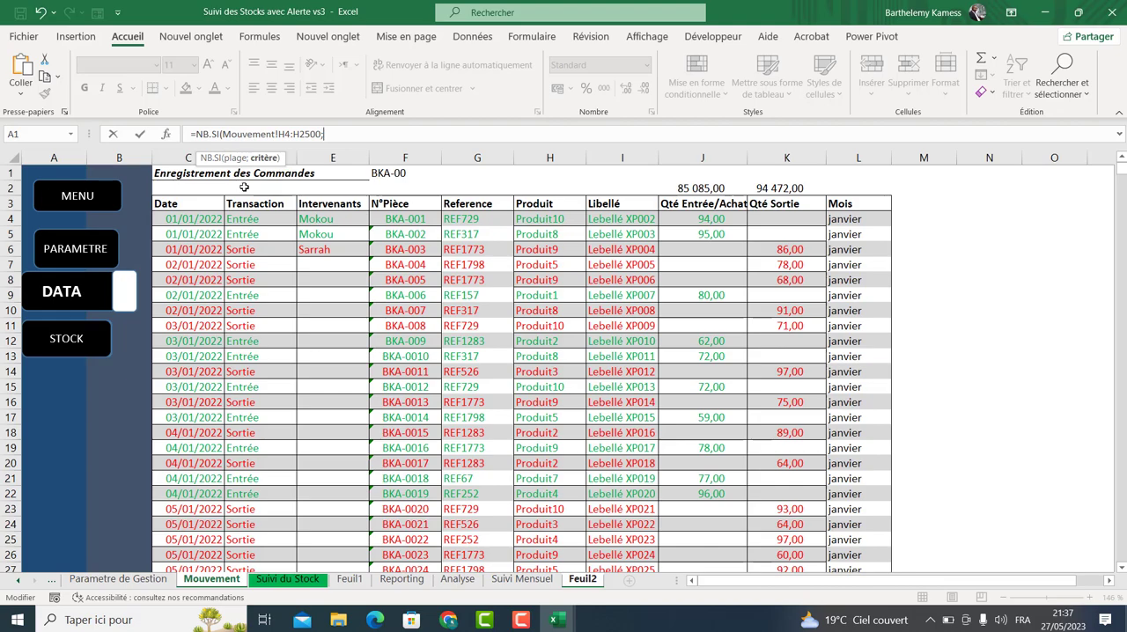
Complete the E9 formula with the criterion "Produit10" and confirm it.
{"action": "left_click", "coordinate": [313, 580]}
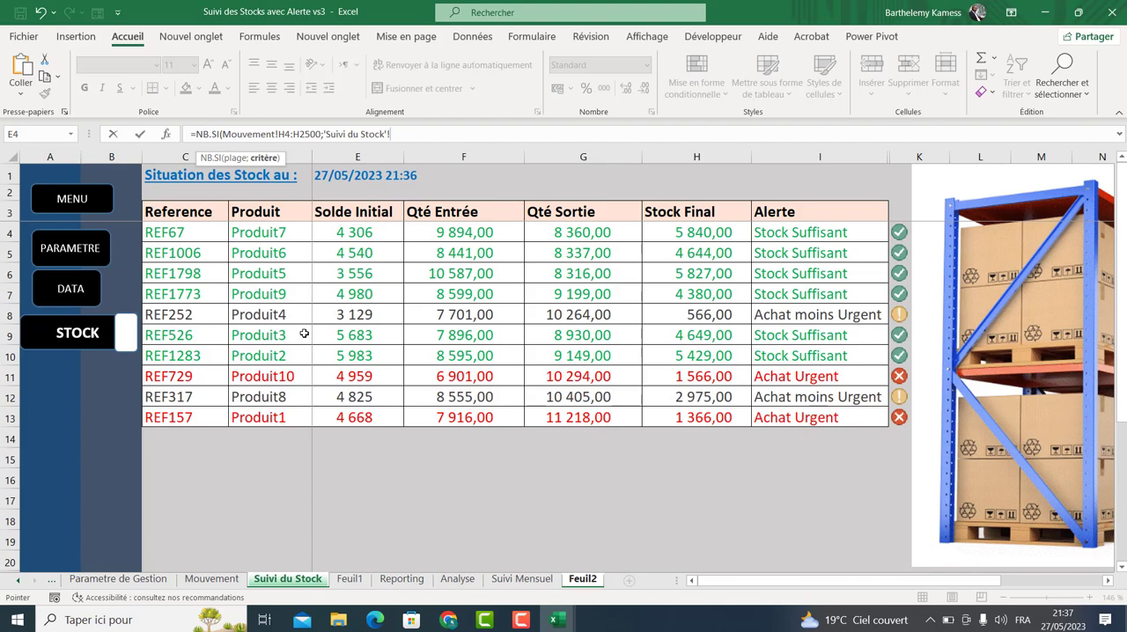
{"action": "left_click", "coordinate": [211, 578]}
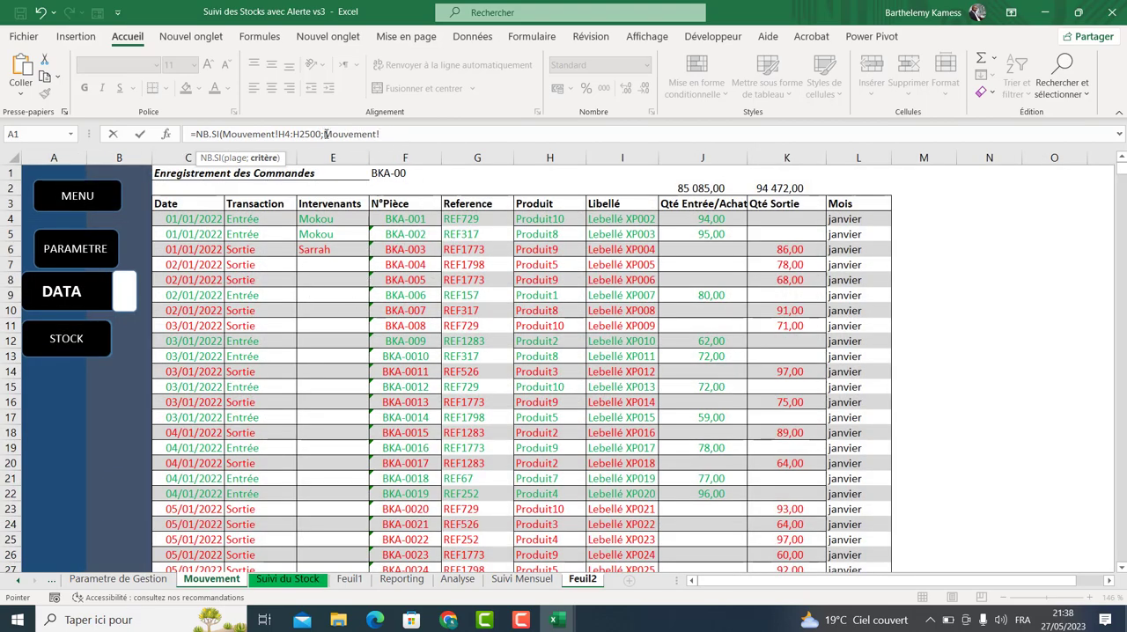
{"action": "left_click_drag", "start_coordinate": [361, 123], "coordinate": [411, 129]}
{"action": "type", "text": "\""}
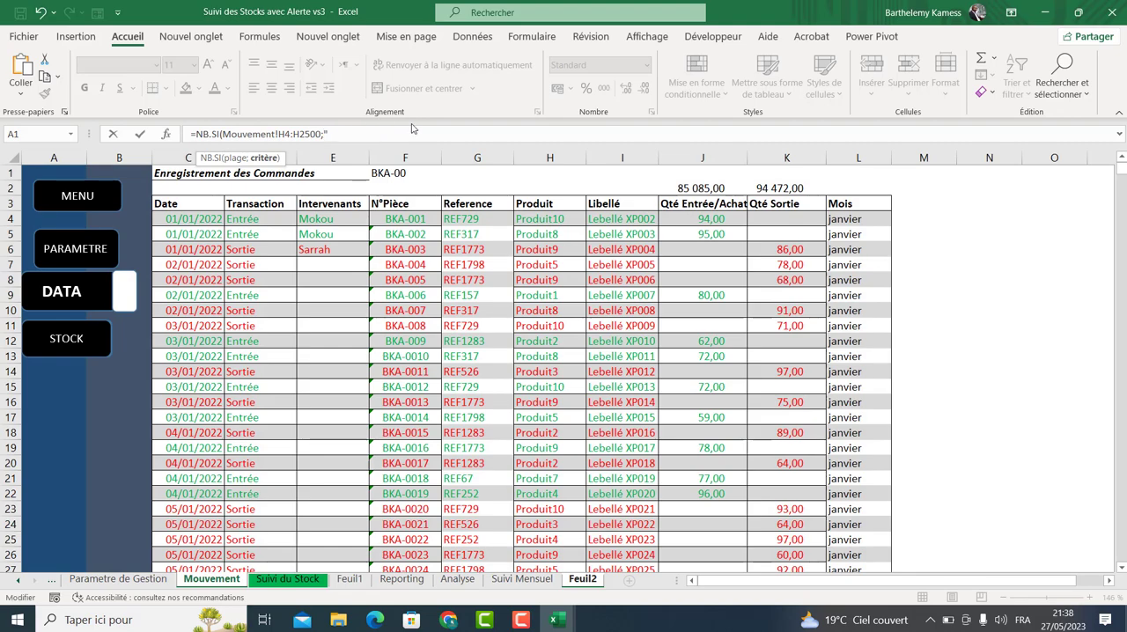
{"action": "type", "text": "Produit10\")"}
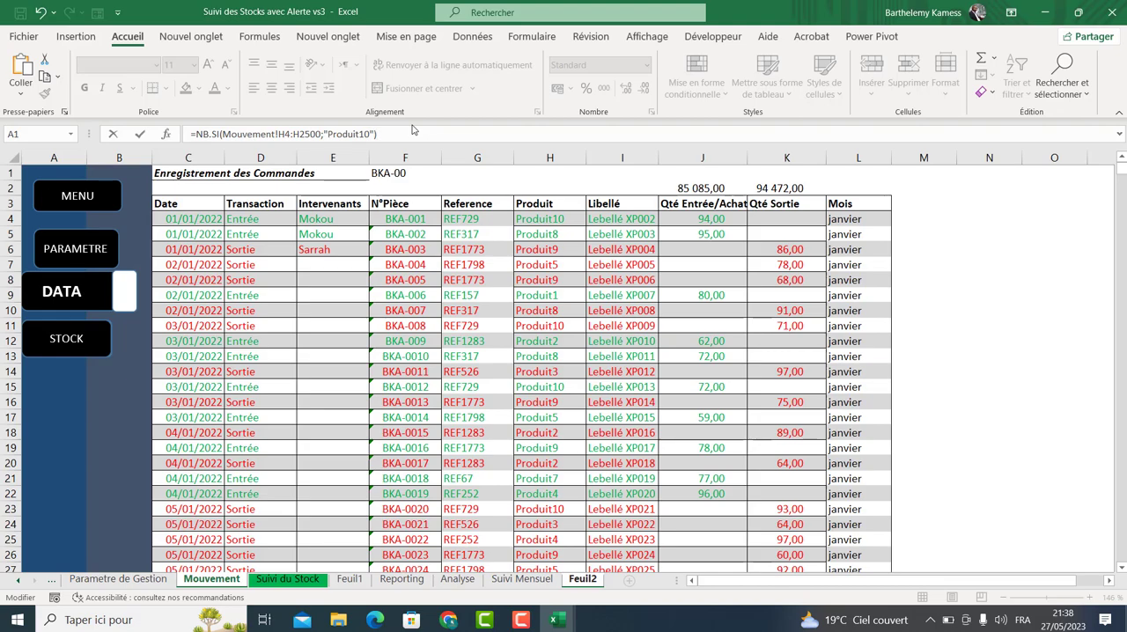
{"action": "key", "text": "Return"}
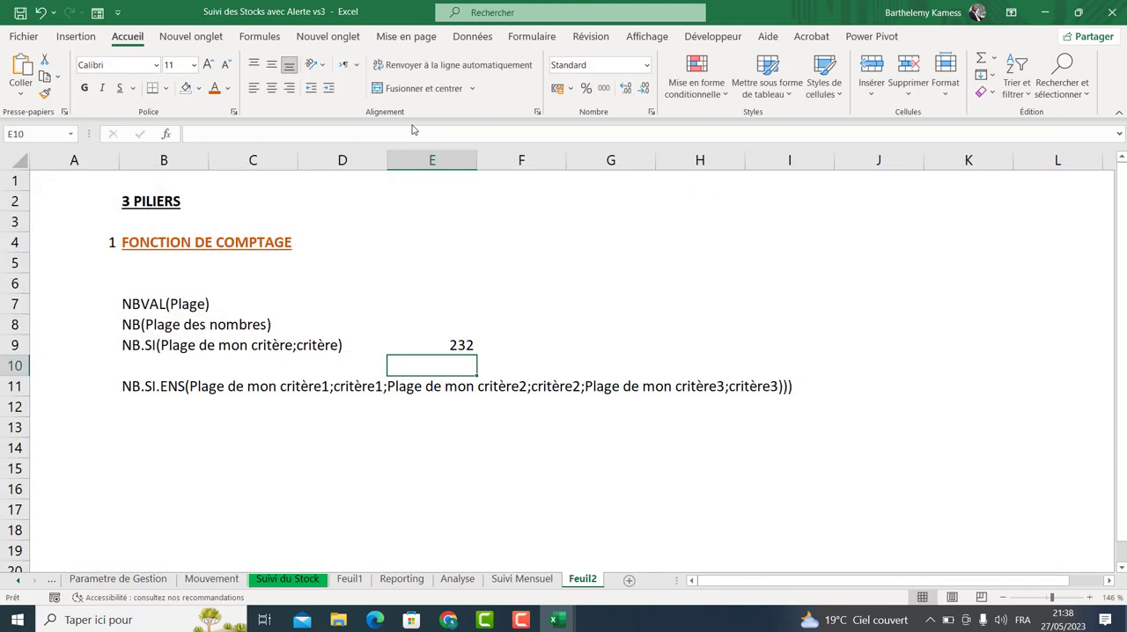
Filter the Mouvement table's Produit column to show only Produit10 and select the filtered product cells to check the count.
{"action": "left_click", "coordinate": [437, 332]}
{"action": "left_click", "coordinate": [439, 341]}
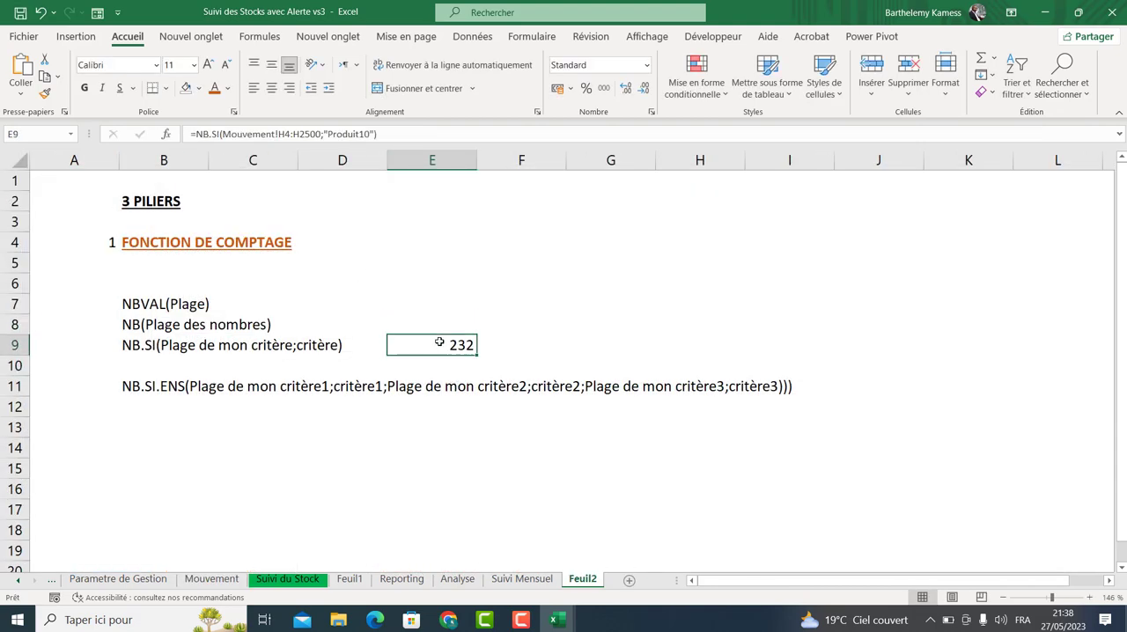
{"action": "left_click", "coordinate": [211, 579]}
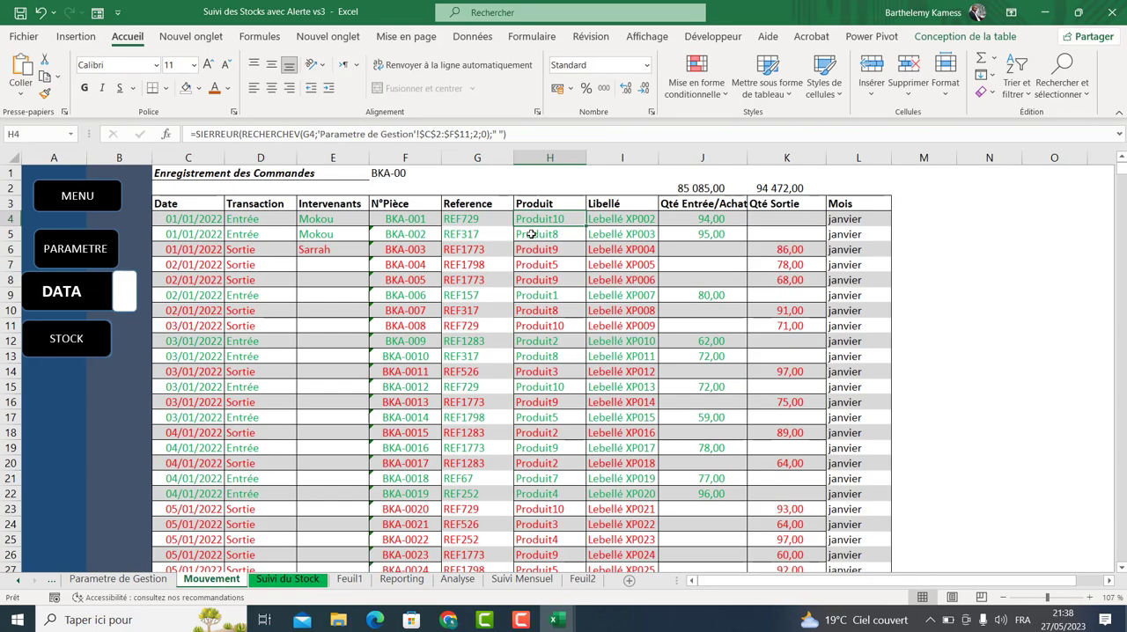
{"action": "left_click", "coordinate": [473, 37]}
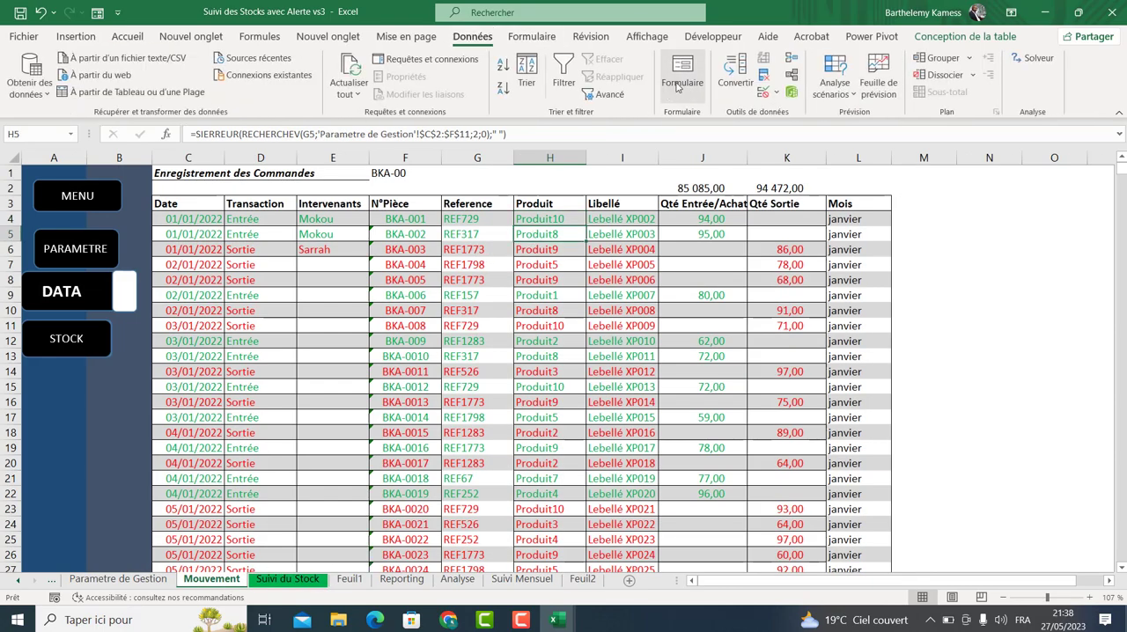
{"action": "left_click", "coordinate": [563, 72]}
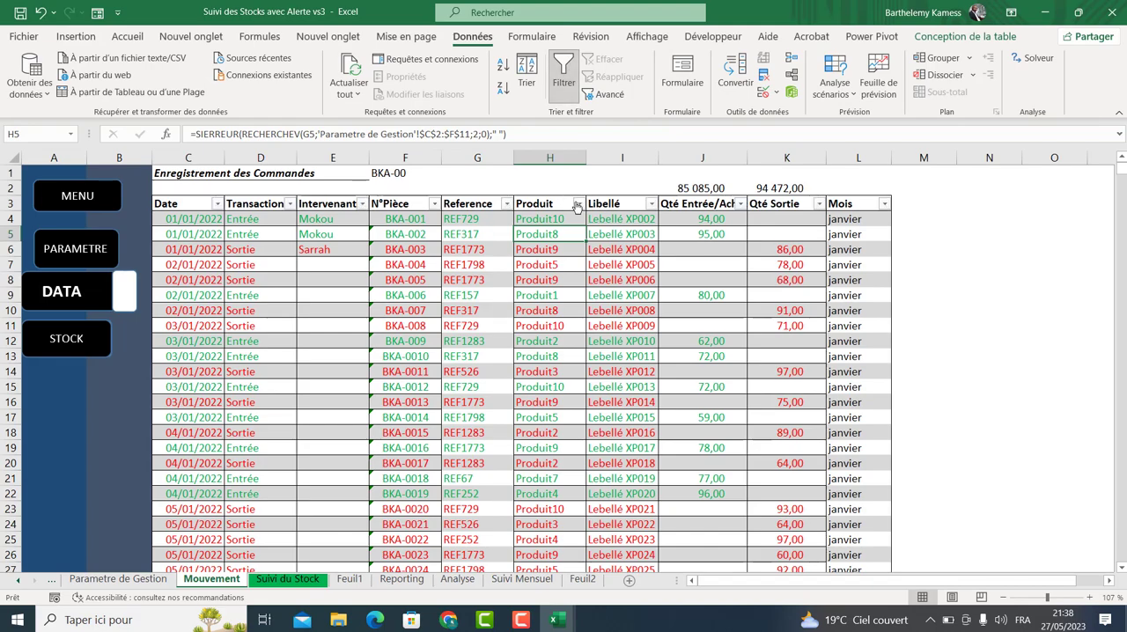
{"action": "left_click", "coordinate": [578, 203]}
{"action": "left_click", "coordinate": [429, 377]}
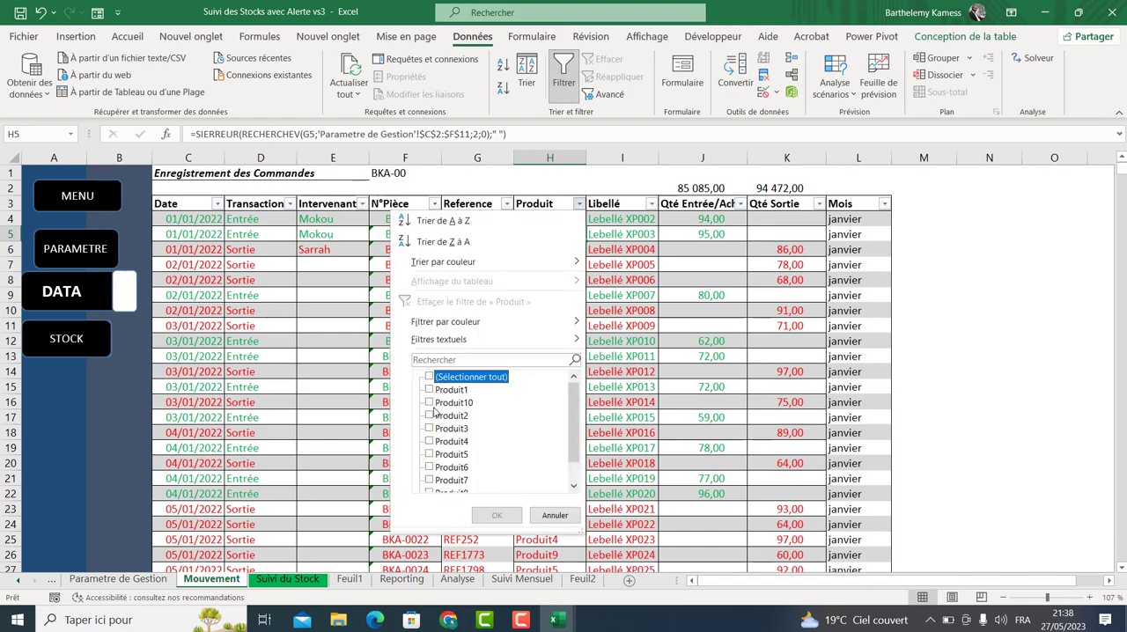
{"action": "left_click", "coordinate": [431, 403]}
{"action": "left_click", "coordinate": [496, 515]}
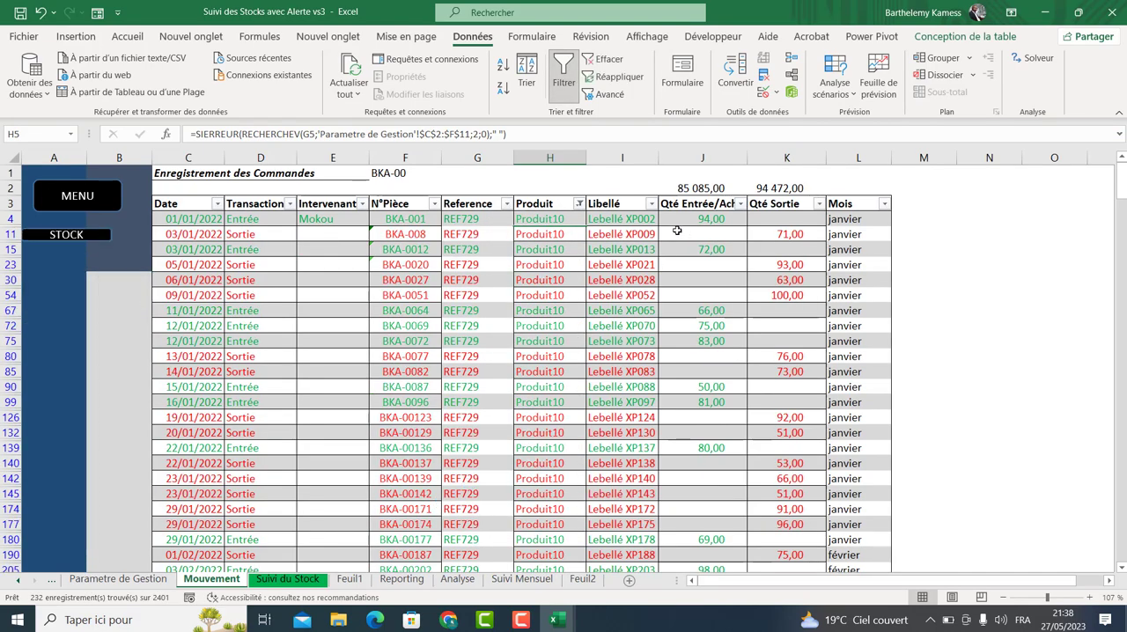
{"action": "left_click_drag", "start_coordinate": [561, 221], "coordinate": [551, 553]}
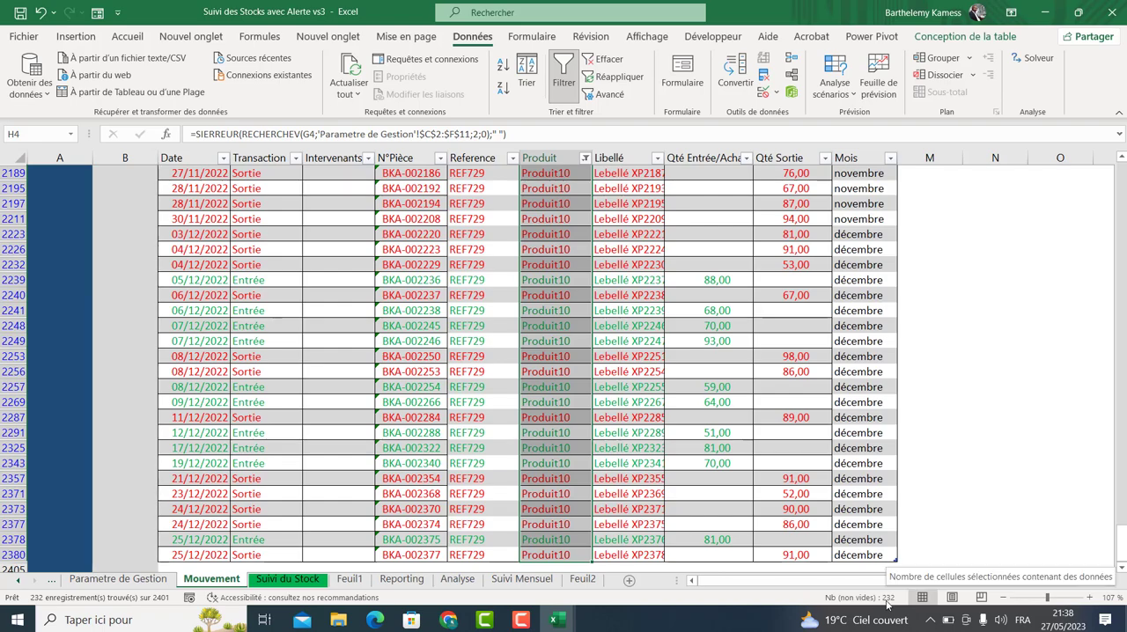
{"action": "left_click", "coordinate": [582, 578]}
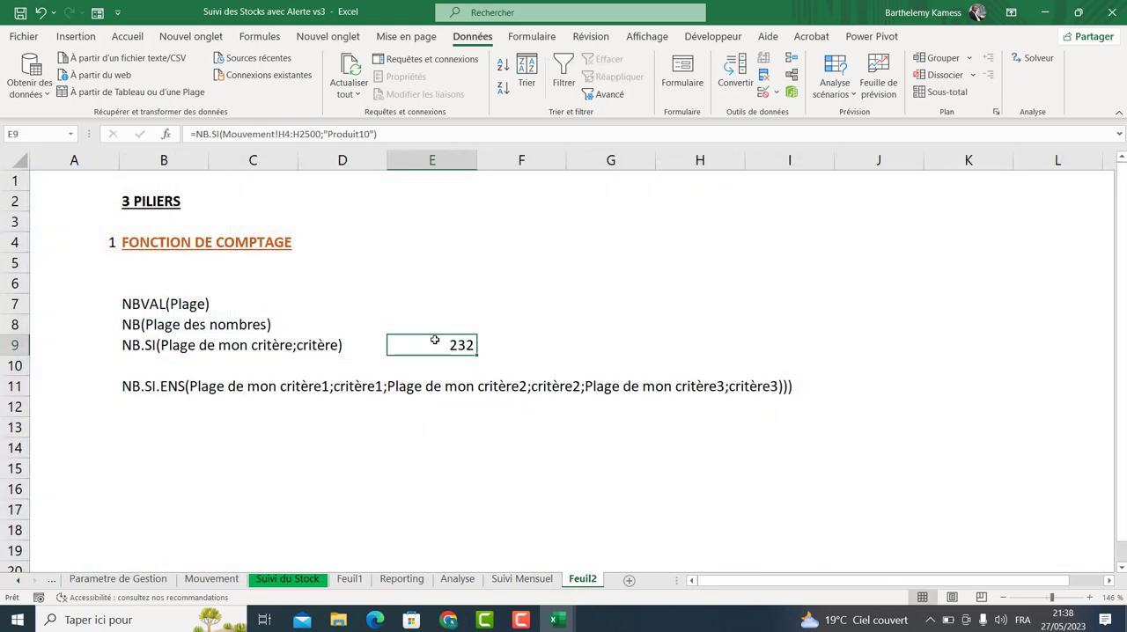
Number a second section 2 in A13 and copy the FONCTION DE COMPTAGE heading into B13.
{"action": "left_click", "coordinate": [148, 426]}
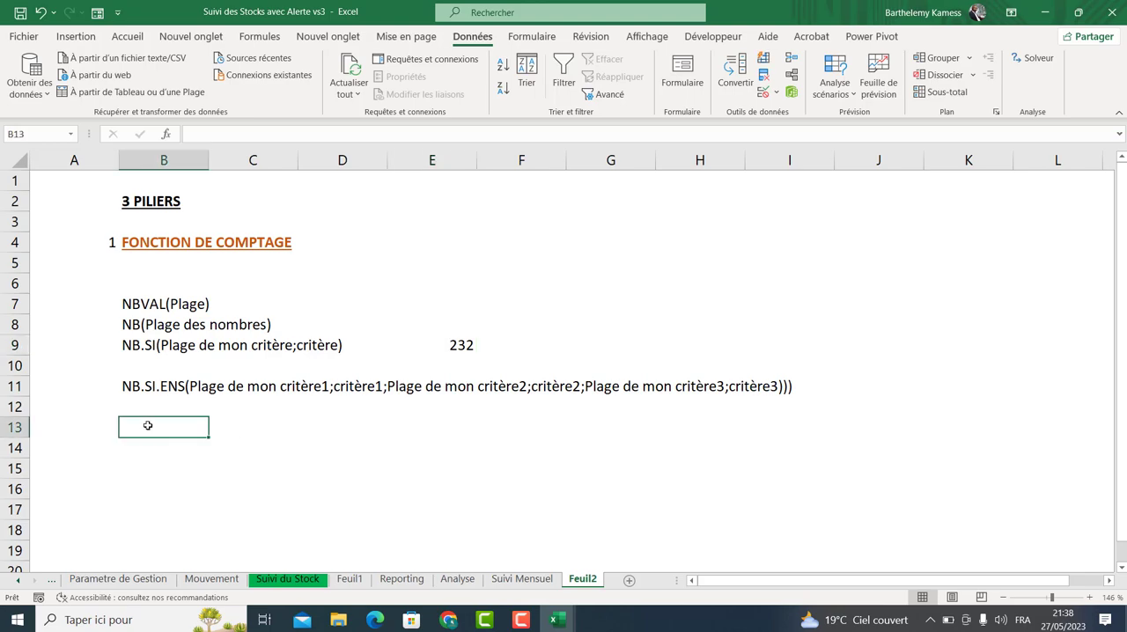
{"action": "left_click", "coordinate": [93, 419]}
{"action": "type", "text": "2"}
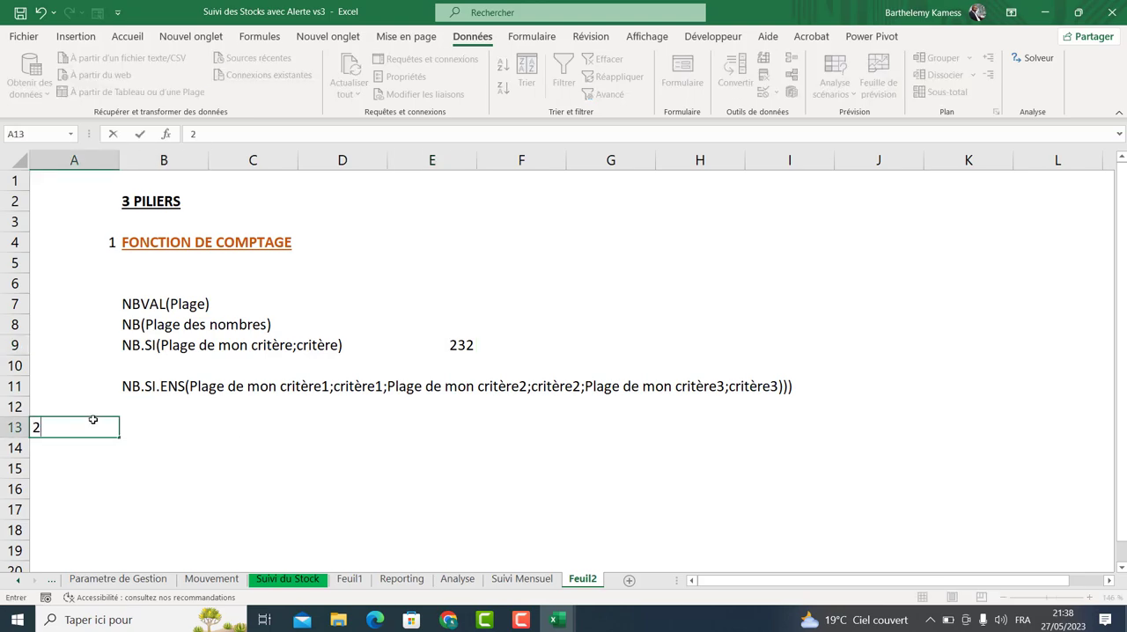
{"action": "key", "text": "Tab"}
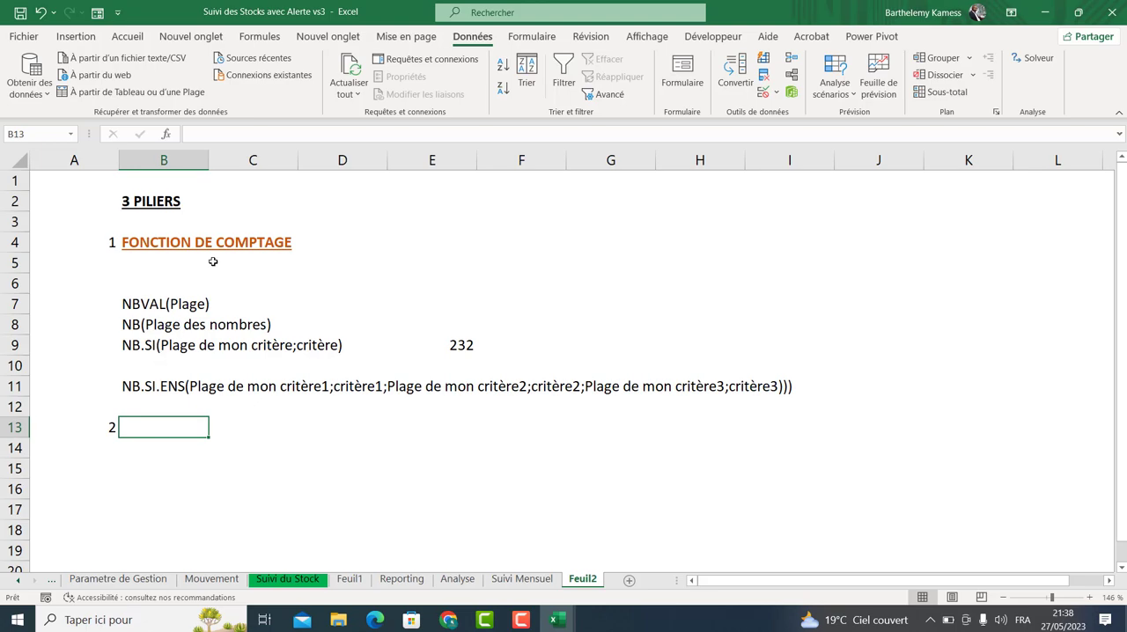
{"action": "left_click", "coordinate": [167, 244]}
{"action": "key", "text": "ctrl+c"}
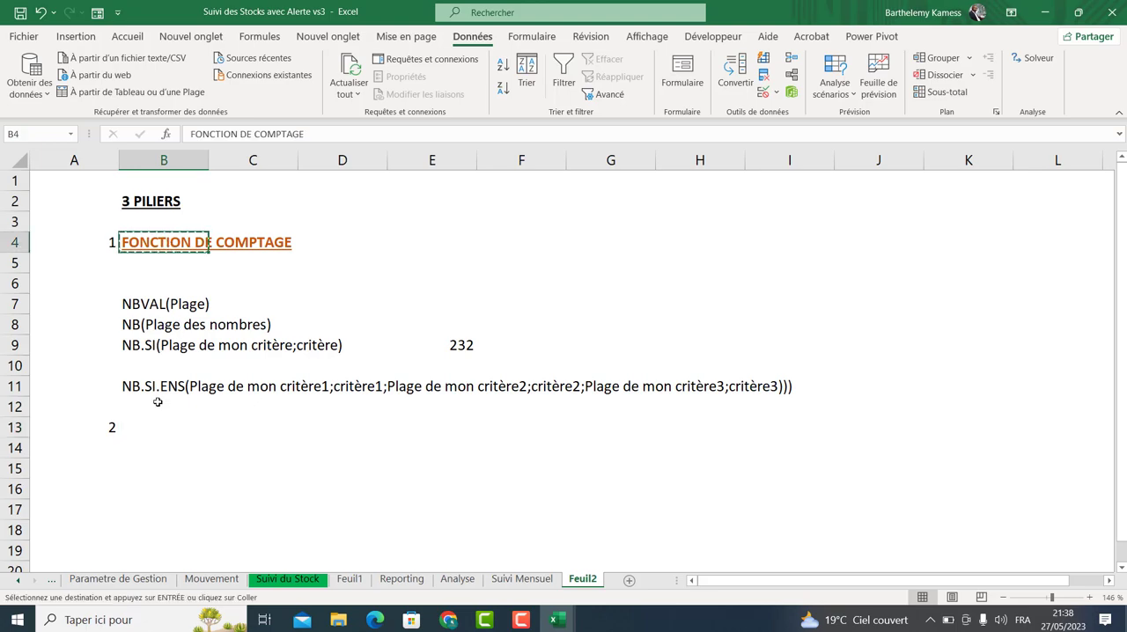
{"action": "left_click", "coordinate": [147, 421]}
{"action": "key", "text": "ctrl+v"}
Copy the counting function list from B7:B11 into B15 under section 2.
{"action": "left_click_drag", "start_coordinate": [147, 304], "coordinate": [159, 382]}
{"action": "key", "text": "ctrl+c"}
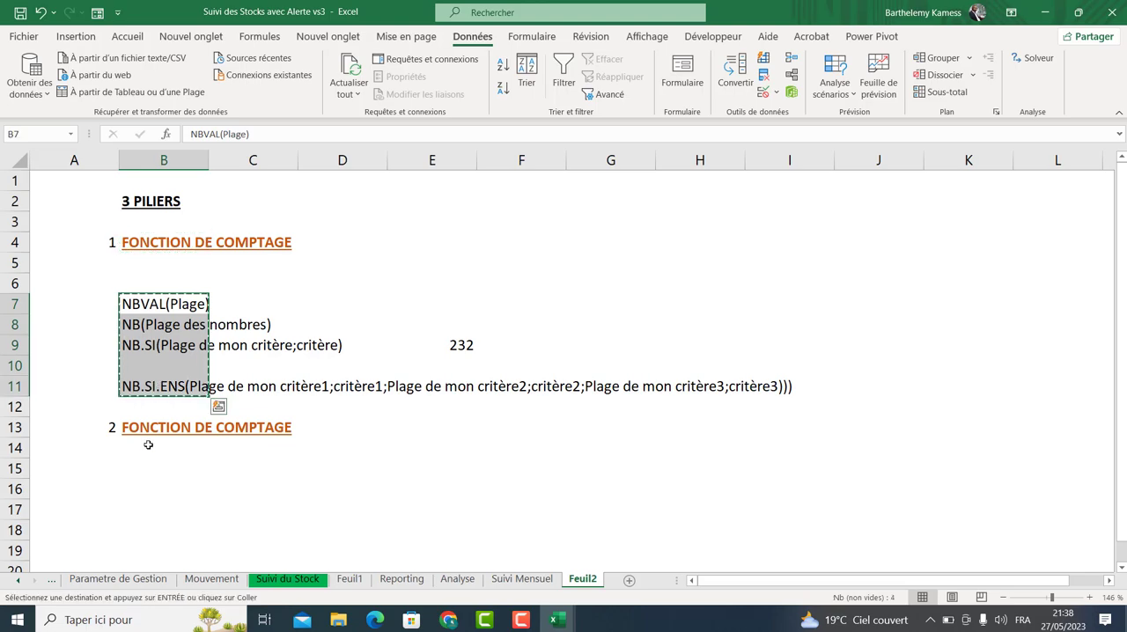
{"action": "left_click", "coordinate": [148, 444]}
{"action": "left_click", "coordinate": [144, 468]}
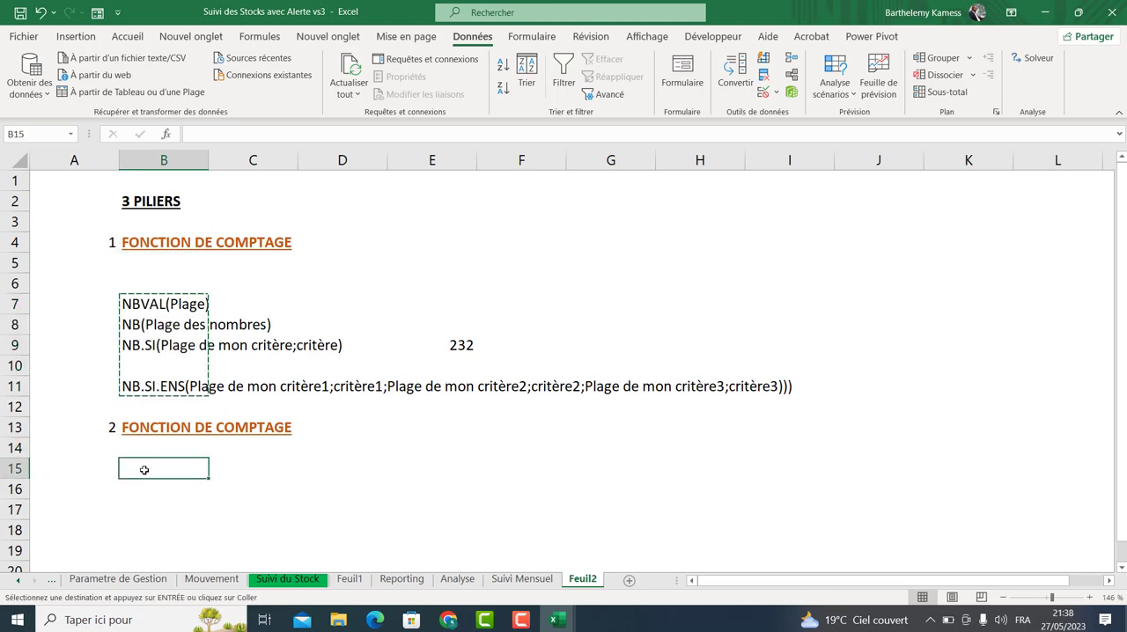
{"action": "key", "text": "ctrl+v"}
Change the function name in B15 from NBVAL to SOMME.
{"action": "double_click", "coordinate": [141, 468]}
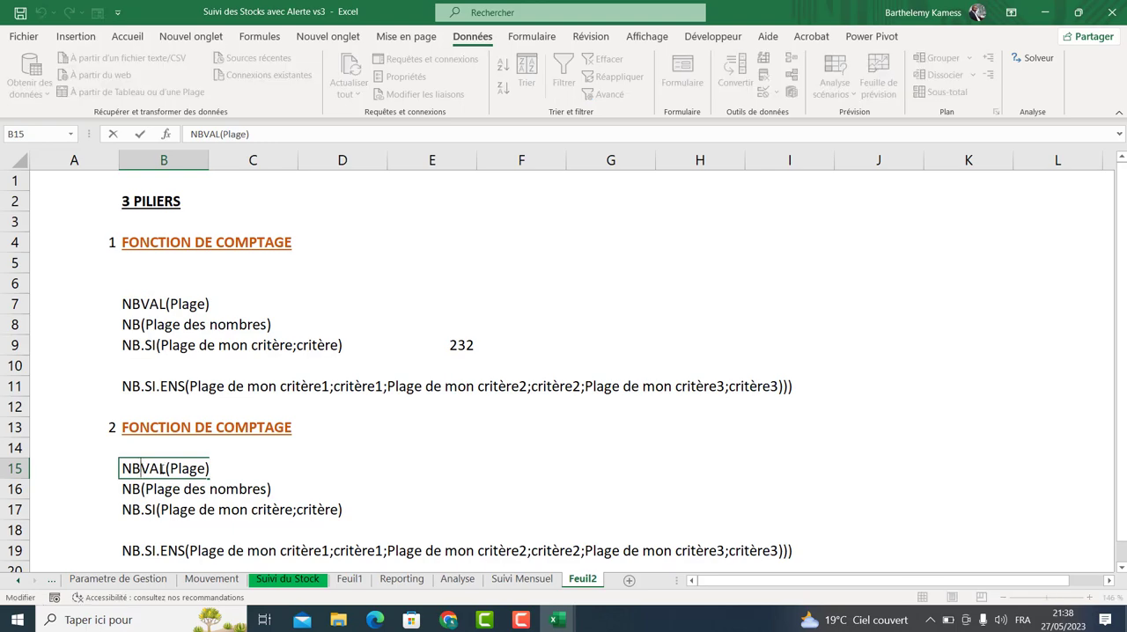
{"action": "left_click_drag", "start_coordinate": [165, 468], "coordinate": [123, 468]}
{"action": "type", "text": "SOMME"}
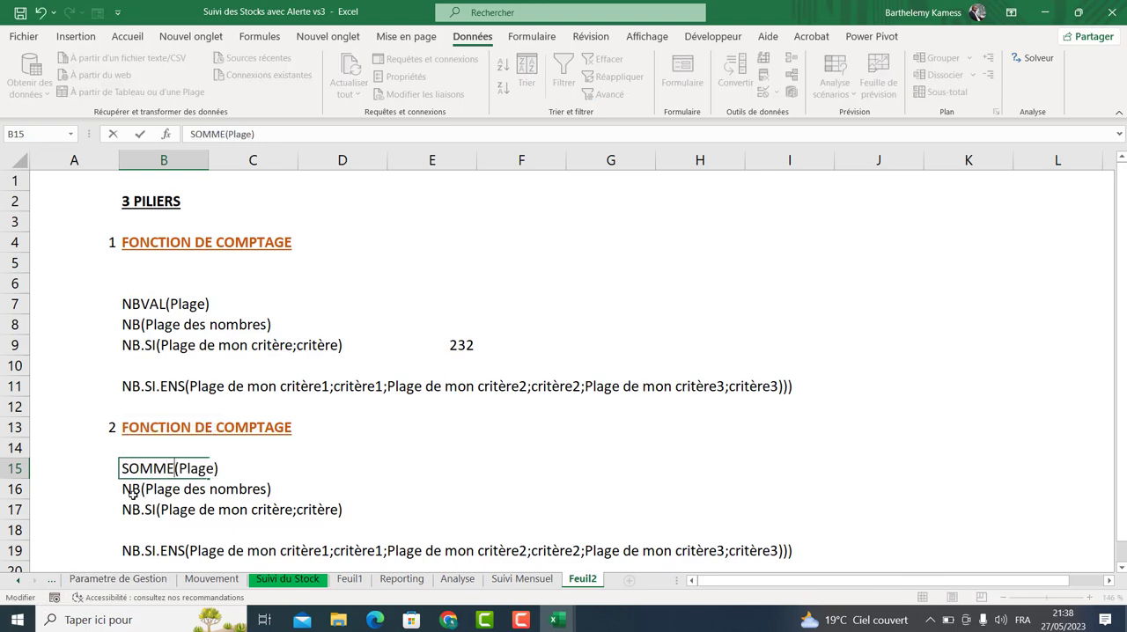
Delete row 16 containing NB(Plage des nombres).
{"action": "left_click", "coordinate": [134, 496]}
{"action": "left_click", "coordinate": [21, 492]}
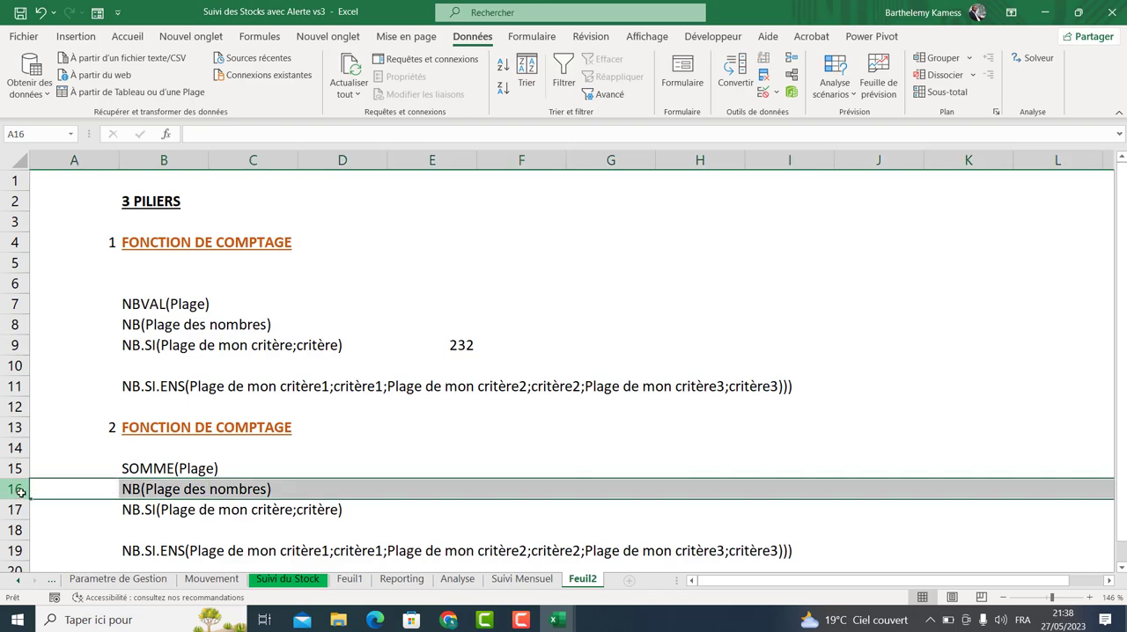
{"action": "key", "text": "ctrl+minus"}
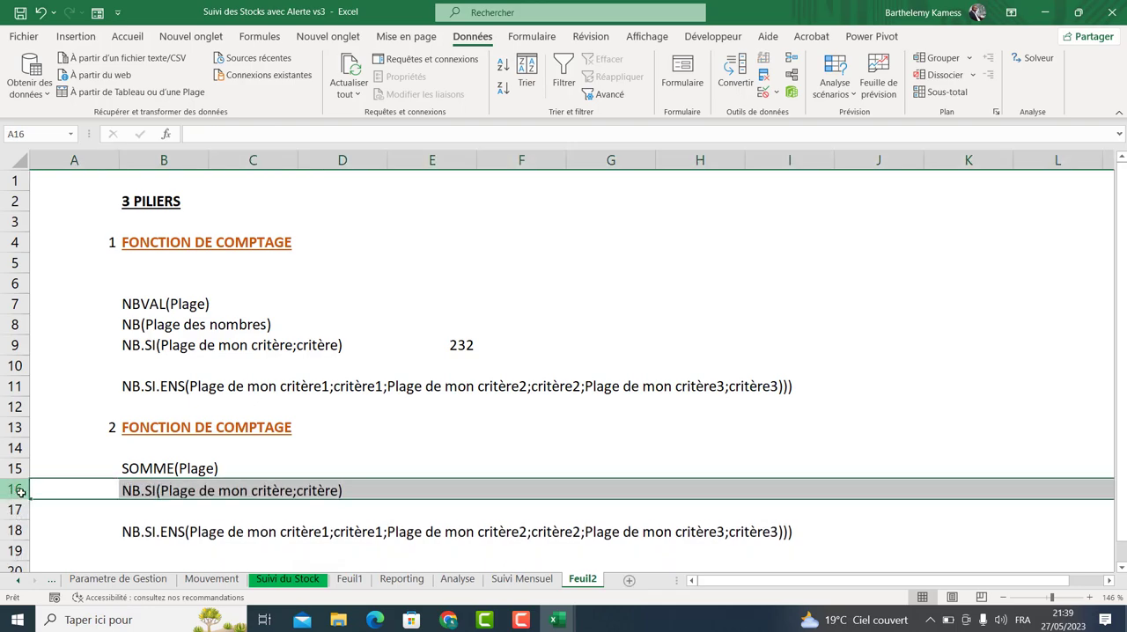
Rename the NB.SI function in B16 to SOMME.SI.
{"action": "double_click", "coordinate": [139, 491]}
{"action": "left_click_drag", "start_coordinate": [140, 491], "coordinate": [120, 490]}
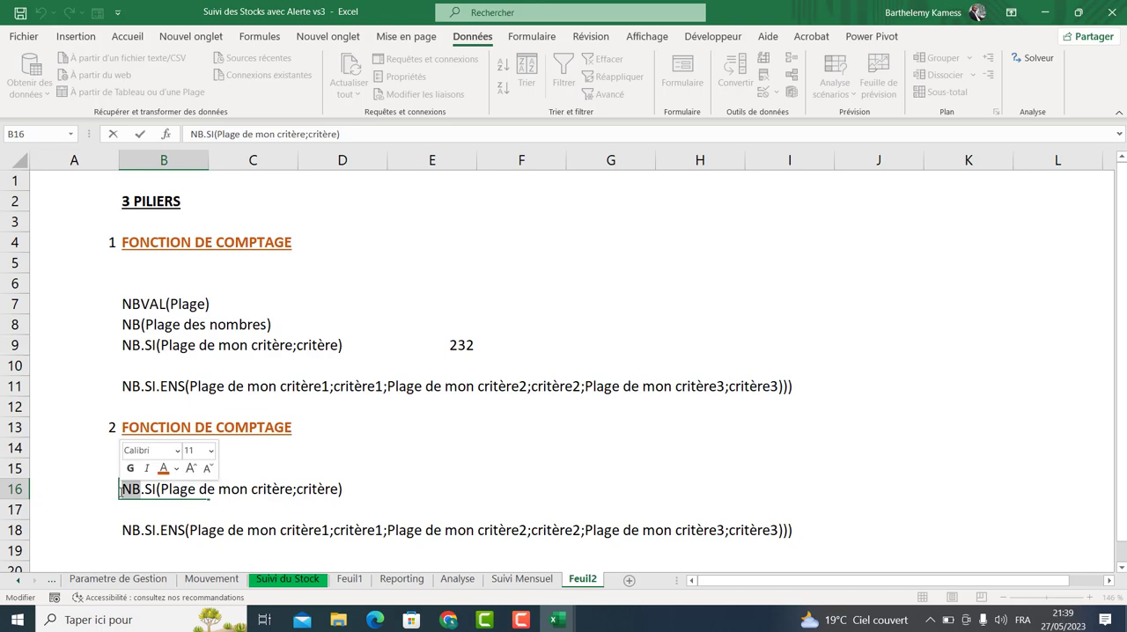
{"action": "type", "text": "SOMME"}
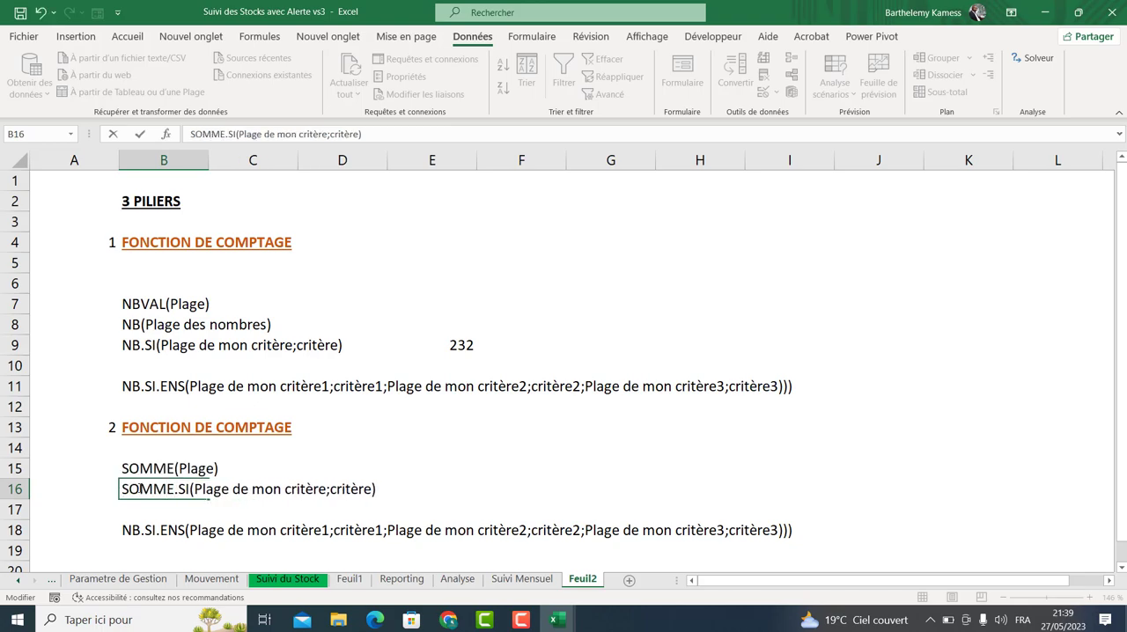
Rename the NB.SI.ENS function in B18 to SOMME.SI.ENS.
{"action": "double_click", "coordinate": [146, 531]}
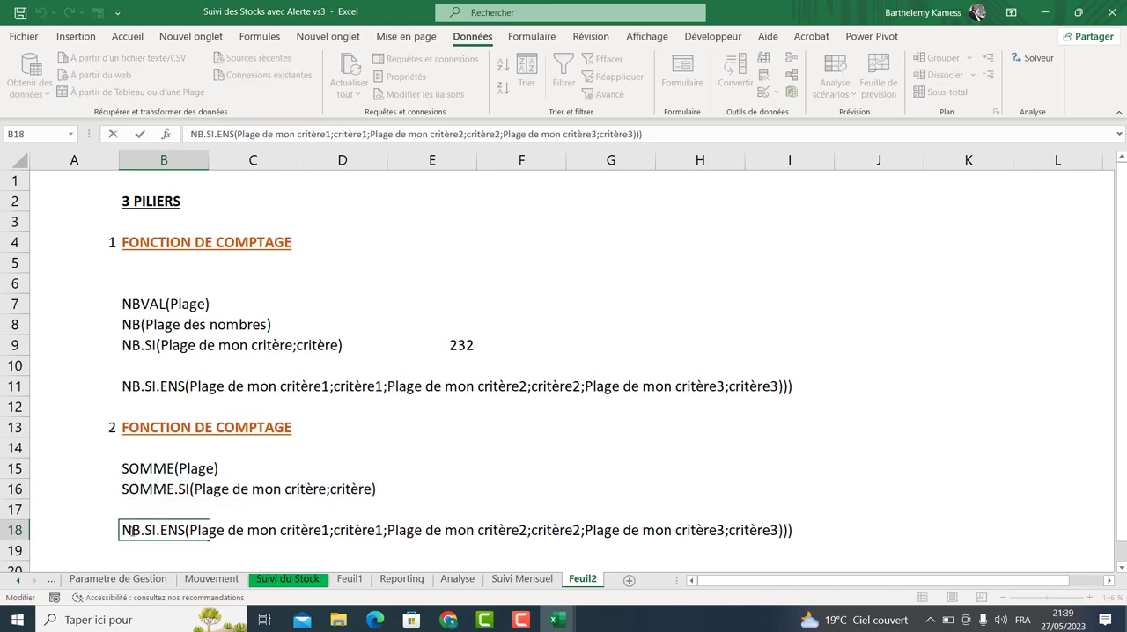
{"action": "left_click_drag", "start_coordinate": [140, 530], "coordinate": [121, 530]}
{"action": "type", "text": "SOMME"}
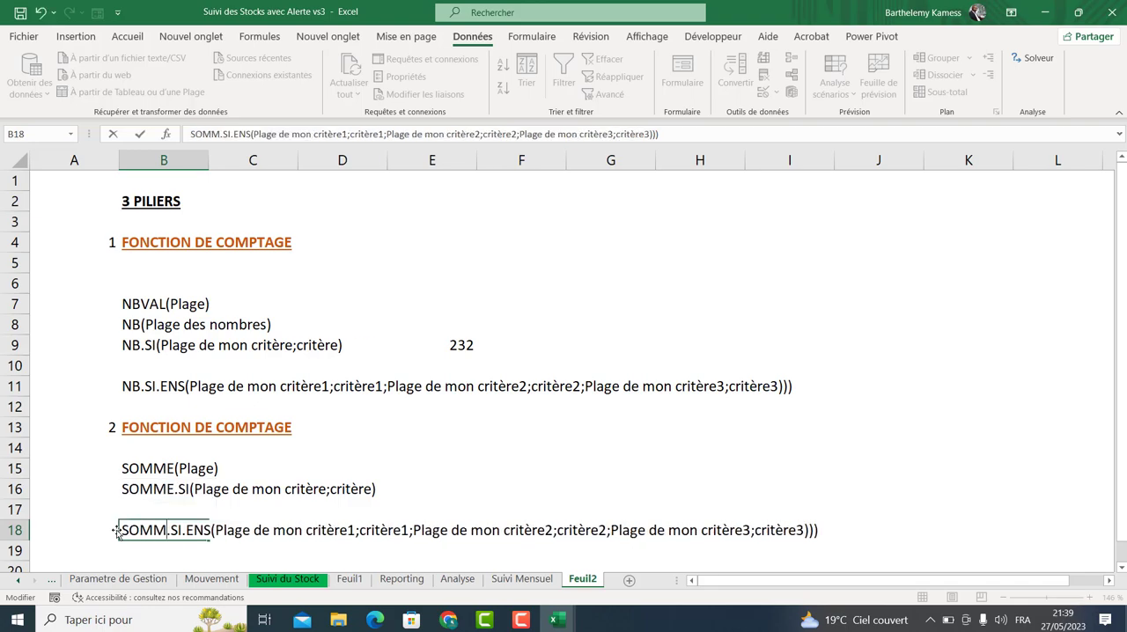
{"action": "left_click", "coordinate": [455, 403]}
Number a third section 3 in A20.
{"action": "left_click", "coordinate": [162, 488]}
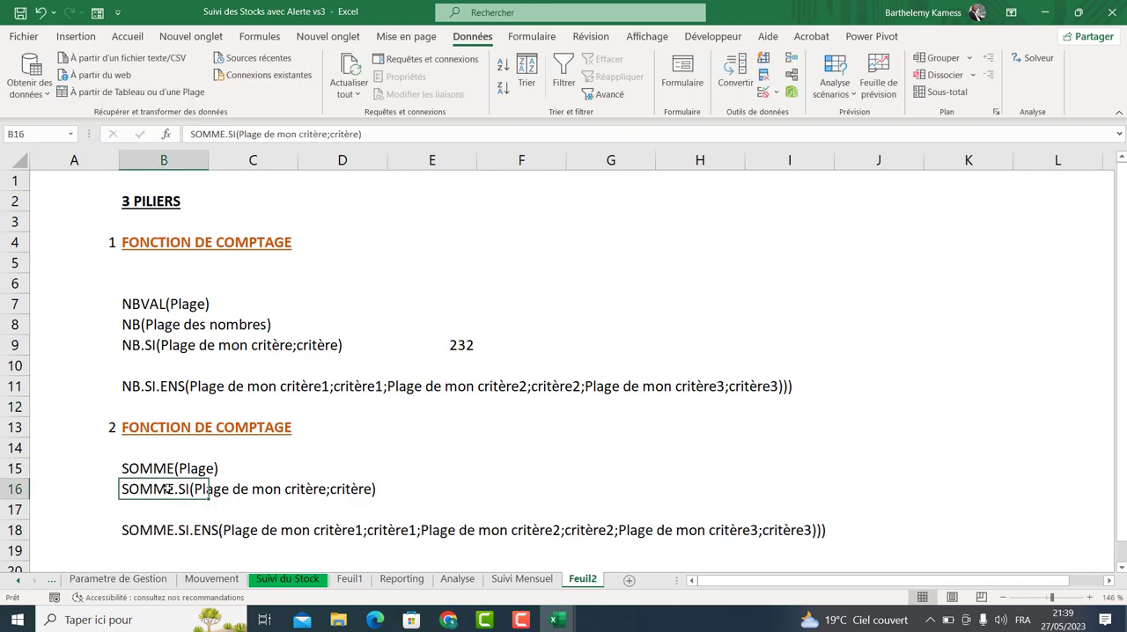
{"action": "left_click", "coordinate": [214, 530]}
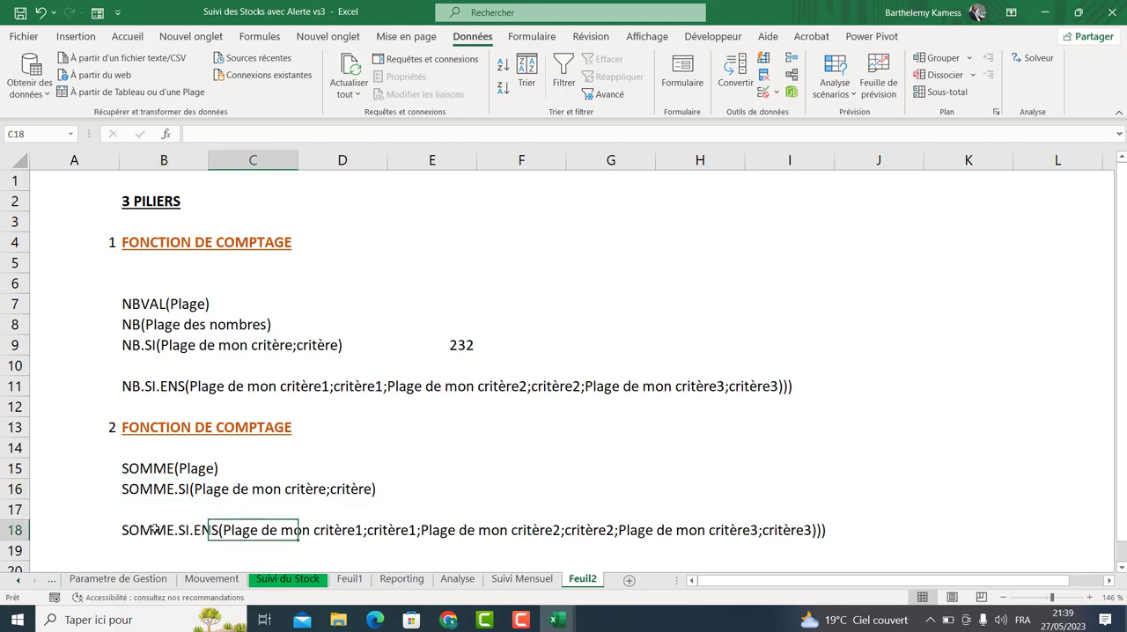
{"action": "left_click", "coordinate": [153, 524]}
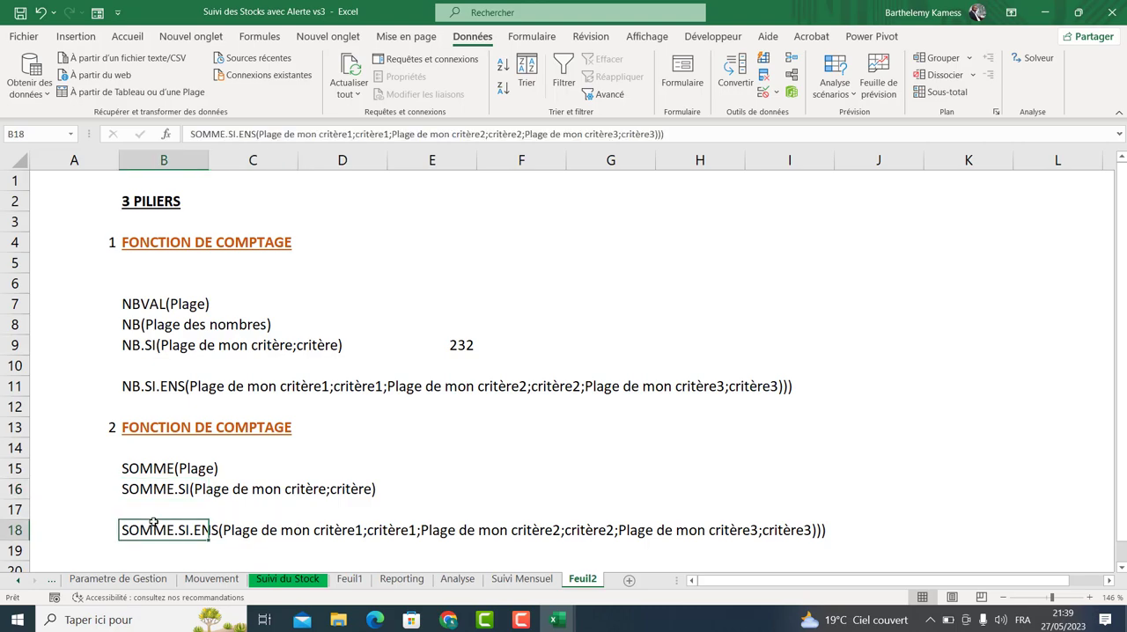
{"action": "left_click", "coordinate": [96, 550]}
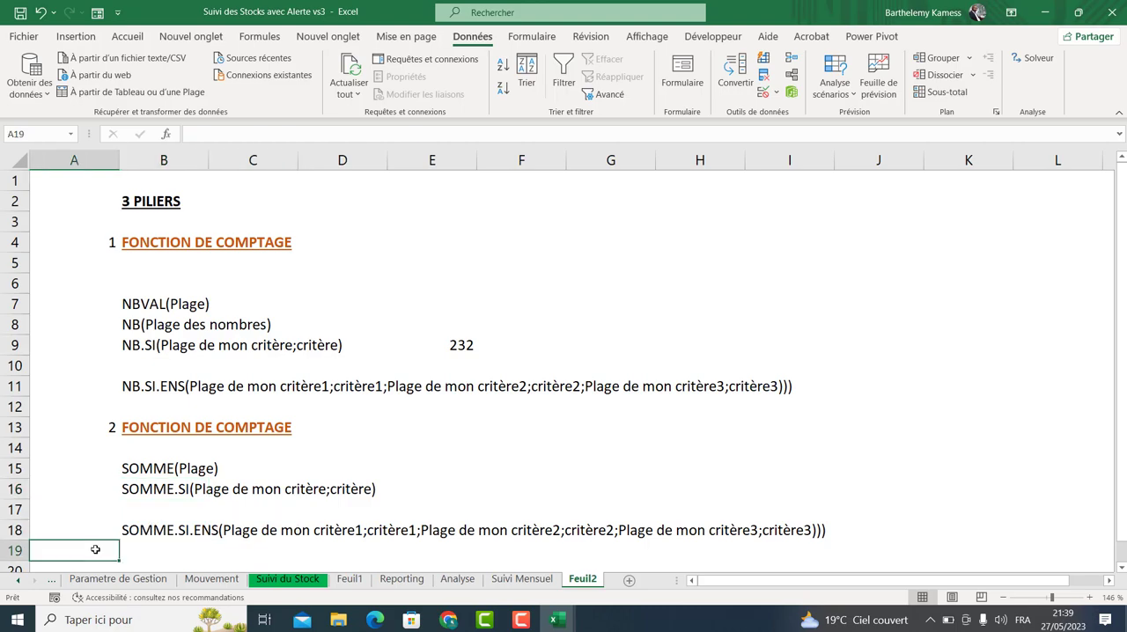
{"action": "scroll", "coordinate": [101, 546], "scroll_direction": "down", "scroll_amount": 1}
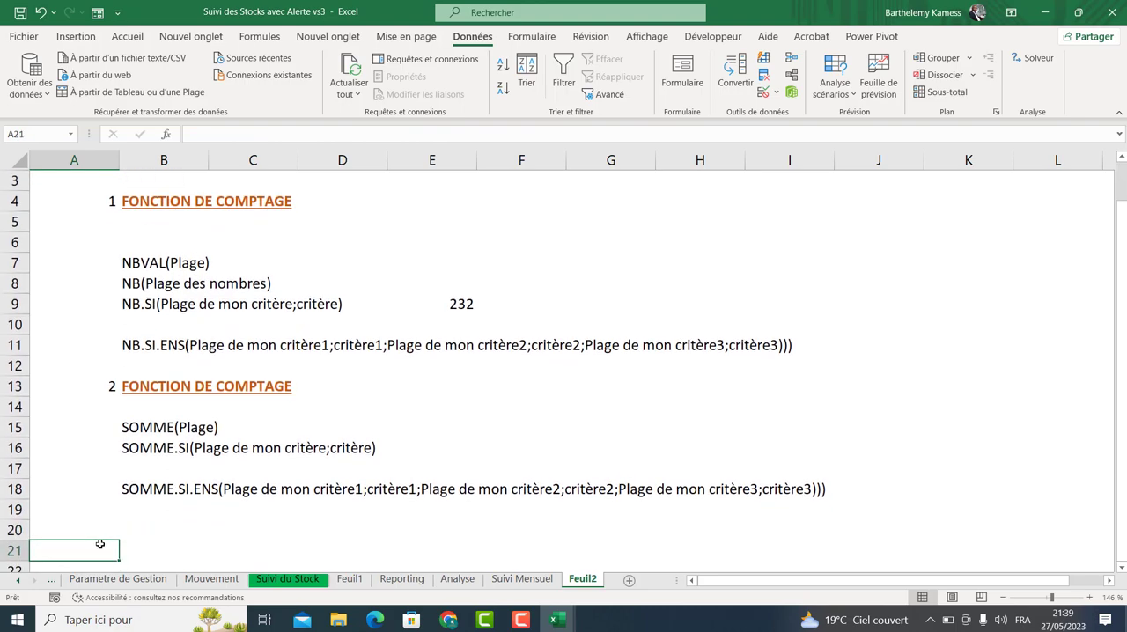
{"action": "left_click", "coordinate": [101, 524]}
{"action": "type", "text": "3"}
{"action": "key", "text": "Tab"}
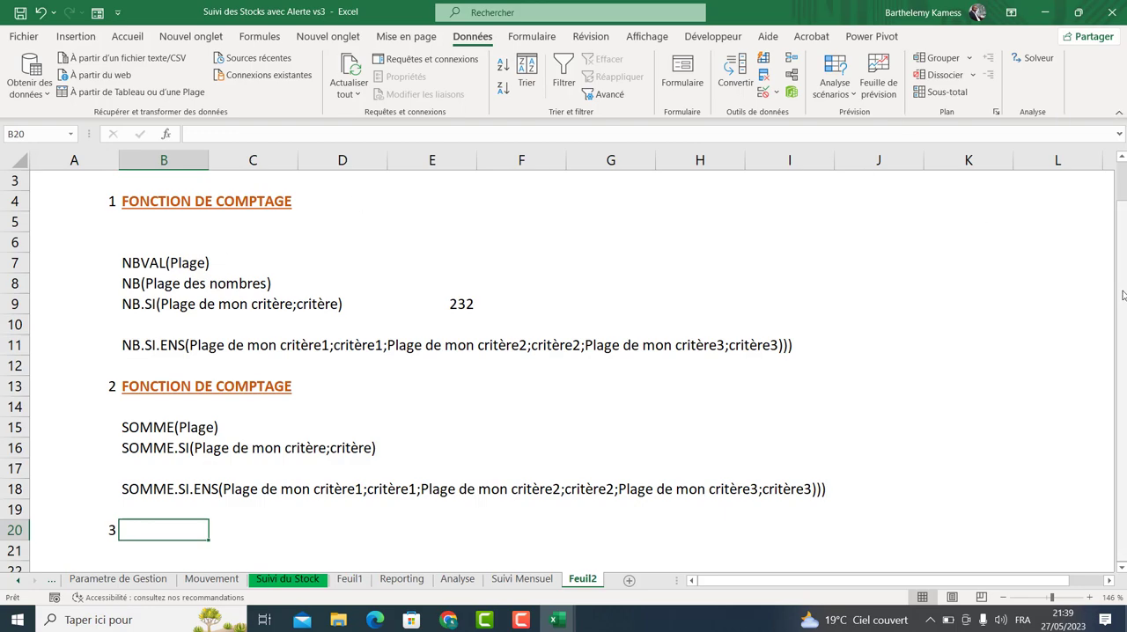
{"action": "scroll", "coordinate": [1123, 295], "scroll_direction": "up", "scroll_amount": 1}
{"action": "left_click", "coordinate": [448, 620]}
{"action": "left_click", "coordinate": [379, 552]}
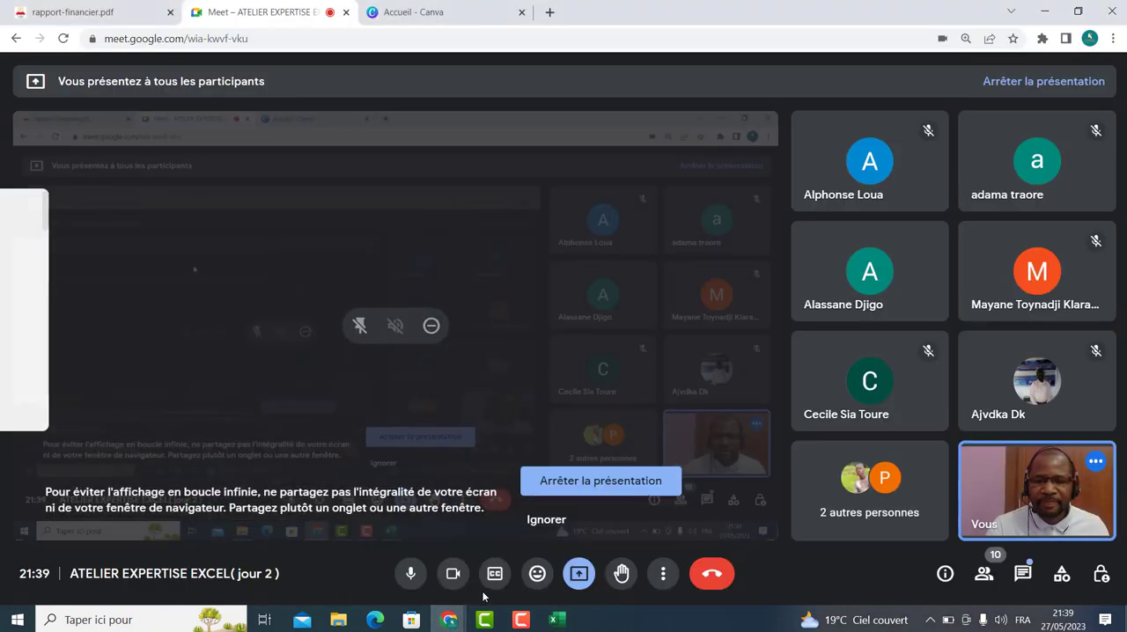
{"action": "mouse_move", "coordinate": [557, 620]}
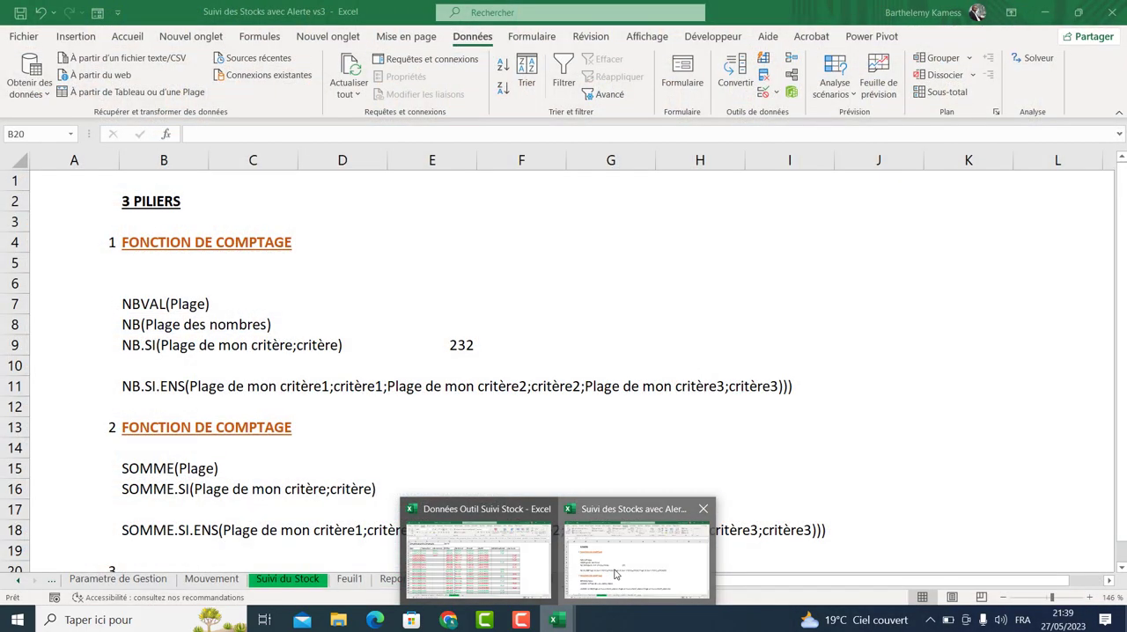
{"action": "left_click", "coordinate": [637, 559]}
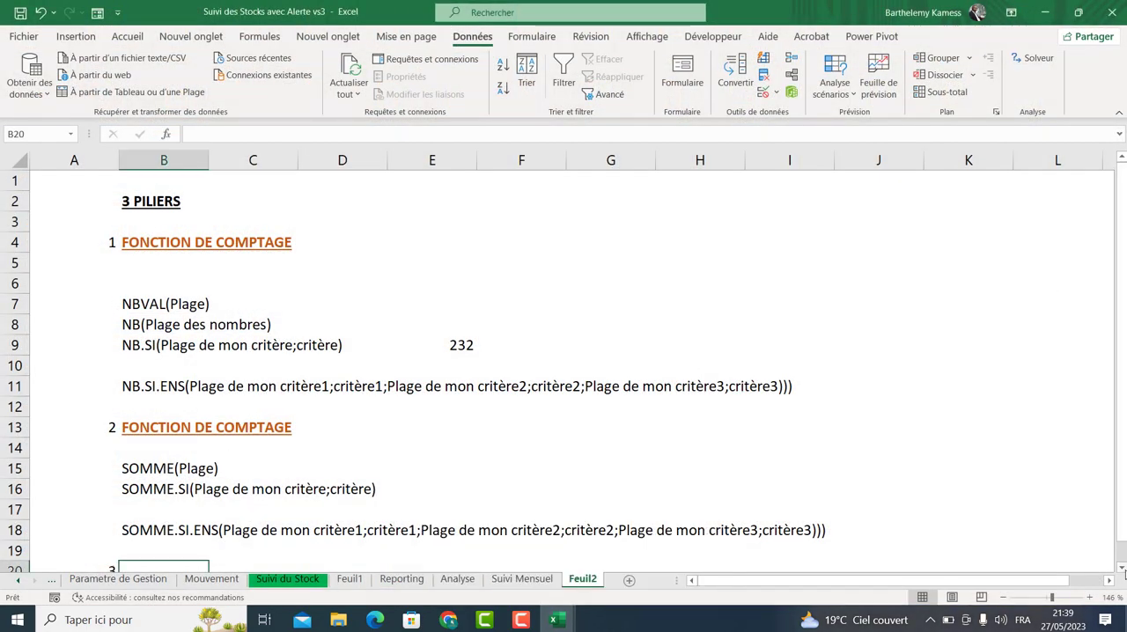
Copy the FONCTION DE COMPTAGE heading from B13 into B20 for section 3.
{"action": "scroll", "coordinate": [1121, 568], "scroll_direction": "down", "scroll_amount": 2}
{"action": "left_click", "coordinate": [170, 325]}
{"action": "key", "text": "ctrl+c"}
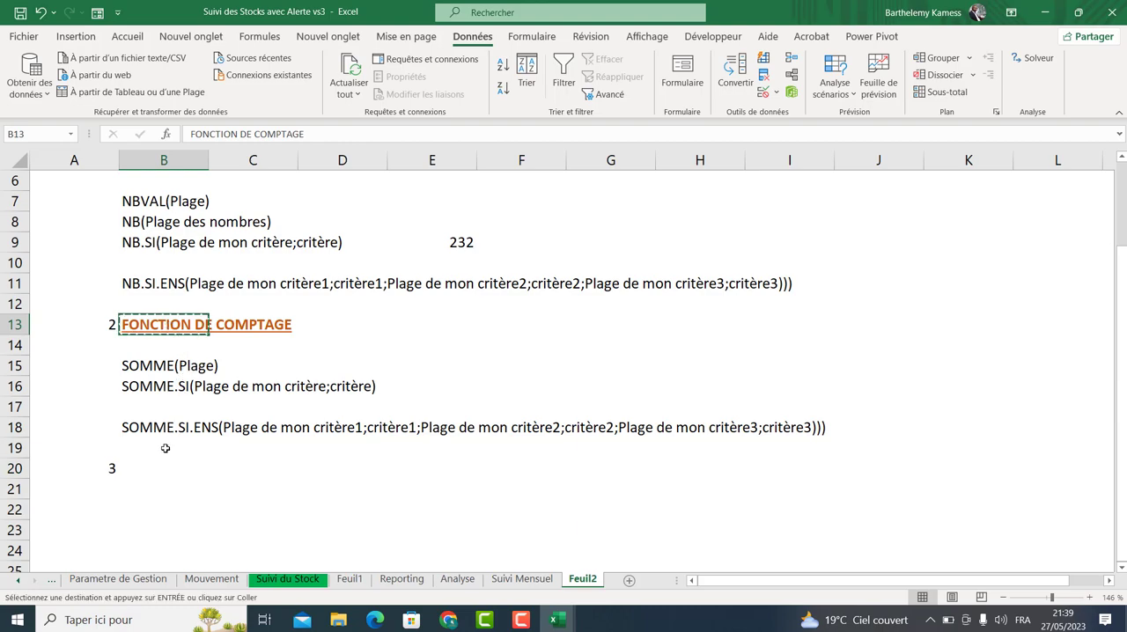
{"action": "left_click", "coordinate": [143, 491]}
{"action": "left_click", "coordinate": [140, 465]}
{"action": "key", "text": "ctrl+v"}
{"action": "left_click", "coordinate": [146, 493]}
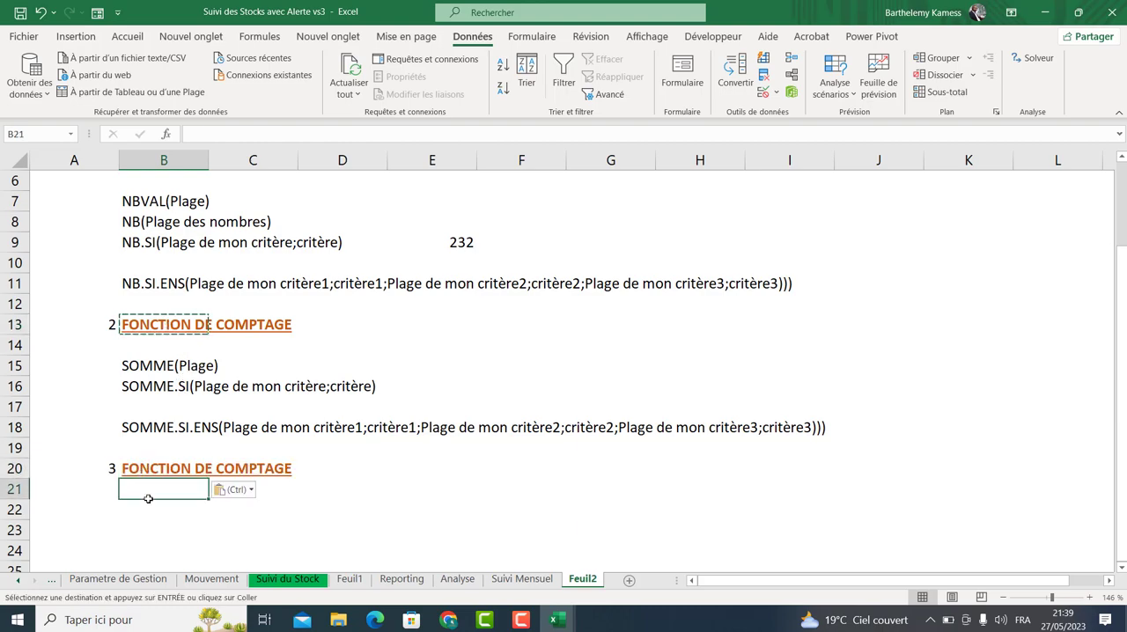
{"action": "key", "text": "Return"}
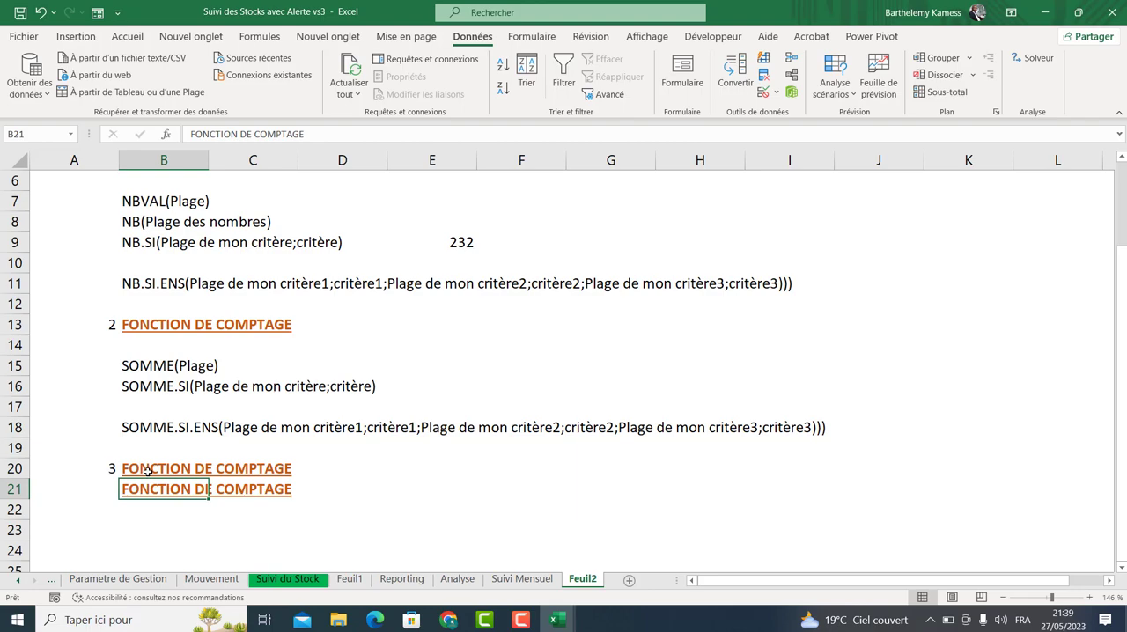
{"action": "key", "text": "Delete"}
Write the lookup syntax RECHERCHEV(ref;BDD; in B22.
{"action": "key", "text": "Down"}
{"action": "type", "text": "R"}
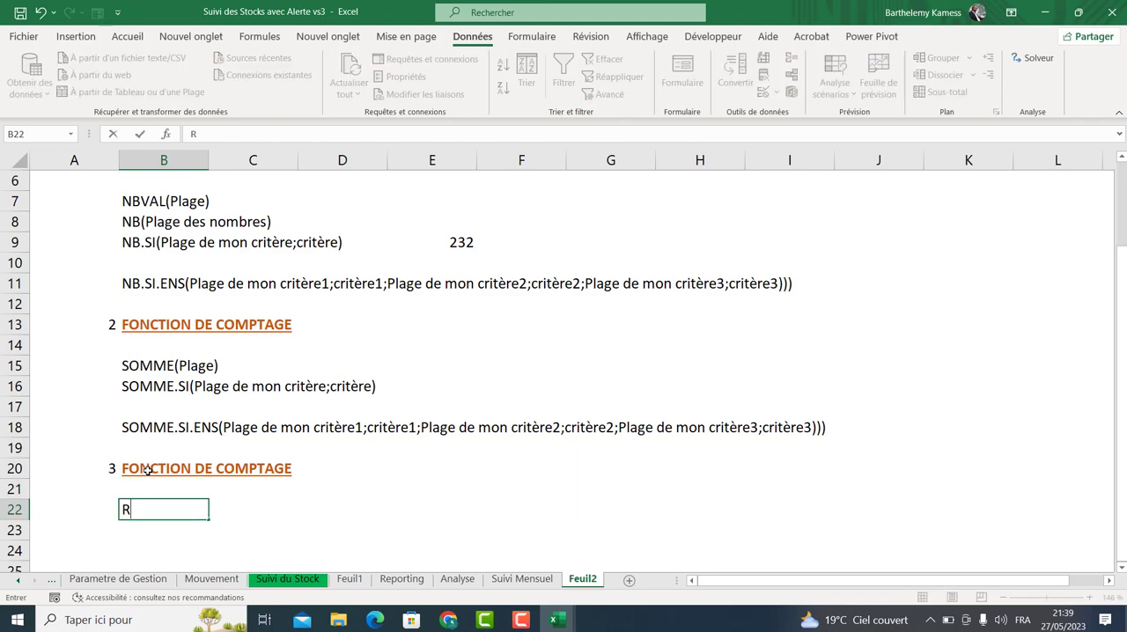
{"action": "type", "text": "ECHERCHEV"}
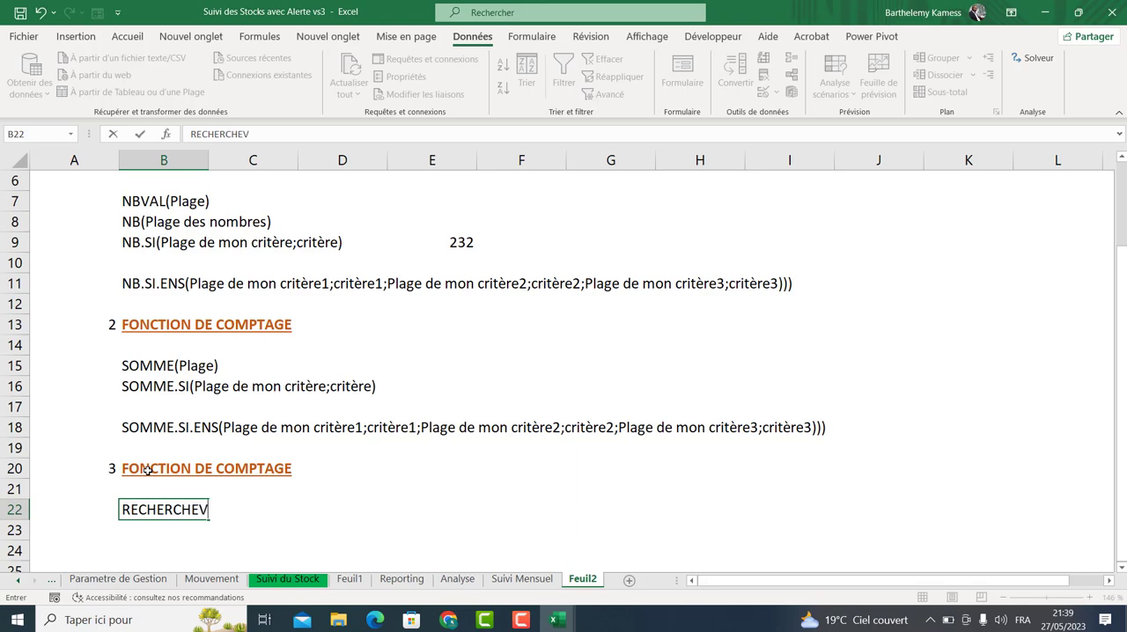
{"action": "type", "text": "(ref;BDD;N"}
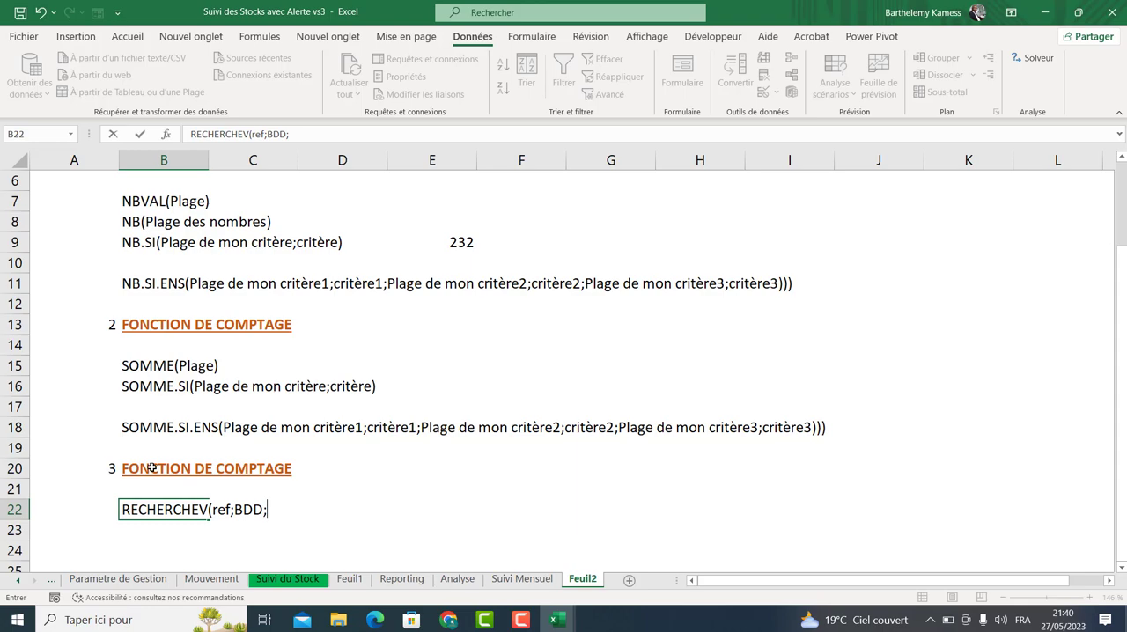
Complete the lookup syntax in B22 as RECHERCHEV(ref;BDD;N°Col;0).
{"action": "type", "text": "N°Col;0)"}
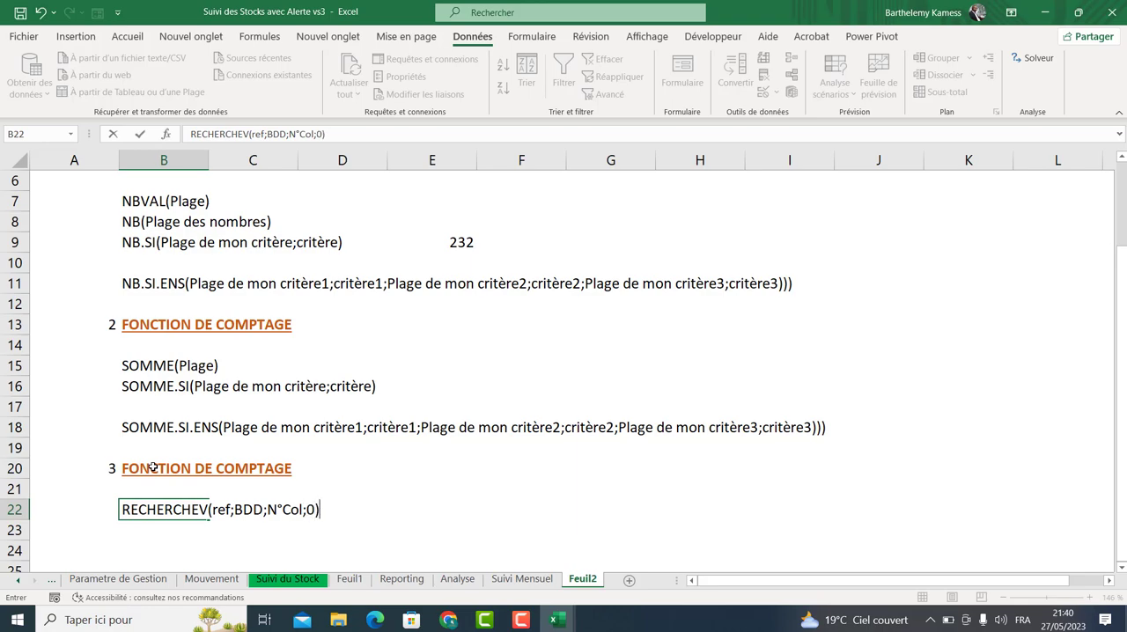
{"action": "key", "text": "Return"}
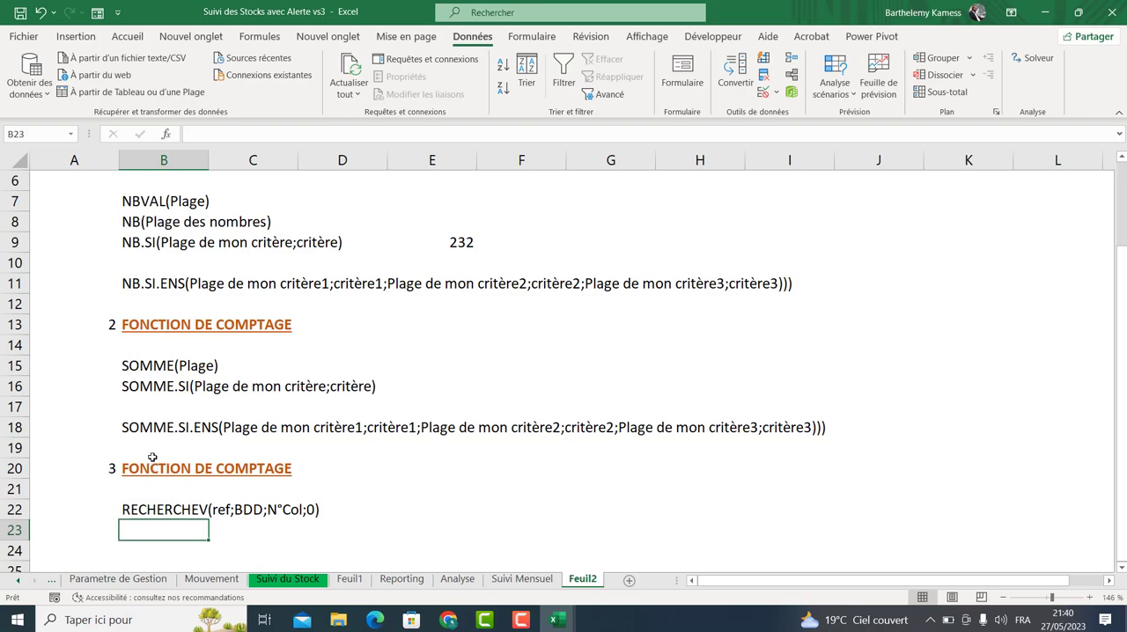
Copy the reference REF1773 from the Parametre de Gestion table into B24 of Feuil2.
{"action": "key", "text": "Return"}
{"action": "key", "text": "Return"}
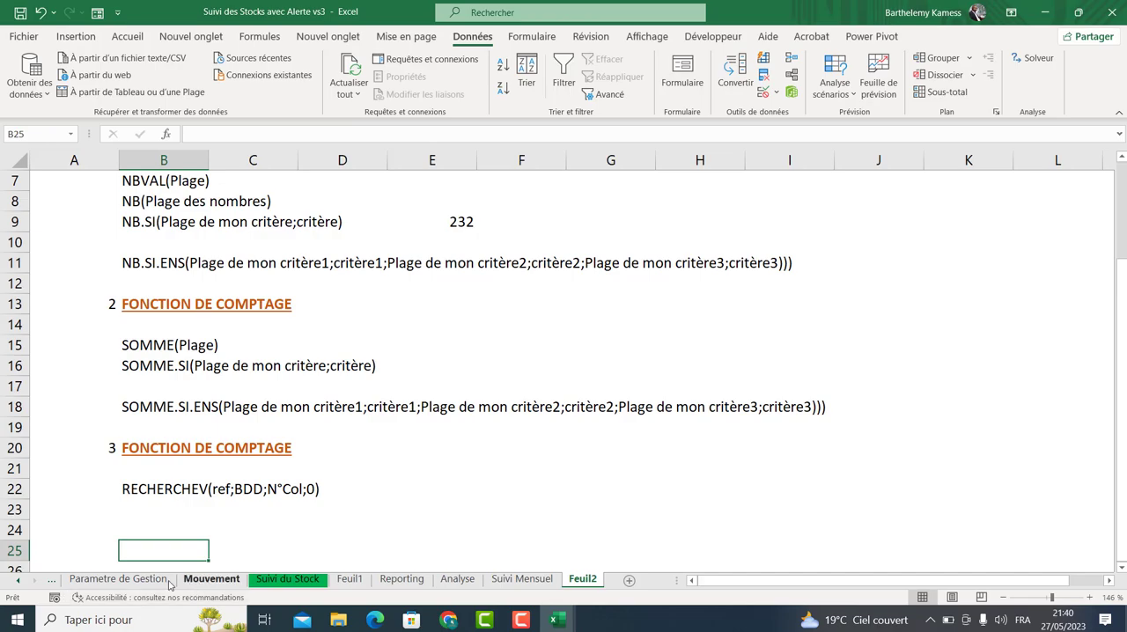
{"action": "left_click", "coordinate": [118, 579]}
{"action": "left_click", "coordinate": [182, 228]}
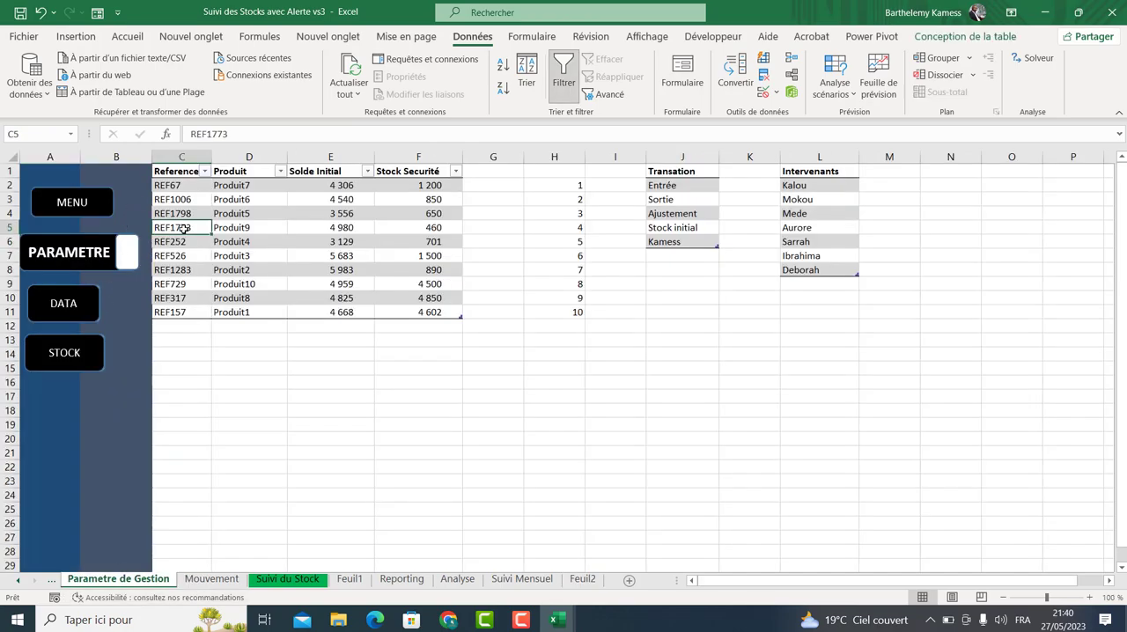
{"action": "key", "text": "ctrl+c"}
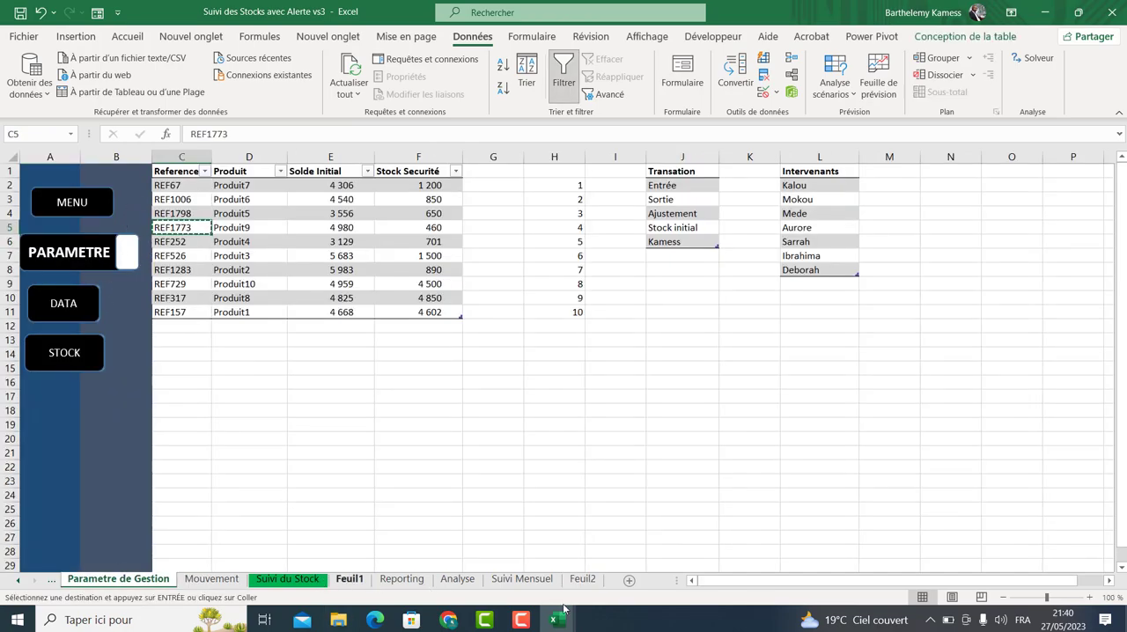
{"action": "left_click", "coordinate": [583, 581]}
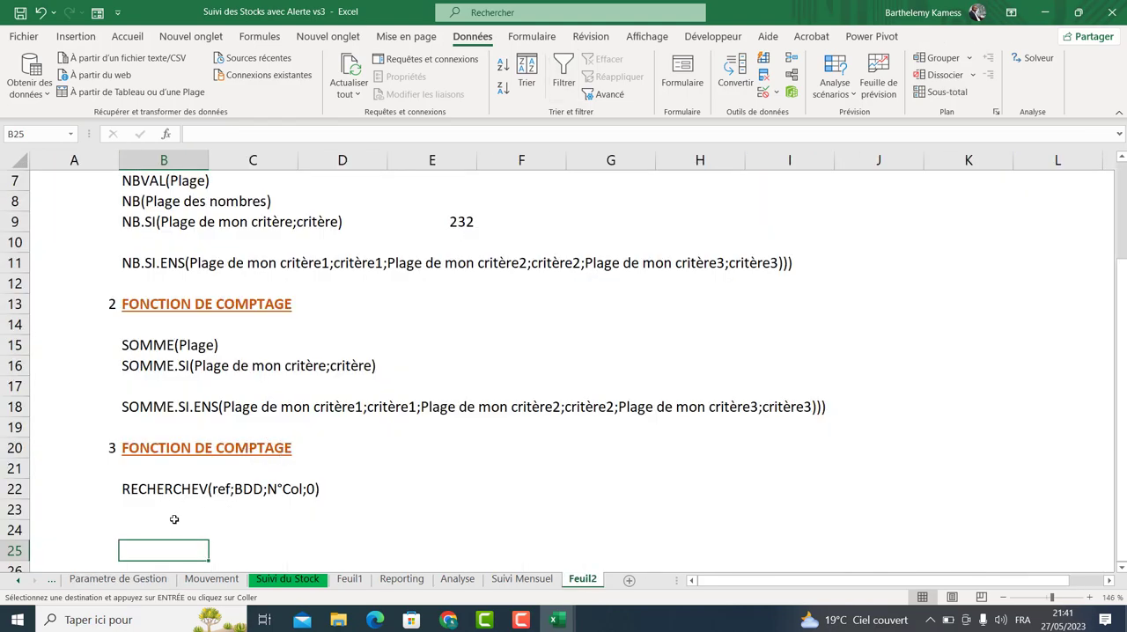
{"action": "left_click", "coordinate": [165, 532]}
{"action": "key", "text": "ctrl+v"}
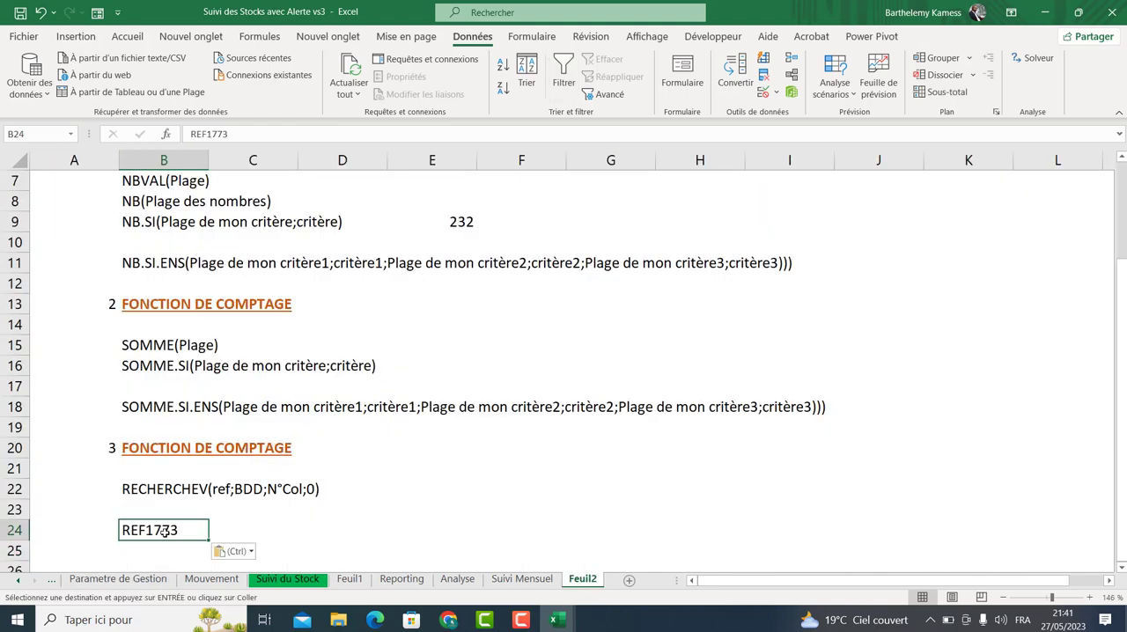
Enter the column headers Produit, S initial and SS in C23, D23 and E23.
{"action": "left_click", "coordinate": [239, 533]}
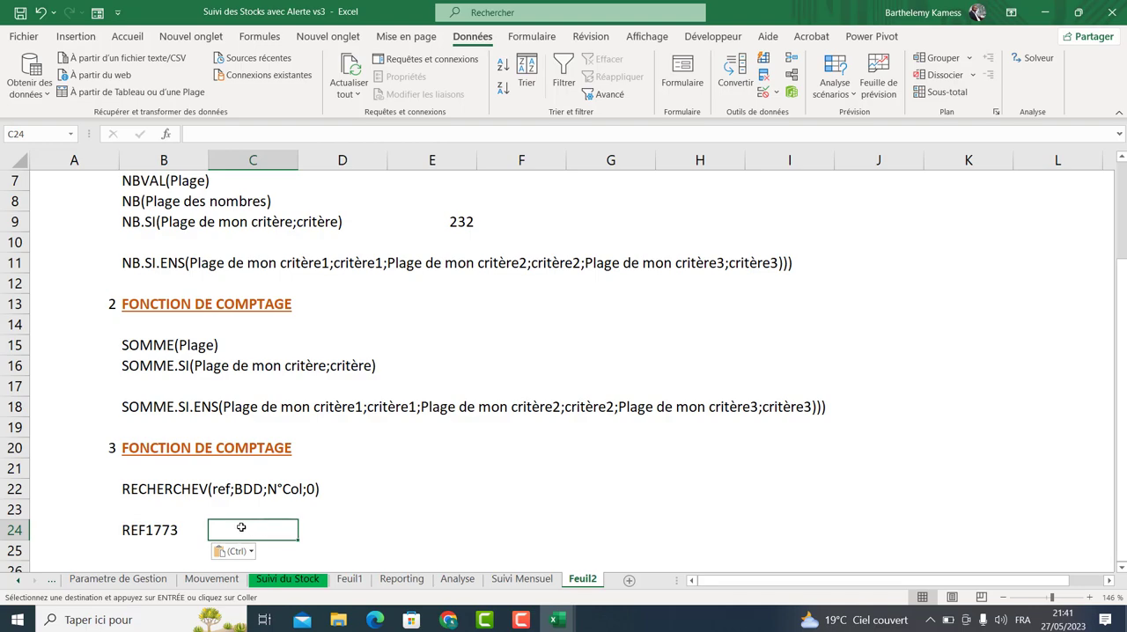
{"action": "left_click", "coordinate": [241, 512]}
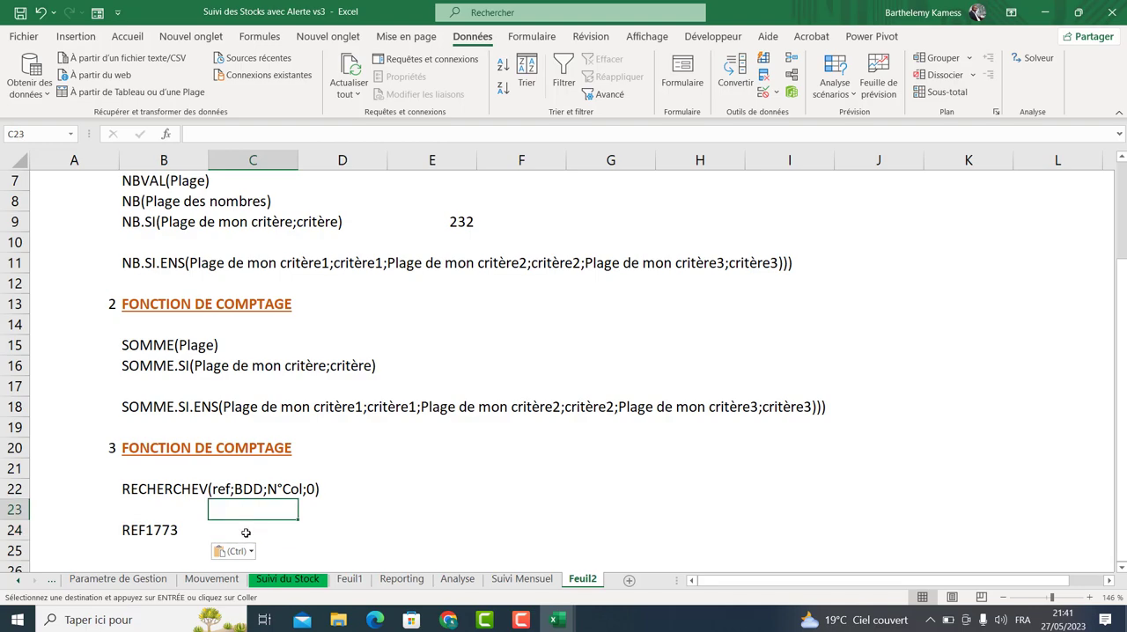
{"action": "type", "text": "PROD"}
{"action": "key", "text": "BackSpace"}
{"action": "key", "text": "BackSpace"}
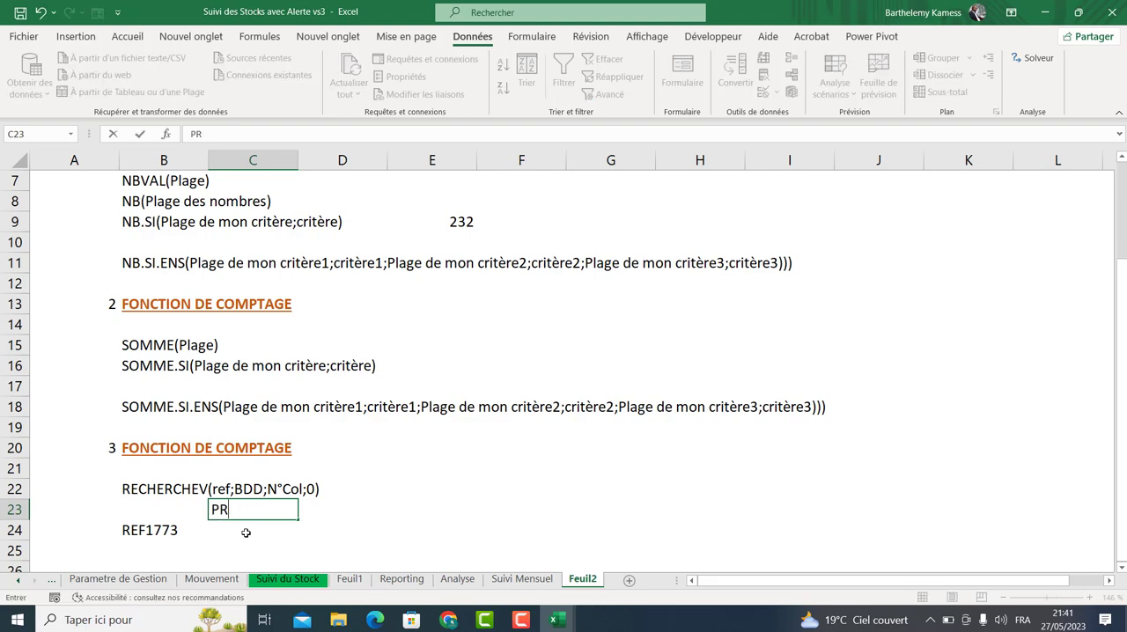
{"action": "key", "text": "BackSpace"}
{"action": "key", "text": "BackSpace"}
{"action": "type", "text": "roduit"}
{"action": "key", "text": "Tab"}
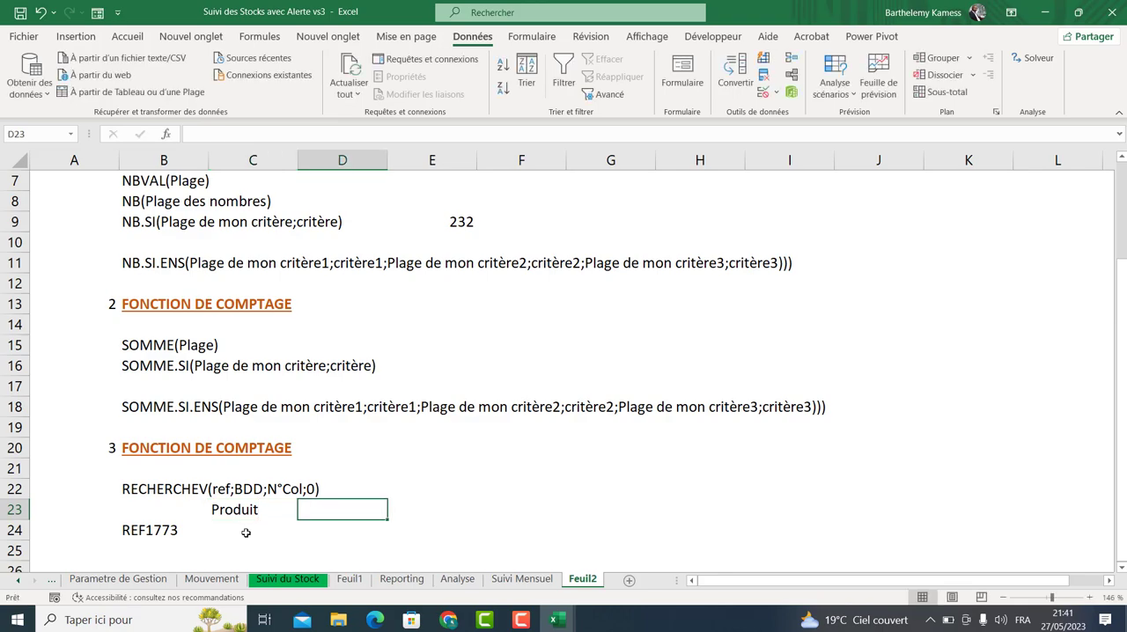
{"action": "type", "text": "Si"}
{"action": "key", "text": "BackSpace"}
{"action": "type", "text": "init"}
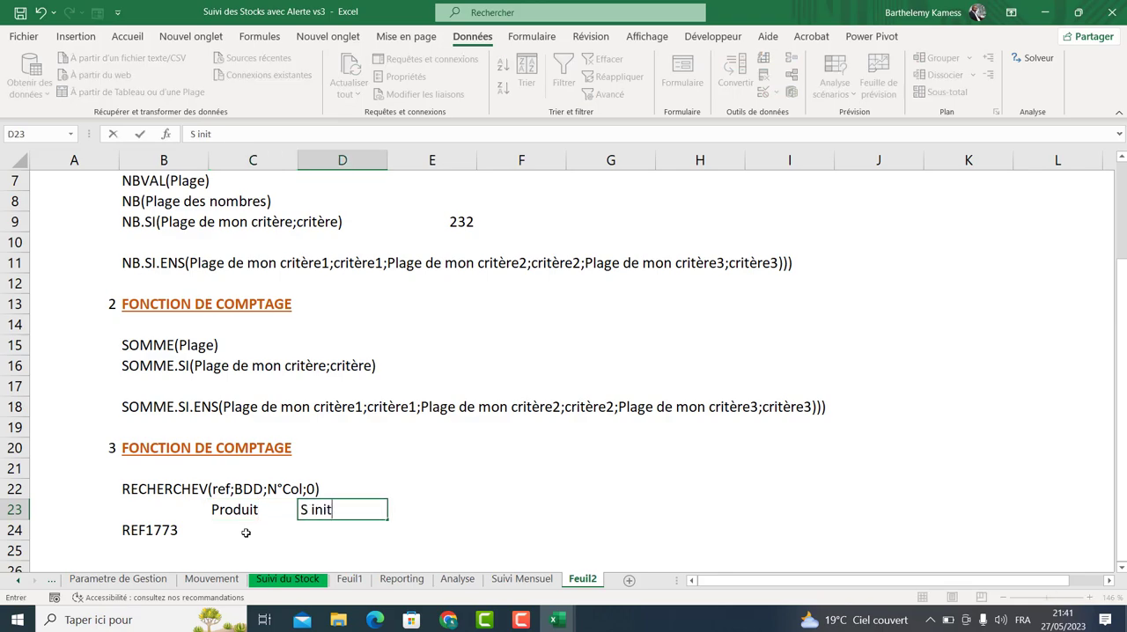
{"action": "type", "text": "ial S"}
{"action": "key", "text": "BackSpace"}
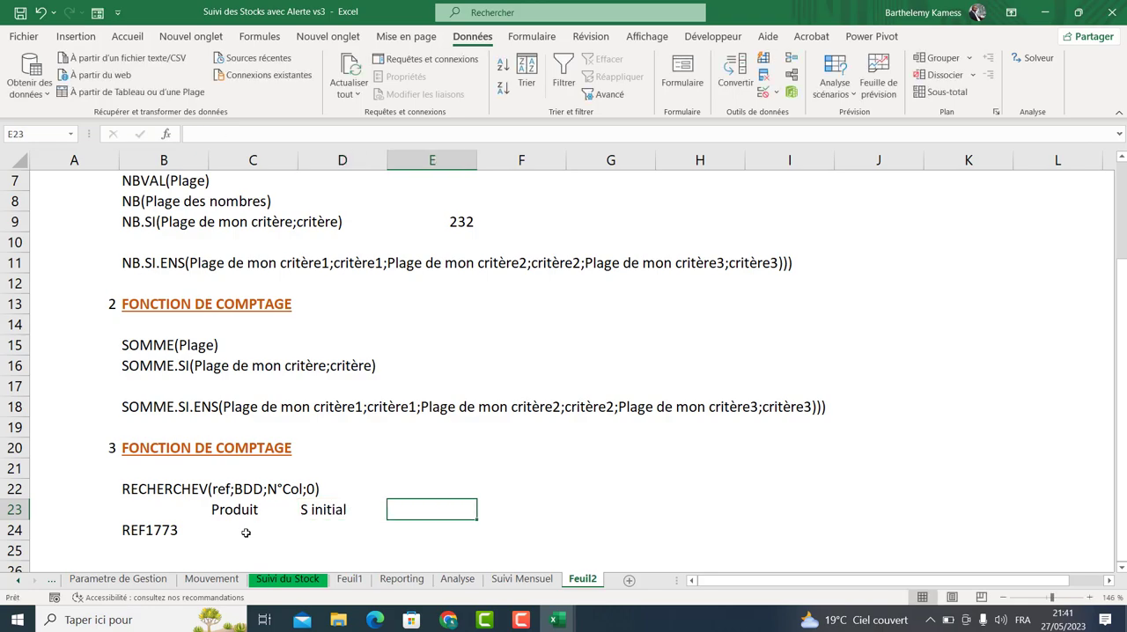
{"action": "type", "text": "SS"}
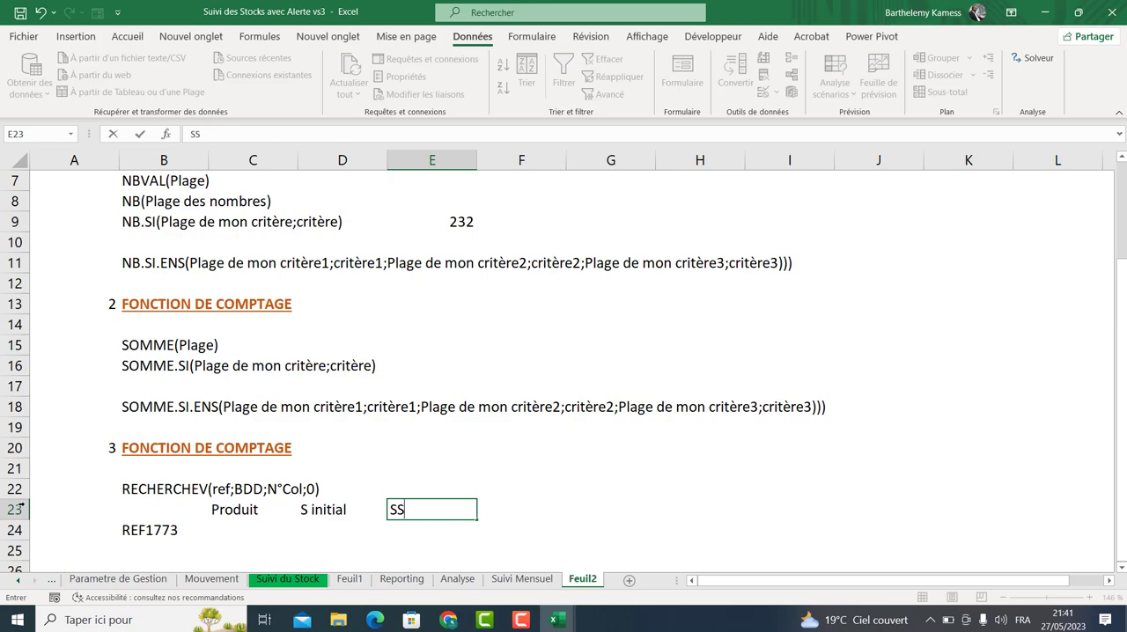
Insert a blank row at row 23 above the headers.
{"action": "left_click", "coordinate": [16, 510]}
{"action": "key", "text": "ctrl+plus"}
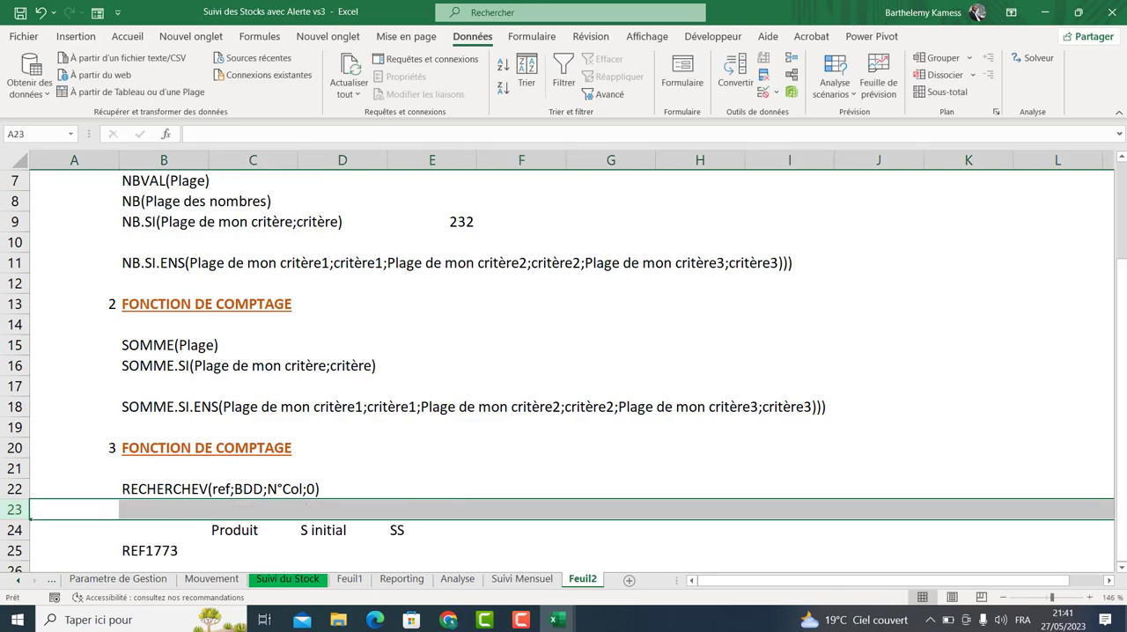
{"action": "scroll", "coordinate": [294, 501], "scroll_direction": "down", "scroll_amount": 1}
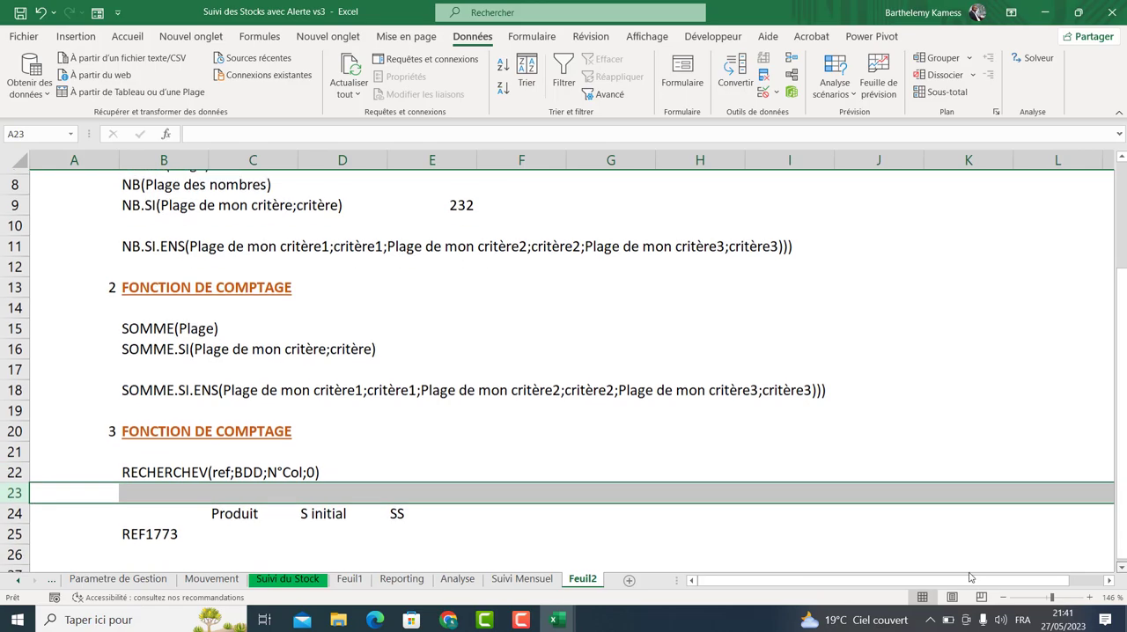
Start a RECHERCHEV formula in C25 using B25 as the lookup value.
{"action": "left_click", "coordinate": [234, 529]}
{"action": "type", "text": "+re"}
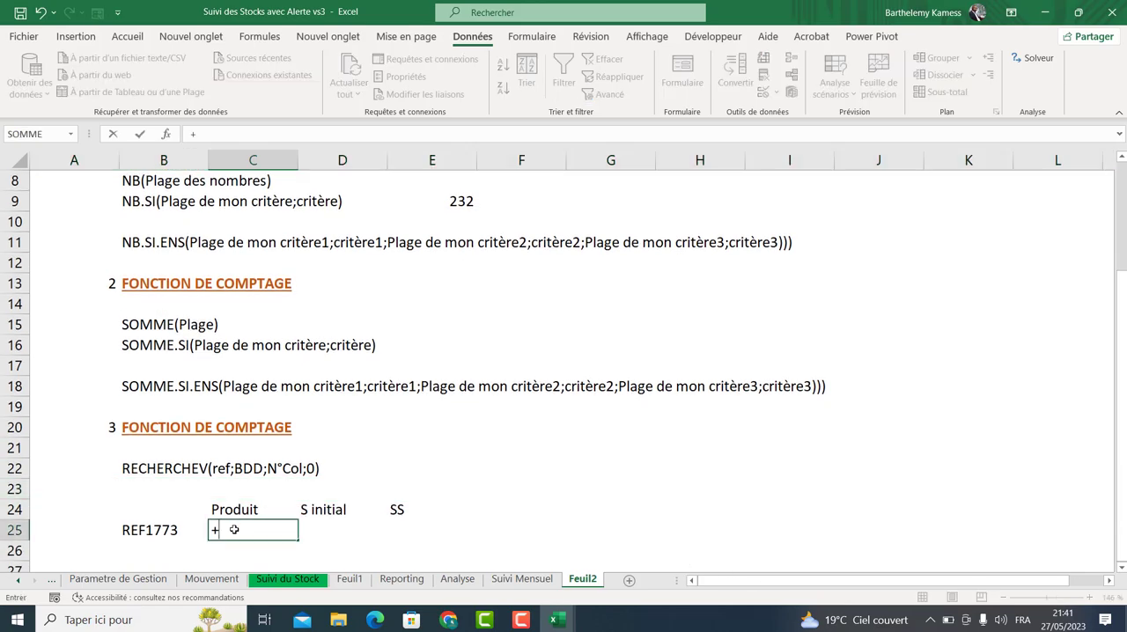
{"action": "key", "text": "BackSpace"}
{"action": "key", "text": "BackSpace"}
{"action": "key", "text": "BackSpace"}
{"action": "type", "text": "+REC"}
{"action": "key", "text": "Down"}
{"action": "key", "text": "Down"}
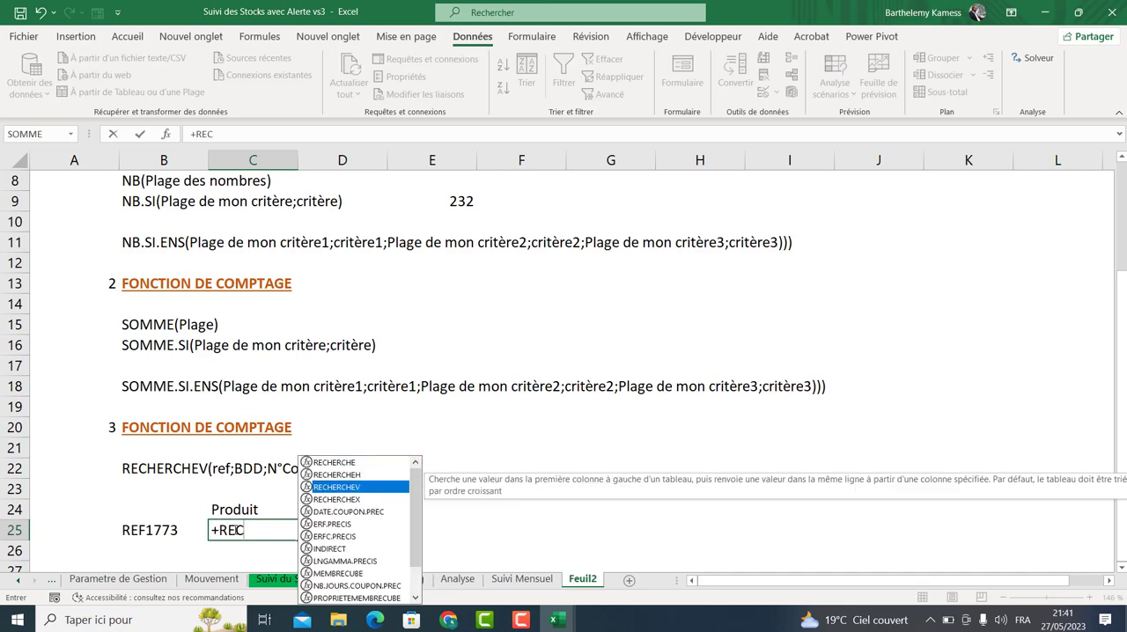
{"action": "key", "text": "Tab"}
{"action": "left_click", "coordinate": [128, 532]}
{"action": "type", "text": "."}
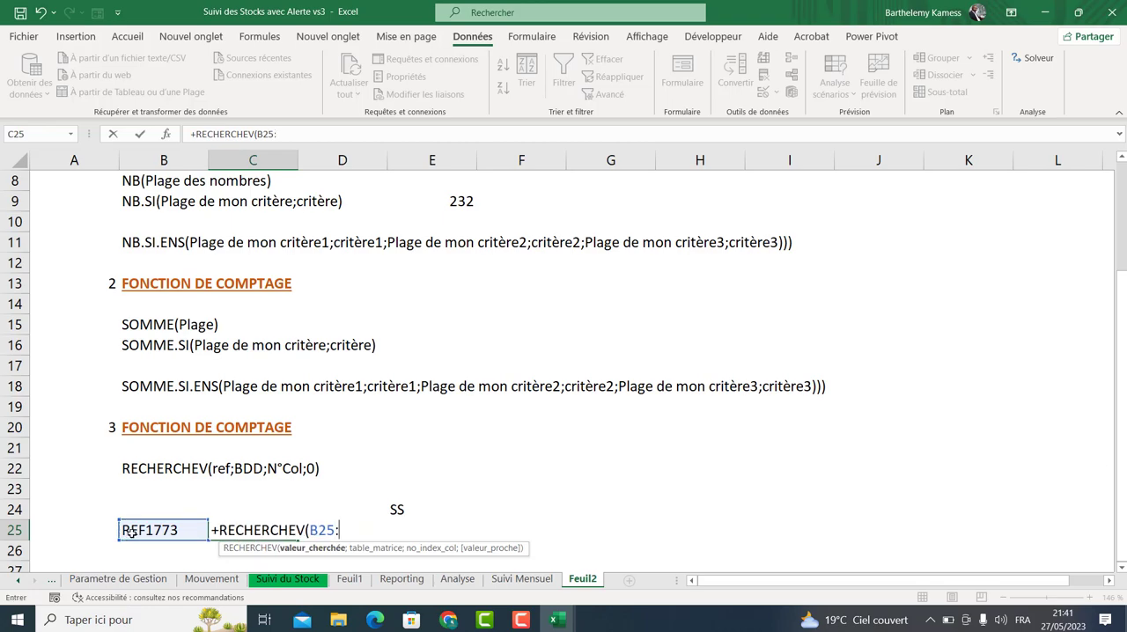
{"action": "key", "text": "BackSpace"}
{"action": "type", "text": ";"}
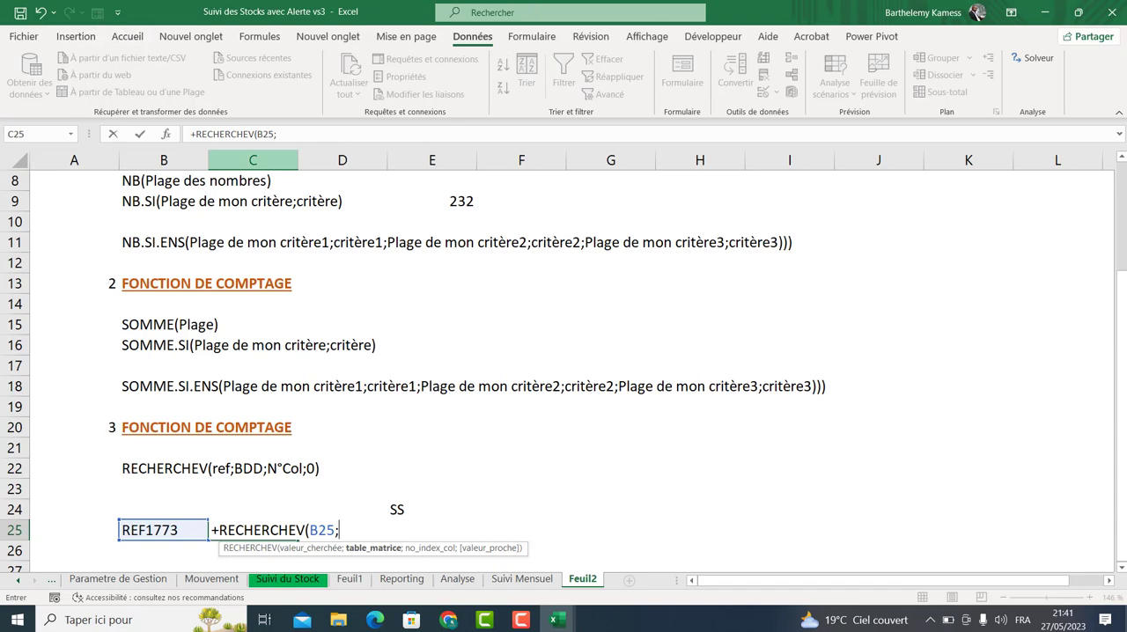
Complete the formula with 'Parametre de Gestion'!C2:F10 as the table, column 2 and exact match 0.
{"action": "left_click", "coordinate": [117, 579]}
{"action": "left_click_drag", "start_coordinate": [180, 184], "coordinate": [444, 299]}
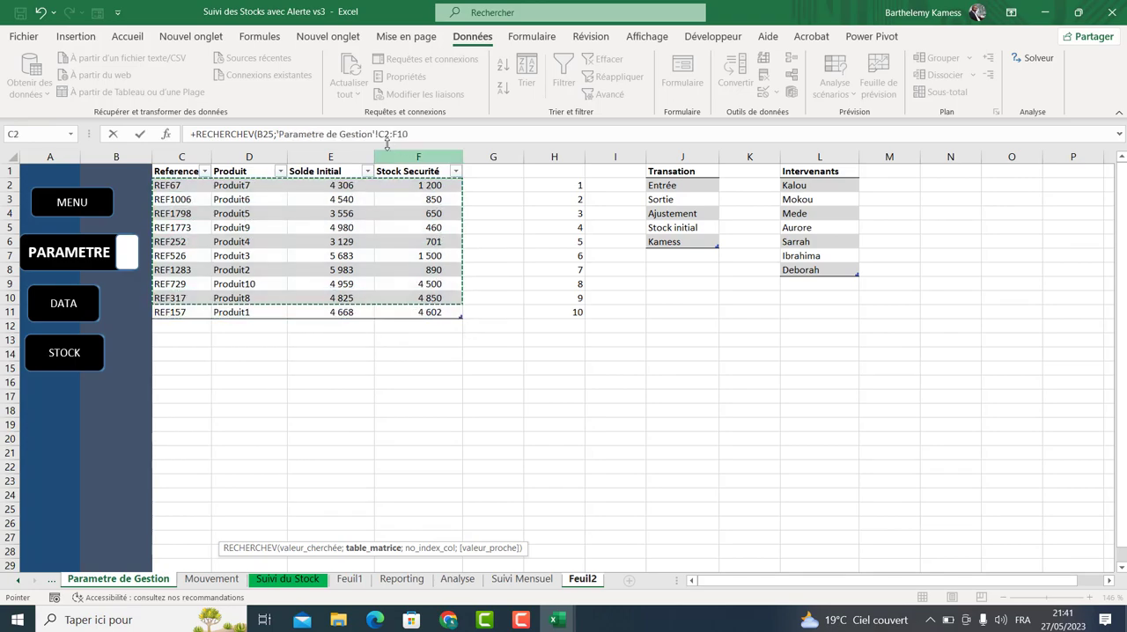
{"action": "left_click", "coordinate": [420, 132]}
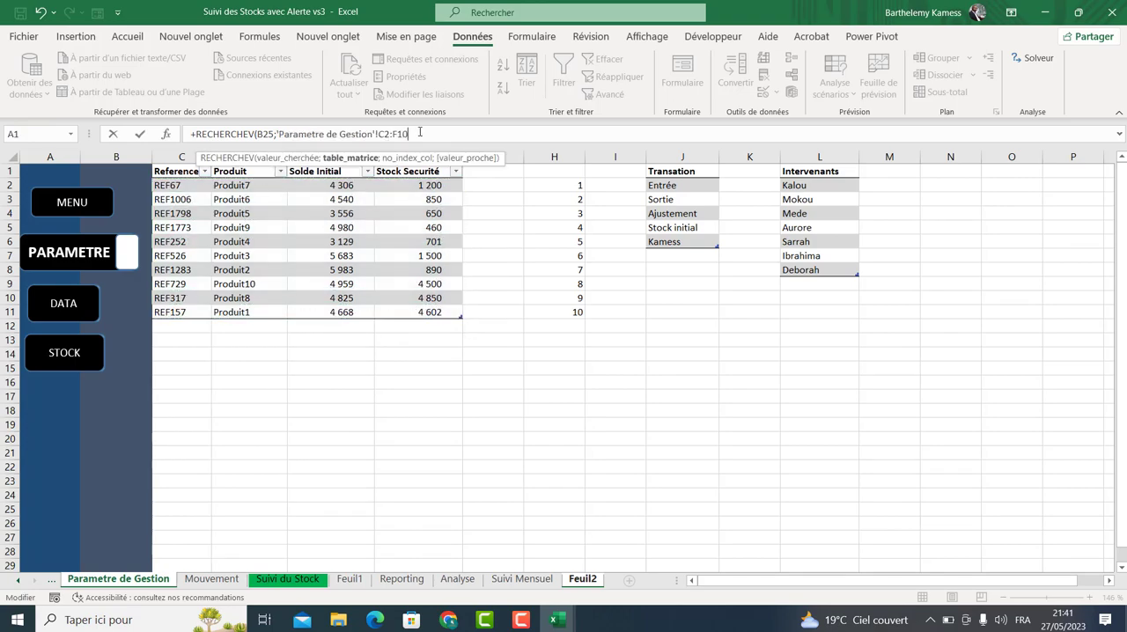
{"action": "type", "text": ";"}
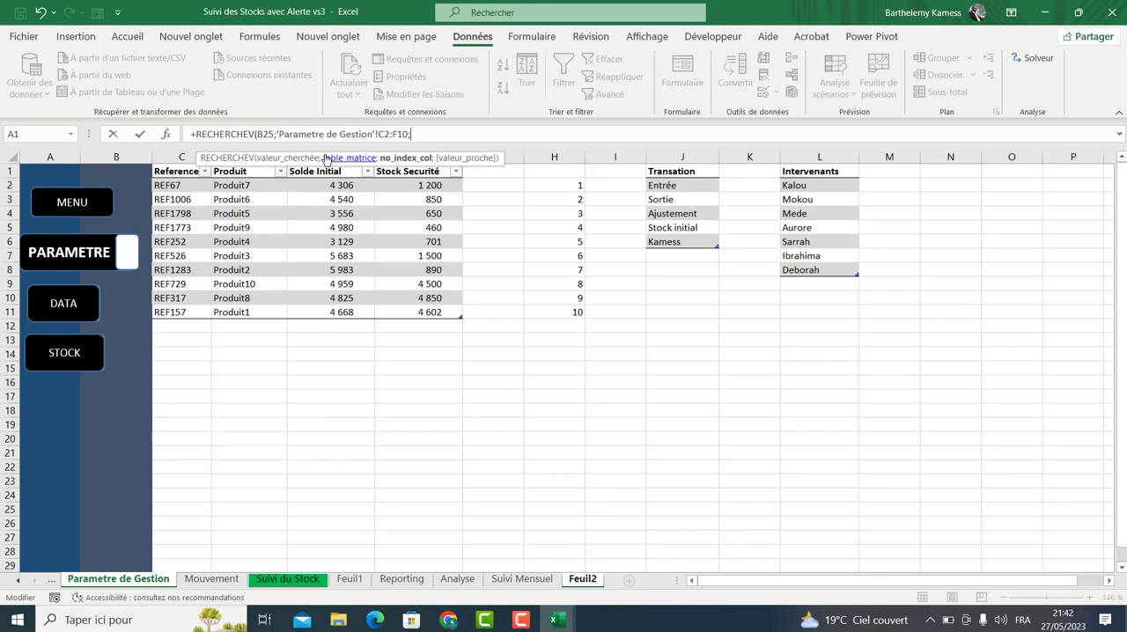
{"action": "left_click_drag", "start_coordinate": [322, 157], "coordinate": [601, 110]}
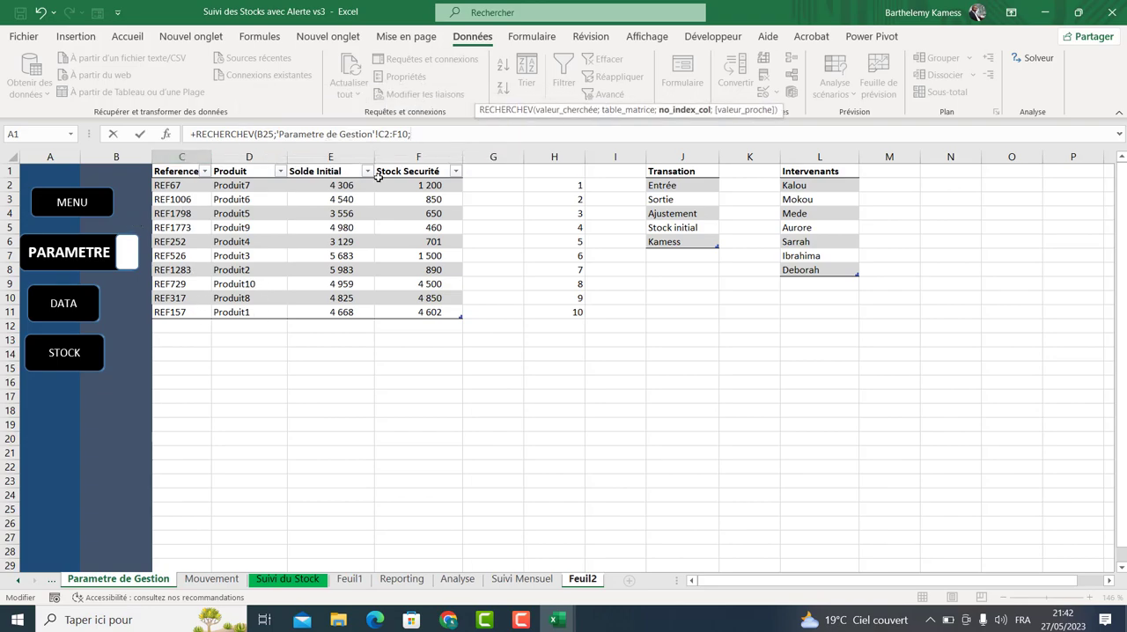
{"action": "type", "text": ";0)"}
{"action": "key", "text": "Return"}
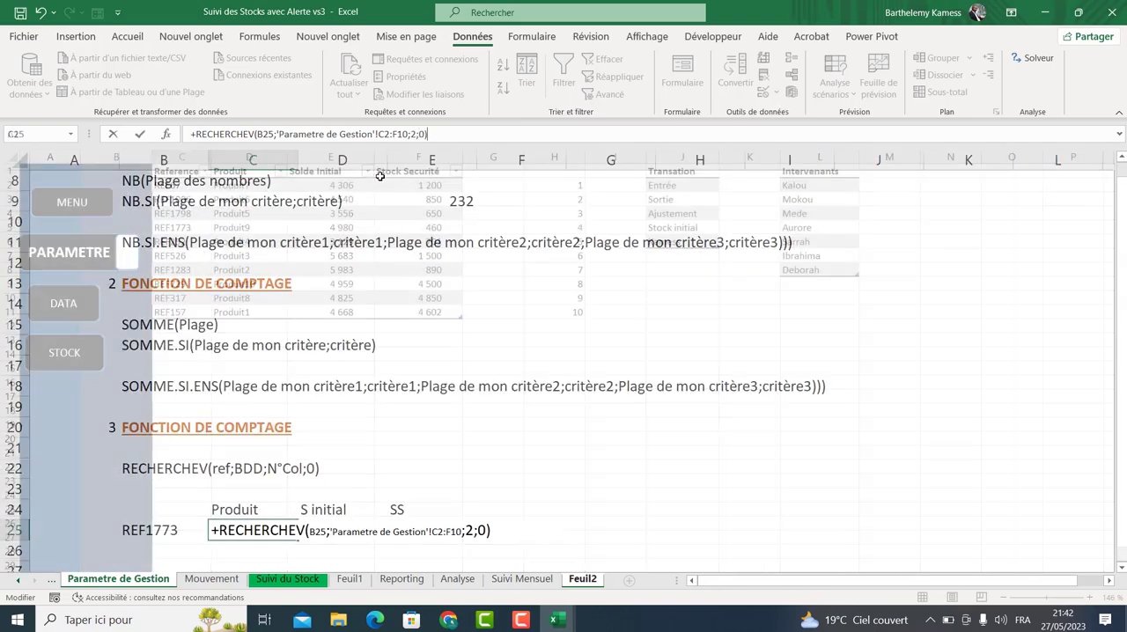
Compare the lookup result with the REF1773 row of the Parametre de Gestion table.
{"action": "left_click", "coordinate": [248, 533]}
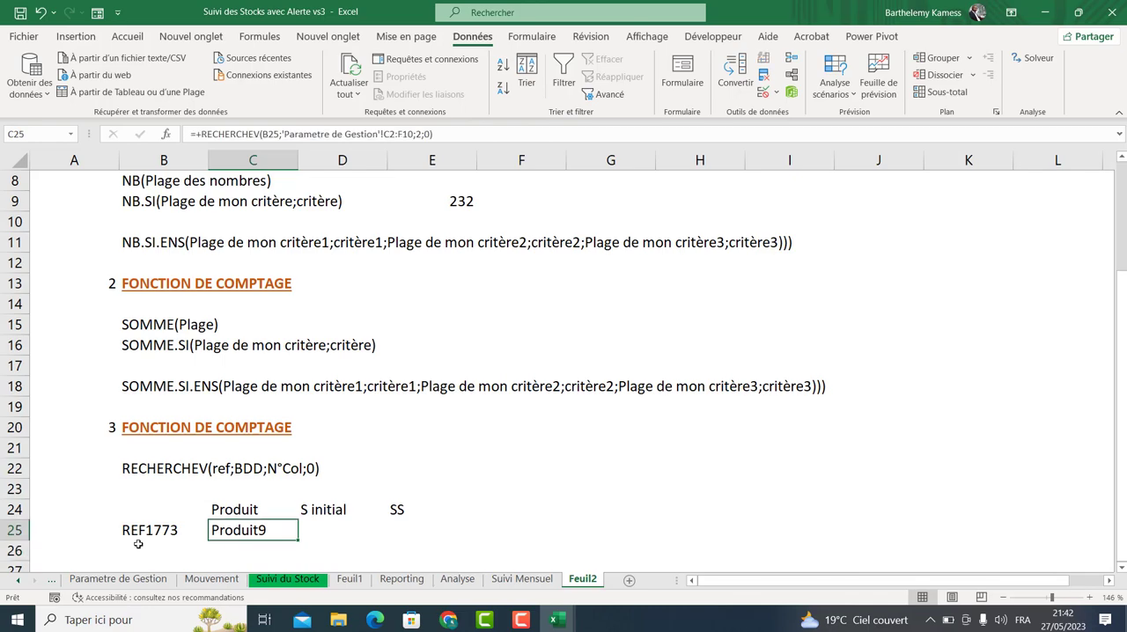
{"action": "left_click", "coordinate": [146, 584]}
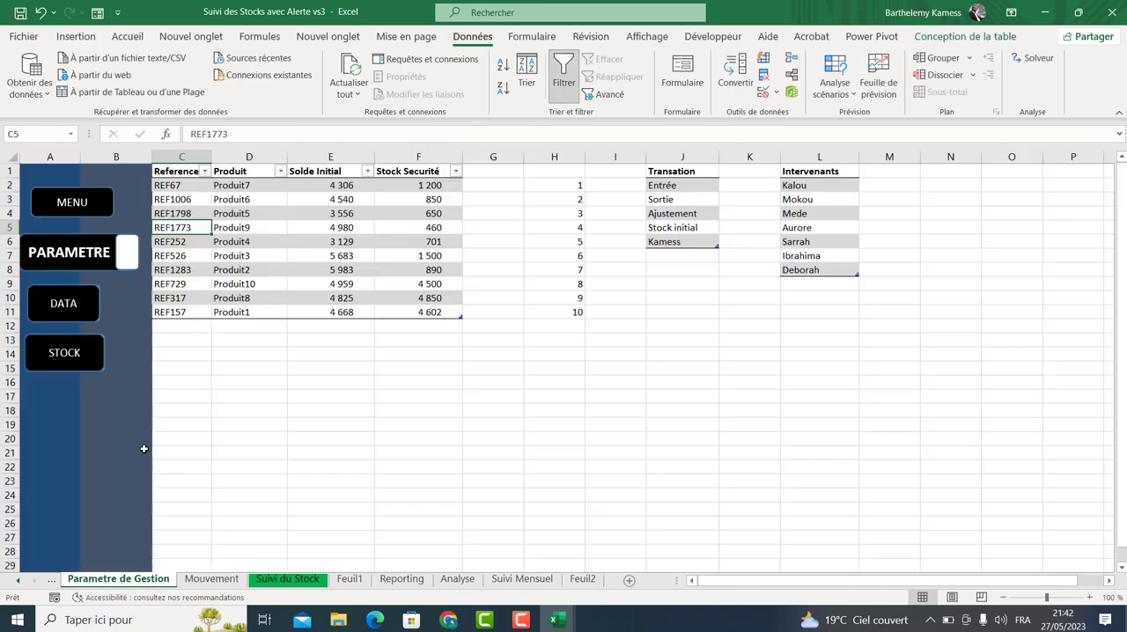
{"action": "left_click", "coordinate": [244, 228]}
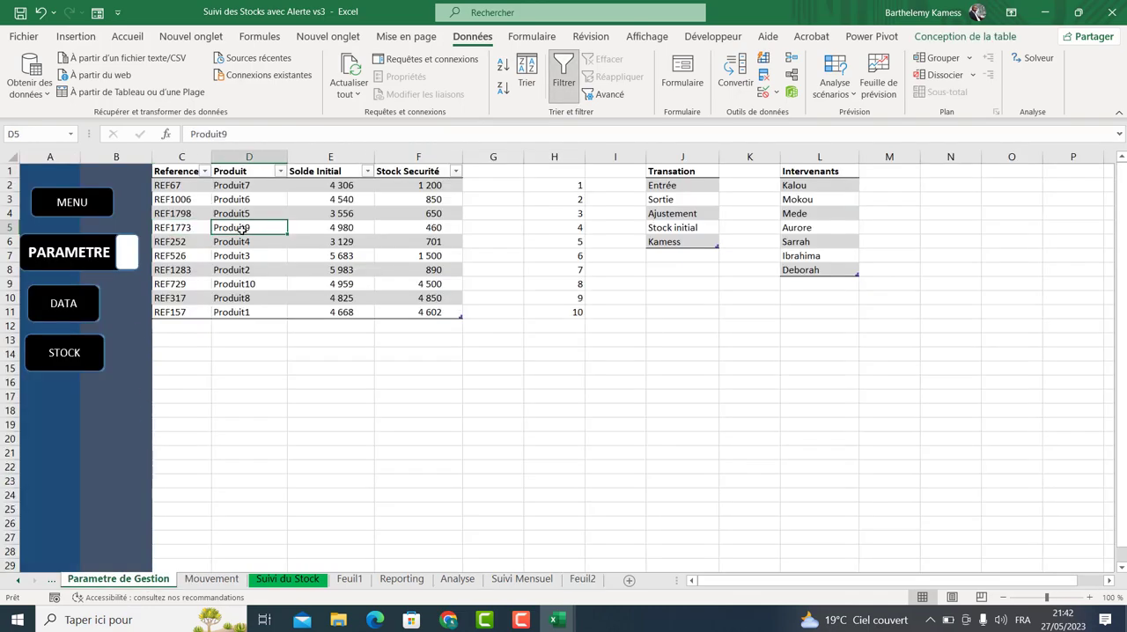
{"action": "left_click", "coordinate": [340, 228]}
{"action": "left_click", "coordinate": [447, 229]}
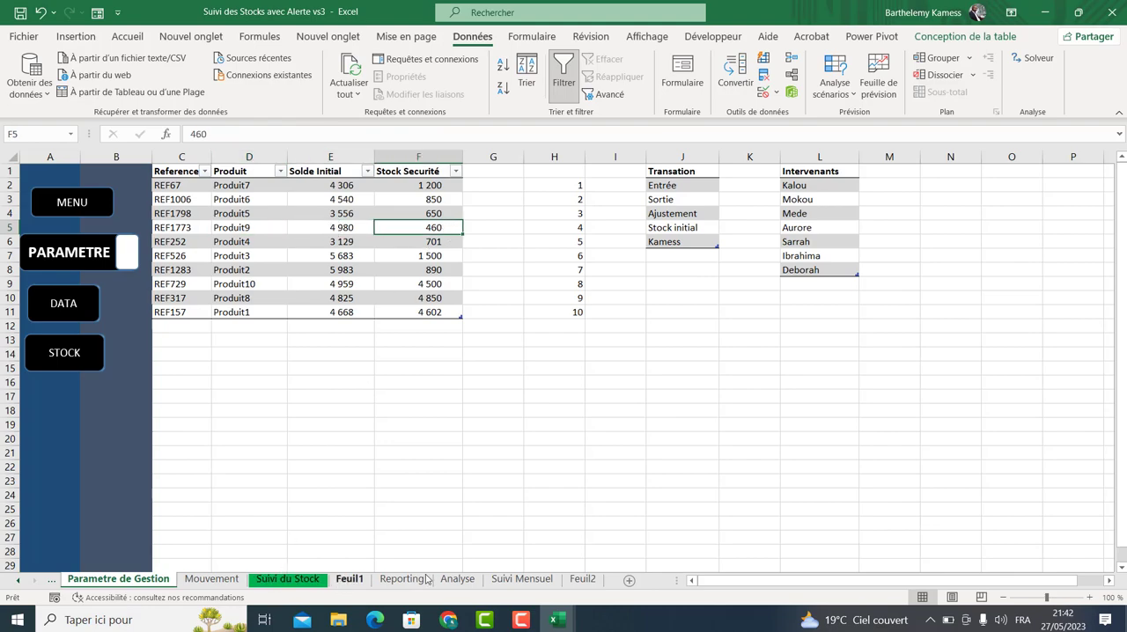
{"action": "left_click", "coordinate": [582, 578]}
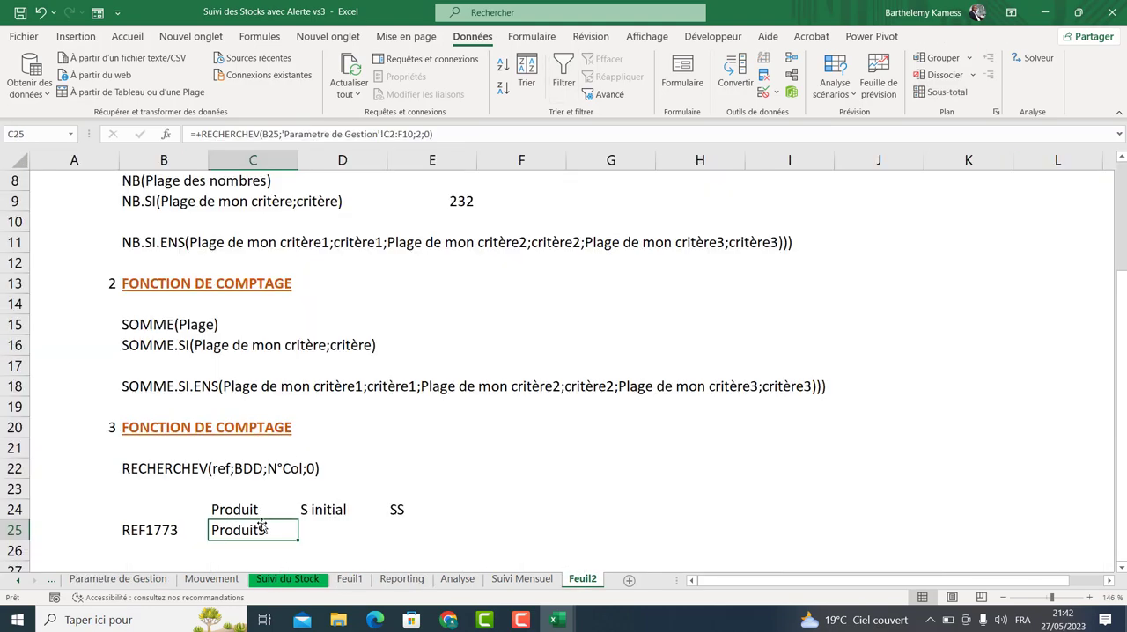
Copy the C25 lookup formula into D25.
{"action": "key", "text": "ctrl+c"}
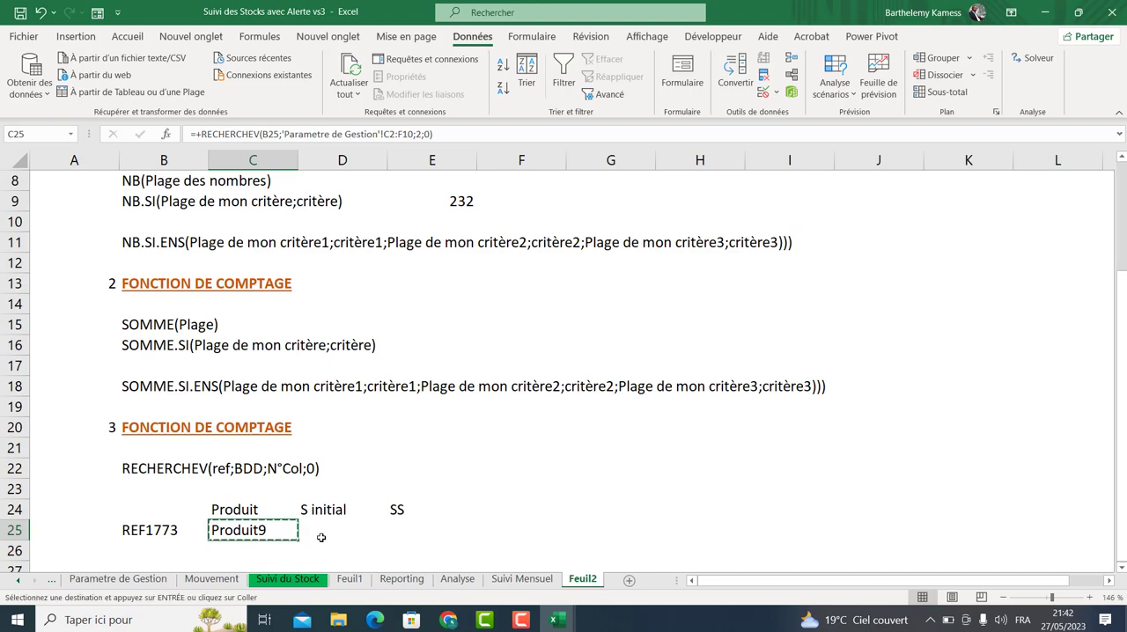
{"action": "left_click", "coordinate": [317, 534]}
{"action": "key", "text": "ctrl+v"}
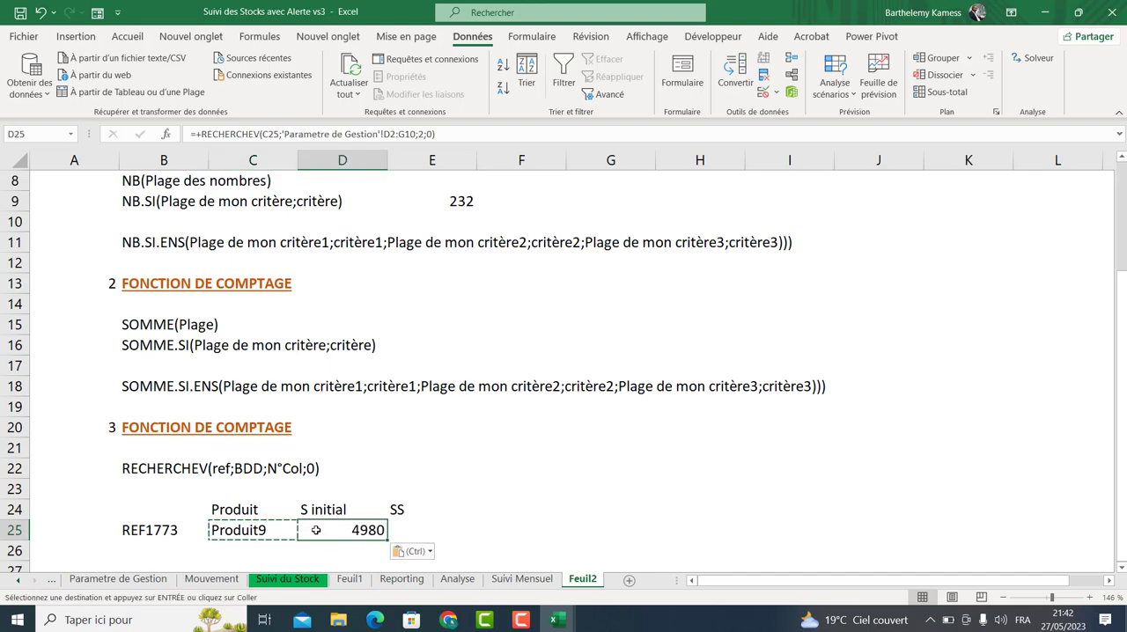
{"action": "double_click", "coordinate": [317, 534]}
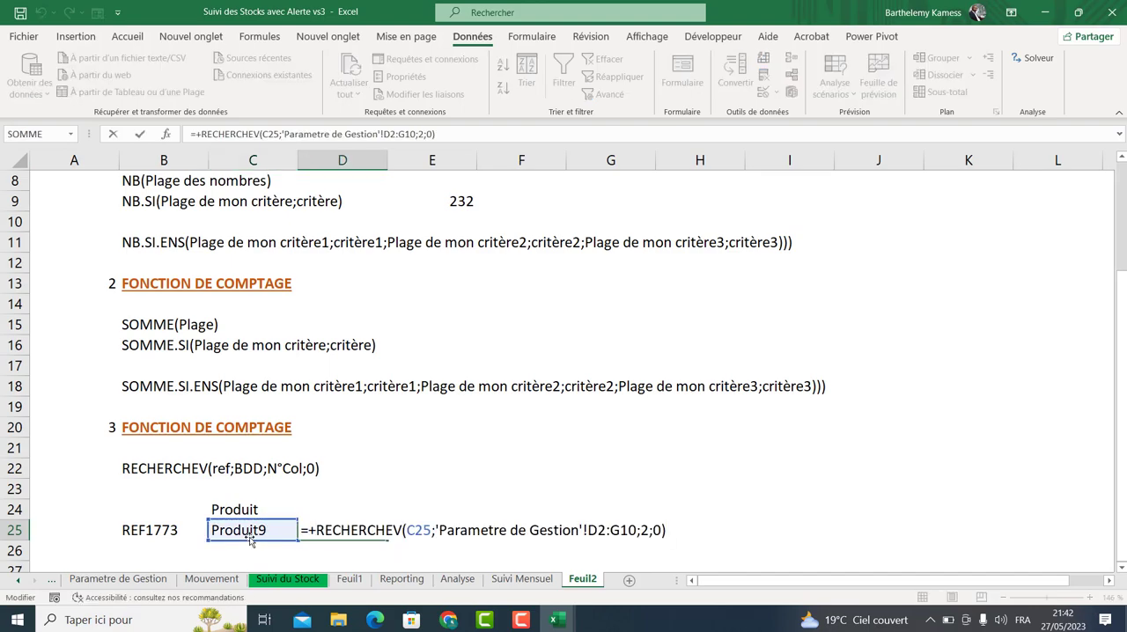
{"action": "left_click", "coordinate": [253, 539]}
{"action": "key", "text": "shift+Left"}
{"action": "key", "text": "Escape"}
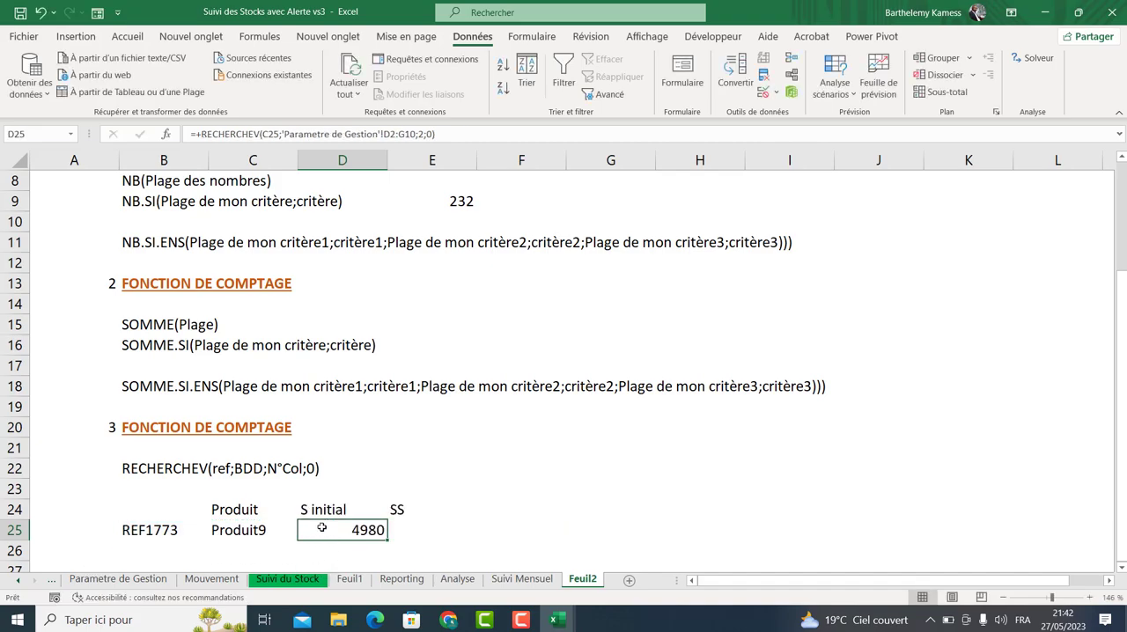
Change the D25 lookup formula so its lookup value refers to B25.
{"action": "double_click", "coordinate": [324, 534]}
{"action": "left_click", "coordinate": [185, 546]}
{"action": "left_click", "coordinate": [181, 537]}
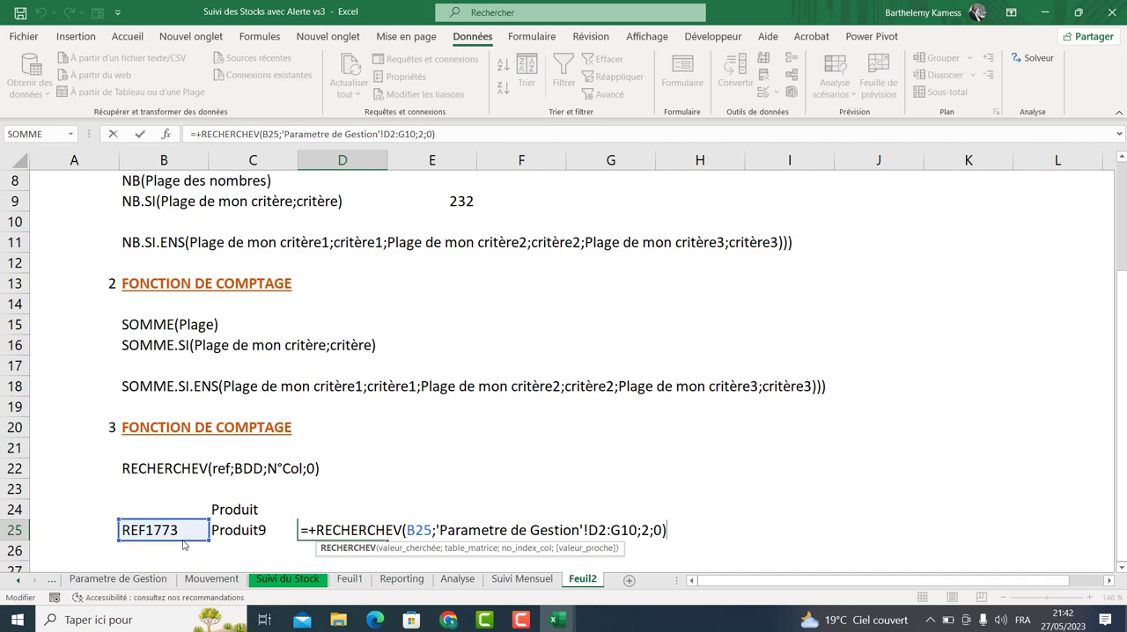
{"action": "key", "text": "Return"}
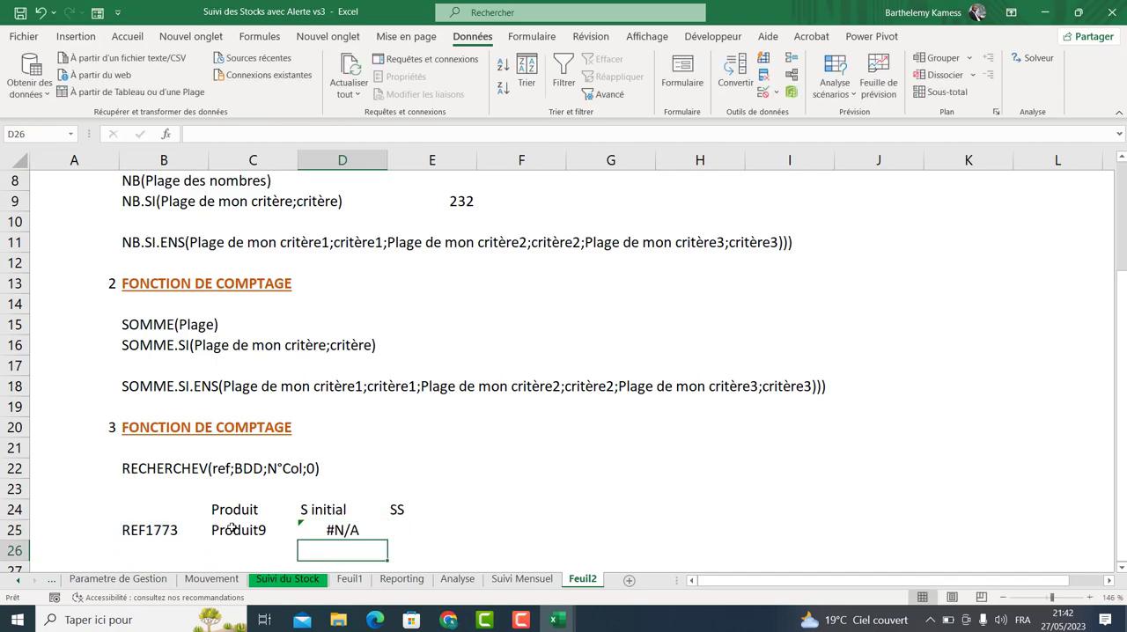
Set the column number in the D25 lookup formula to 3.
{"action": "double_click", "coordinate": [333, 530]}
{"action": "left_click", "coordinate": [642, 529]}
{"action": "key", "text": "Return"}
Review the Parametre de Gestion table columns and compare the C25 and D25 lookup formulas.
{"action": "left_click", "coordinate": [138, 580]}
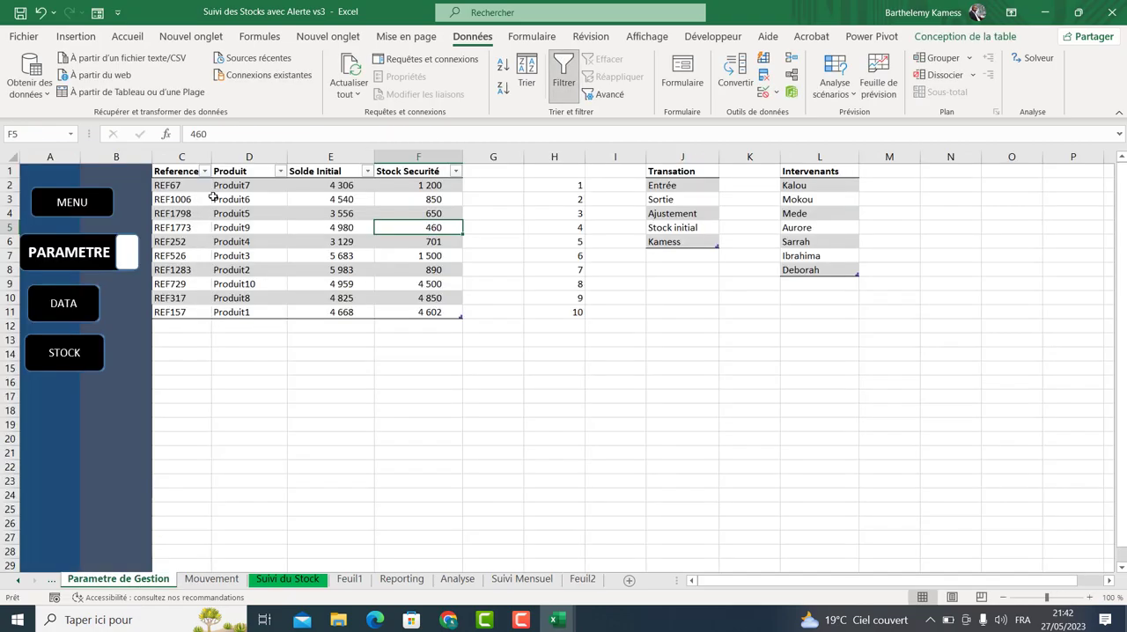
{"action": "left_click", "coordinate": [348, 151]}
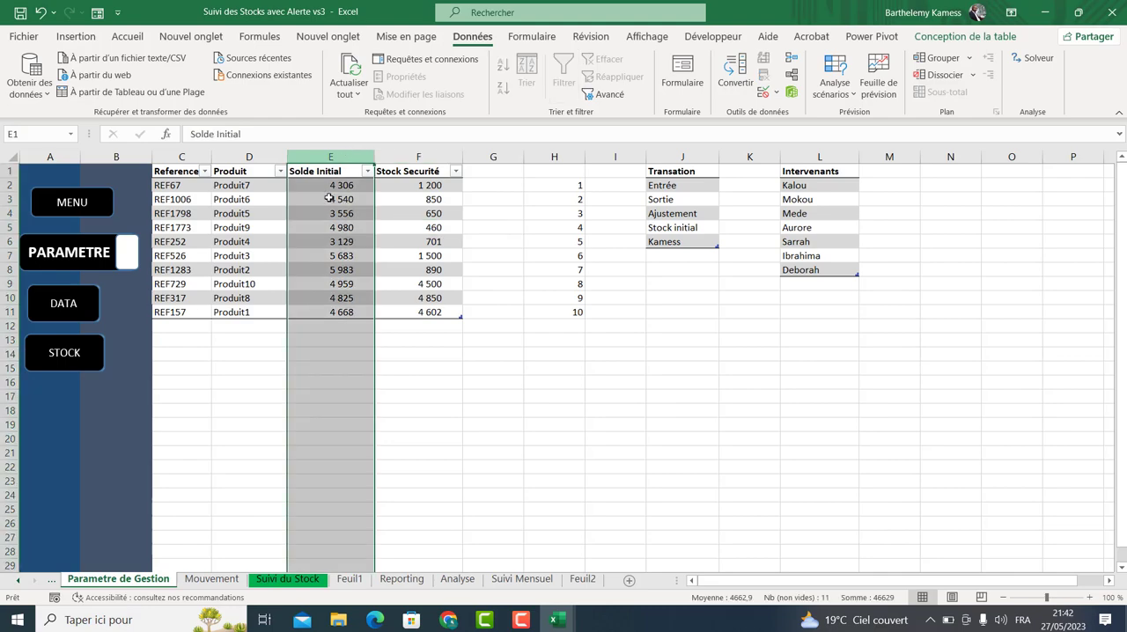
{"action": "left_click", "coordinate": [581, 578]}
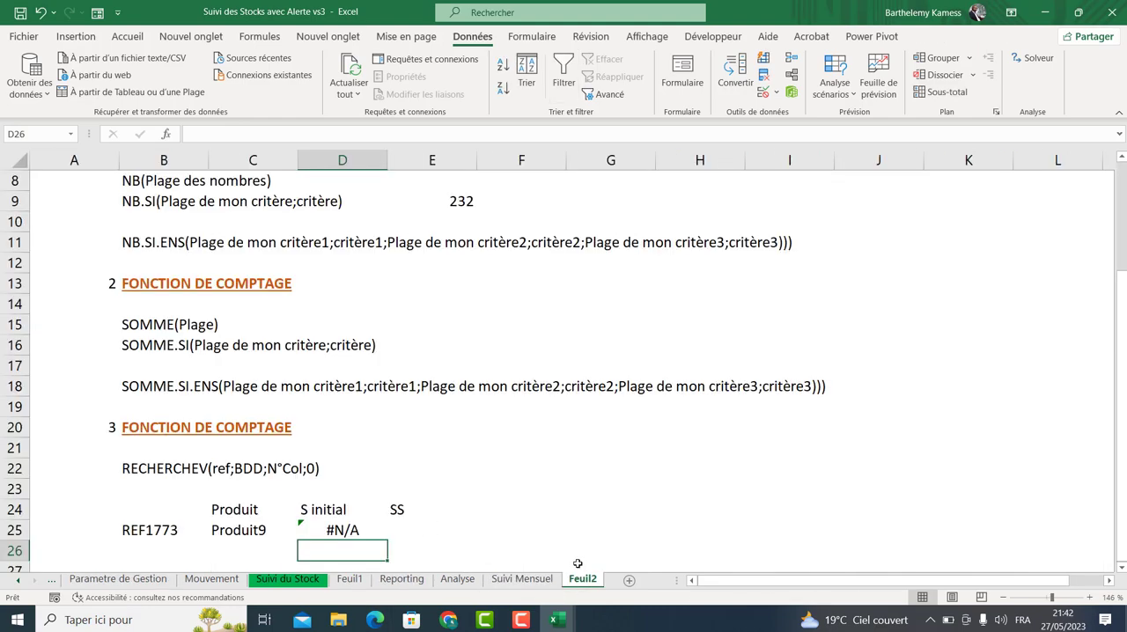
{"action": "double_click", "coordinate": [332, 530]}
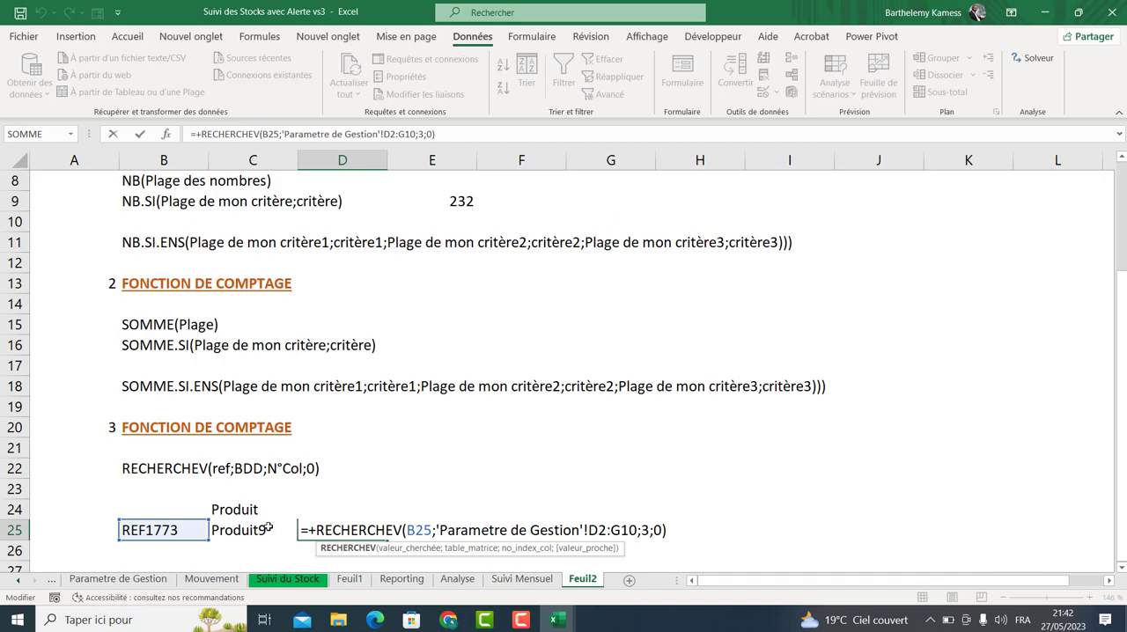
{"action": "key", "text": "Return"}
{"action": "double_click", "coordinate": [230, 530]}
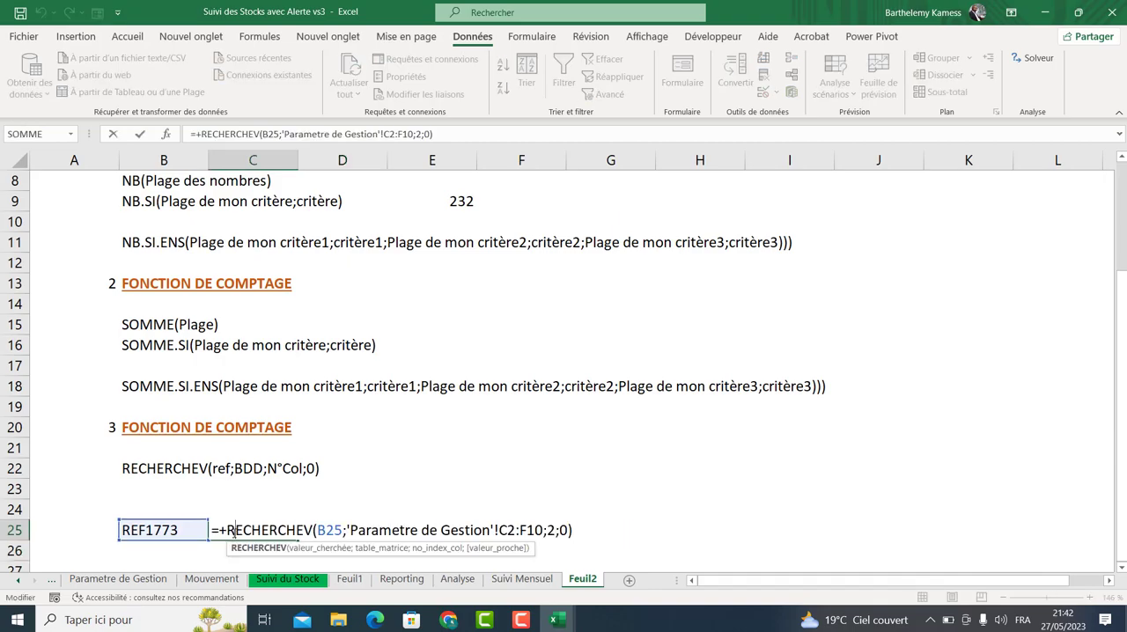
{"action": "key", "text": "Return"}
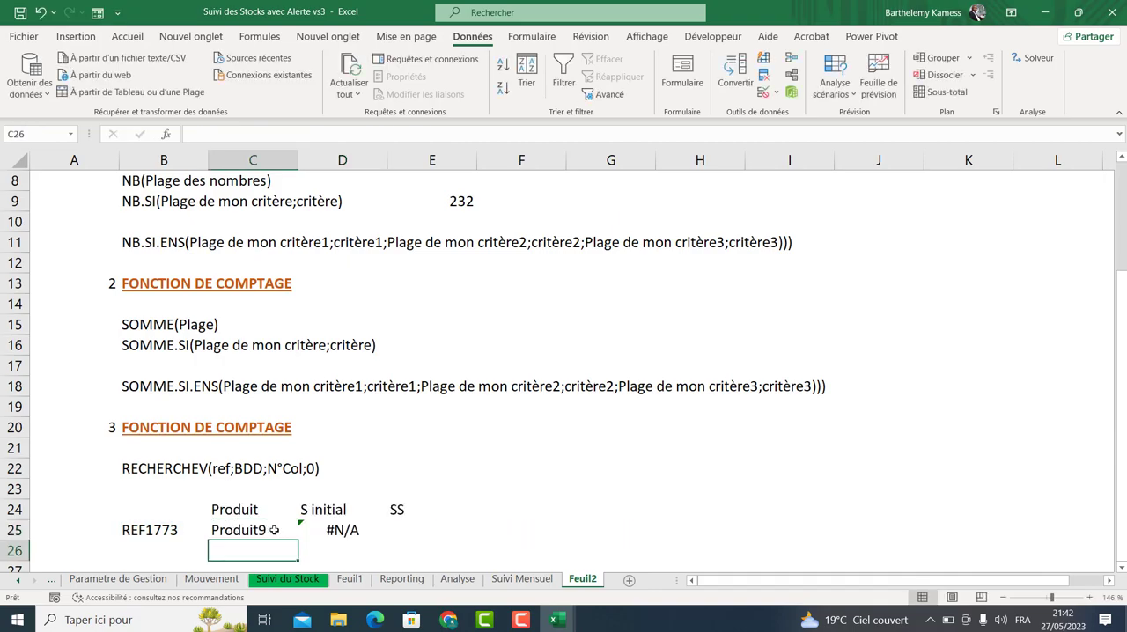
{"action": "double_click", "coordinate": [334, 530]}
{"action": "key", "text": "Escape"}
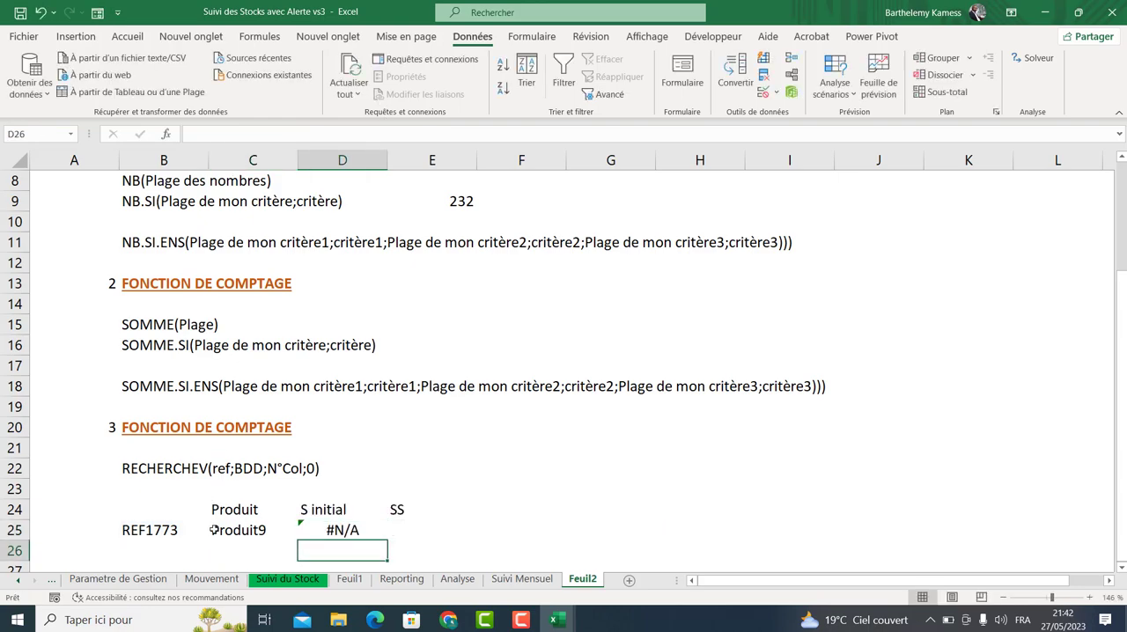
{"action": "double_click", "coordinate": [220, 529]}
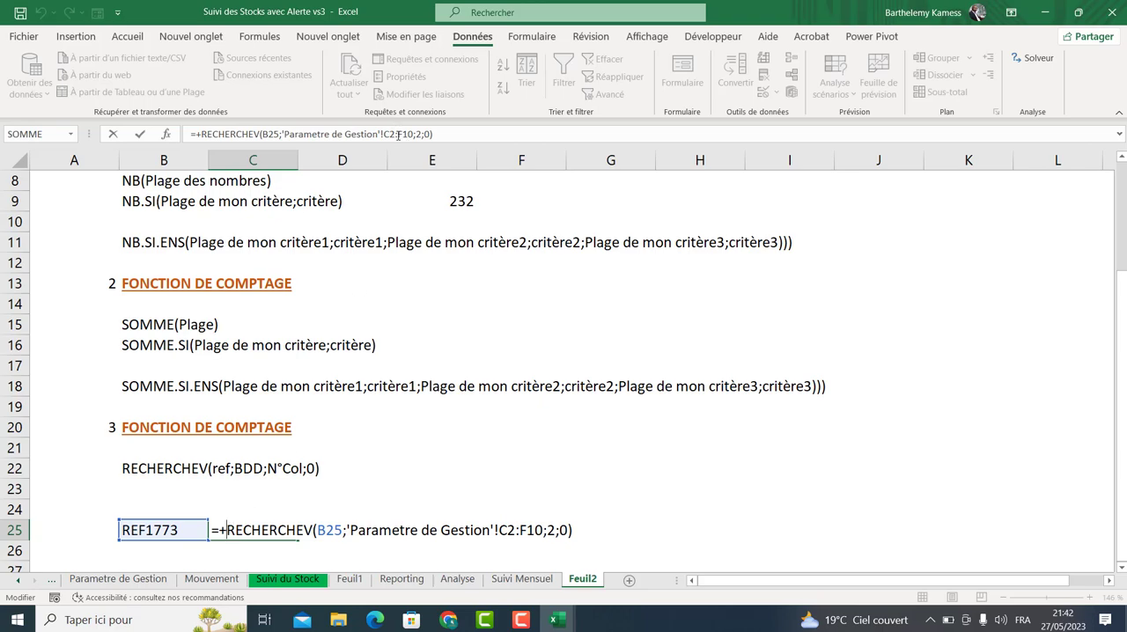
{"action": "key", "text": "Return"}
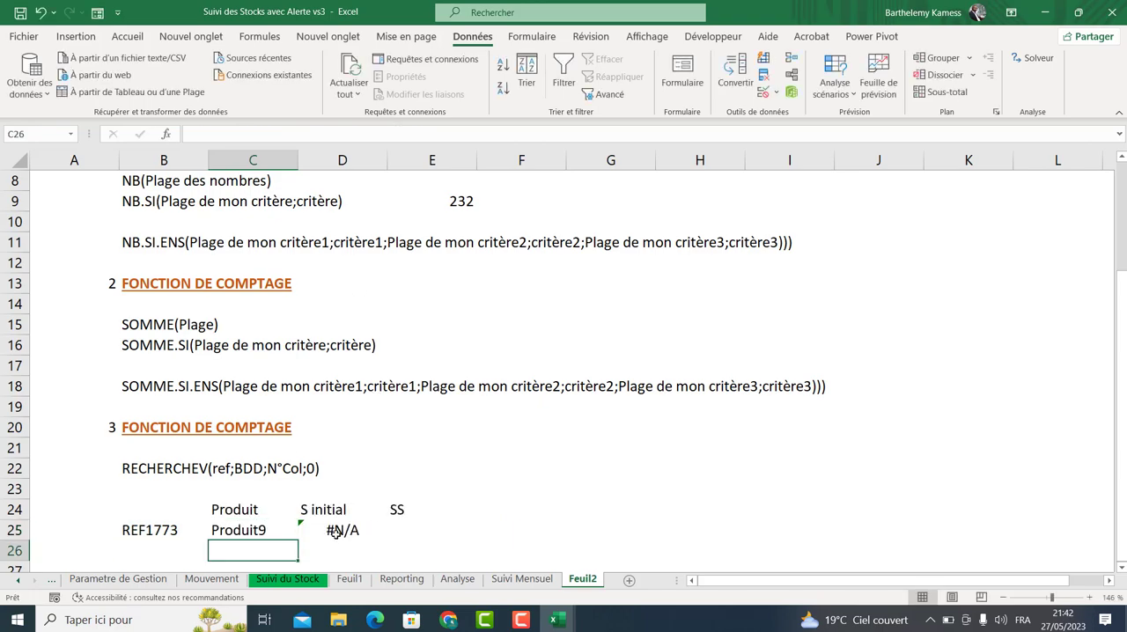
Change the D25 formula's table range to 'Parametre de Gestion'!C2:F10.
{"action": "left_click", "coordinate": [339, 530]}
{"action": "double_click", "coordinate": [339, 530]}
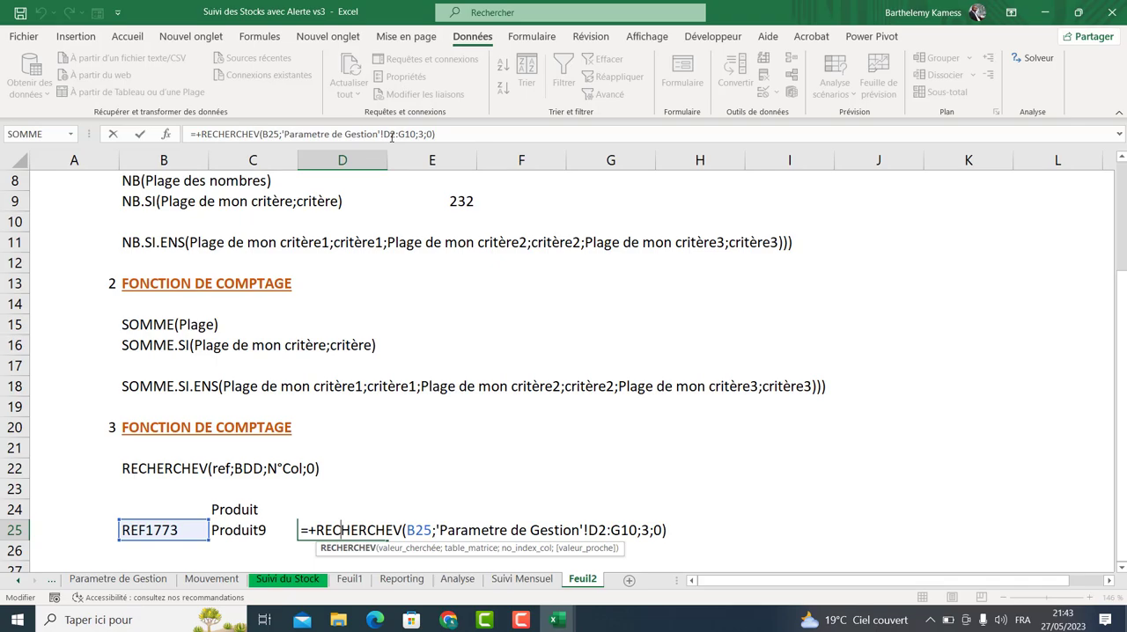
{"action": "left_click", "coordinate": [386, 134]}
{"action": "key", "text": "BackSpace"}
{"action": "type", "text": "C"}
{"action": "left_click", "coordinate": [401, 134]}
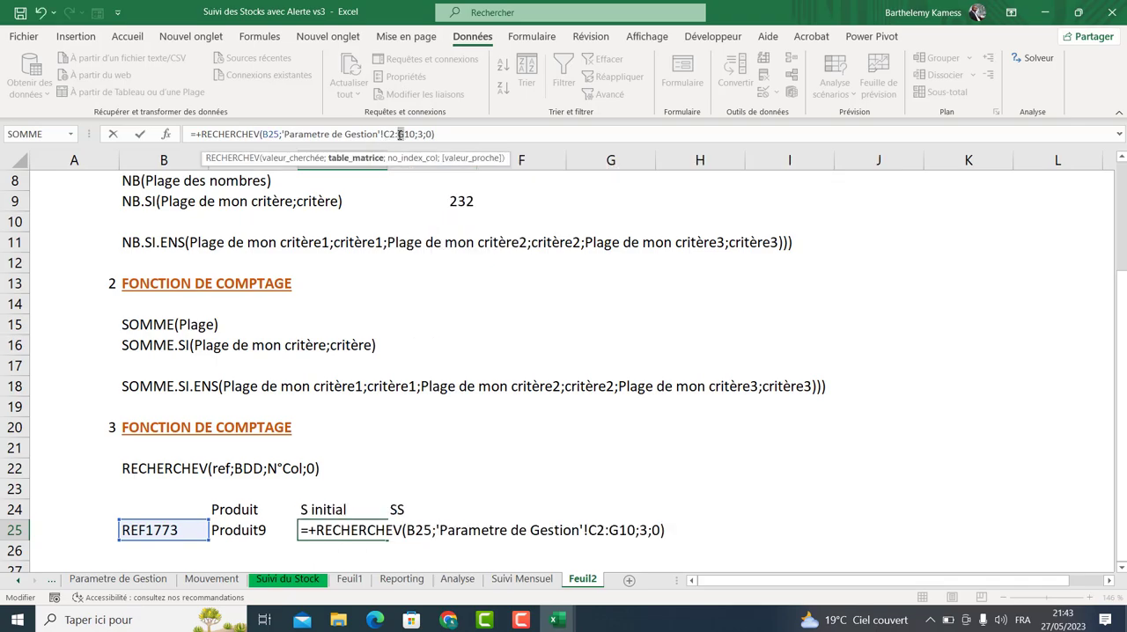
{"action": "key", "text": "BackSpace"}
{"action": "type", "text": "F"}
{"action": "key", "text": "Return"}
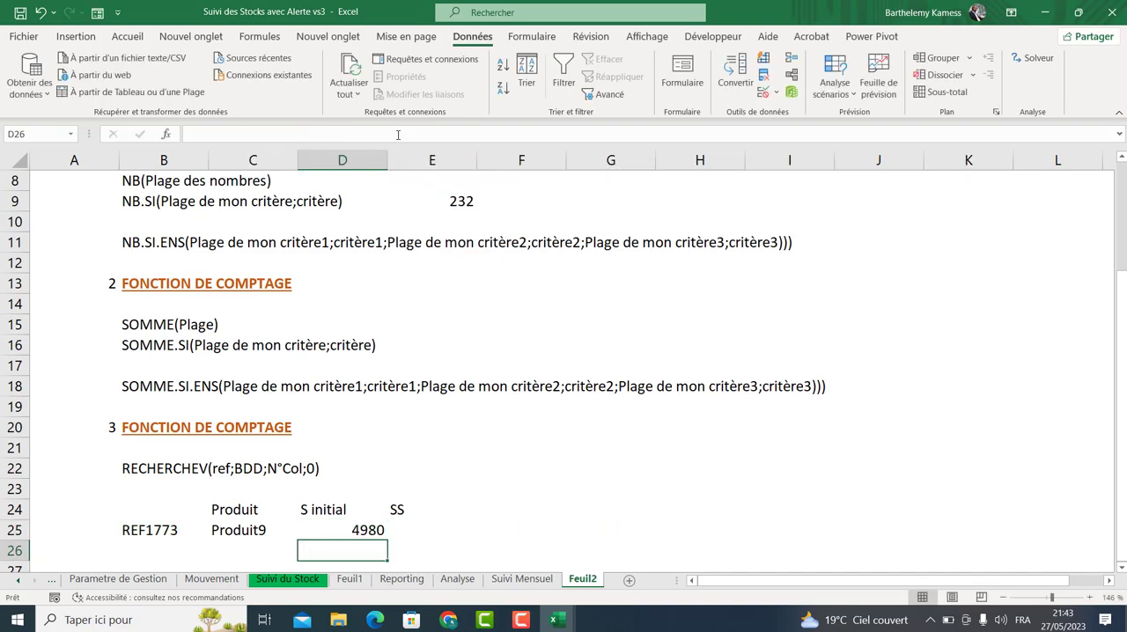
Add section heading 4 FONCTION LOGIQUE in row 28, with the number in column A and title in B.
{"action": "left_click", "coordinate": [405, 531]}
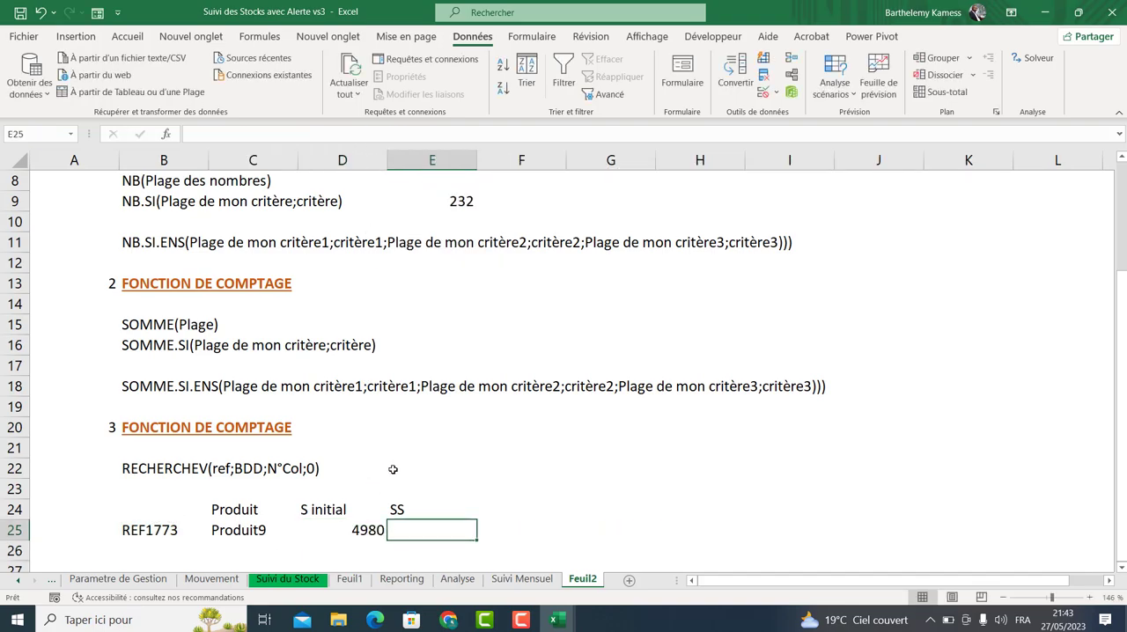
{"action": "mouse_move", "coordinate": [1121, 423]}
{"action": "left_mouse_down"}
{"action": "mouse_move", "coordinate": [1122, 324]}
{"action": "mouse_move", "coordinate": [1122, 422]}
{"action": "left_mouse_up"}
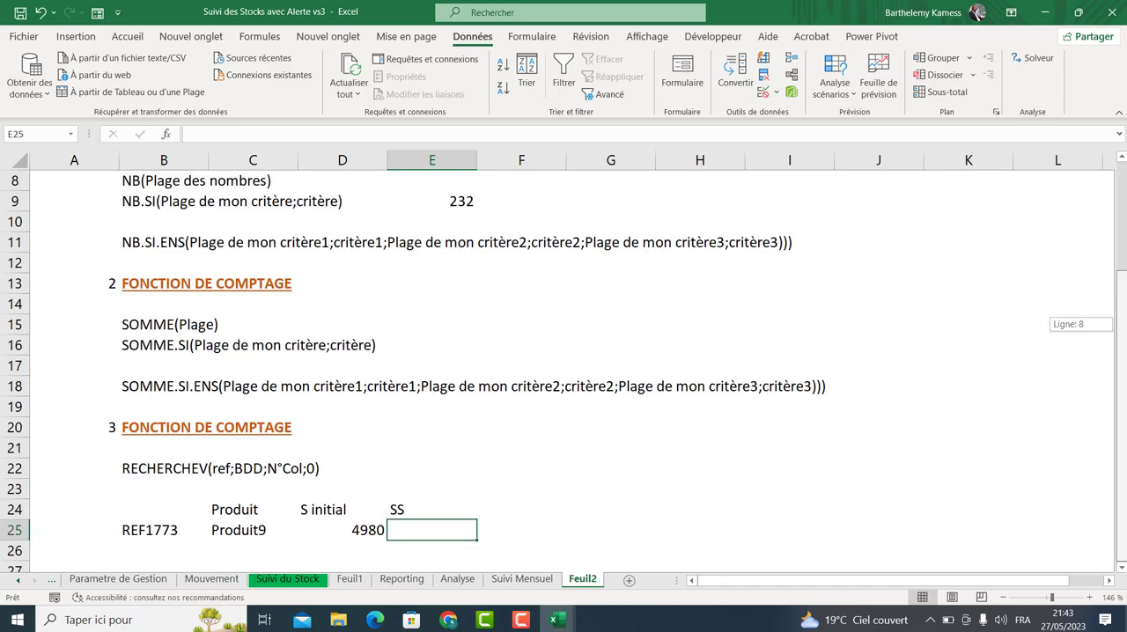
{"action": "left_click", "coordinate": [1121, 572]}
{"action": "left_click", "coordinate": [1121, 571]}
{"action": "left_click_drag", "start_coordinate": [1122, 514], "coordinate": [1123, 581]}
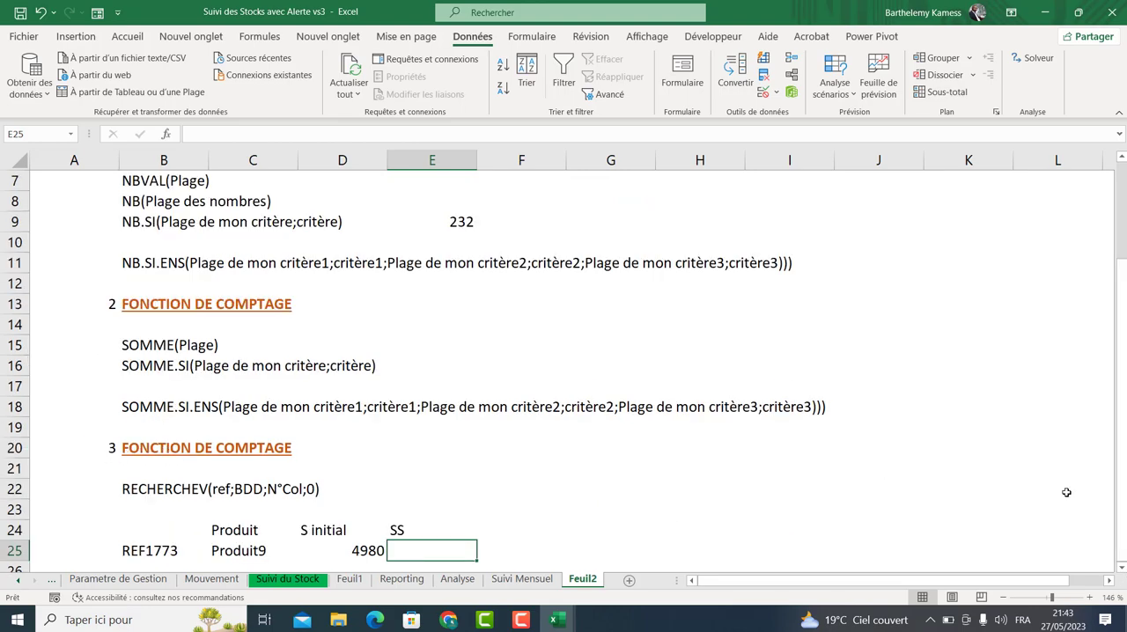
{"action": "left_click", "coordinate": [1121, 571]}
{"action": "left_click", "coordinate": [1121, 571]}
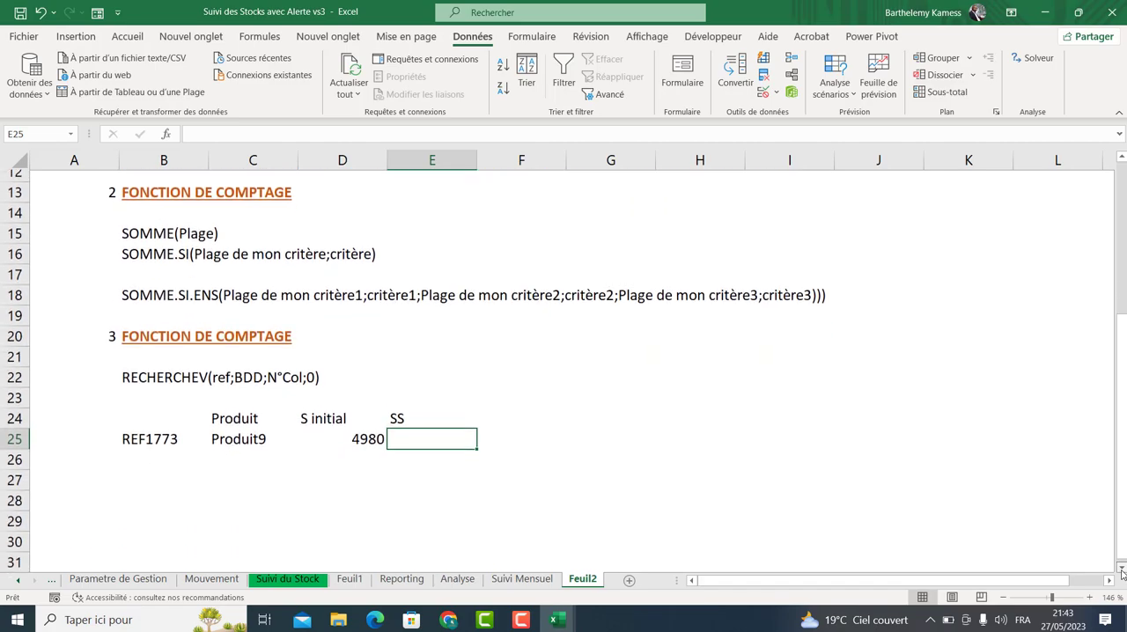
{"action": "left_click", "coordinate": [99, 459]}
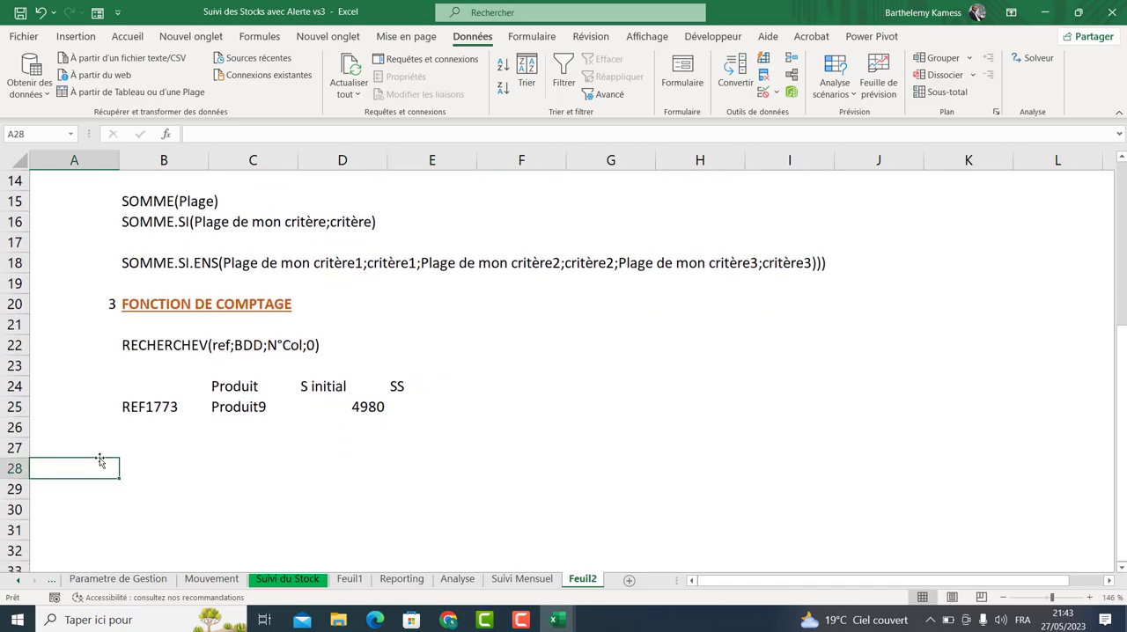
{"action": "type", "text": "4"}
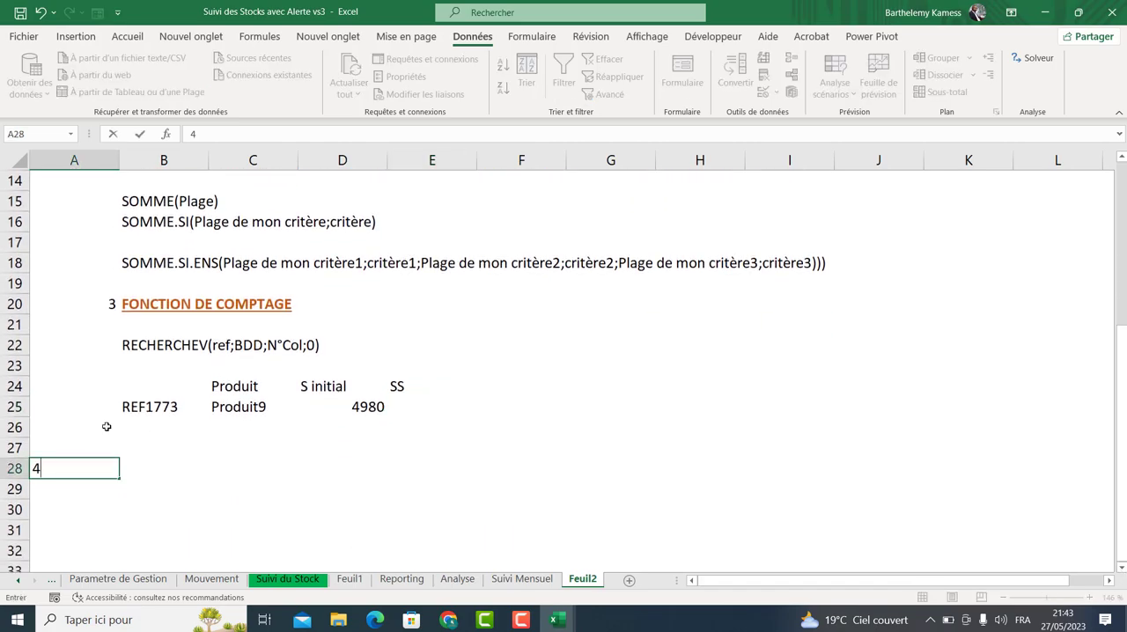
{"action": "key", "text": "Tab"}
{"action": "type", "text": "FONCTION "}
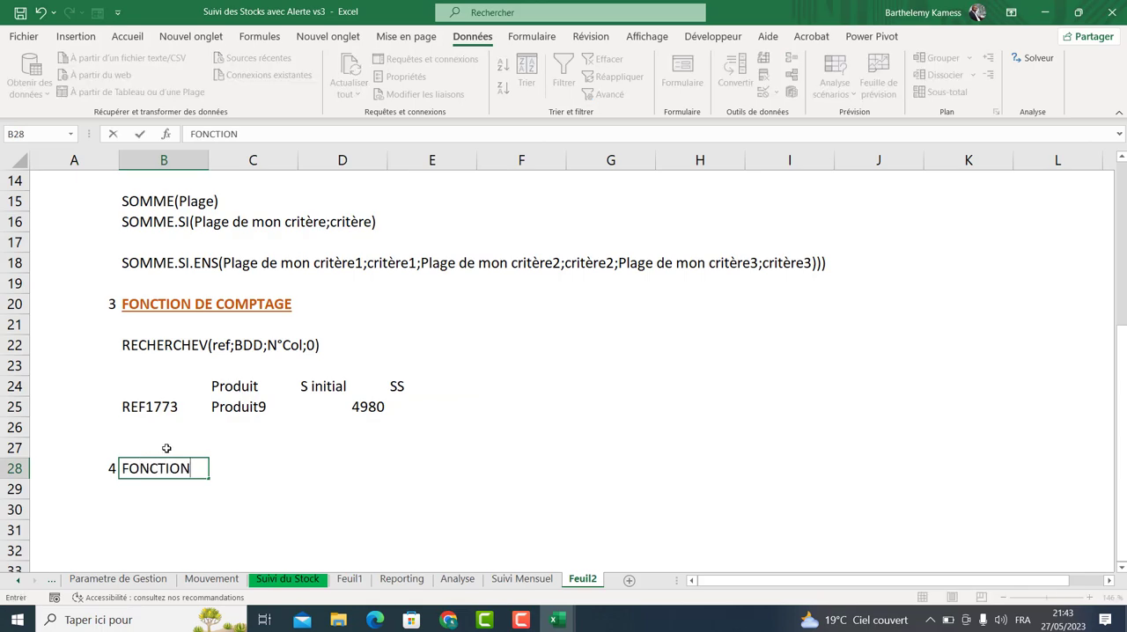
{"action": "type", "text": "LOGIQUE"}
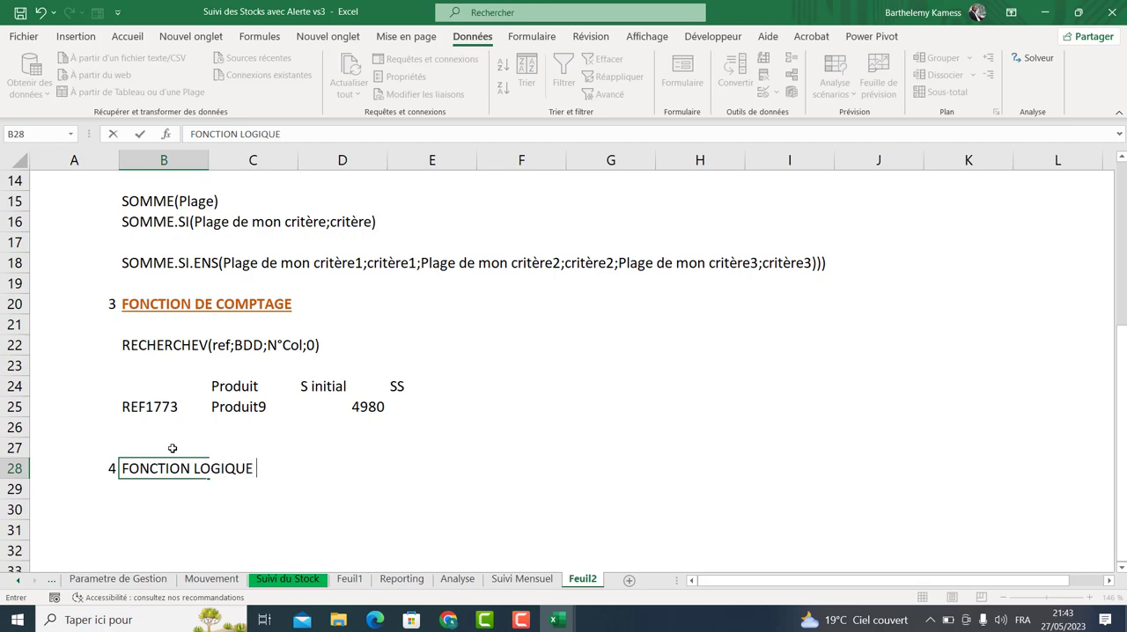
{"action": "key", "text": "Return"}
Enter the syntax SI(condition;vrai;faux) in B30 under the logical functions heading.
{"action": "key", "text": "Right"}
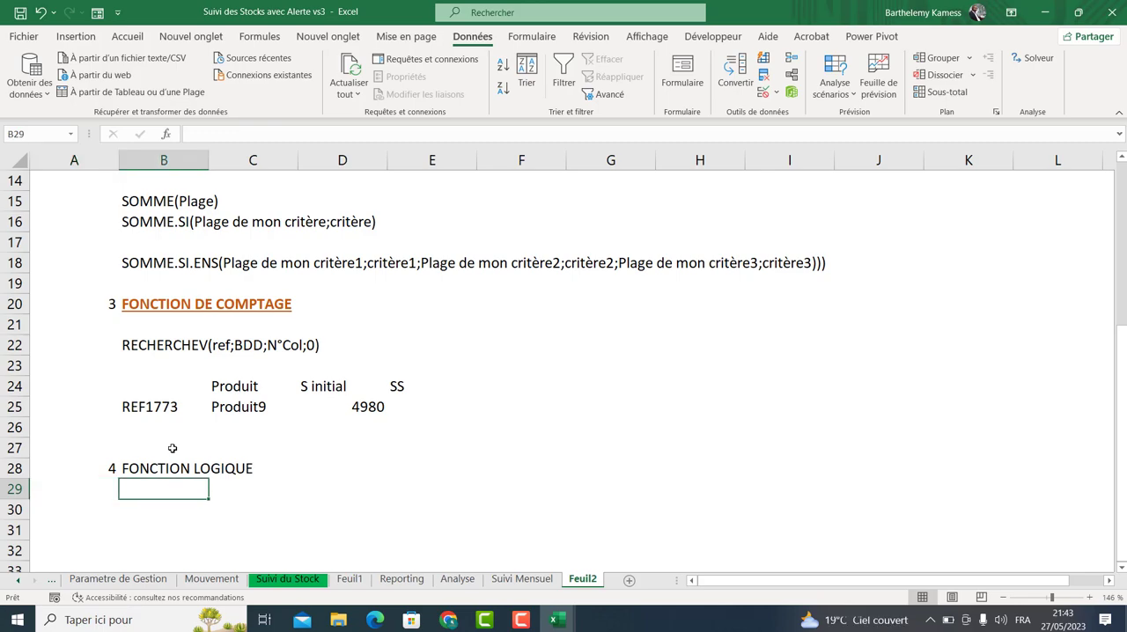
{"action": "key", "text": "Down"}
{"action": "key", "text": "Left"}
{"action": "key", "text": "Right"}
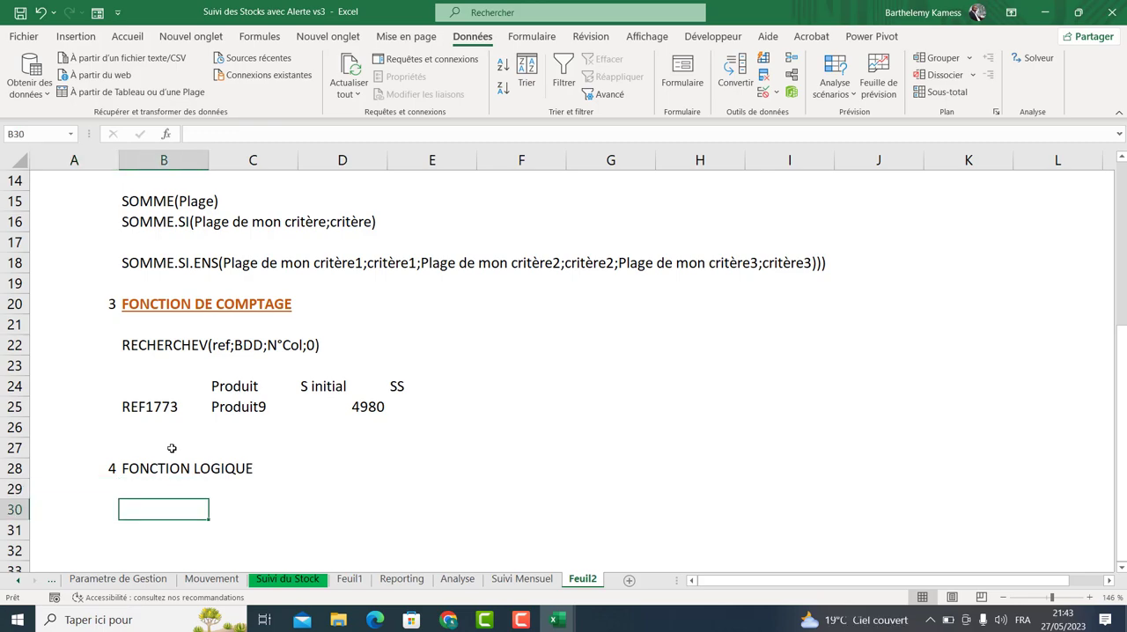
{"action": "type", "text": "SI"}
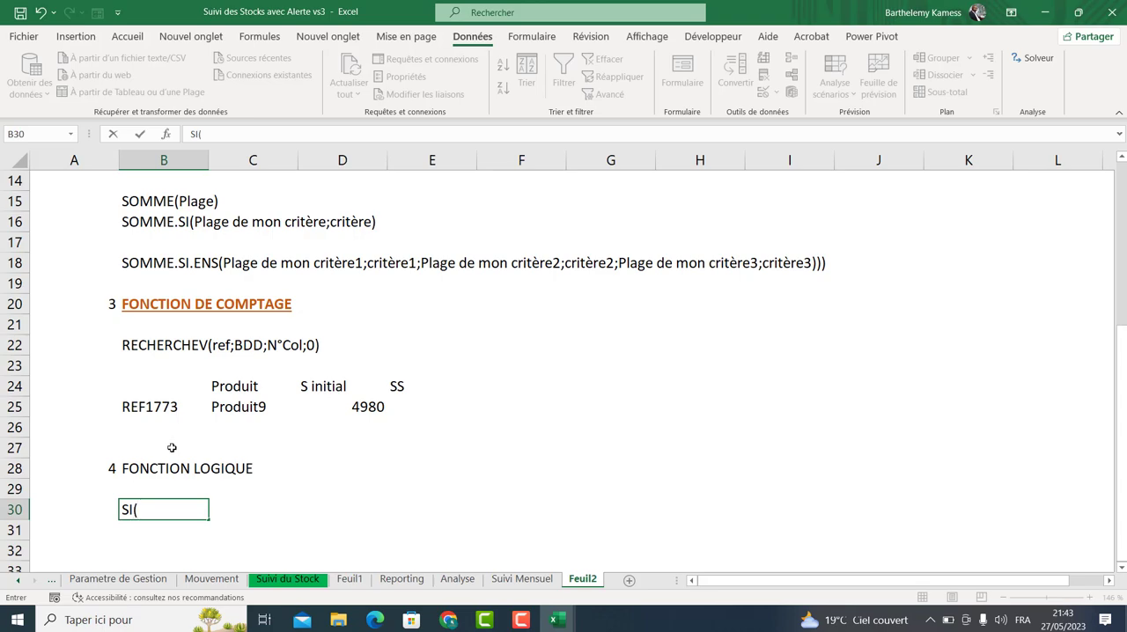
{"action": "type", "text": "(condition"}
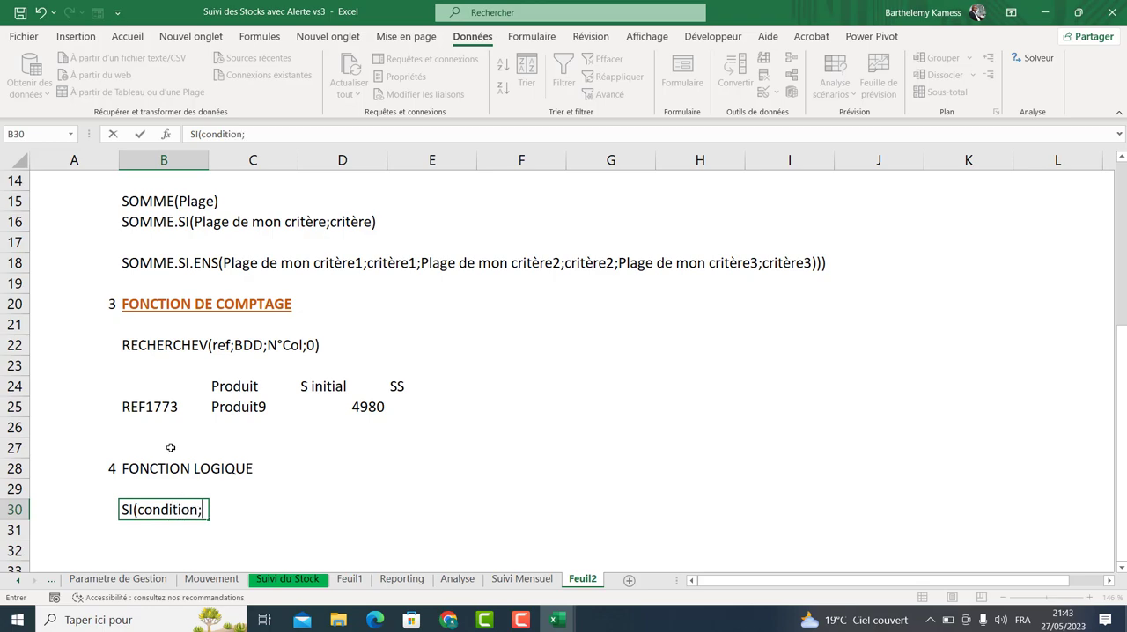
{"action": "type", "text": ";vrai;faux"}
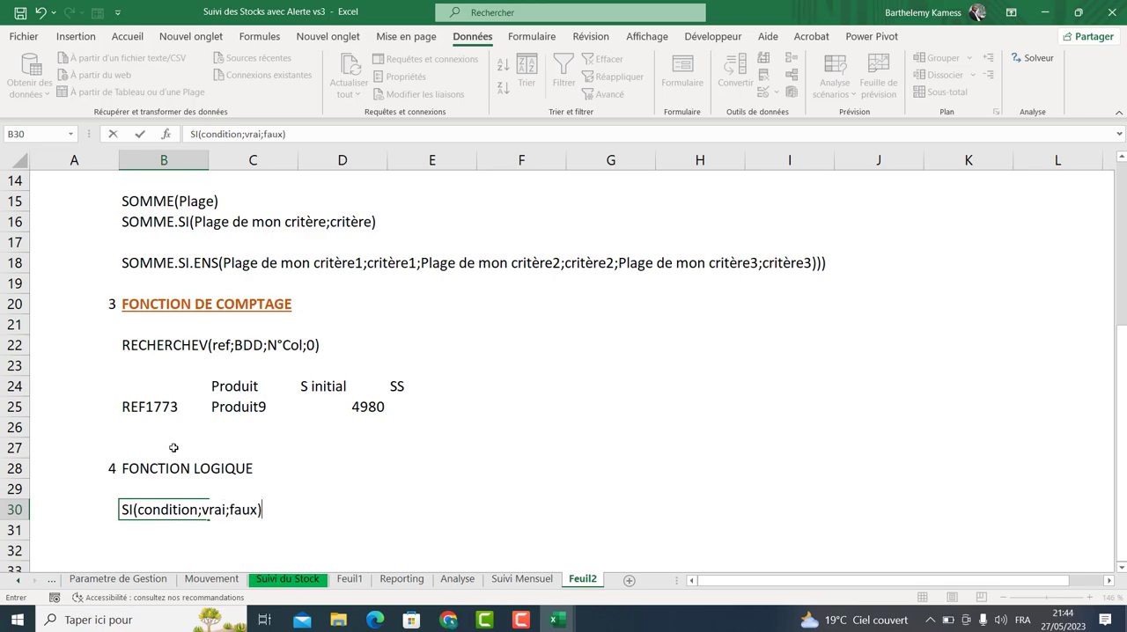
{"action": "type", "text": ")"}
{"action": "key", "text": "Return"}
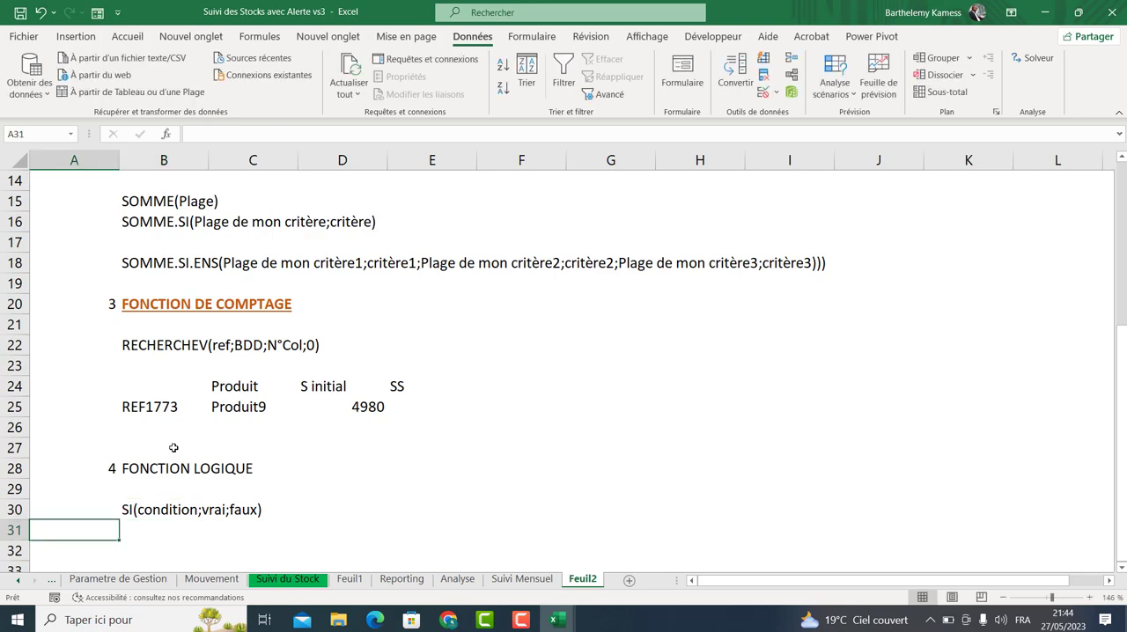
{"action": "key", "text": "Right"}
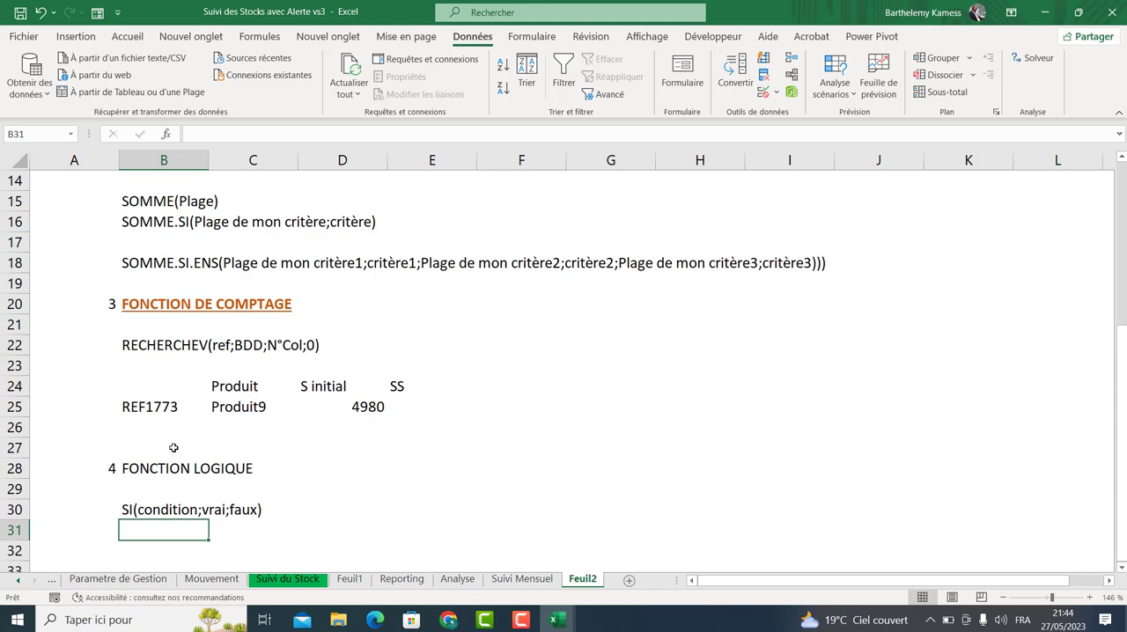
{"action": "key", "text": "Down"}
{"action": "key", "text": "Left"}
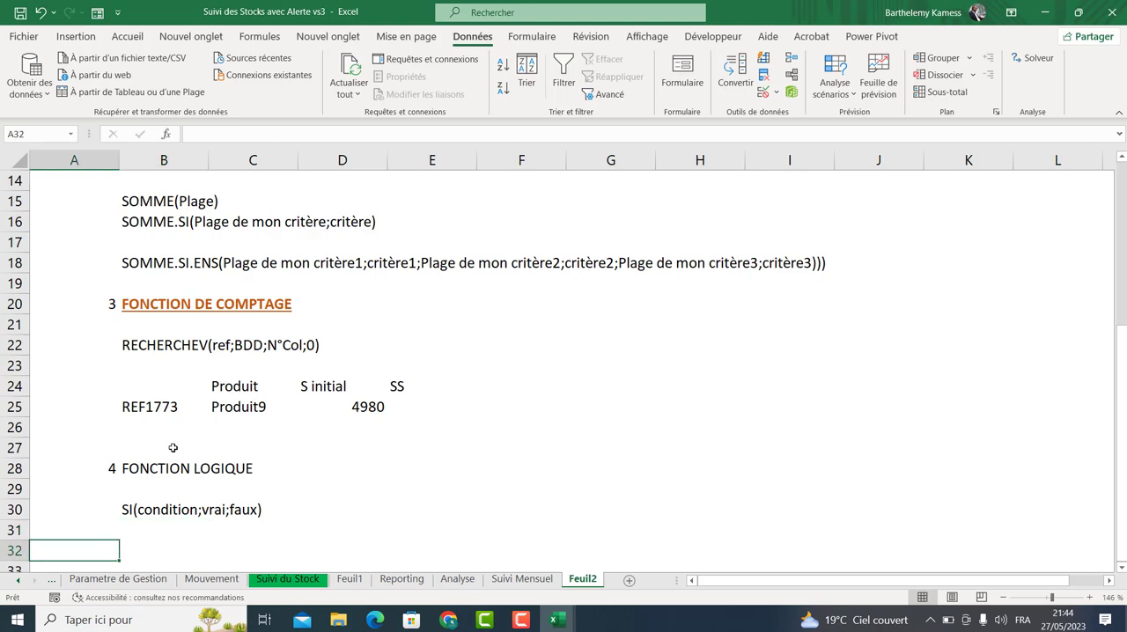
{"action": "key", "text": "Right"}
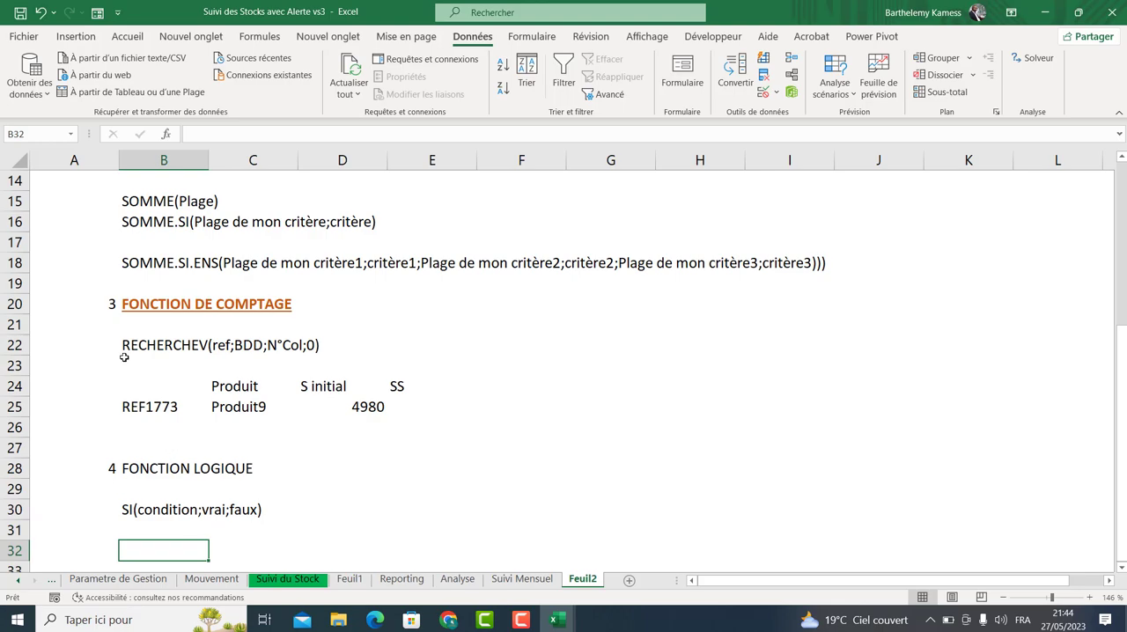
Copy the formatting of the FONCTION DE COMPTAGE heading in B20 onto the FONCTION LOGIQUE heading in B28.
{"action": "left_click", "coordinate": [146, 300]}
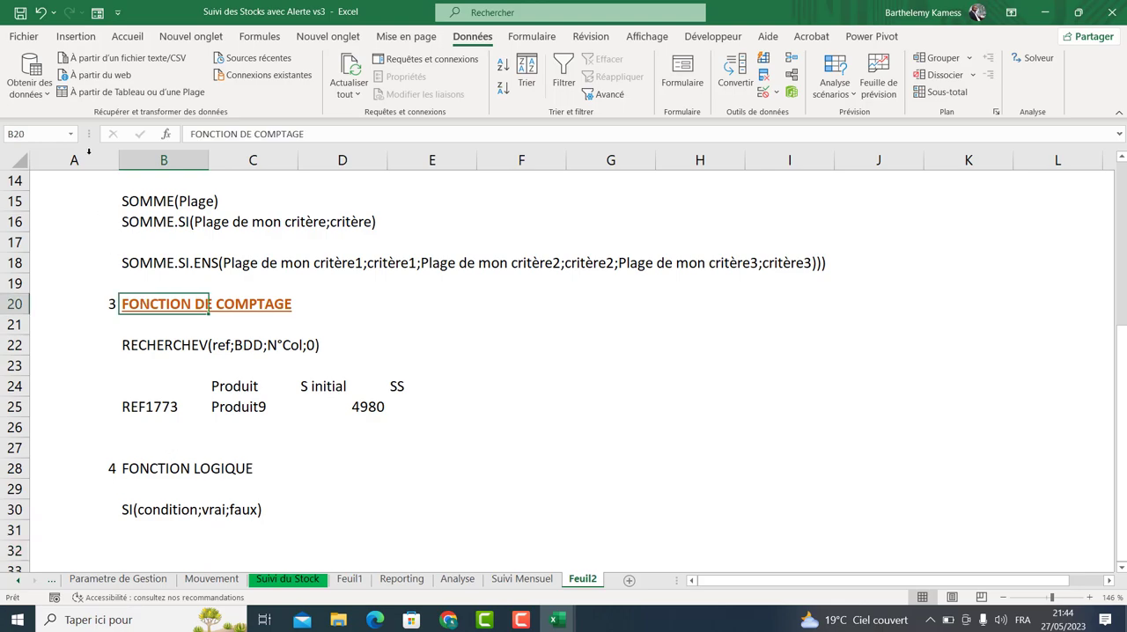
{"action": "left_click", "coordinate": [76, 36]}
{"action": "left_click", "coordinate": [127, 36]}
{"action": "left_click", "coordinate": [44, 92]}
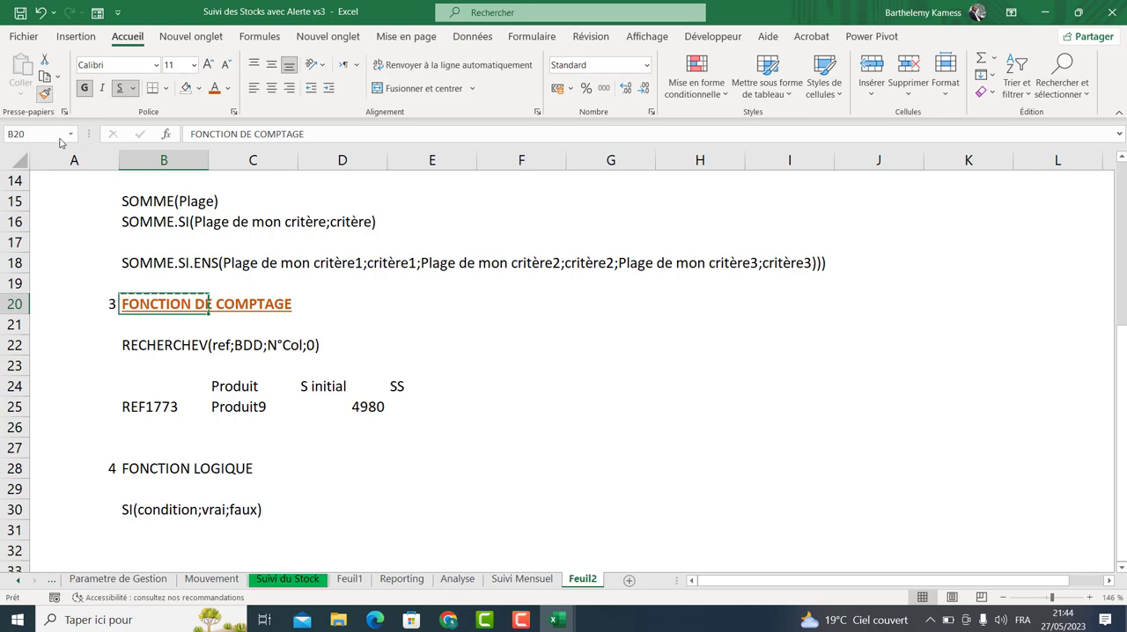
{"action": "left_click", "coordinate": [158, 468]}
{"action": "left_click", "coordinate": [425, 472]}
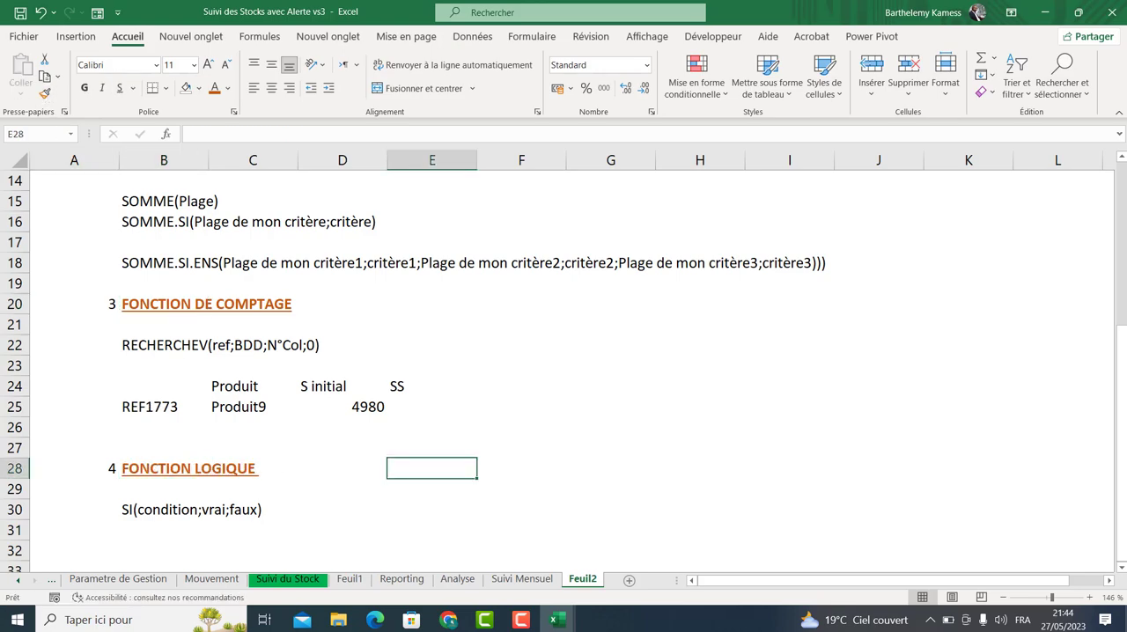
Delete the empty row 5 beneath the first FONCTION DE COMPTAGE heading.
{"action": "left_click_drag", "start_coordinate": [1122, 358], "coordinate": [1117, 289]}
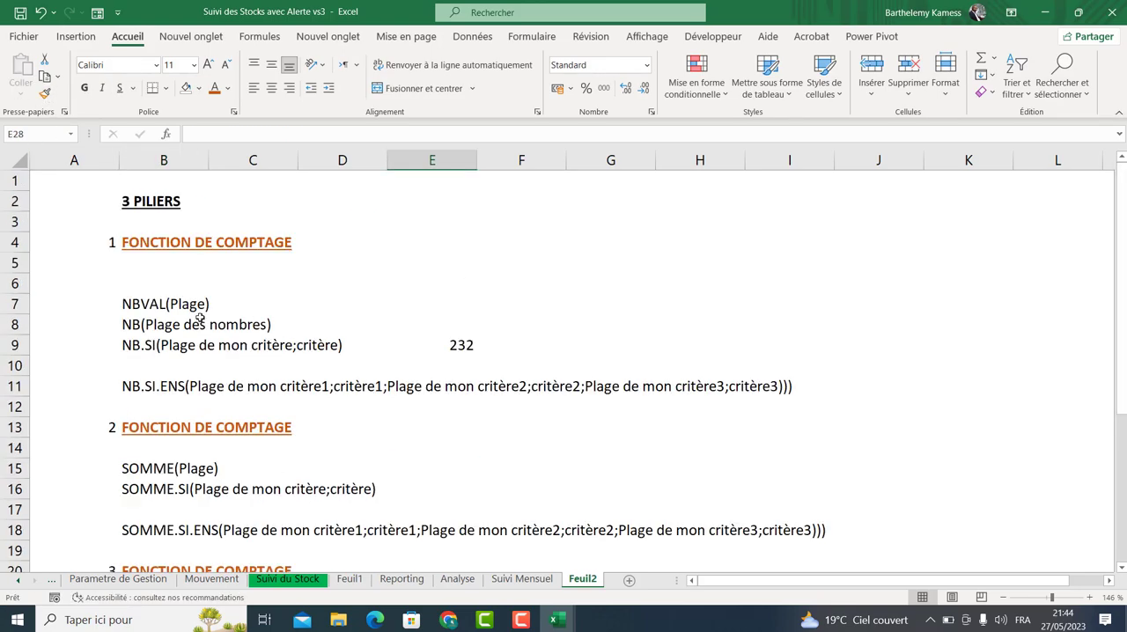
{"action": "left_click", "coordinate": [17, 269]}
{"action": "left_click_drag", "start_coordinate": [18, 273], "coordinate": [18, 276]}
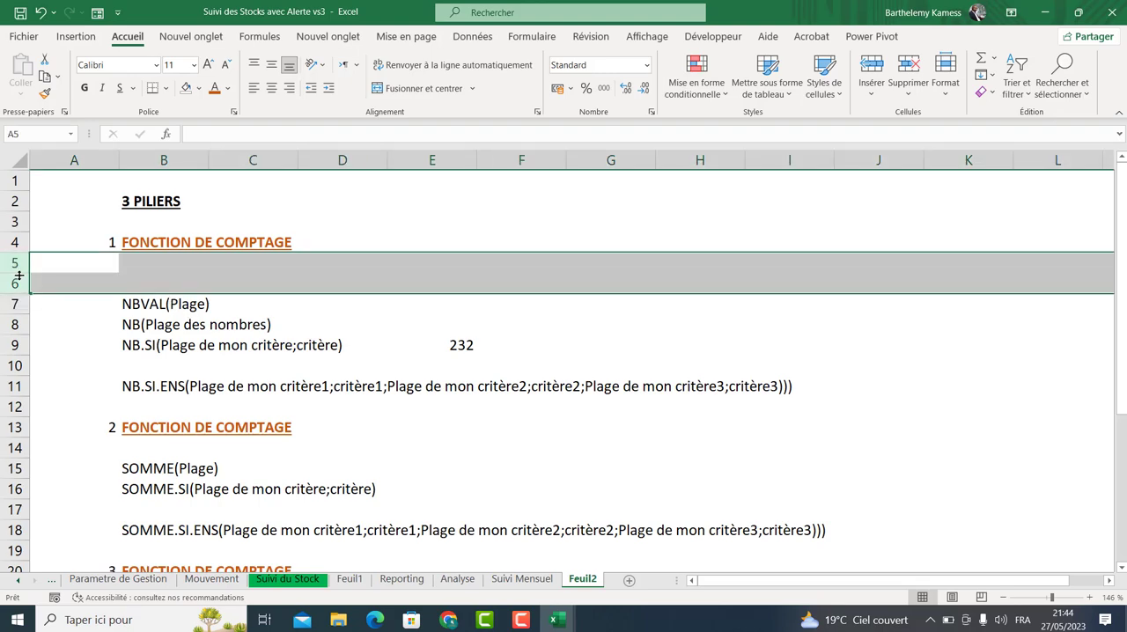
{"action": "mouse_move", "coordinate": [19, 275]}
{"action": "left_mouse_down"}
{"action": "mouse_move", "coordinate": [35, 272]}
{"action": "mouse_move", "coordinate": [23, 265]}
{"action": "left_mouse_up"}
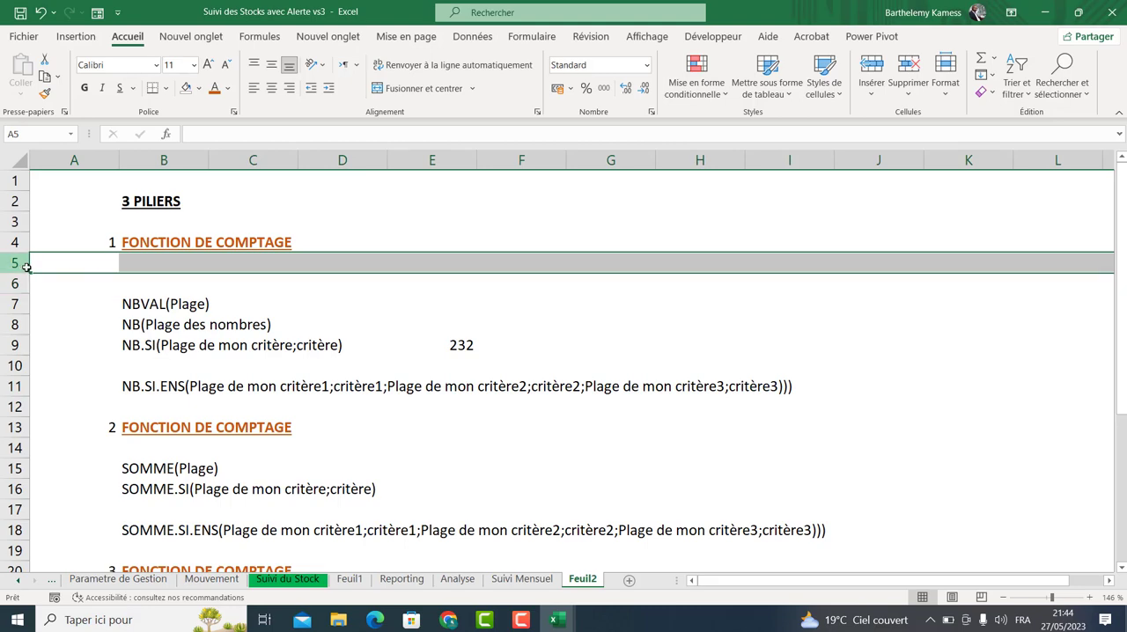
{"action": "key", "text": "ctrl+minus"}
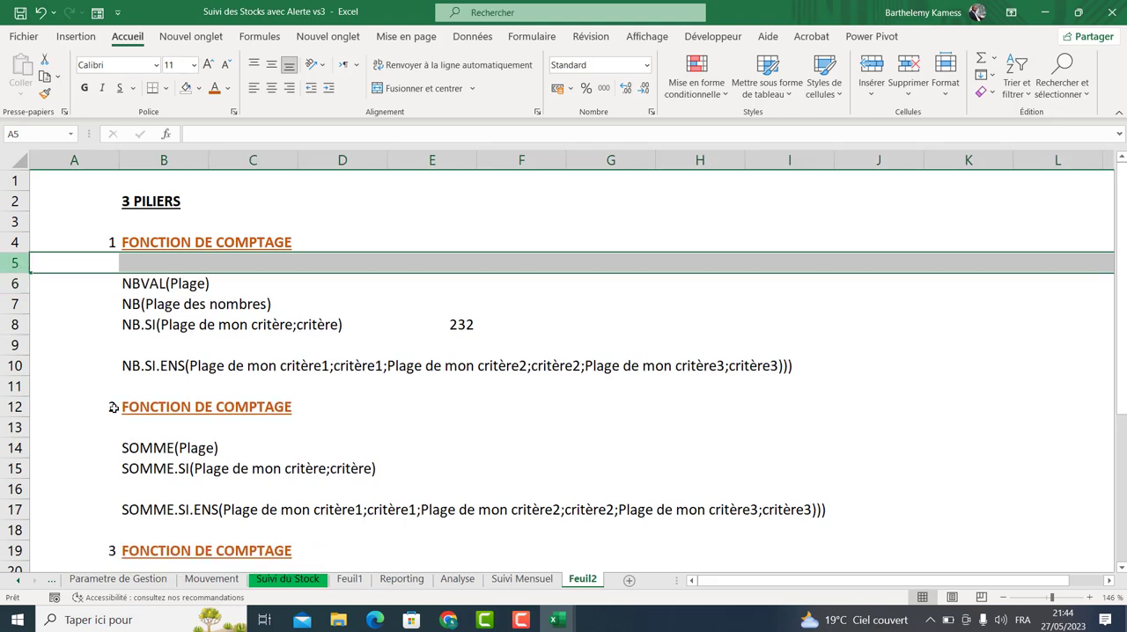
Clear the NB.SI result cell E8 next to the NB.SI syntax line.
{"action": "left_click", "coordinate": [136, 366]}
{"action": "left_click", "coordinate": [464, 319]}
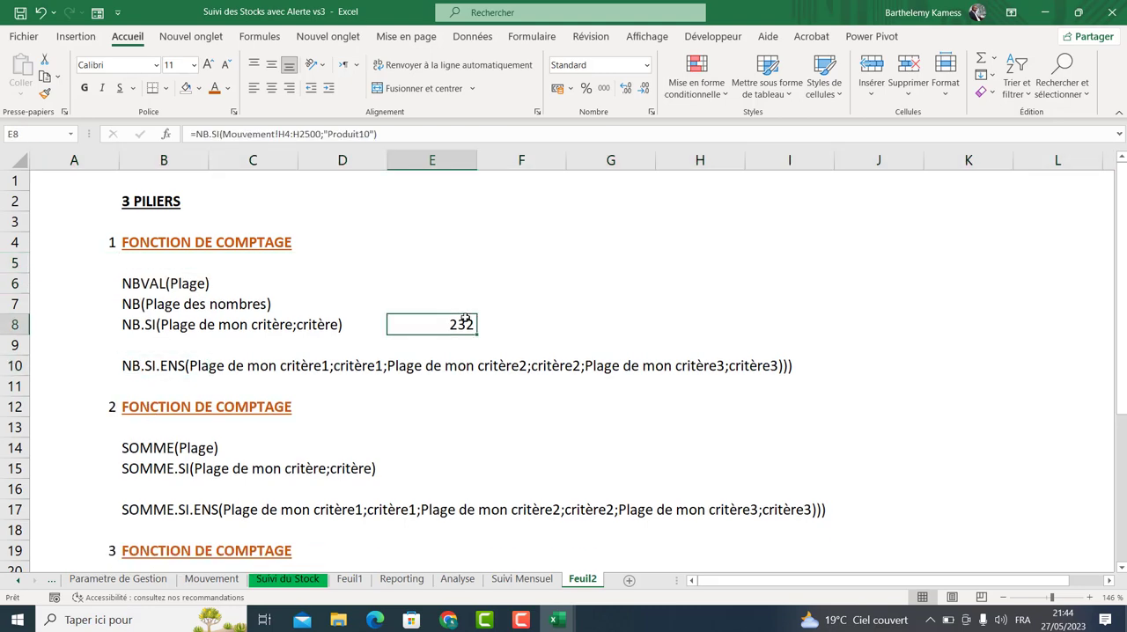
{"action": "key", "text": "Delete"}
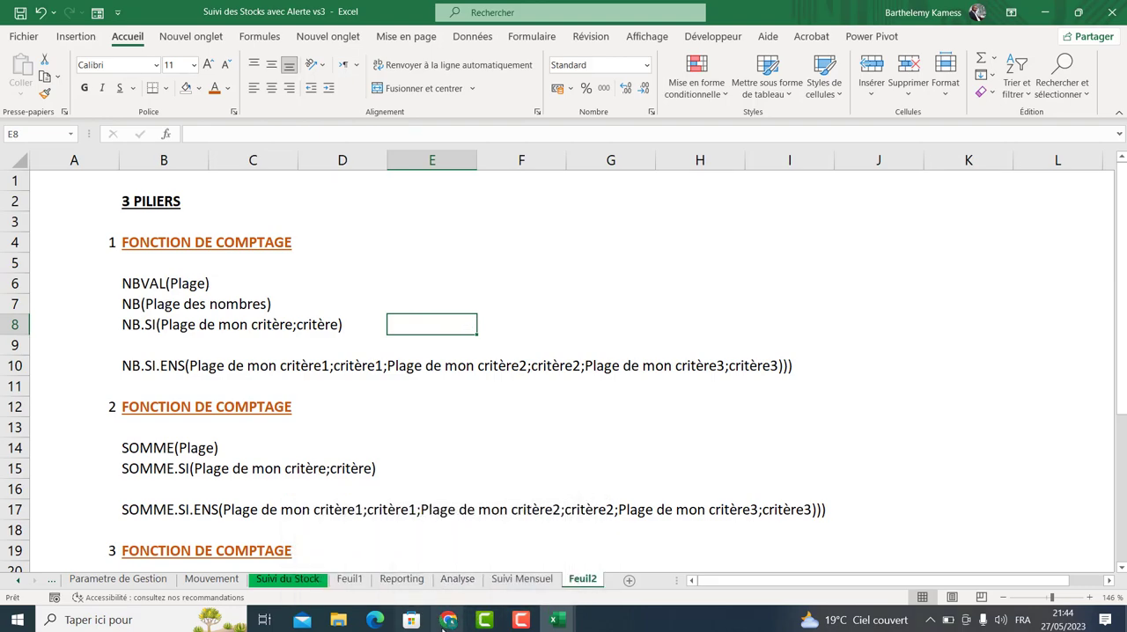
Switch to the Google Meet call and admit the participant waiting to join.
{"action": "left_click", "coordinate": [448, 623]}
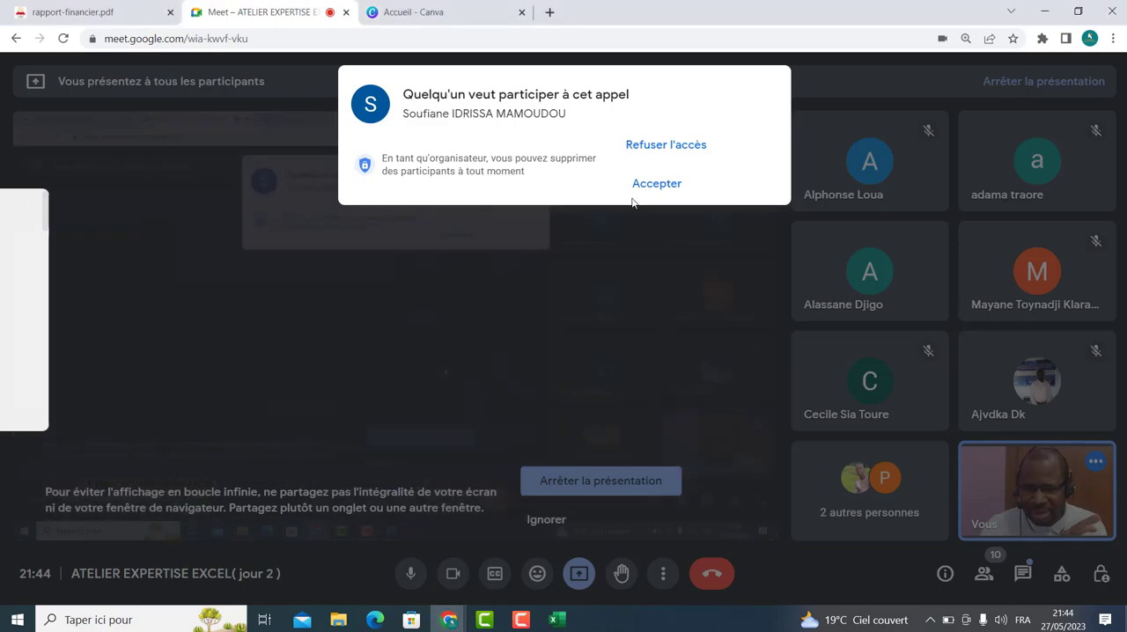
{"action": "left_click", "coordinate": [648, 186]}
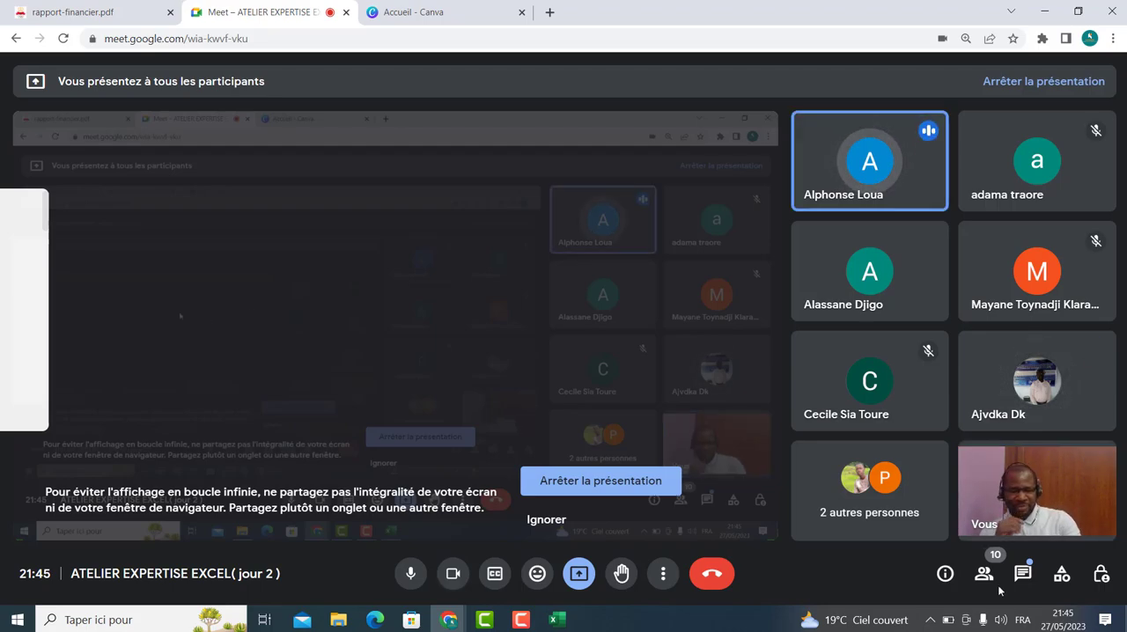
Open the Reporting_financier final workbook from the Projet 2 folder of the 23.05.25 Atelier Specialiste Microsoft Office Excel folder.
{"action": "left_click", "coordinate": [338, 619]}
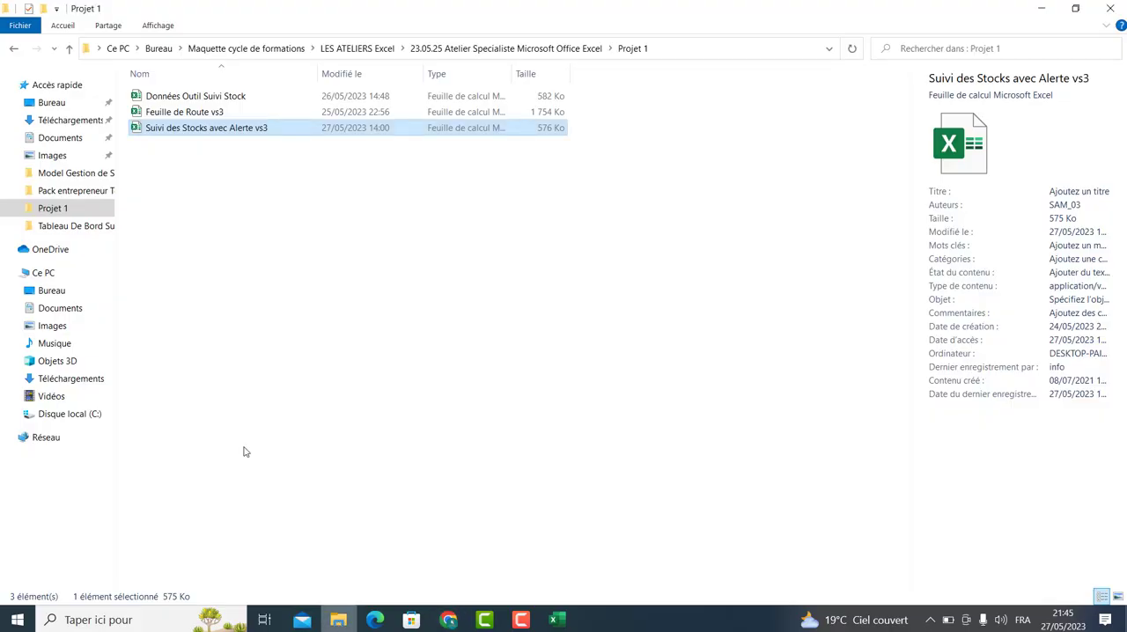
{"action": "left_click", "coordinate": [197, 267]}
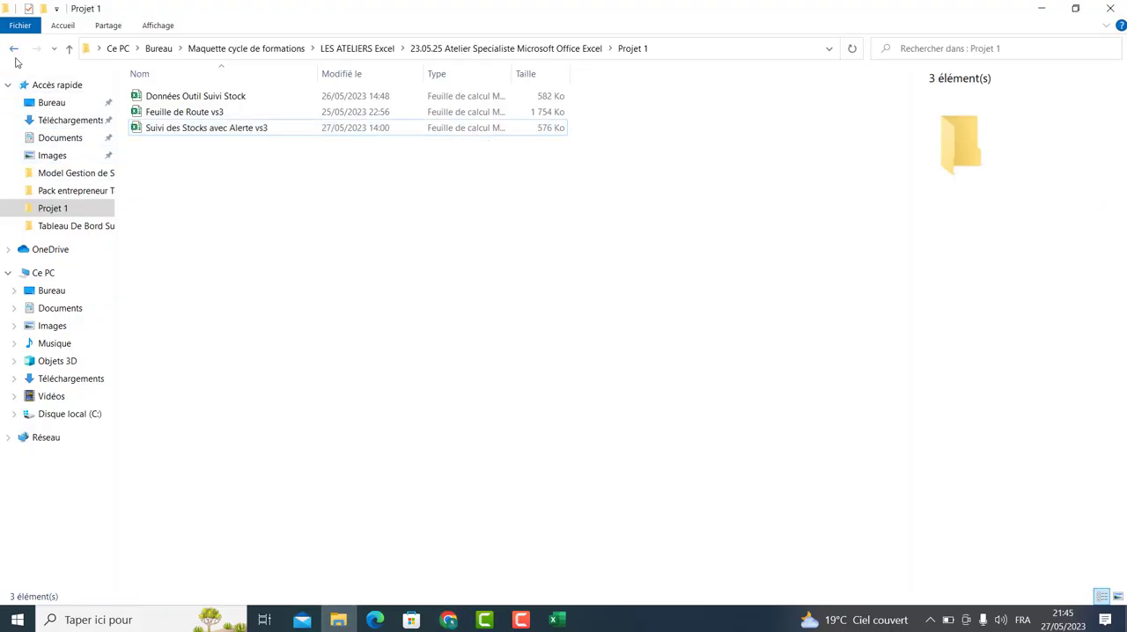
{"action": "left_click", "coordinate": [14, 50]}
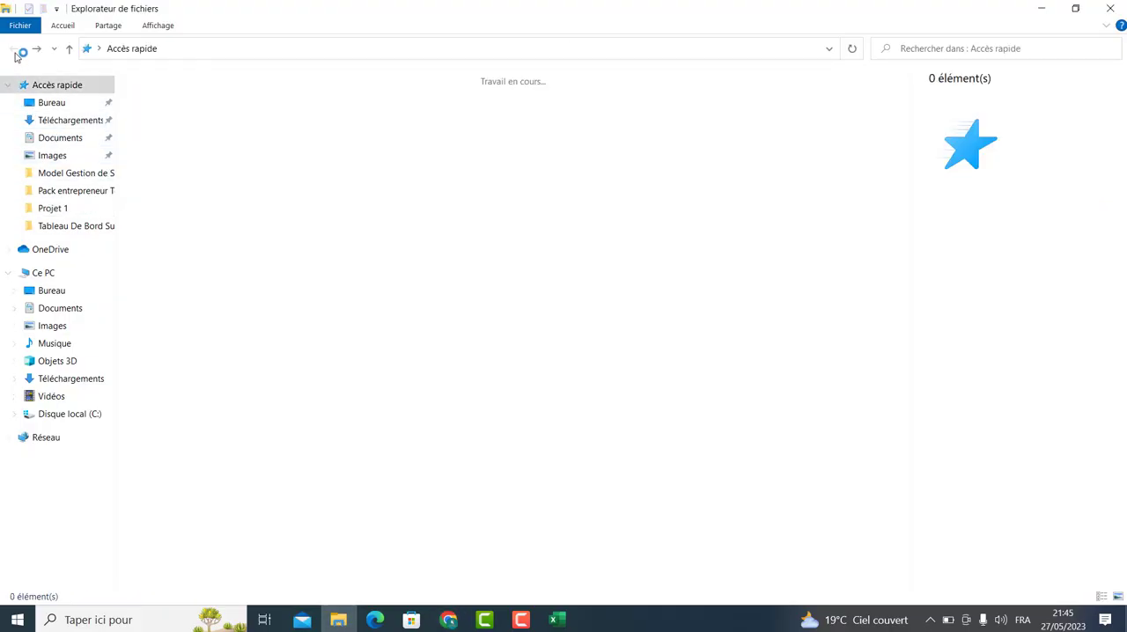
{"action": "left_click", "coordinate": [74, 211]}
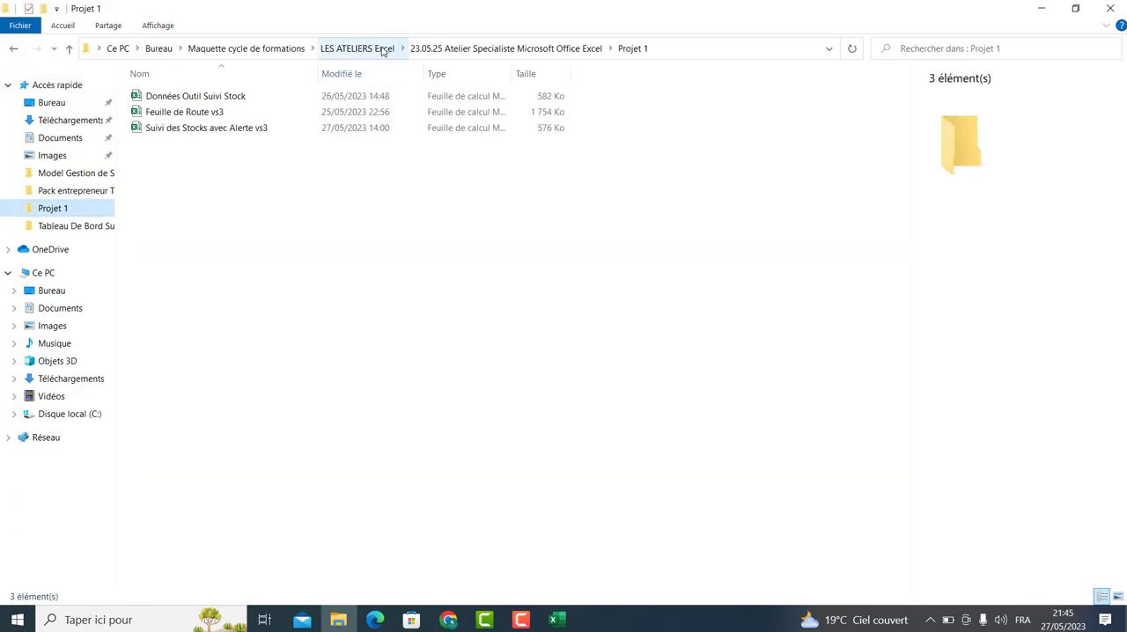
{"action": "left_click", "coordinate": [383, 49]}
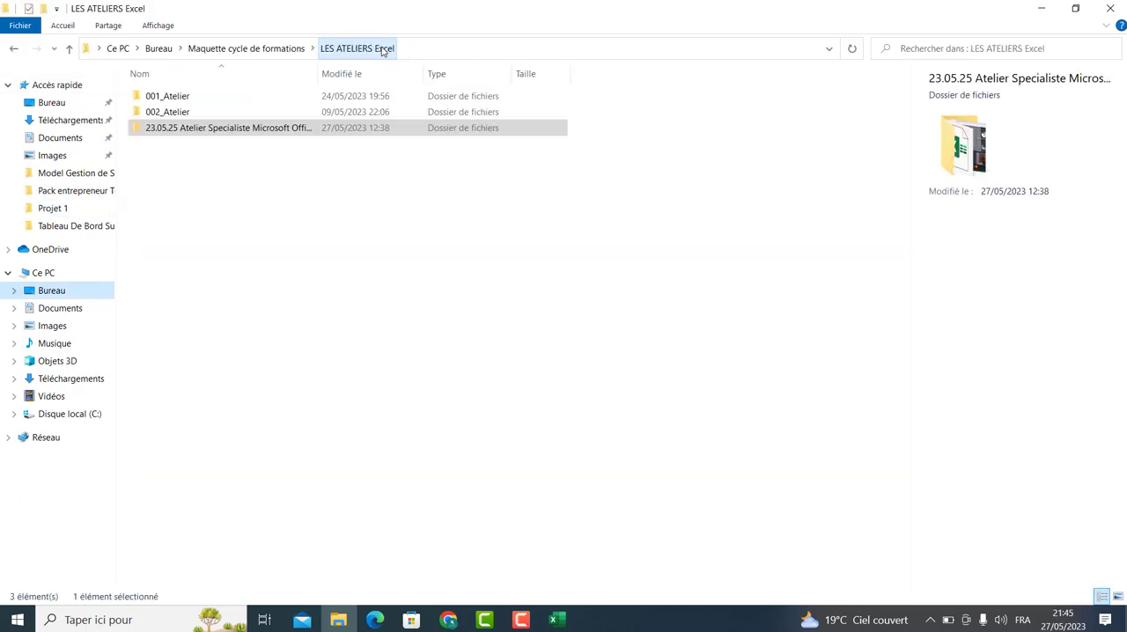
{"action": "double_click", "coordinate": [211, 131]}
{"action": "double_click", "coordinate": [171, 96]}
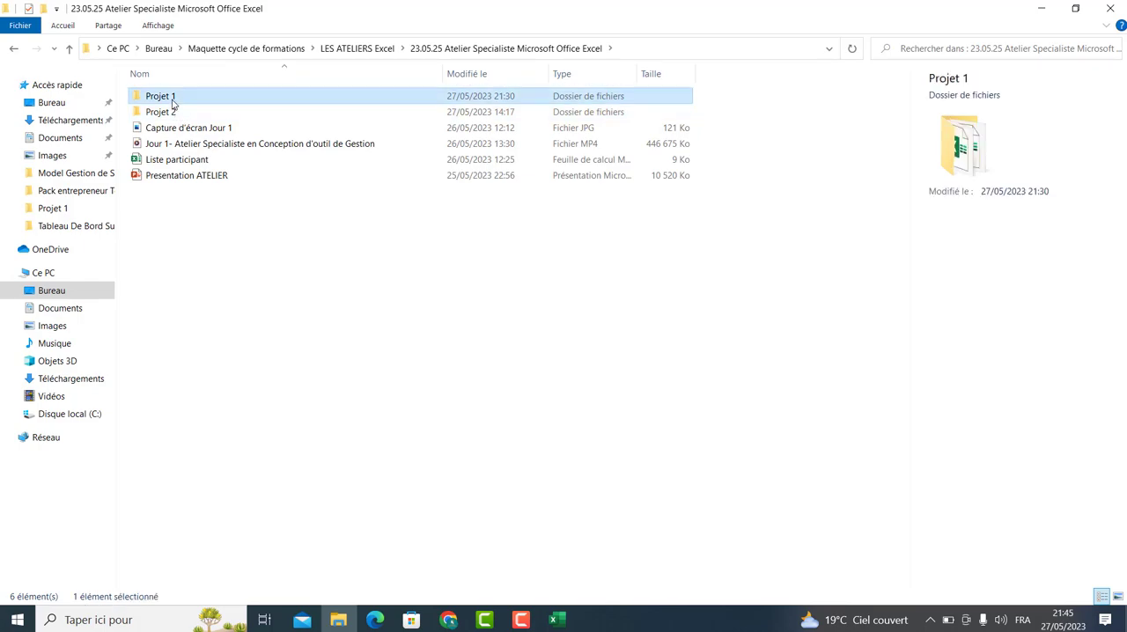
{"action": "left_click", "coordinate": [13, 50]}
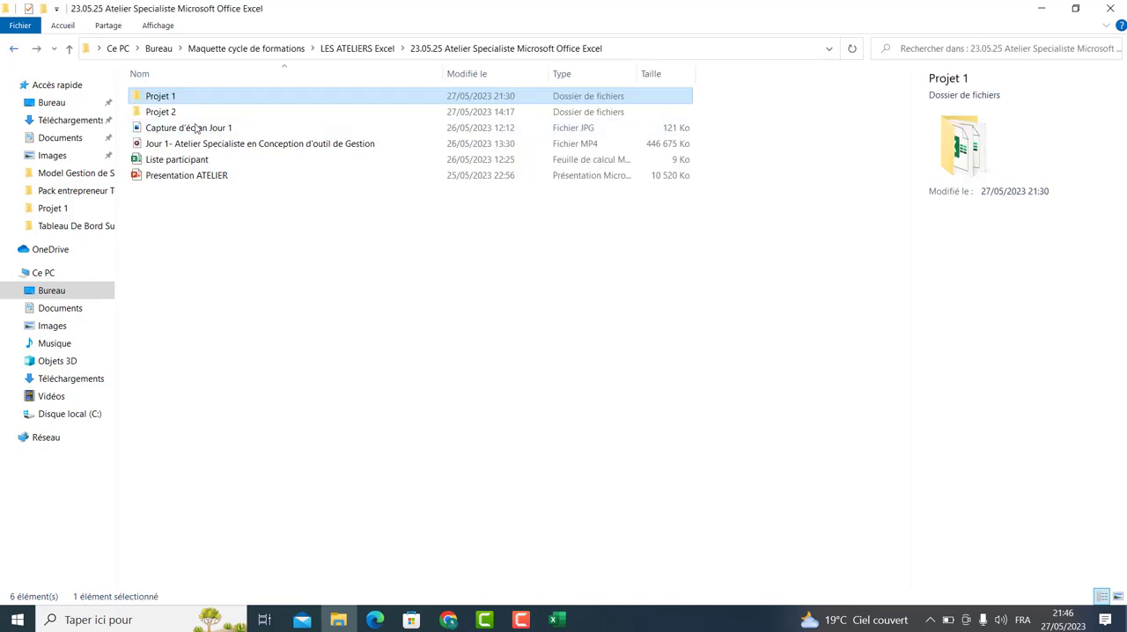
{"action": "double_click", "coordinate": [173, 112]}
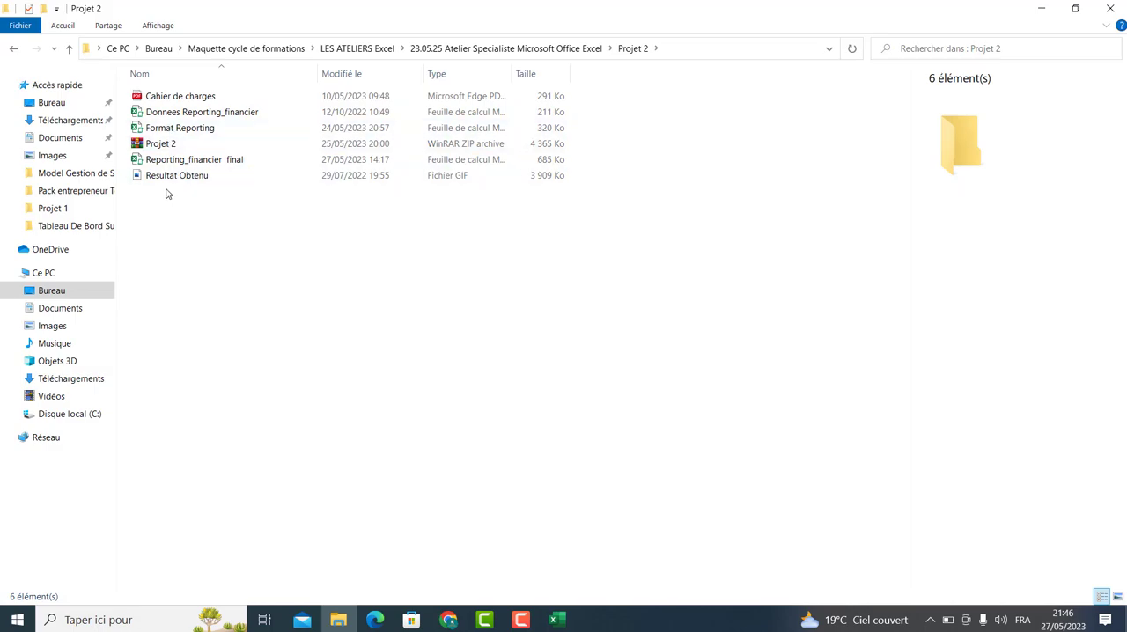
{"action": "left_click", "coordinate": [176, 160]}
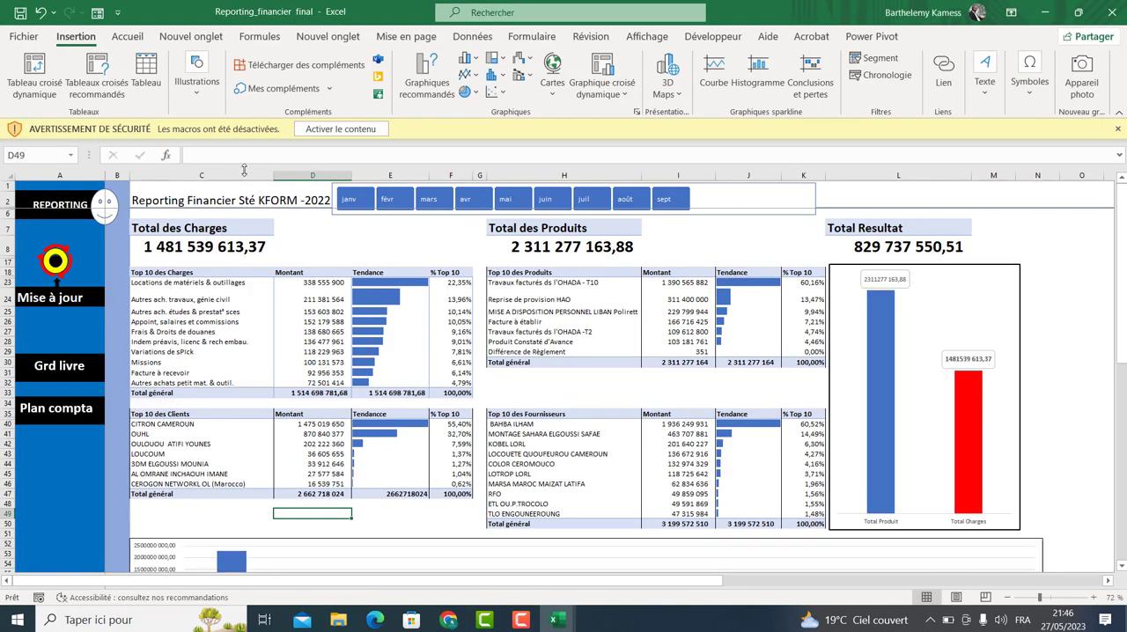
{"action": "left_click", "coordinate": [321, 132]}
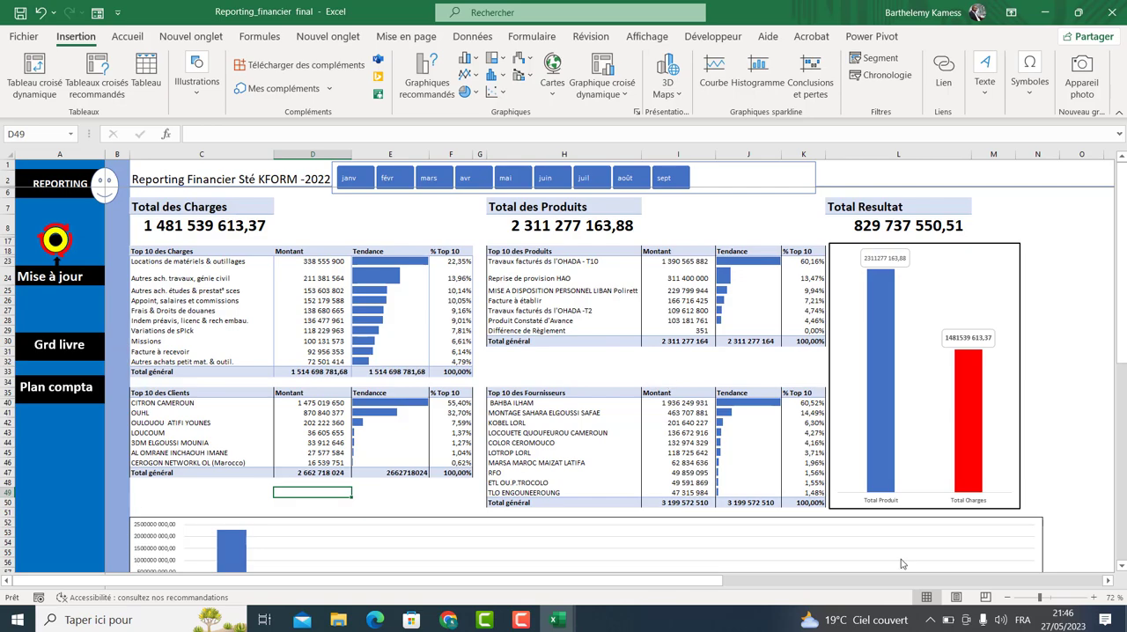
Zoom in and examine the Top 10 charges, products, clients and suppliers tables of the financial report.
{"action": "left_click_drag", "start_coordinate": [1042, 598], "coordinate": [1048, 598]}
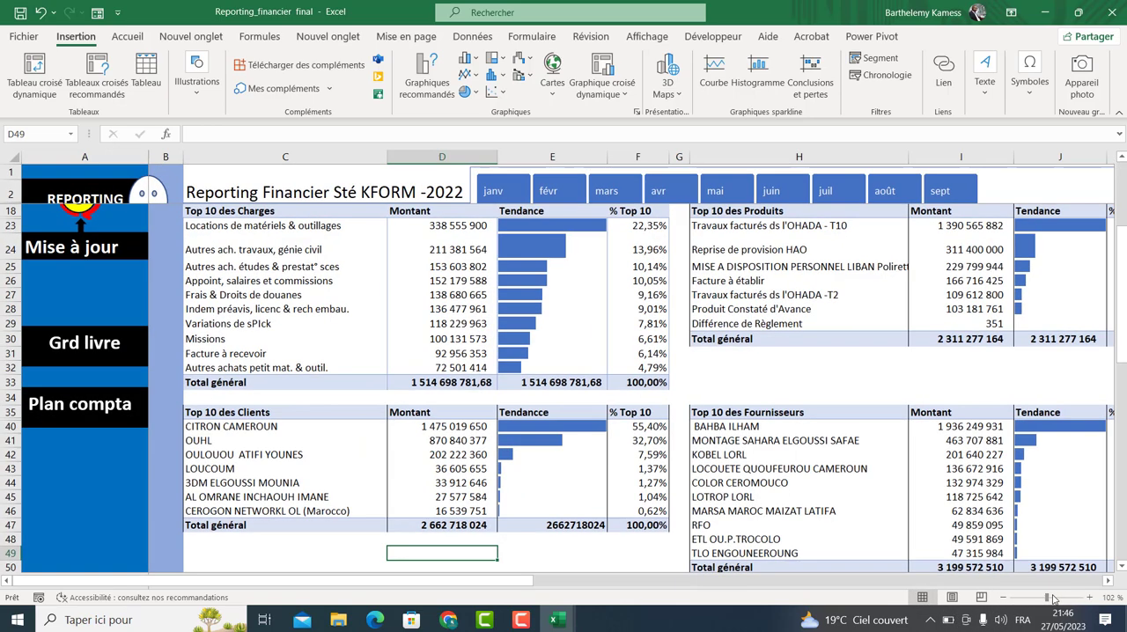
{"action": "left_click", "coordinate": [277, 214]}
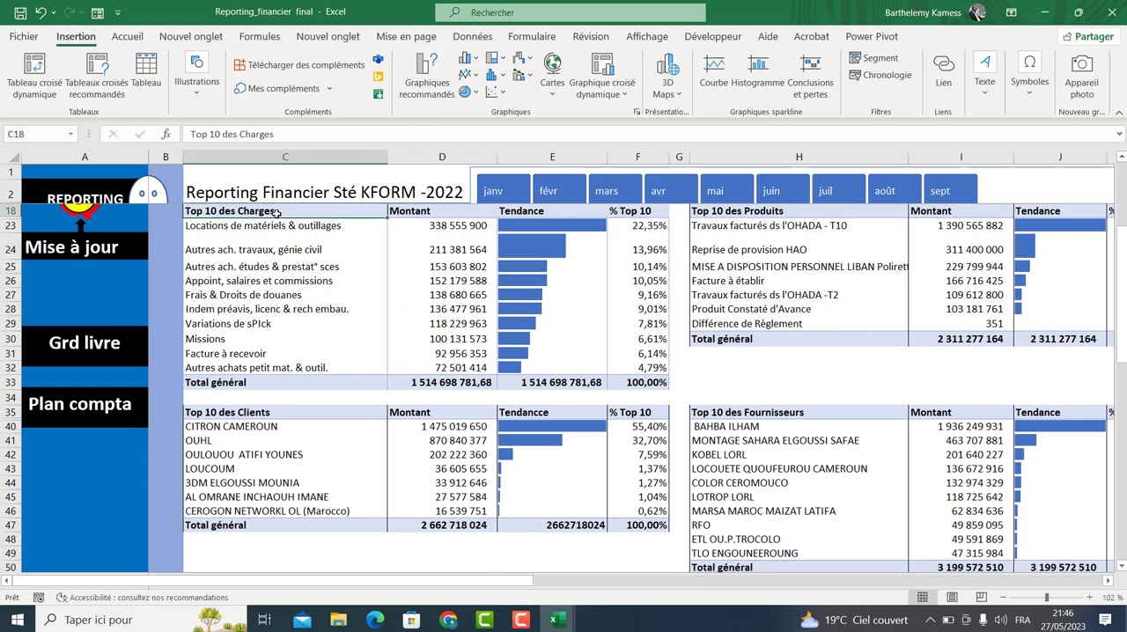
{"action": "left_click_drag", "start_coordinate": [253, 426], "coordinate": [254, 510]}
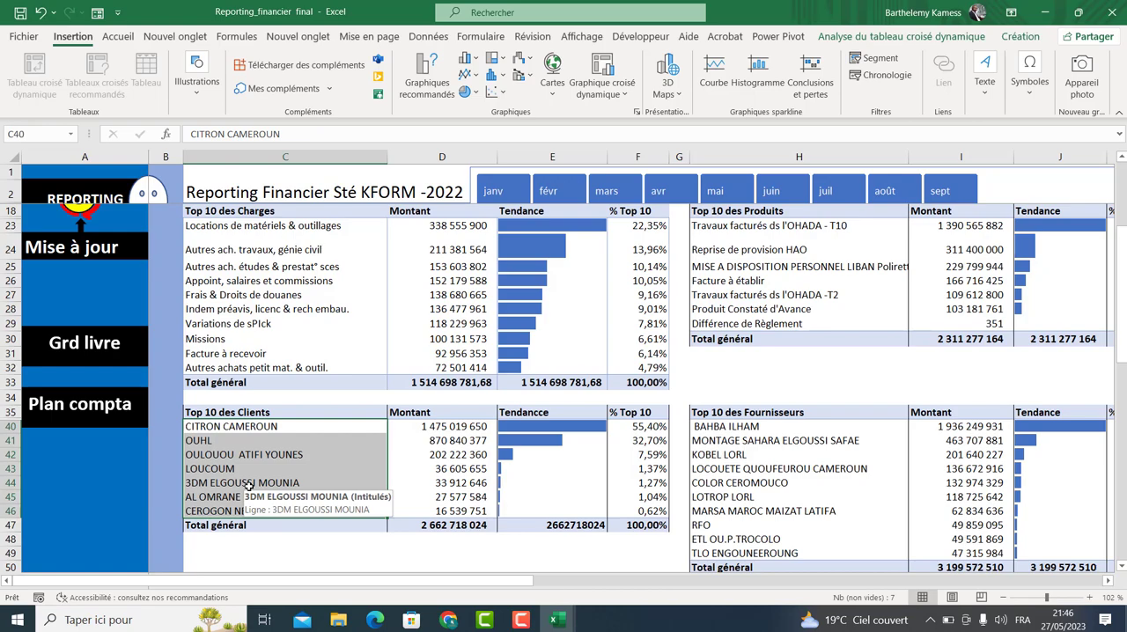
{"action": "key", "text": "Down"}
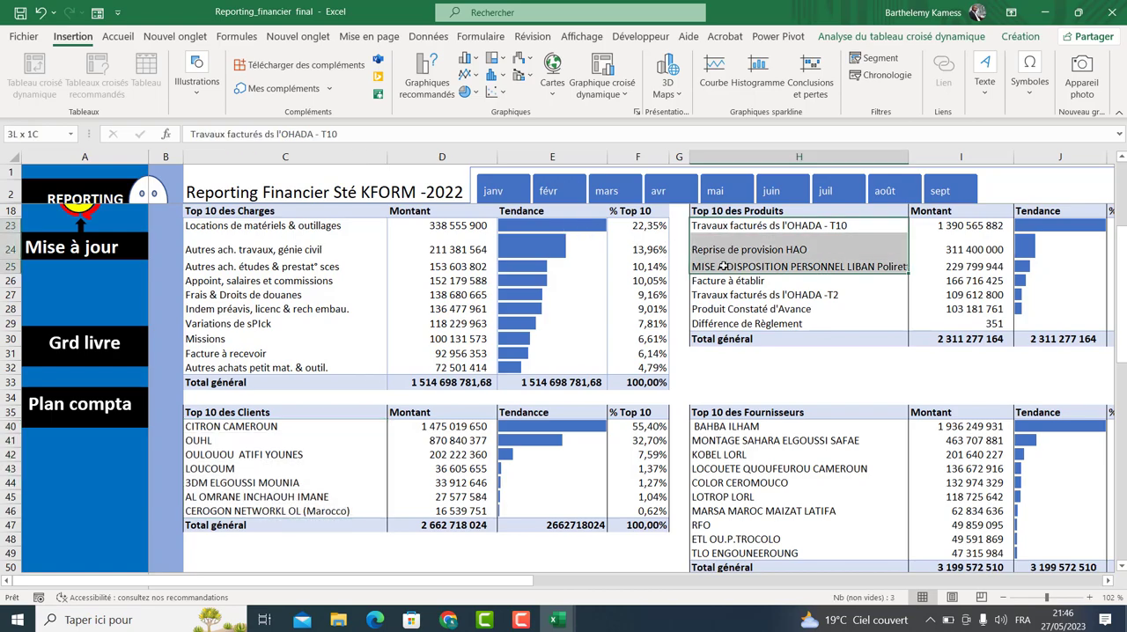
{"action": "left_click", "coordinate": [714, 269]}
{"action": "left_click", "coordinate": [238, 457]}
{"action": "left_click", "coordinate": [759, 245]}
{"action": "left_click_drag", "start_coordinate": [713, 428], "coordinate": [740, 549]}
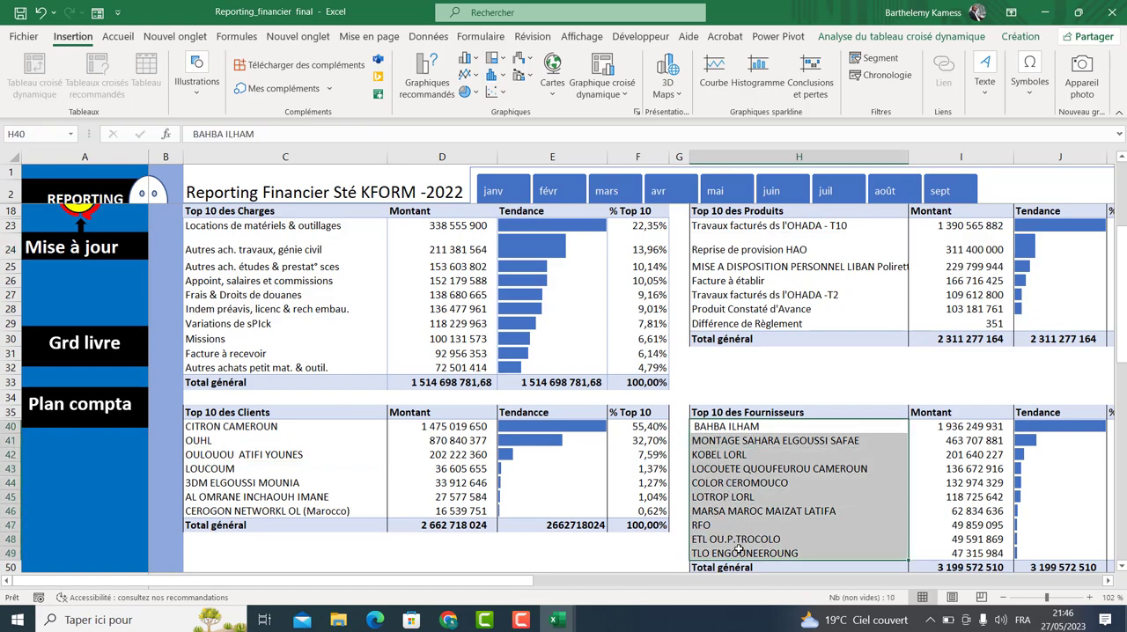
{"action": "left_click", "coordinate": [273, 227]}
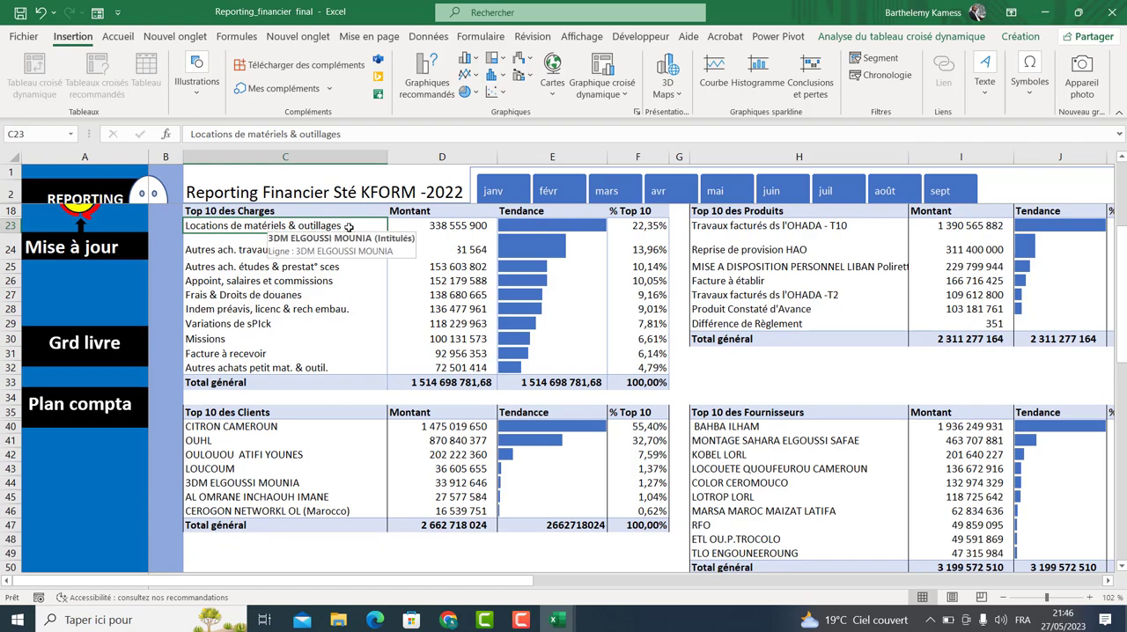
{"action": "left_click", "coordinate": [722, 227]}
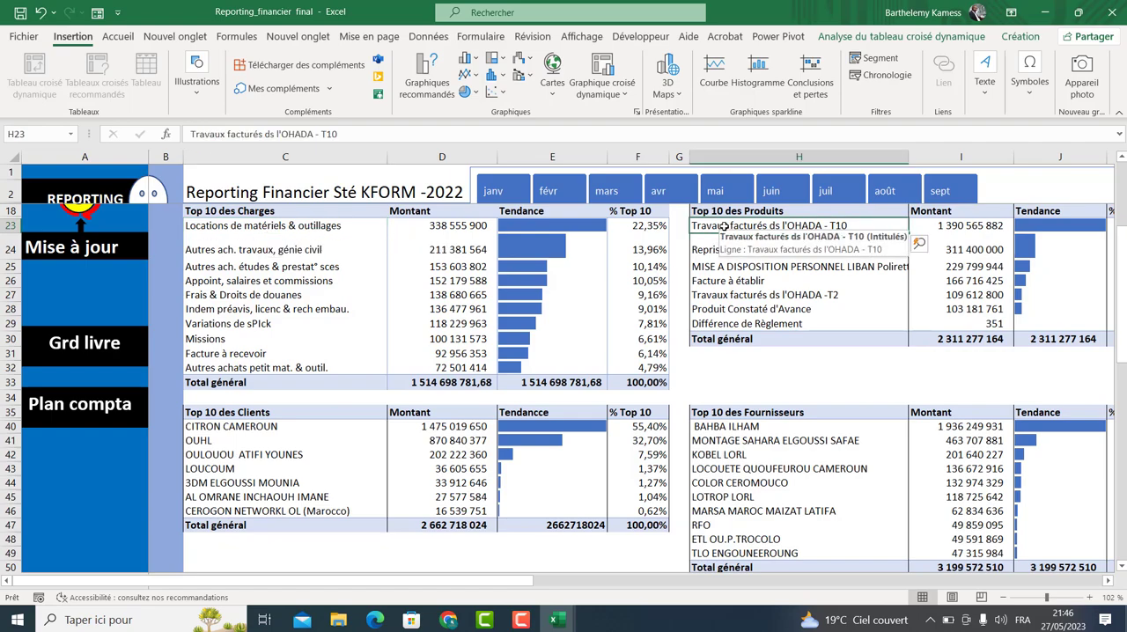
{"action": "left_click_drag", "start_coordinate": [291, 229], "coordinate": [270, 362]}
{"action": "left_click_drag", "start_coordinate": [277, 428], "coordinate": [284, 508]}
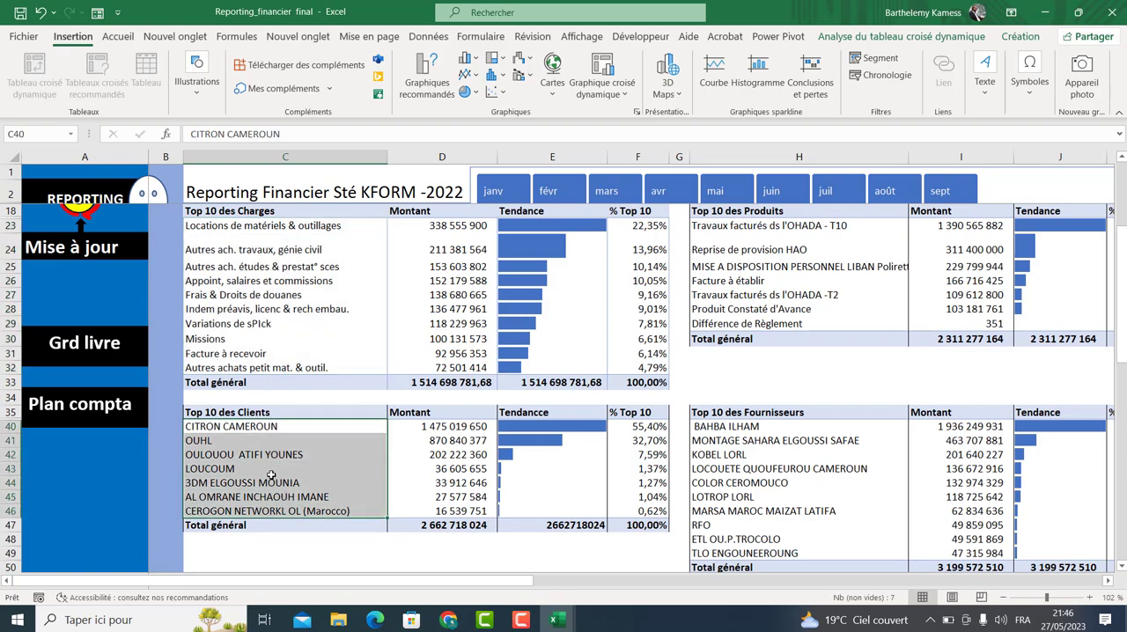
{"action": "left_click", "coordinate": [271, 475]}
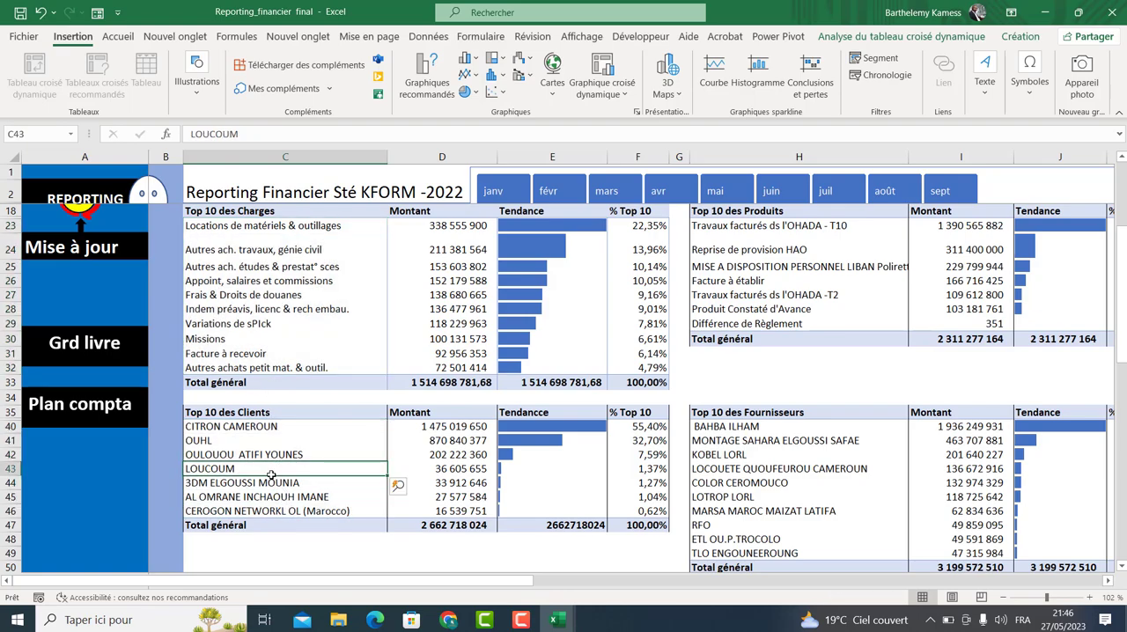
{"action": "left_click_drag", "start_coordinate": [715, 432], "coordinate": [731, 553]}
{"action": "left_click", "coordinate": [721, 527]}
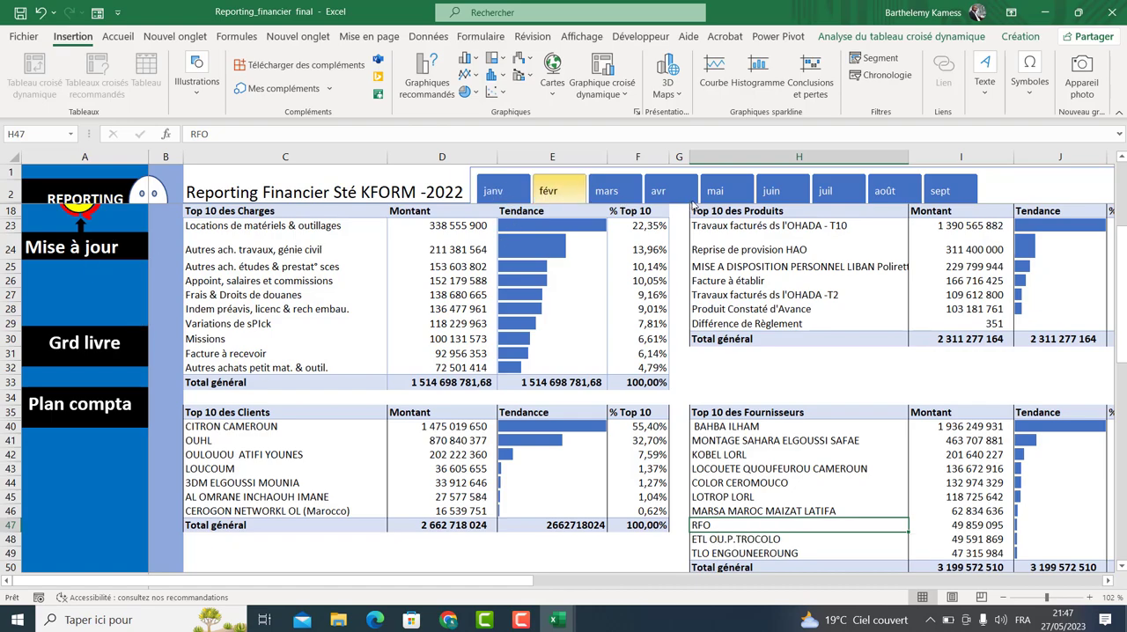
Filter the report to mars with the month slicer and zoom out to see the whole dashboard.
{"action": "left_click", "coordinate": [608, 191]}
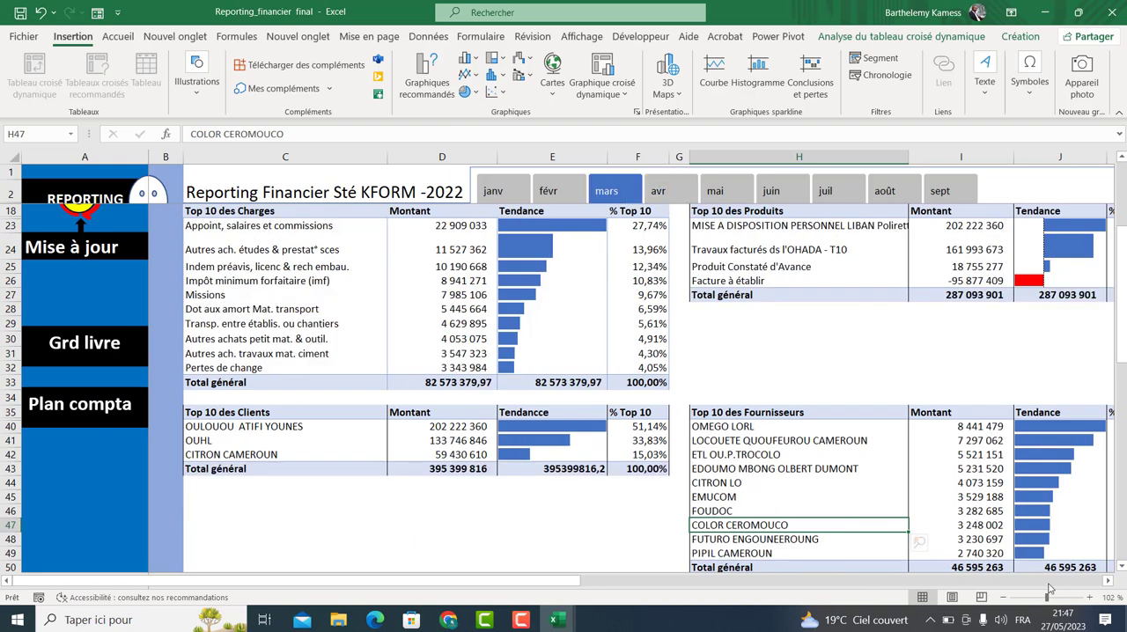
{"action": "left_click_drag", "start_coordinate": [1046, 598], "coordinate": [1039, 598]}
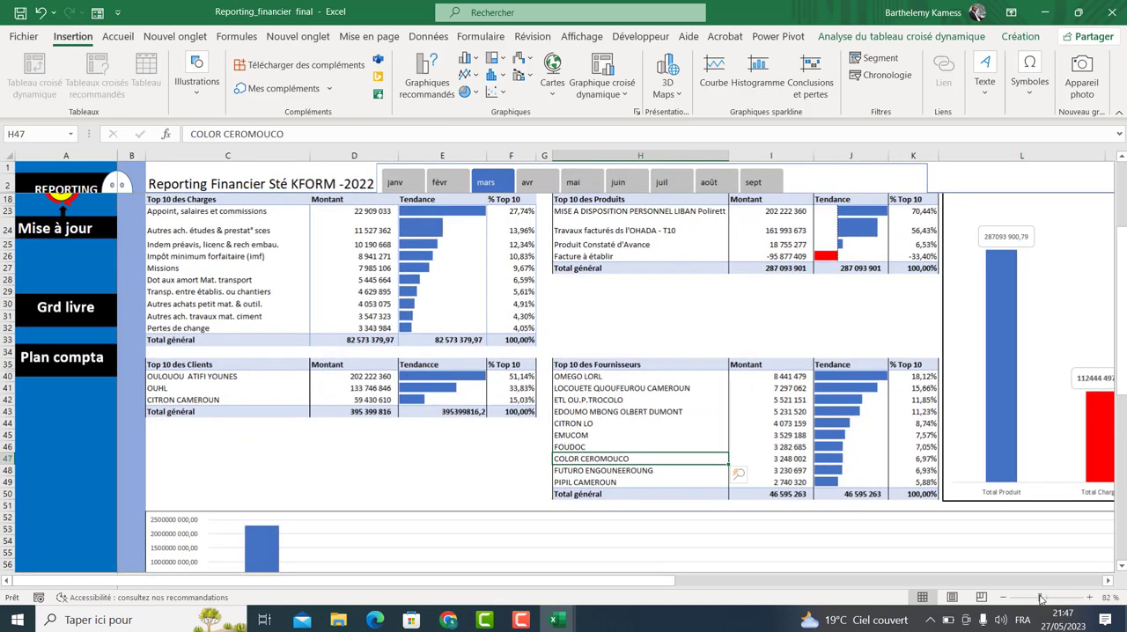
Switch the month slicer through juin, juil, août, janv, févr and back to mars.
{"action": "left_click", "coordinate": [617, 182]}
{"action": "left_click", "coordinate": [661, 183]}
{"action": "left_click", "coordinate": [708, 182]}
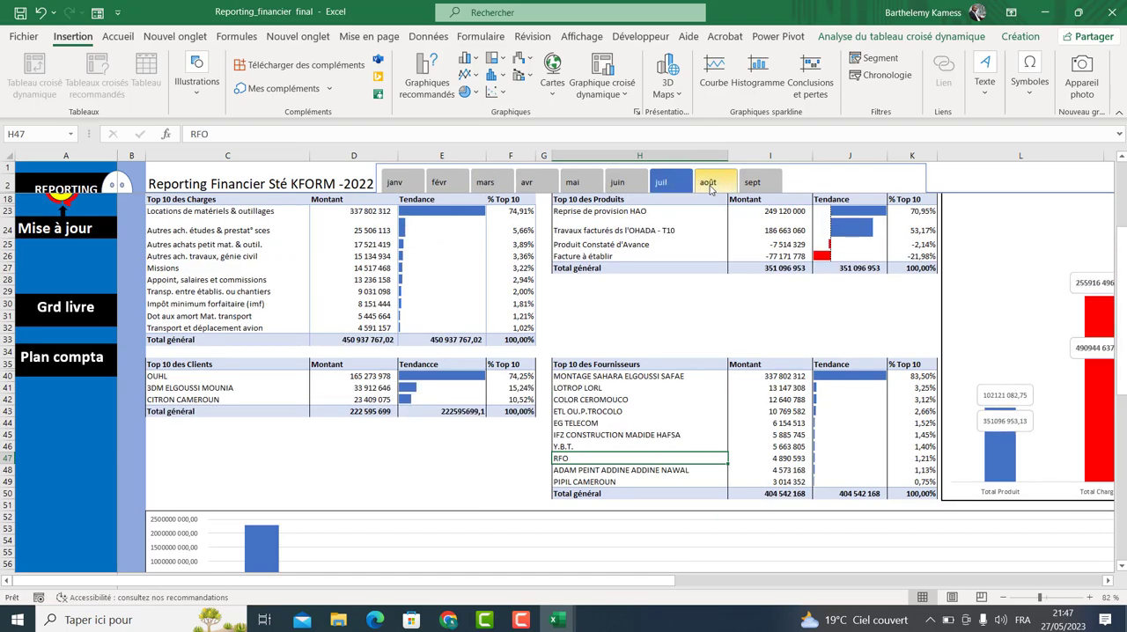
{"action": "left_click", "coordinate": [409, 184]}
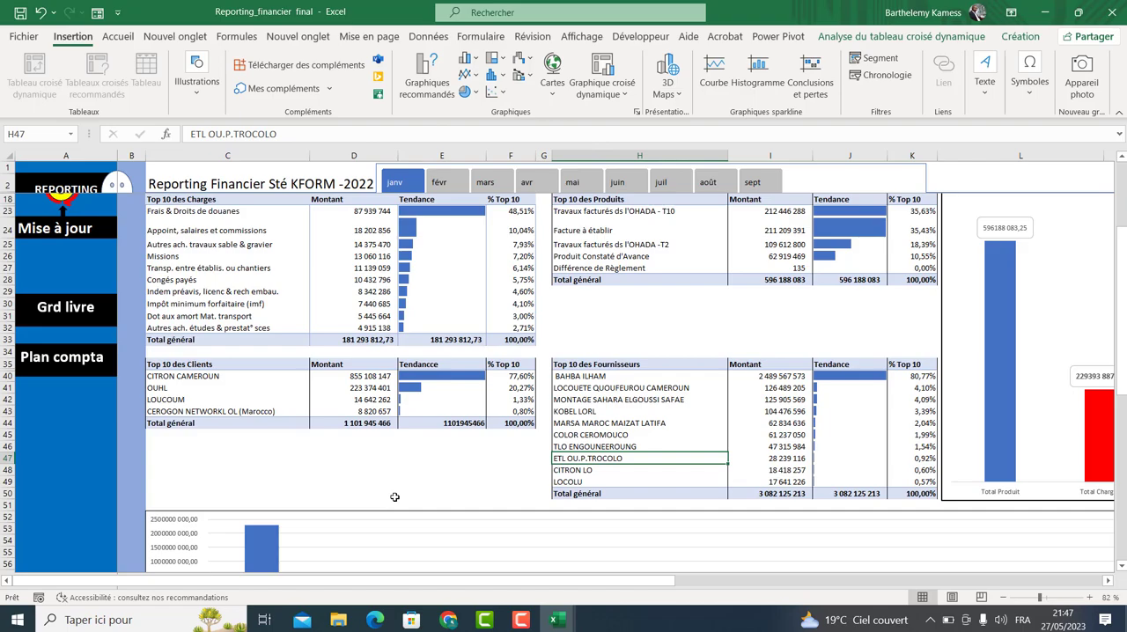
{"action": "left_click", "coordinate": [440, 182]}
{"action": "left_click", "coordinate": [483, 182]}
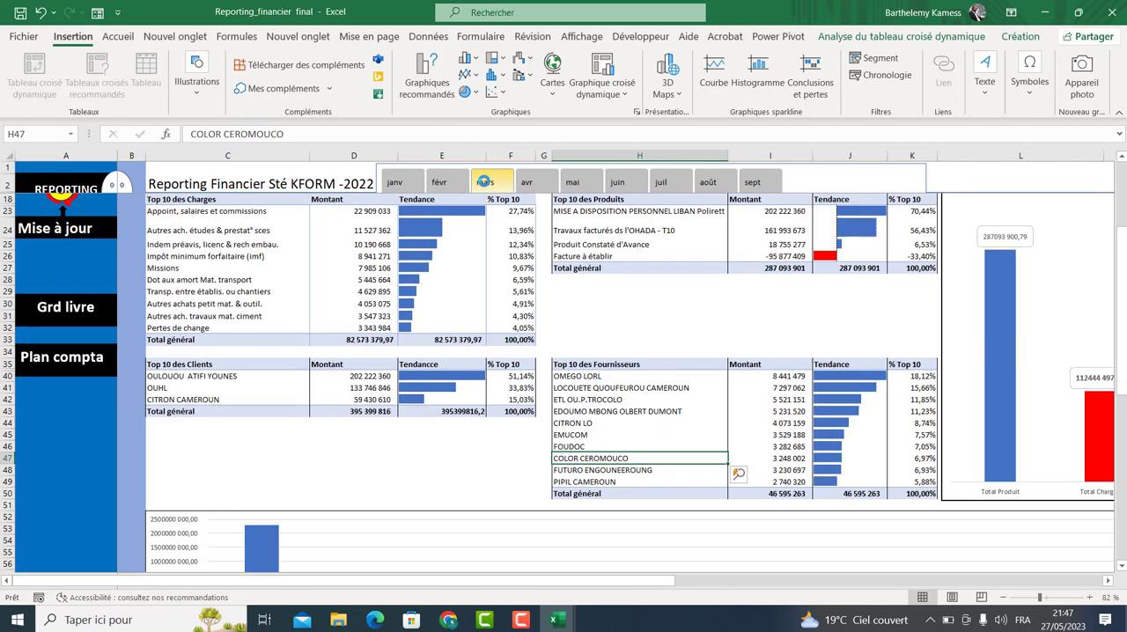
Move between the Reporting, Grand livre and Plan comptable sheets using the workbook's navigation buttons.
{"action": "left_click_drag", "start_coordinate": [1118, 237], "coordinate": [1122, 161]}
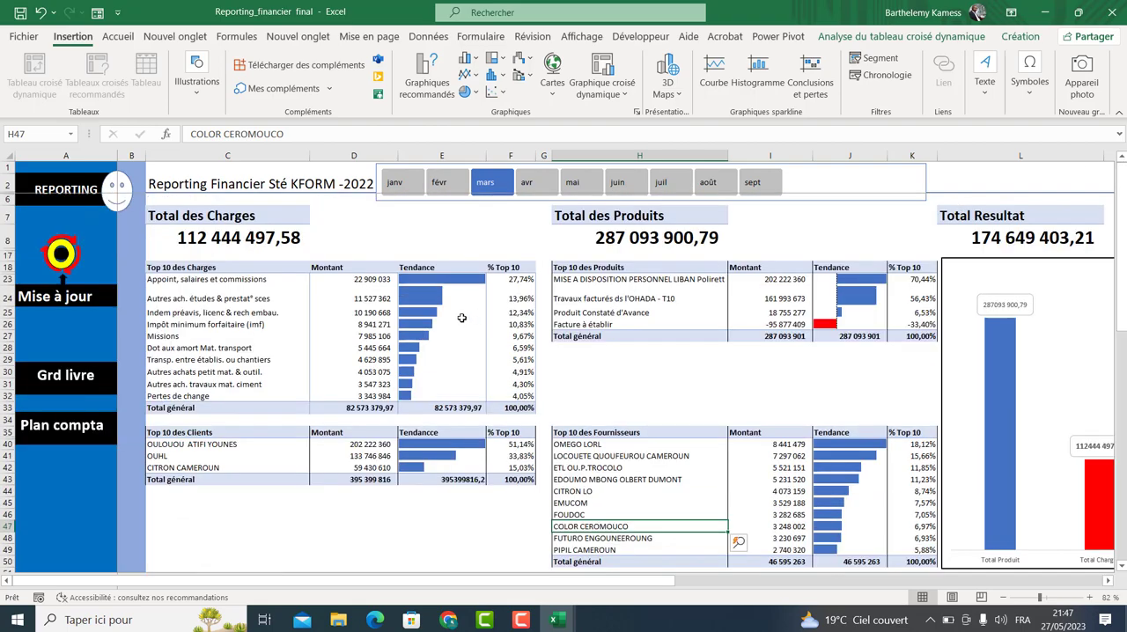
{"action": "left_click", "coordinate": [262, 298]}
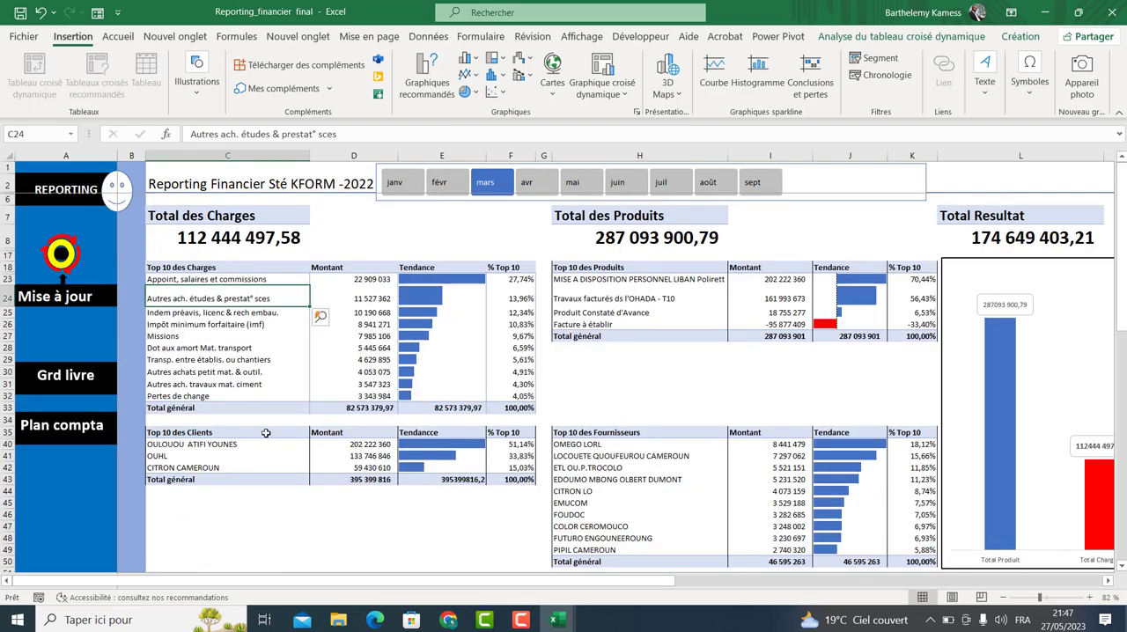
{"action": "left_click", "coordinate": [298, 523]}
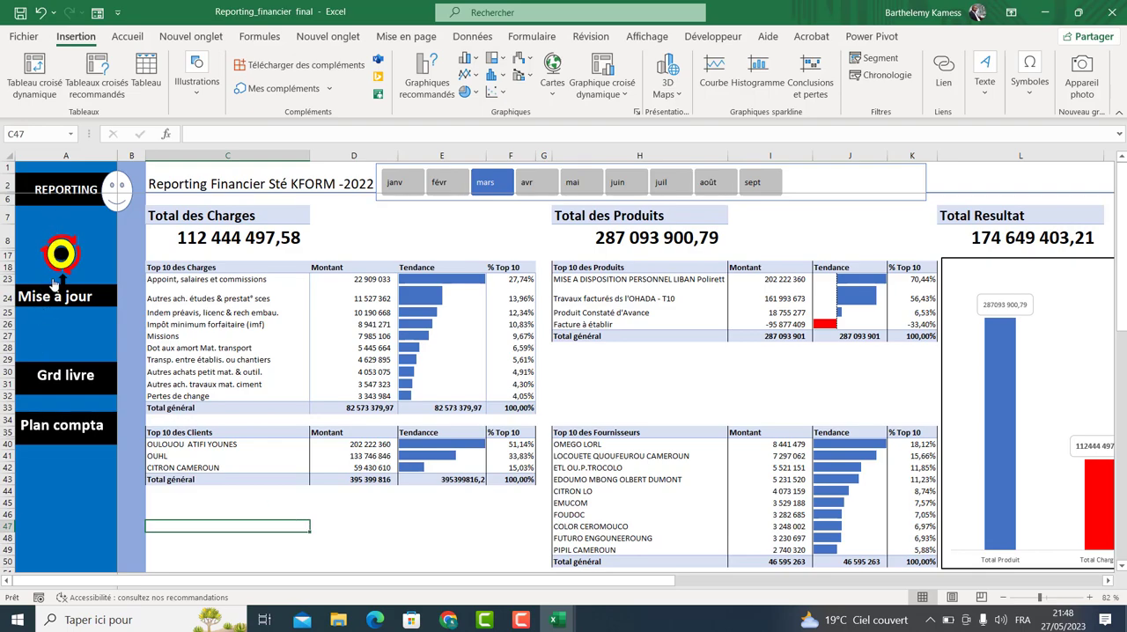
{"action": "left_click", "coordinate": [69, 386]}
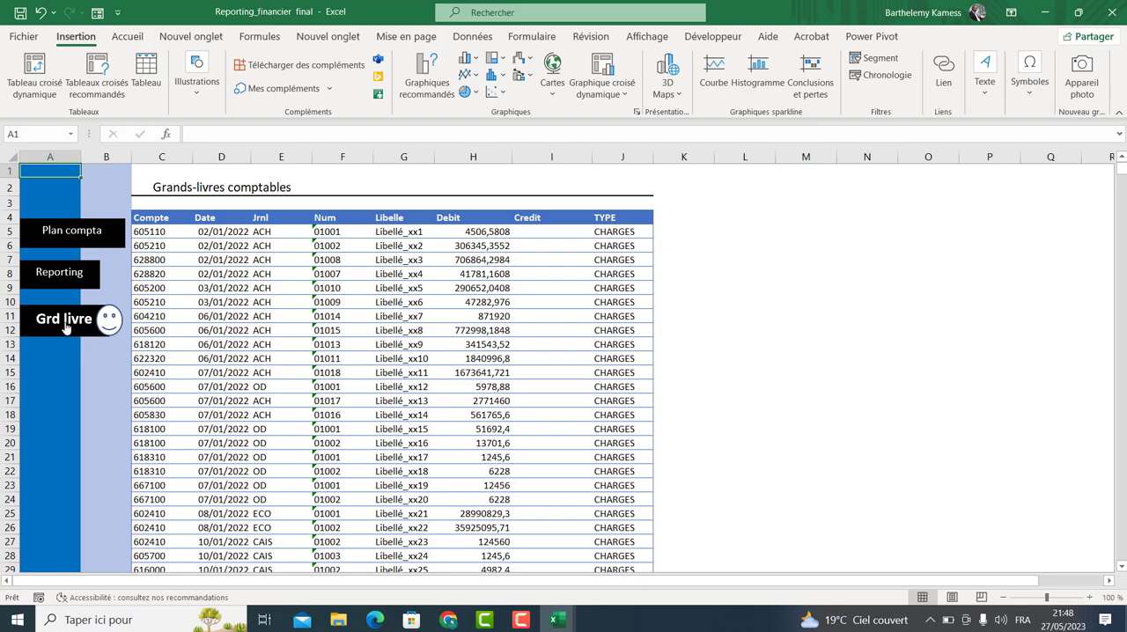
{"action": "left_click", "coordinate": [67, 232]}
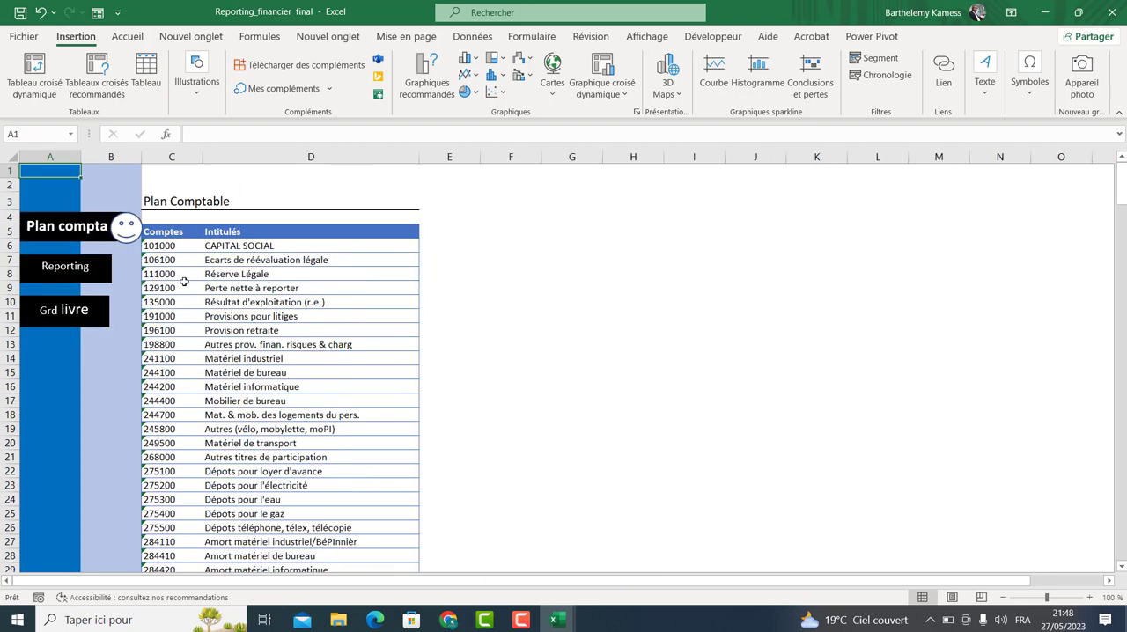
{"action": "left_click", "coordinate": [70, 311]}
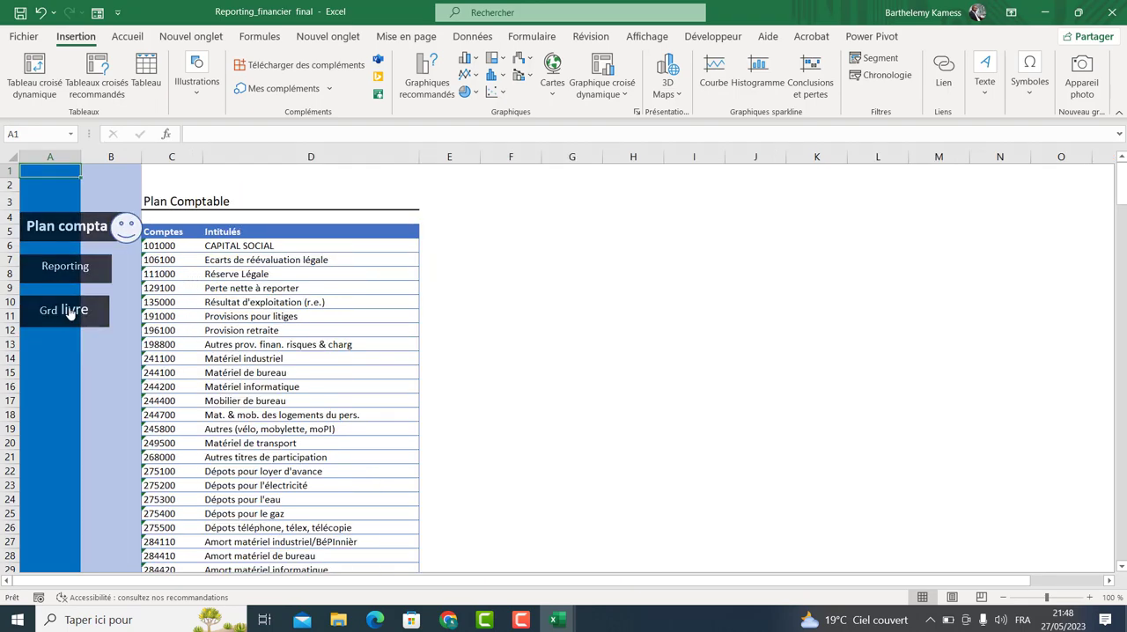
{"action": "left_click", "coordinate": [63, 274]}
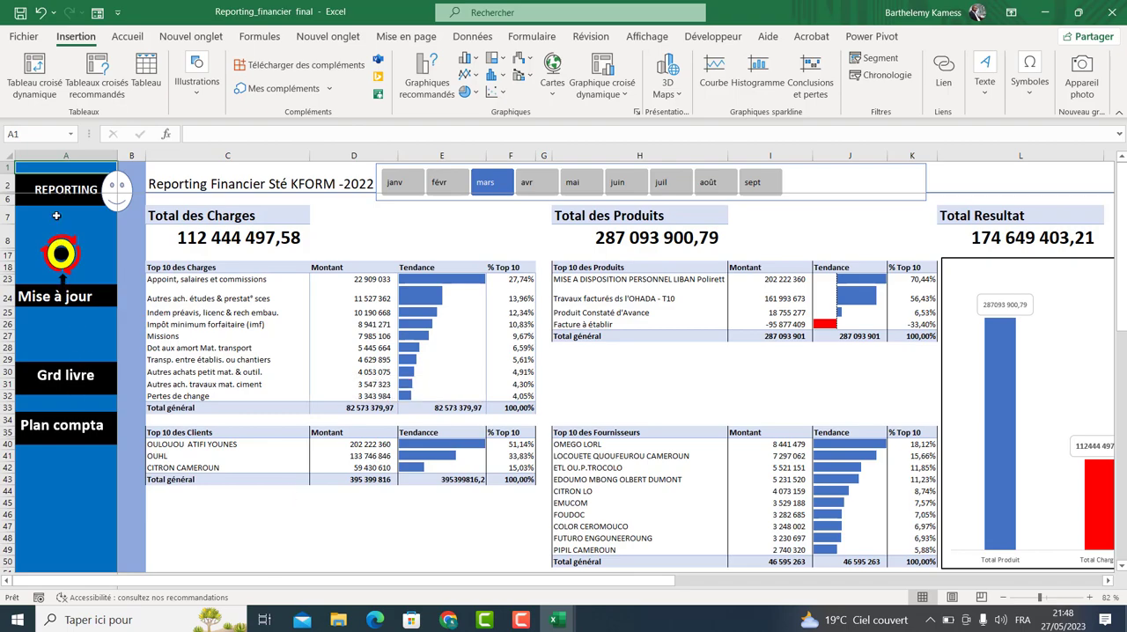
{"action": "left_click", "coordinate": [64, 423]}
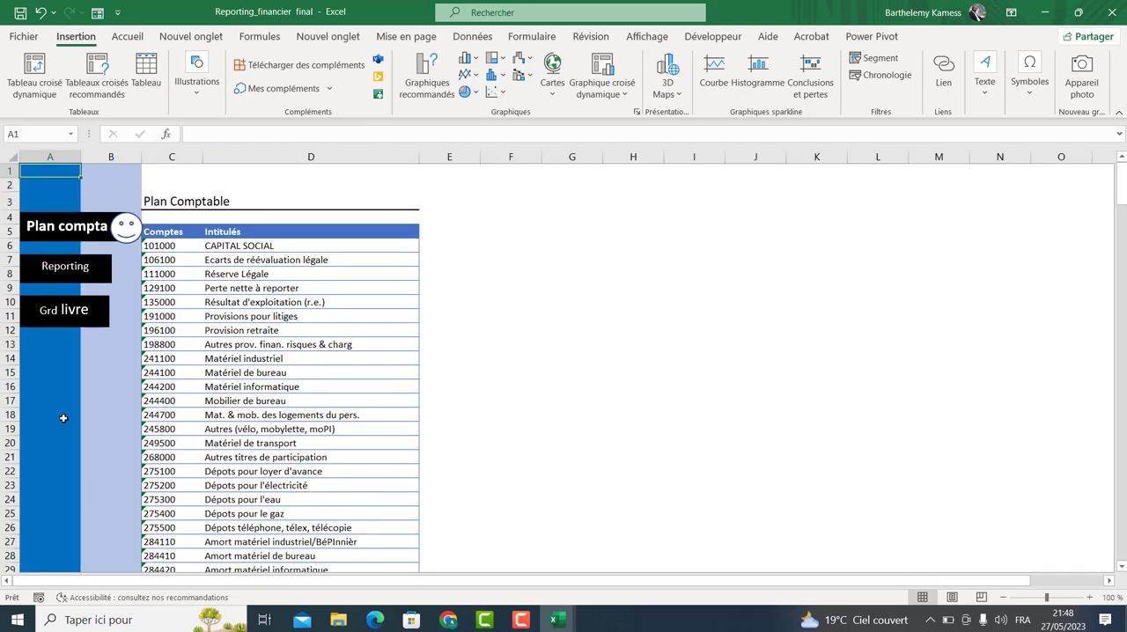
{"action": "left_click", "coordinate": [89, 312]}
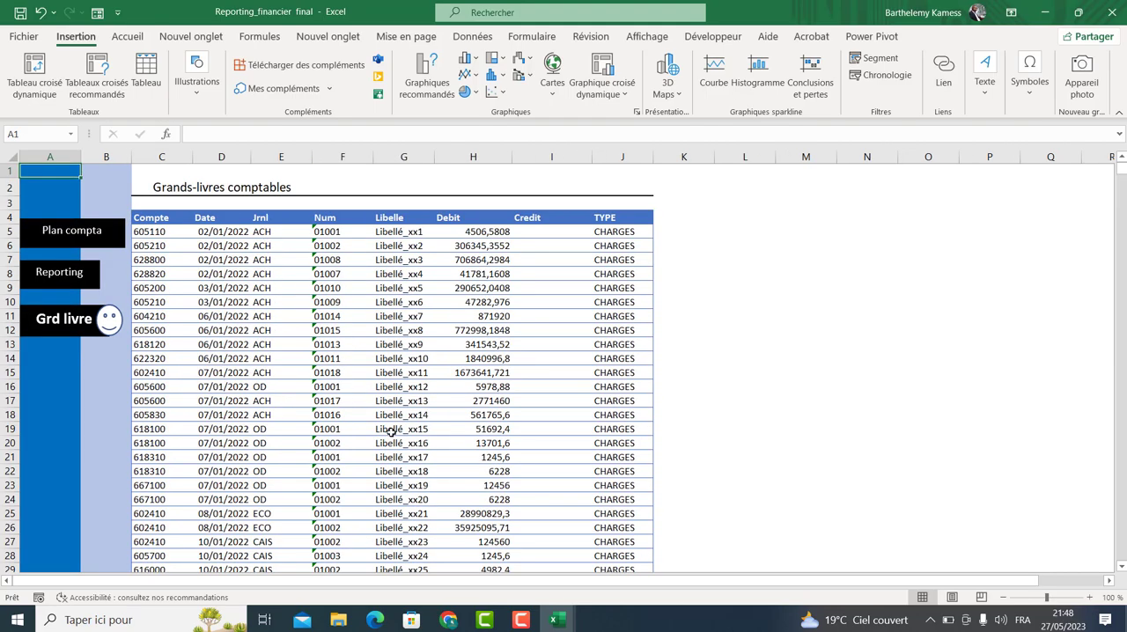
{"action": "left_click", "coordinate": [62, 278]}
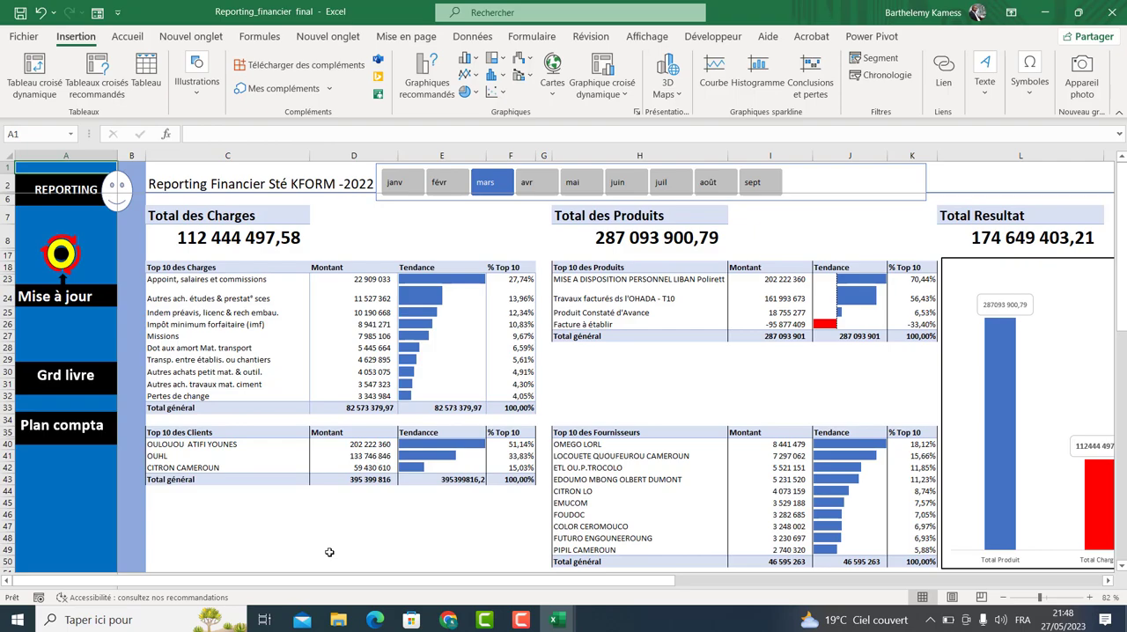
Close the Reporting_financier final, Suivi des Stocks avec Alerte vs3 and Données Outil Suivi Stock workbooks without saving.
{"action": "left_click", "coordinate": [1114, 13]}
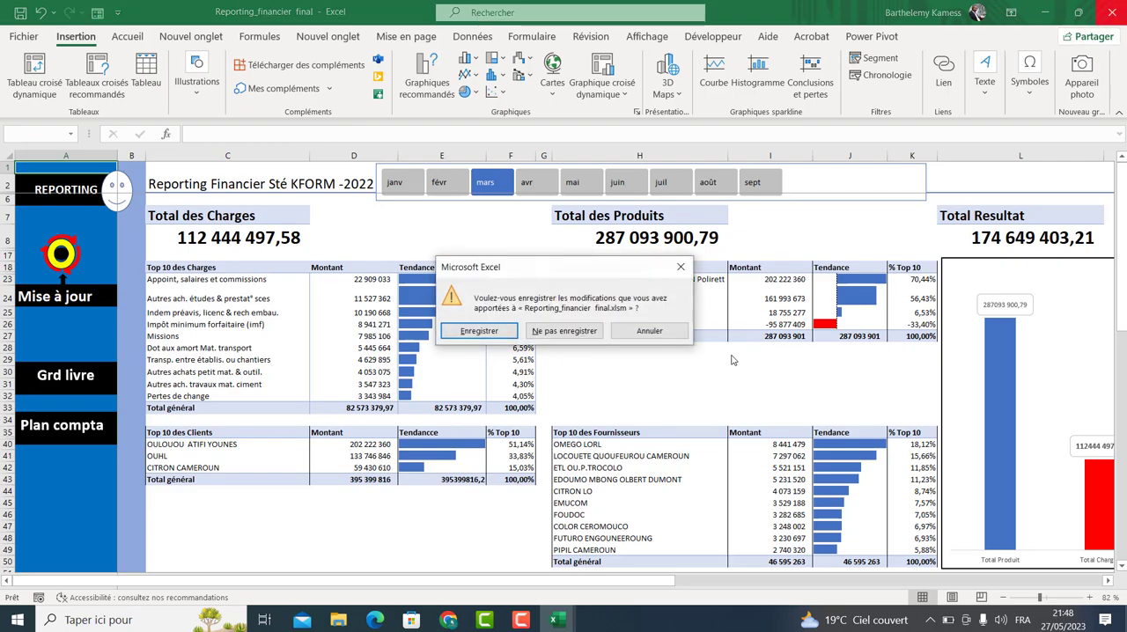
{"action": "left_click", "coordinate": [591, 332]}
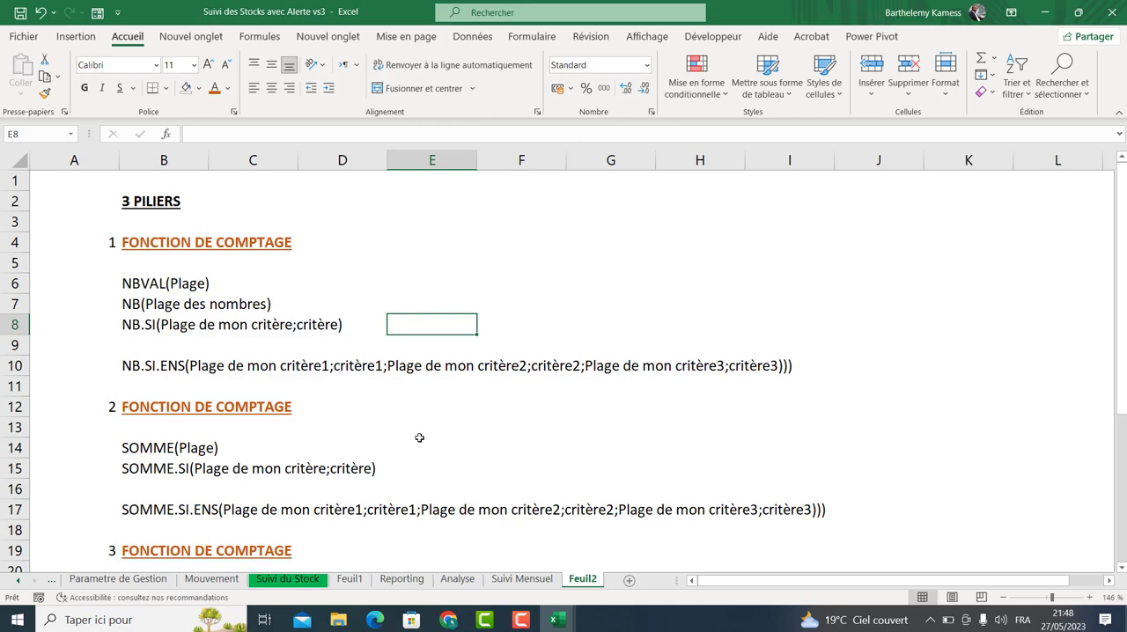
{"action": "left_click", "coordinate": [381, 446]}
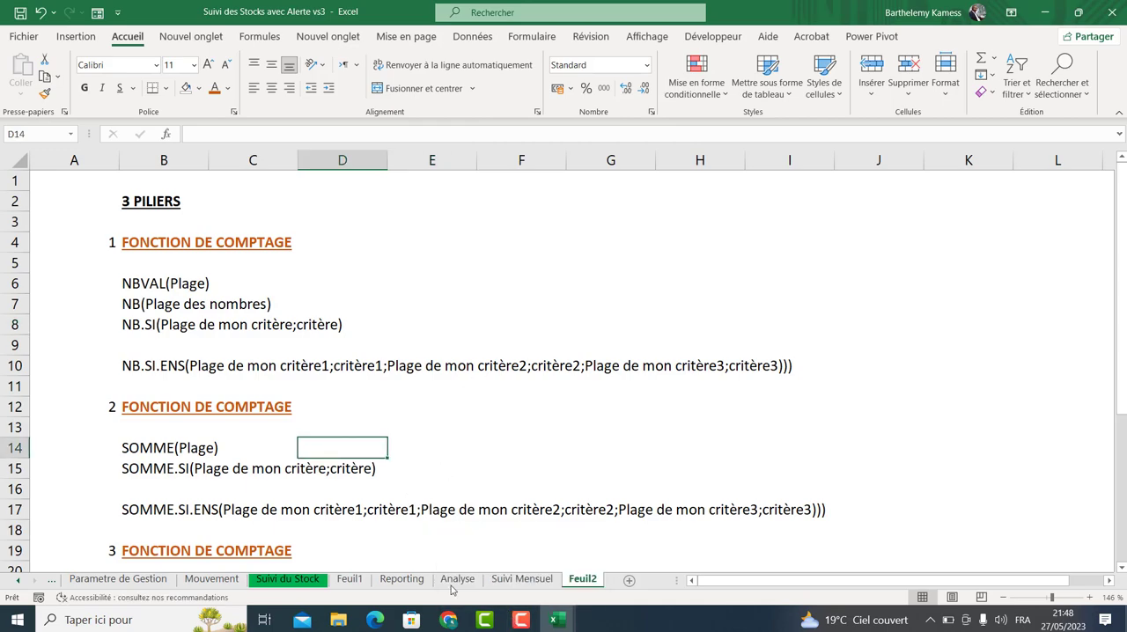
{"action": "left_click", "coordinate": [556, 620]}
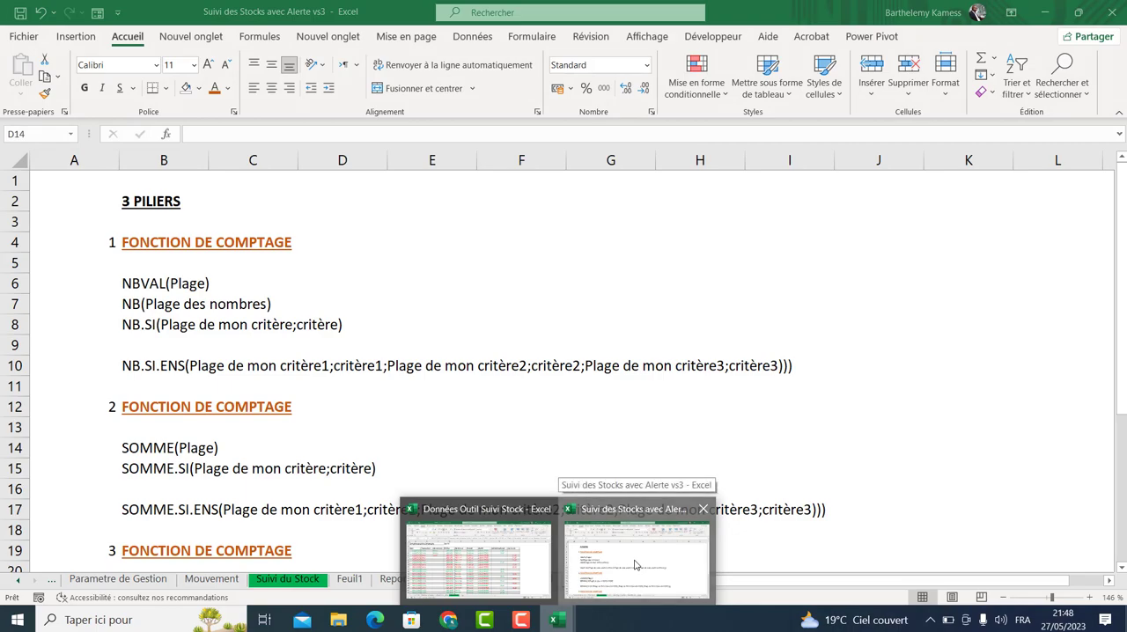
{"action": "left_click", "coordinate": [635, 564]}
{"action": "left_click", "coordinate": [636, 385]}
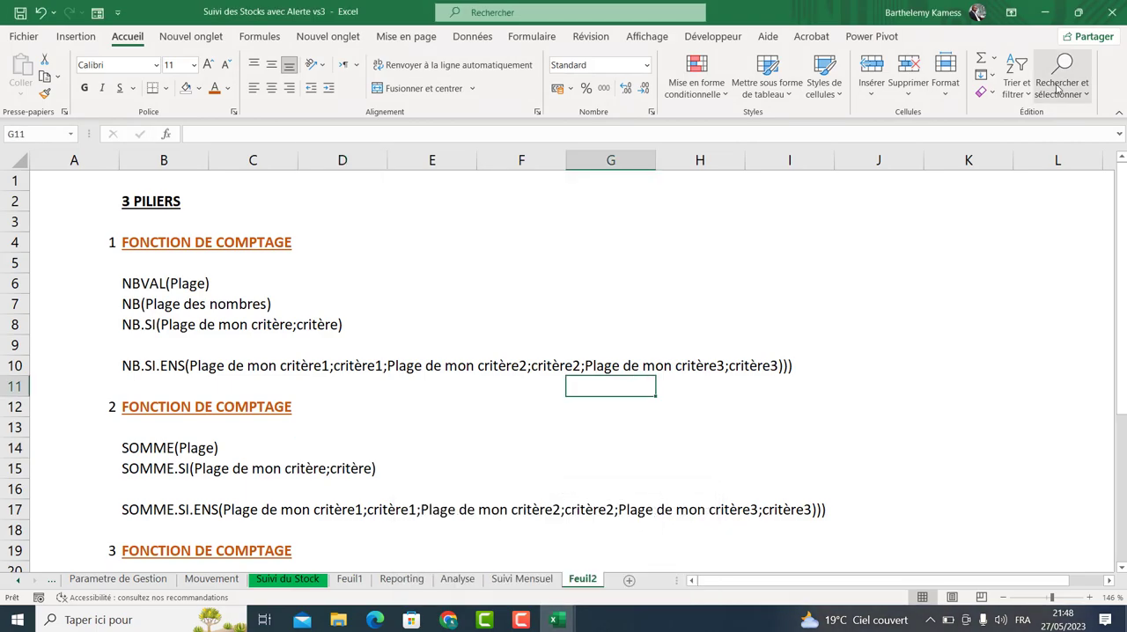
{"action": "left_click", "coordinate": [1108, 16]}
{"action": "left_click", "coordinate": [564, 347]}
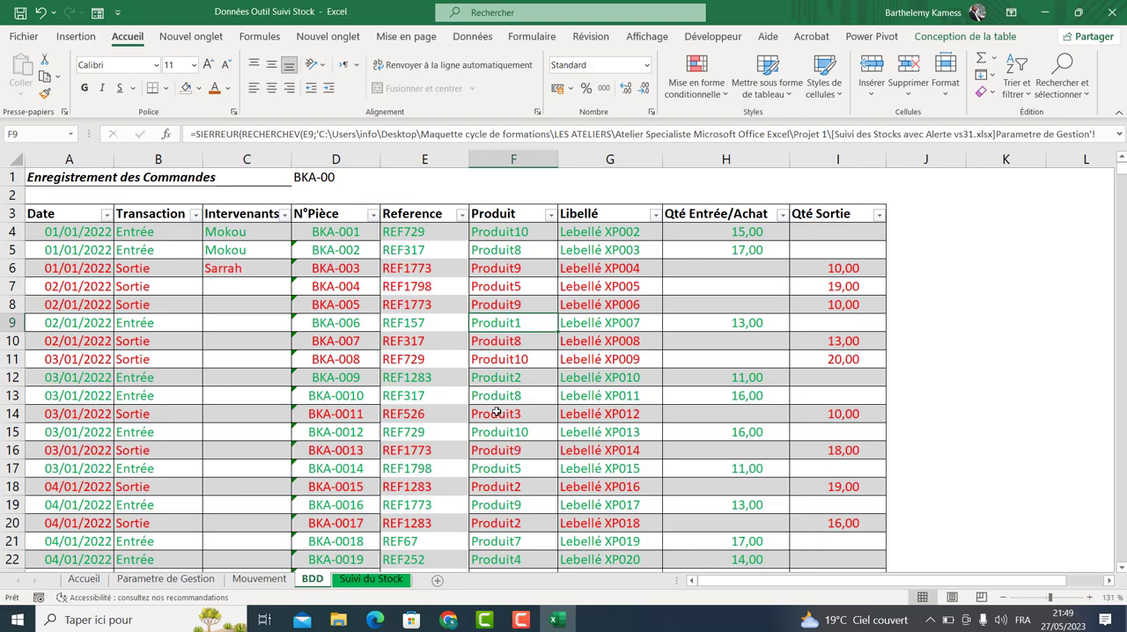
{"action": "left_click", "coordinate": [1107, 14]}
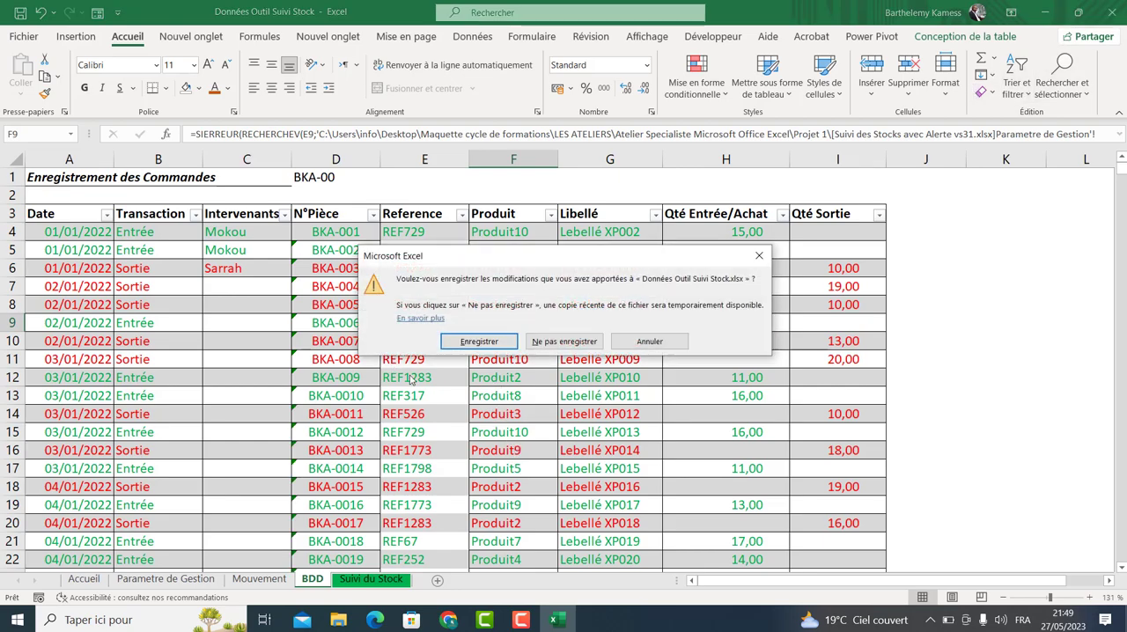
{"action": "left_click", "coordinate": [564, 341]}
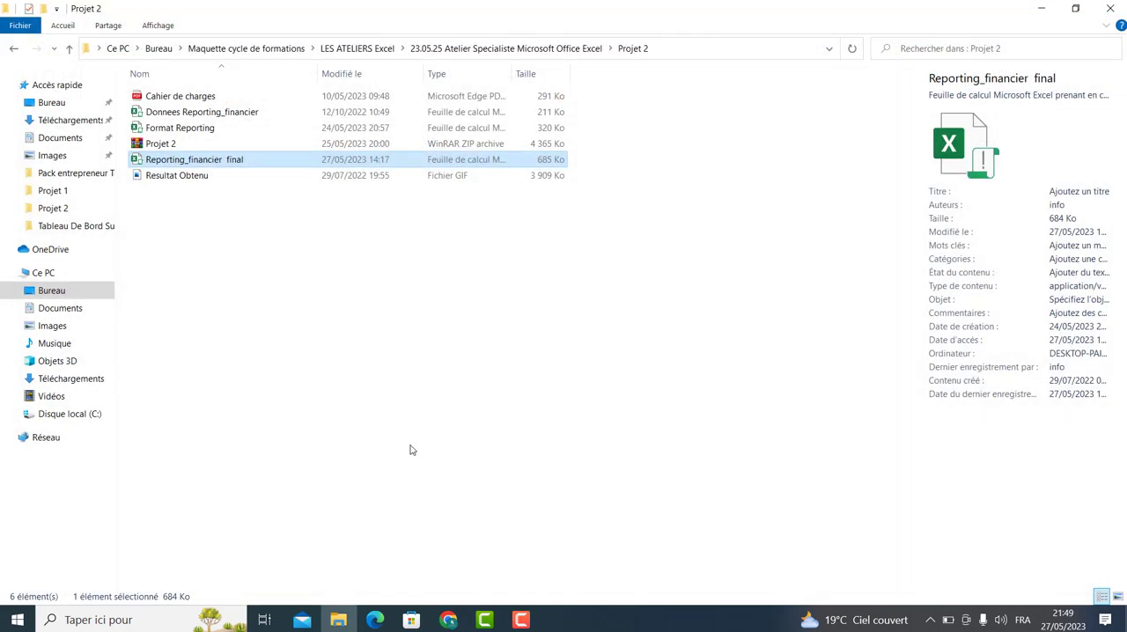
Switch to Google Meet, stop presenting, then present the entire screen again.
{"action": "left_click", "coordinate": [448, 619]}
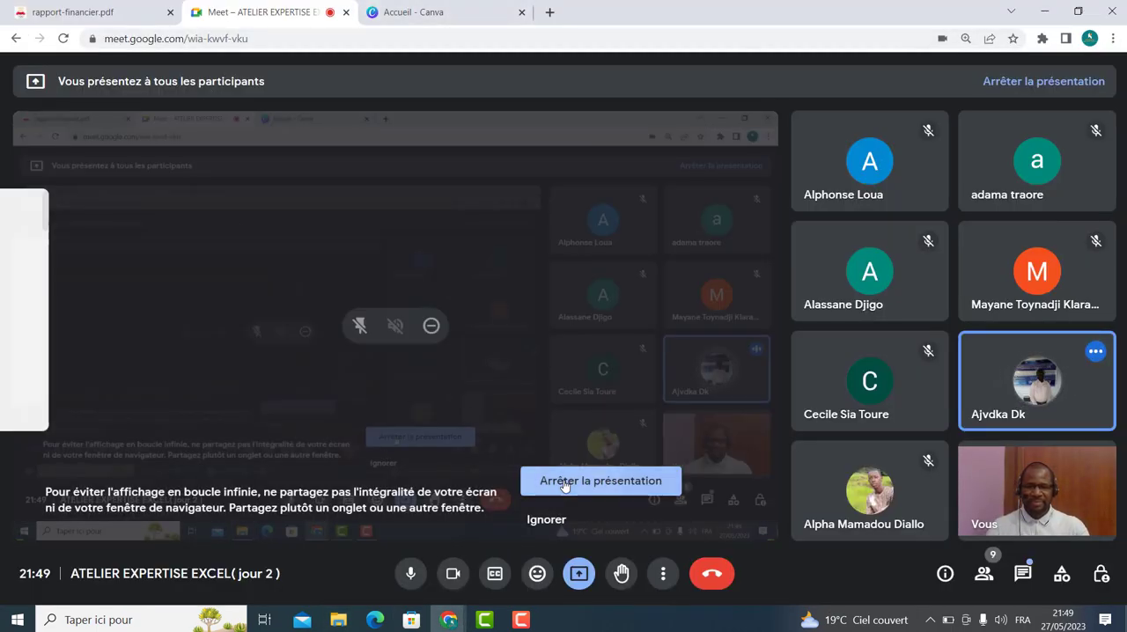
{"action": "left_click", "coordinate": [600, 481]}
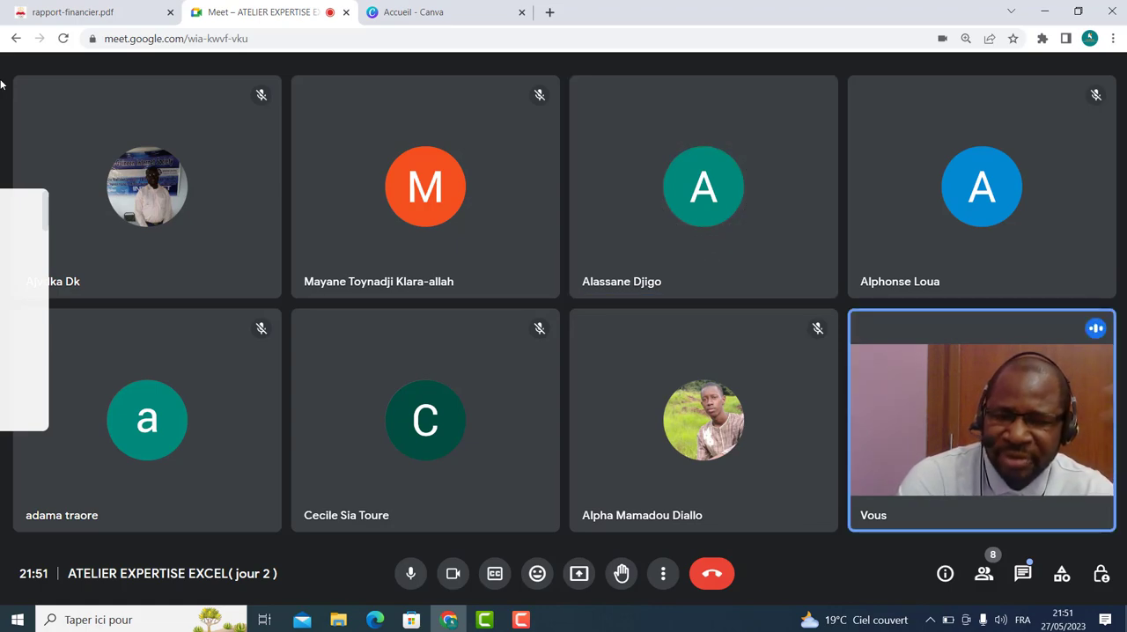
{"action": "left_click", "coordinate": [580, 575]}
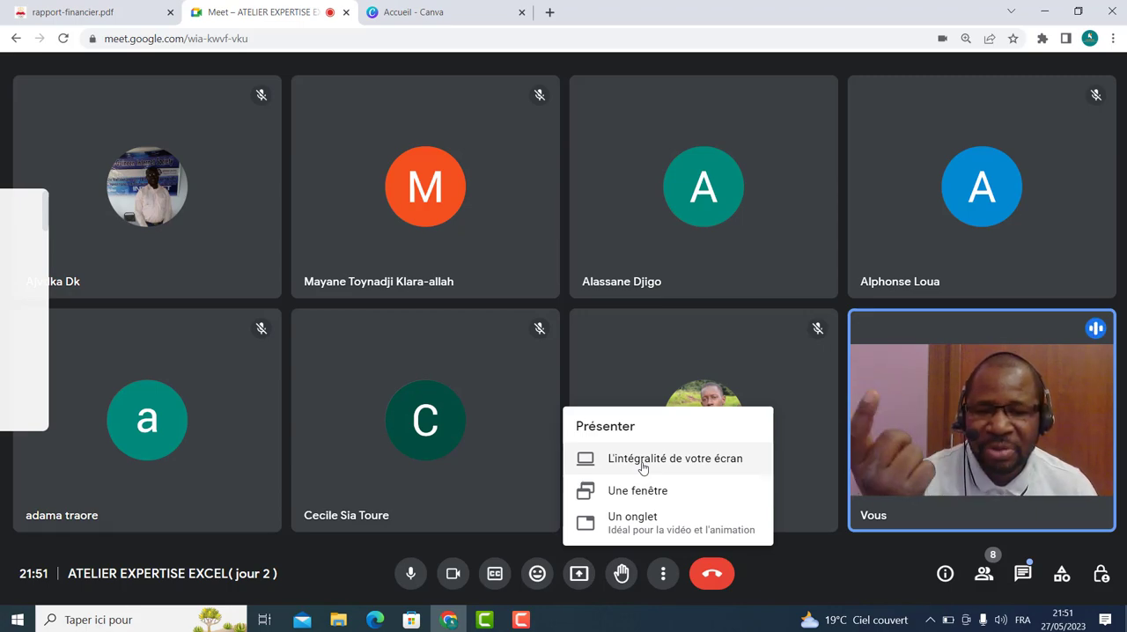
{"action": "left_click", "coordinate": [642, 466]}
{"action": "left_click", "coordinate": [607, 285]}
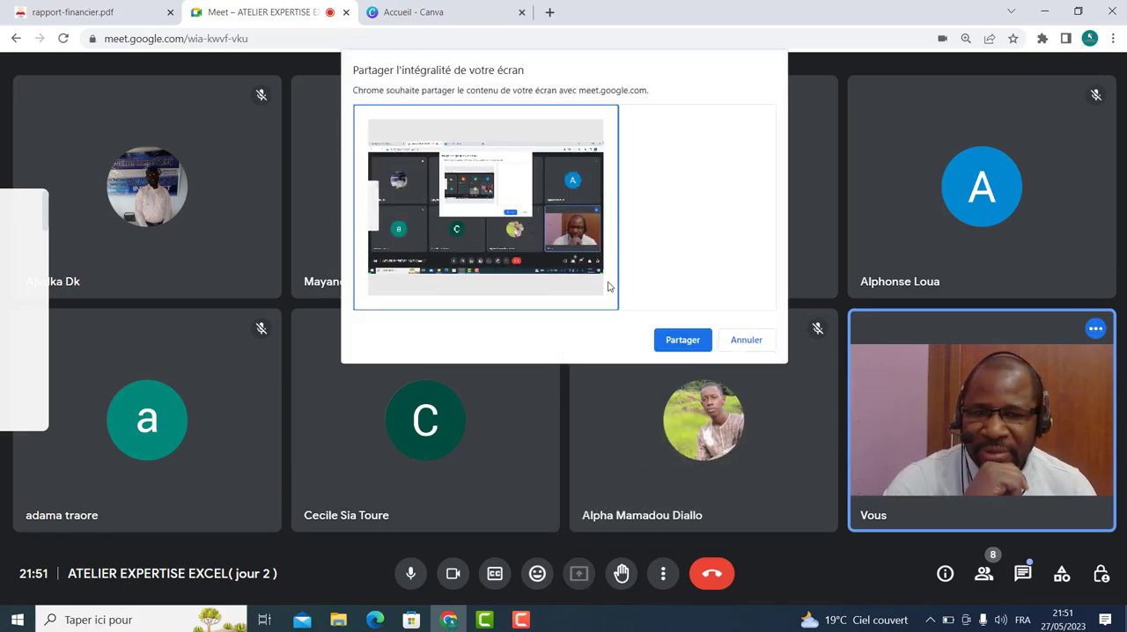
{"action": "left_click", "coordinate": [682, 340]}
Open the Suivi des Stocks avec Alerte vs3 workbook from the Projet 1 folder.
{"action": "left_click", "coordinate": [338, 619]}
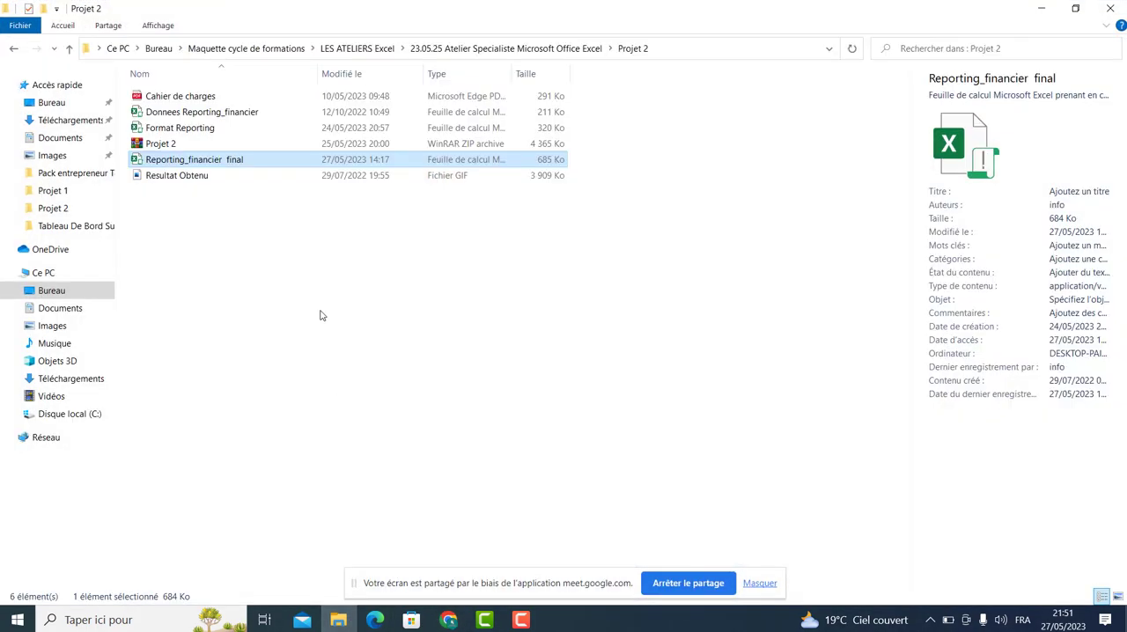
{"action": "left_click", "coordinate": [257, 236]}
{"action": "left_click", "coordinate": [23, 50]}
{"action": "double_click", "coordinate": [157, 97]}
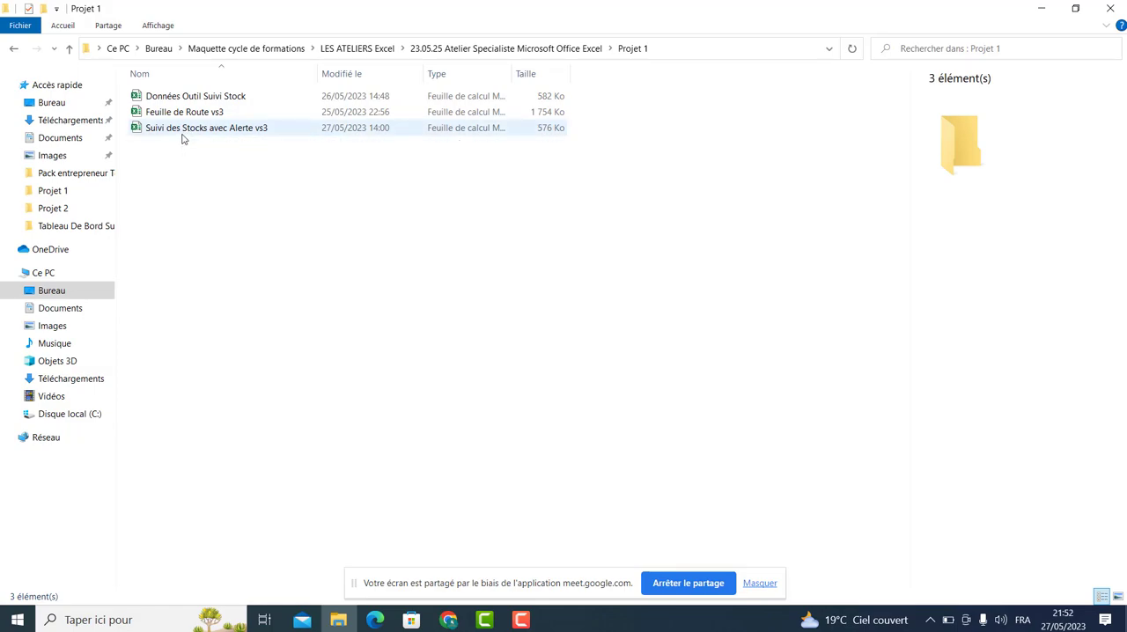
{"action": "double_click", "coordinate": [182, 132]}
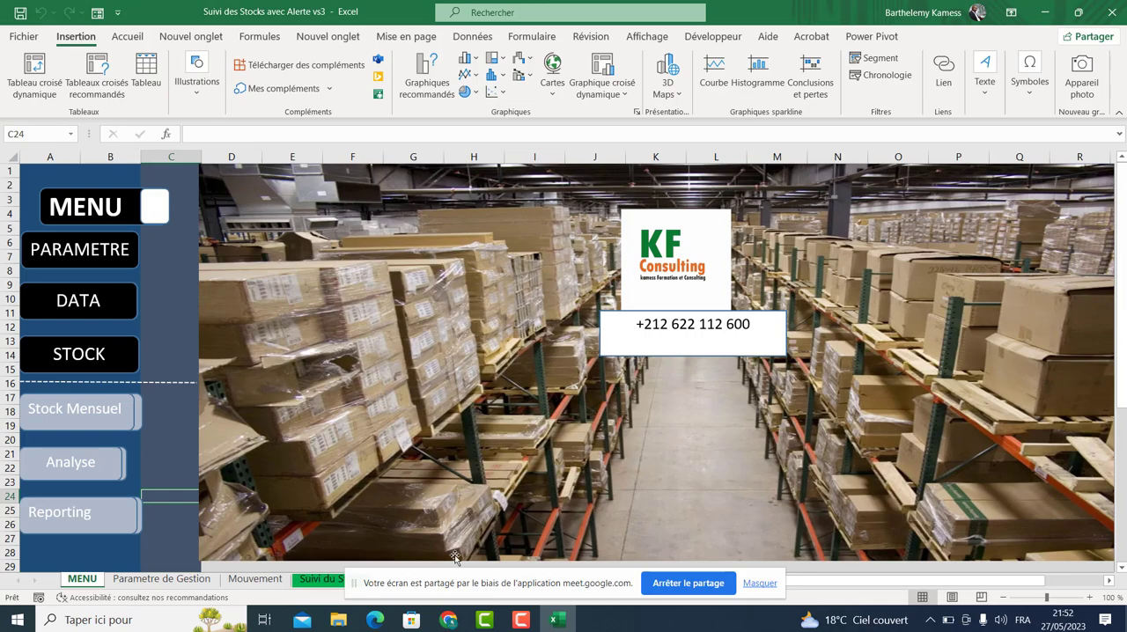
Visit the Stock Mensuel and Suivi du Stock sheets via the menu buttons and highlight the stock situation table.
{"action": "left_click", "coordinate": [98, 422]}
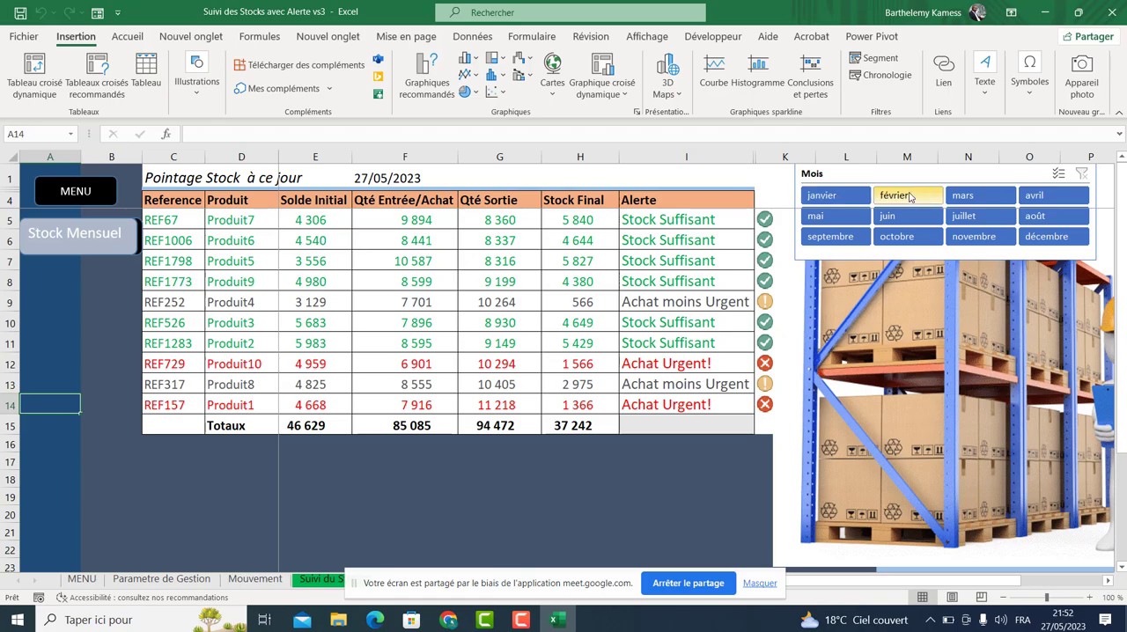
{"action": "left_click", "coordinate": [74, 200]}
{"action": "left_click", "coordinate": [77, 354]}
{"action": "left_click_drag", "start_coordinate": [193, 238], "coordinate": [947, 375]}
{"action": "left_click", "coordinate": [341, 177]}
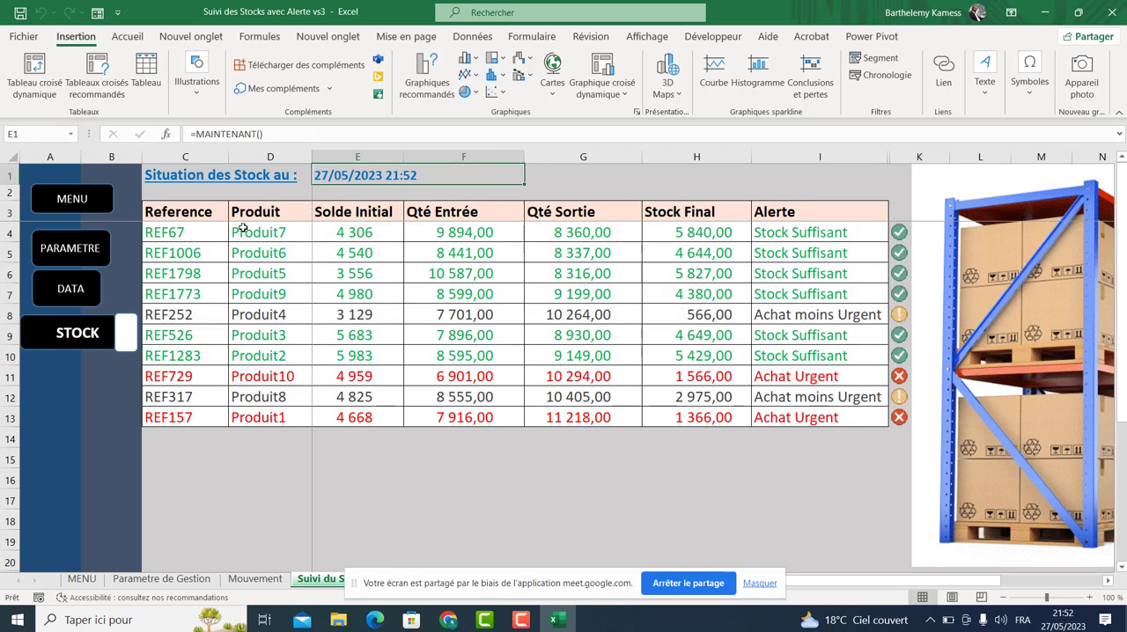
{"action": "left_click_drag", "start_coordinate": [216, 234], "coordinate": [820, 409]}
{"action": "left_click", "coordinate": [765, 441]}
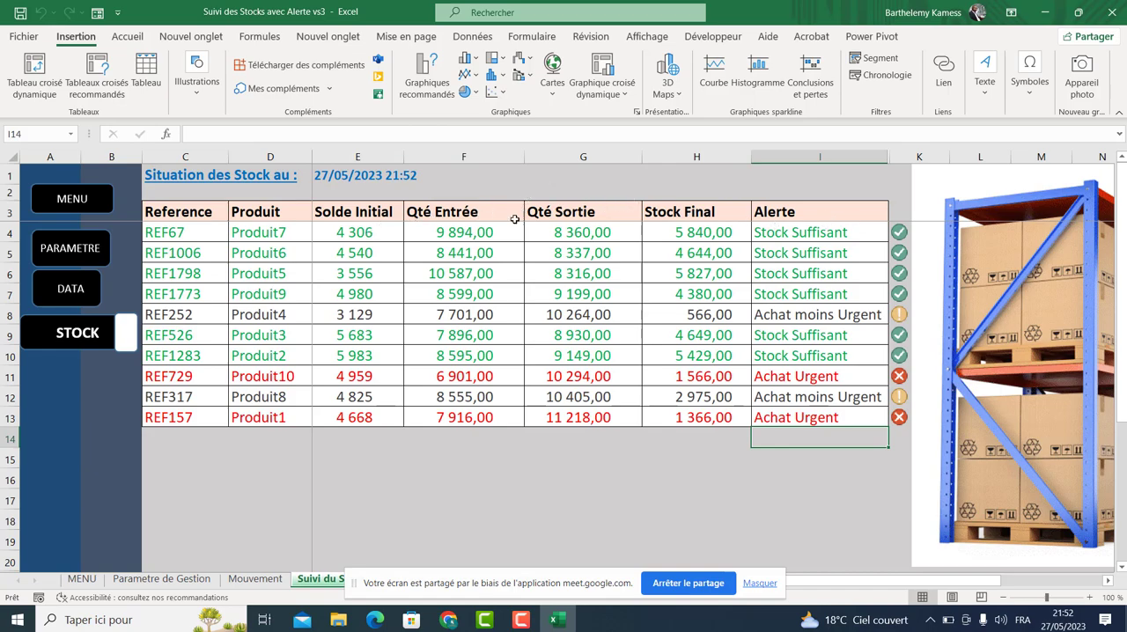
{"action": "left_click_drag", "start_coordinate": [176, 213], "coordinate": [817, 401]}
{"action": "left_click", "coordinate": [782, 435]}
Return to the Stock Mensuel sheet and filter the month slicer through janvier, juin, octobre, juillet and mars.
{"action": "left_click", "coordinate": [44, 199]}
{"action": "left_click", "coordinate": [83, 415]}
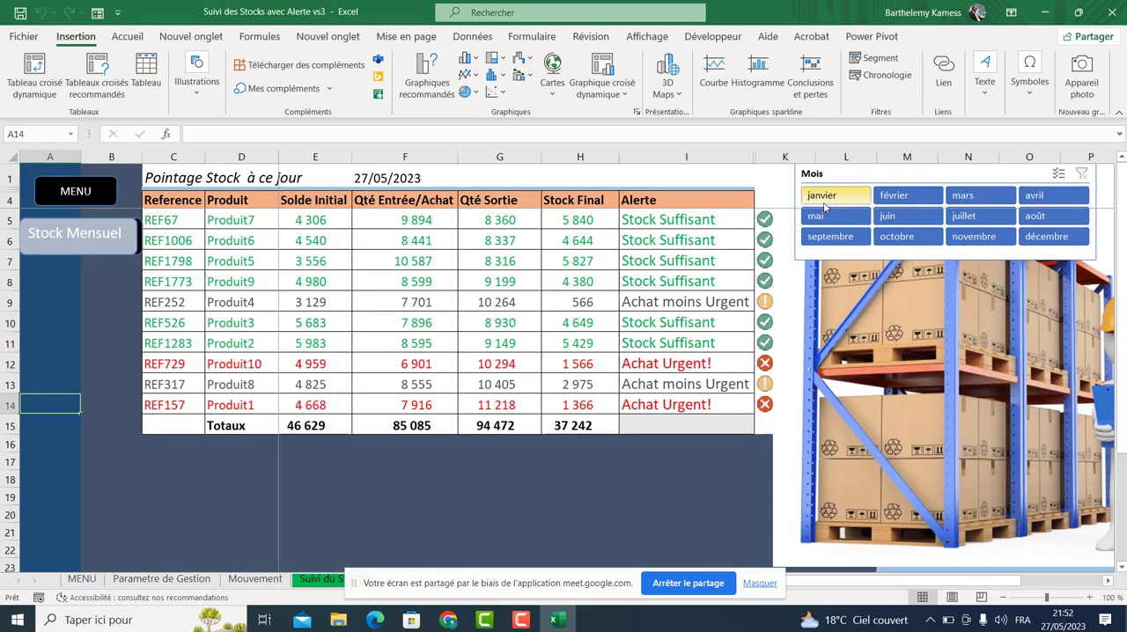
{"action": "left_click", "coordinate": [828, 204]}
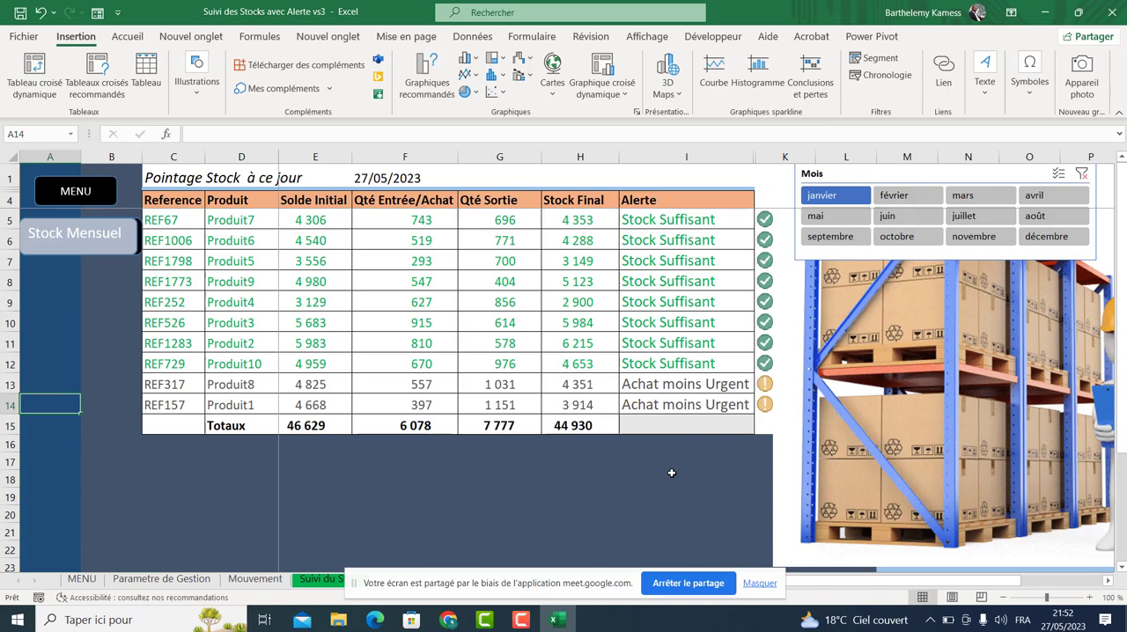
{"action": "left_click", "coordinate": [913, 217]}
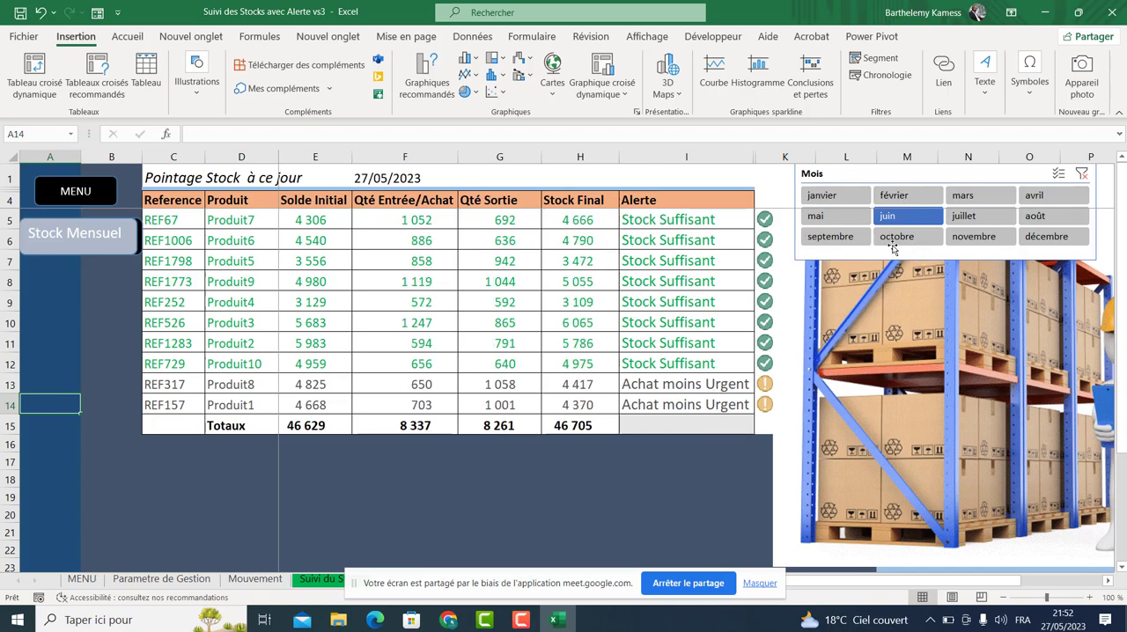
{"action": "left_click", "coordinate": [897, 240]}
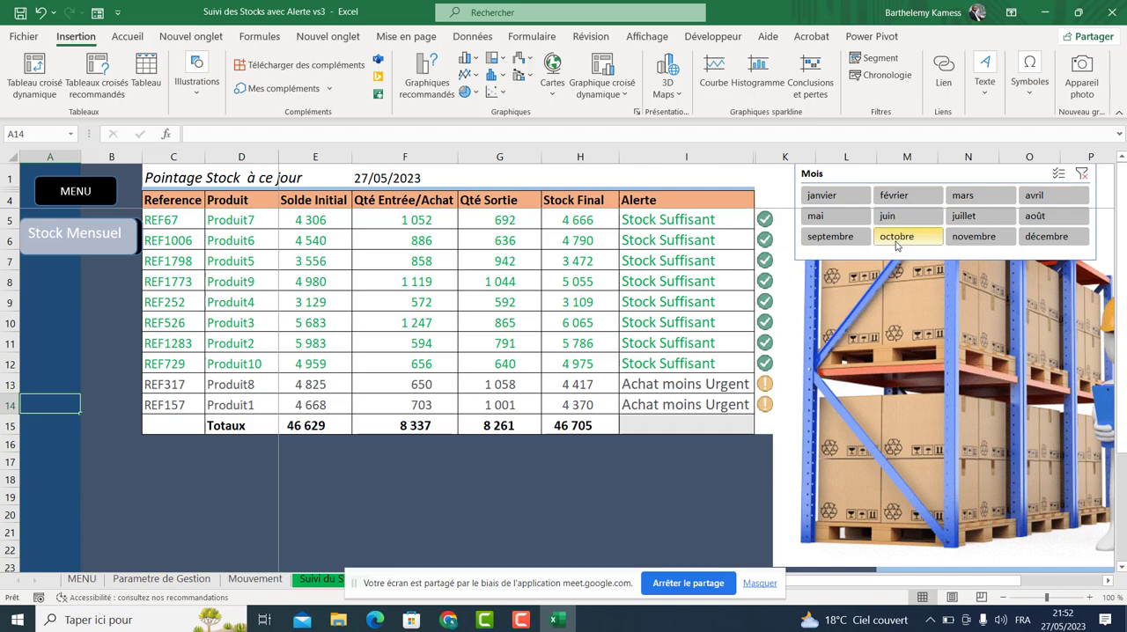
{"action": "left_click", "coordinate": [987, 221]}
{"action": "left_click", "coordinate": [962, 195]}
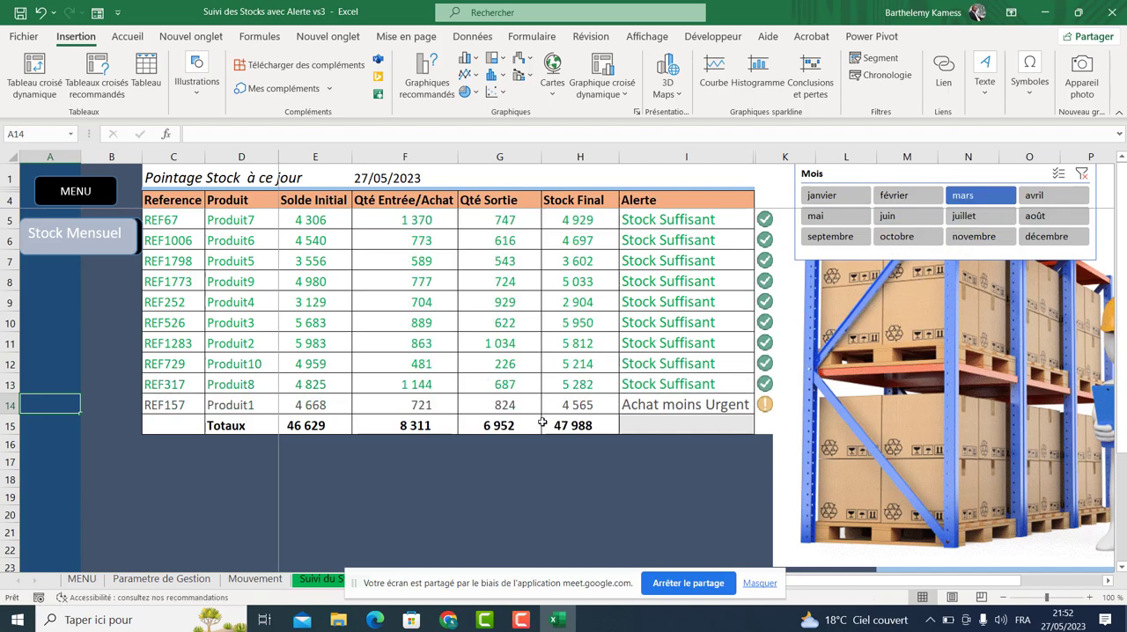
{"action": "left_click", "coordinate": [375, 619]}
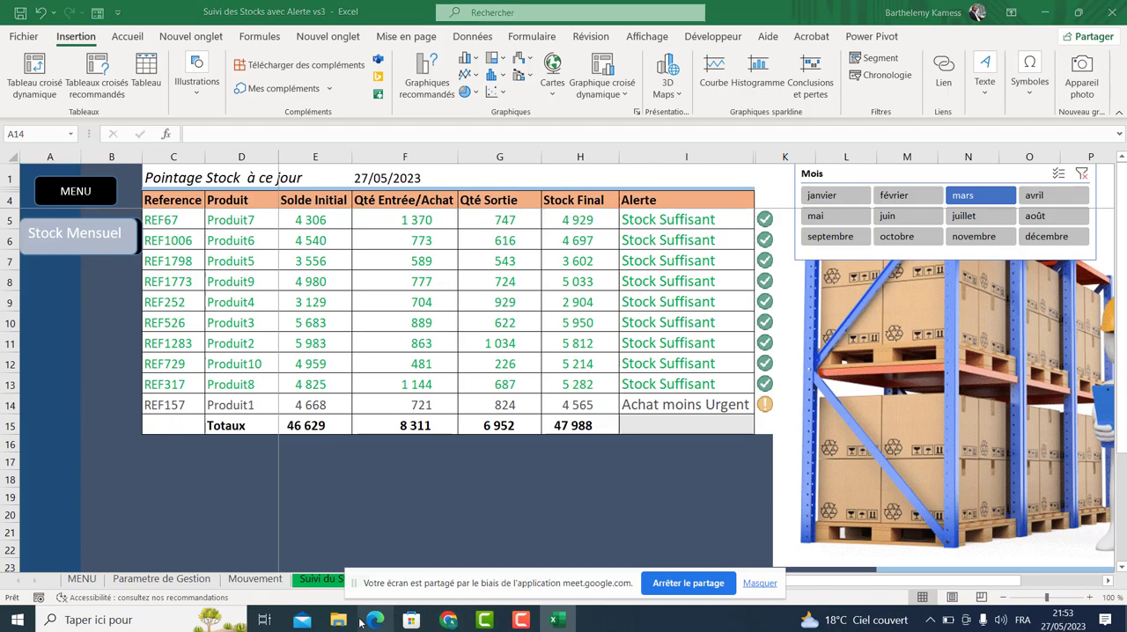
Open the Reporting_financier final workbook from the Projet 2 folder.
{"action": "left_click", "coordinate": [339, 620]}
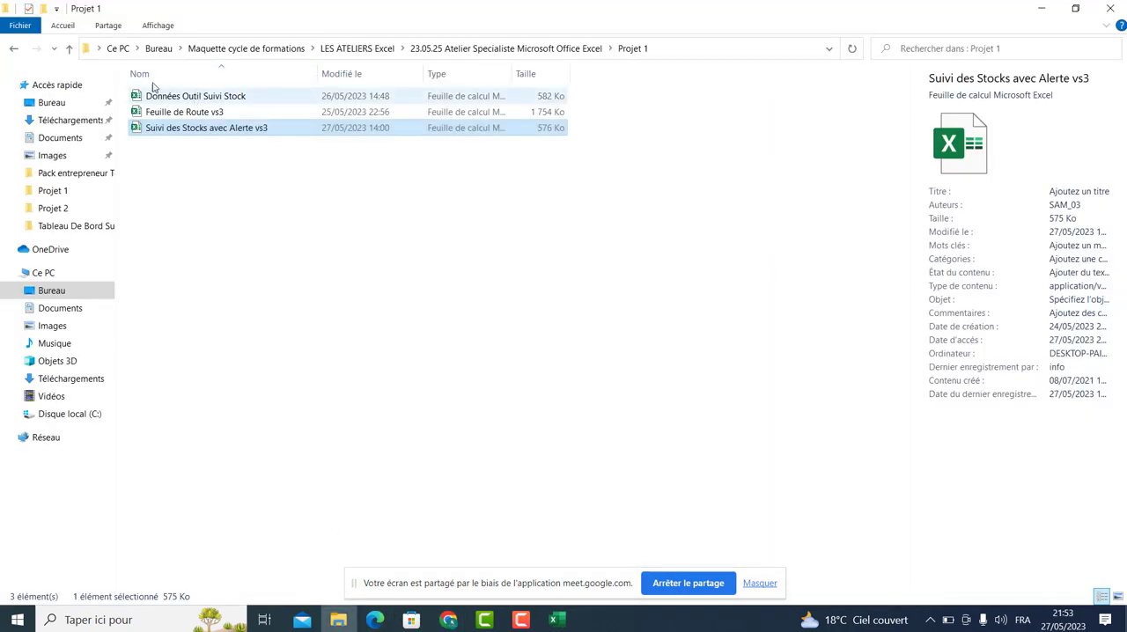
{"action": "left_click", "coordinate": [10, 50]}
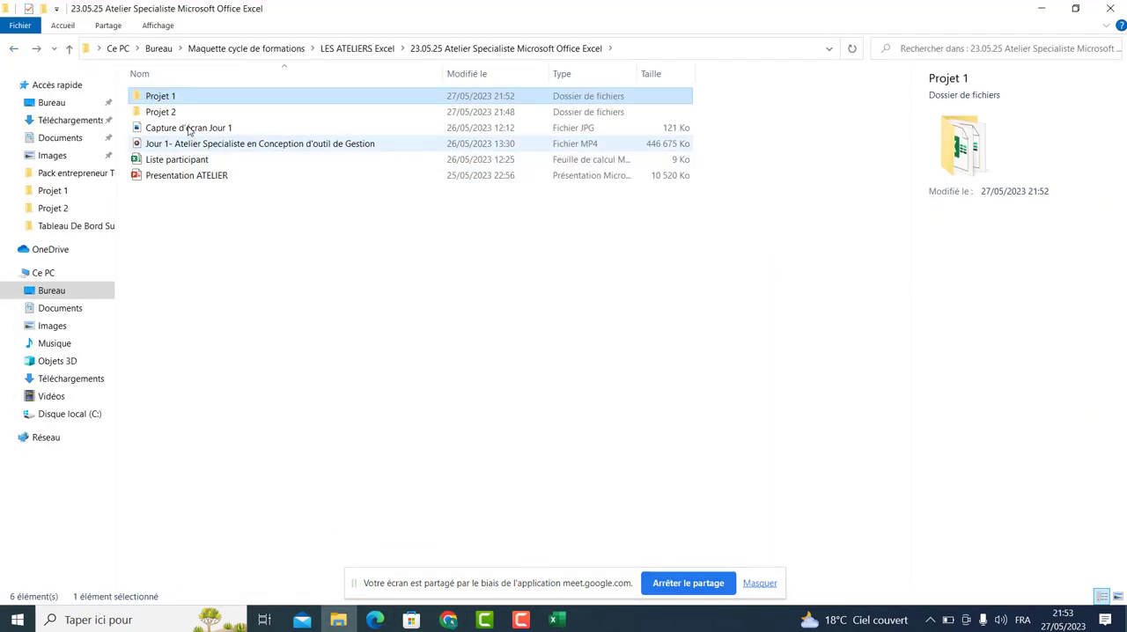
{"action": "left_click", "coordinate": [174, 111]}
{"action": "double_click", "coordinate": [174, 111]}
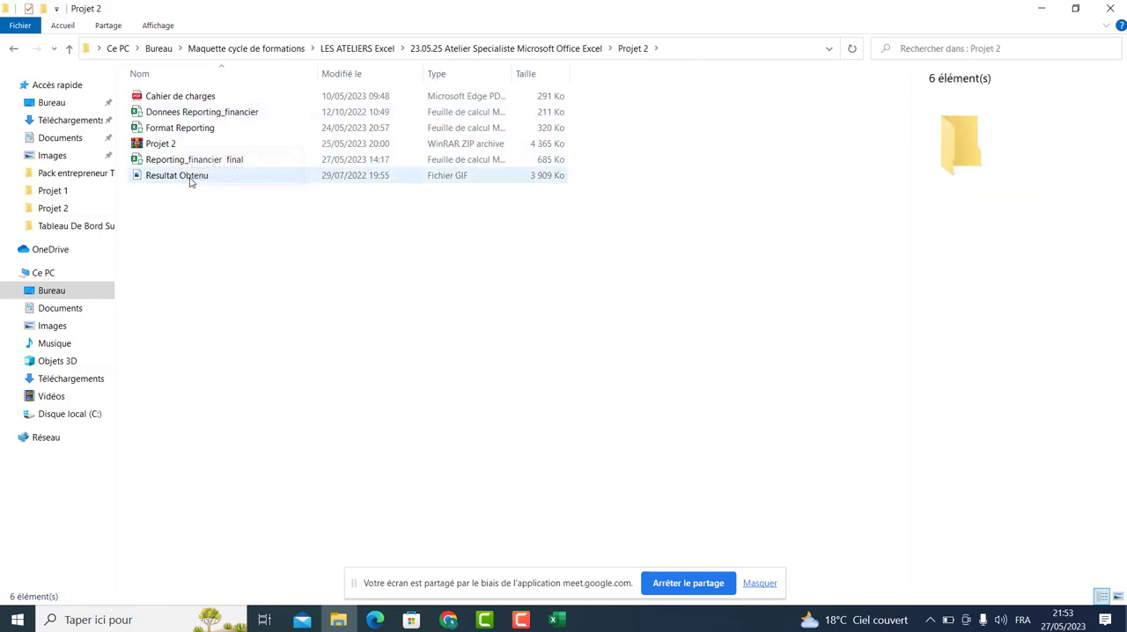
{"action": "left_click", "coordinate": [185, 162]}
{"action": "key", "text": "F2"}
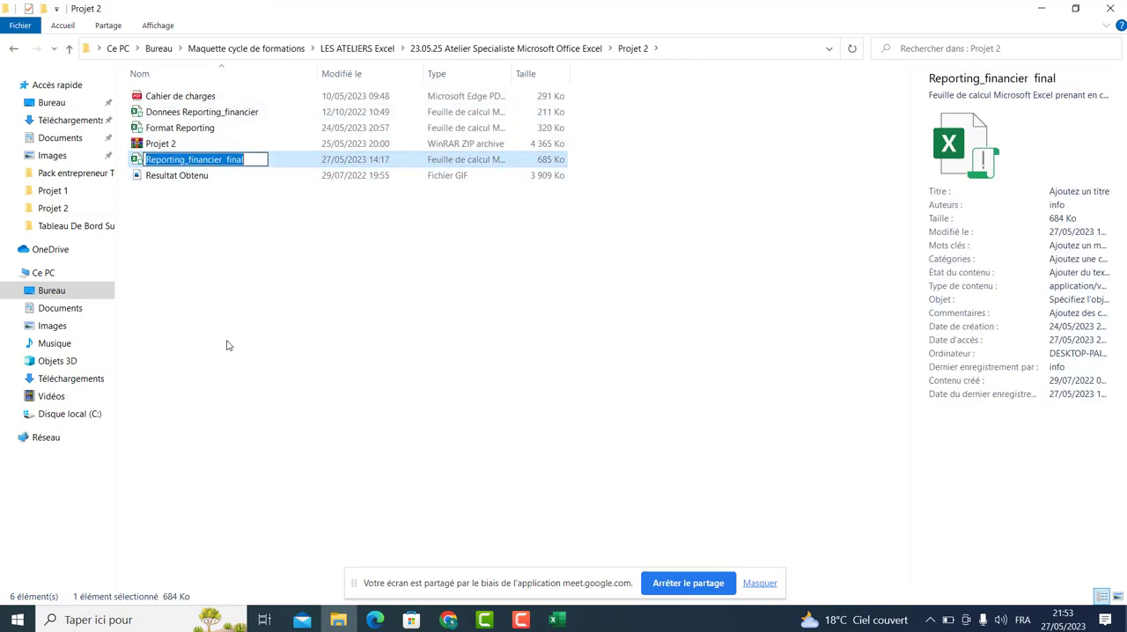
{"action": "left_click", "coordinate": [261, 220]}
{"action": "double_click", "coordinate": [256, 160]}
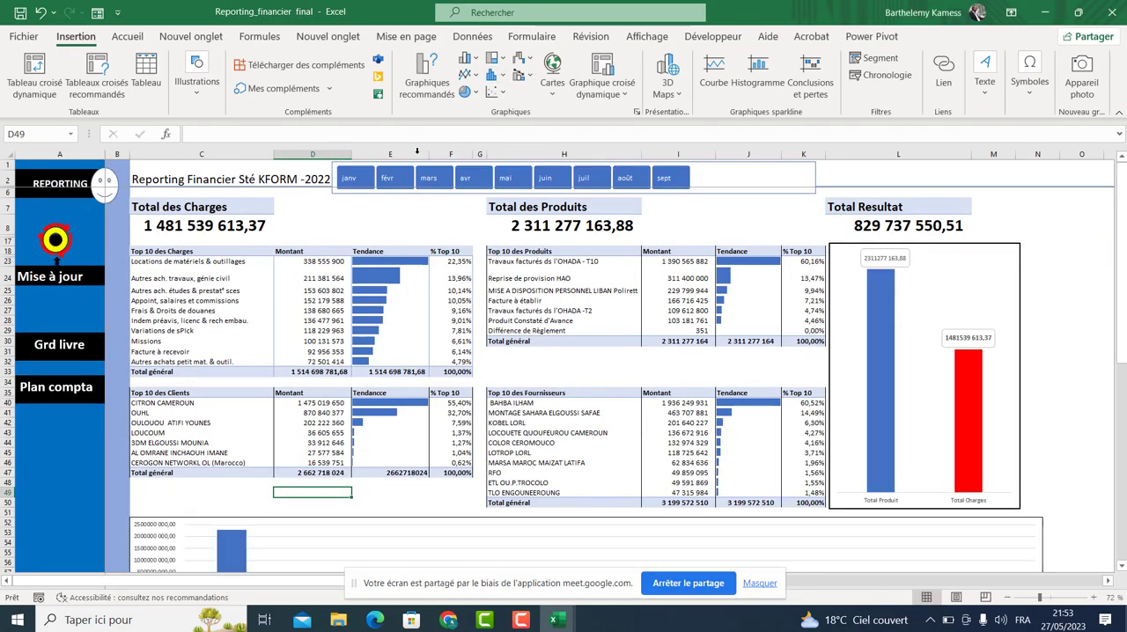
Step through the dashboard's month slicer one month at a time from févr to août.
{"action": "left_click", "coordinate": [387, 178]}
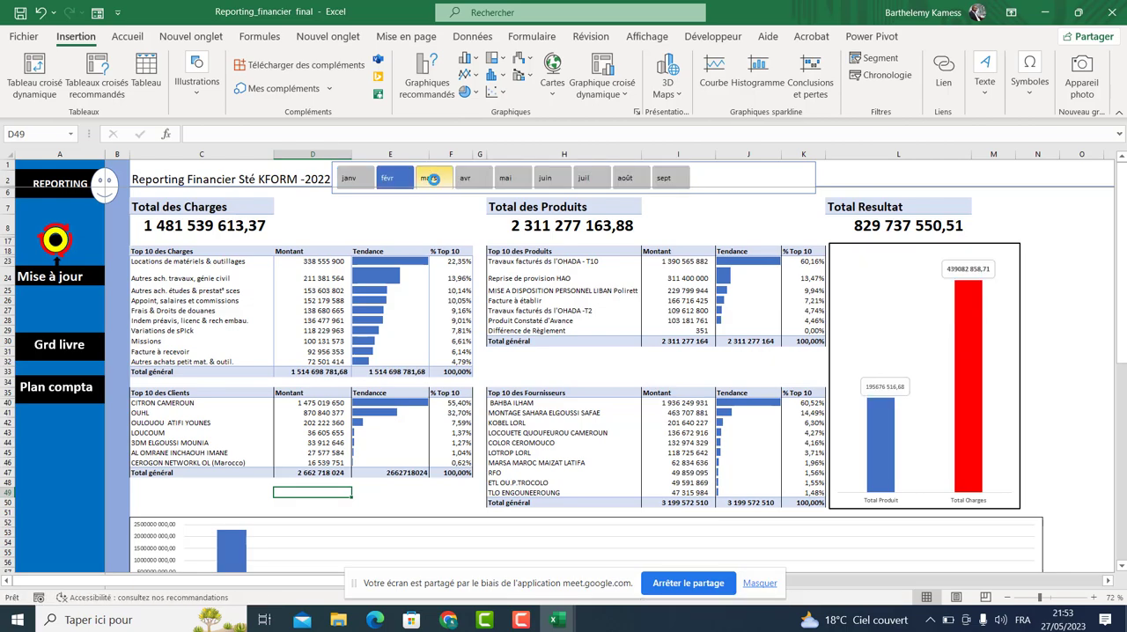
{"action": "left_click", "coordinate": [464, 178]}
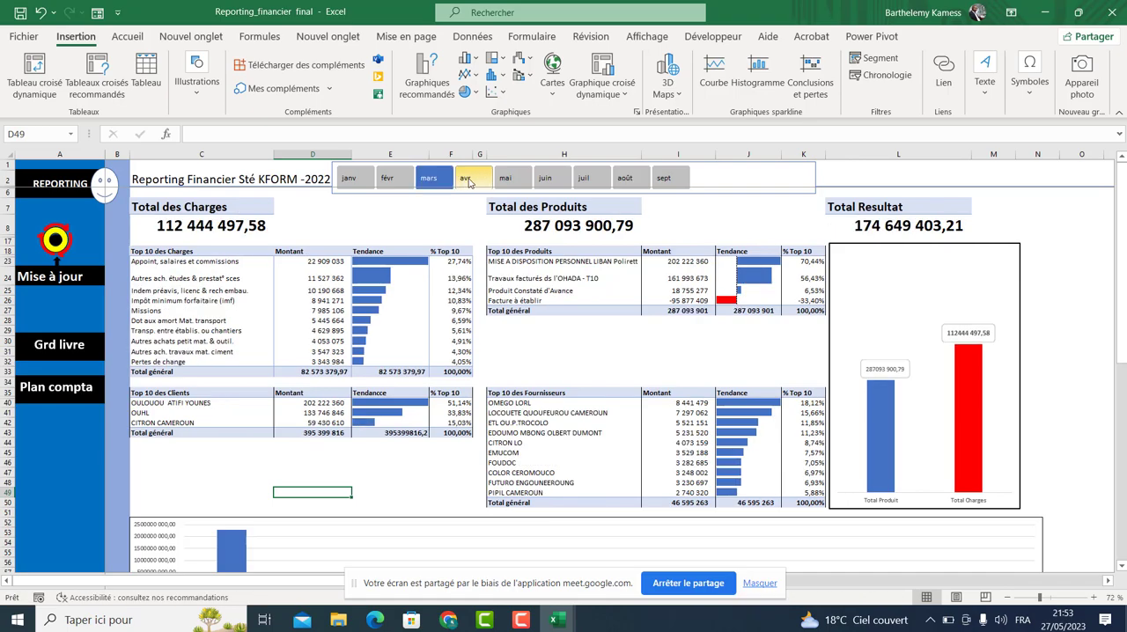
{"action": "left_click", "coordinate": [504, 178]}
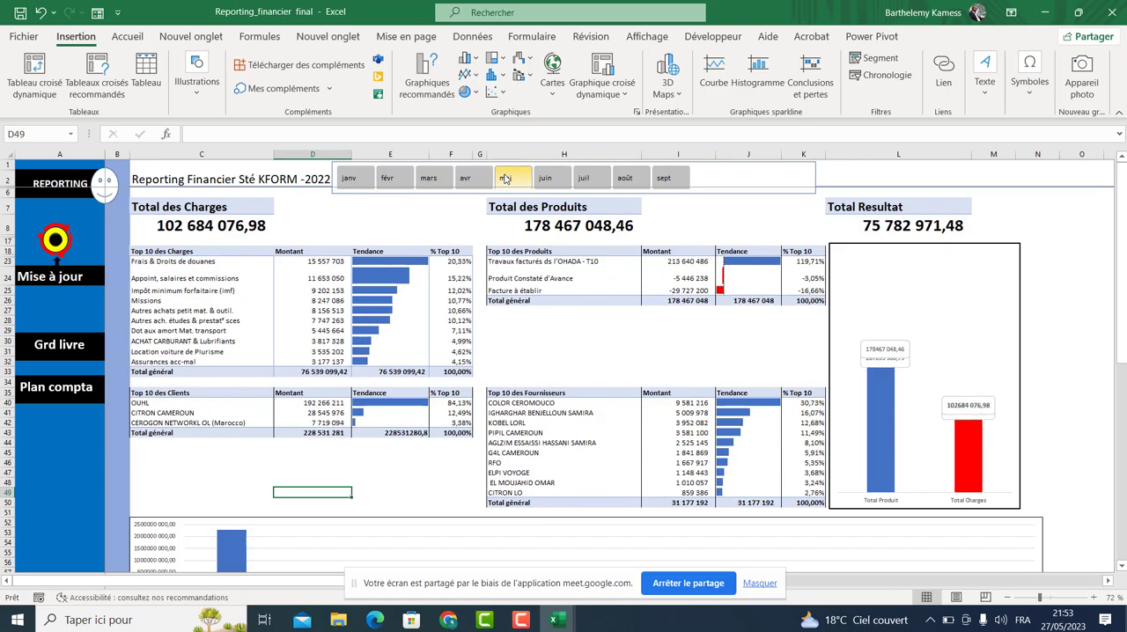
{"action": "left_click", "coordinate": [556, 178]}
{"action": "left_click", "coordinate": [596, 177]}
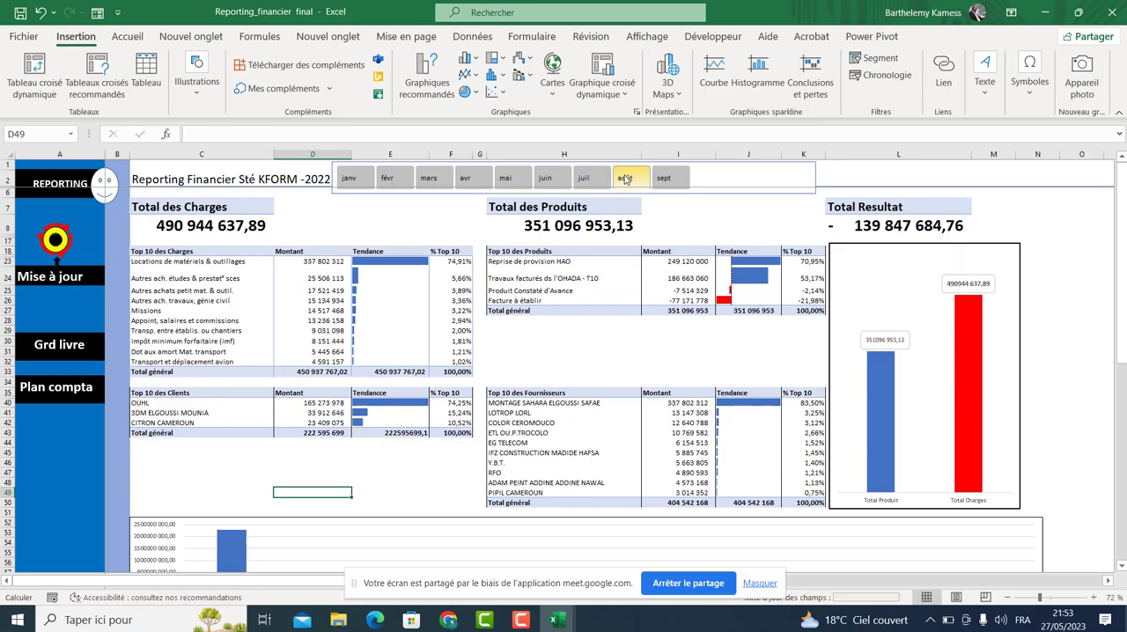
{"action": "left_click", "coordinate": [624, 177]}
Reselect avr, mars, févr and avr in the slicer, then select janv through mars together.
{"action": "left_click", "coordinate": [466, 179]}
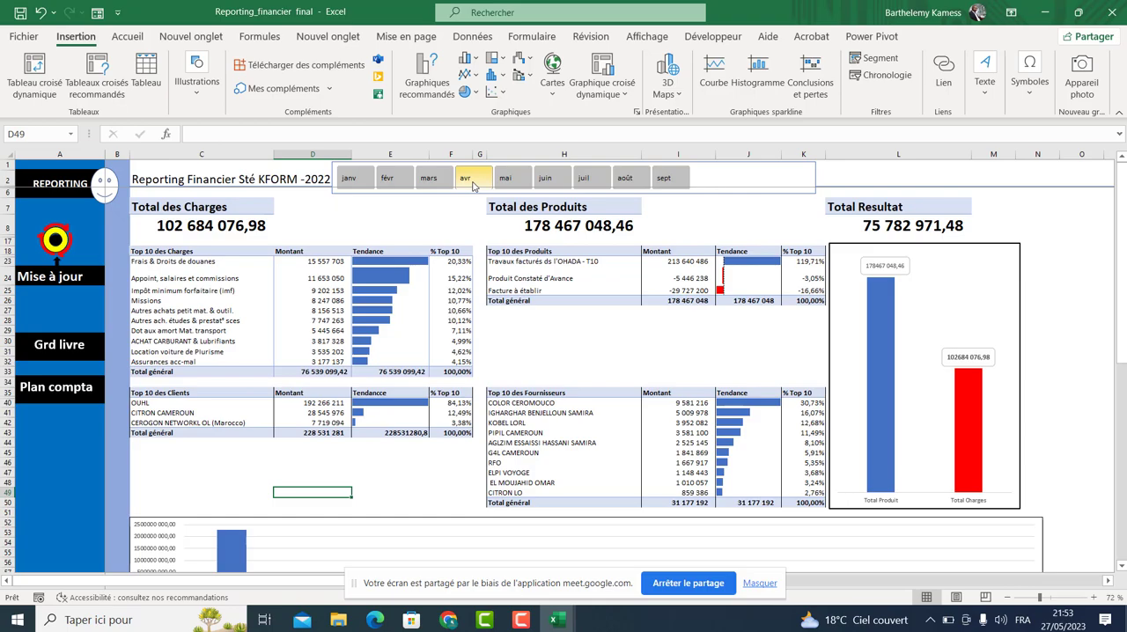
{"action": "left_click", "coordinate": [428, 178]}
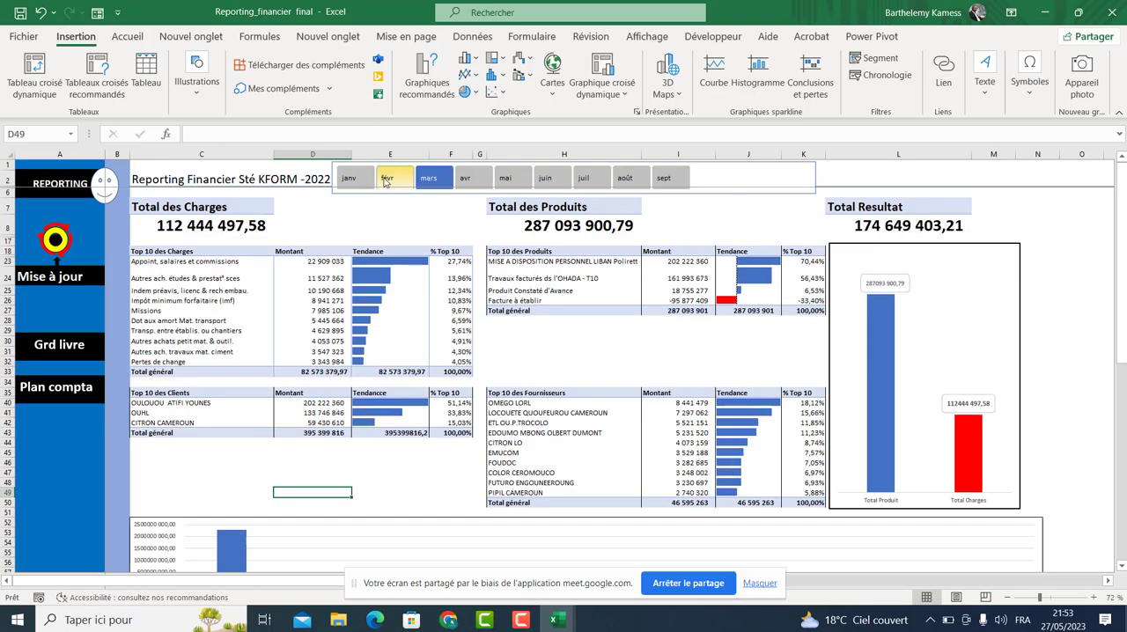
{"action": "left_click", "coordinate": [387, 179]}
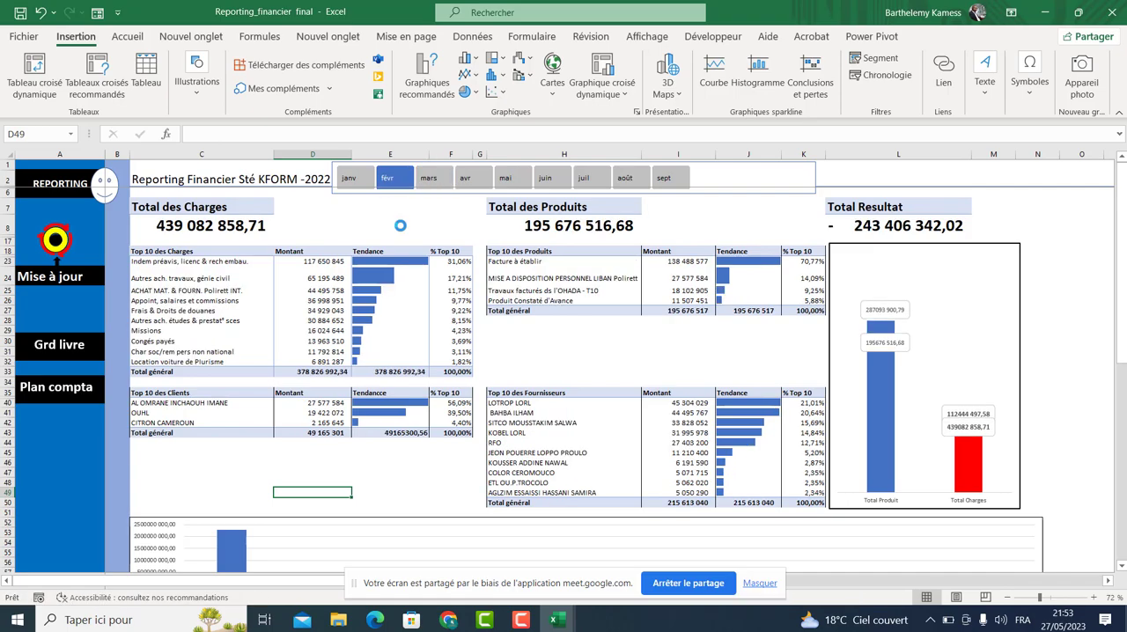
{"action": "left_click", "coordinate": [465, 179]}
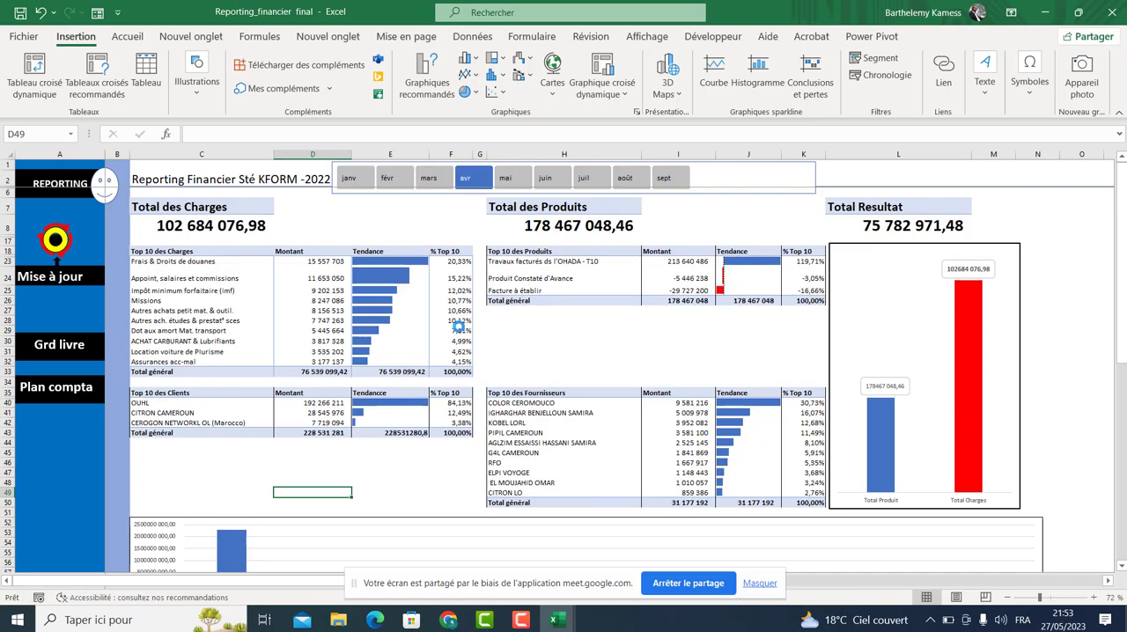
{"action": "left_click_drag", "start_coordinate": [361, 187], "coordinate": [432, 183]}
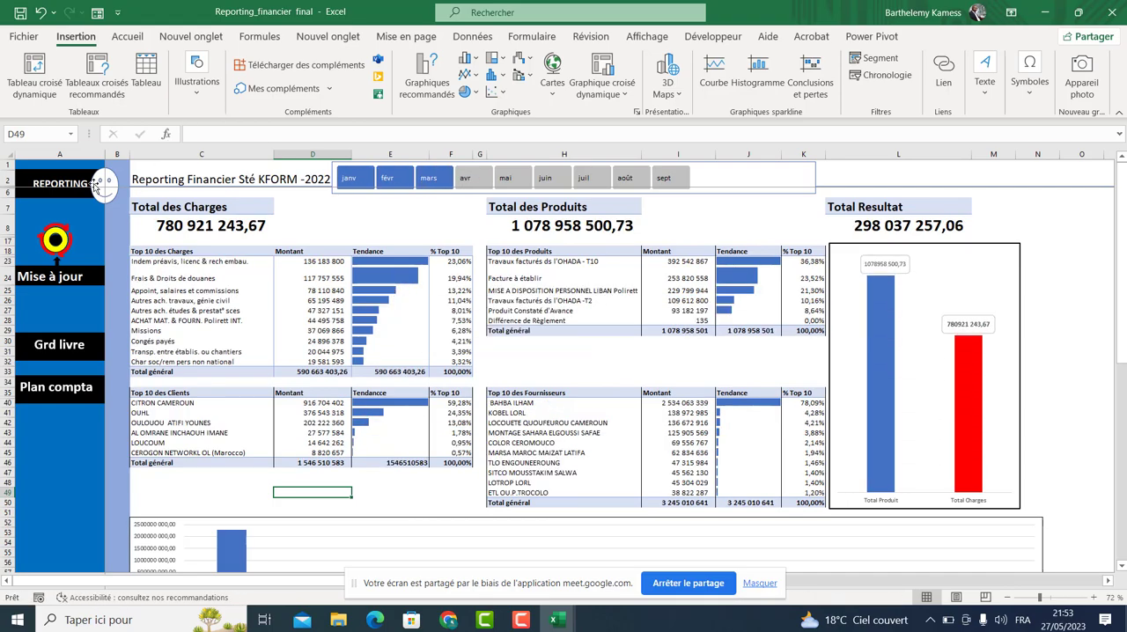
Open the Plan compta sheet from the dashboard's menu, then close the reporting workbook.
{"action": "left_click", "coordinate": [41, 398]}
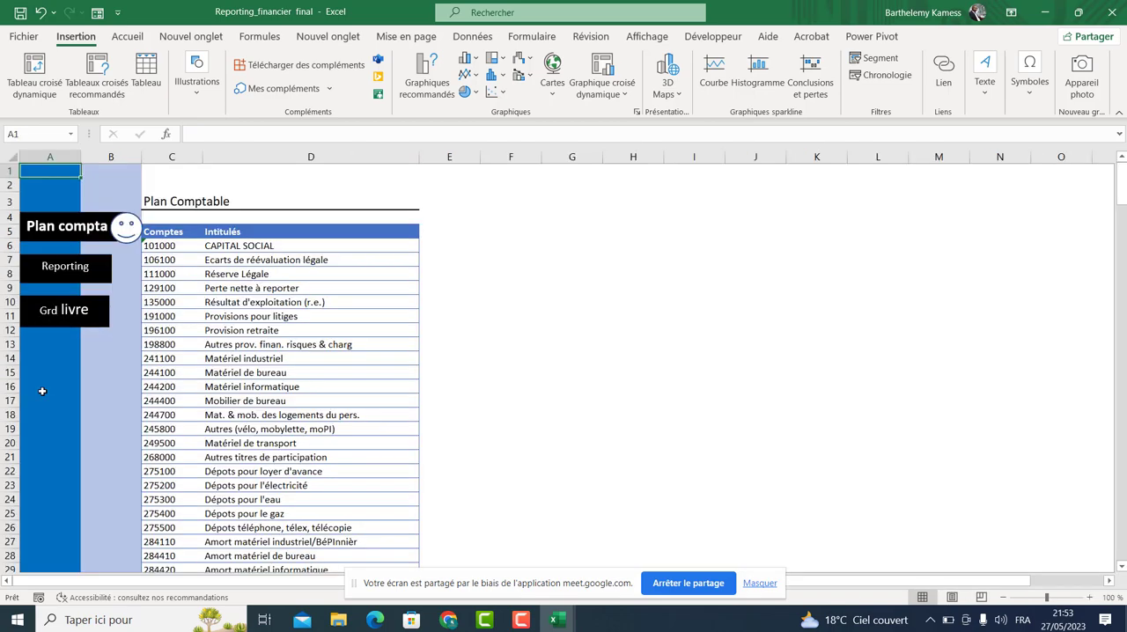
{"action": "left_click", "coordinate": [590, 233]}
{"action": "left_click", "coordinate": [1103, 14]}
Return to the stock workbook's MENU sheet via the menu button.
{"action": "left_click", "coordinate": [546, 332]}
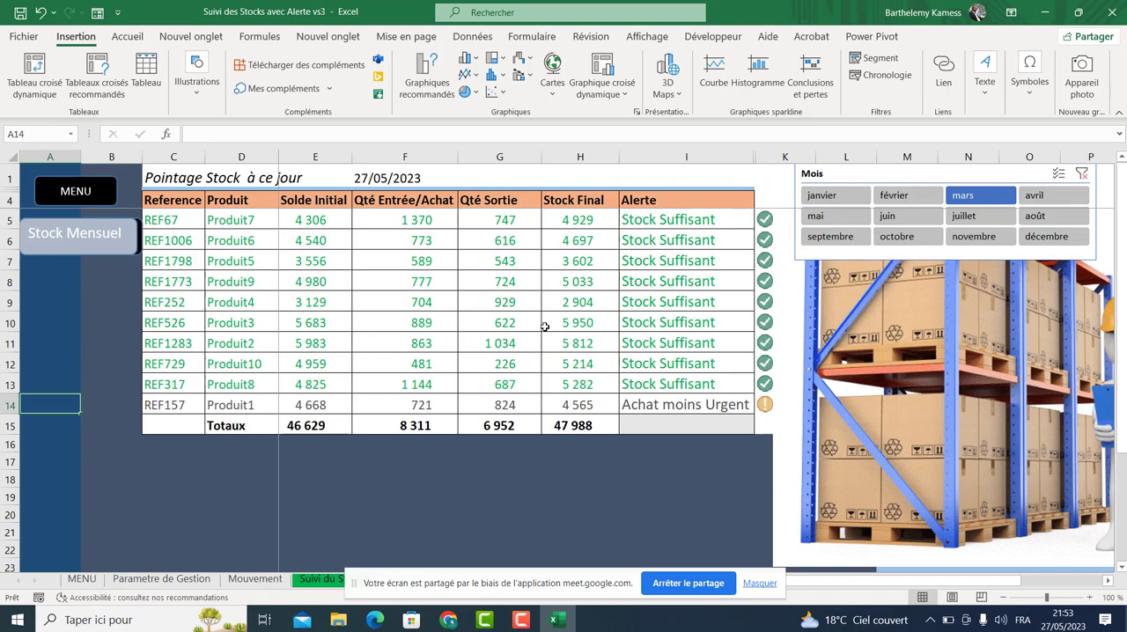
{"action": "left_click", "coordinate": [512, 464]}
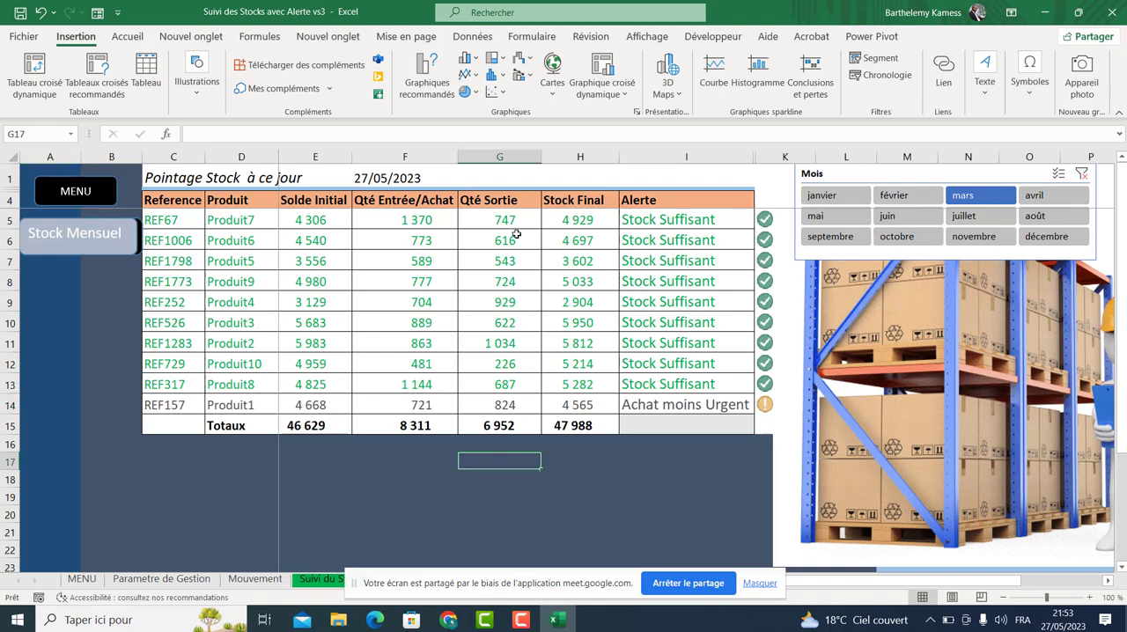
{"action": "left_click", "coordinate": [62, 192]}
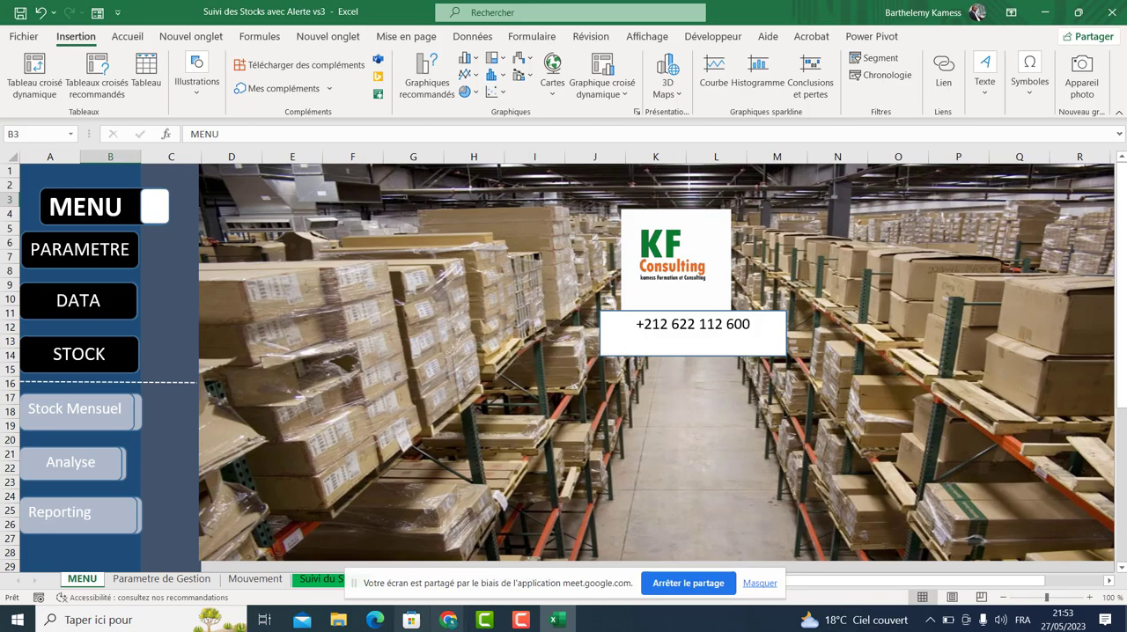
Switch to Google Meet and stop presenting the screen.
{"action": "mouse_move", "coordinate": [449, 624]}
{"action": "left_click", "coordinate": [381, 563]}
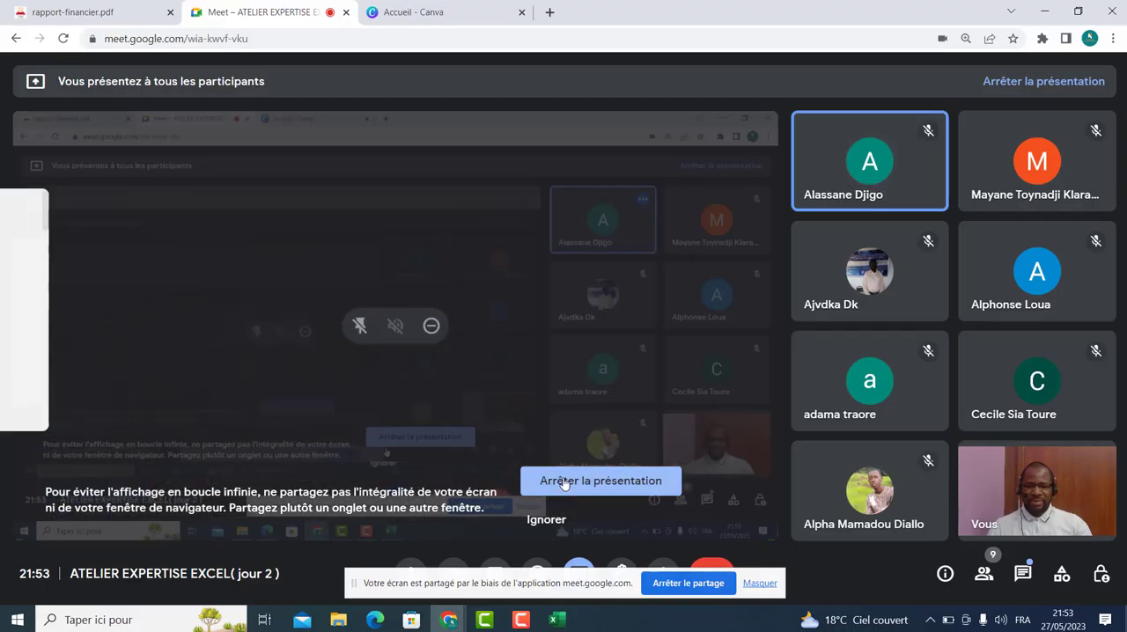
{"action": "left_click", "coordinate": [565, 483]}
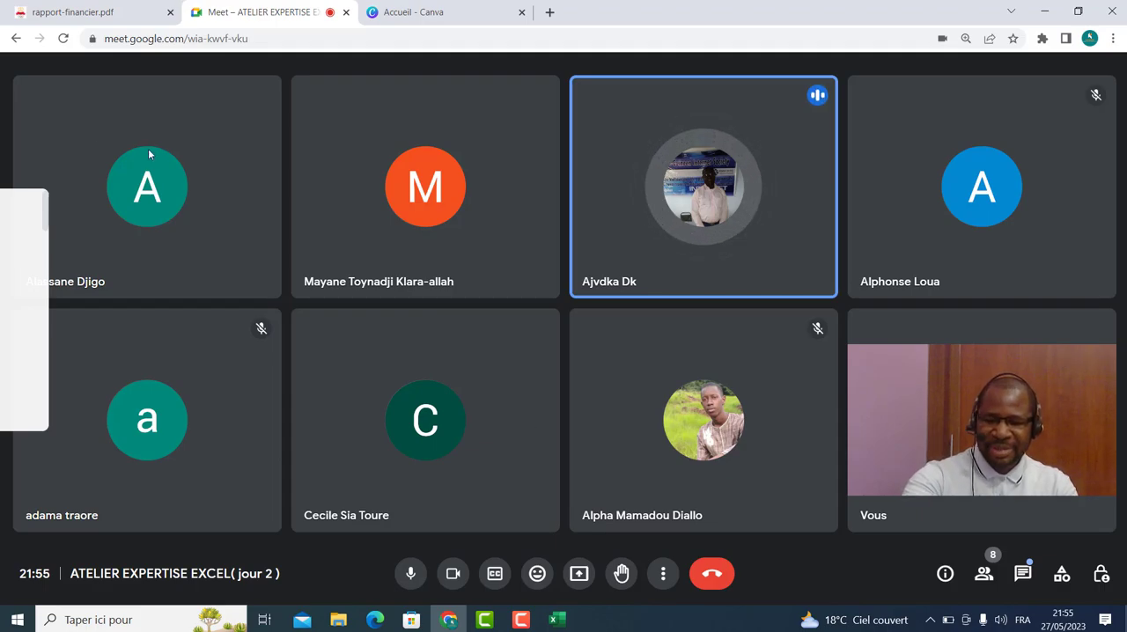
Capture a screenshot of the Meet participant grid and open it in the snipping editor.
{"action": "key", "text": "super+shift+s"}
{"action": "left_click_drag", "start_coordinate": [11, 68], "coordinate": [1121, 556]}
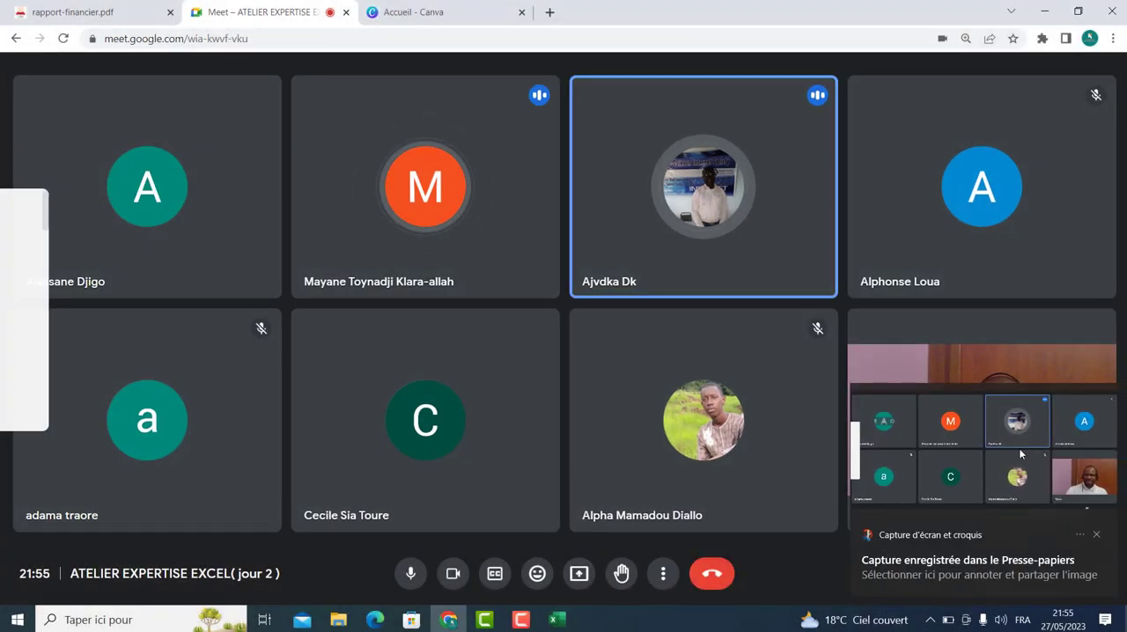
{"action": "left_click", "coordinate": [1018, 448]}
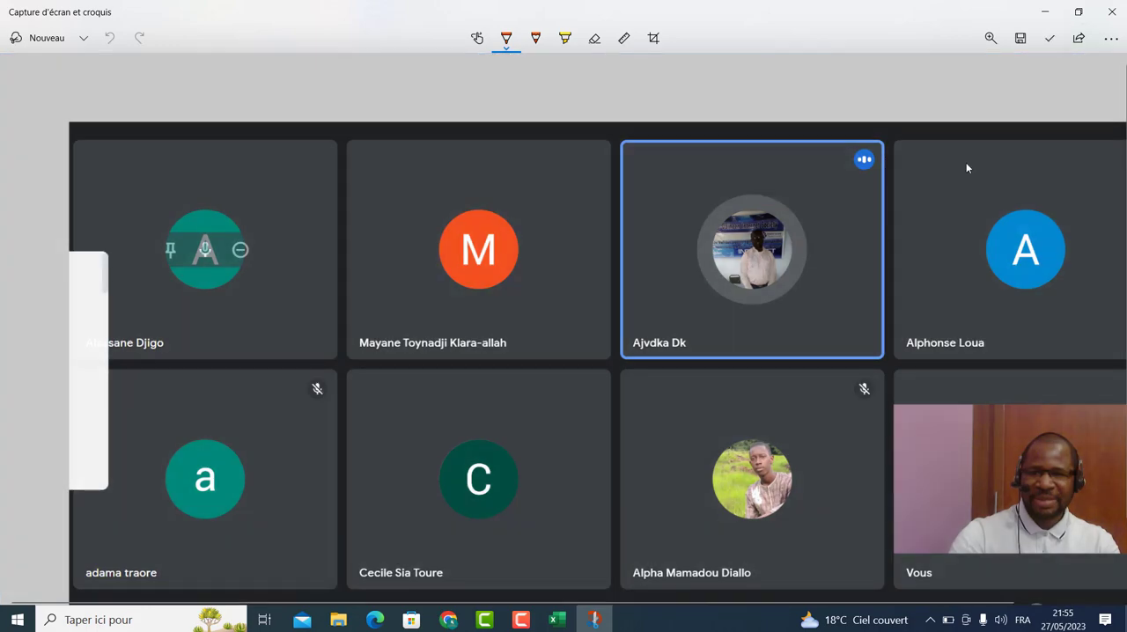
Save the capture as a JPG in the Téléchargements folder with its default name, then close the editor.
{"action": "left_click", "coordinate": [1018, 39]}
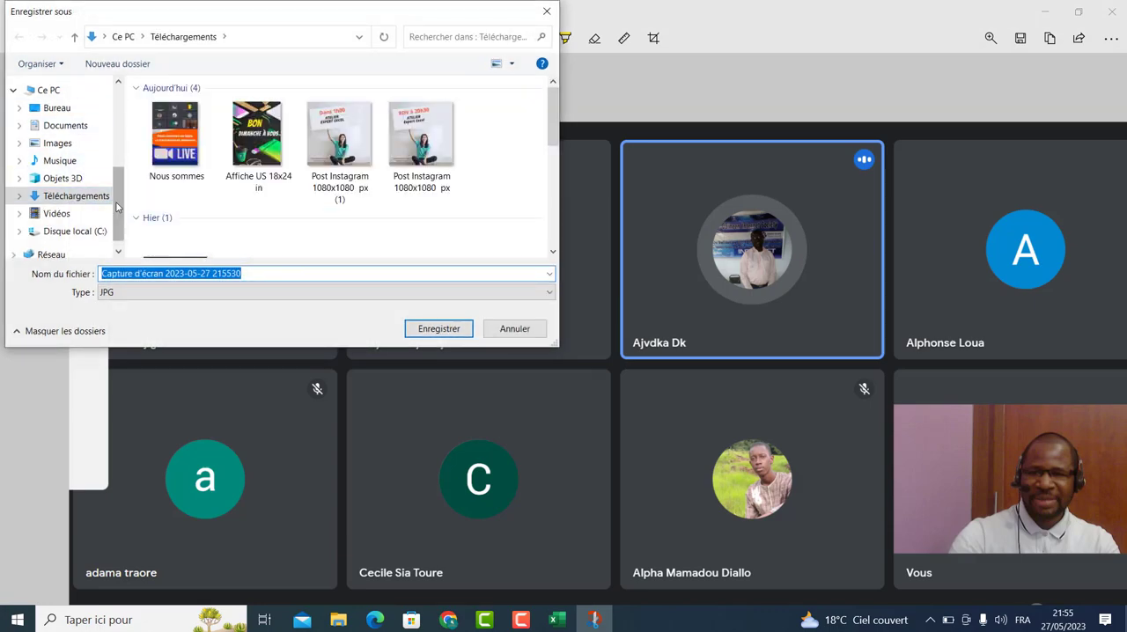
{"action": "left_click_drag", "start_coordinate": [115, 205], "coordinate": [115, 124]}
{"action": "left_click", "coordinate": [70, 132]}
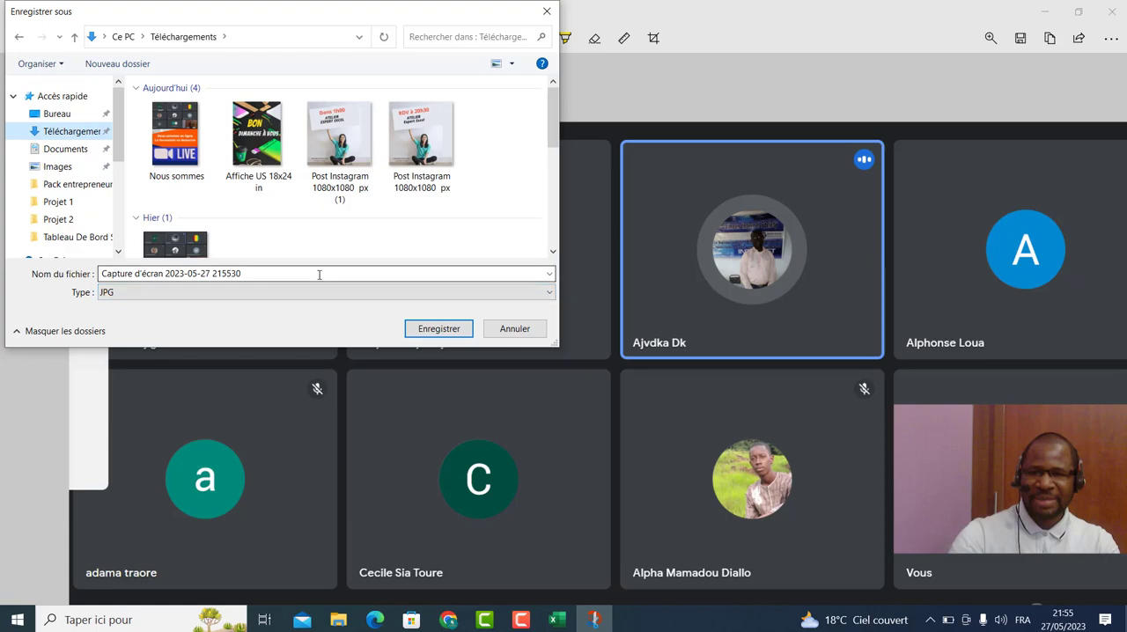
{"action": "left_click", "coordinate": [426, 331]}
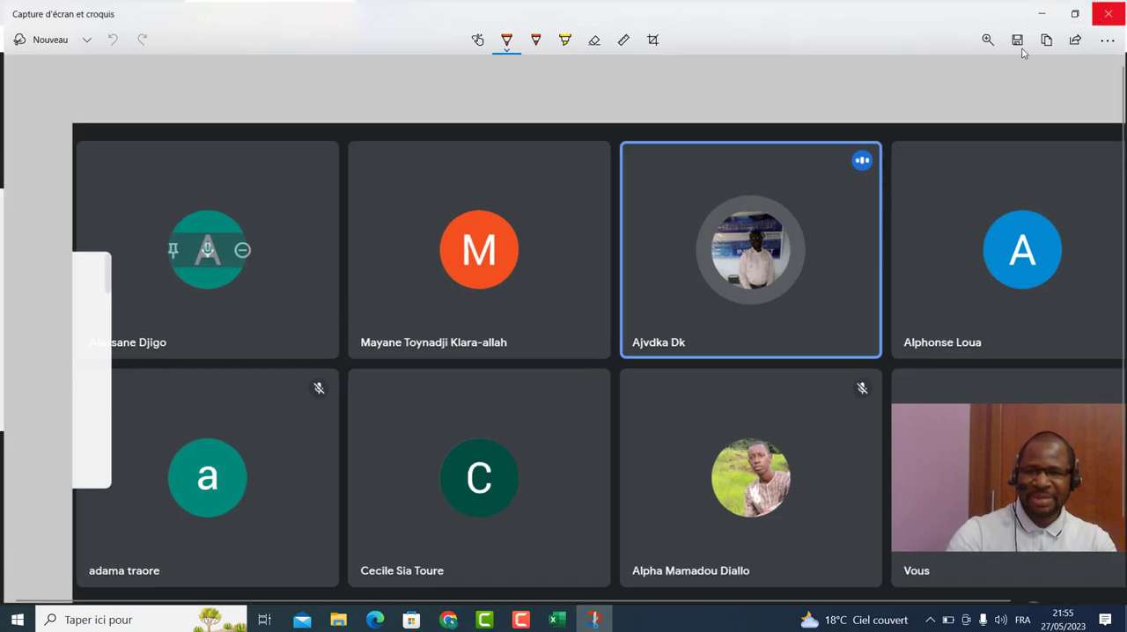
{"action": "left_click", "coordinate": [1111, 13]}
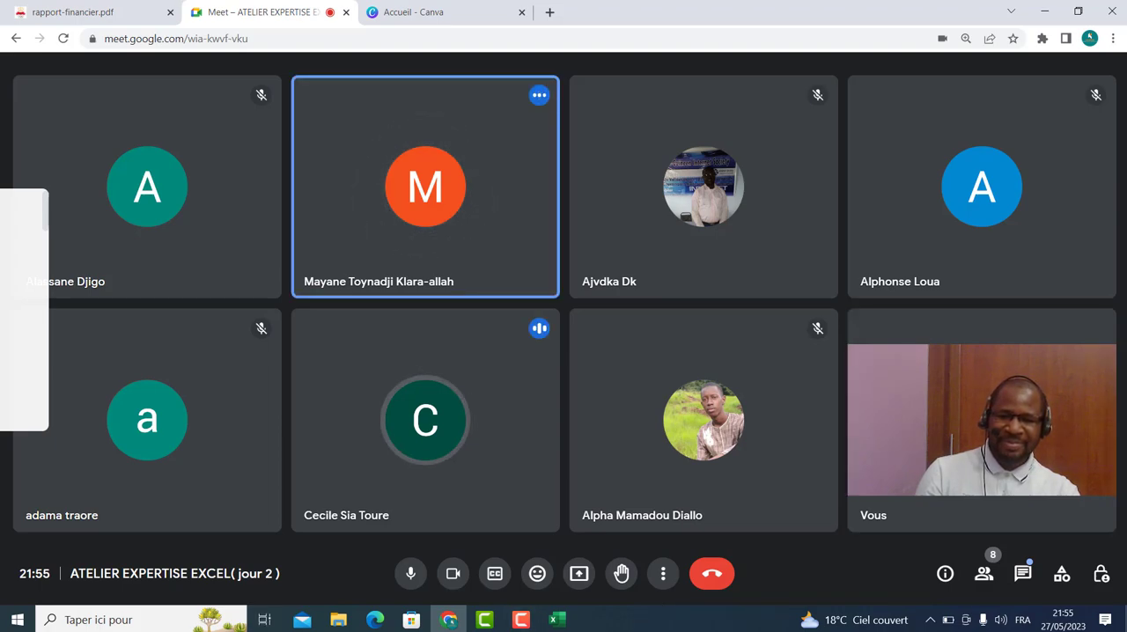
Leave the Google Meet call.
{"action": "left_click", "coordinate": [705, 579]}
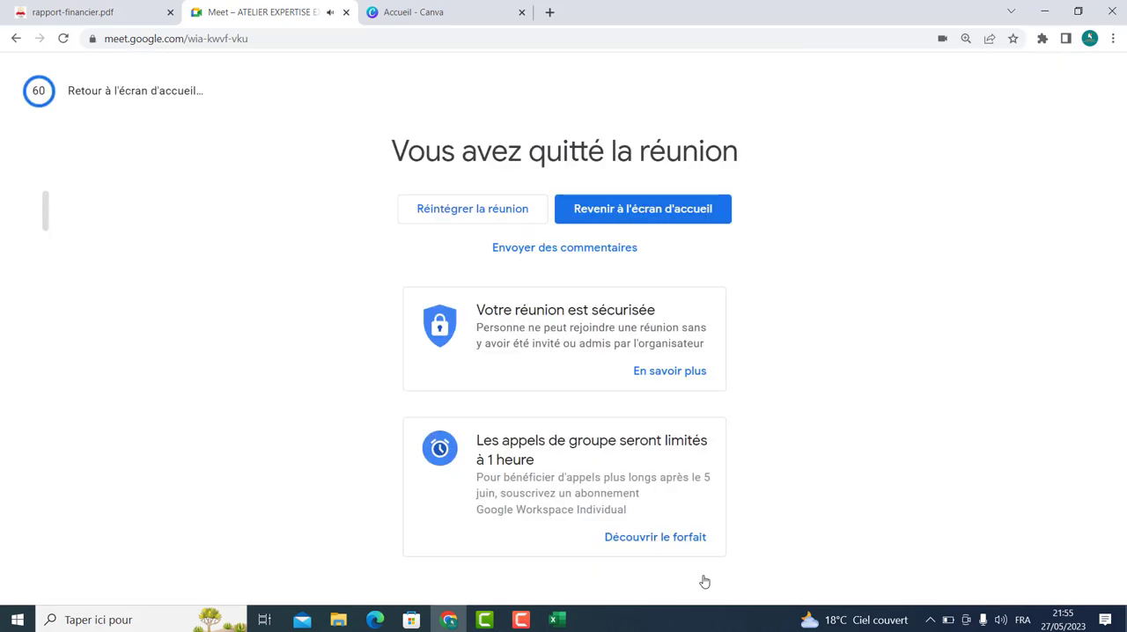